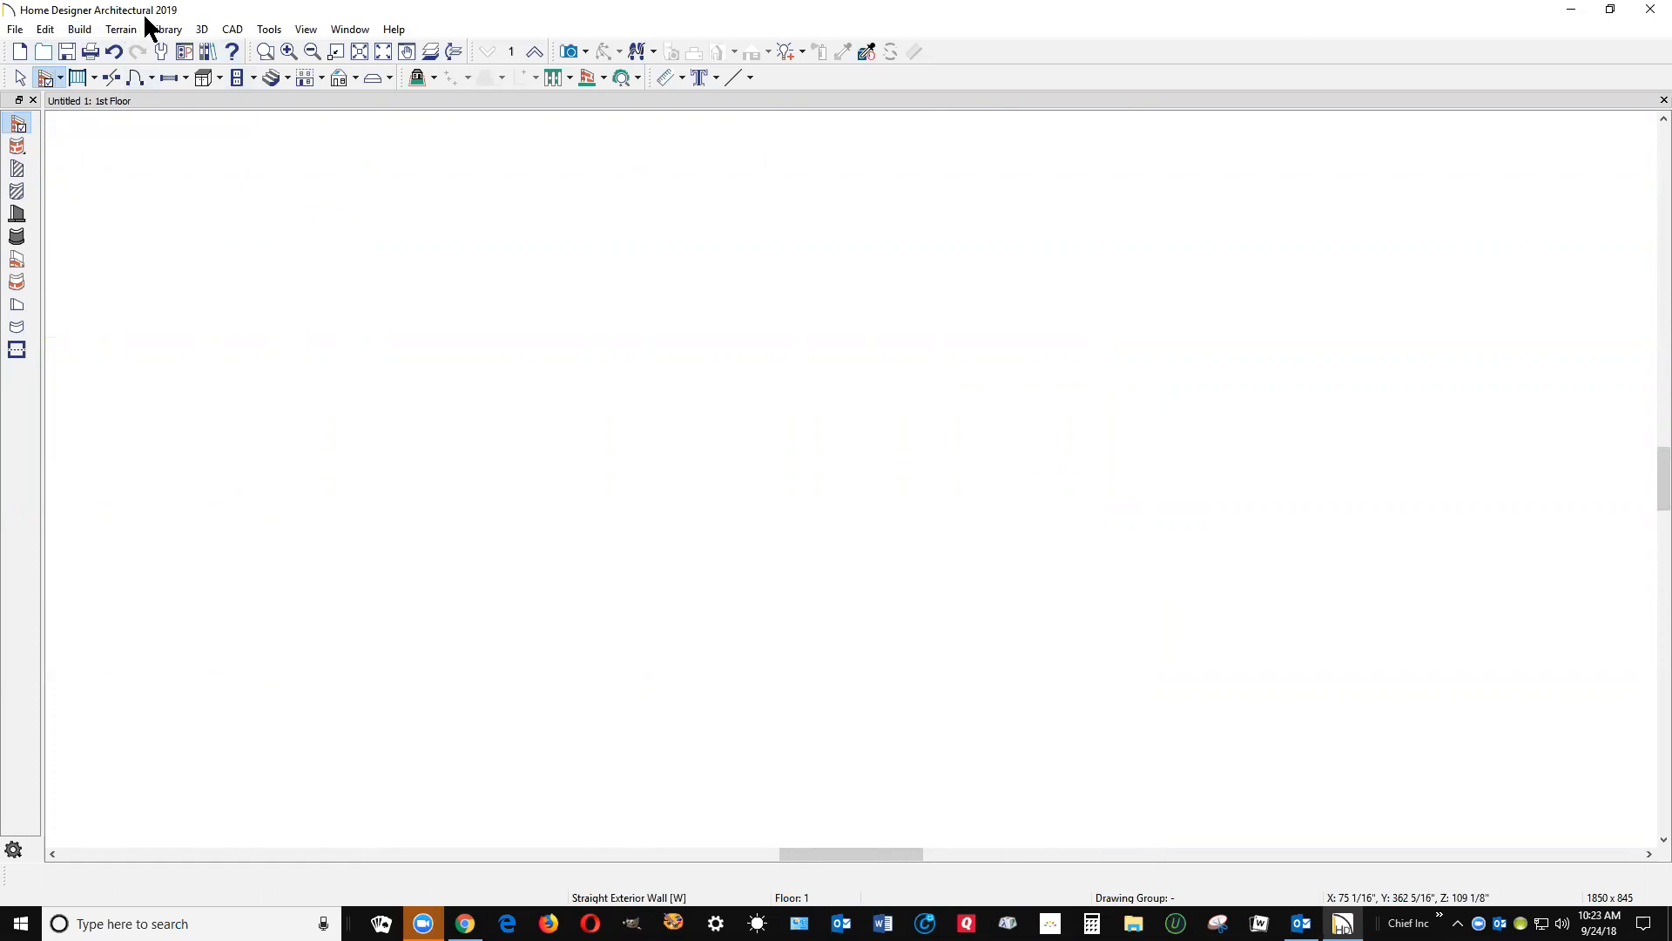
- Set the default exterior wall type to Siding-4 in the plan's Exterior/Interior Wall defaults
{"action": "left_click", "coordinate": [46, 31]}
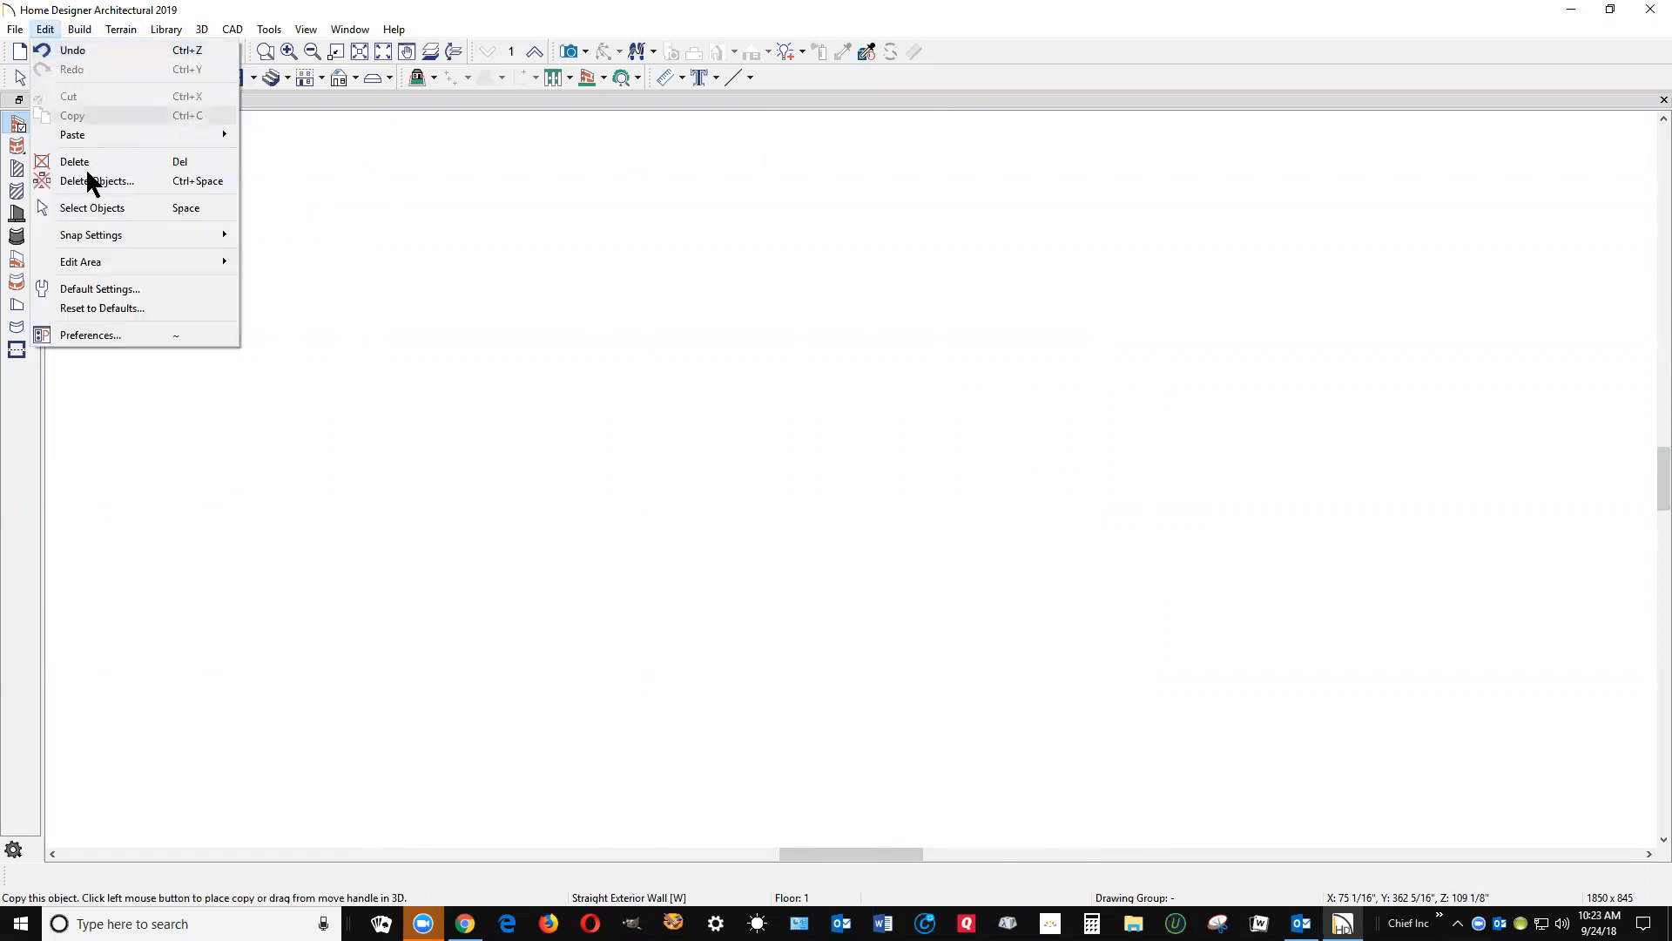
{"action": "left_click", "coordinate": [128, 303]}
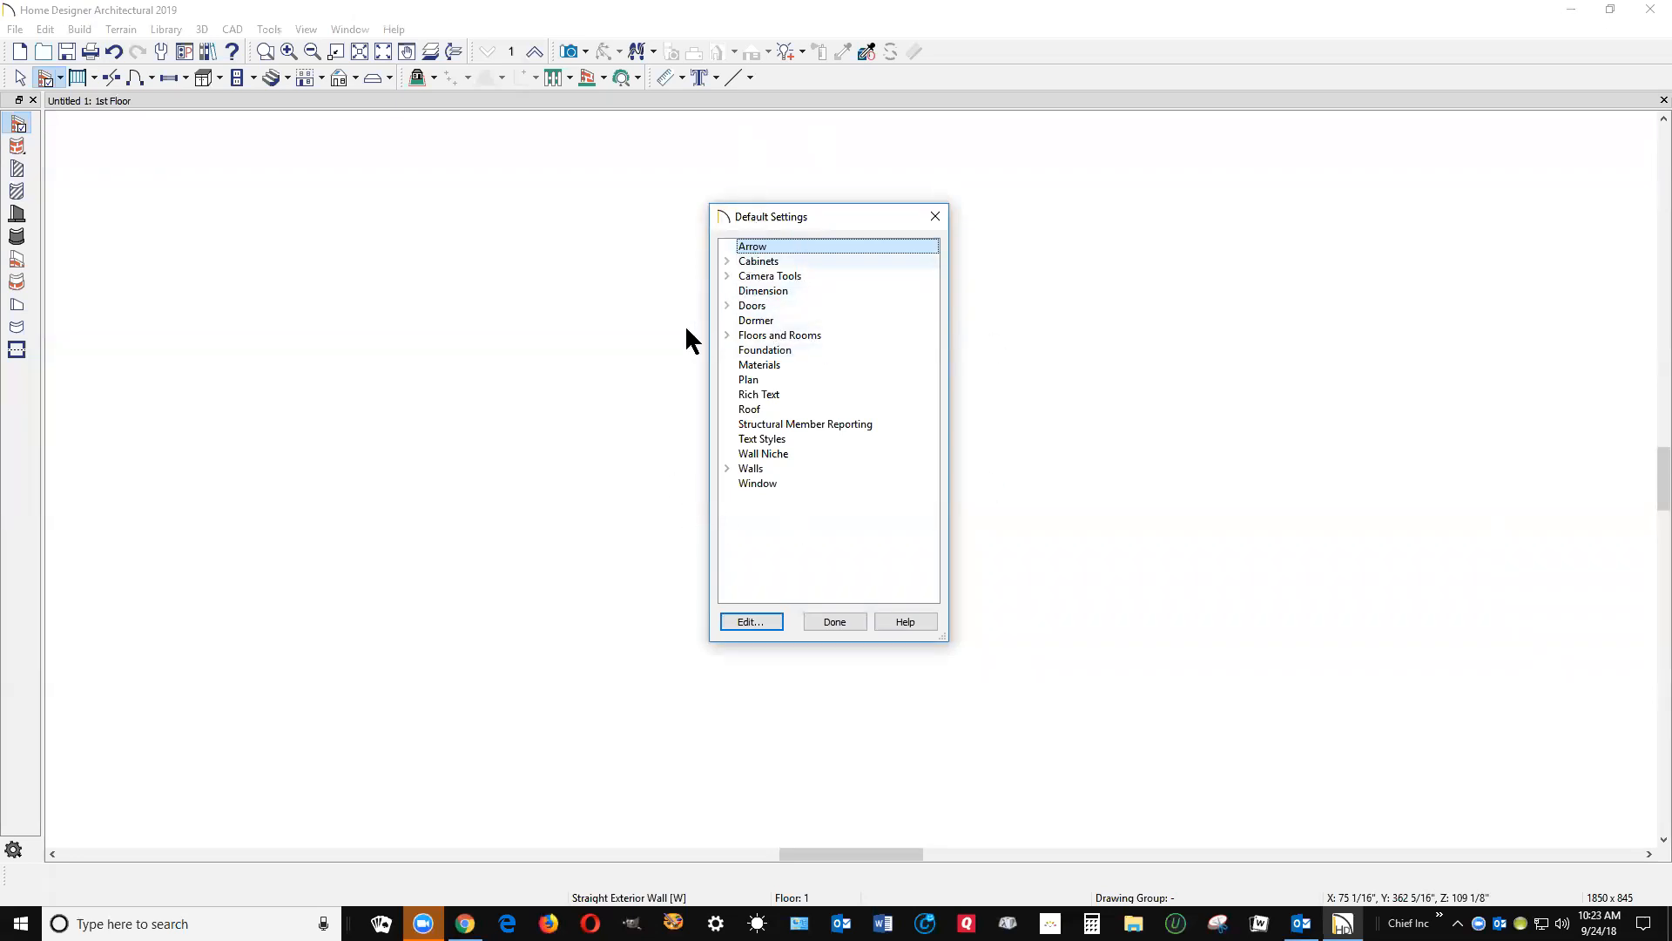
{"action": "left_click", "coordinate": [727, 468]}
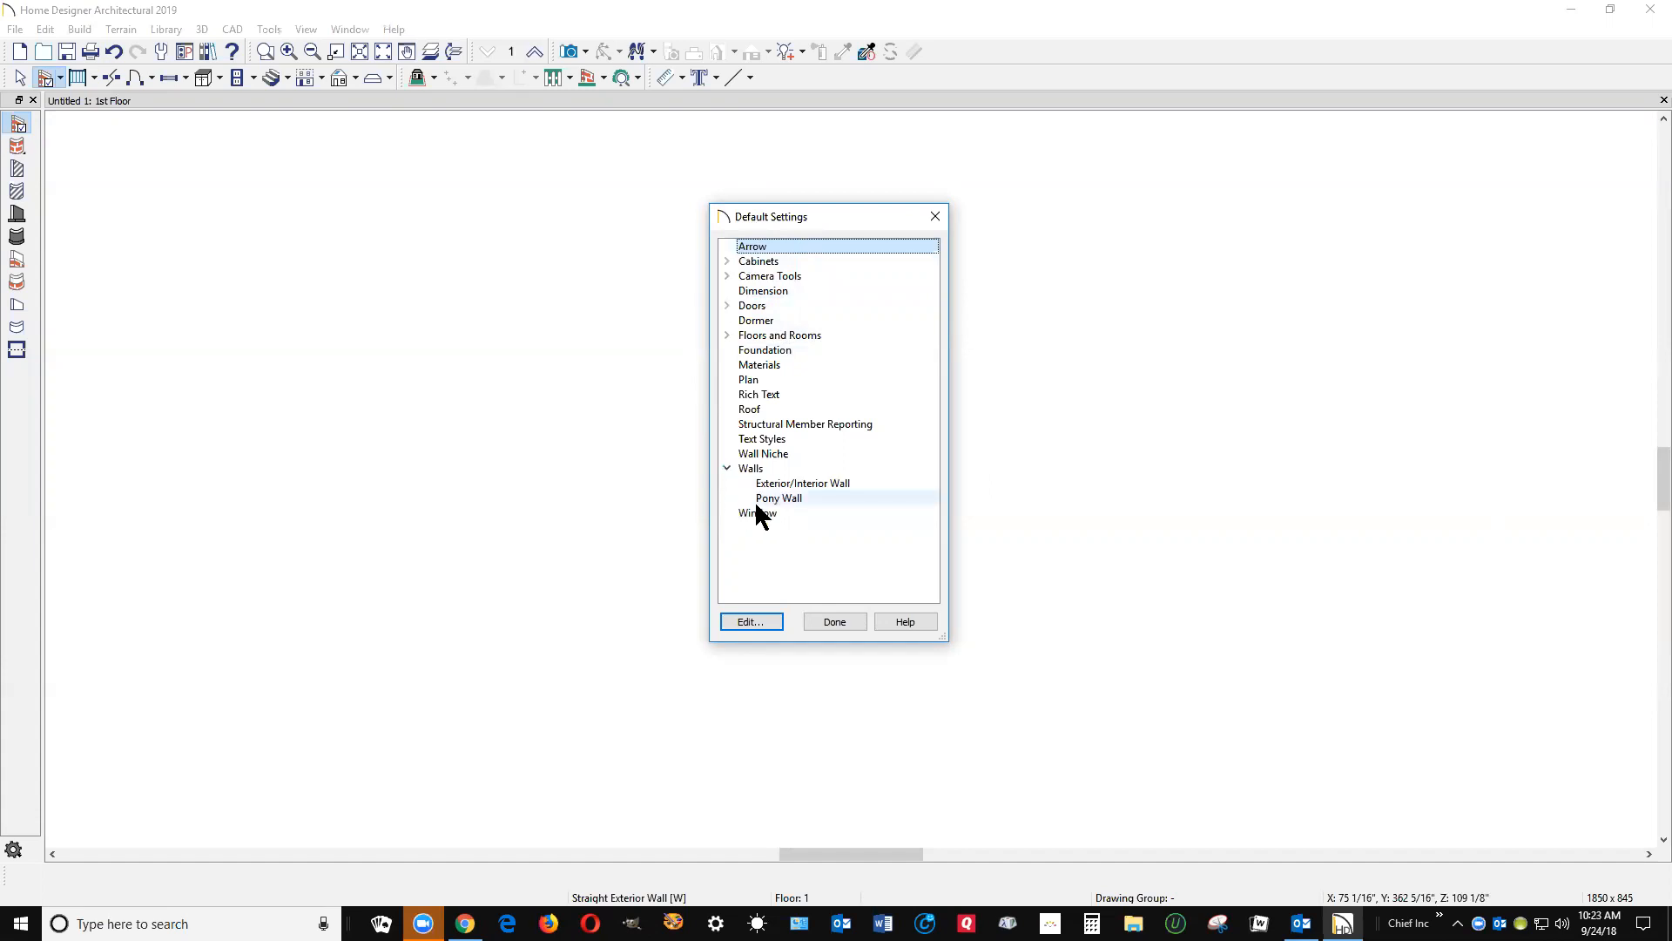
{"action": "left_click", "coordinate": [773, 483]}
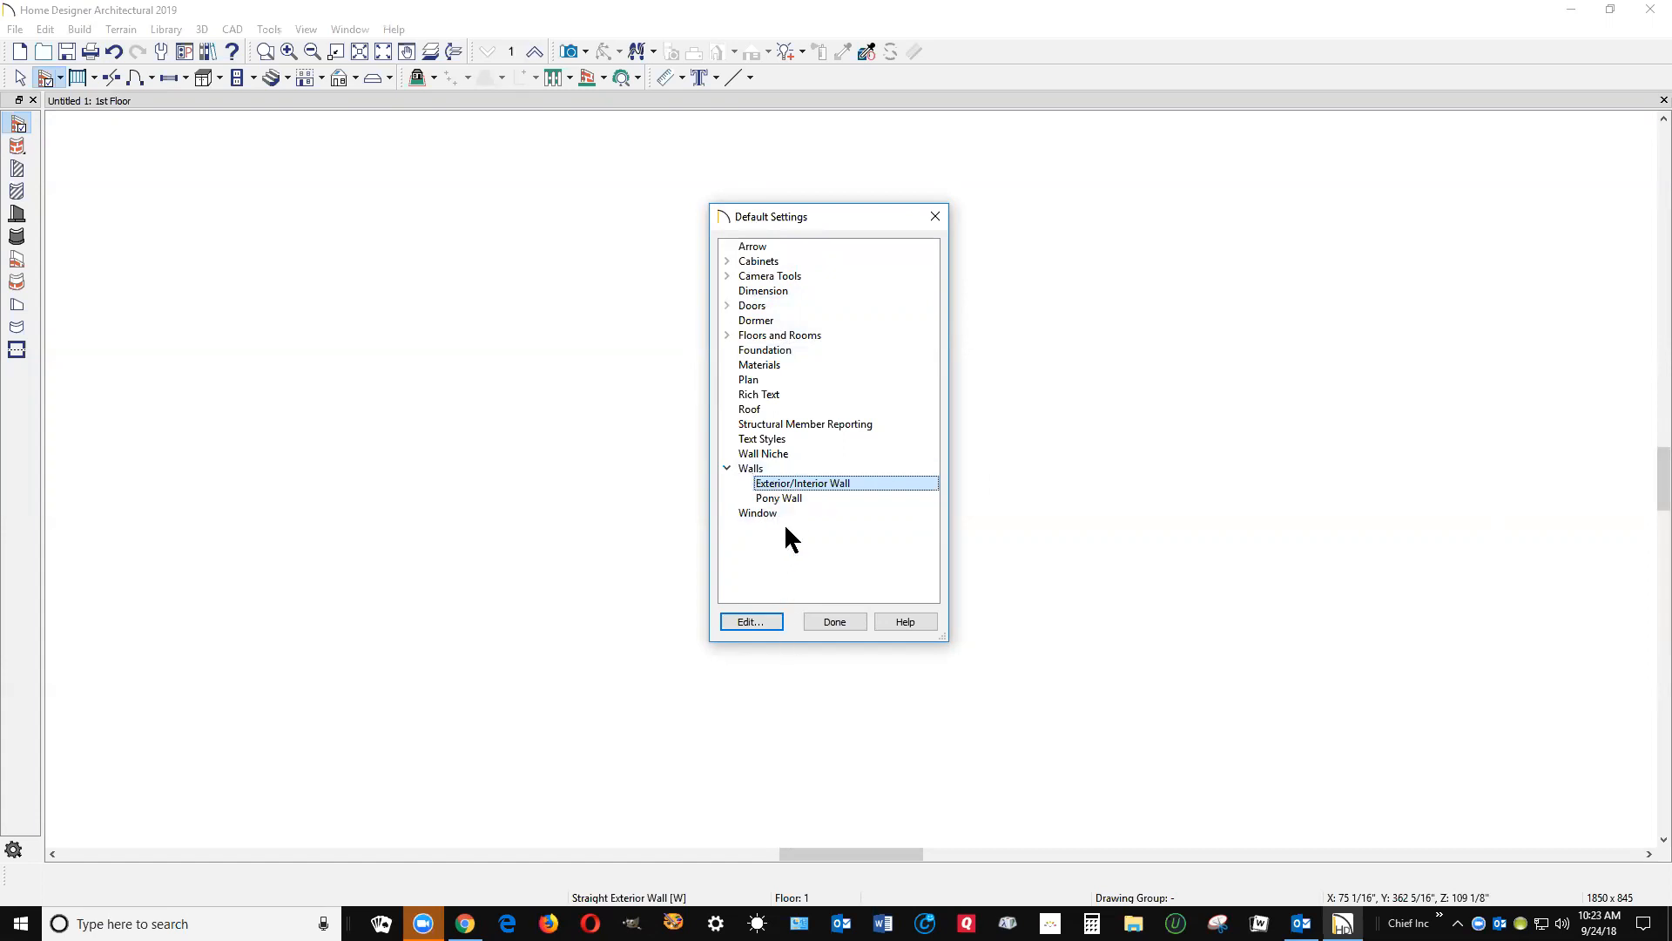
{"action": "left_click", "coordinate": [772, 621]}
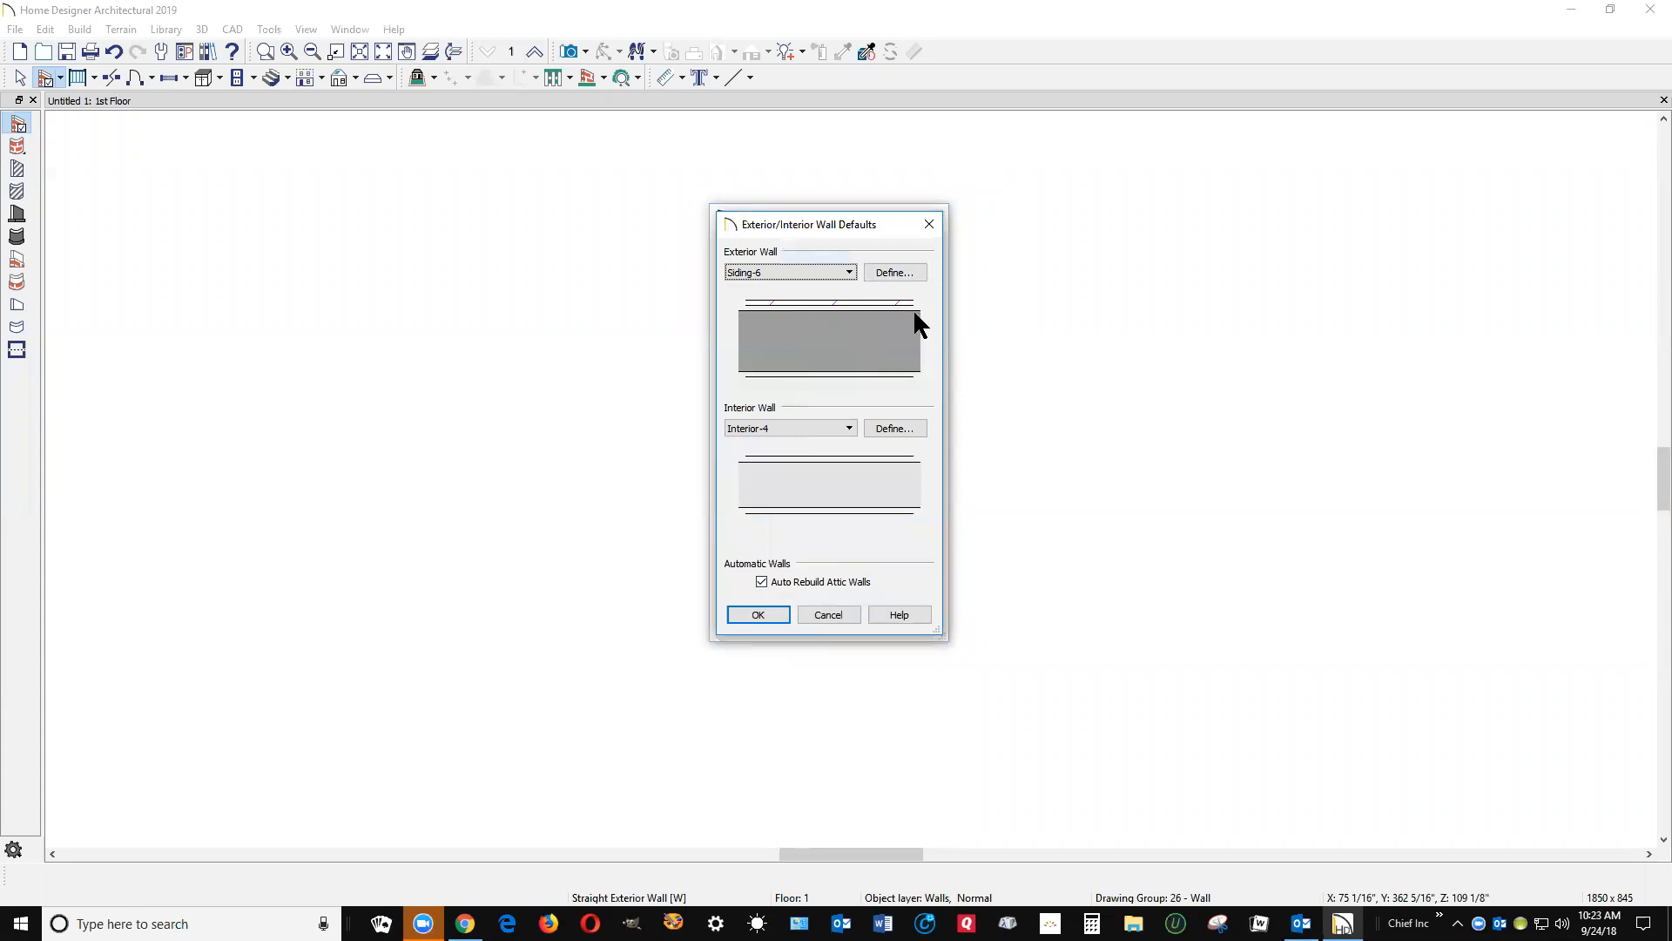
{"action": "left_click", "coordinate": [847, 272]}
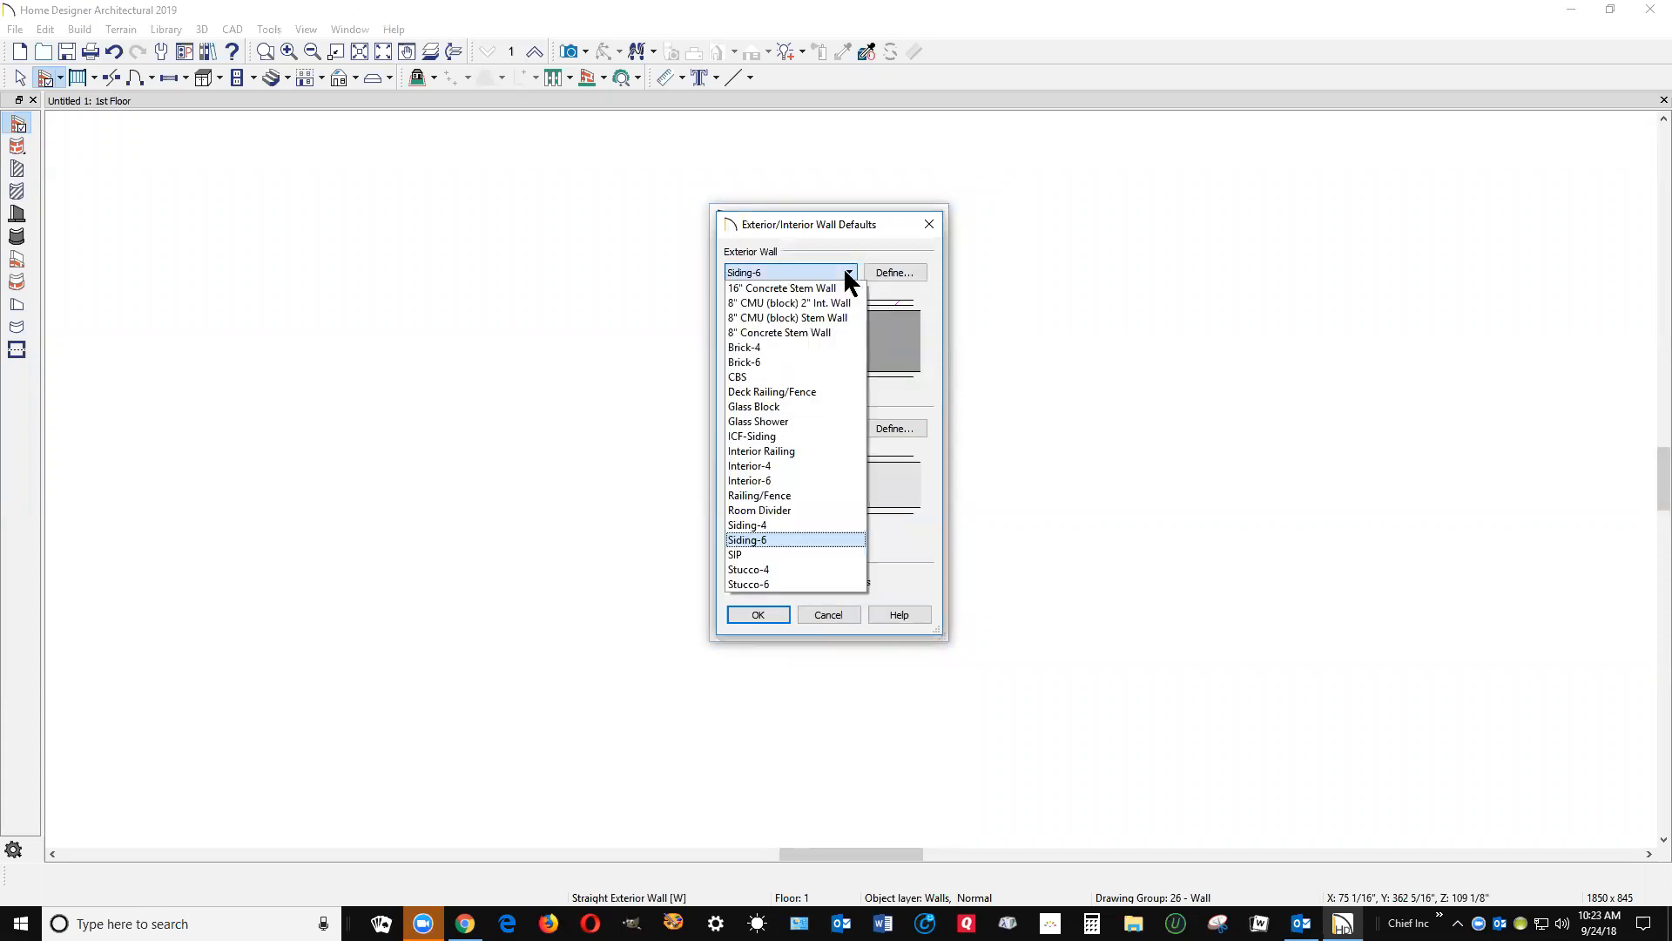
{"action": "left_click", "coordinate": [787, 525]}
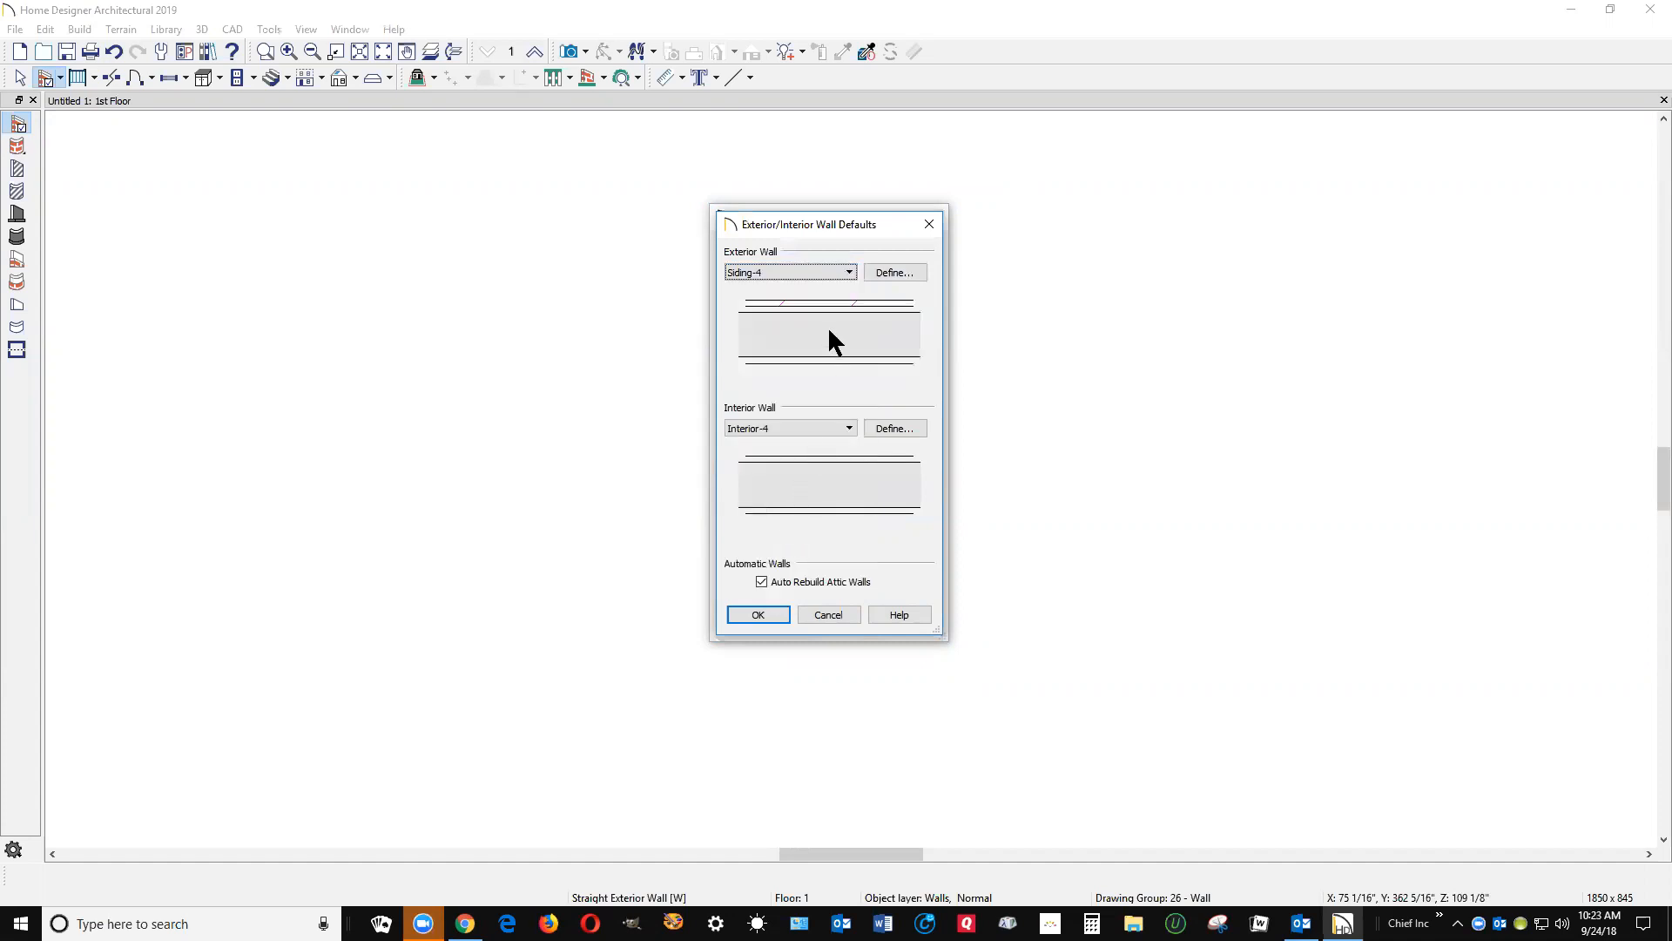
- Open the Siding-4 wall definition and try to choose another texture material for its Lap Siding layer
{"action": "left_click", "coordinate": [915, 274]}
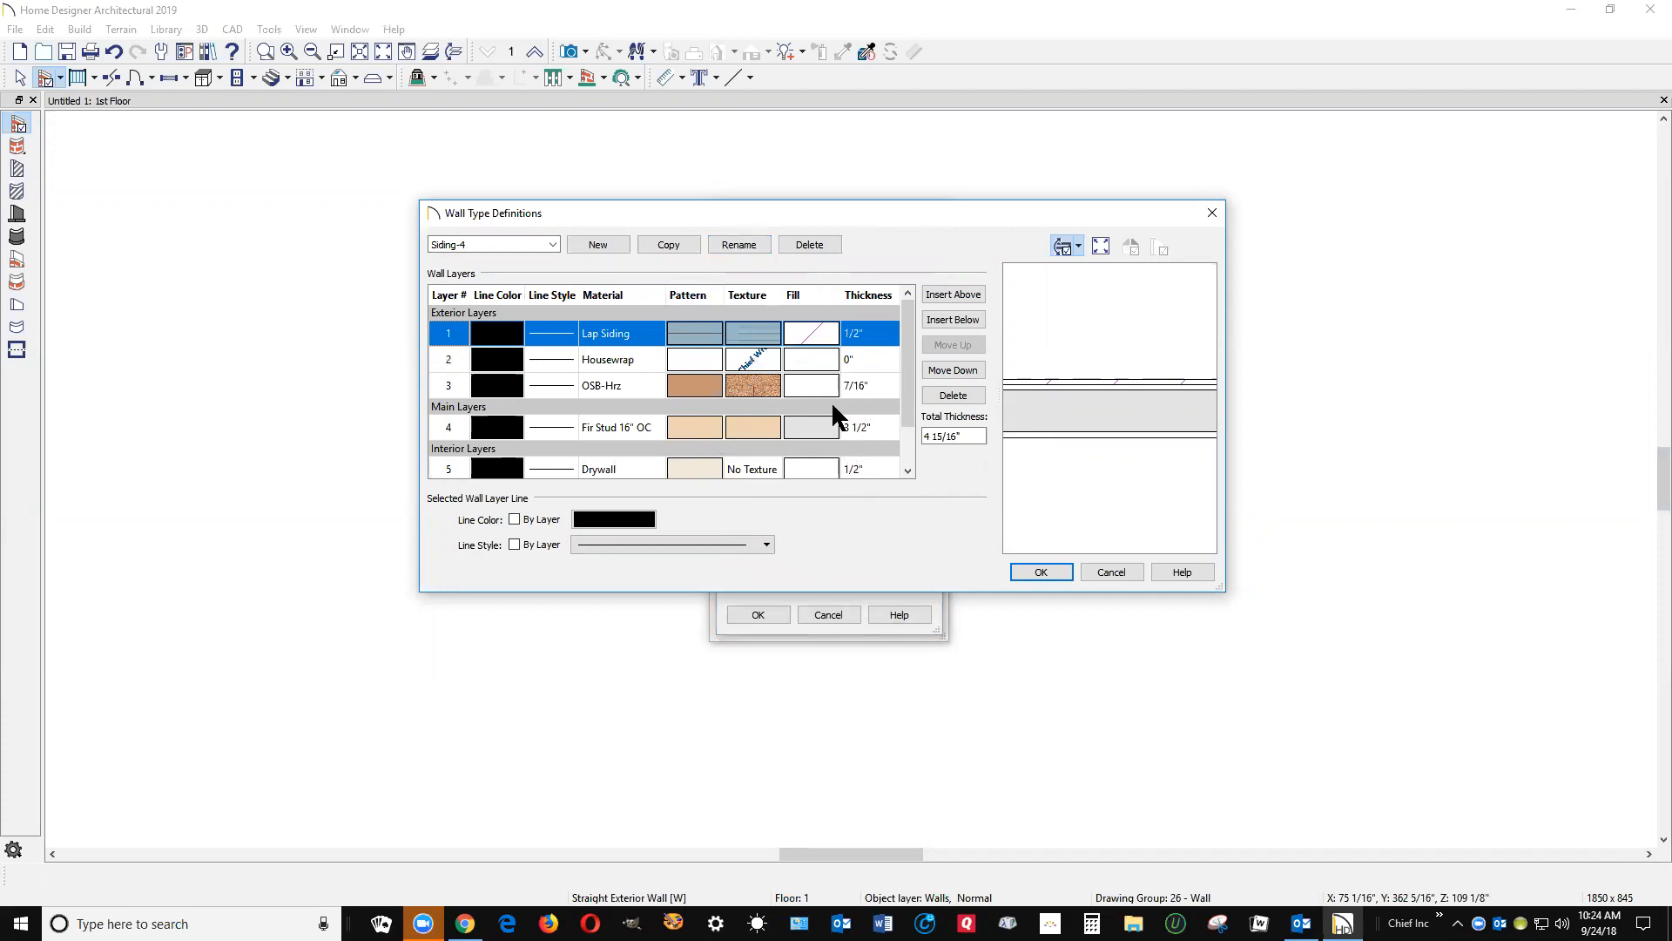
{"action": "left_click_drag", "start_coordinate": [906, 376], "coordinate": [897, 293]}
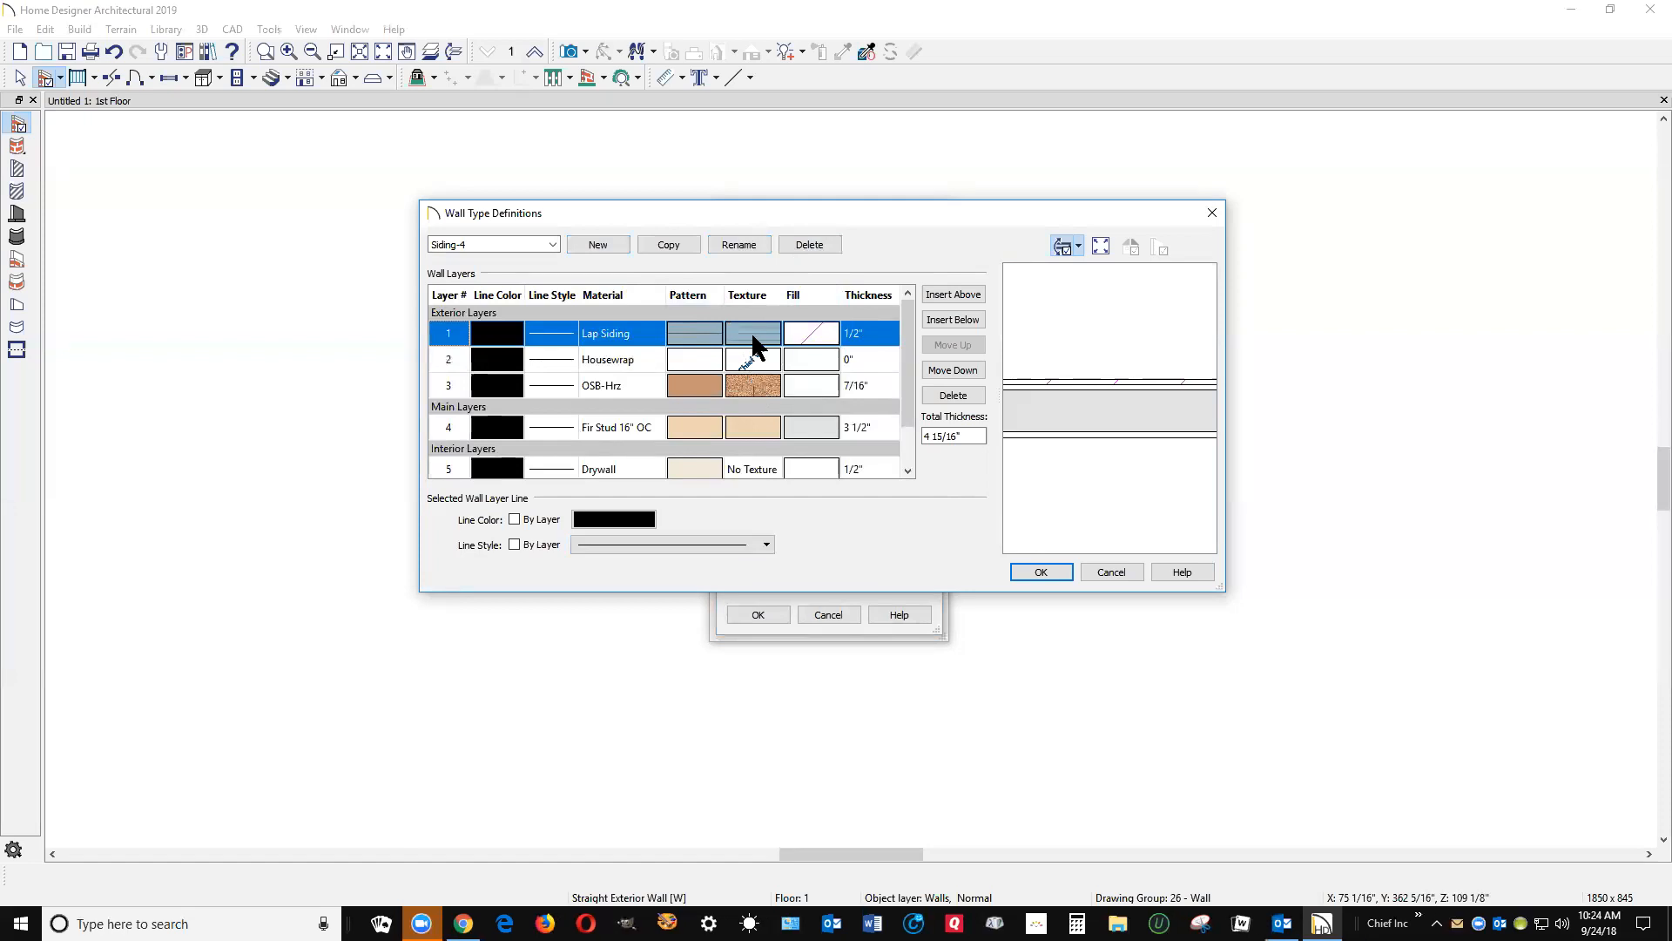
{"action": "left_click", "coordinate": [753, 338]}
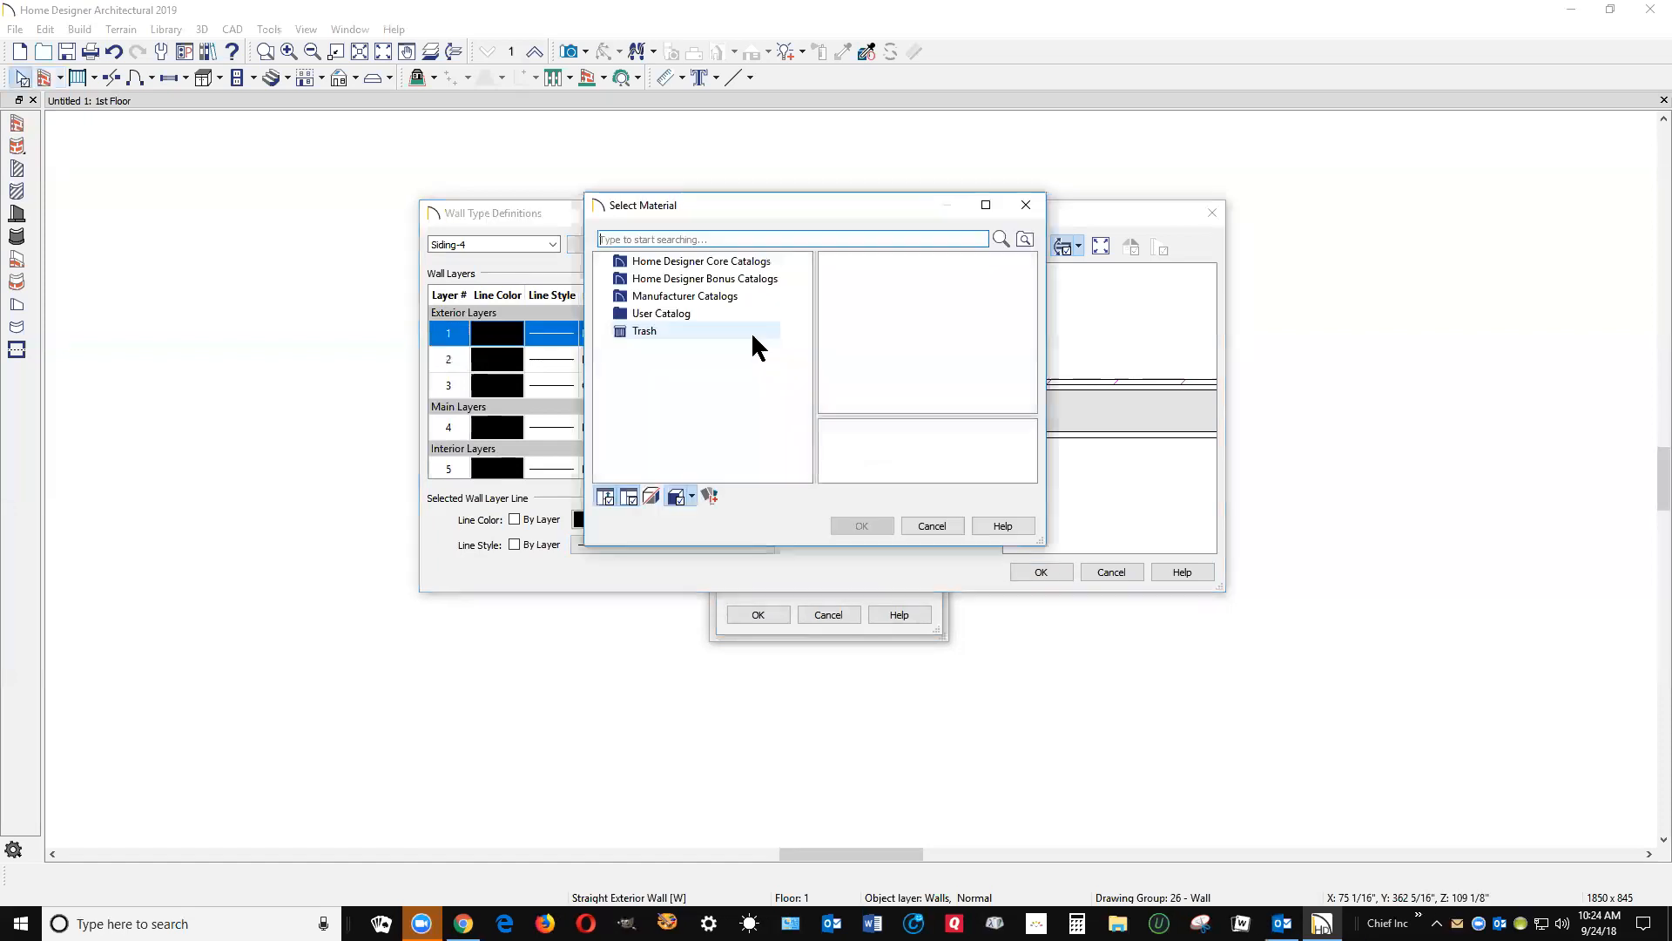
{"action": "left_click", "coordinate": [925, 526]}
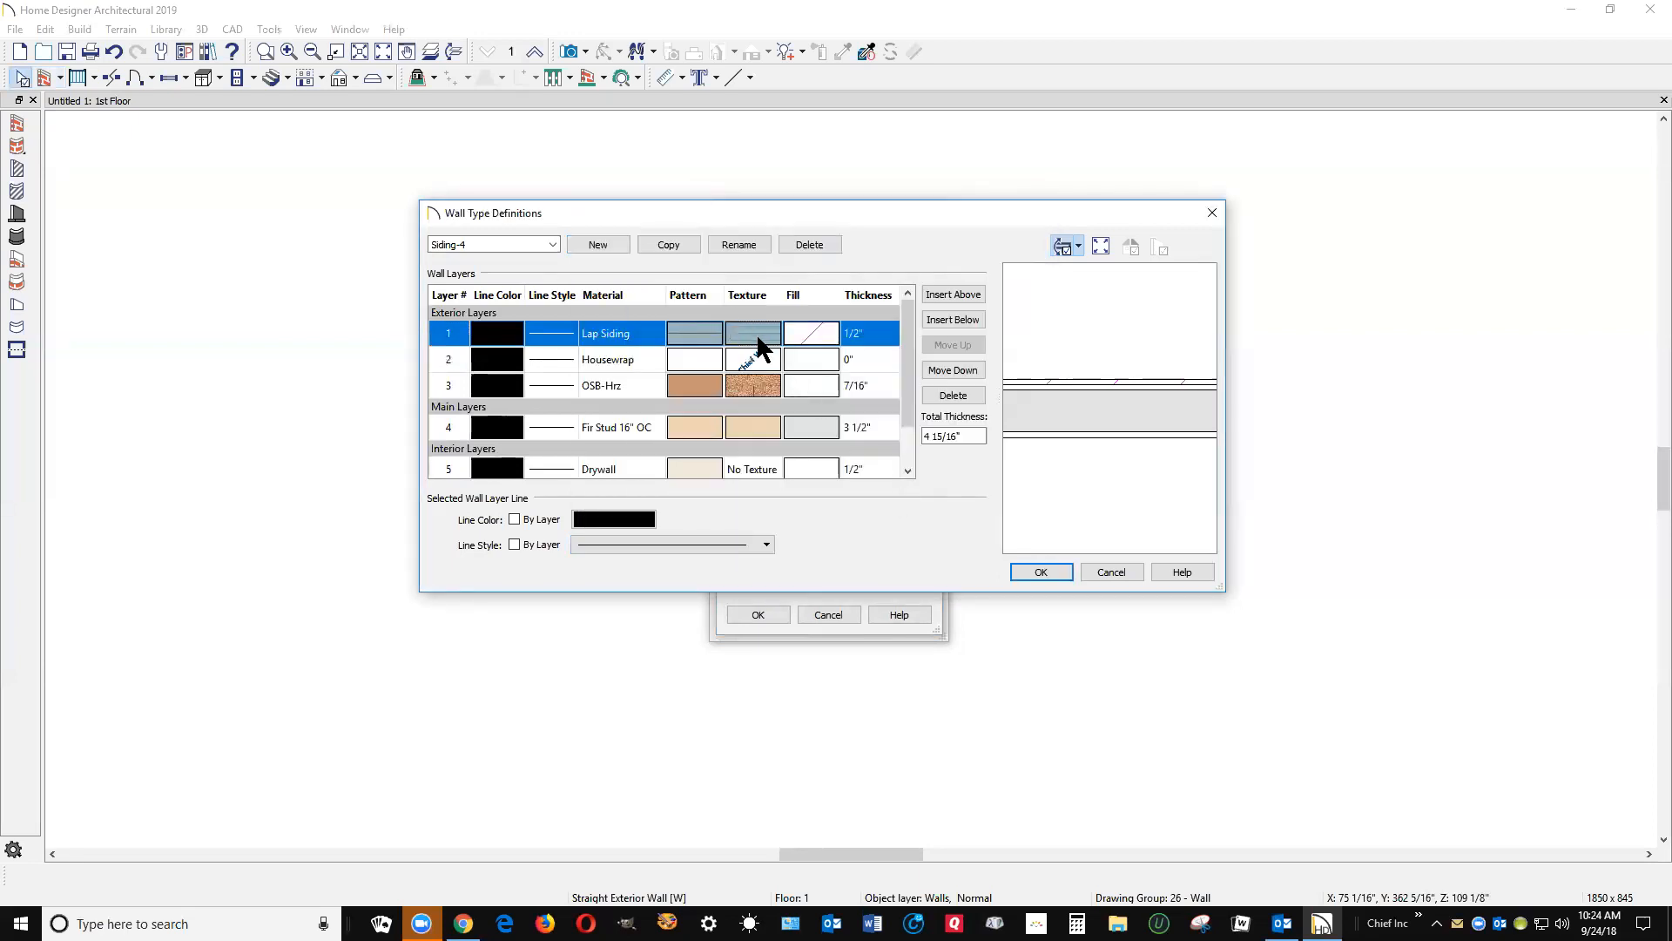
{"action": "left_click", "coordinate": [756, 338]}
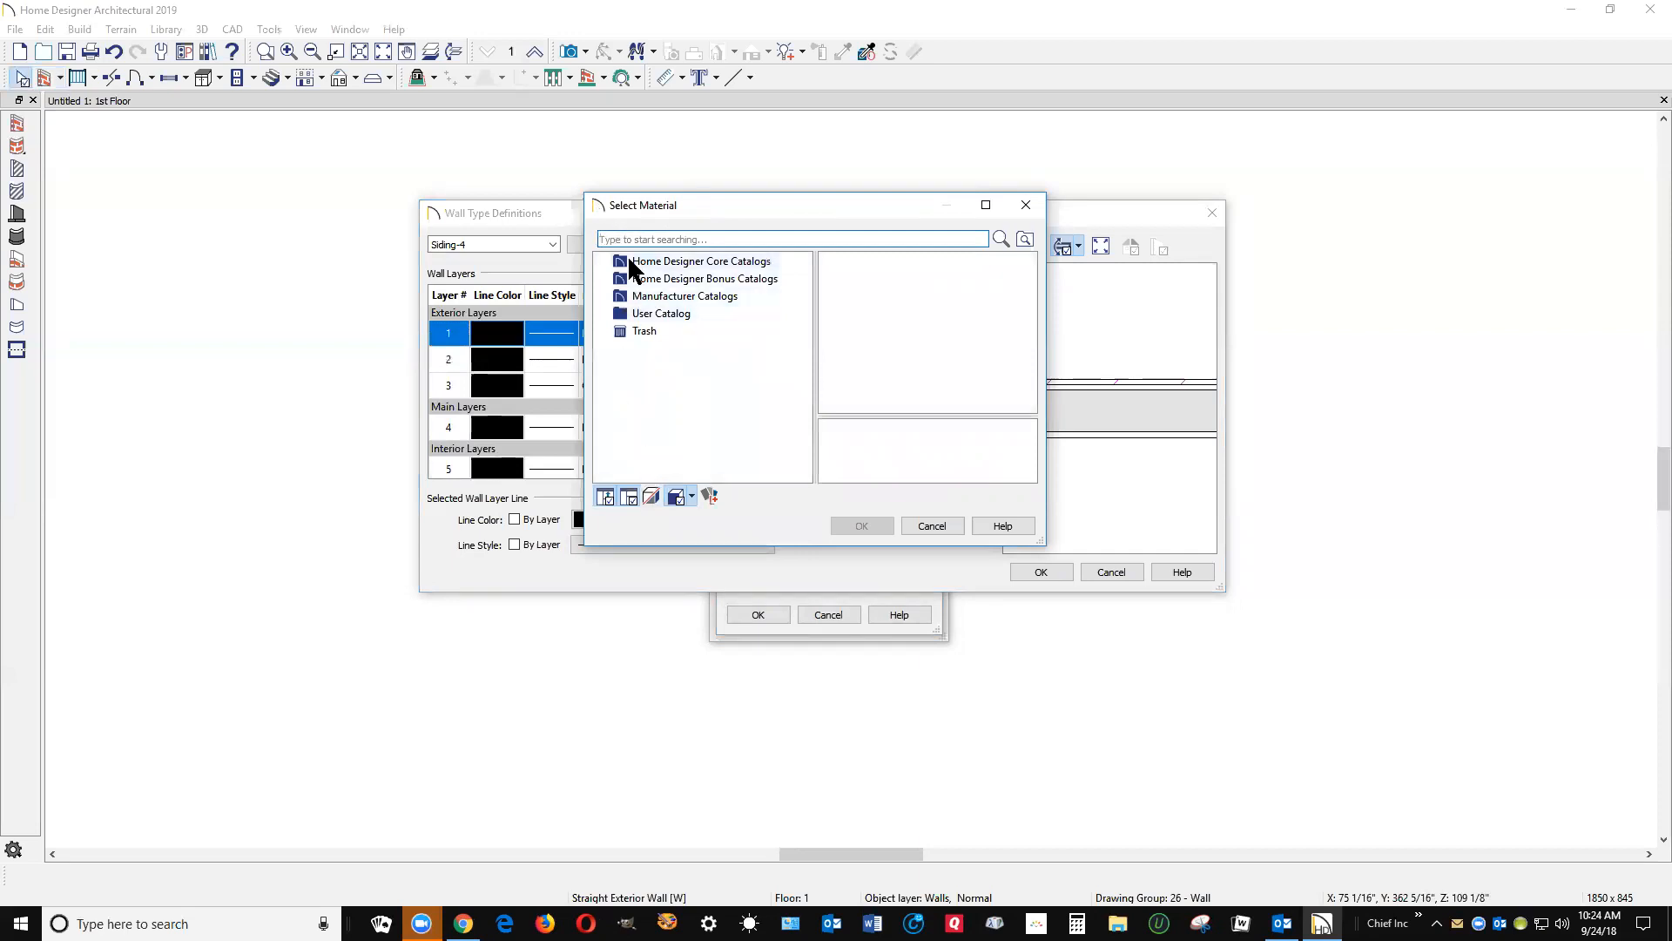
{"action": "left_click", "coordinate": [599, 261]}
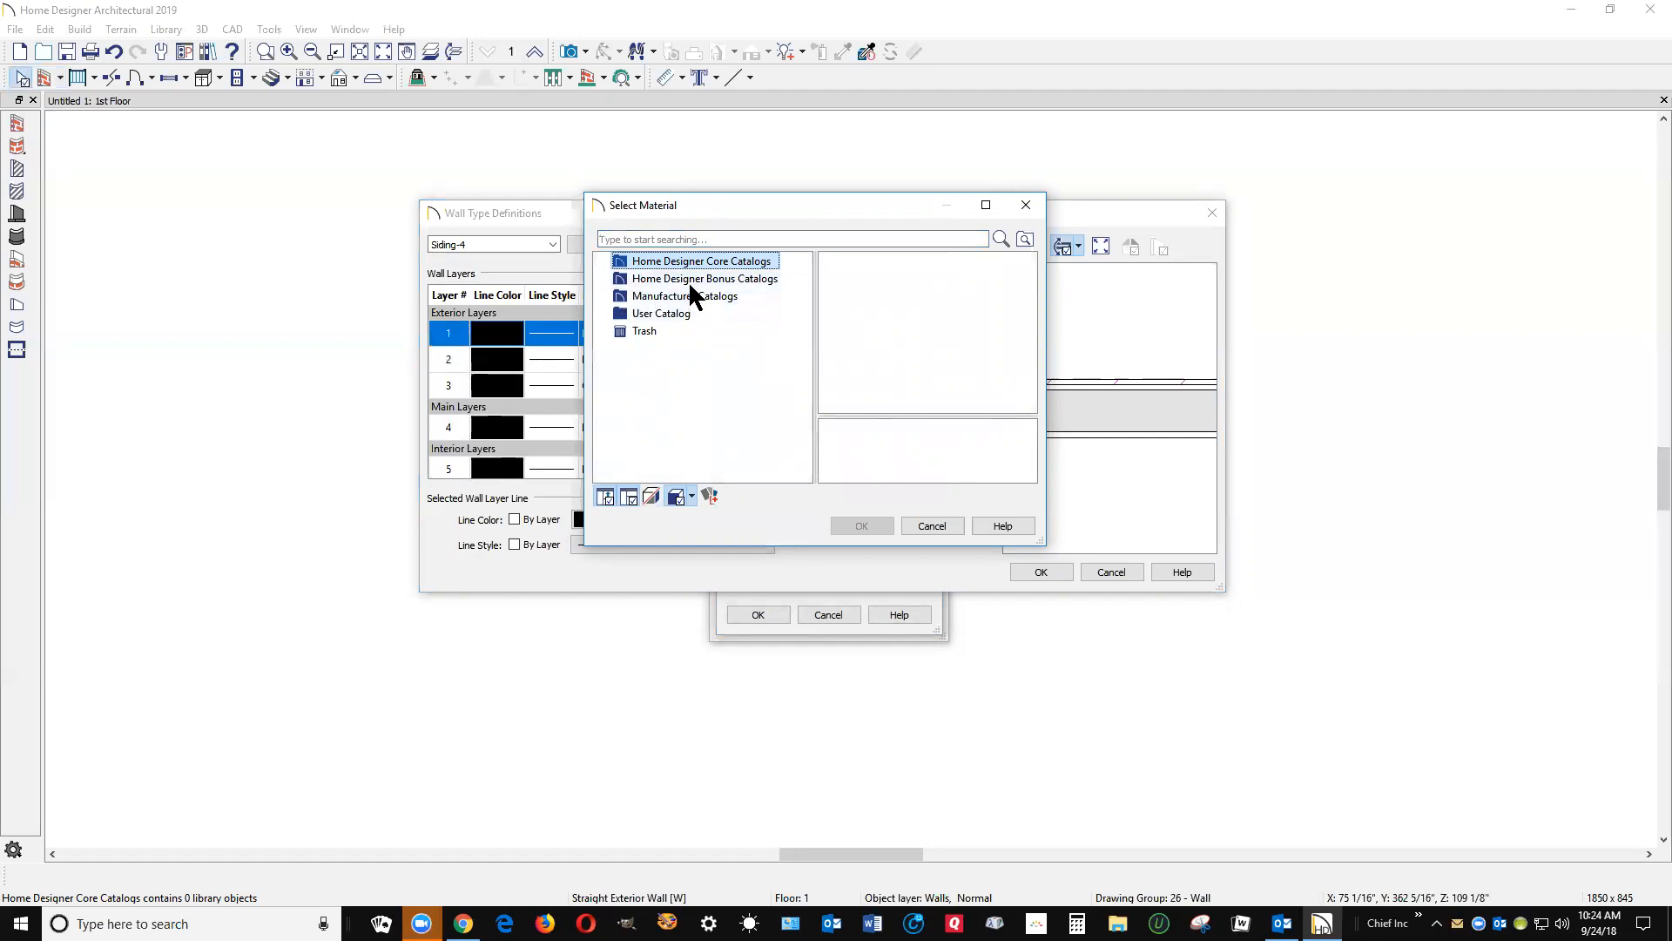
{"action": "left_click", "coordinate": [929, 533]}
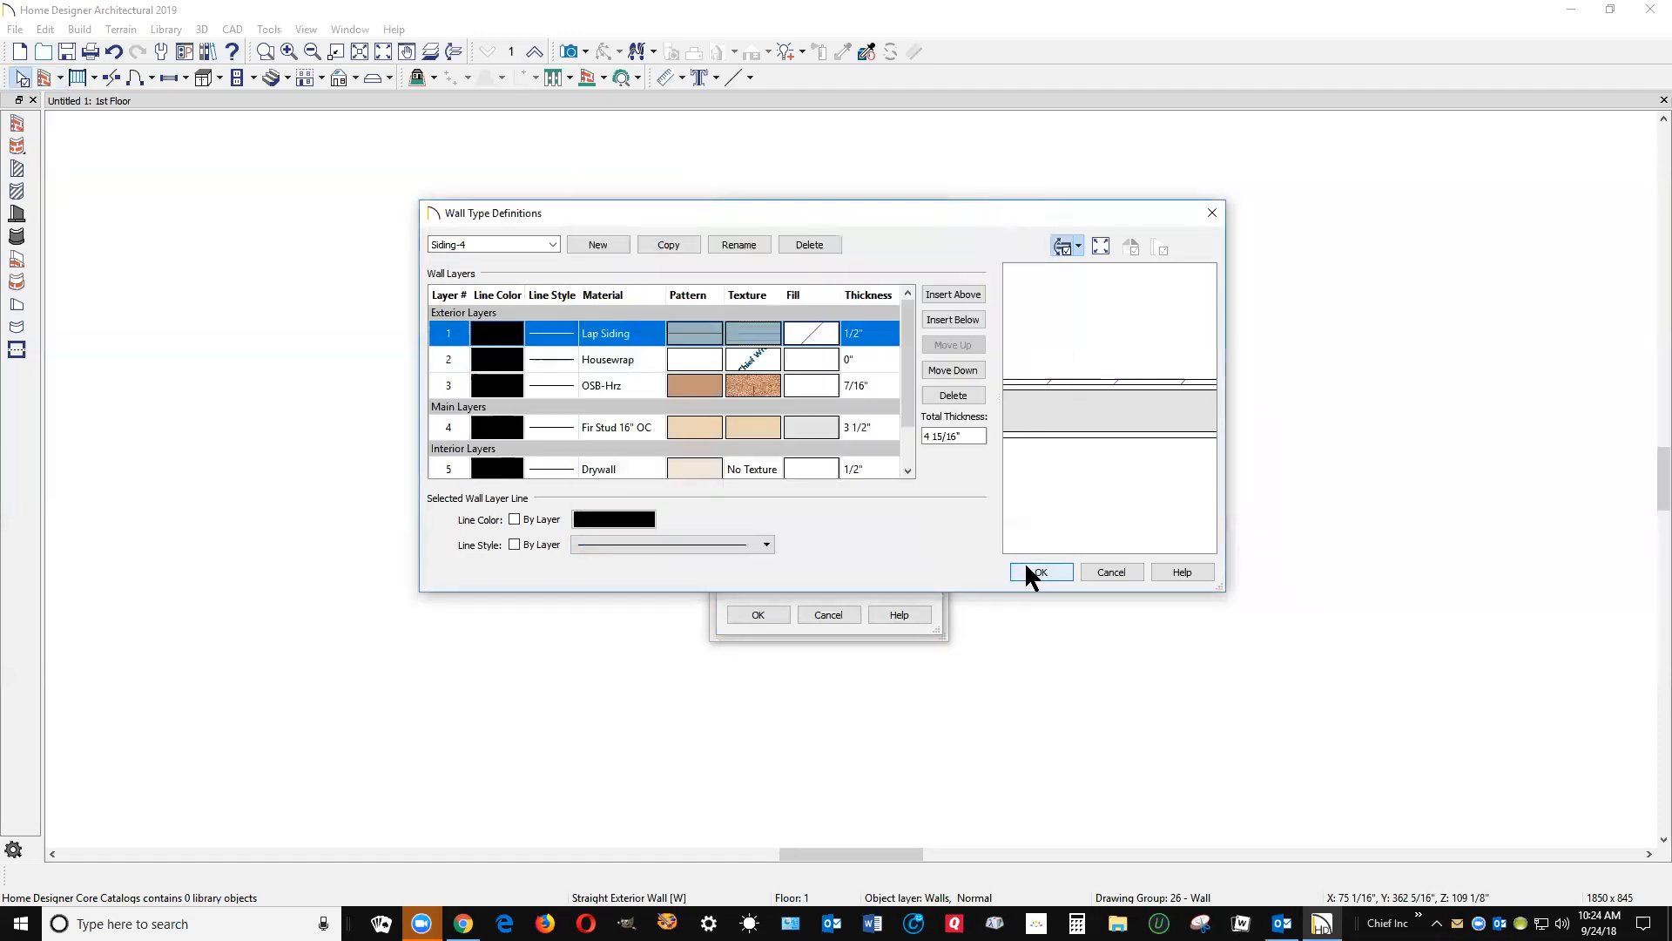
- Accept the Siding-4 definition and the wall defaults, and close the default settings
{"action": "left_click", "coordinate": [1048, 566]}
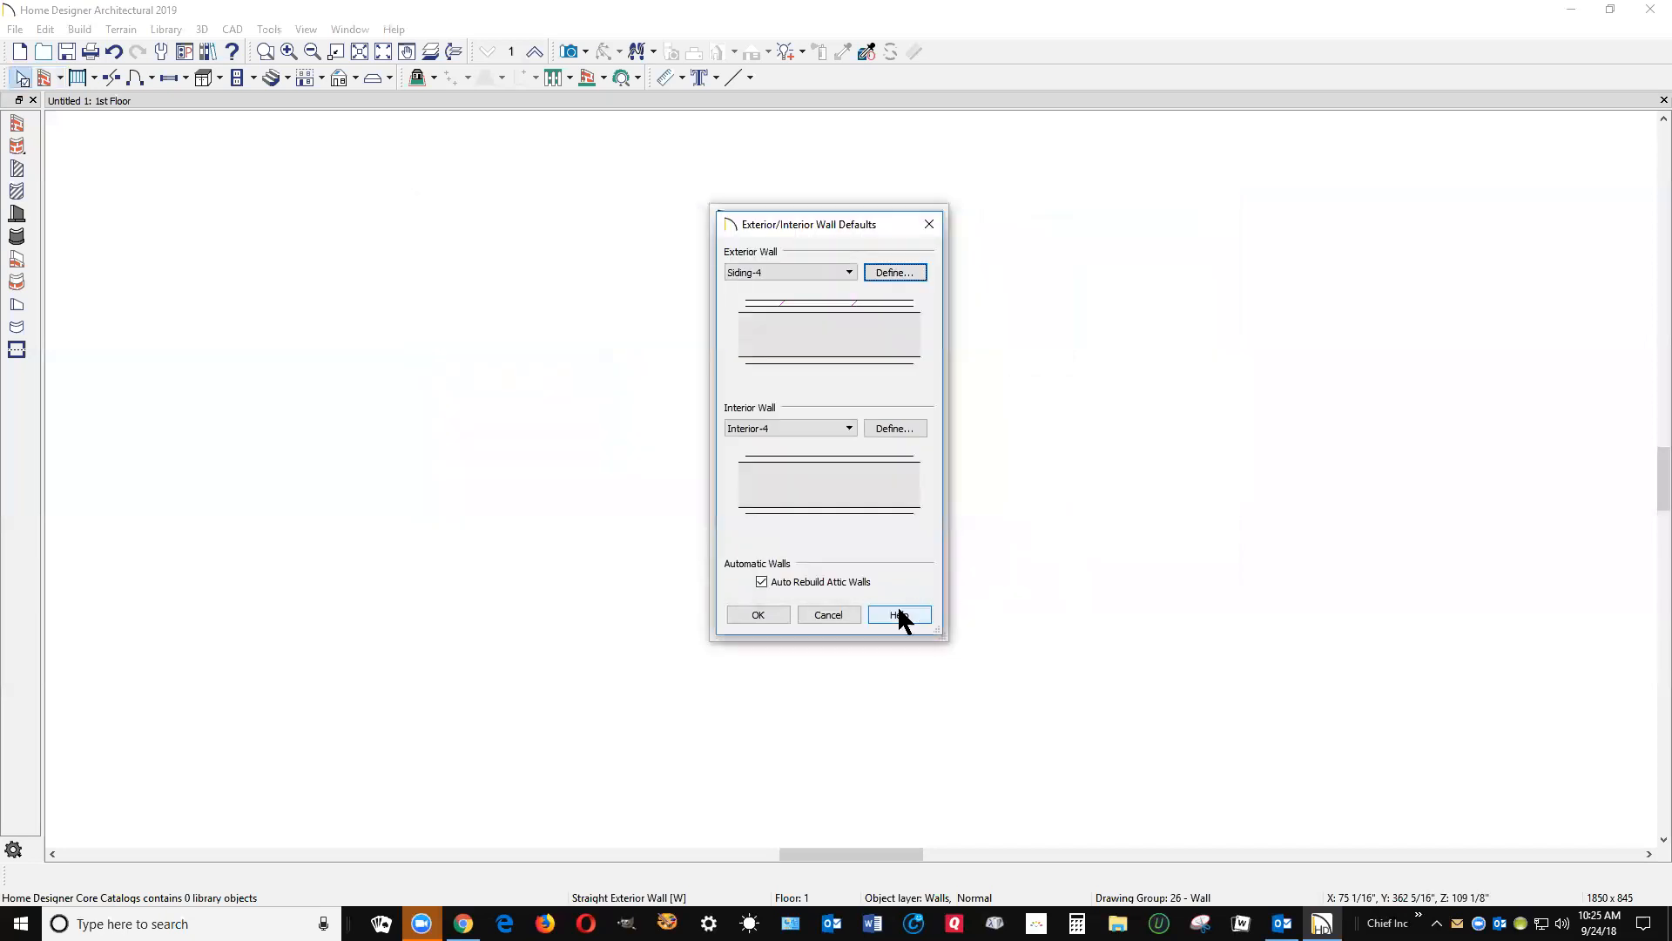
{"action": "left_click", "coordinate": [757, 615]}
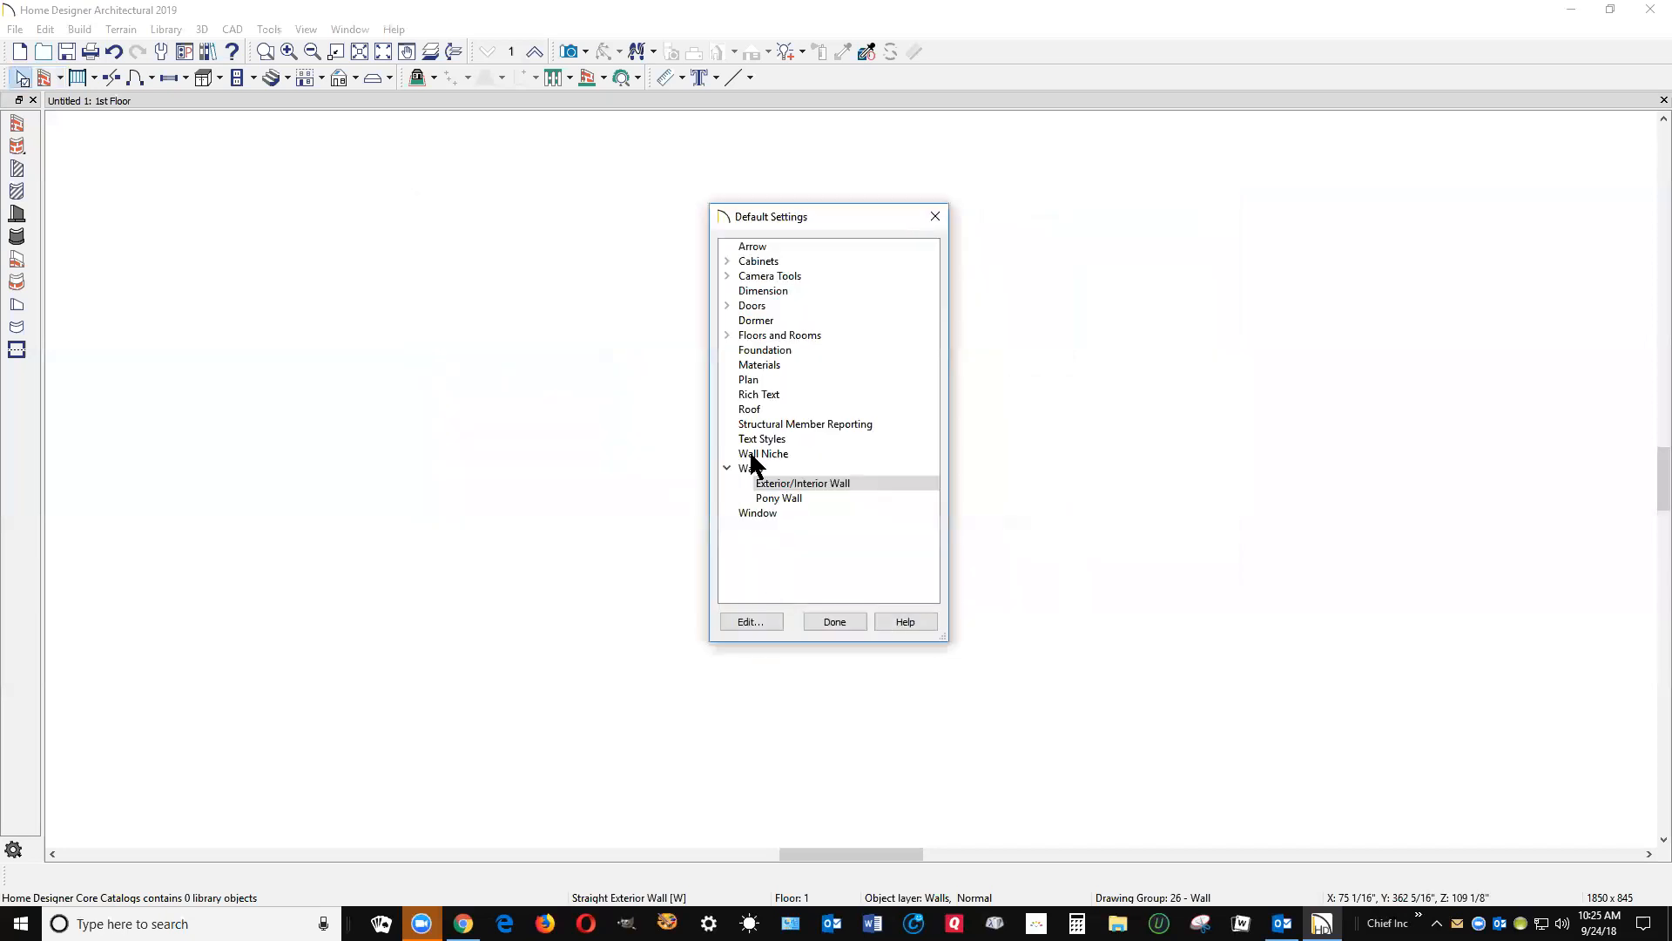
{"action": "left_click", "coordinate": [825, 617]}
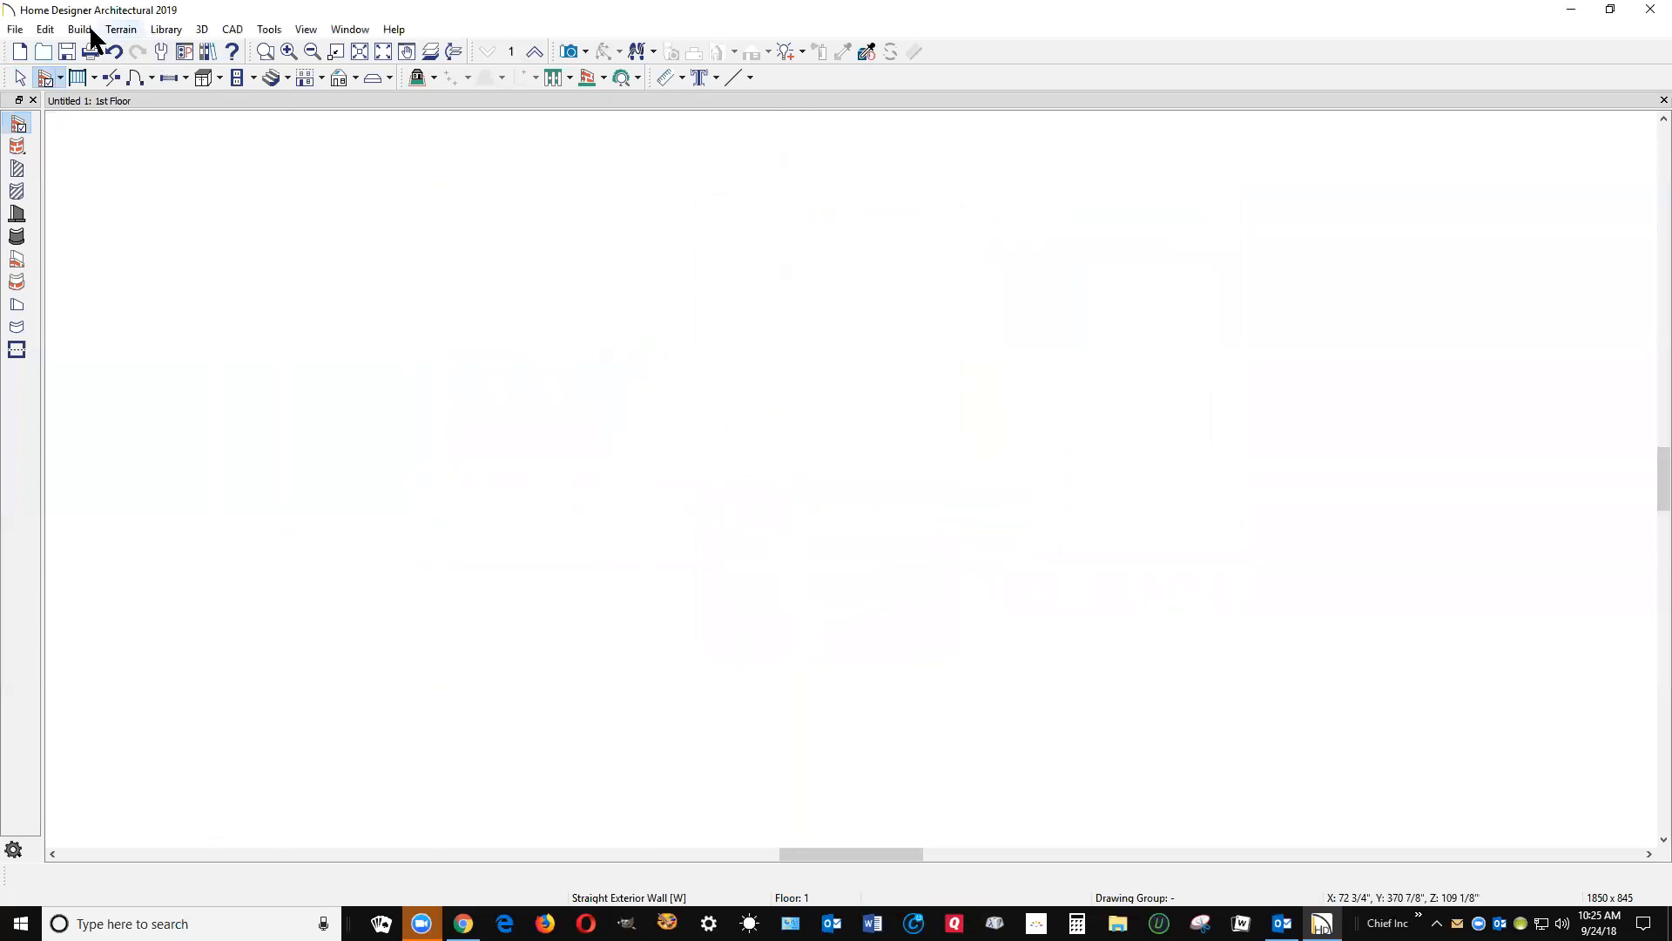
- Install the core library content and show the Library Browser
{"action": "left_click", "coordinate": [167, 29]}
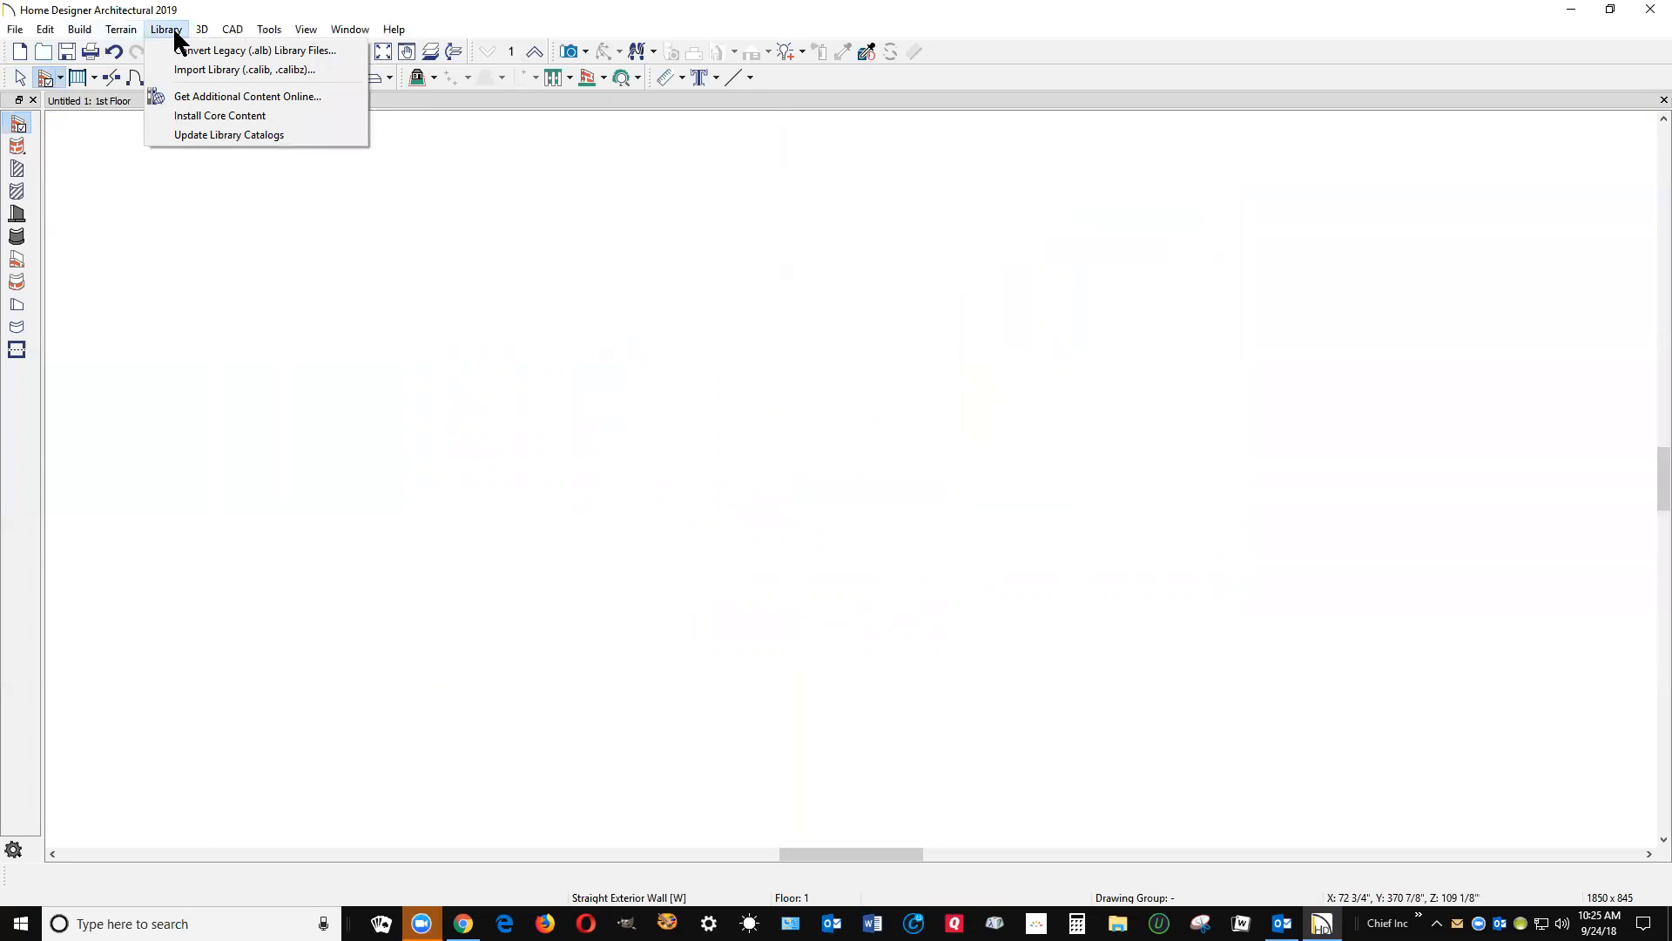
{"action": "left_click", "coordinate": [244, 115]}
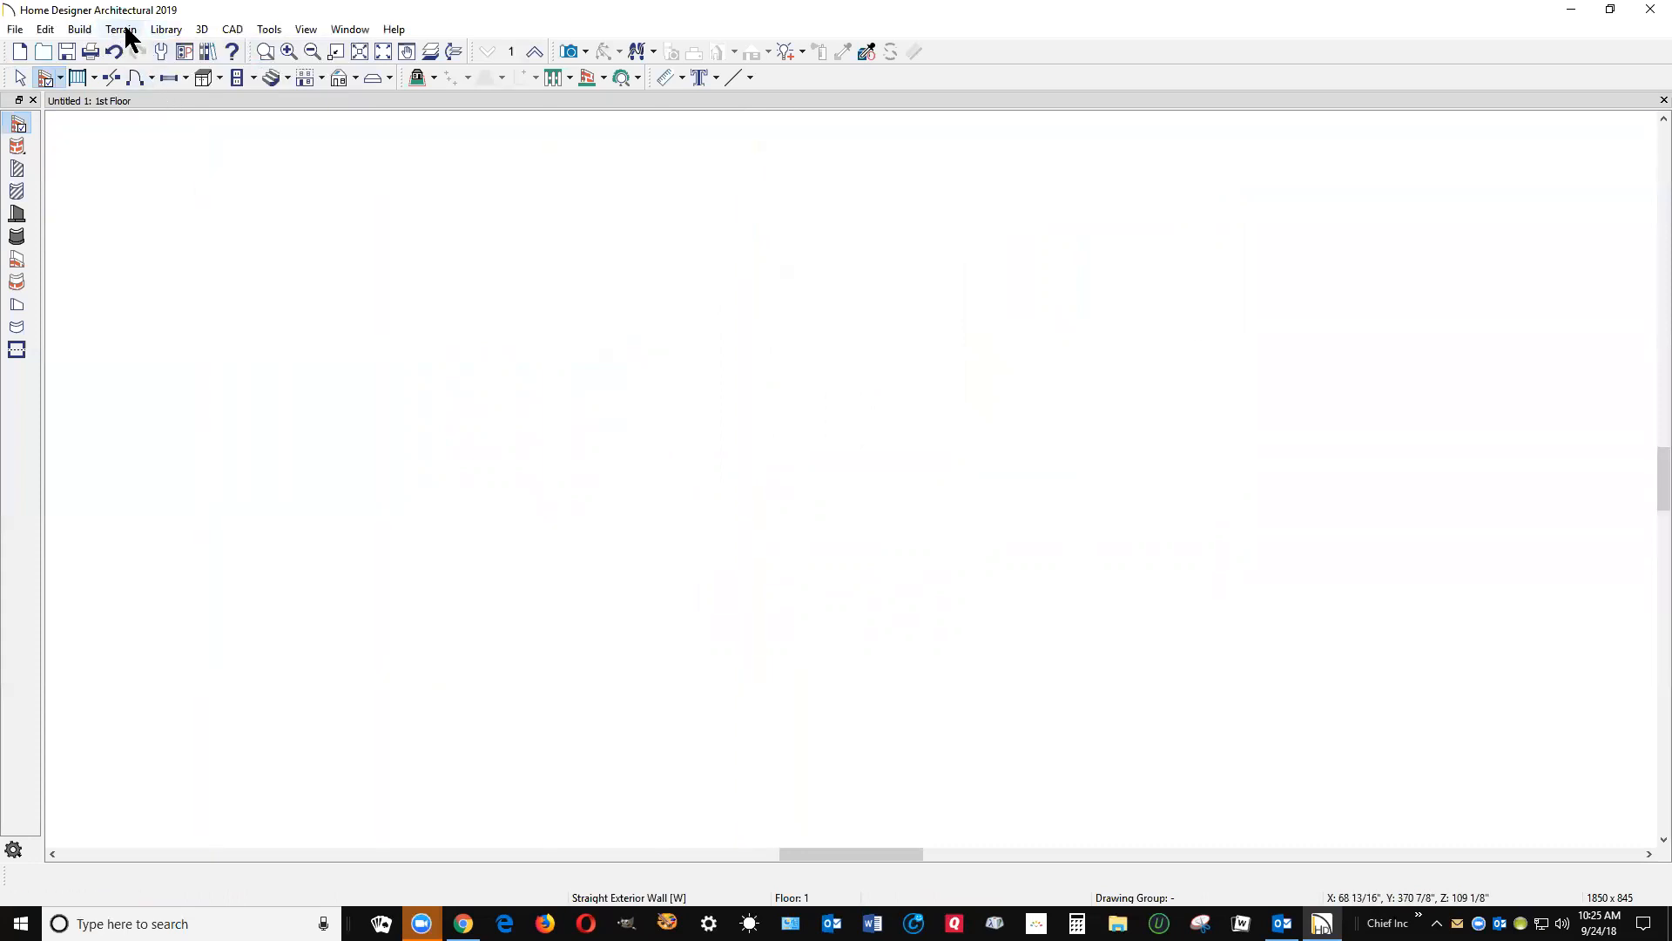
{"action": "left_click", "coordinate": [166, 30]}
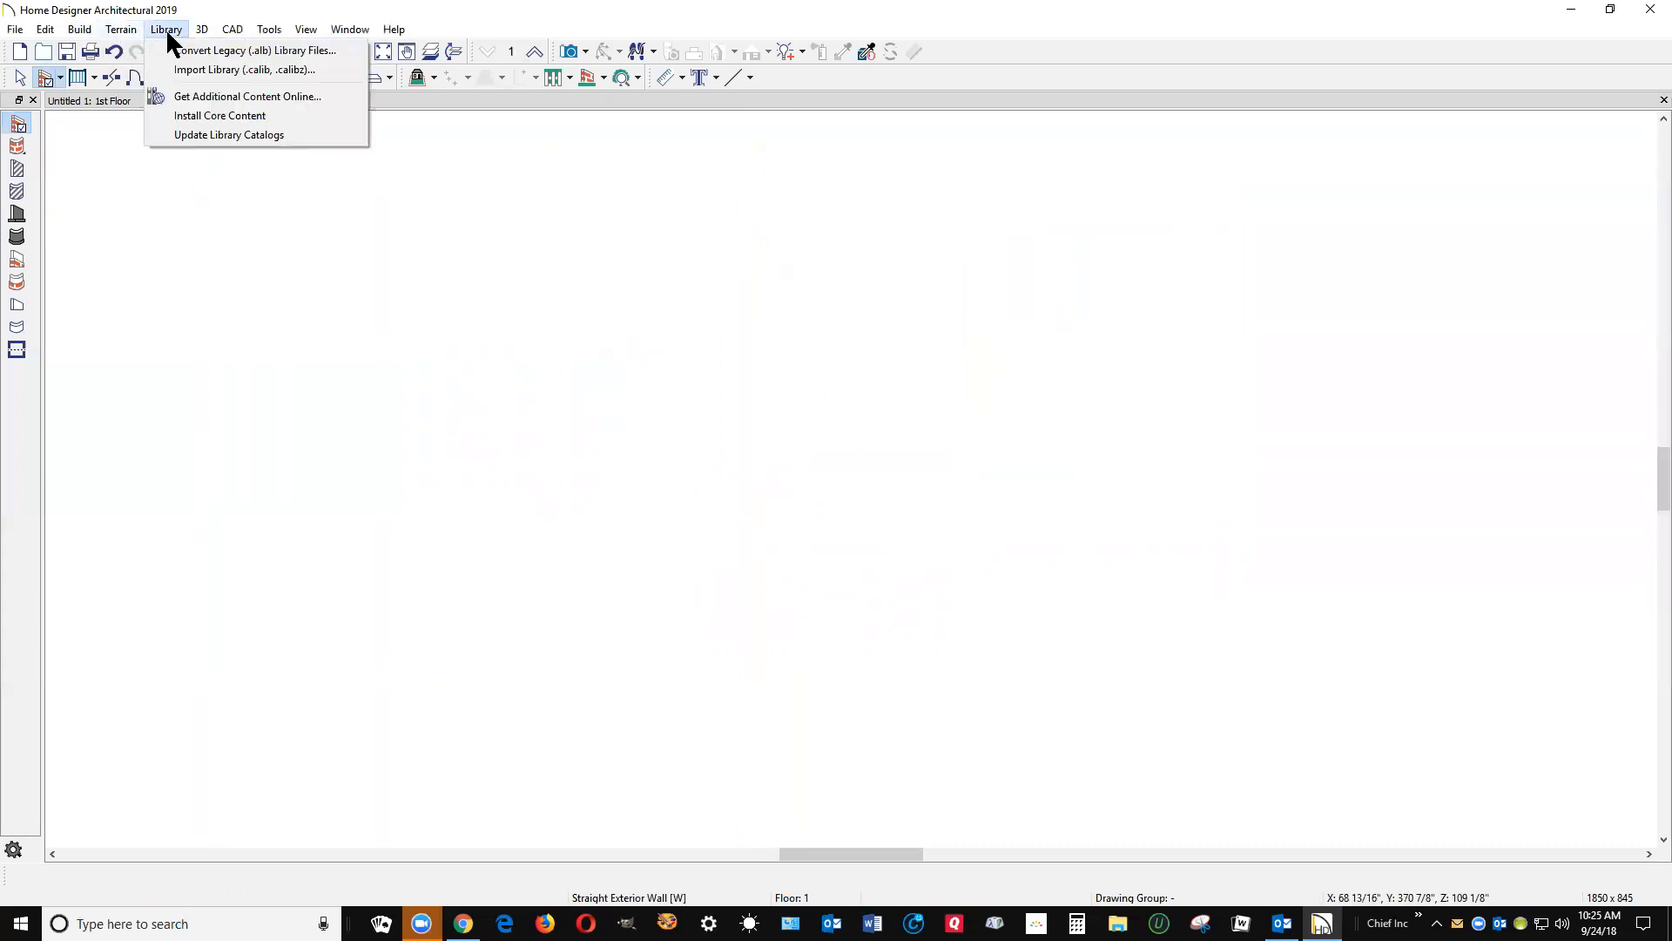
{"action": "left_click", "coordinate": [237, 117]}
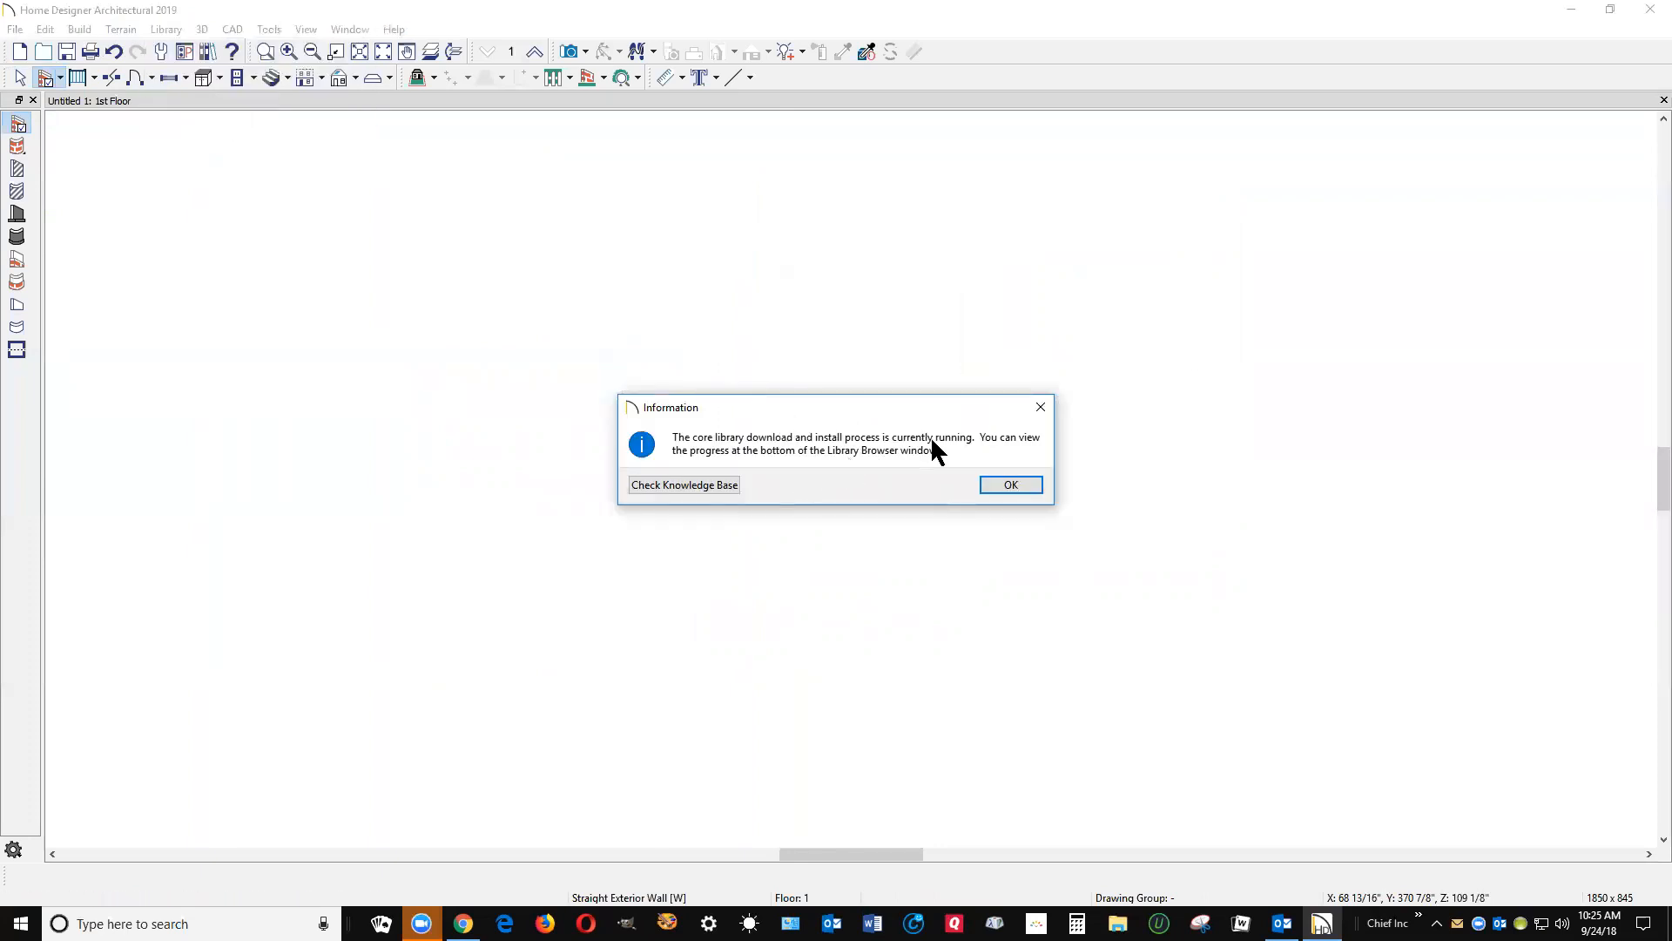
{"action": "left_click", "coordinate": [1009, 485]}
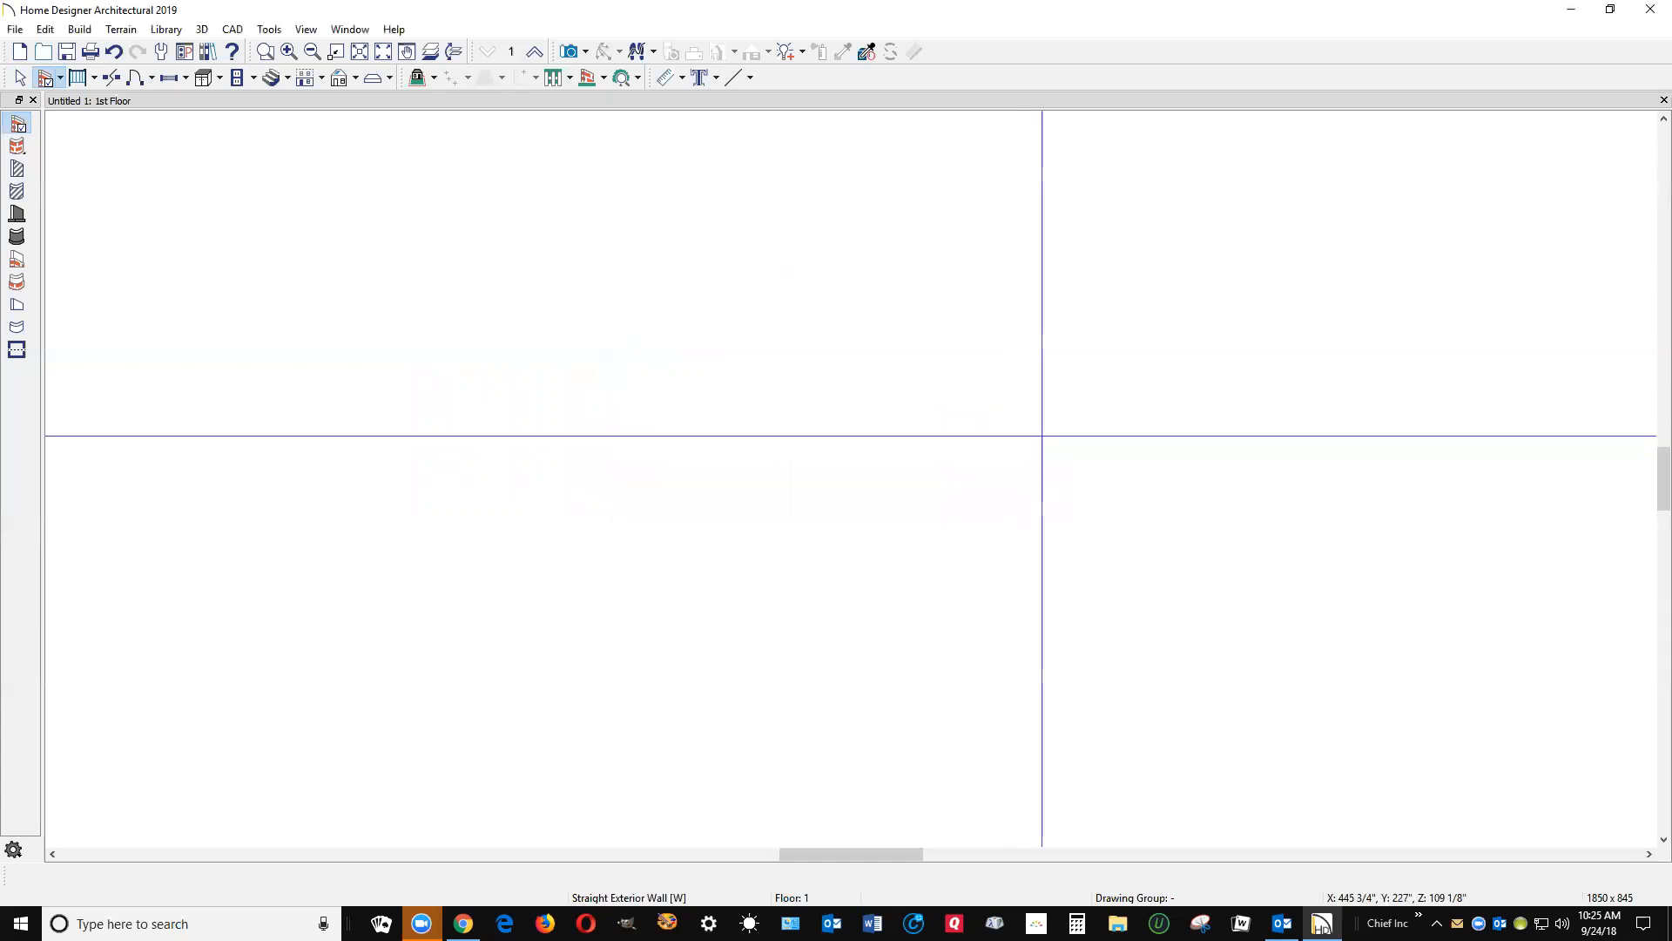
{"action": "left_click", "coordinate": [208, 50]}
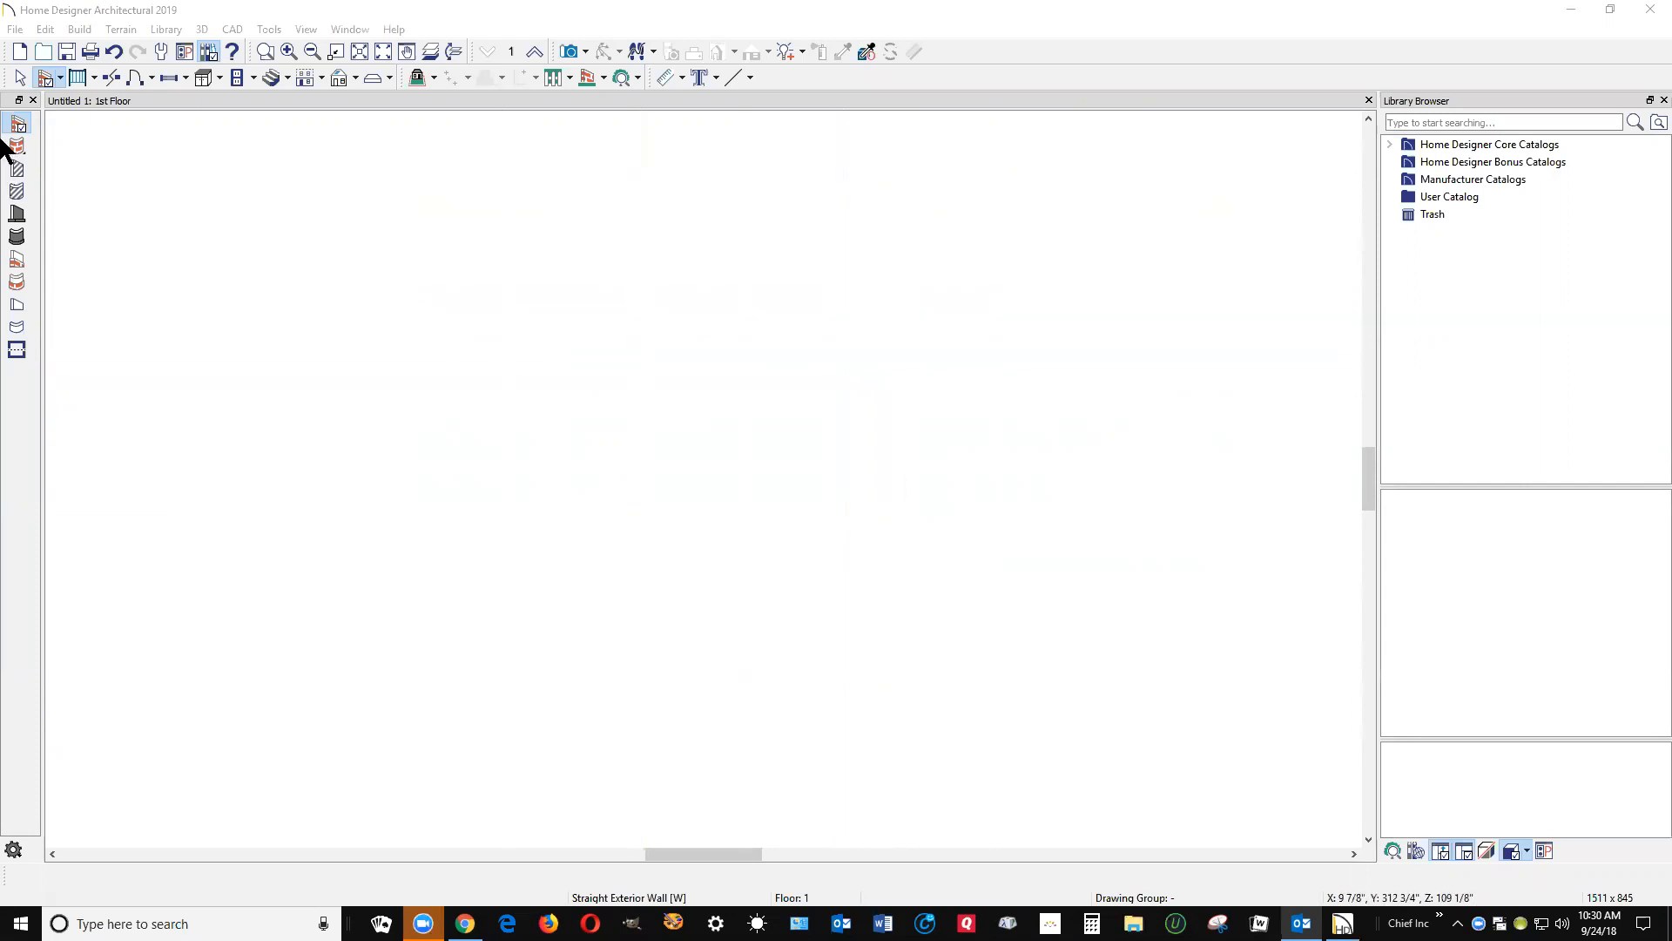
- Open the default Siding-4 exterior wall definition and bring up material selection for the Lap Siding layer's texture
{"action": "left_click", "coordinate": [45, 28]}
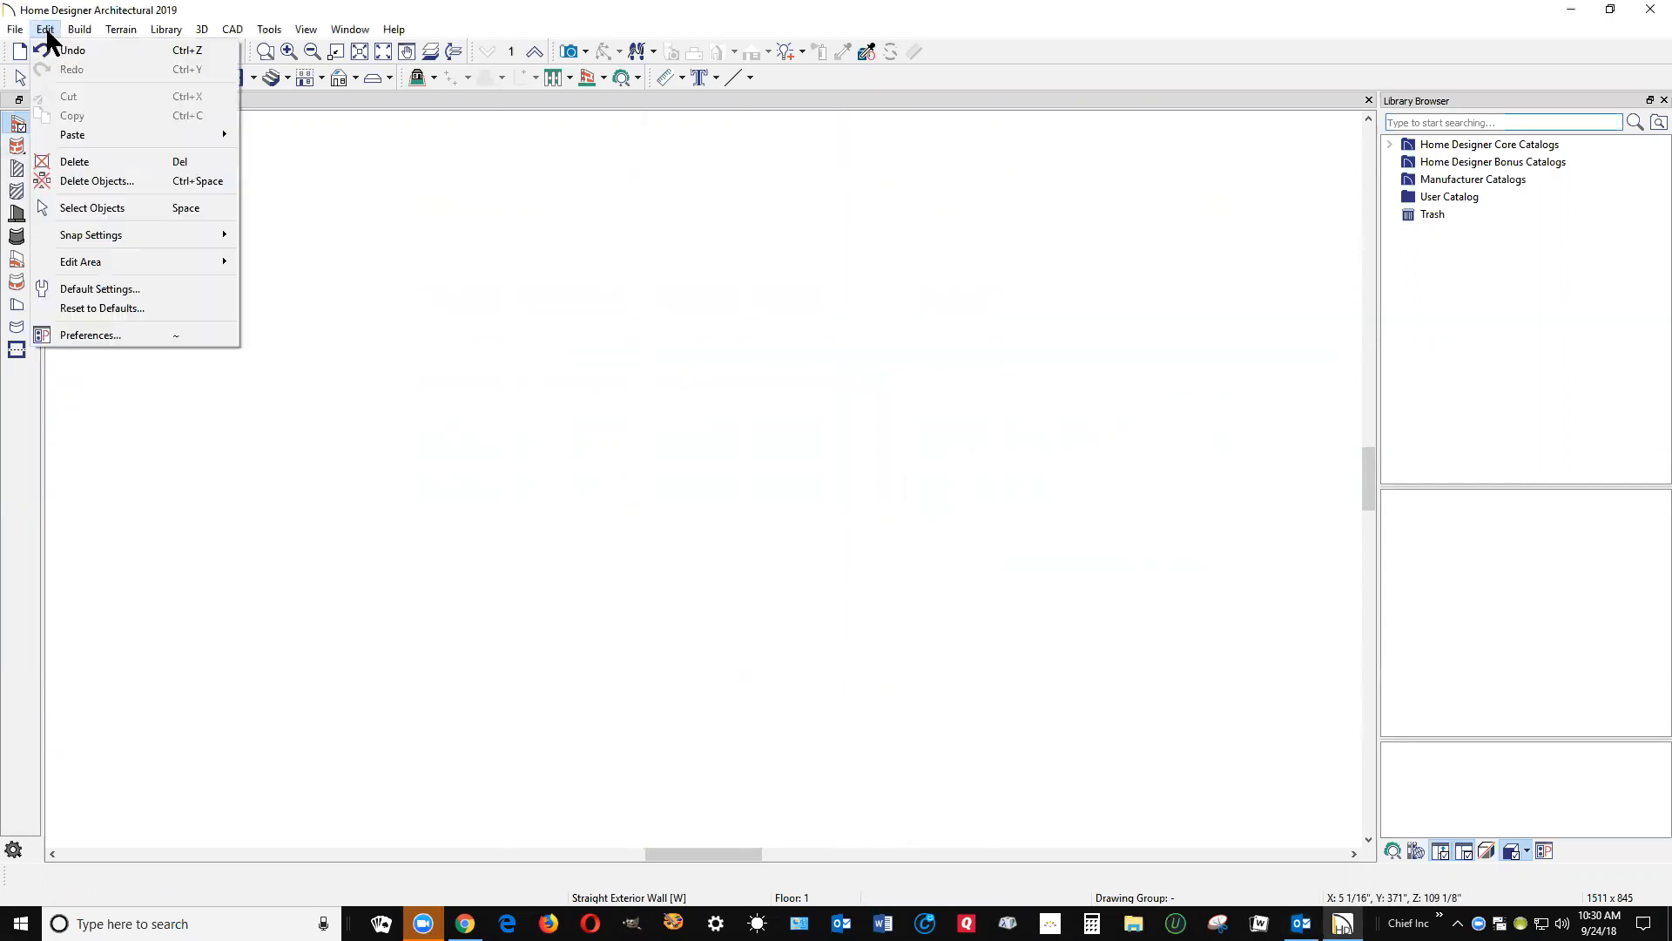
{"action": "left_click", "coordinate": [96, 288]}
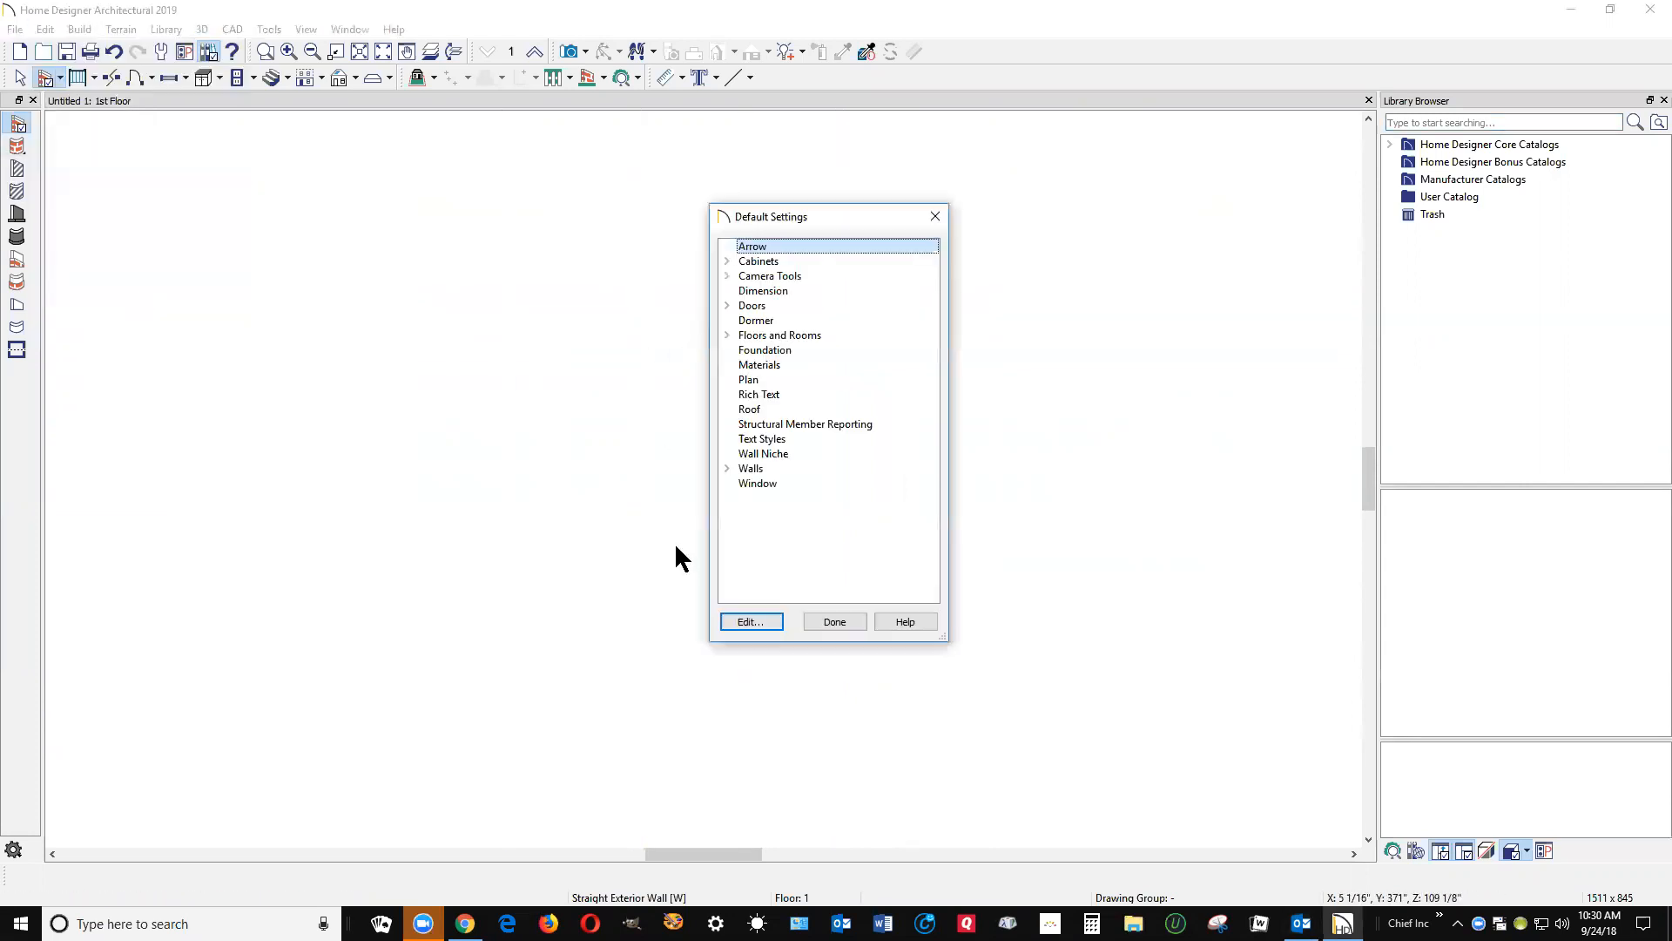
{"action": "left_click", "coordinate": [727, 468]}
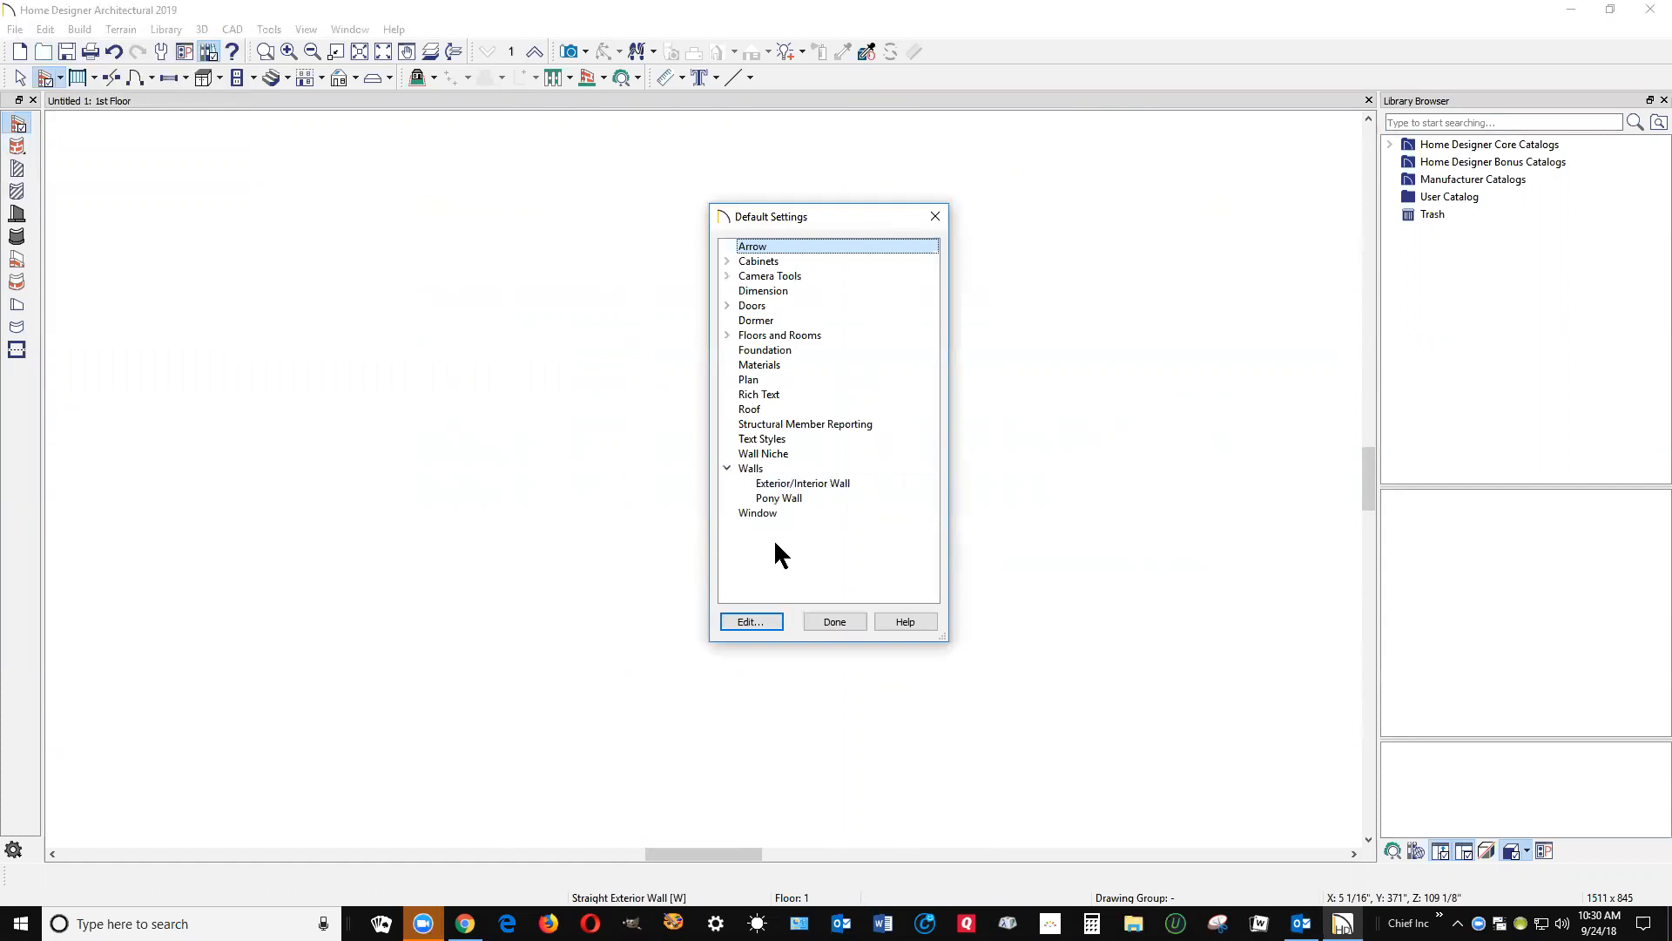
{"action": "left_click", "coordinate": [778, 484]}
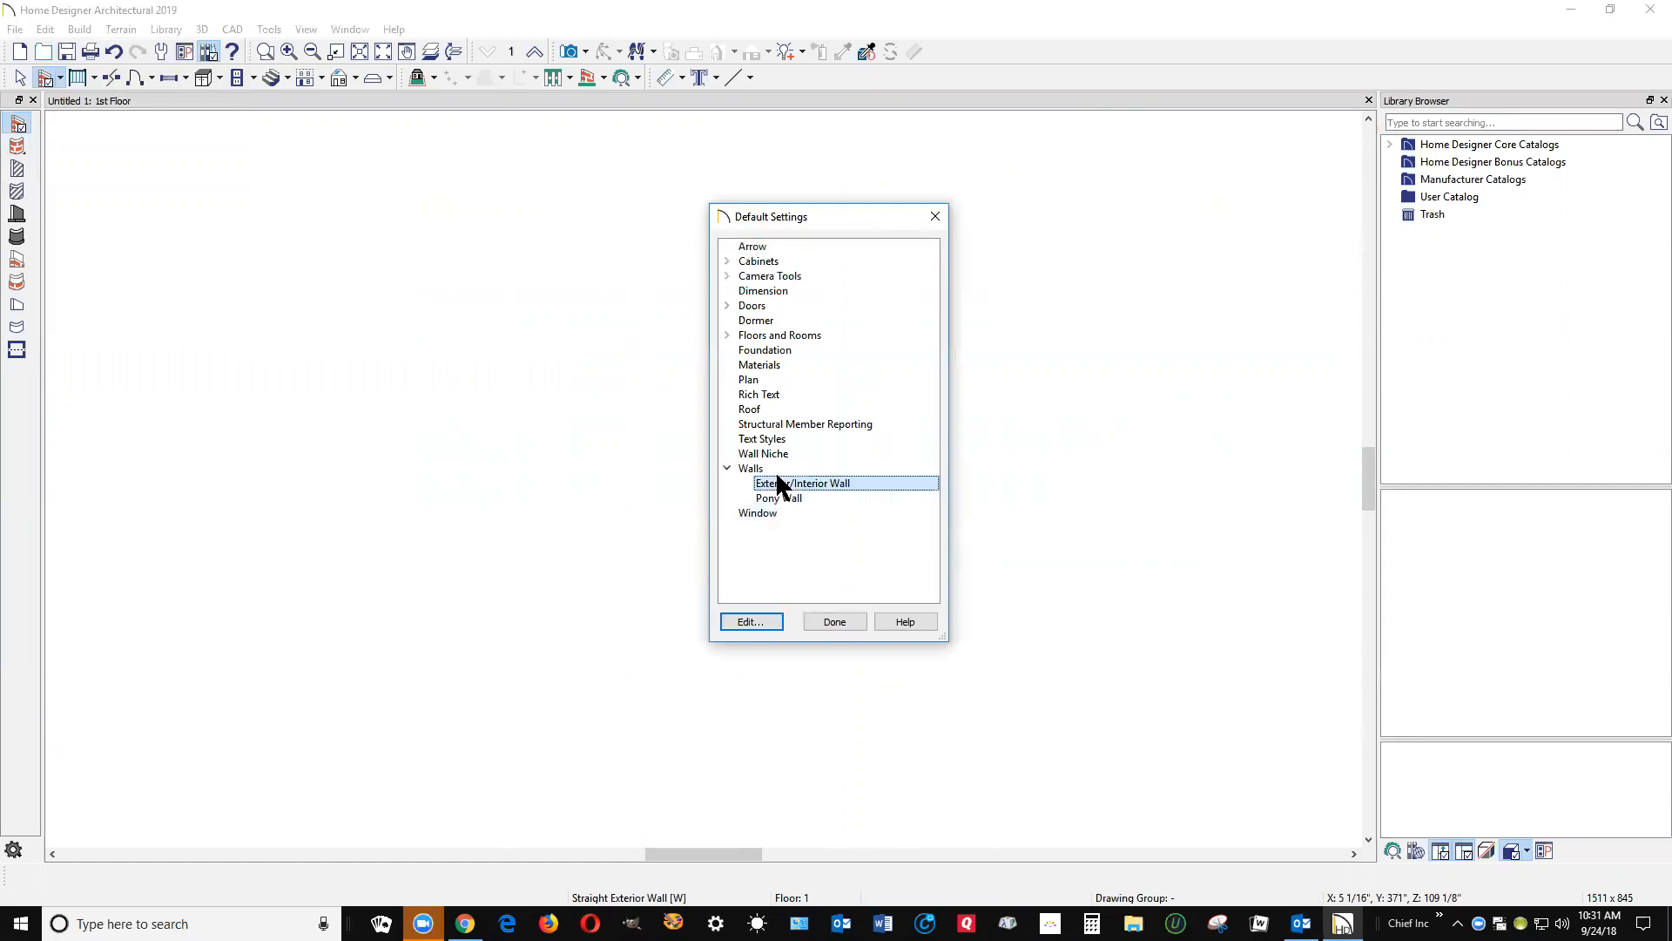
{"action": "left_click", "coordinate": [751, 622]}
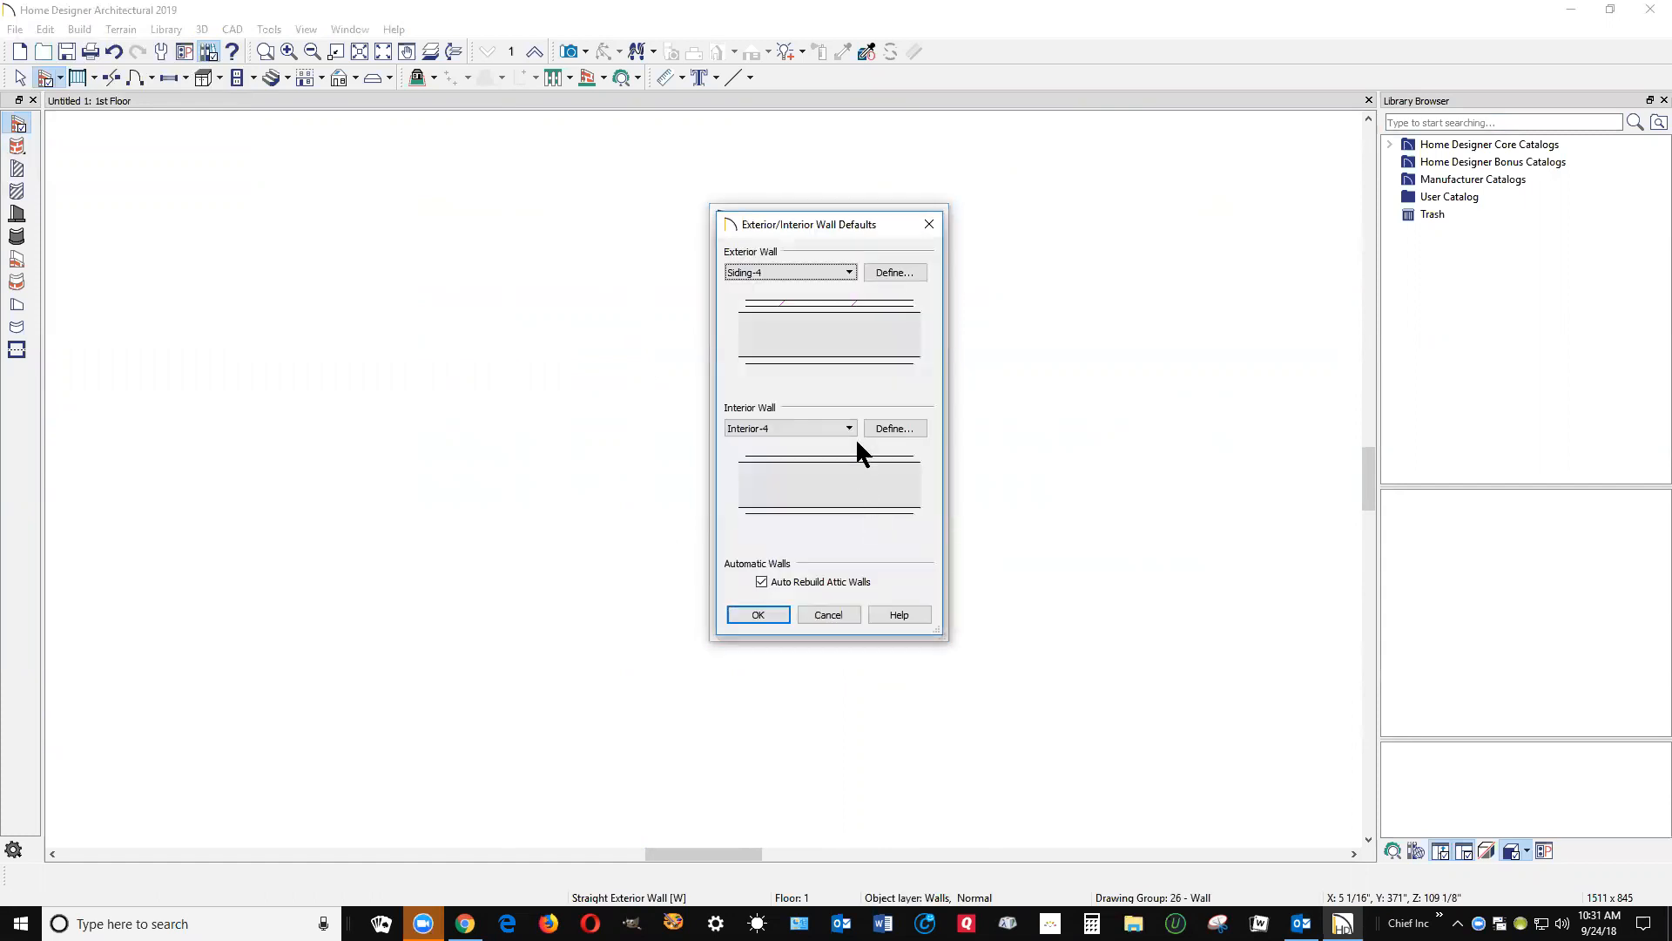
{"action": "left_click", "coordinate": [894, 273]}
{"action": "left_click", "coordinate": [773, 333]}
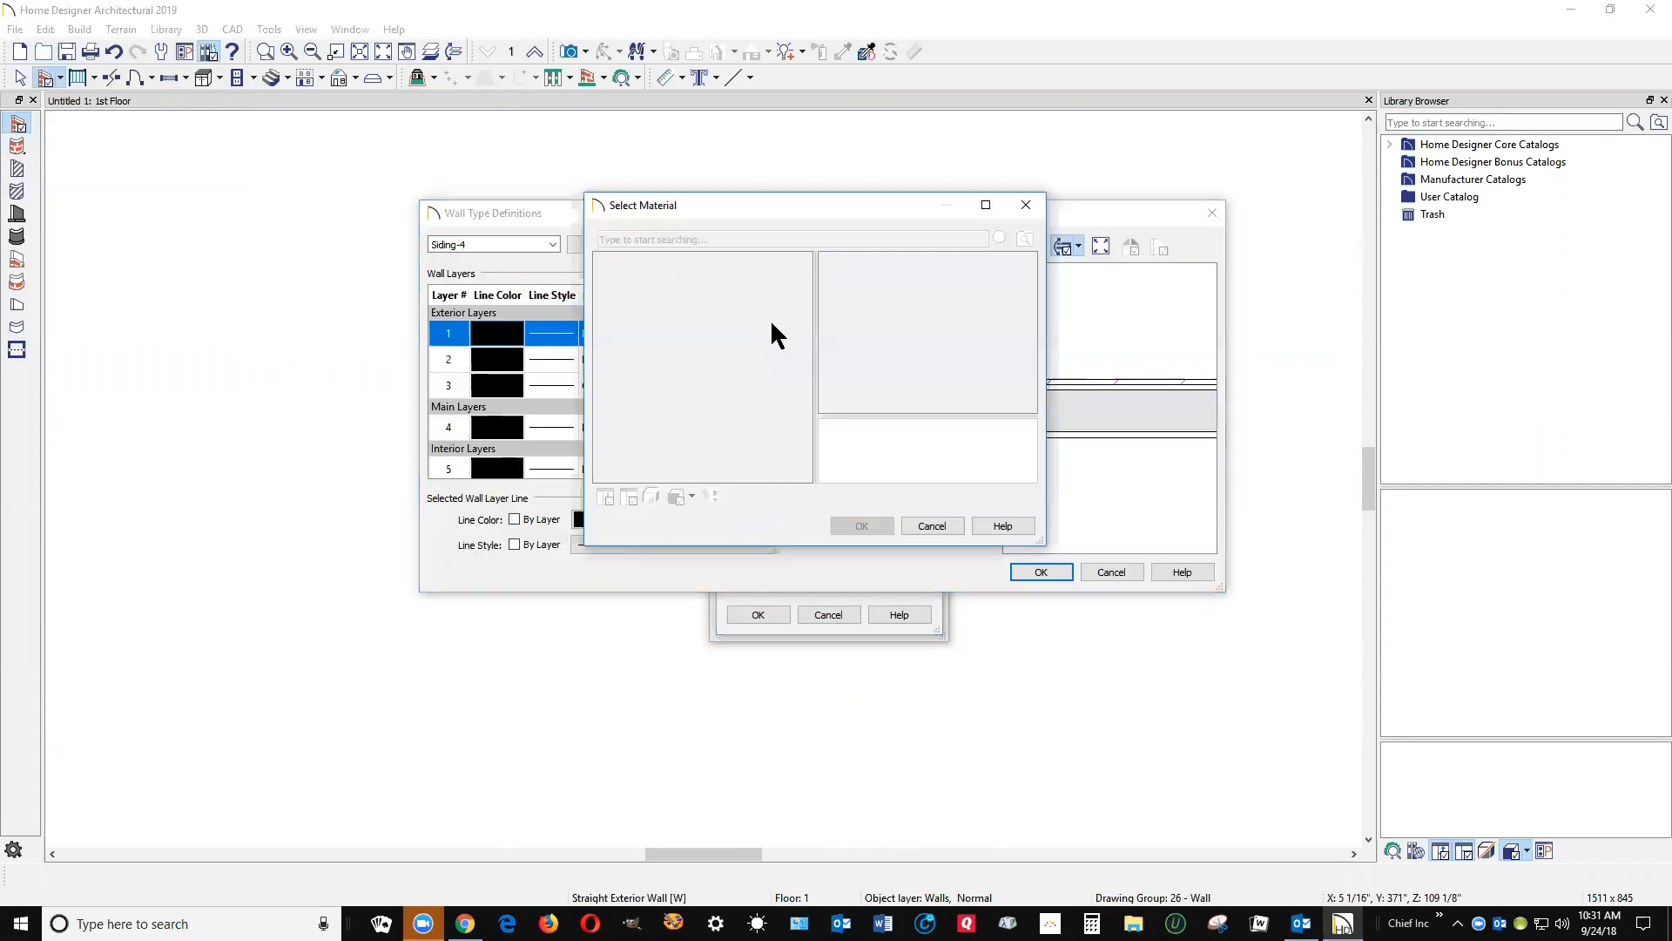
- Browse the Siding & Paneling folders of the core material catalog for a replacement siding texture
{"action": "scroll", "coordinate": [765, 397], "scroll_direction": "up", "scroll_amount": 10}
{"action": "scroll", "coordinate": [757, 375], "scroll_direction": "up", "scroll_amount": 1}
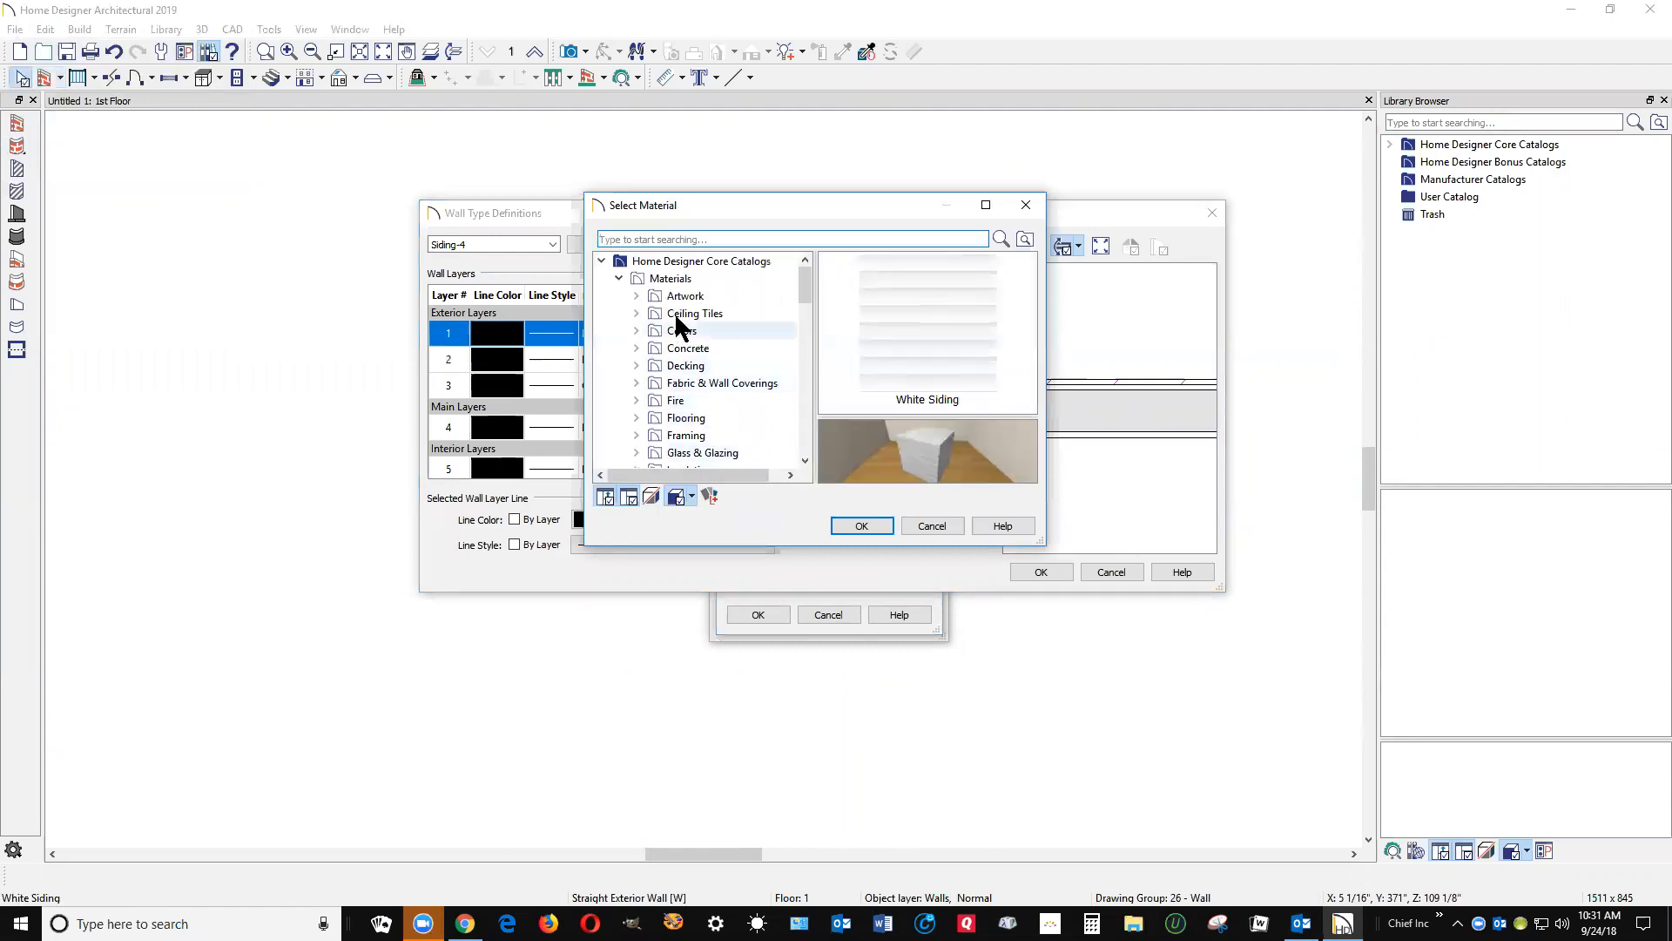
{"action": "scroll", "coordinate": [628, 353], "scroll_direction": "down", "scroll_amount": 5}
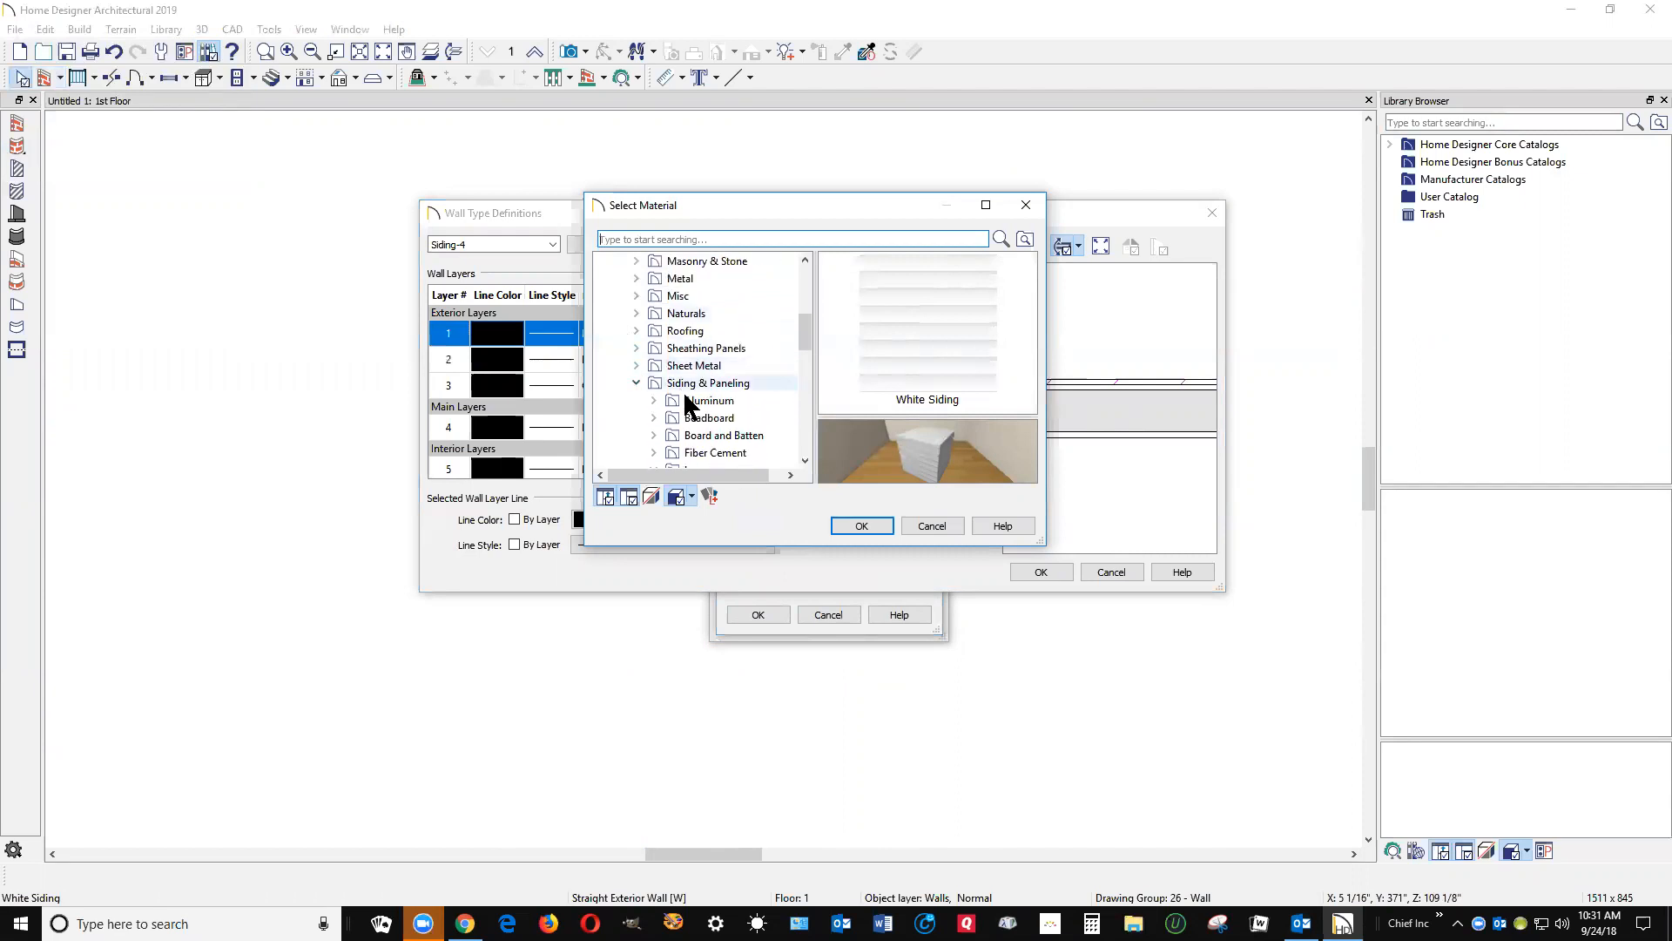
{"action": "scroll", "coordinate": [721, 397], "scroll_direction": "down", "scroll_amount": 4}
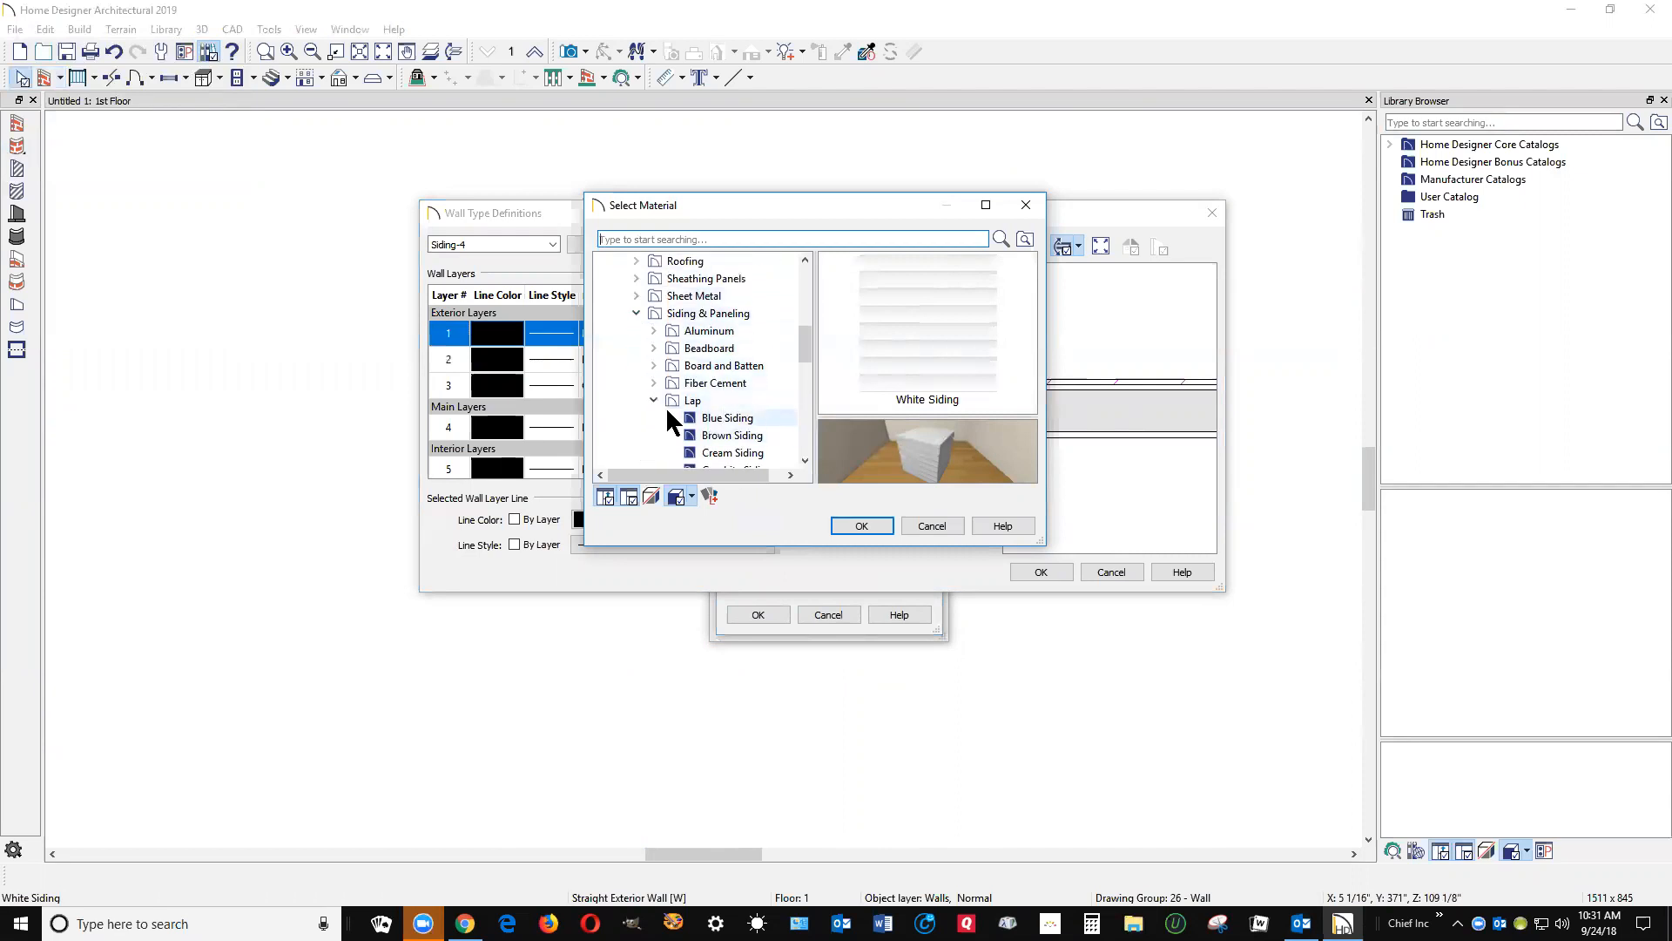
{"action": "scroll", "coordinate": [671, 418], "scroll_direction": "down", "scroll_amount": 3}
{"action": "scroll", "coordinate": [674, 383], "scroll_direction": "up", "scroll_amount": 1}
{"action": "left_click", "coordinate": [654, 331]}
{"action": "scroll", "coordinate": [660, 343], "scroll_direction": "up", "scroll_amount": 2}
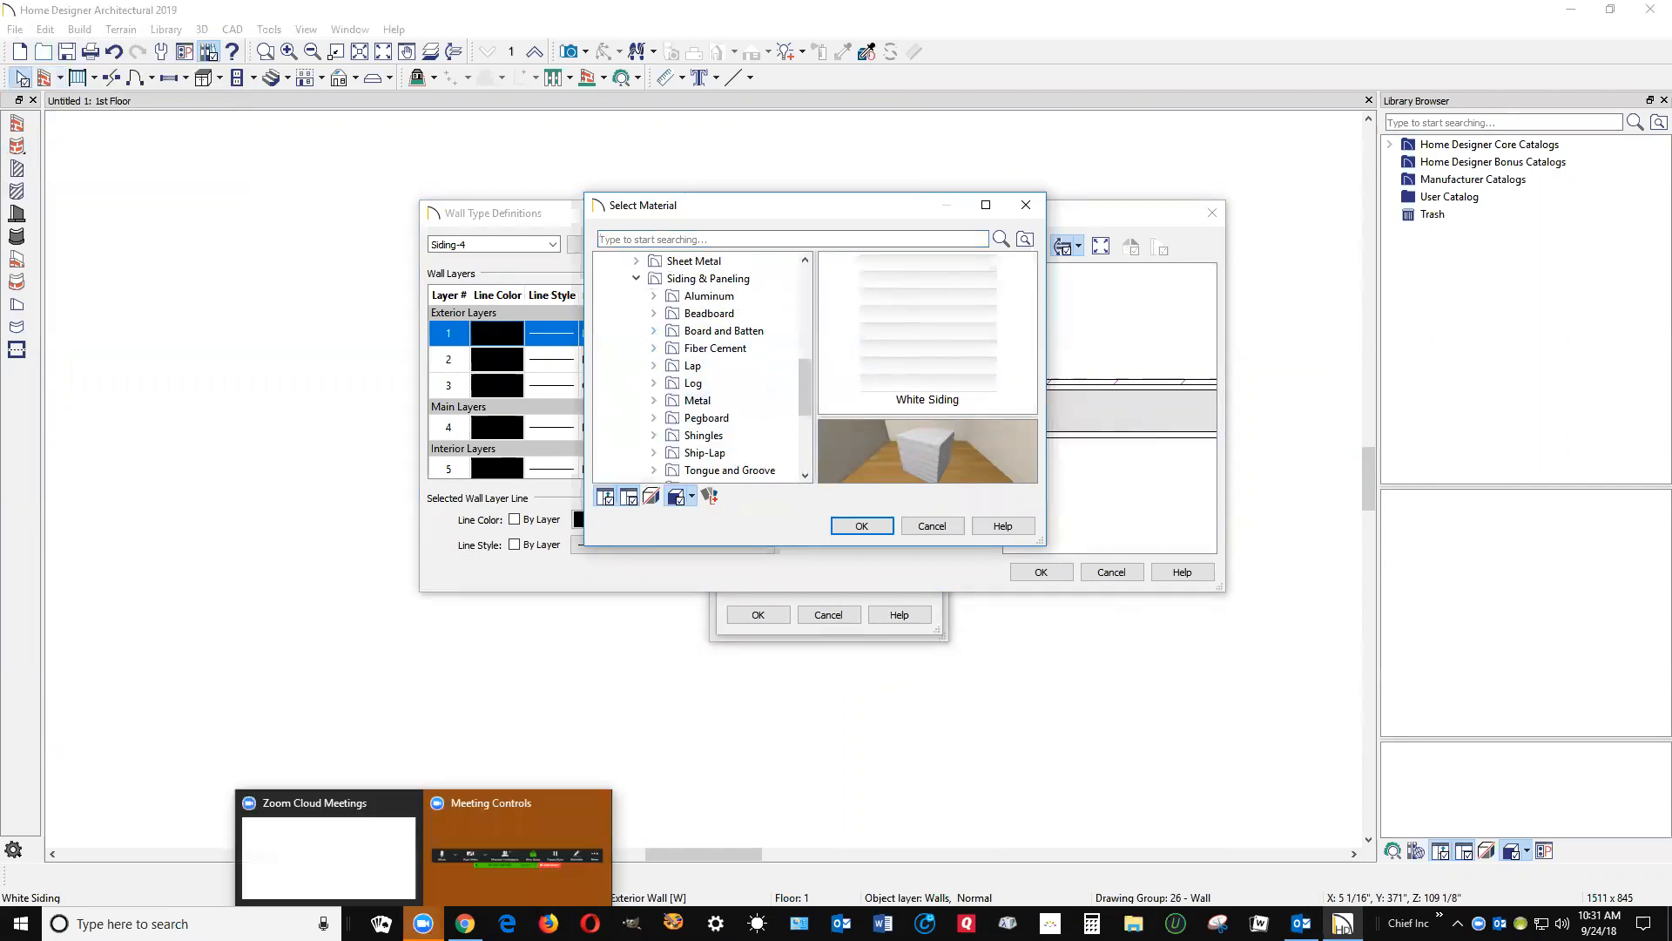
- Switch to Chrome and view the enlarged house photo in the Window Lites forum topic
{"action": "left_click", "coordinate": [508, 841]}
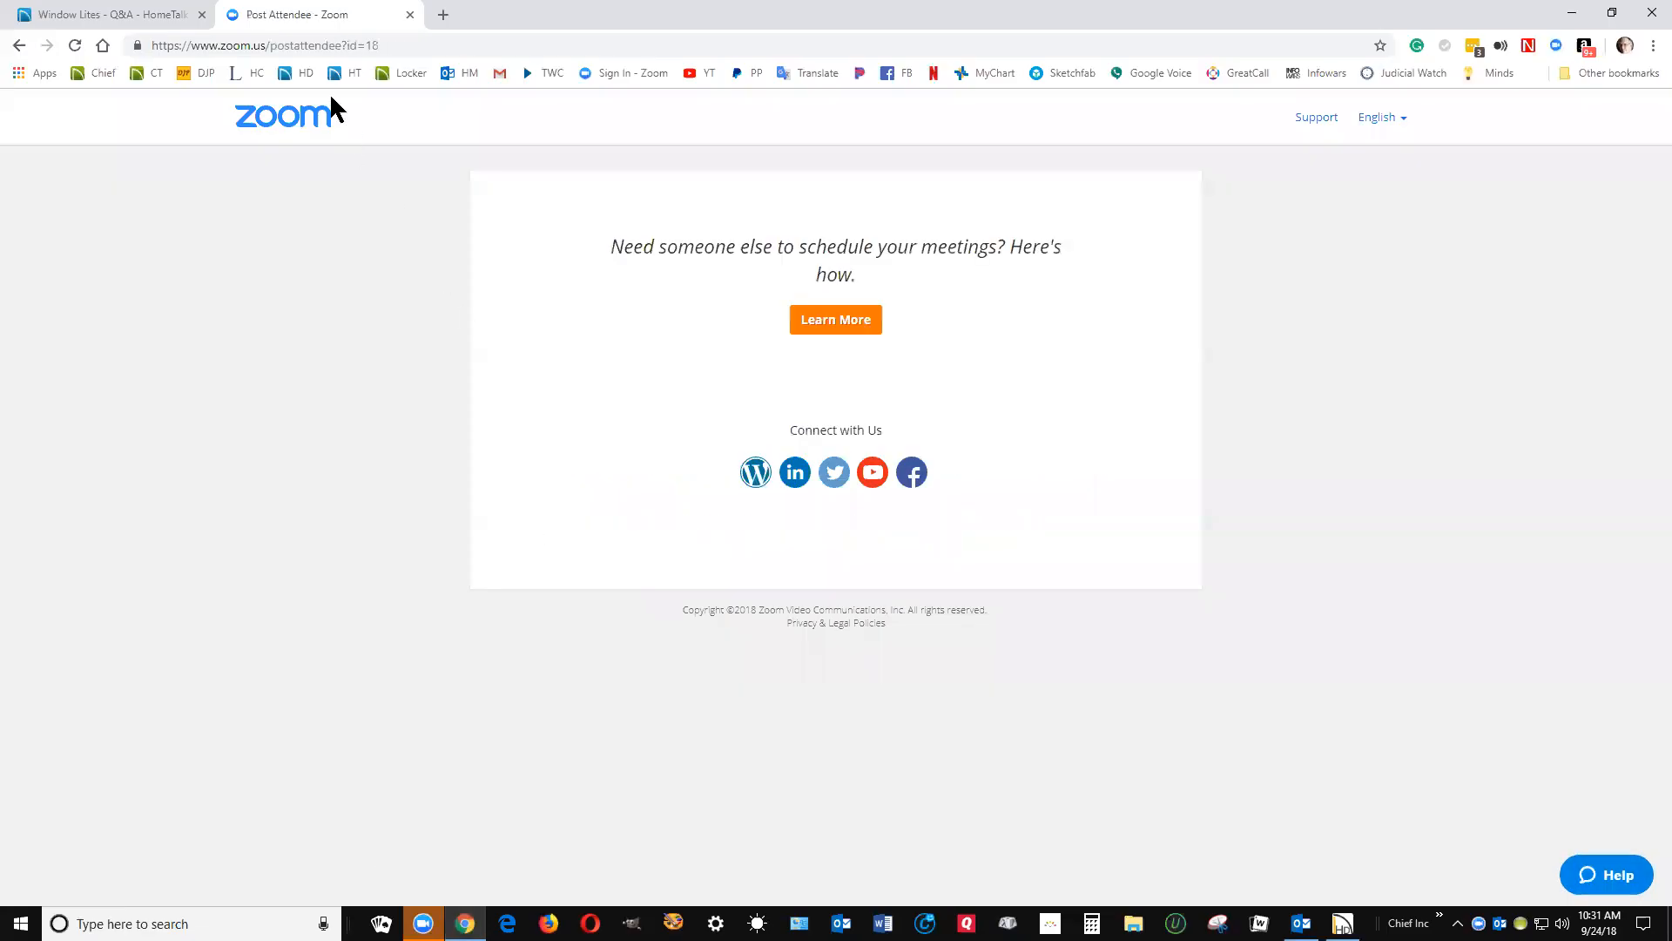
{"action": "left_click", "coordinate": [113, 14]}
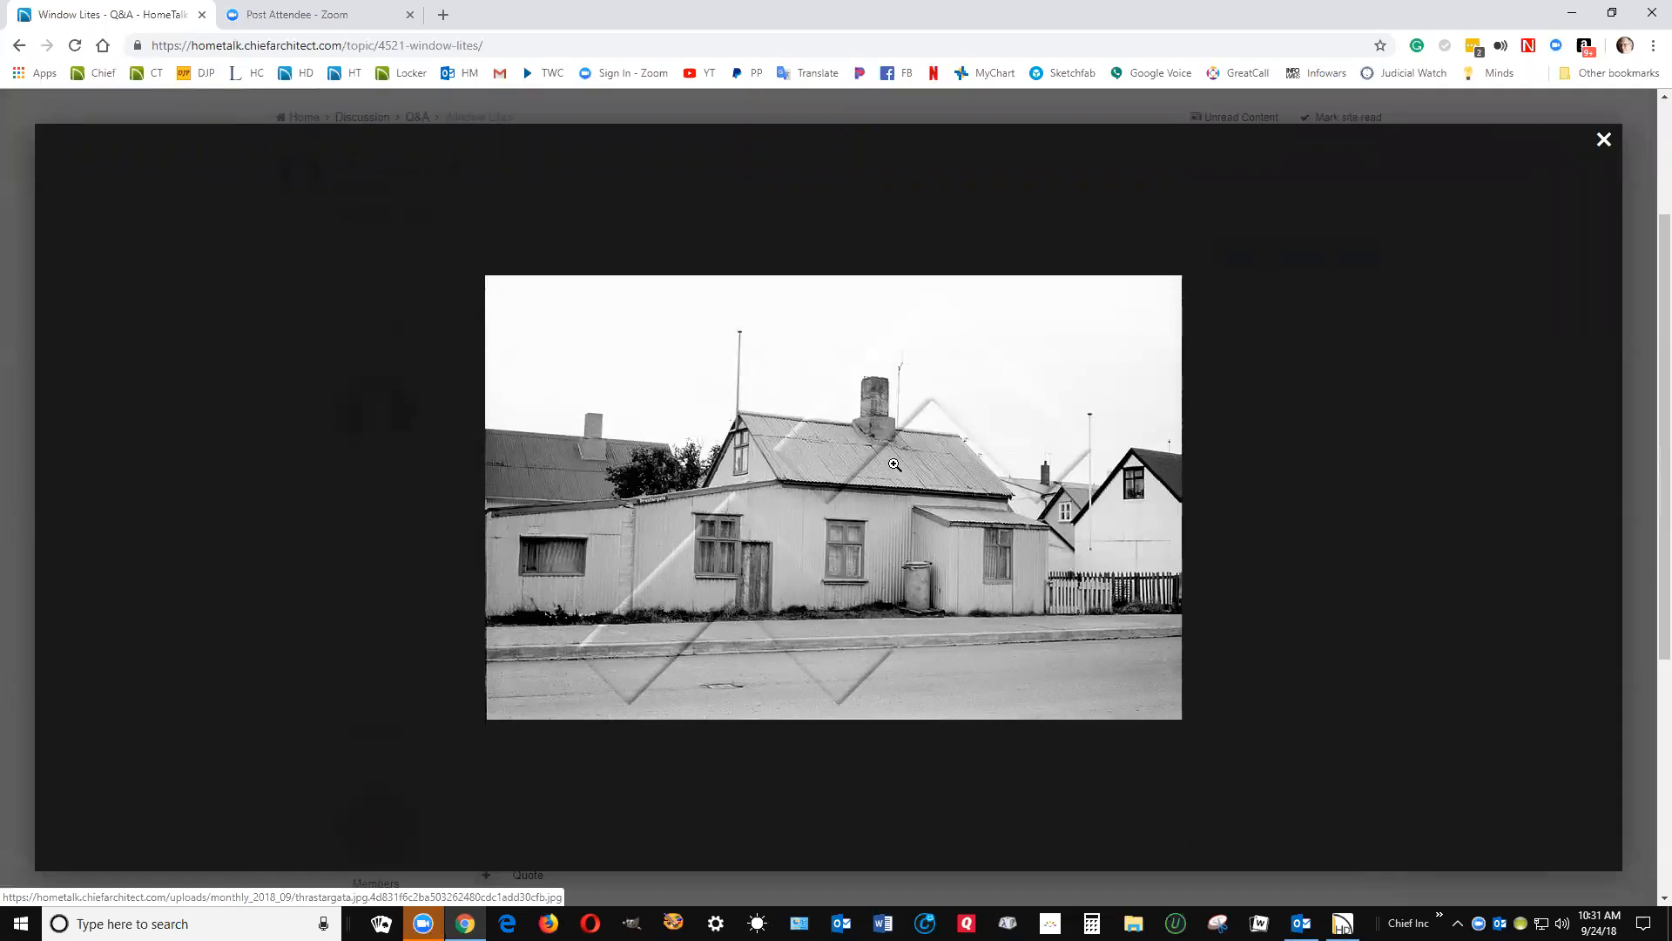
- Switch back to Home Designer and show the Corrugated metal siding materials in an enlarged Select Material dialog
{"action": "left_click", "coordinate": [1572, 13]}
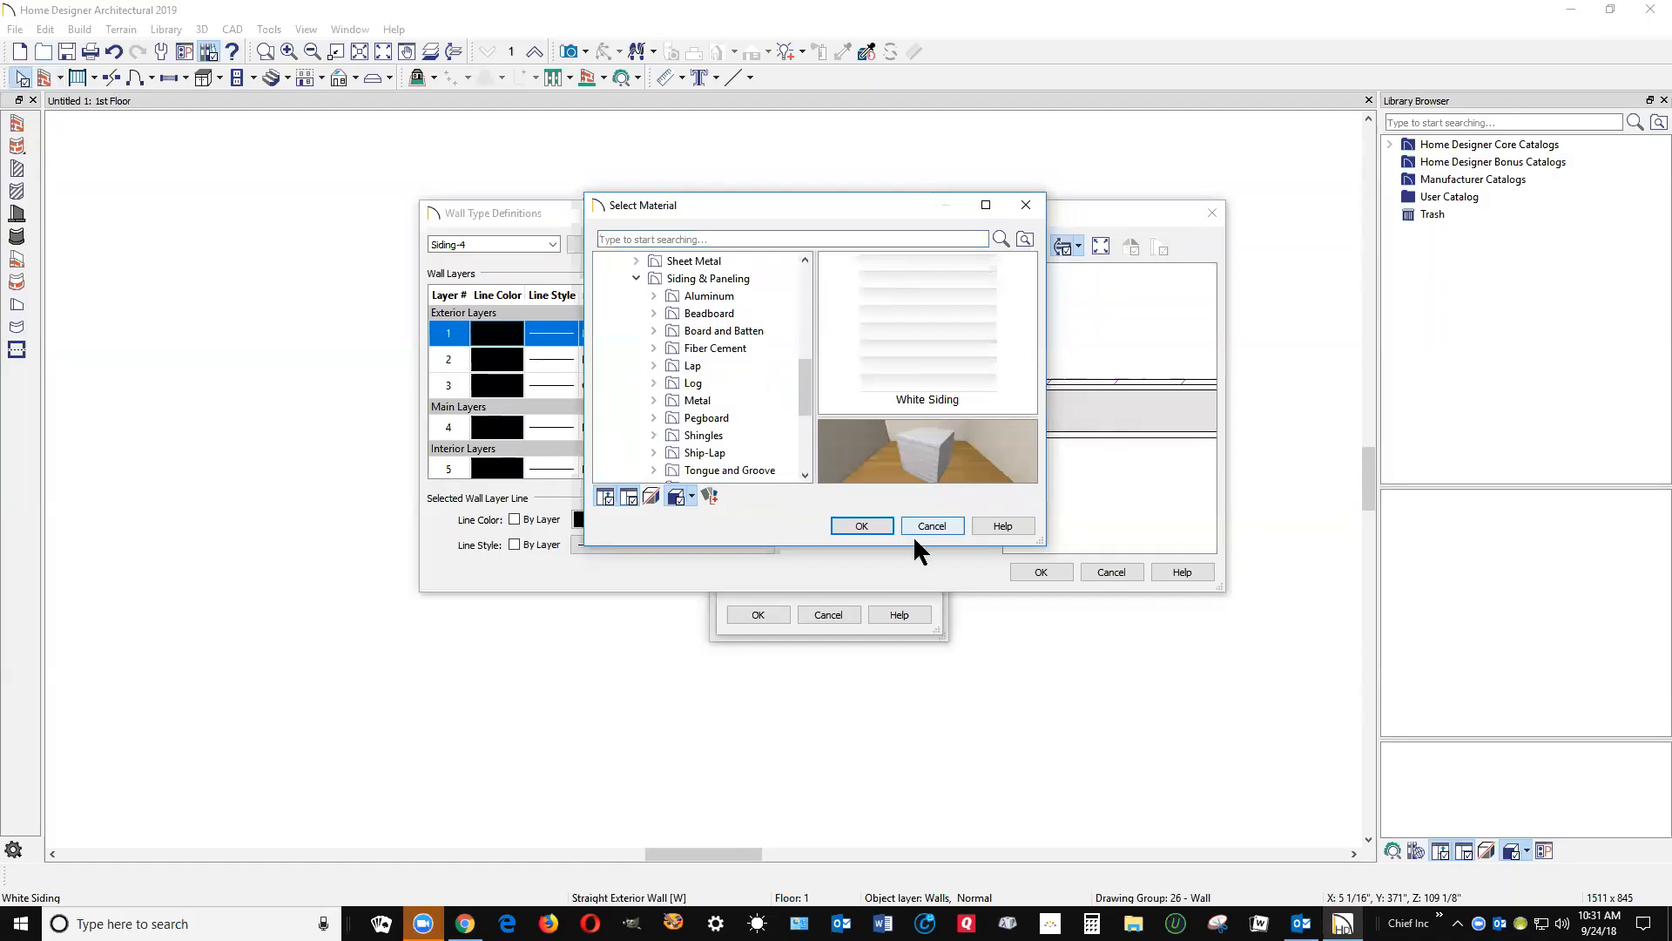
{"action": "left_click_drag", "start_coordinate": [809, 382], "coordinate": [810, 396]}
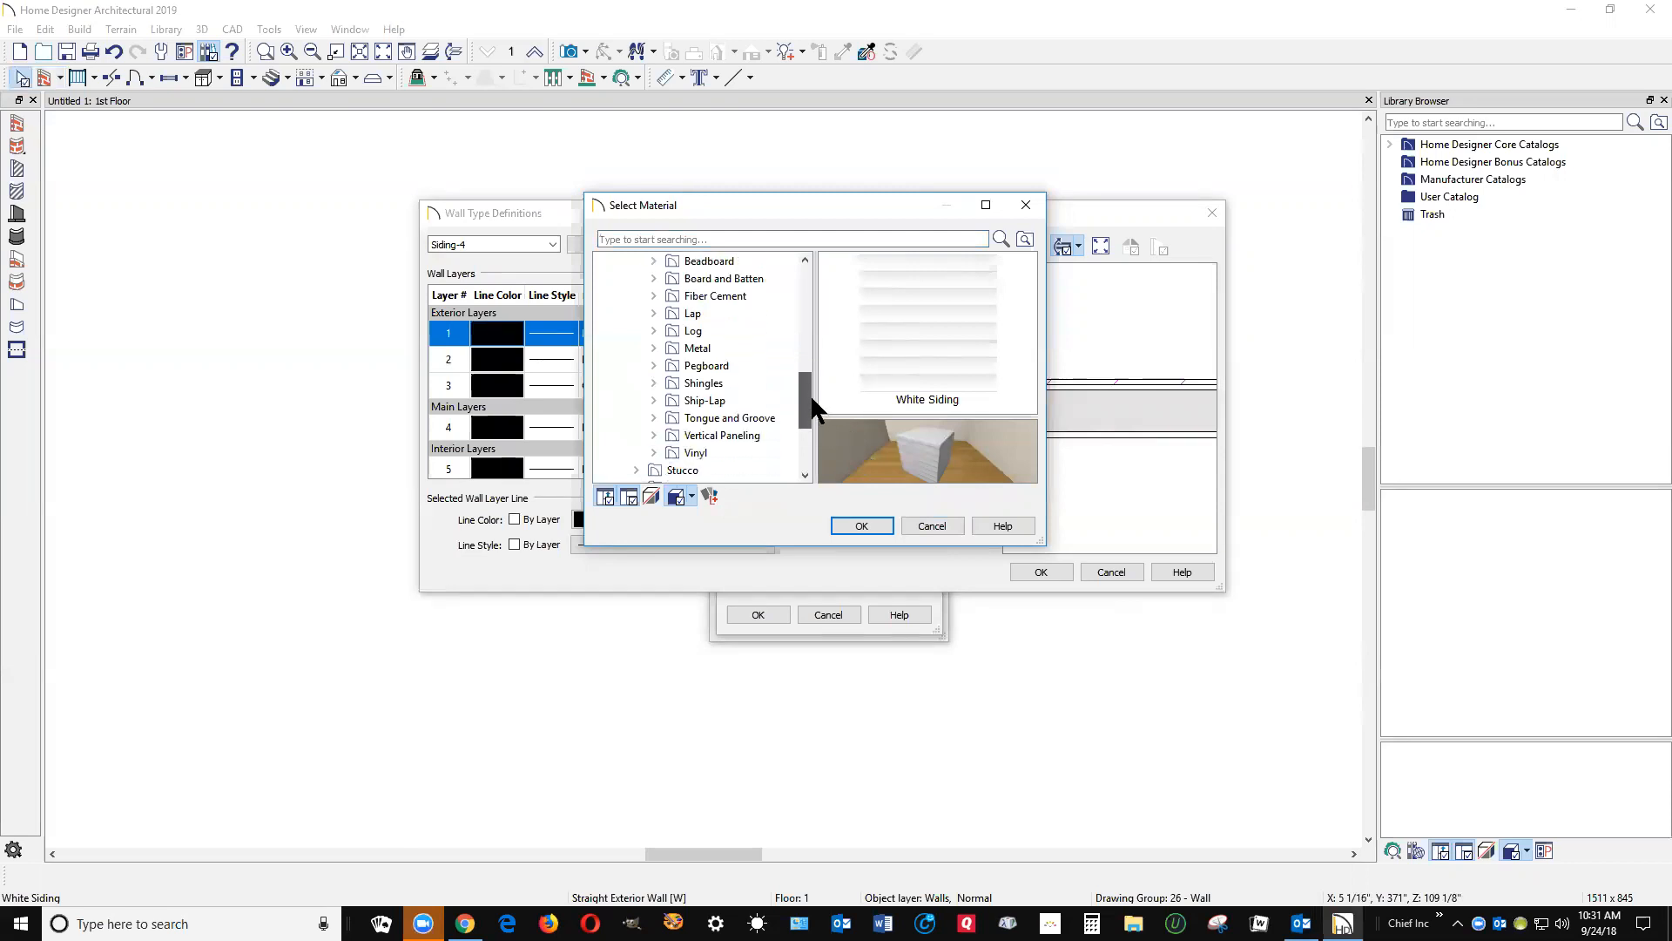
{"action": "left_click", "coordinate": [654, 347]}
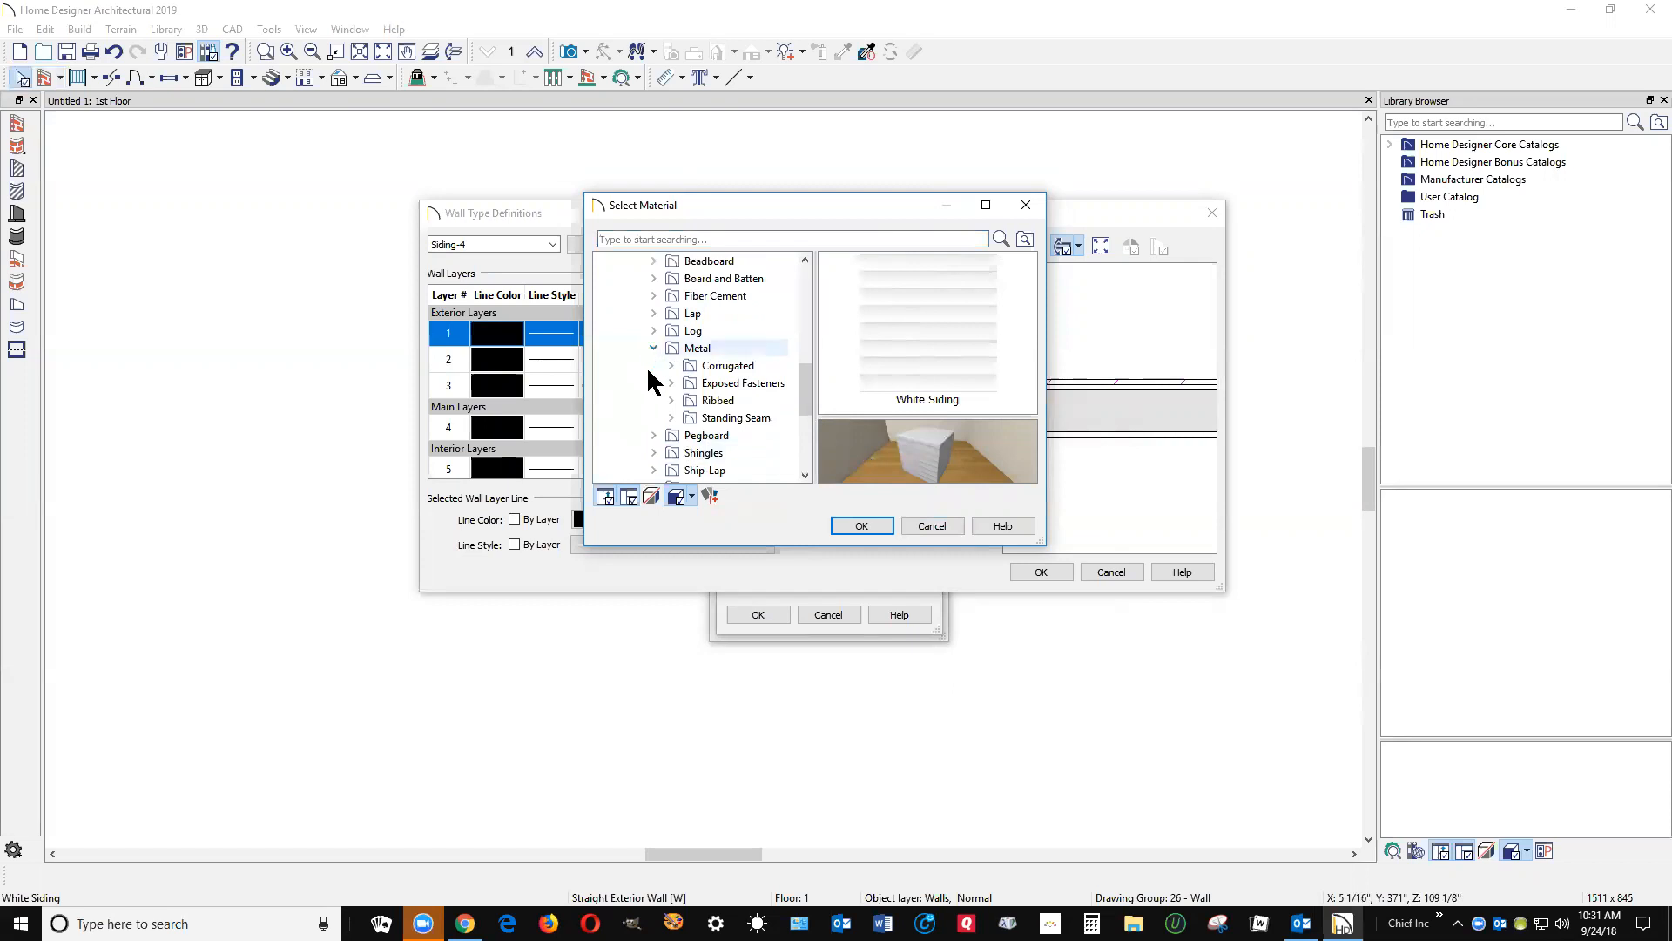
{"action": "left_click", "coordinate": [708, 365]}
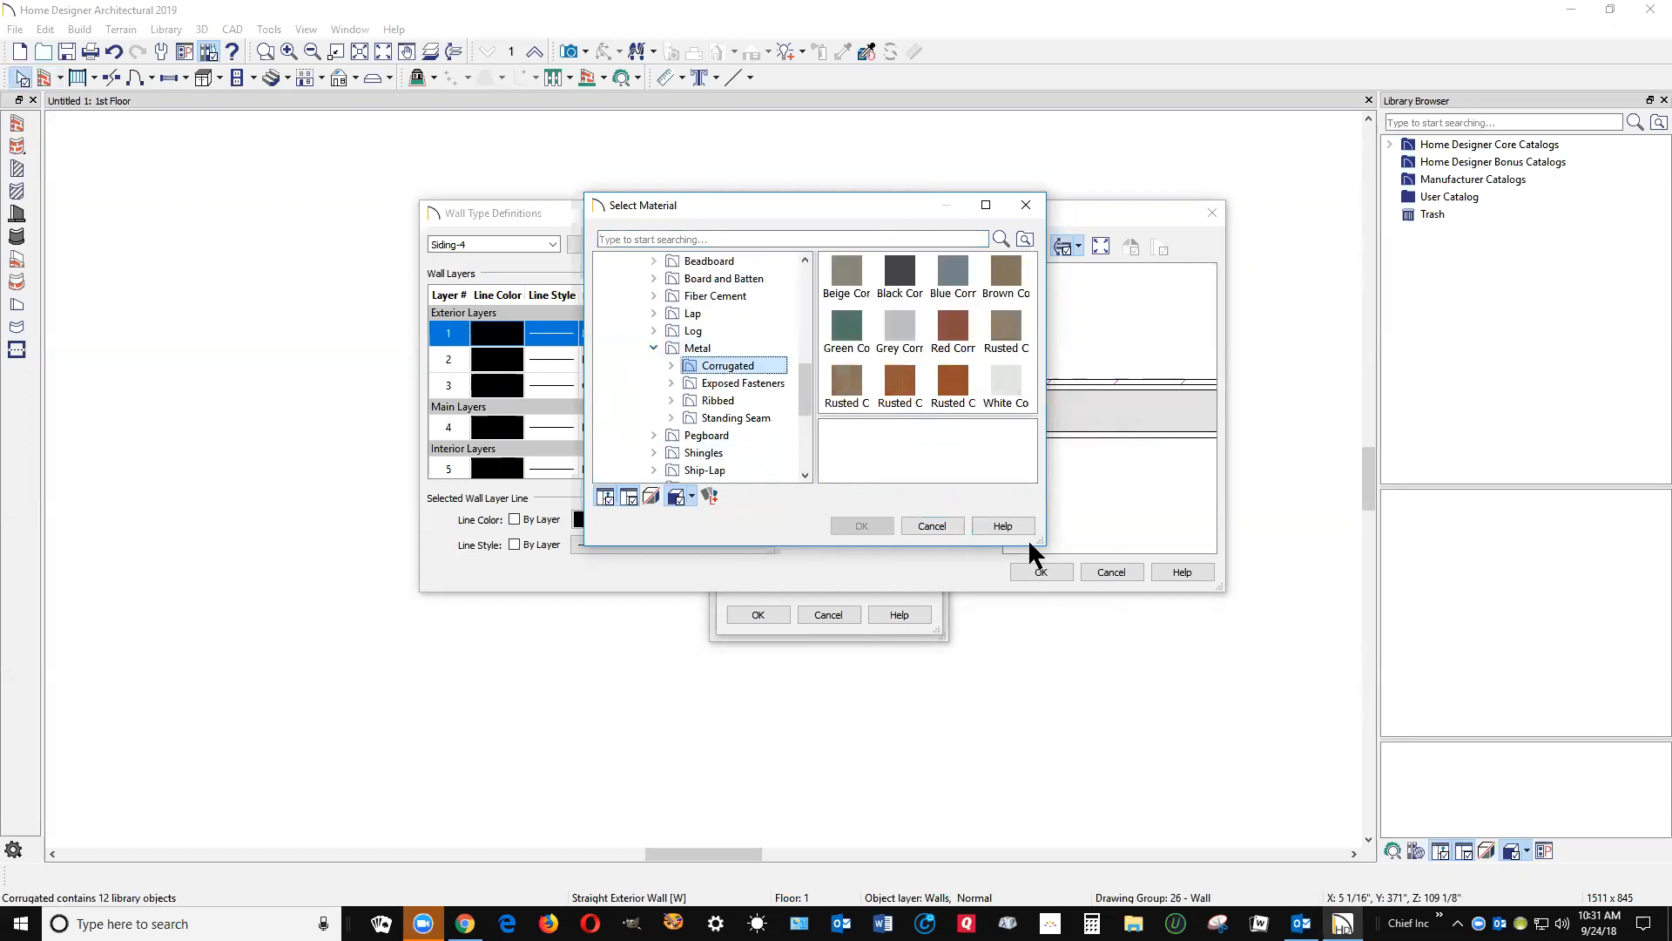
{"action": "left_click_drag", "start_coordinate": [1036, 540], "coordinate": [1061, 341]}
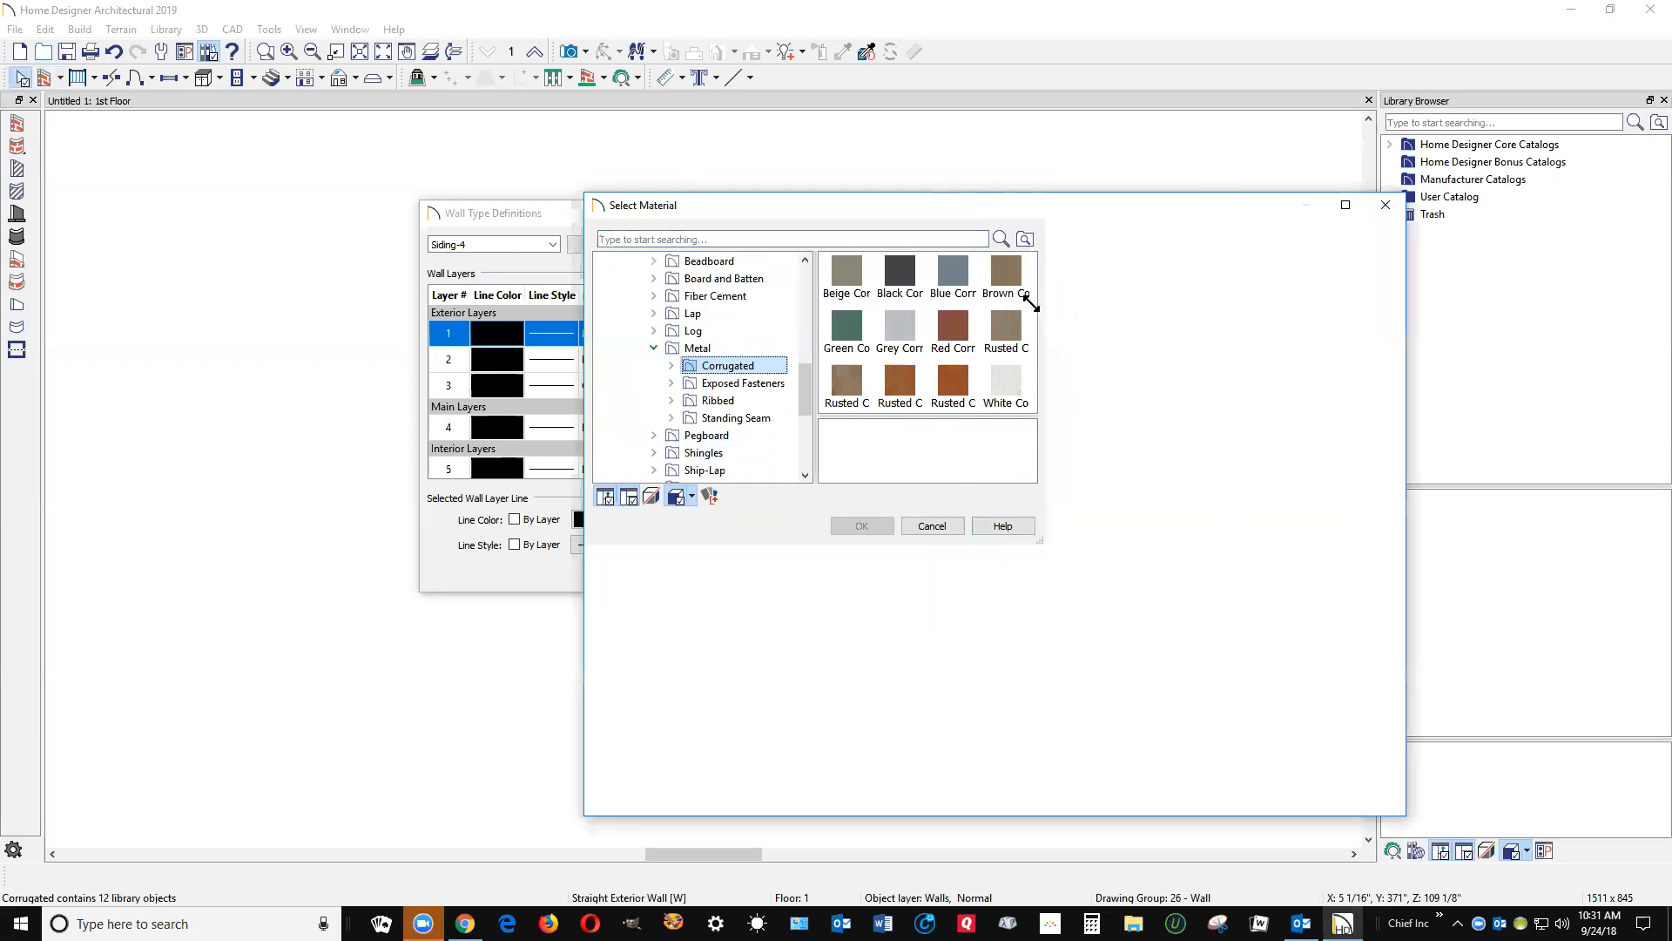
{"action": "left_click_drag", "start_coordinate": [925, 205], "coordinate": [675, 133]}
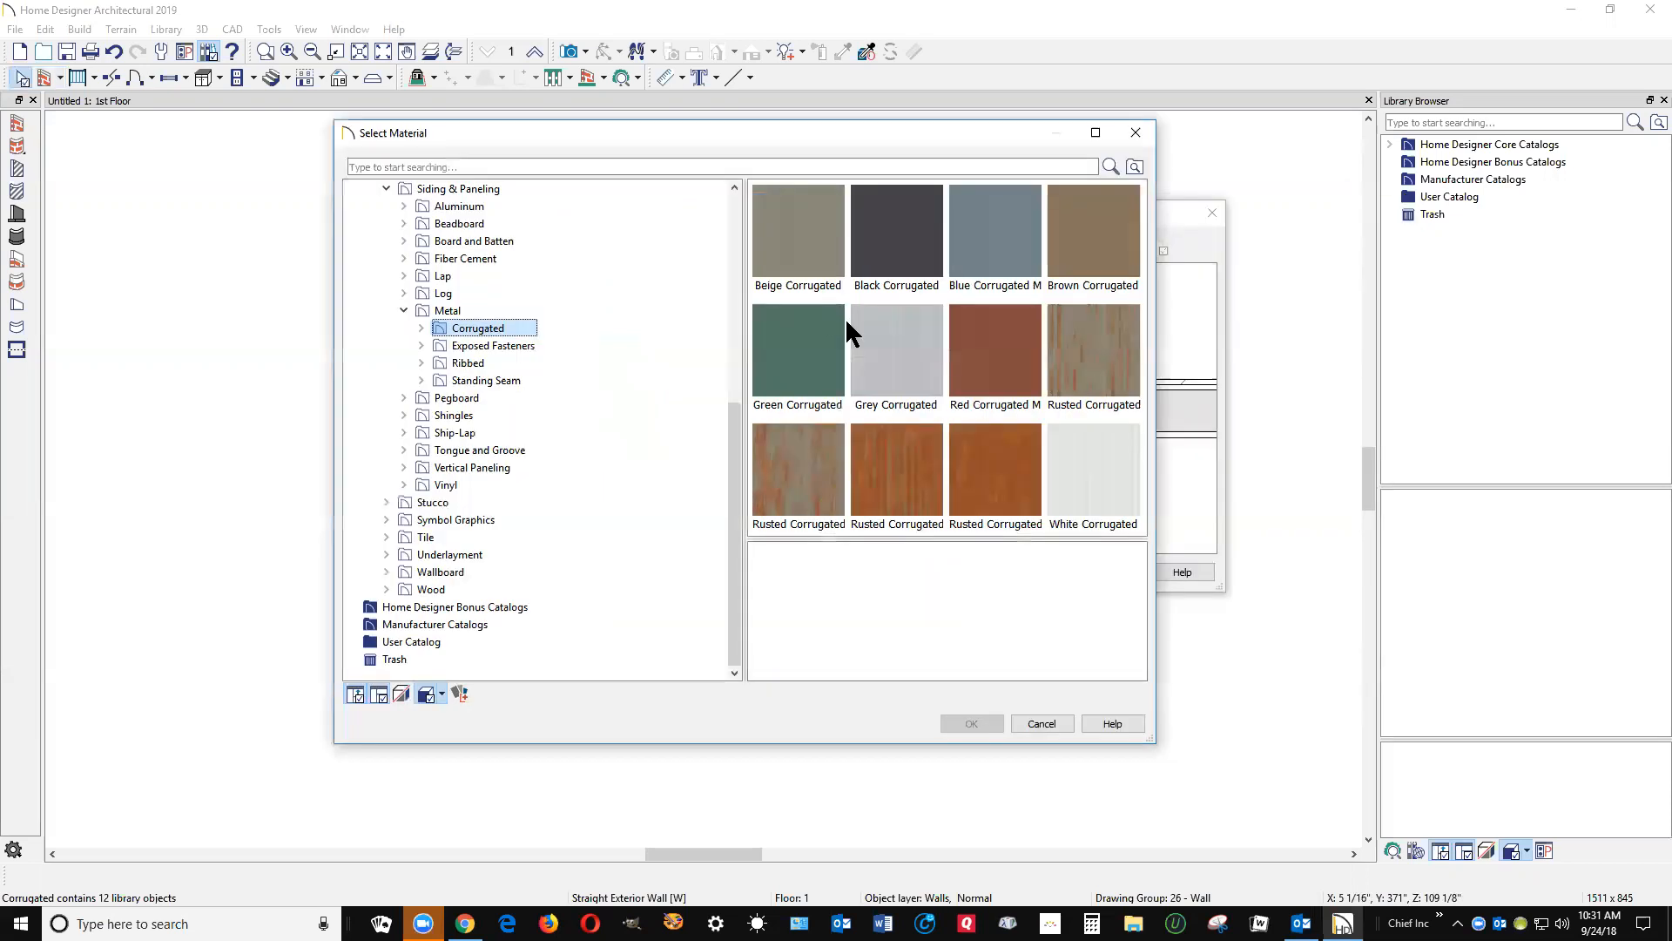
- Assign White Corrugated Metal to the outer layer of Siding-4 and accept the wall type and default settings
{"action": "left_click", "coordinate": [894, 364]}
{"action": "left_click", "coordinate": [1116, 453]}
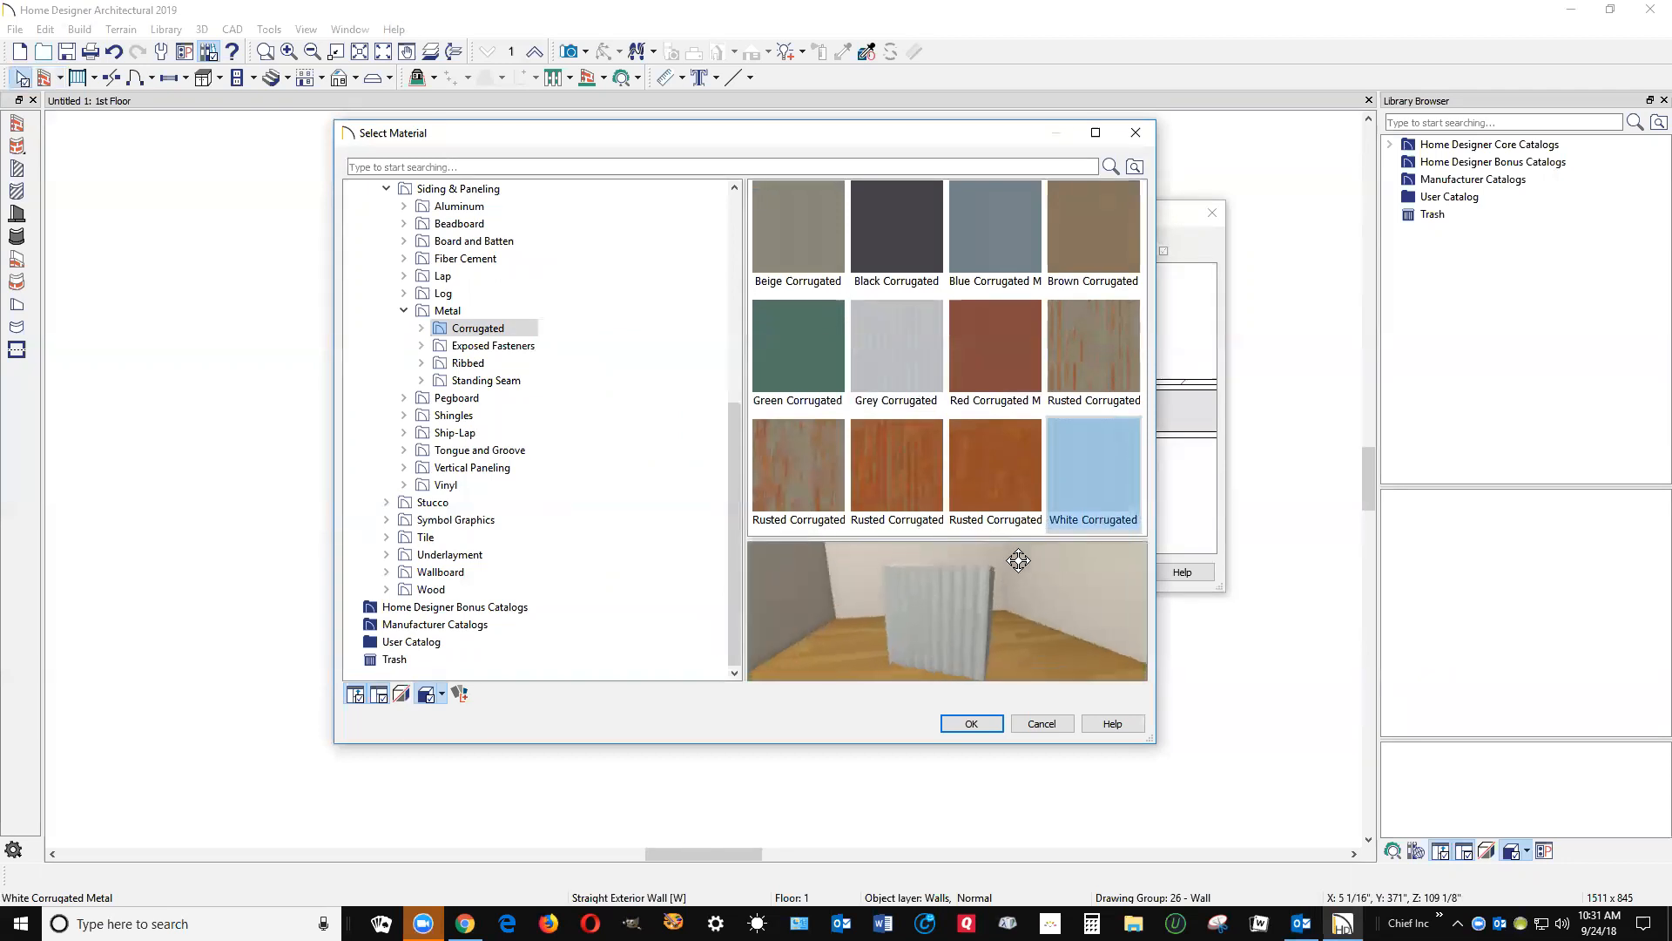
{"action": "left_click", "coordinate": [973, 722]}
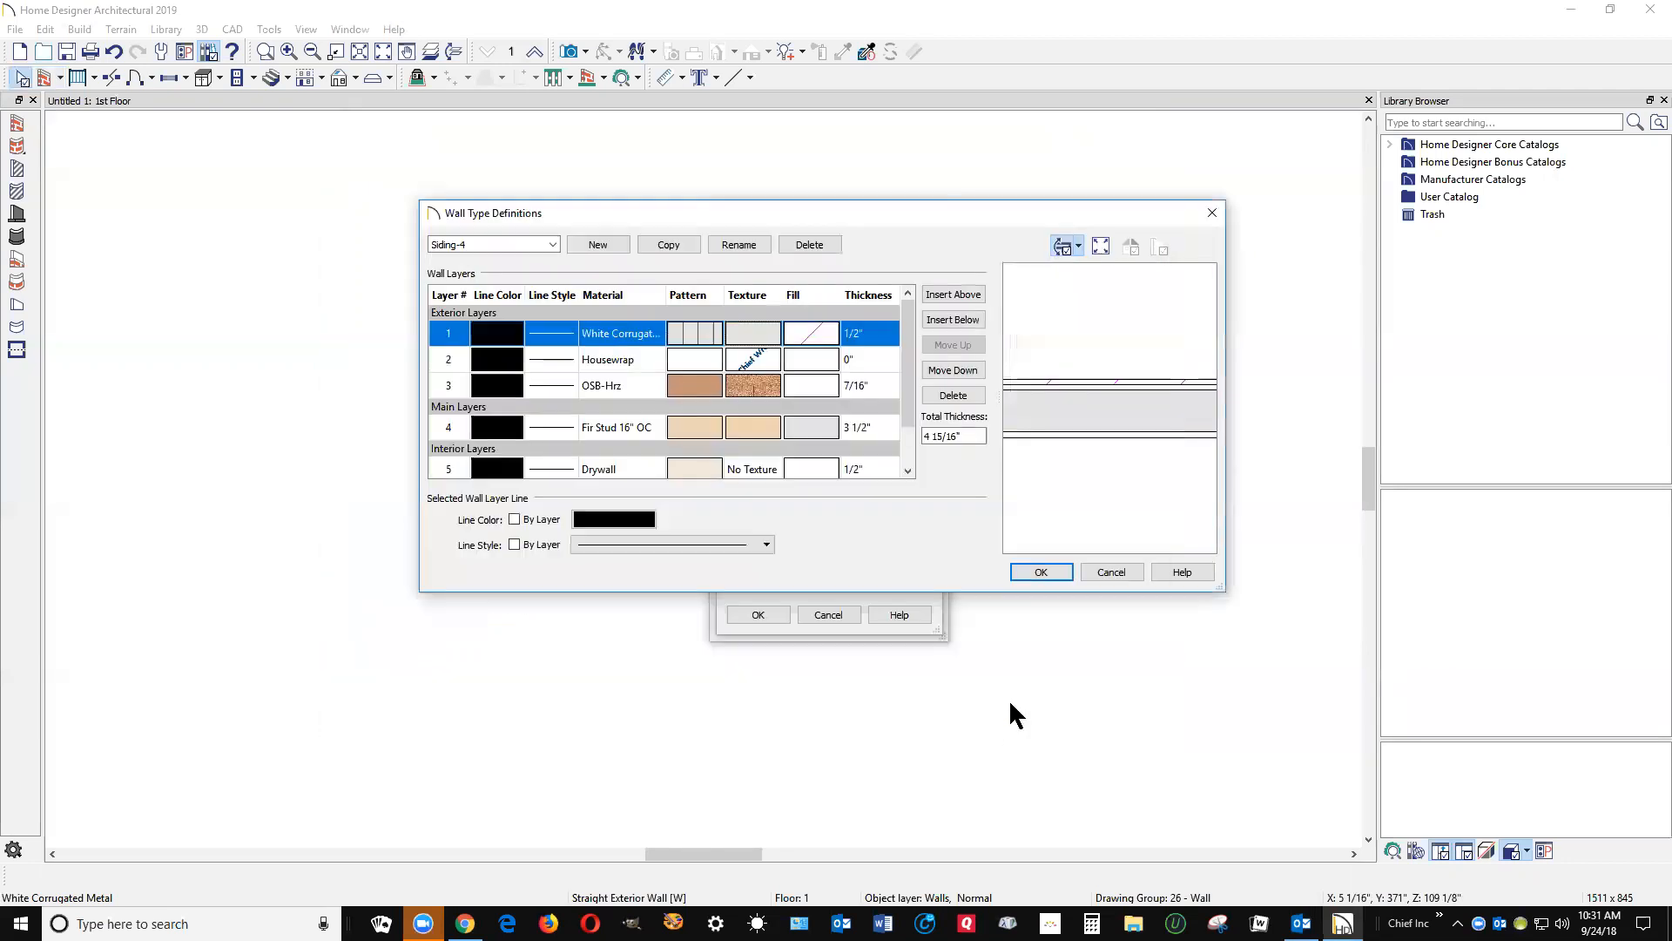
{"action": "left_click", "coordinate": [1040, 572]}
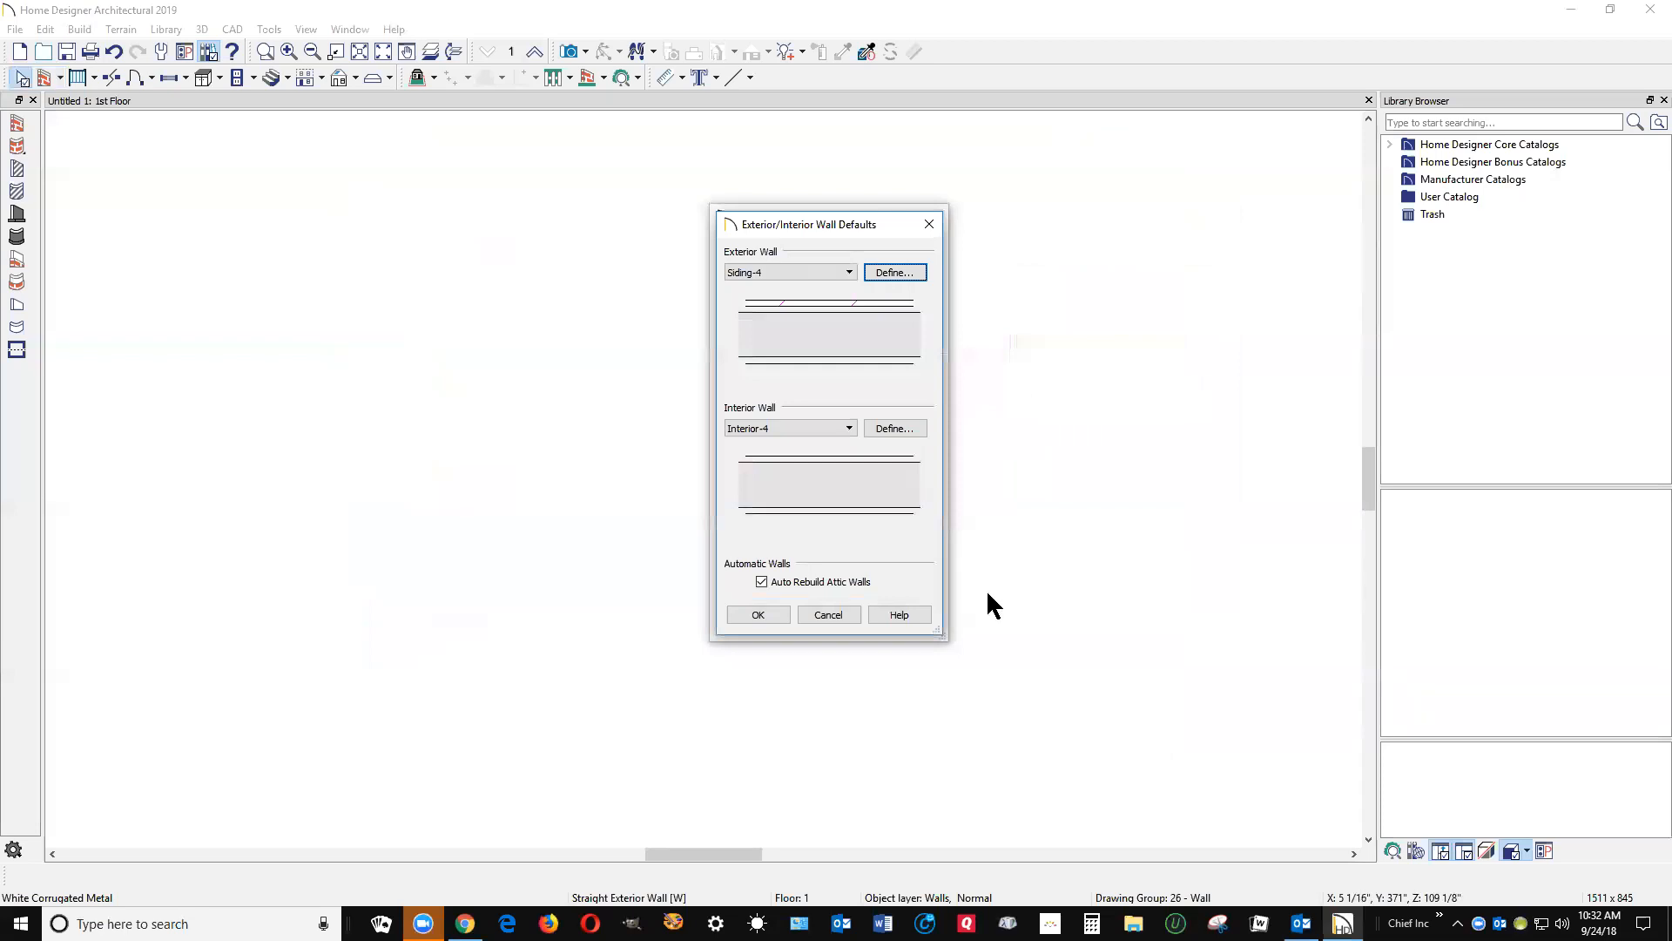
{"action": "left_click", "coordinate": [759, 615]}
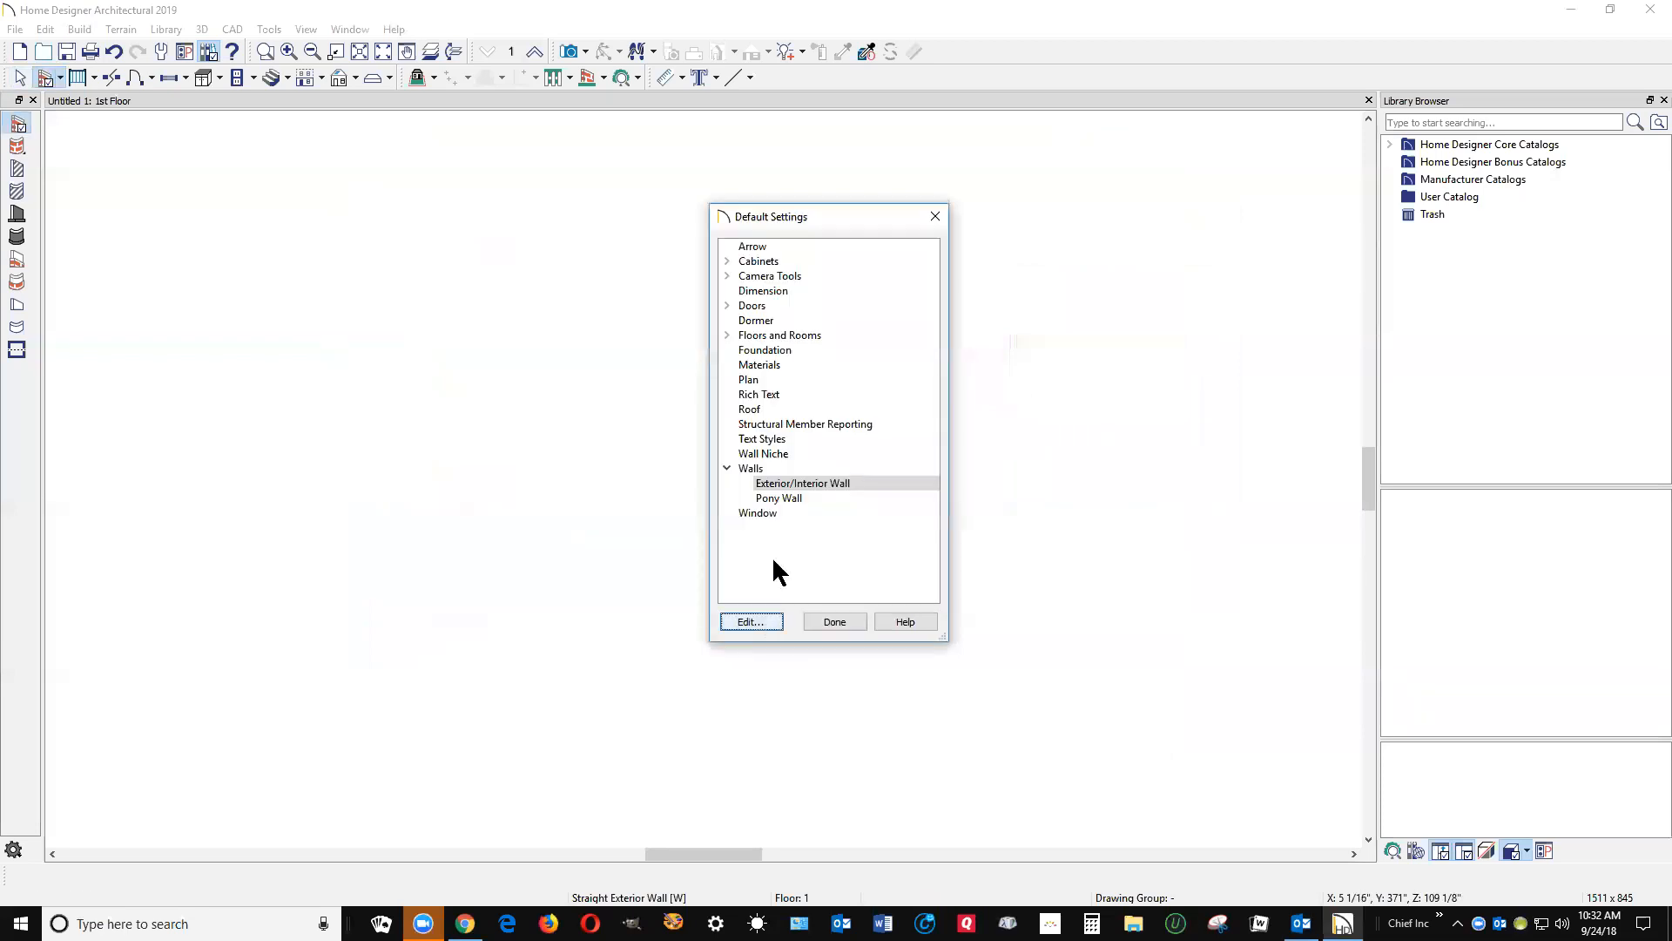
{"action": "left_click", "coordinate": [834, 621]}
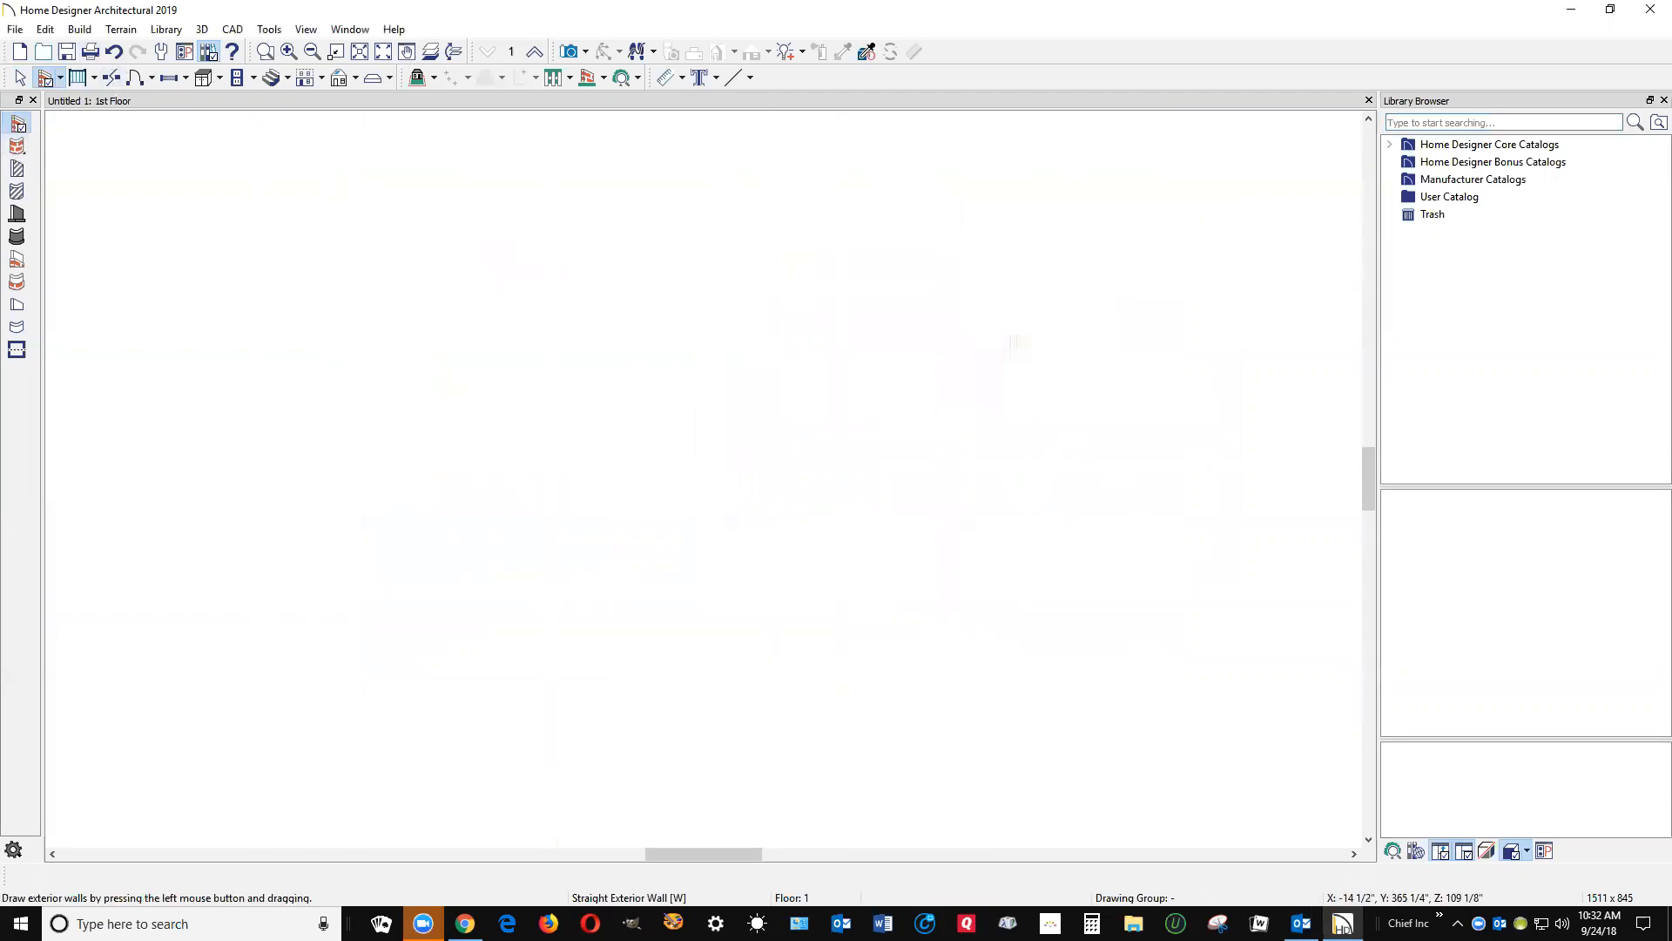
- Draw a rectangle of exterior walls about 18'-9" by 10'-6" and create a Perspective Full Overview of the building
{"action": "mouse_move", "coordinate": [548, 629]}
{"action": "left_mouse_down"}
{"action": "mouse_move", "coordinate": [553, 407]}
{"action": "mouse_move", "coordinate": [955, 410]}
{"action": "mouse_move", "coordinate": [951, 632]}
{"action": "mouse_move", "coordinate": [545, 642]}
{"action": "left_mouse_up"}
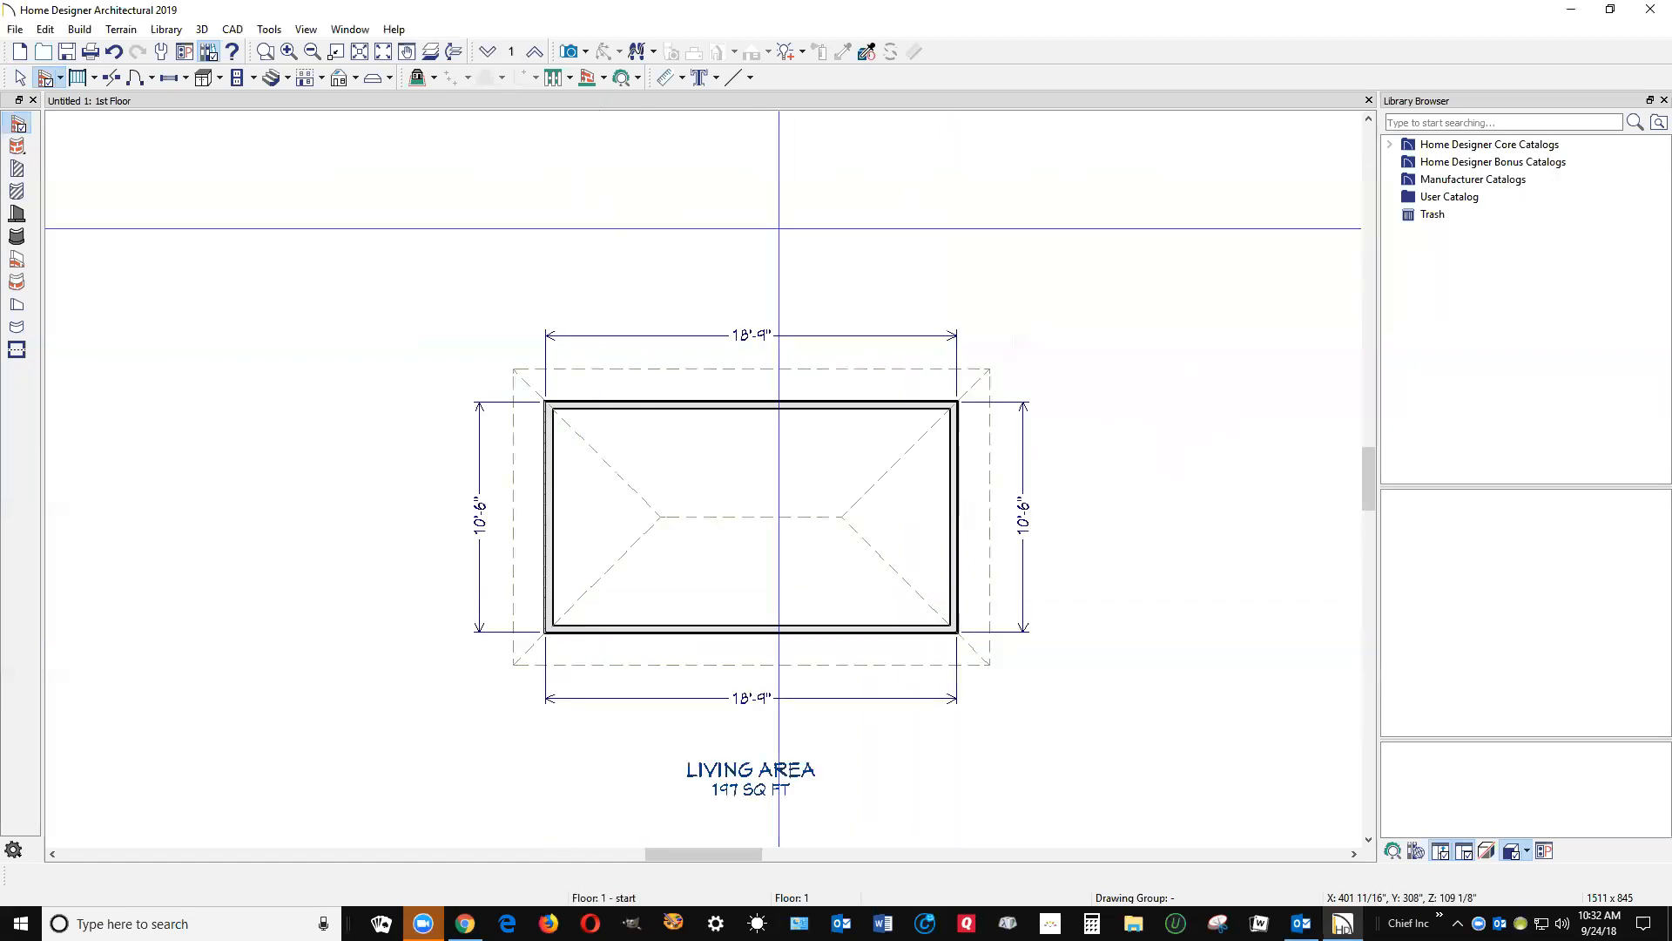
{"action": "scroll", "coordinate": [758, 232], "scroll_direction": "down", "scroll_amount": 1}
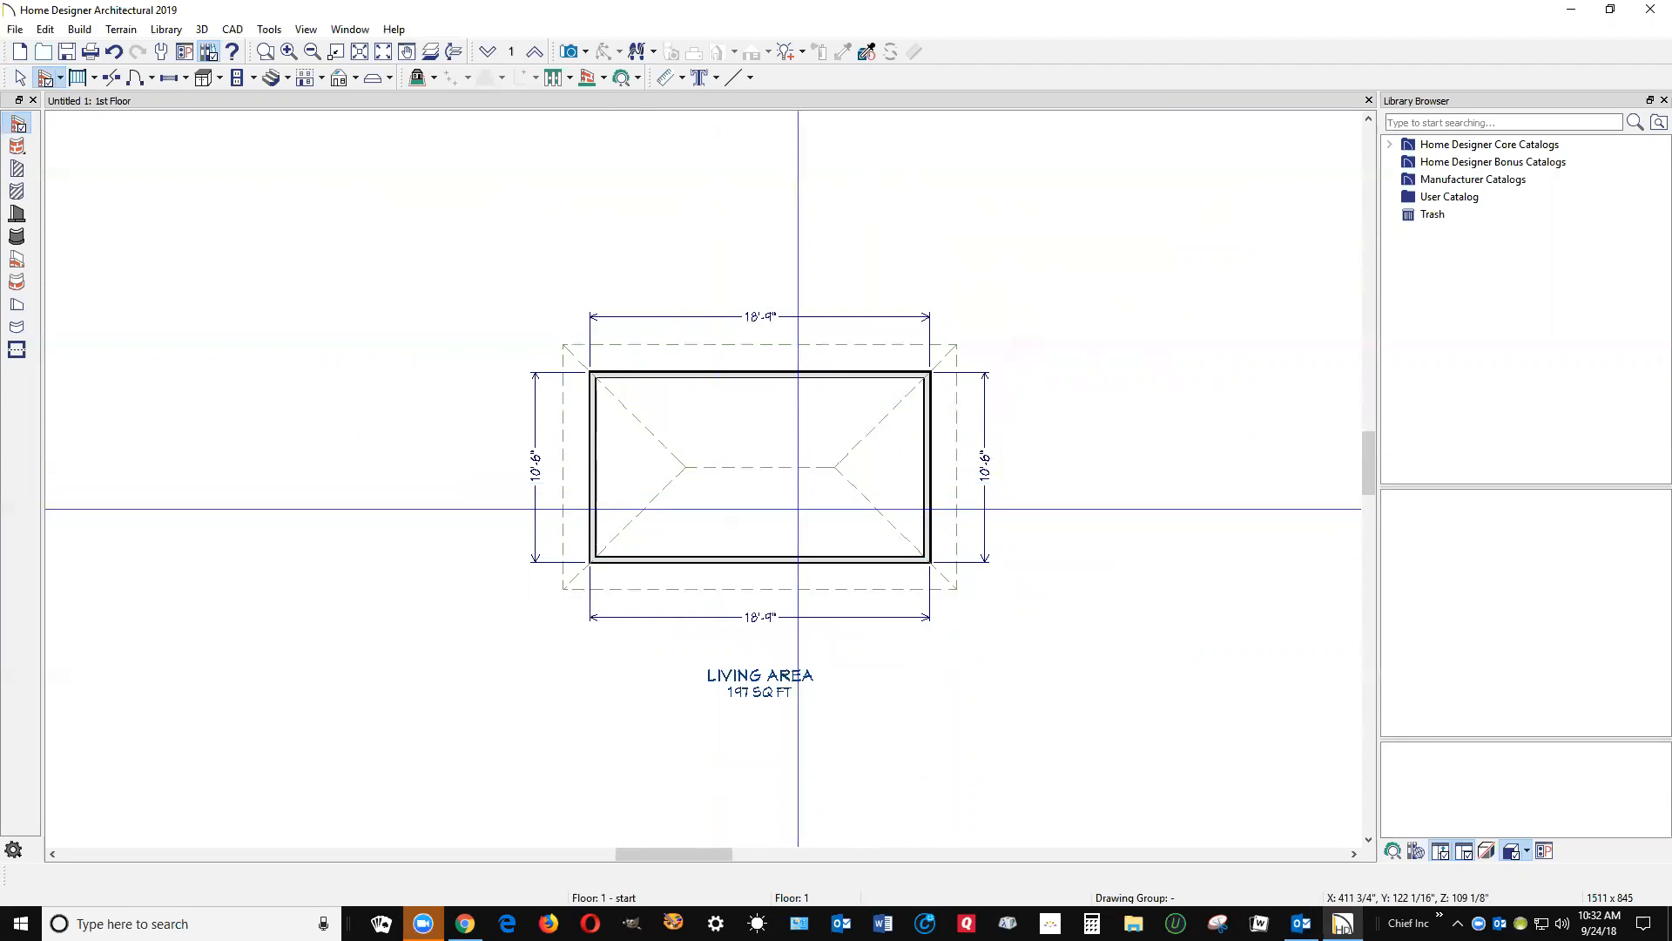
{"action": "left_click", "coordinate": [586, 54]}
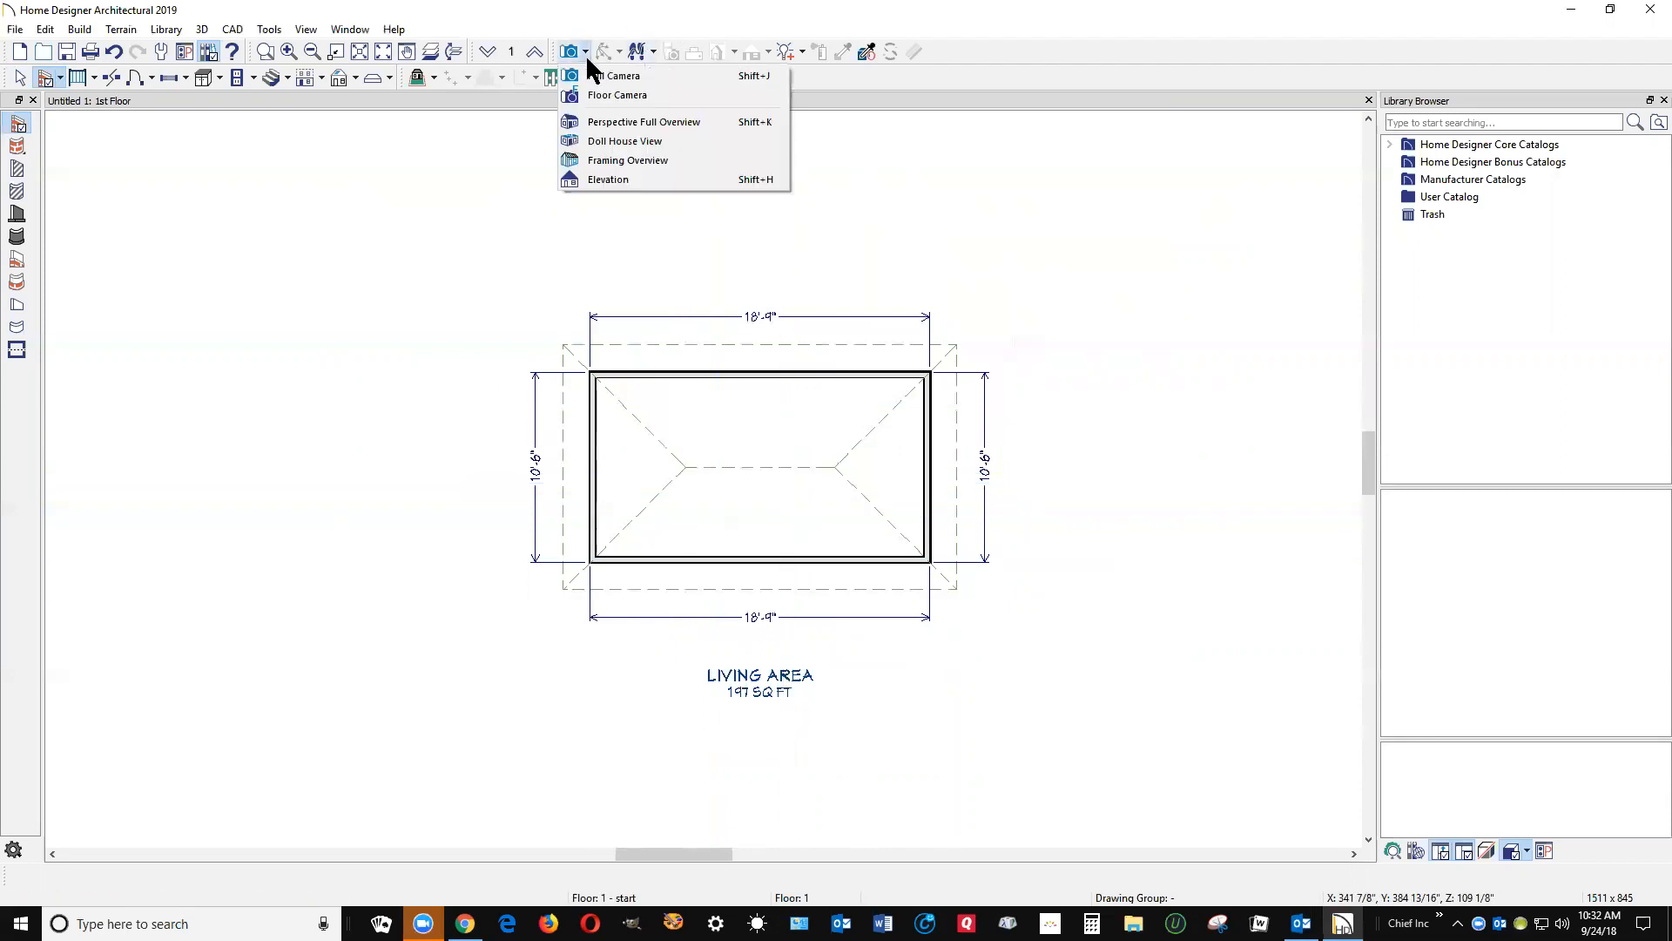
{"action": "left_click", "coordinate": [621, 122]}
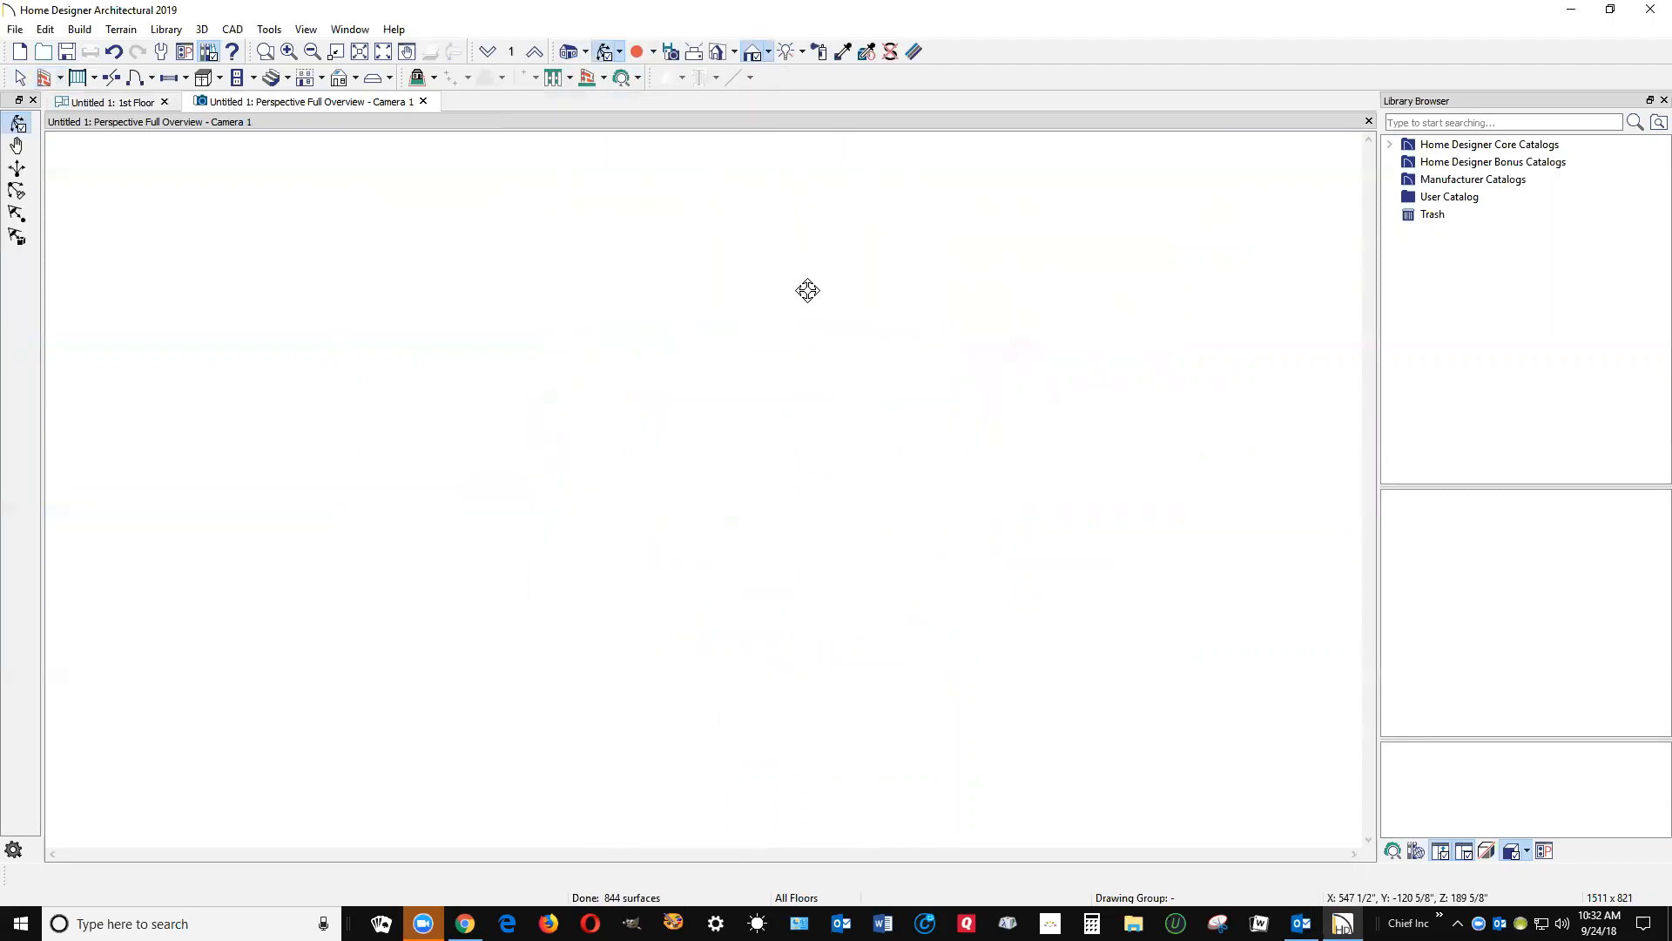
{"action": "left_click_drag", "start_coordinate": [806, 347], "coordinate": [995, 316]}
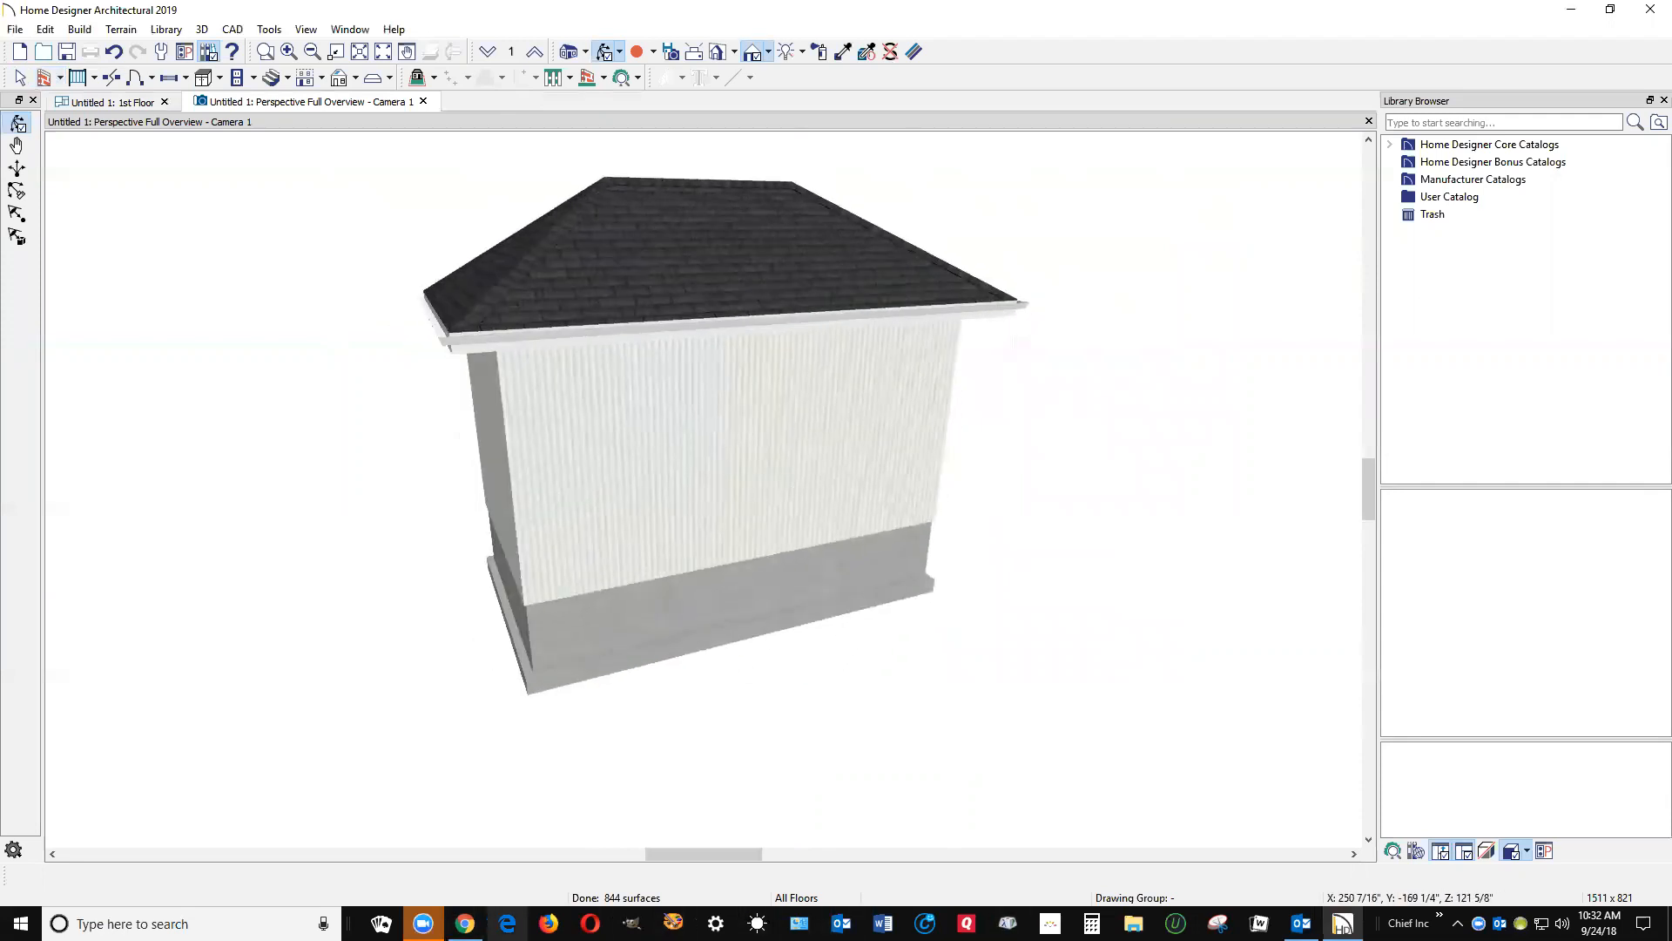
- Check the house photo in Chrome, then return to Home Designer and examine the model's roof from above
{"action": "left_click", "coordinate": [466, 836]}
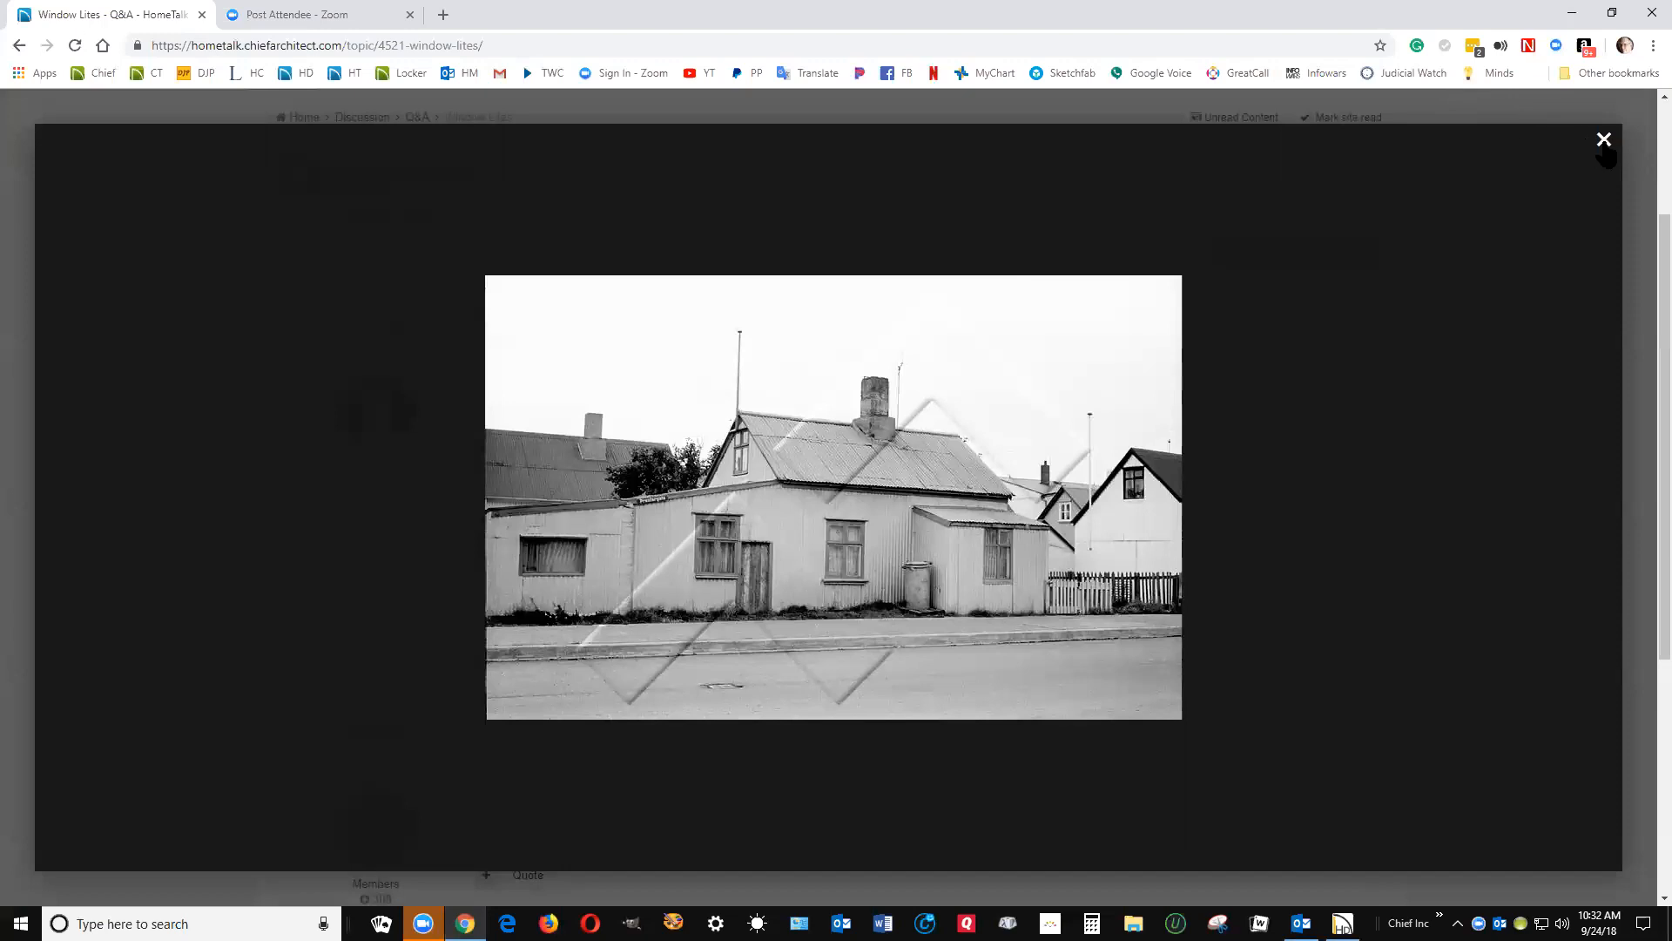
{"action": "left_click", "coordinate": [1572, 14]}
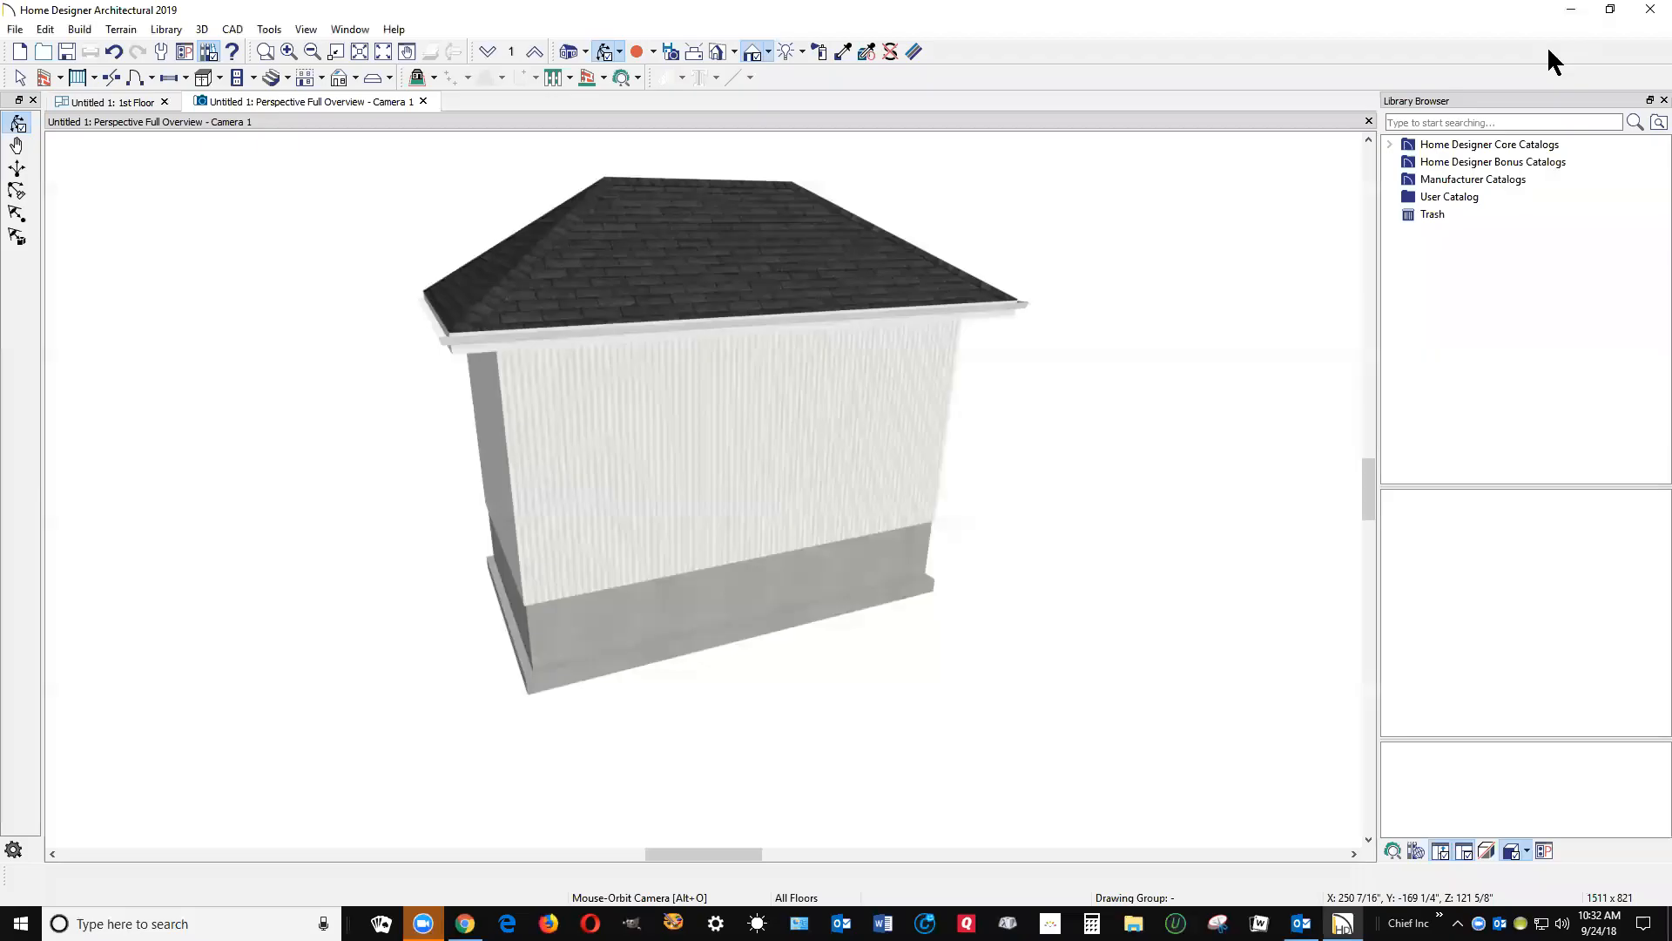
{"action": "left_click_drag", "start_coordinate": [911, 407], "coordinate": [900, 549]}
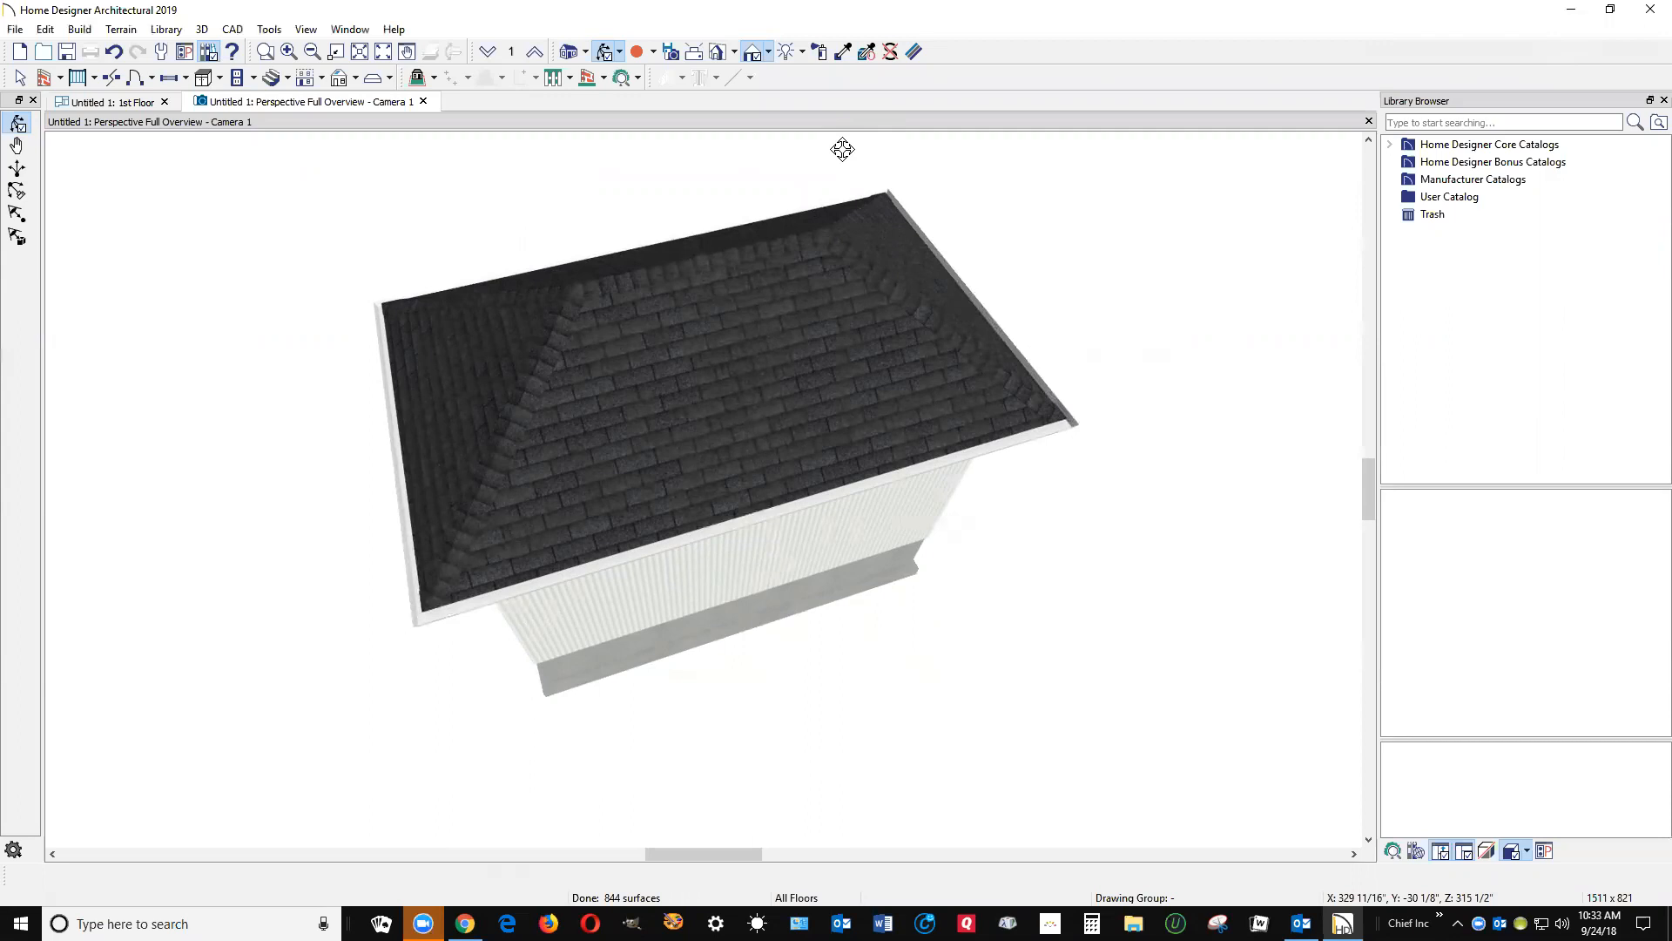
- Tile the perspective overview and the floor plan vertically so both views show side by side
{"action": "key", "text": "shift+t"}
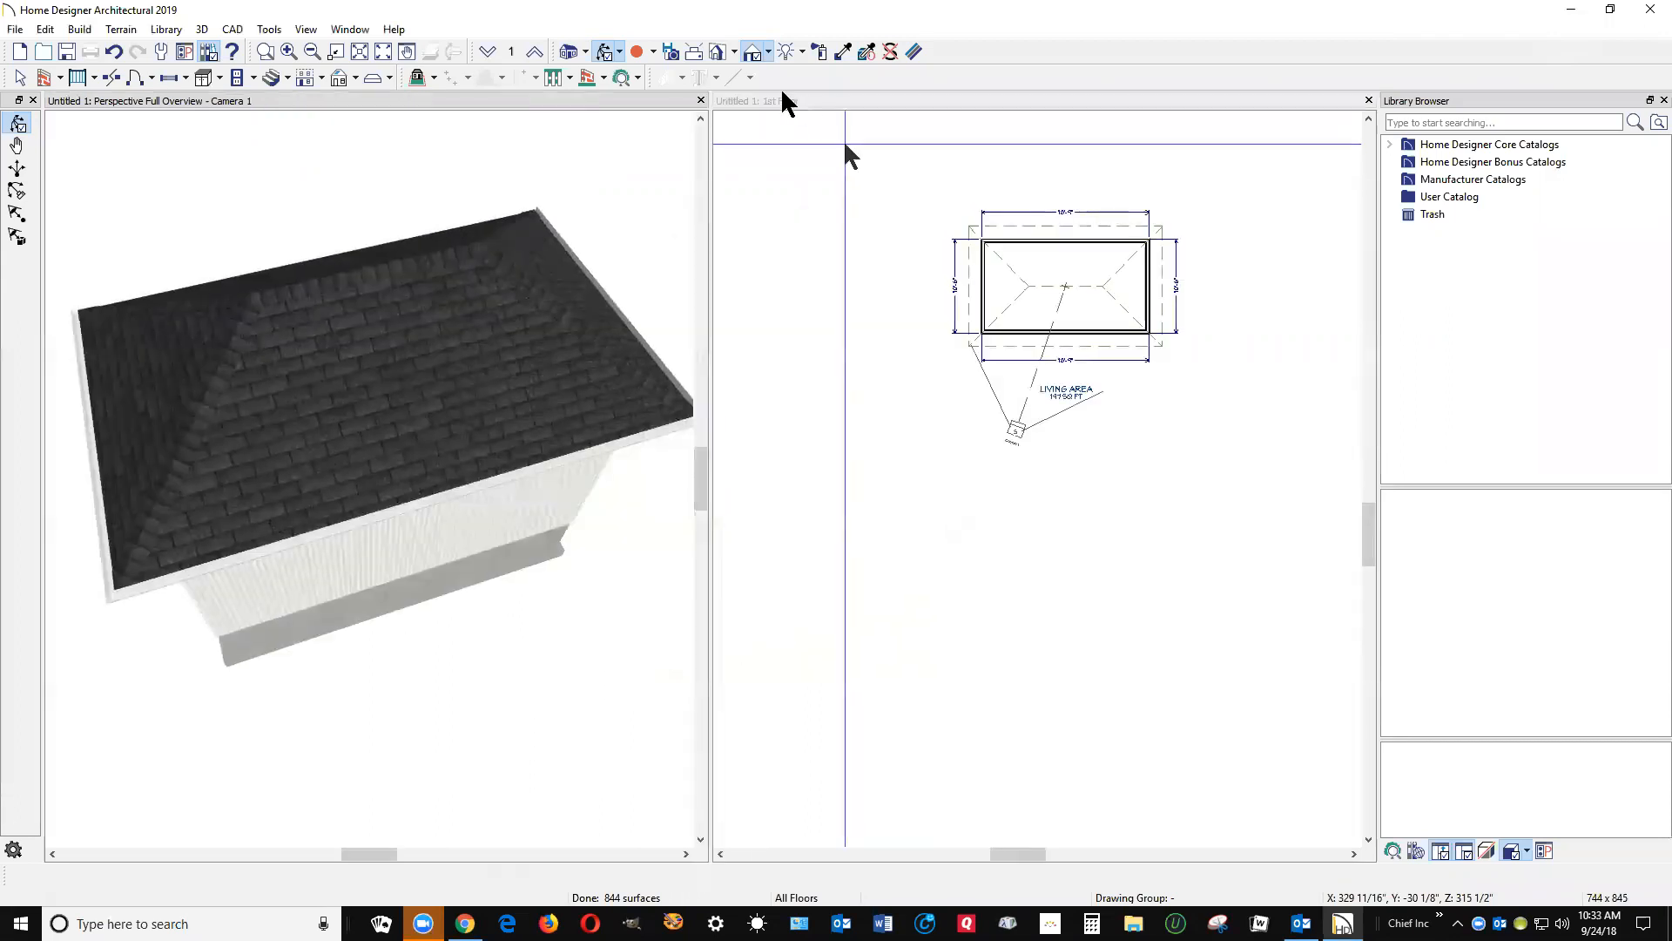
{"action": "left_click", "coordinate": [341, 28]}
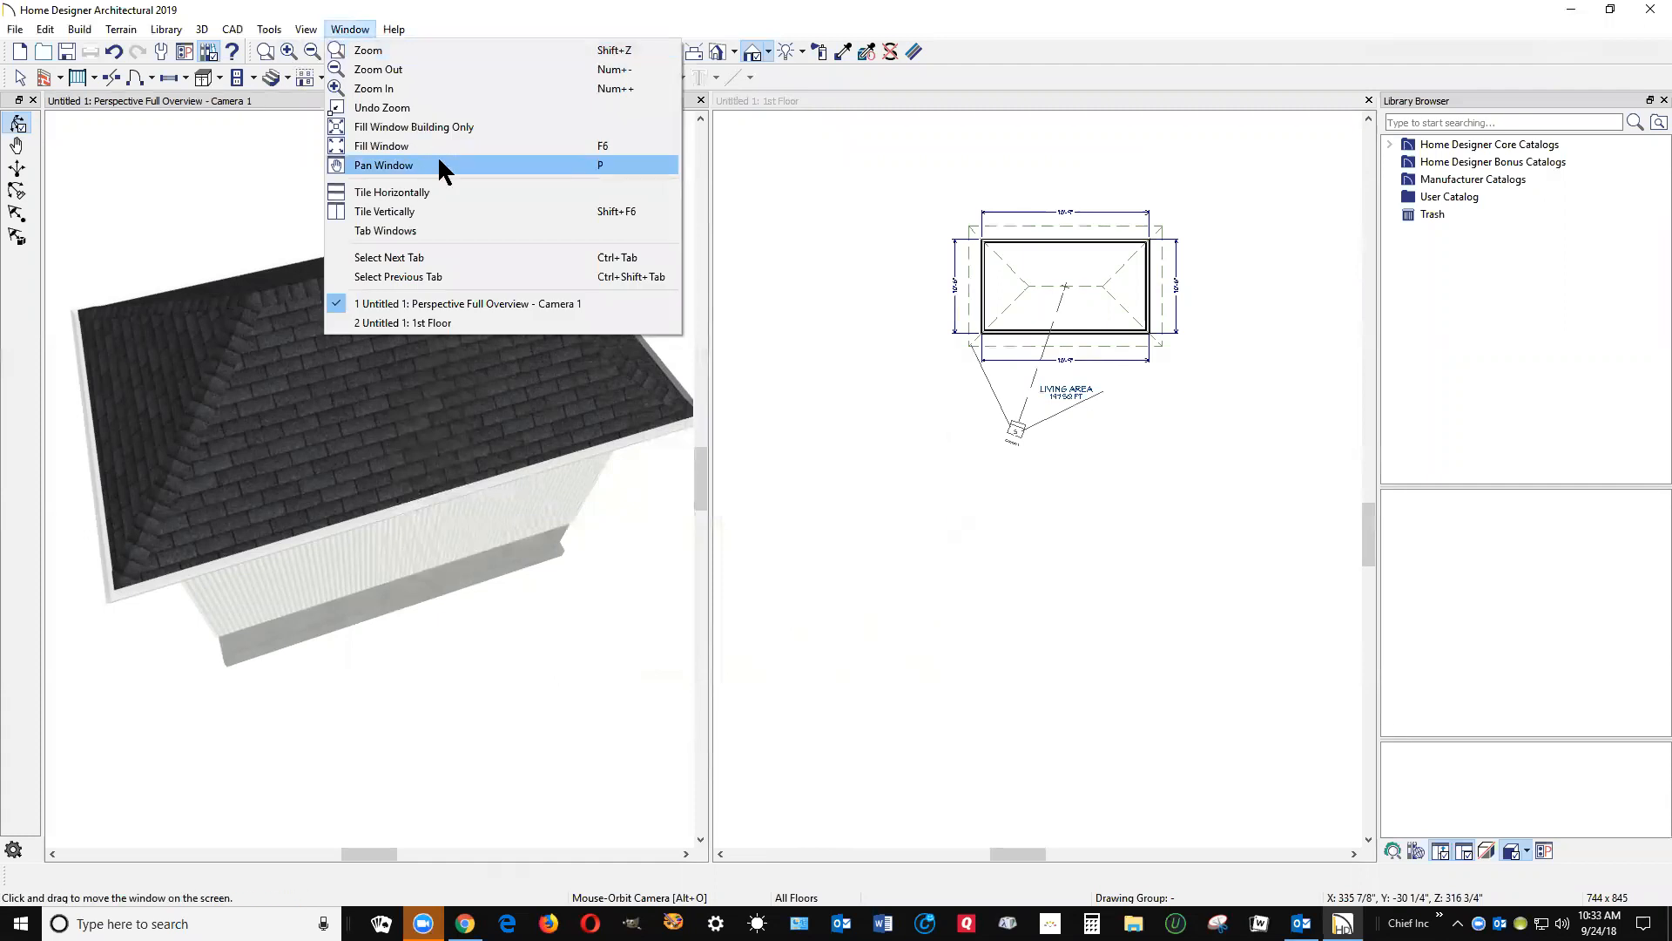
{"action": "left_click", "coordinate": [631, 210]}
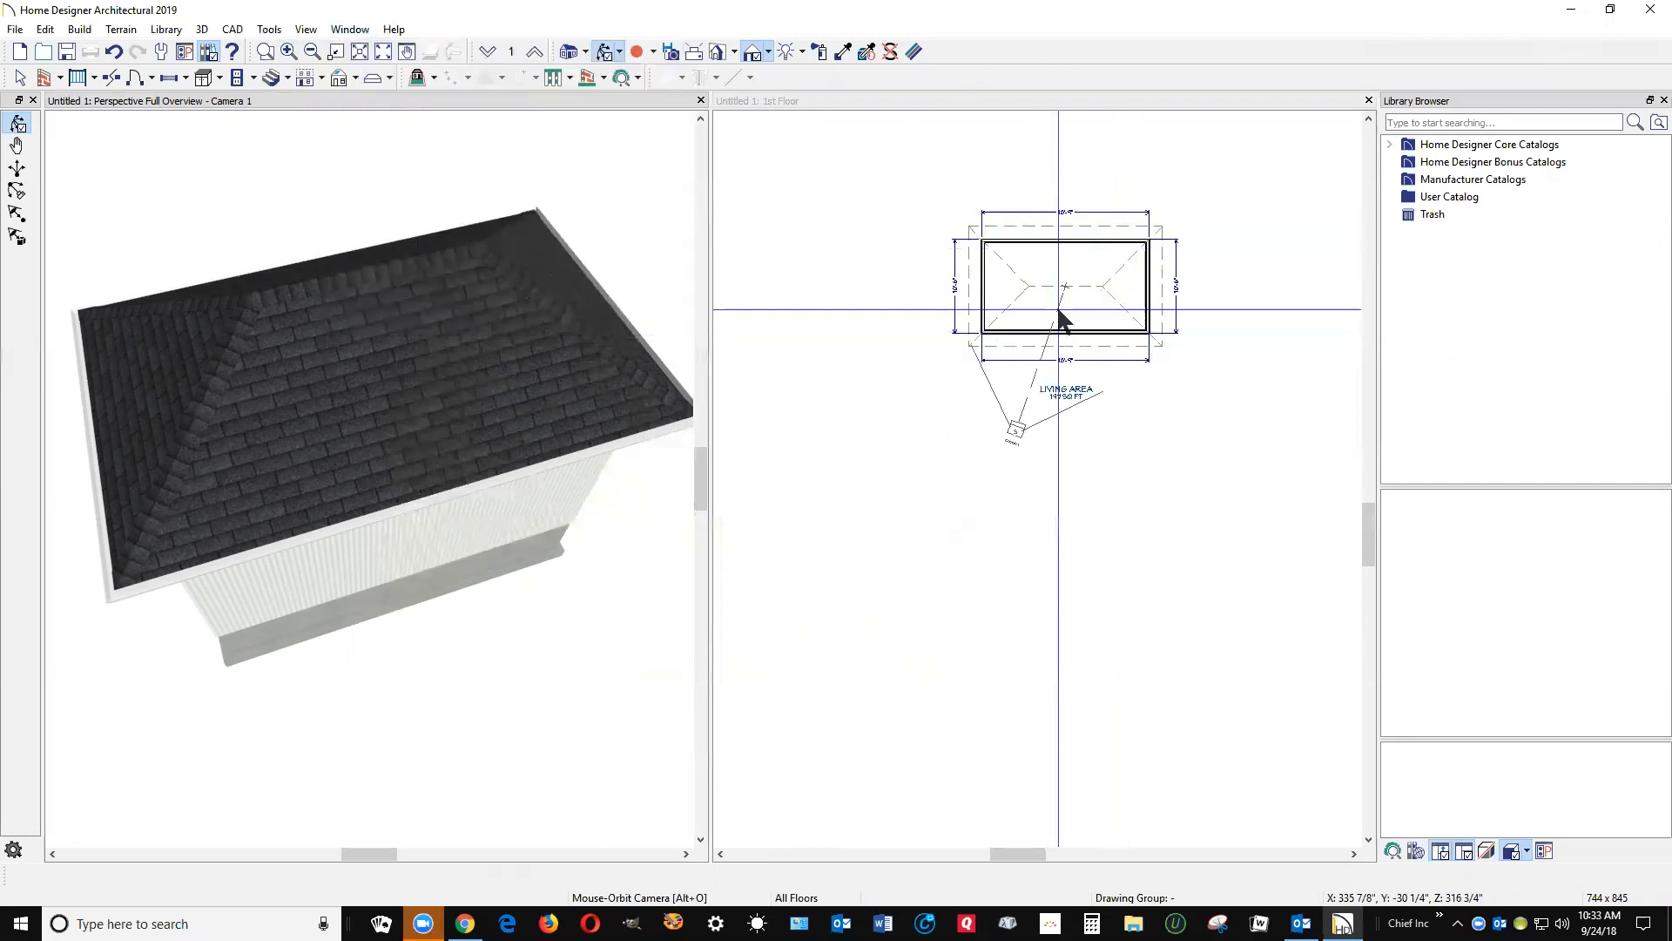
- Select the left exterior wall in the floor plan and float the Edit toolbar below the room in the plan view
{"action": "scroll", "coordinate": [1138, 224], "scroll_direction": "up", "scroll_amount": 3}
{"action": "scroll", "coordinate": [1132, 219], "scroll_direction": "up", "scroll_amount": 3}
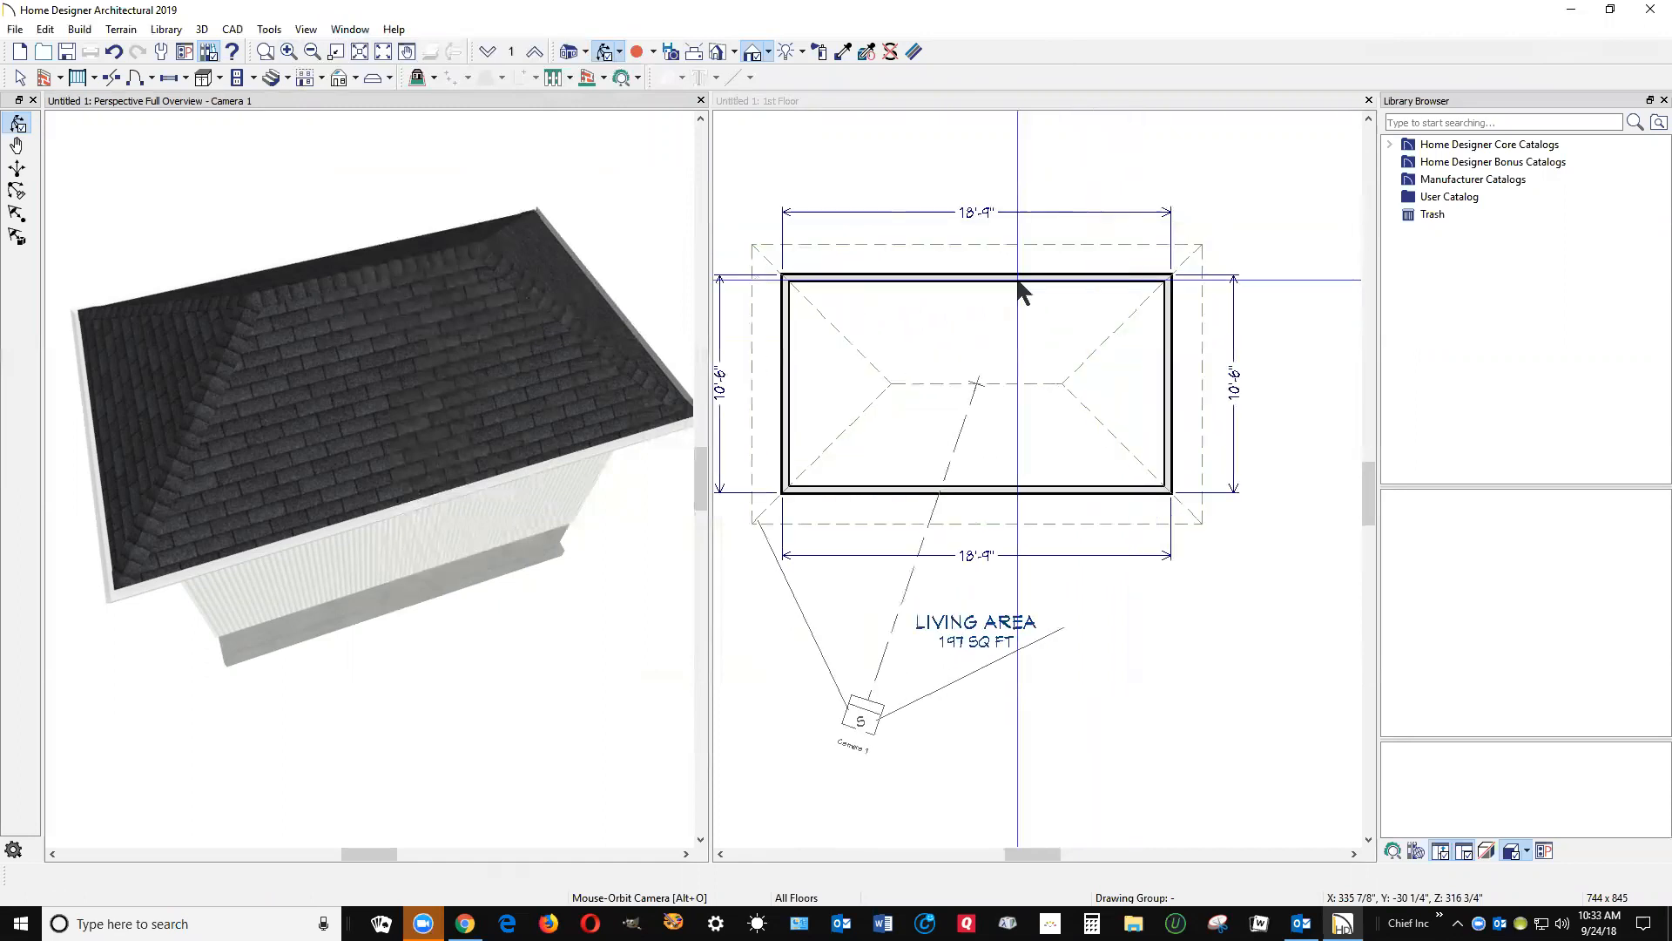
{"action": "scroll", "coordinate": [860, 369], "scroll_direction": "down", "scroll_amount": 4}
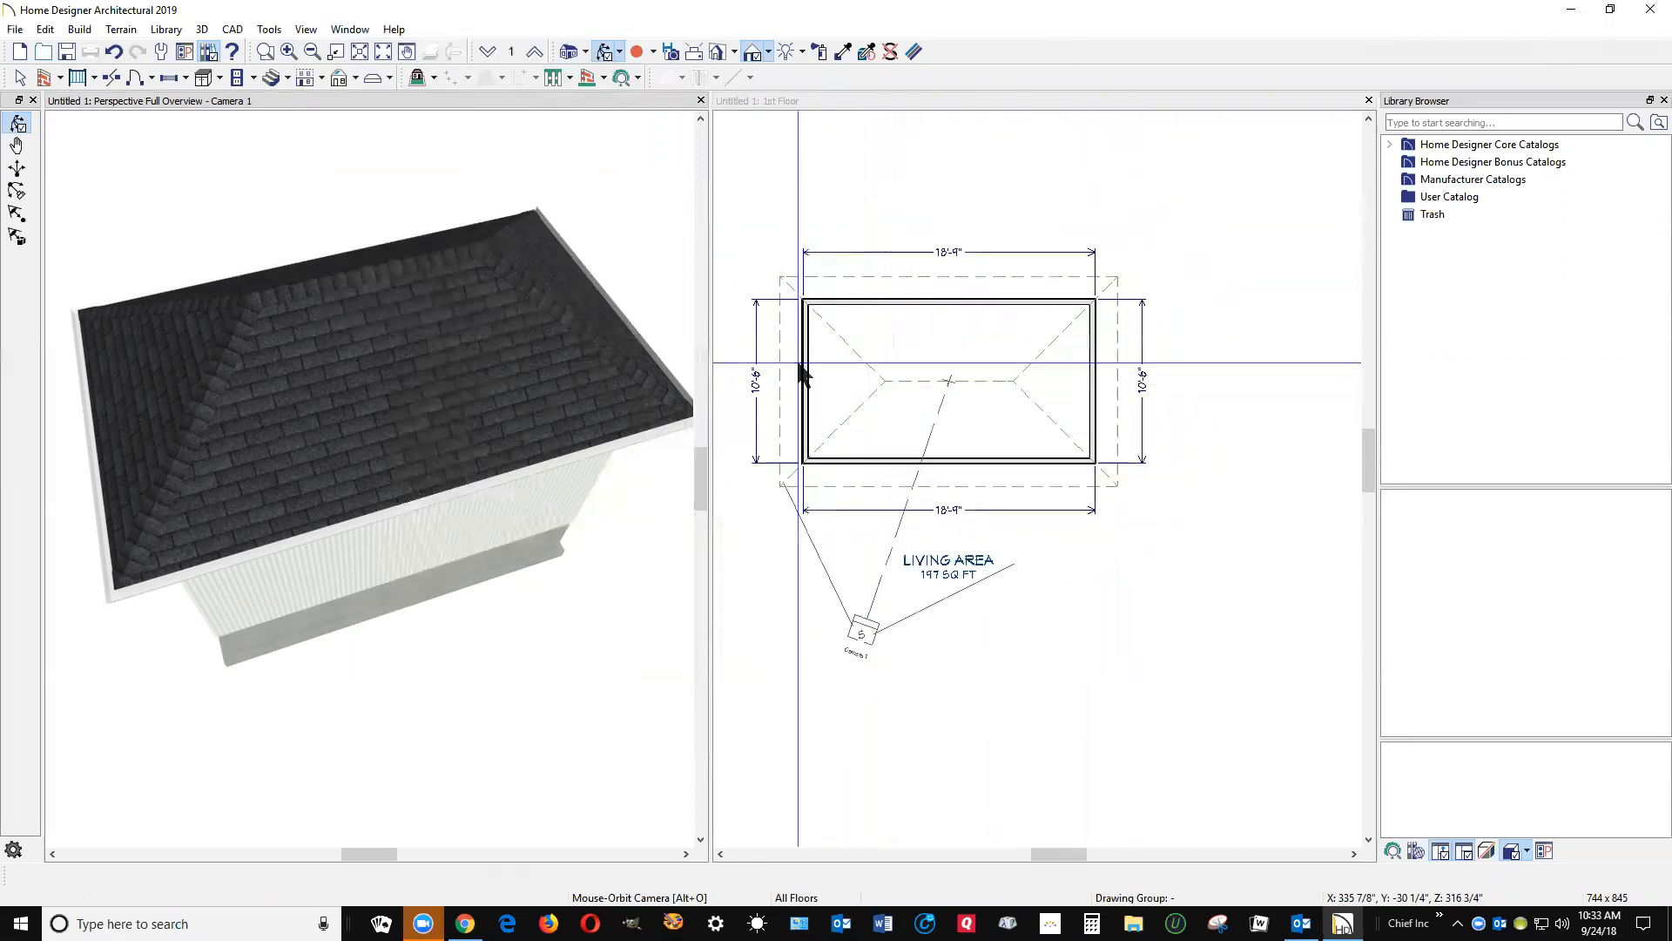
{"action": "left_click", "coordinate": [807, 408]}
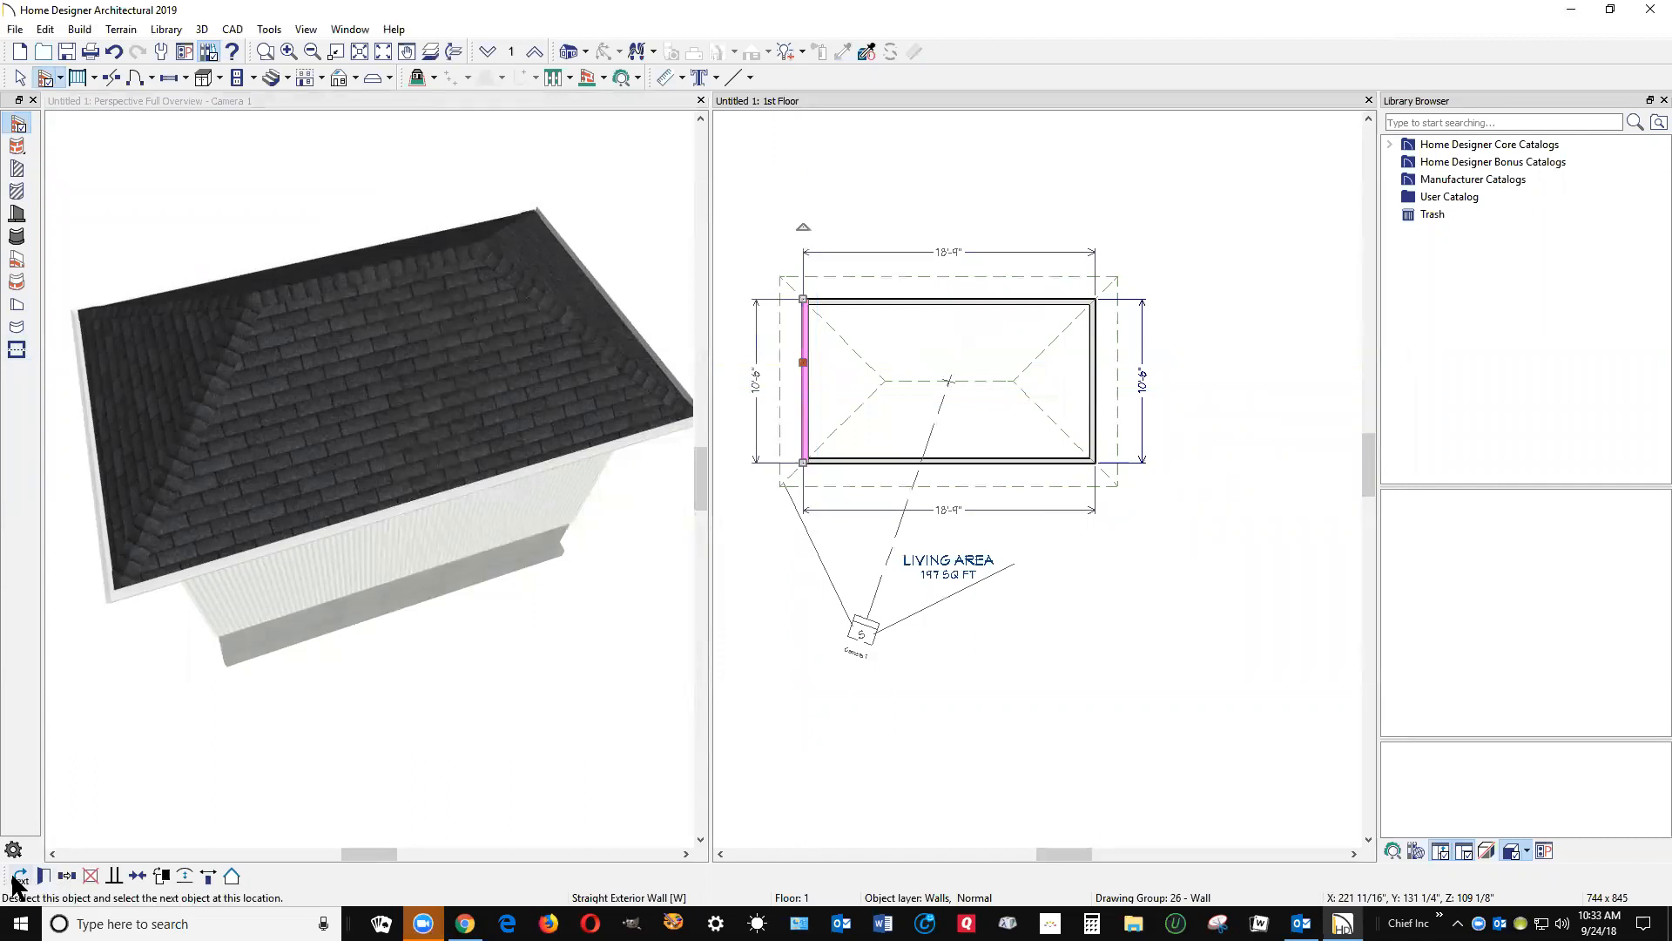
{"action": "left_click_drag", "start_coordinate": [2, 885], "coordinate": [1040, 624]}
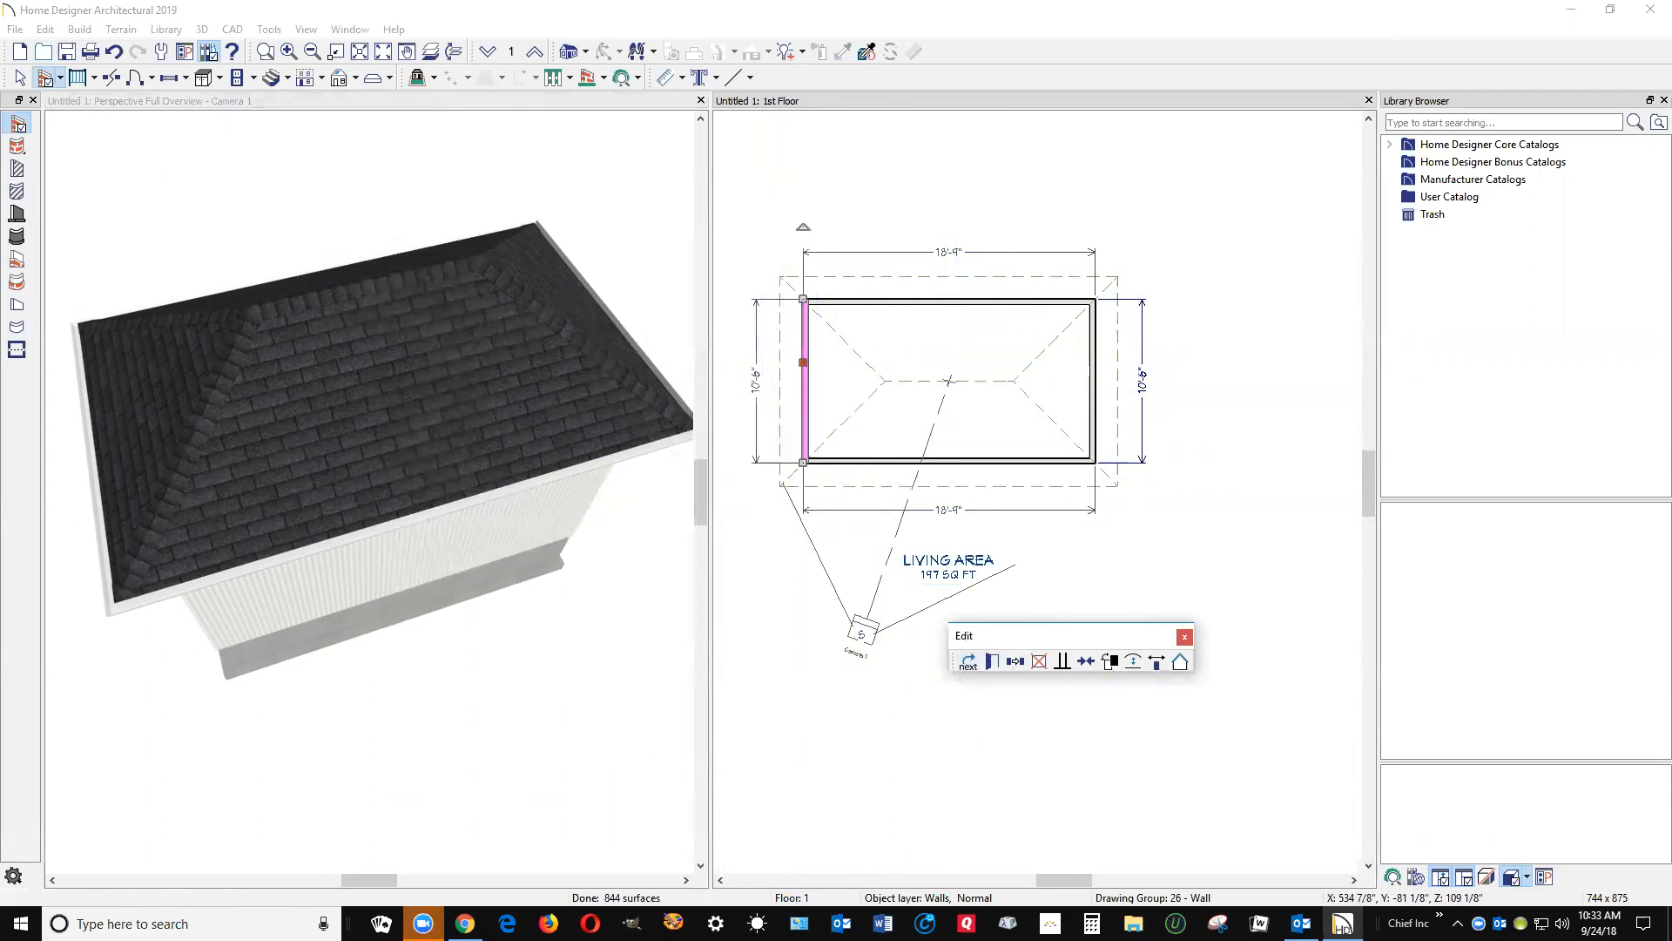
- Set the left wall's roof option to Full Gable Wall and inspect that gable end in the 3D overview
{"action": "left_click", "coordinate": [992, 660]}
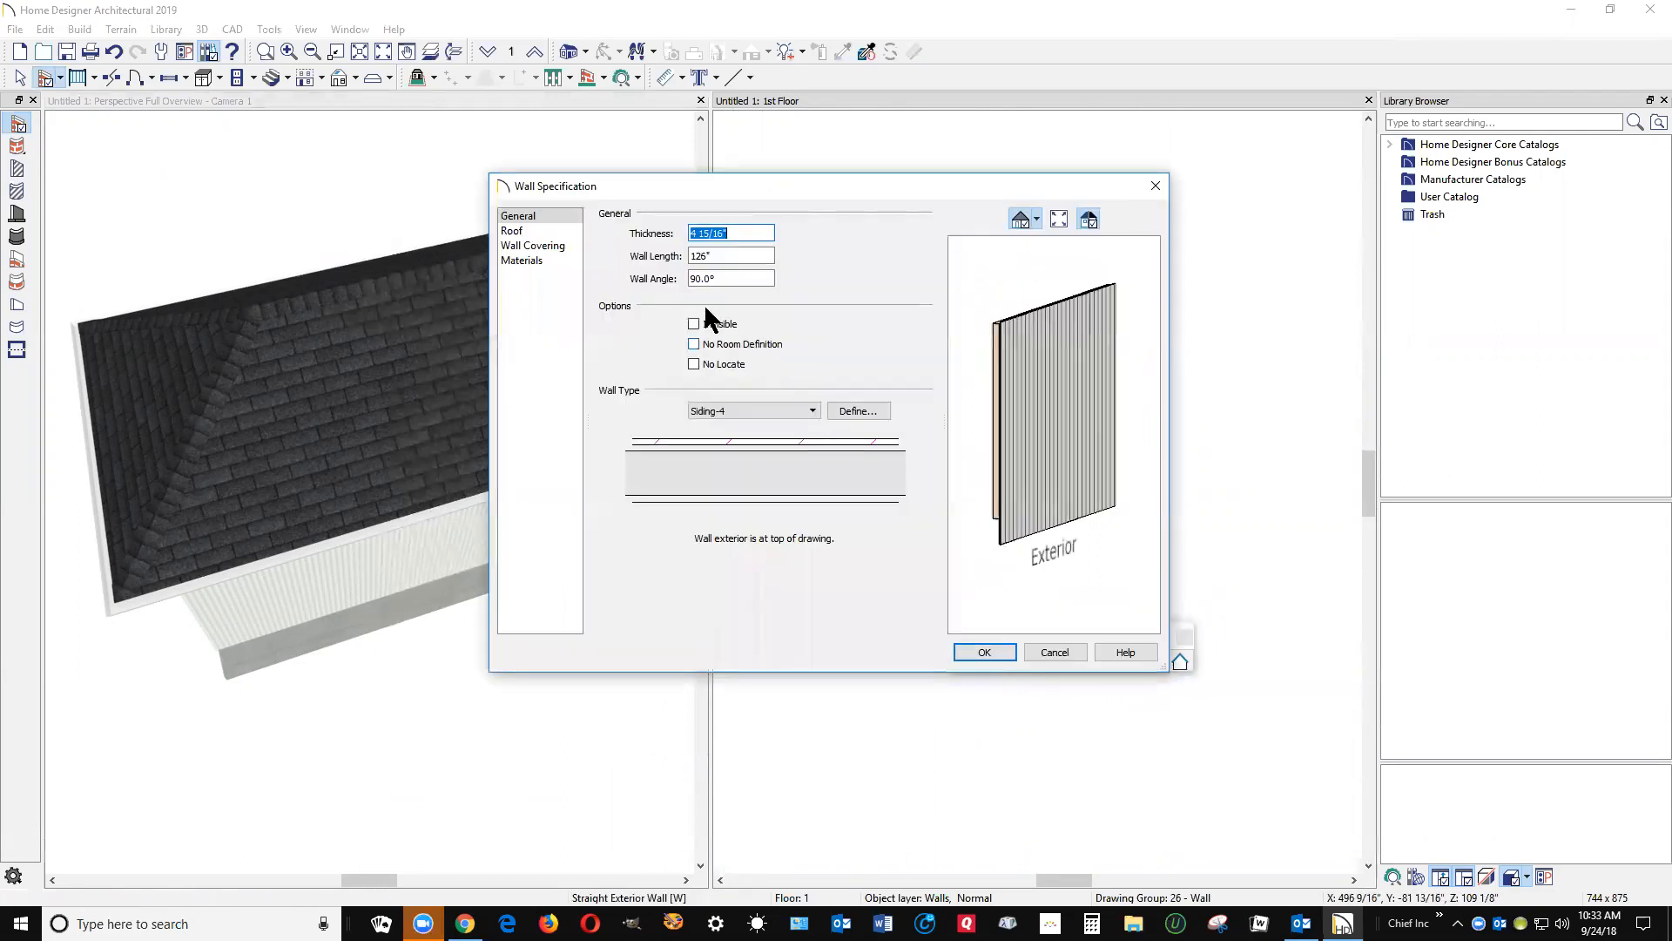
{"action": "left_click", "coordinate": [514, 230]}
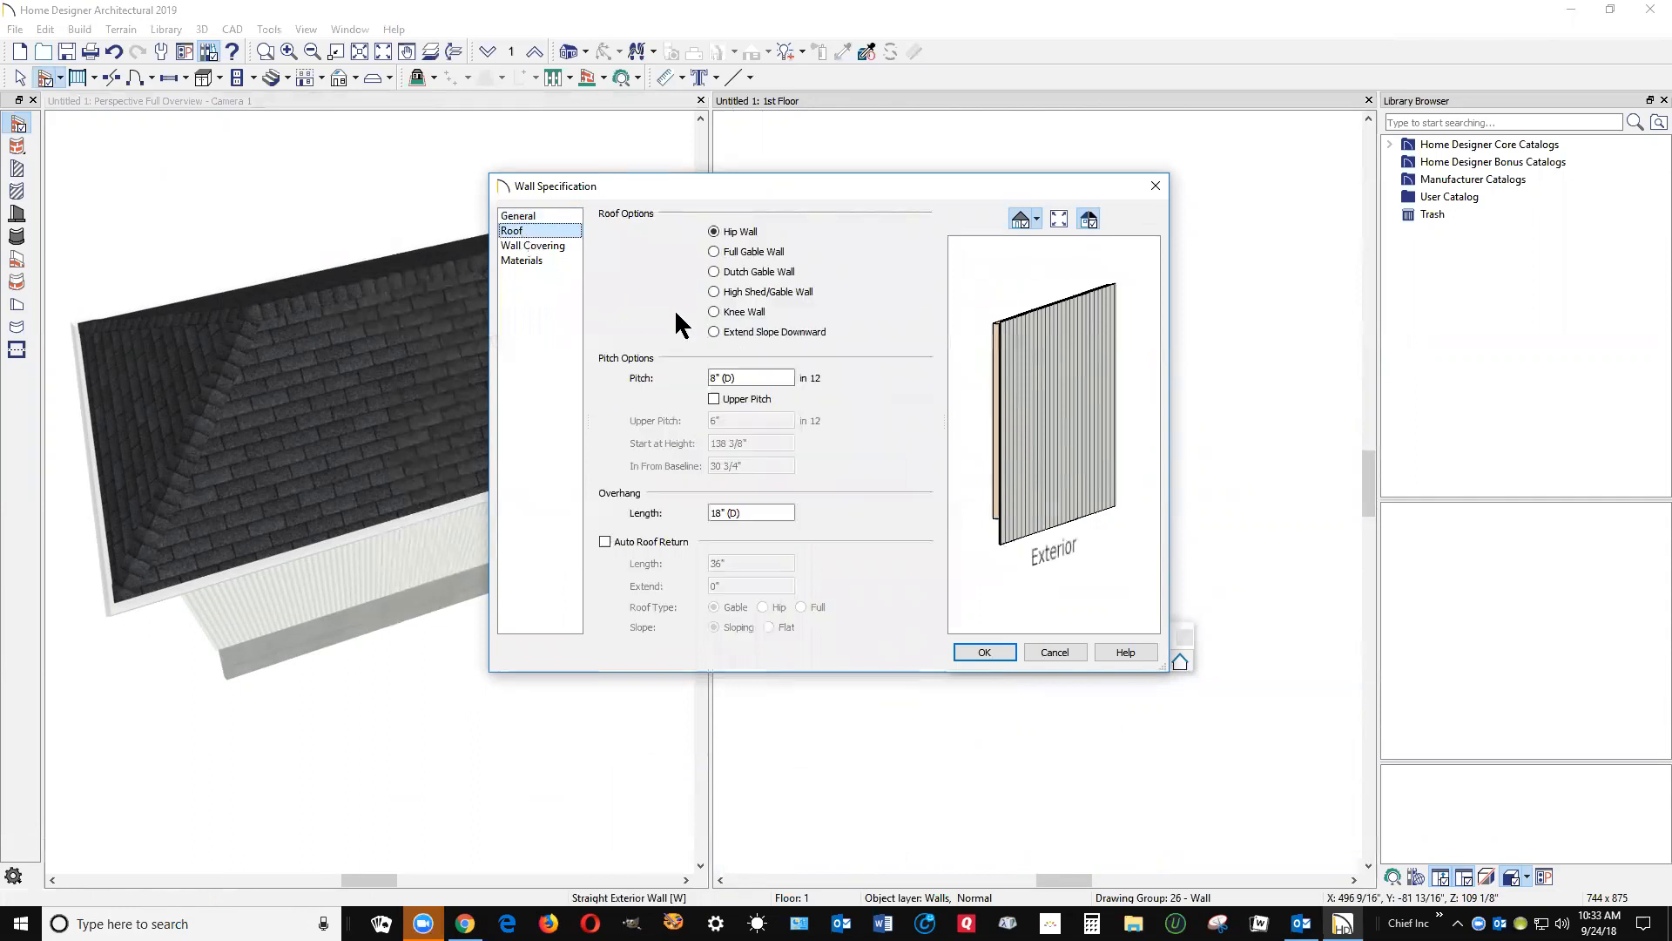
{"action": "left_click", "coordinate": [728, 252]}
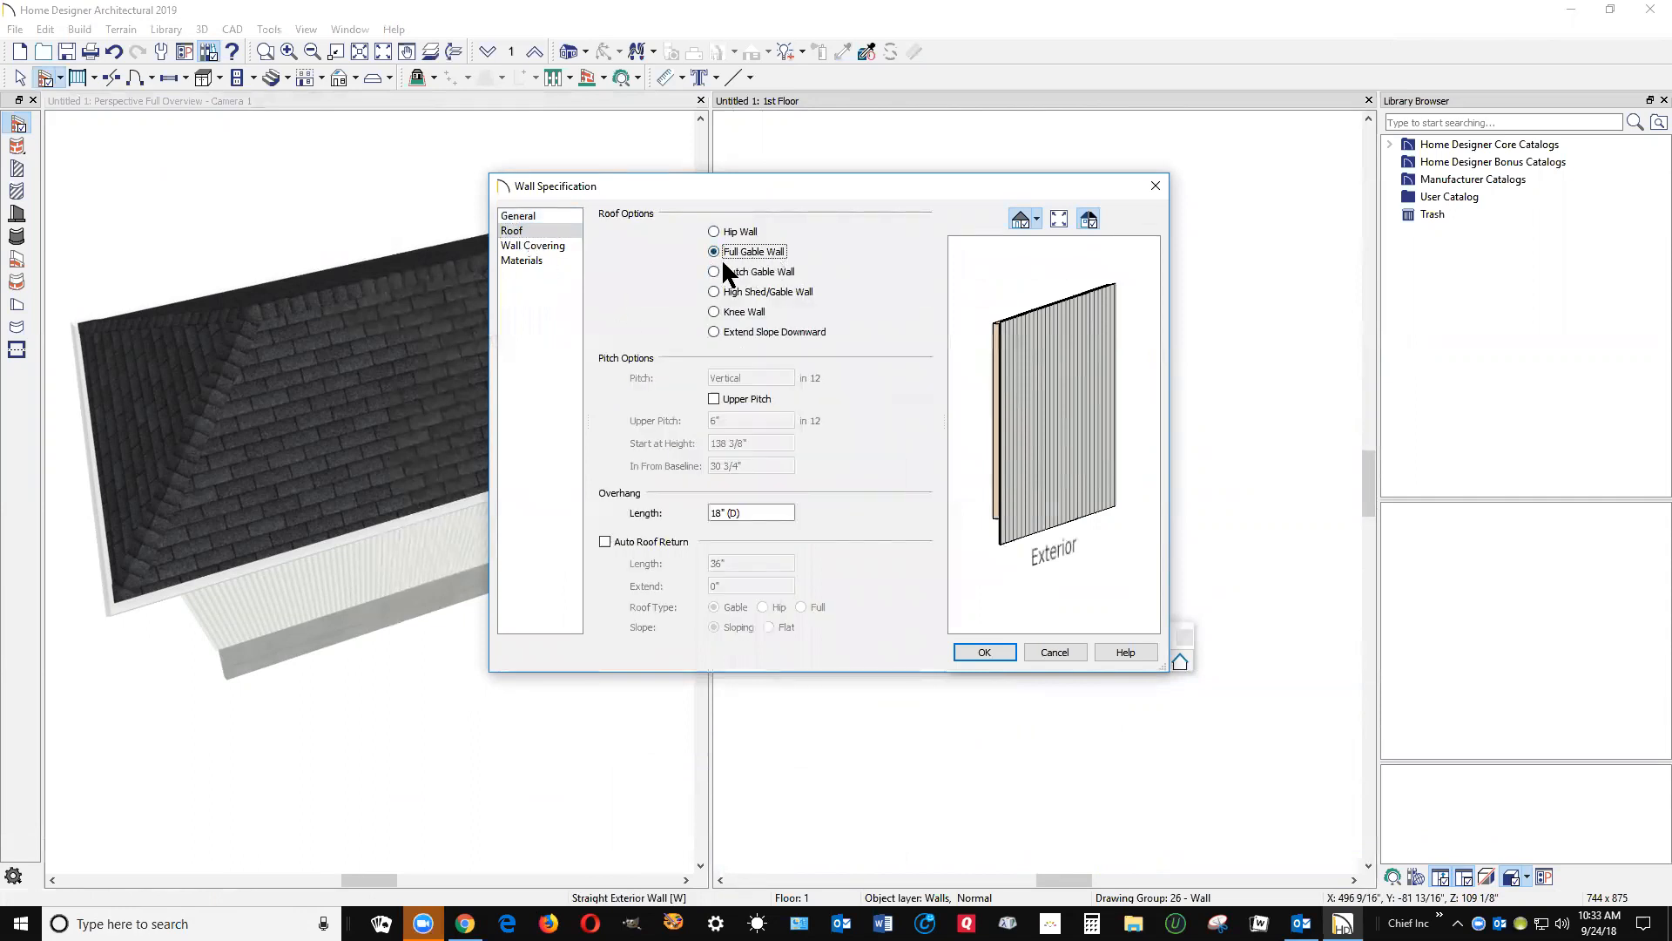
{"action": "left_click", "coordinate": [1003, 651]}
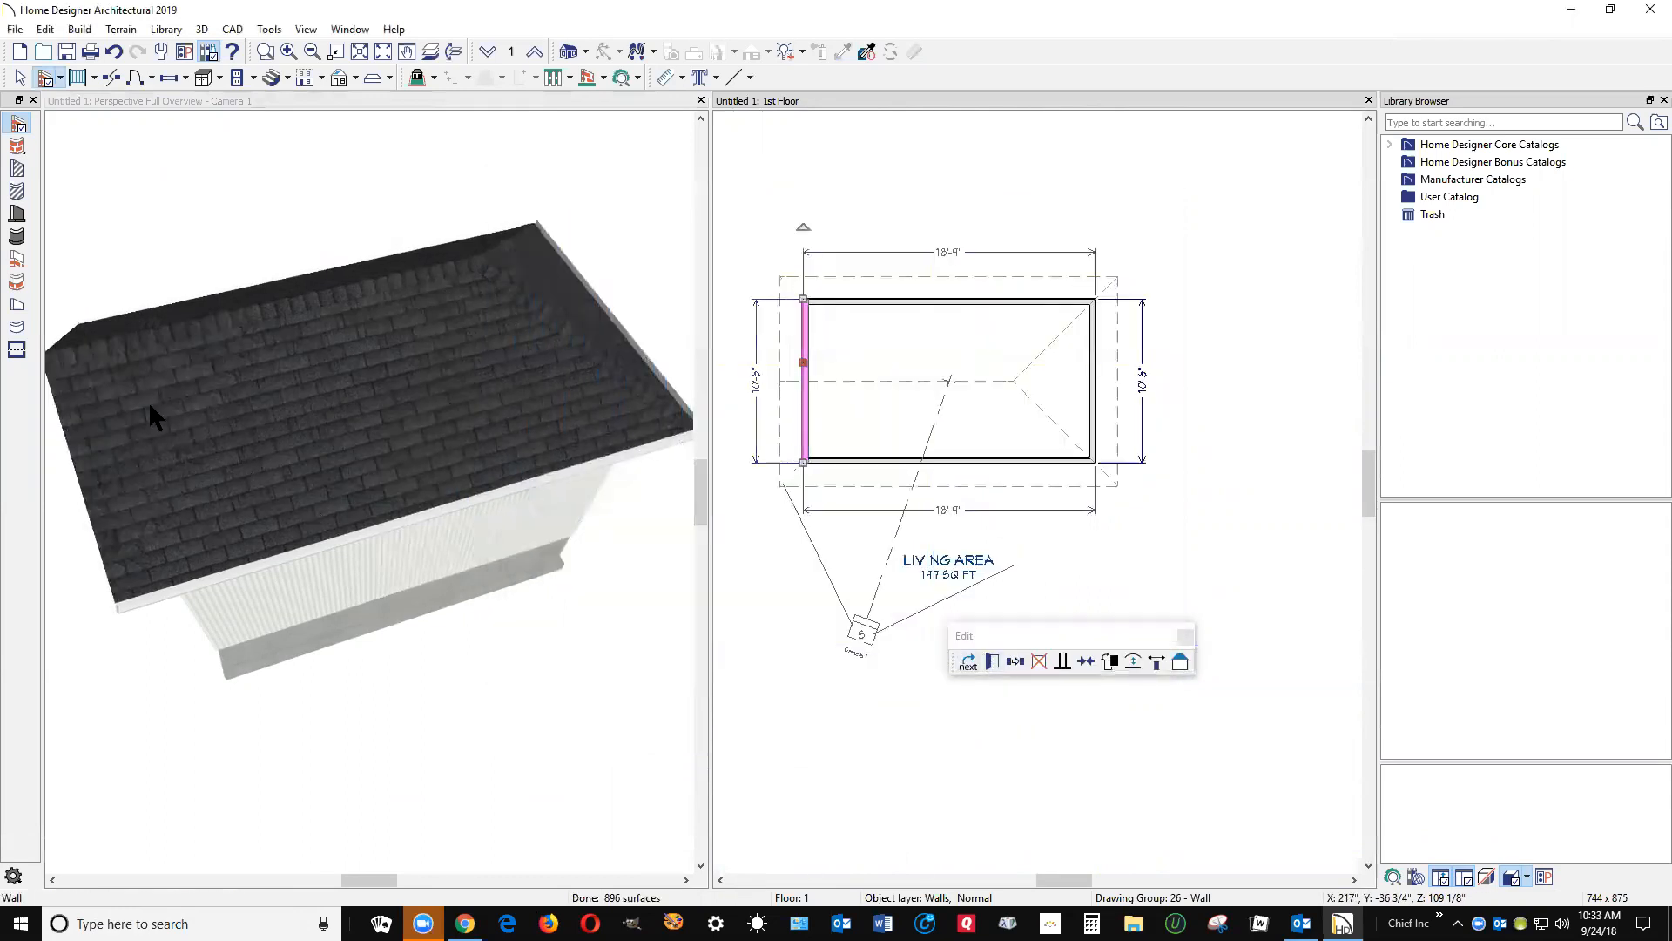
{"action": "left_click", "coordinate": [186, 173]}
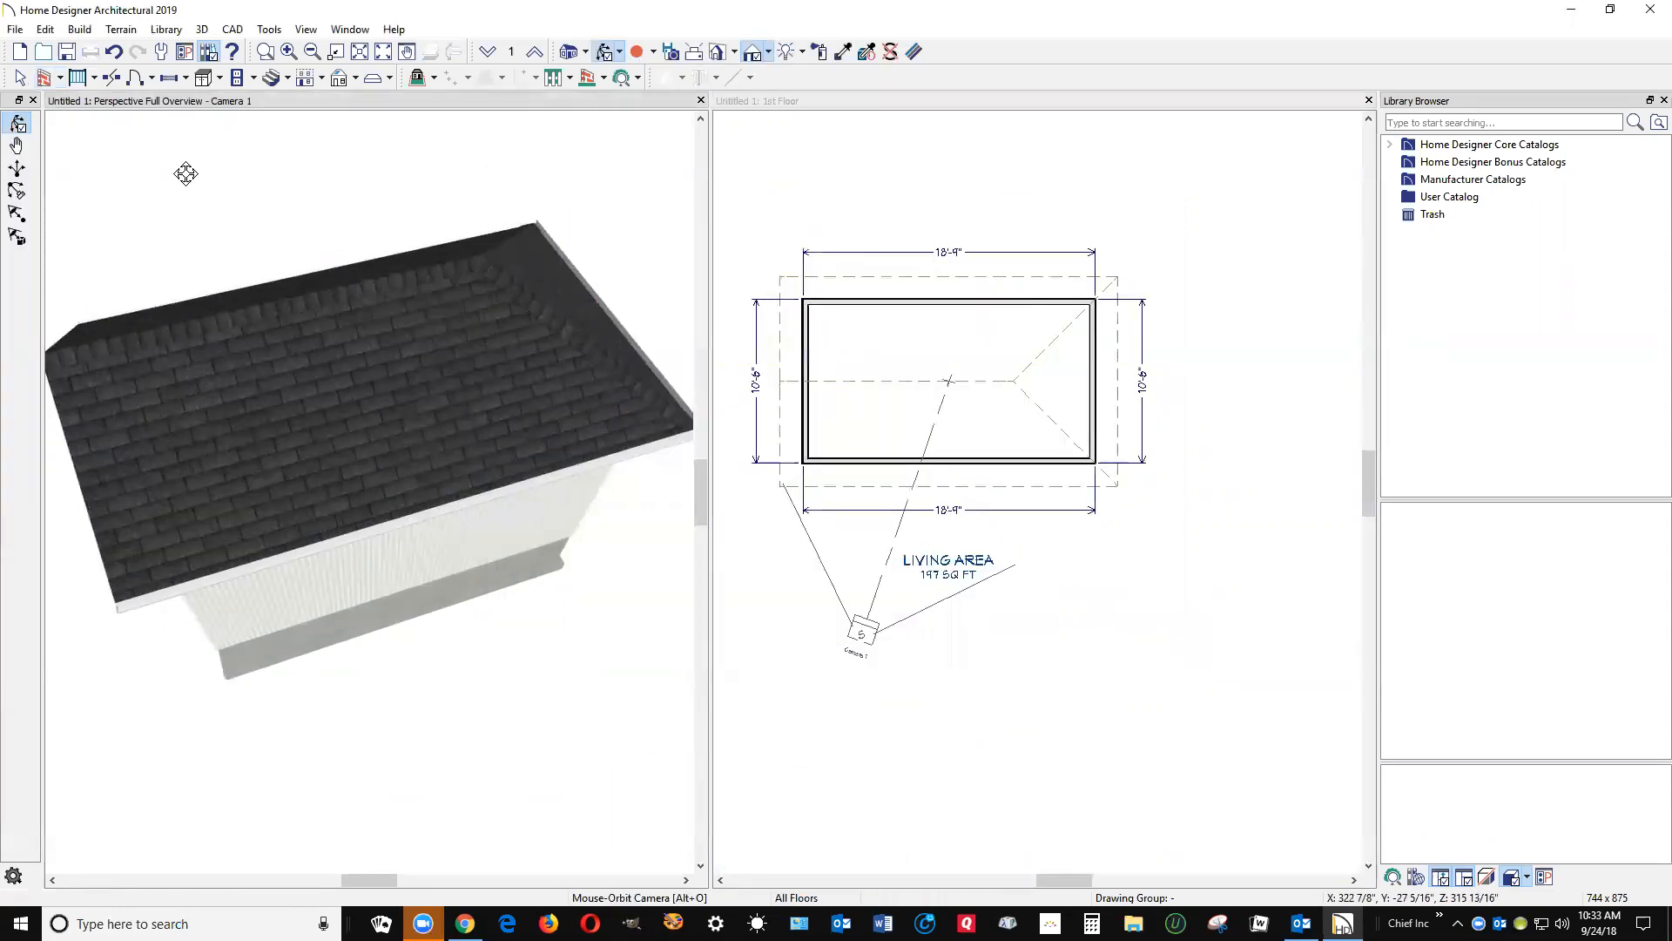
{"action": "left_click_drag", "start_coordinate": [168, 284], "coordinate": [263, 400]}
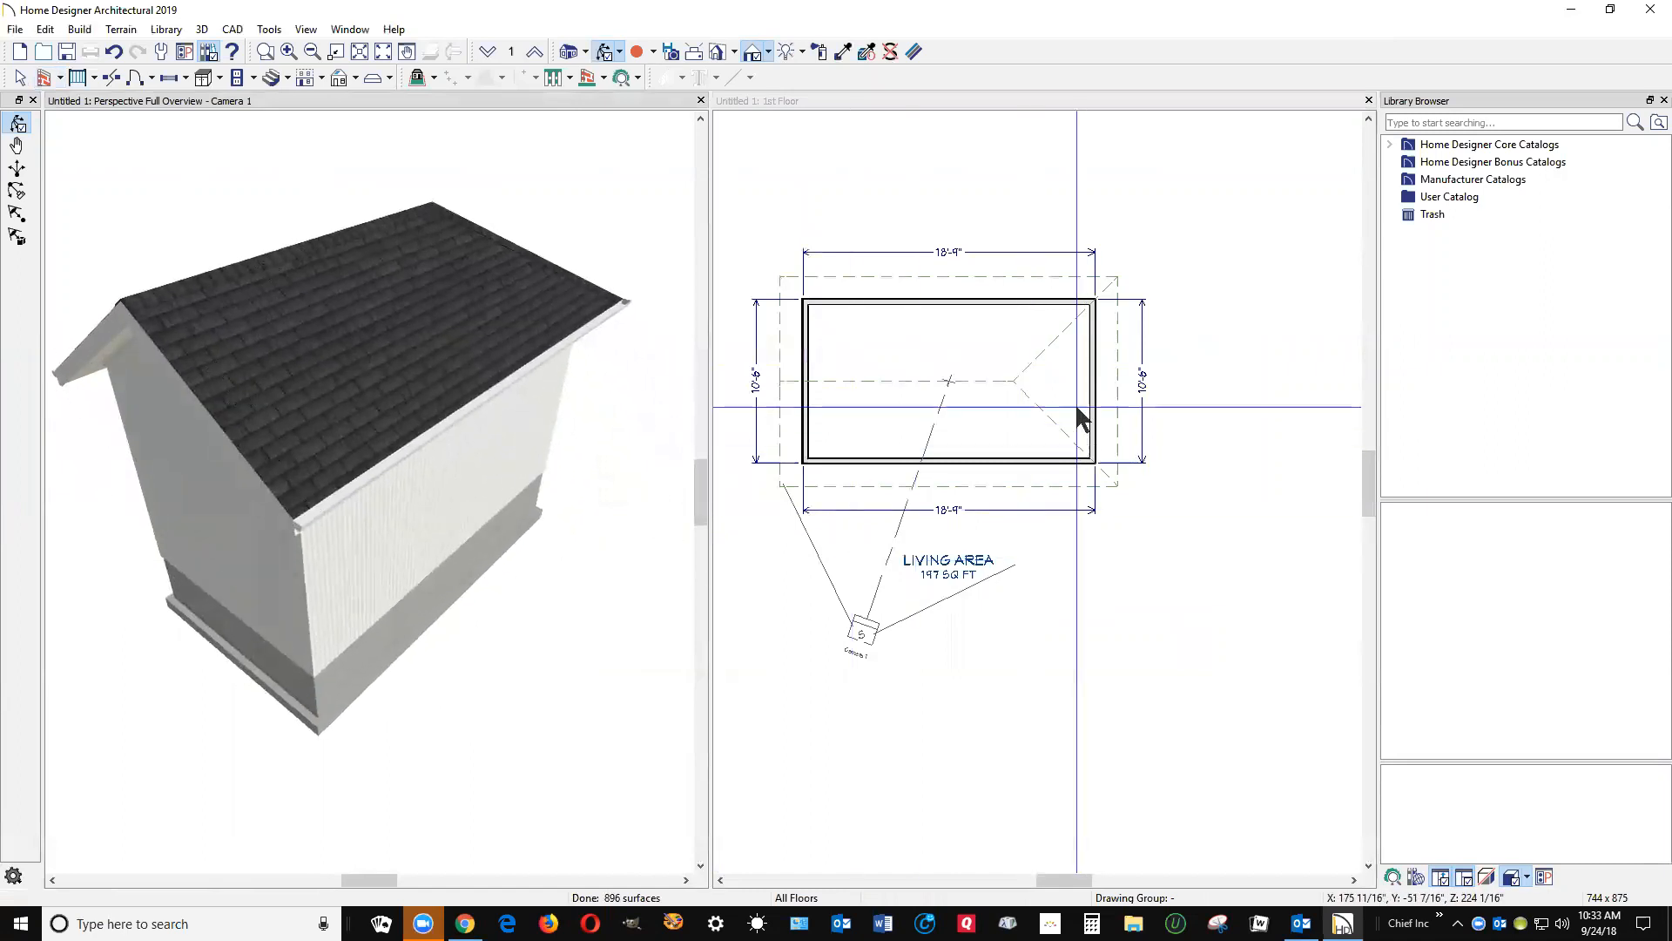
- Set the right exterior wall's roof option to Full Gable Wall and clear the wall selection
{"action": "left_click", "coordinate": [1094, 383]}
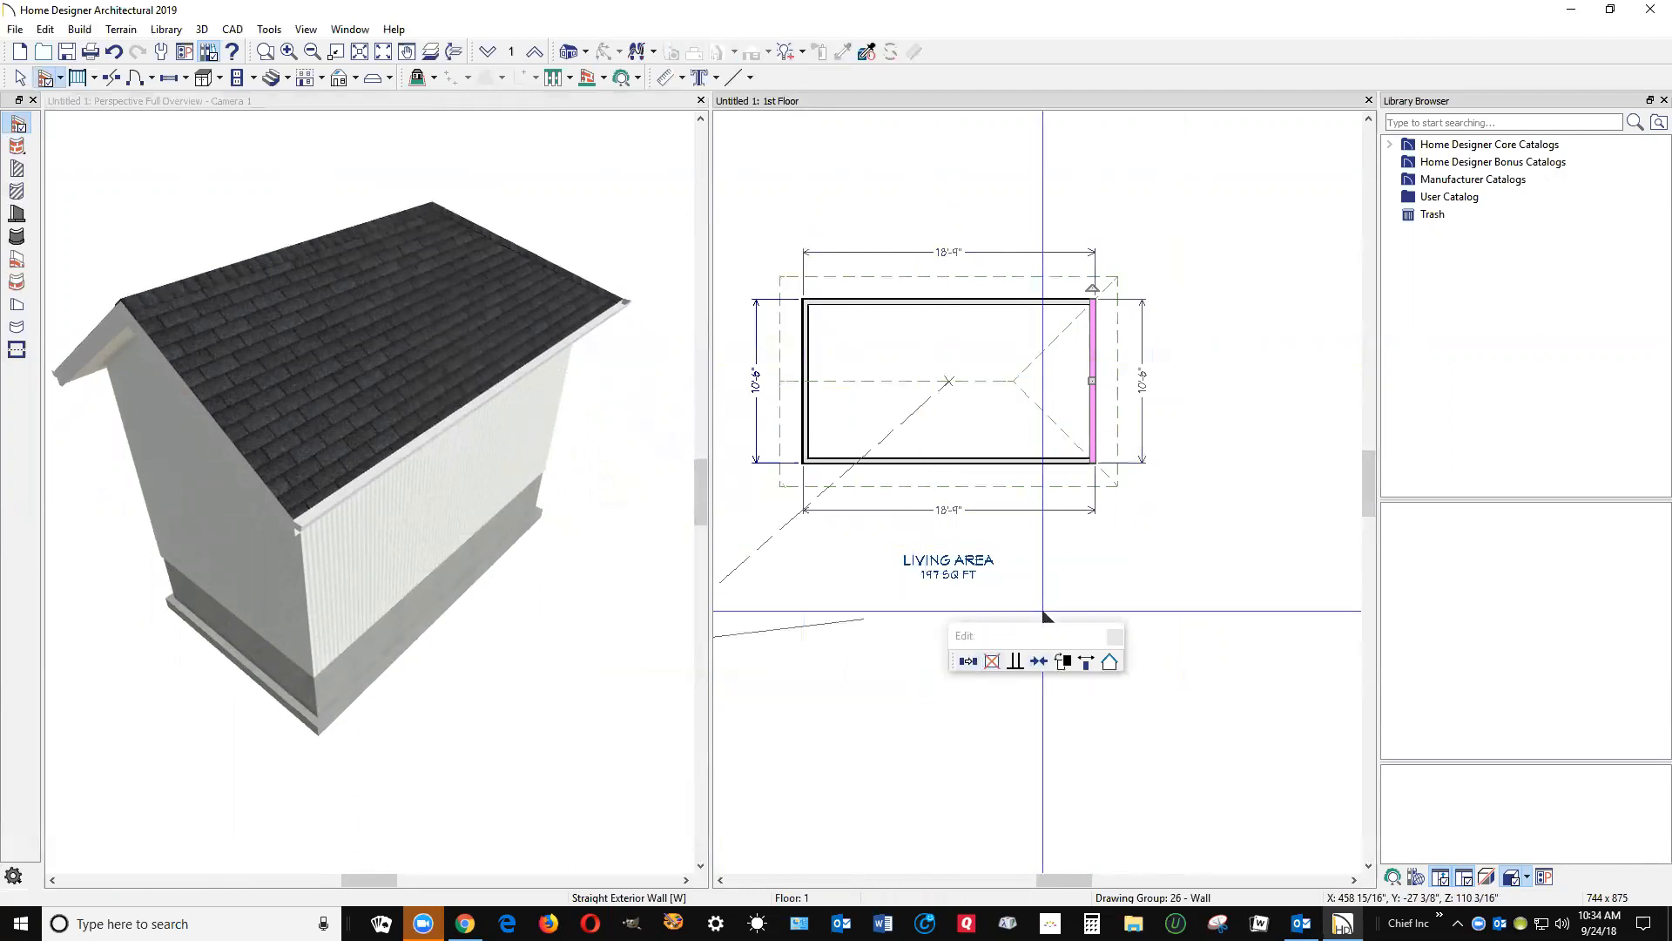
{"action": "left_click", "coordinate": [1096, 451]}
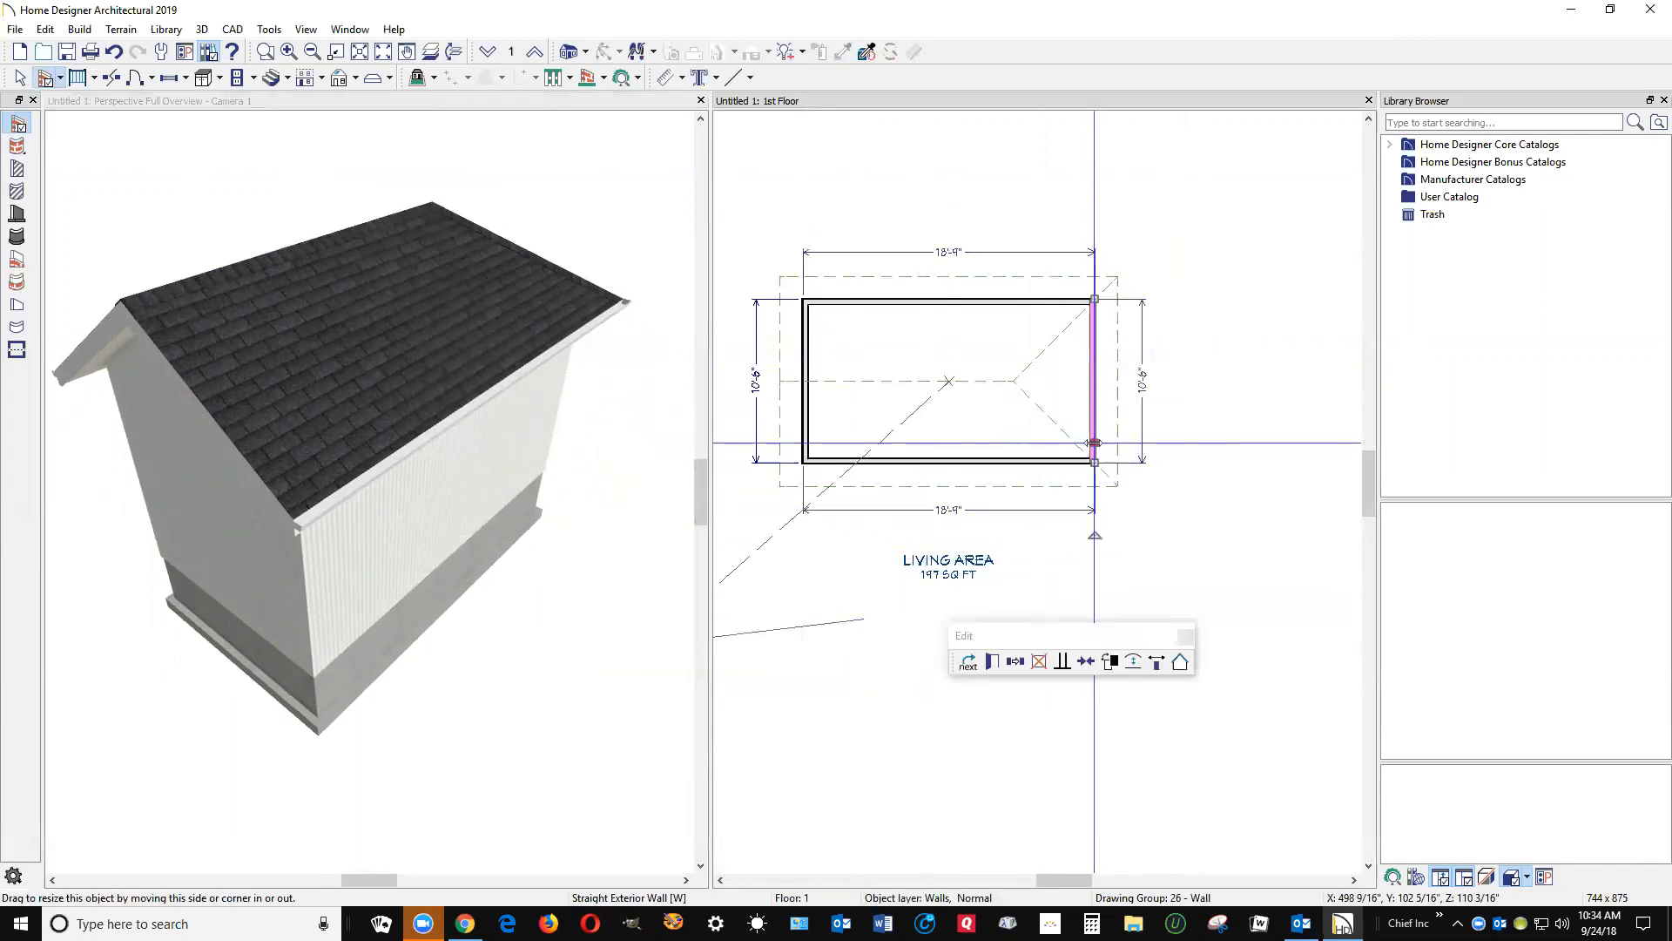
{"action": "left_click", "coordinate": [994, 661]}
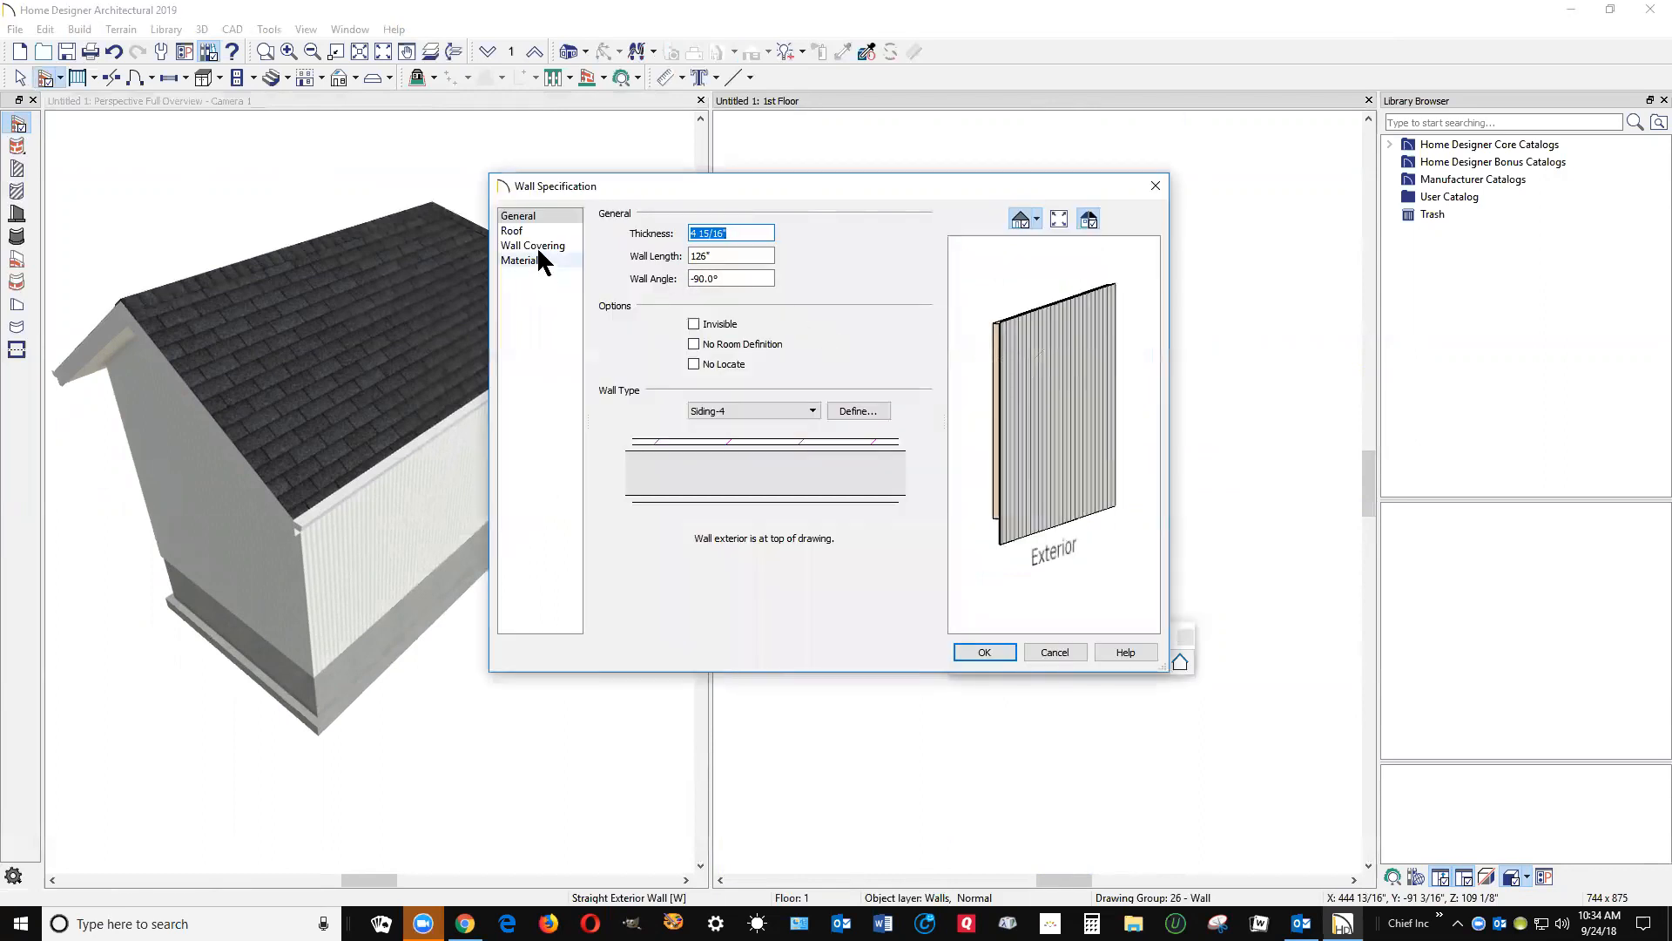
{"action": "left_click", "coordinate": [516, 228]}
{"action": "left_click", "coordinate": [740, 252]}
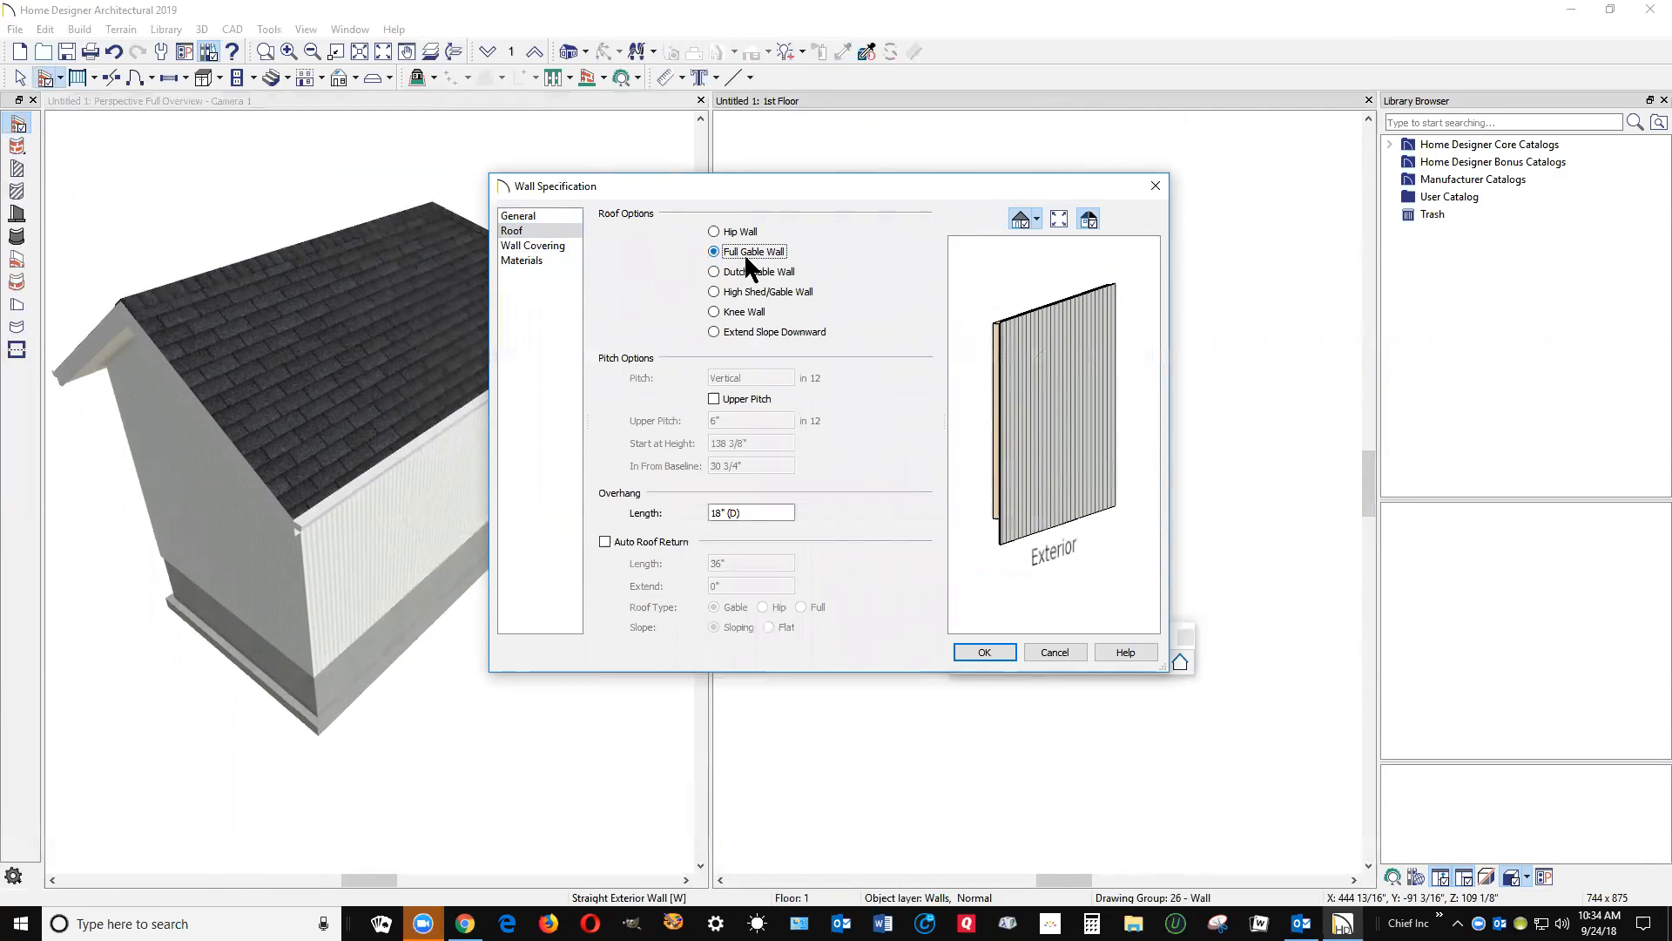
{"action": "left_click", "coordinate": [984, 652]}
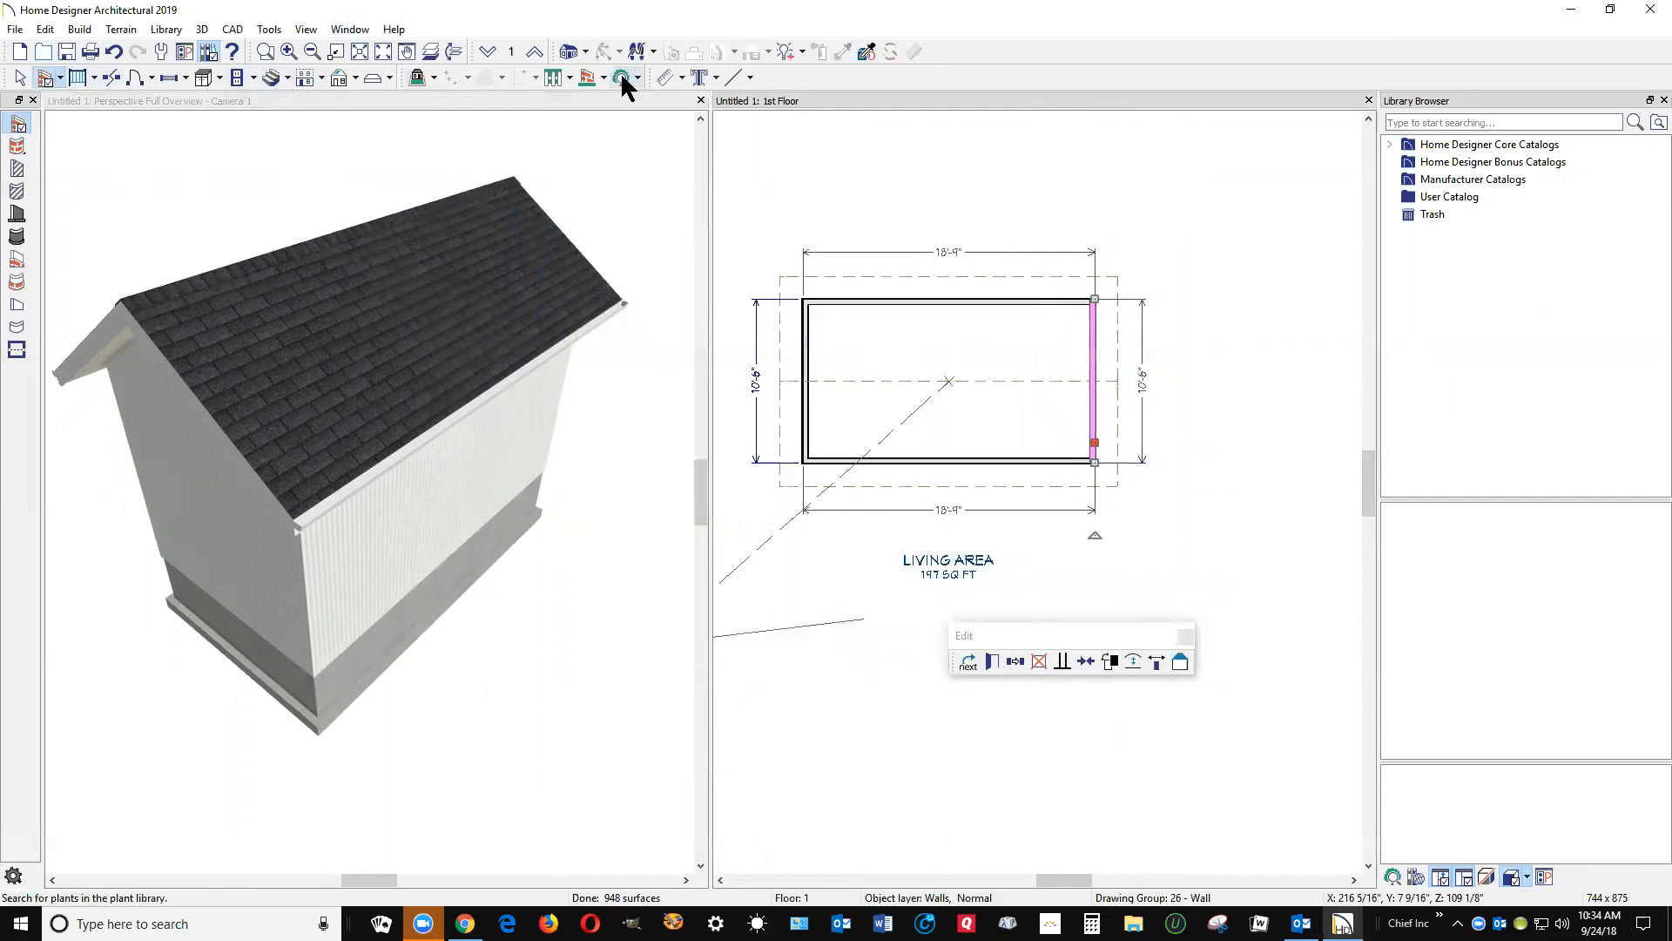
{"action": "key", "text": "w"}
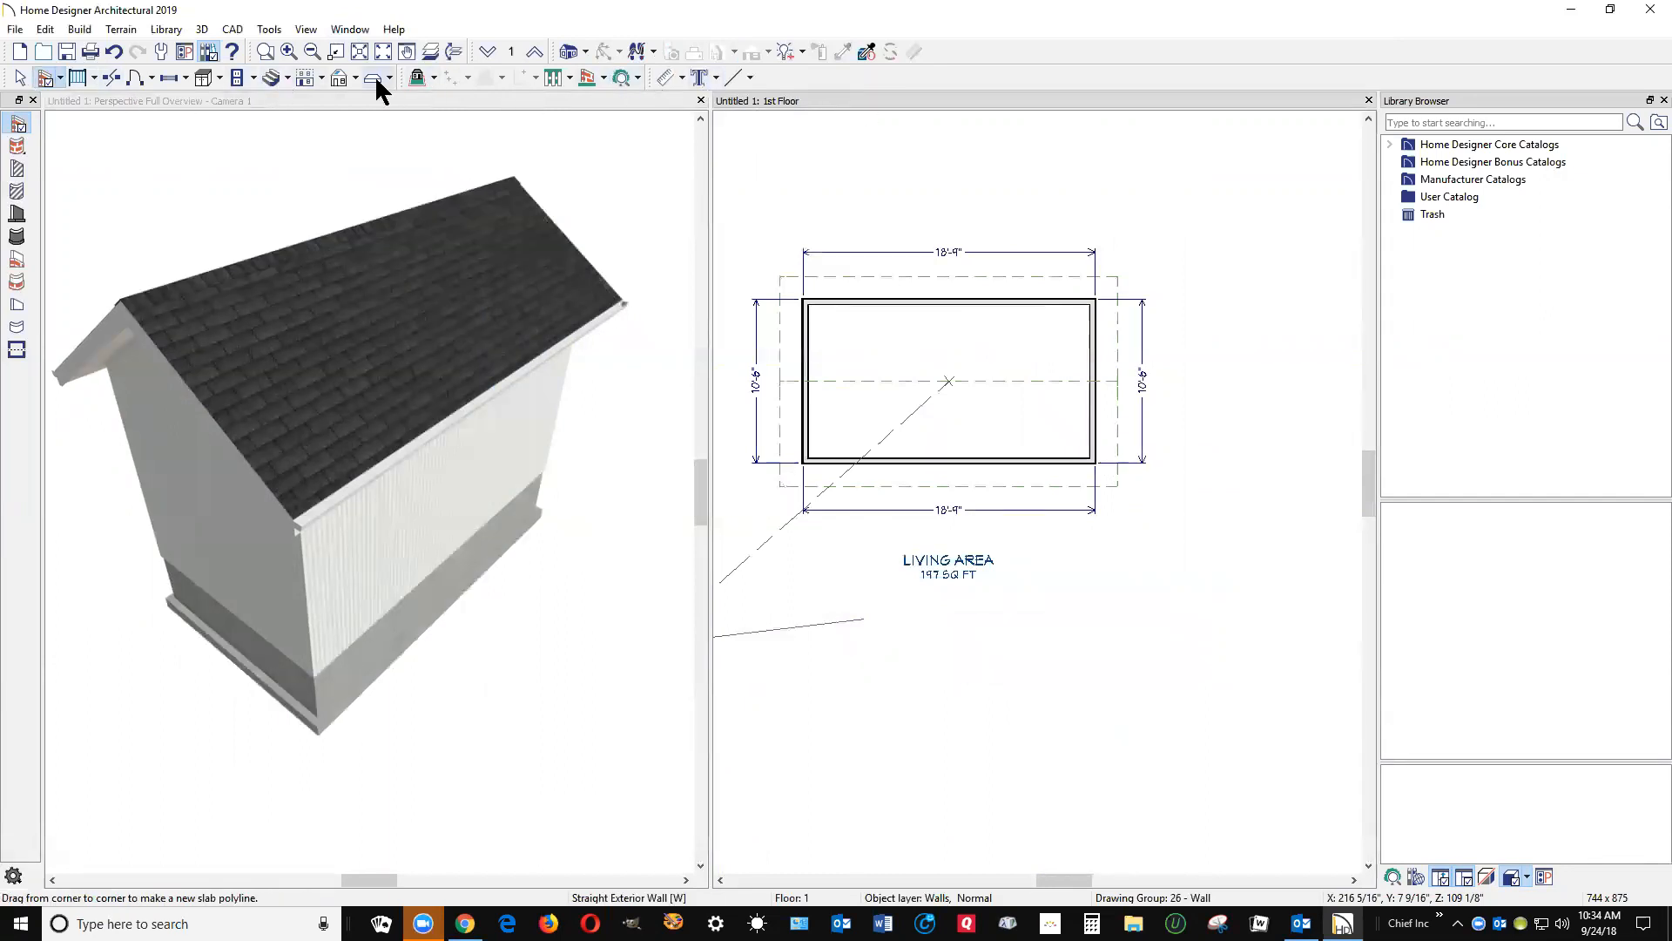
- Review the automatic roof styles available in the Build Roof settings
{"action": "left_click", "coordinate": [358, 77]}
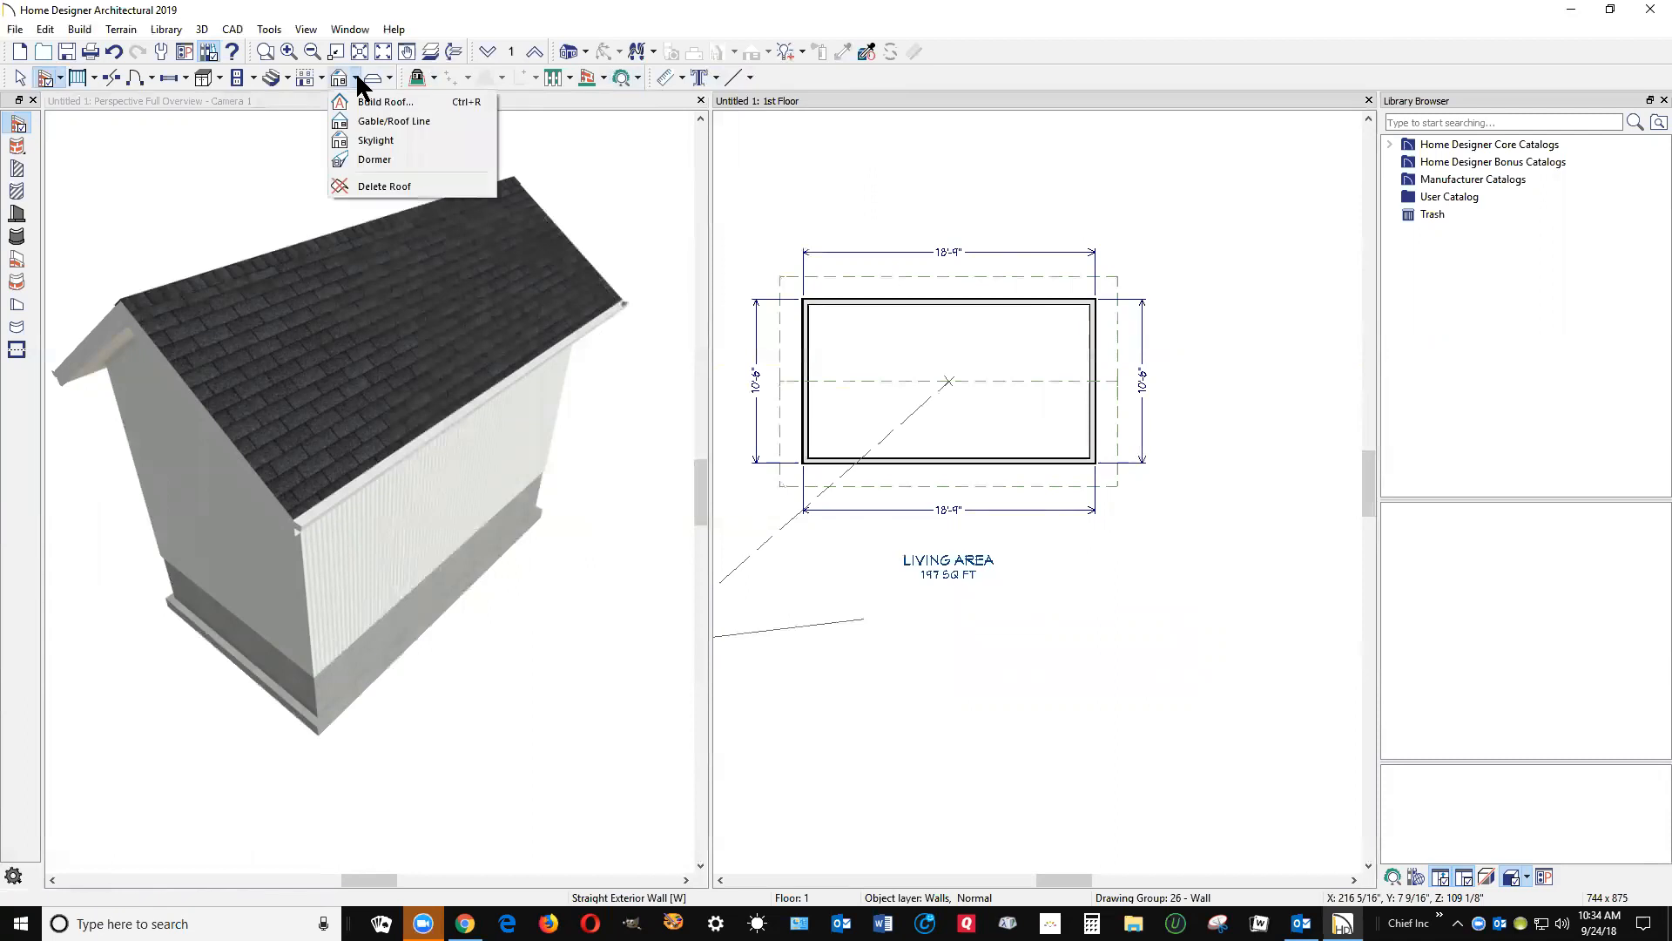
{"action": "left_click", "coordinate": [392, 103]}
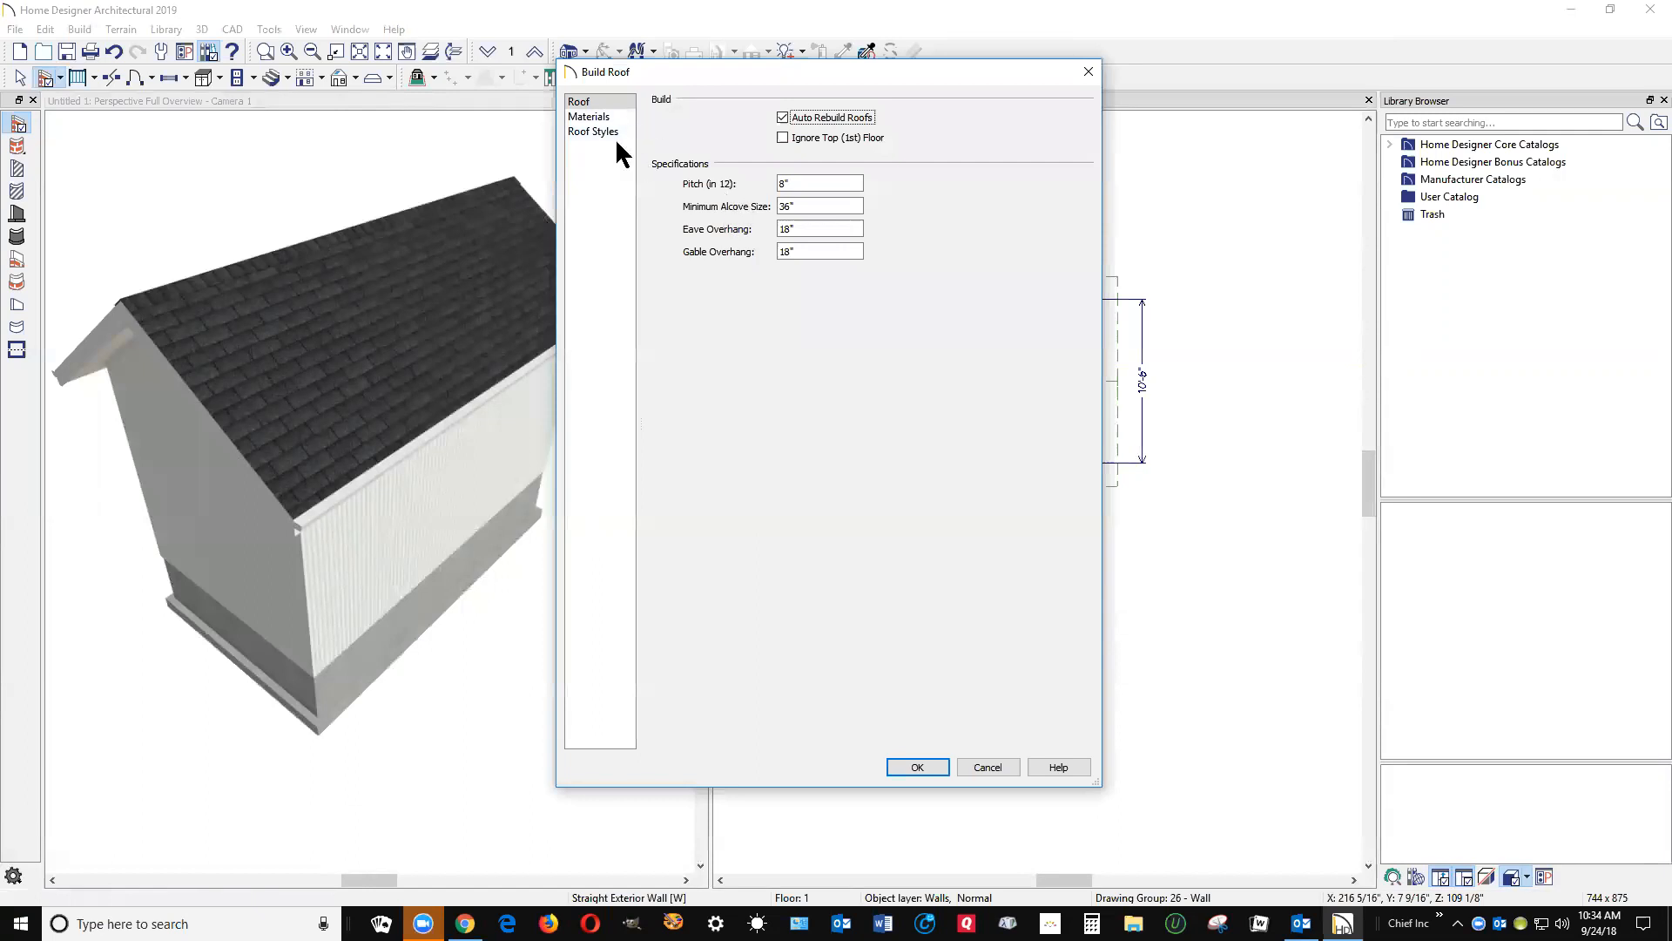
{"action": "left_click", "coordinate": [600, 131]}
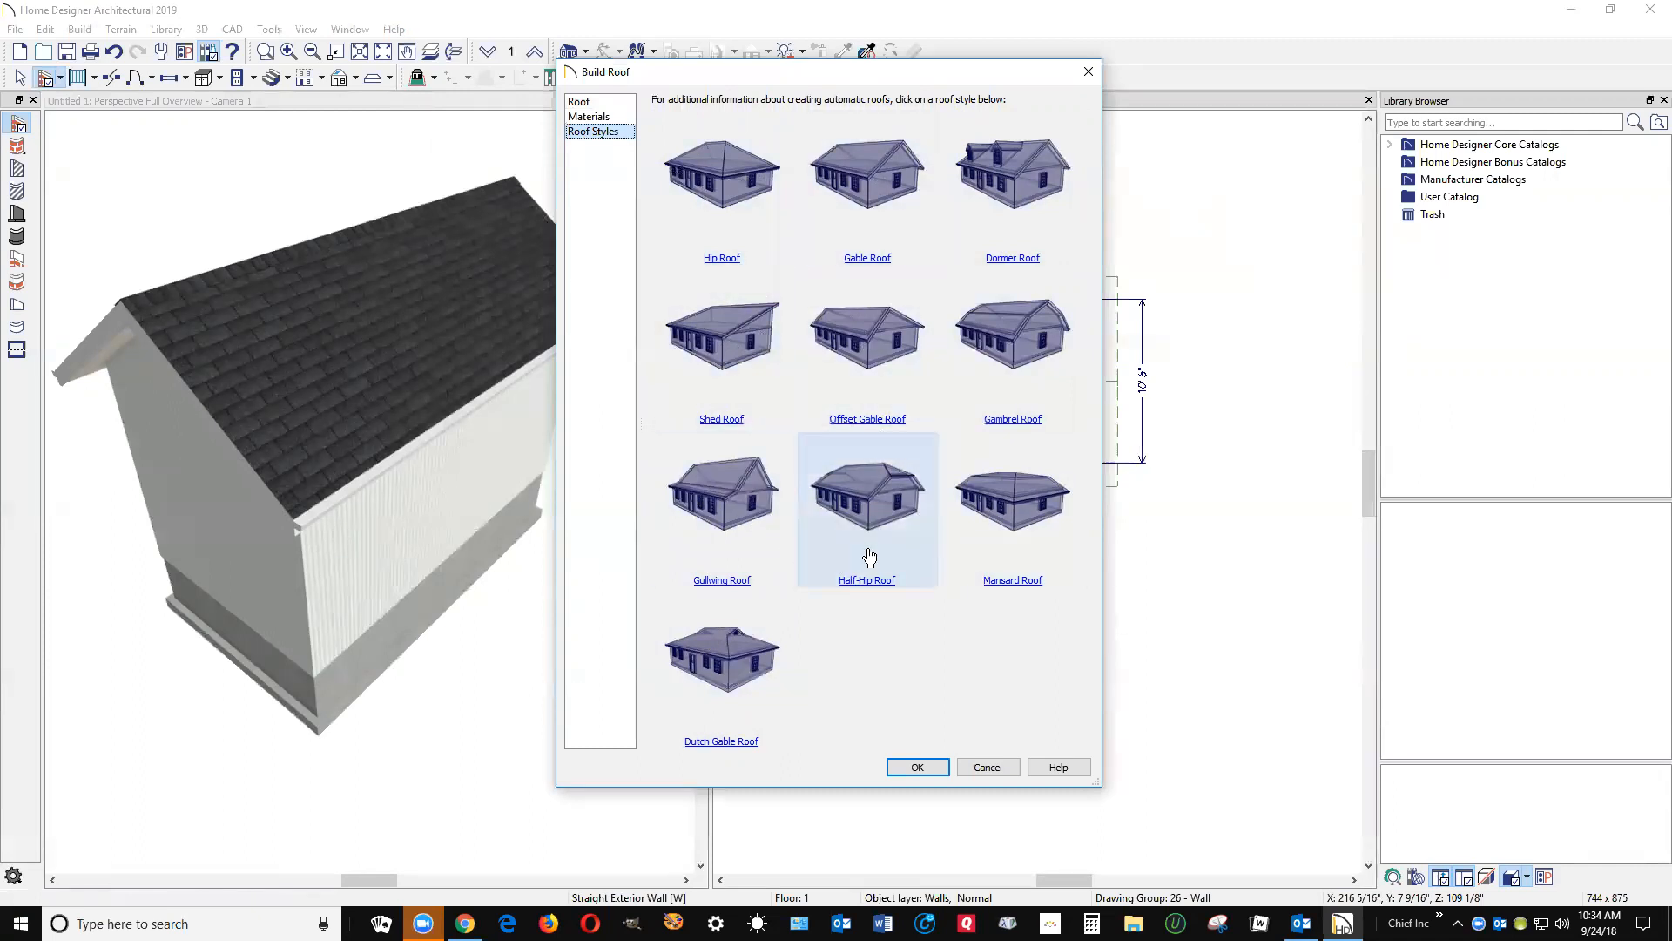
{"action": "left_click", "coordinate": [926, 766]}
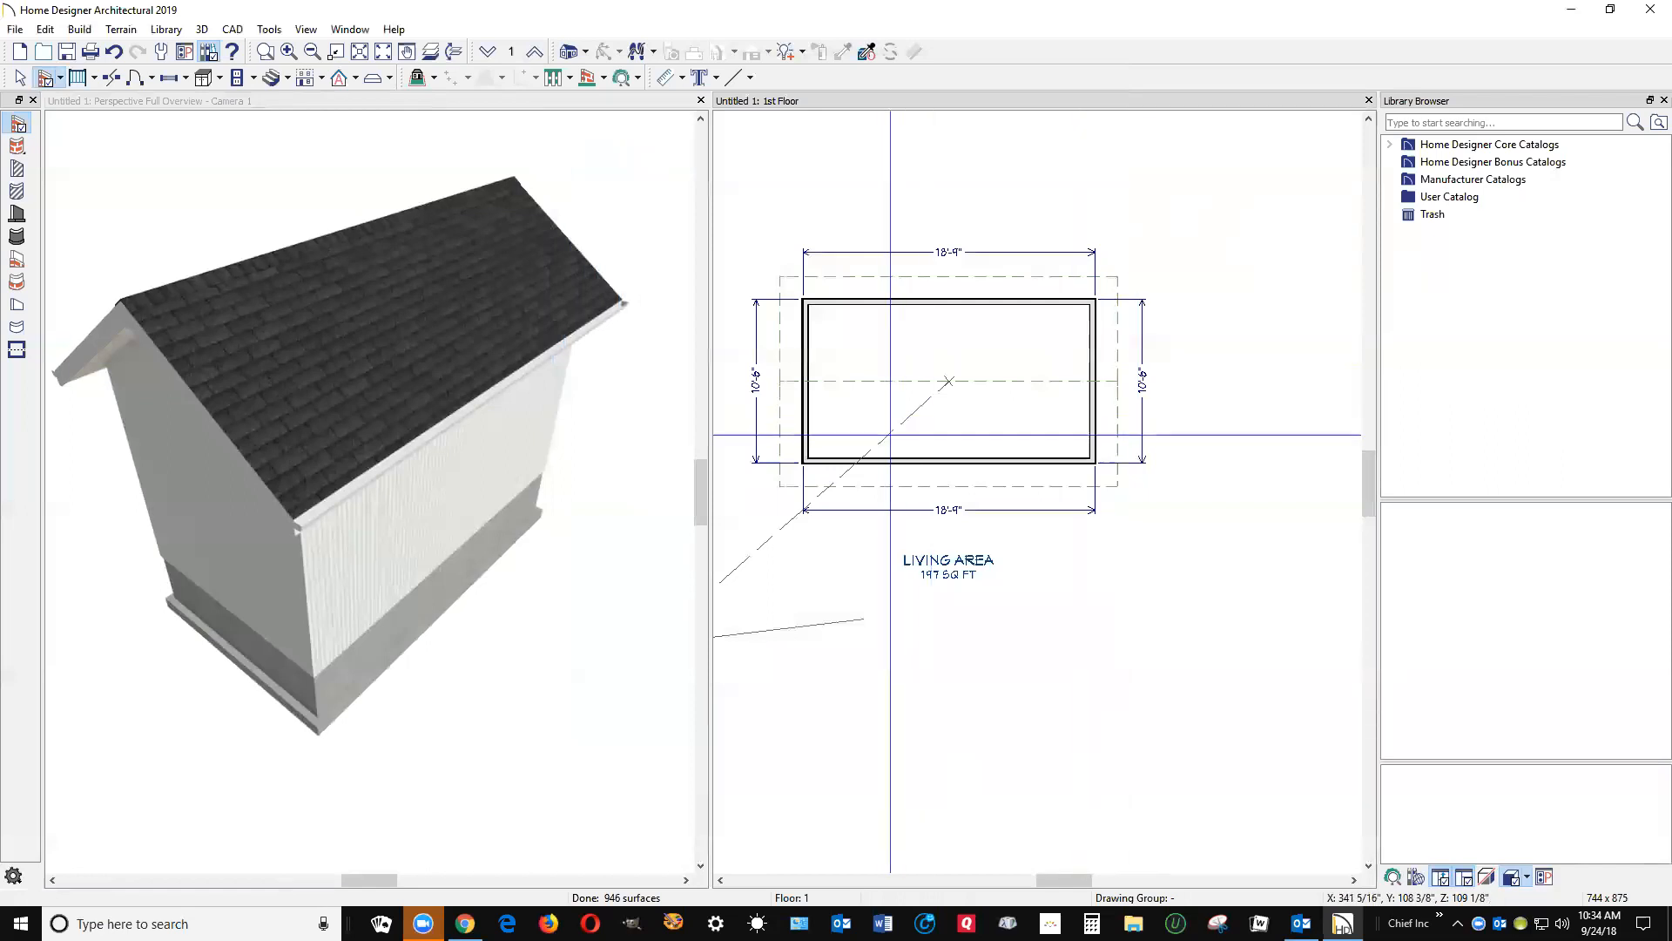
- Switch to Chrome to check the roof in the house photo, then return to Home Designer
{"action": "mouse_move", "coordinate": [465, 923]}
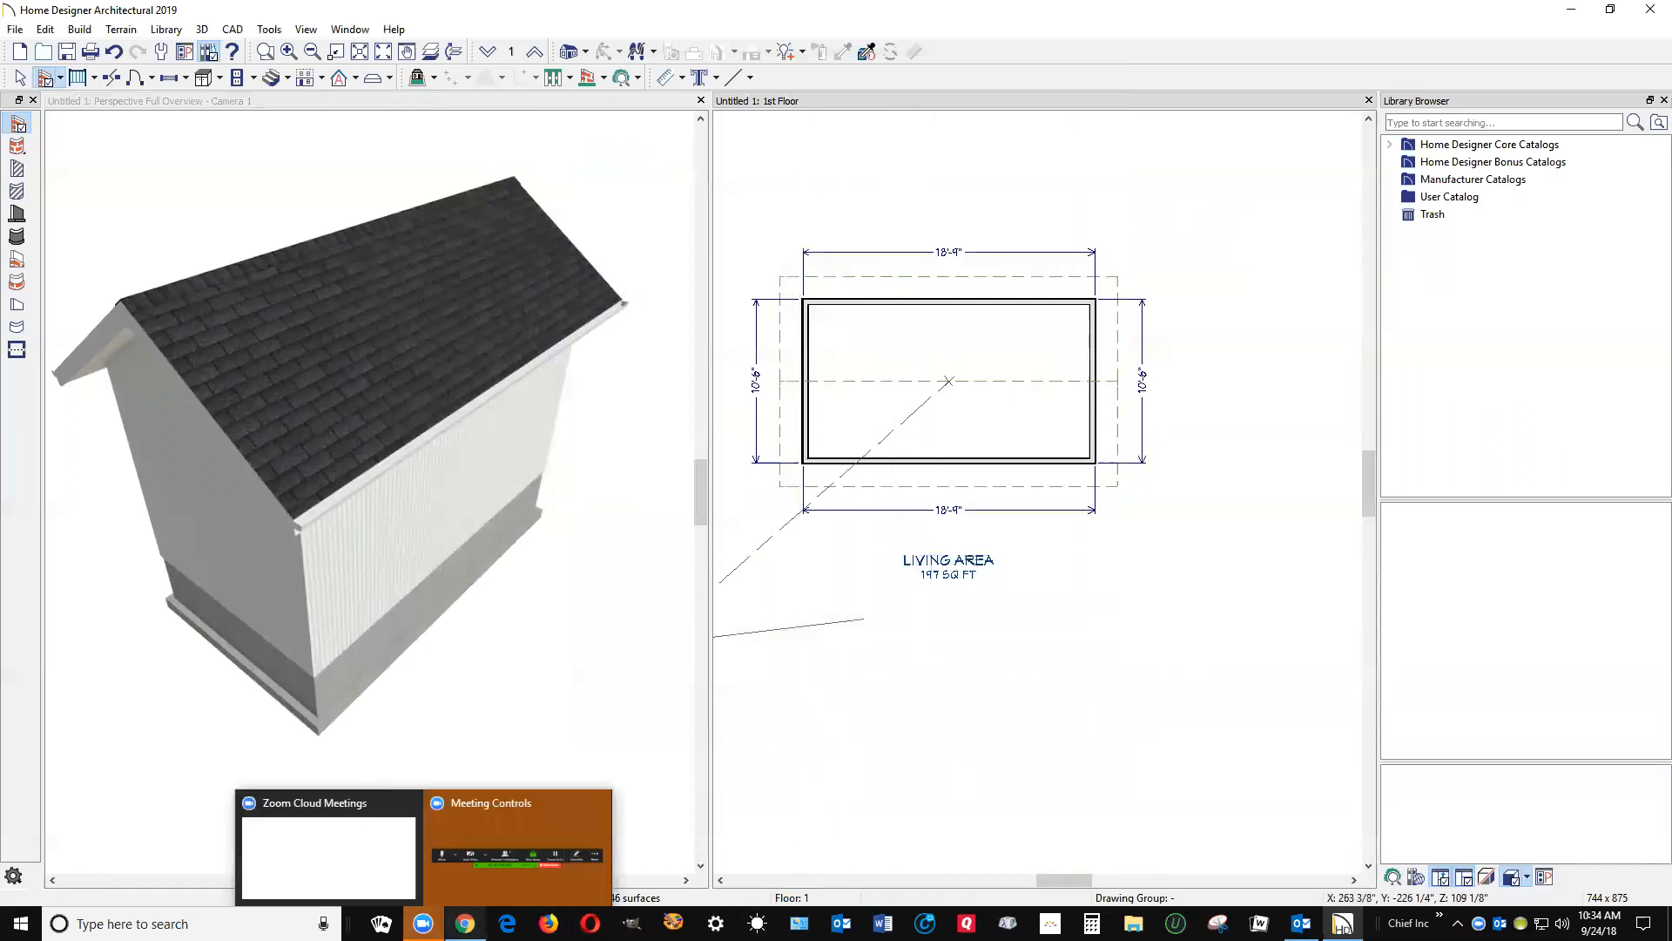
{"action": "left_click", "coordinate": [533, 832]}
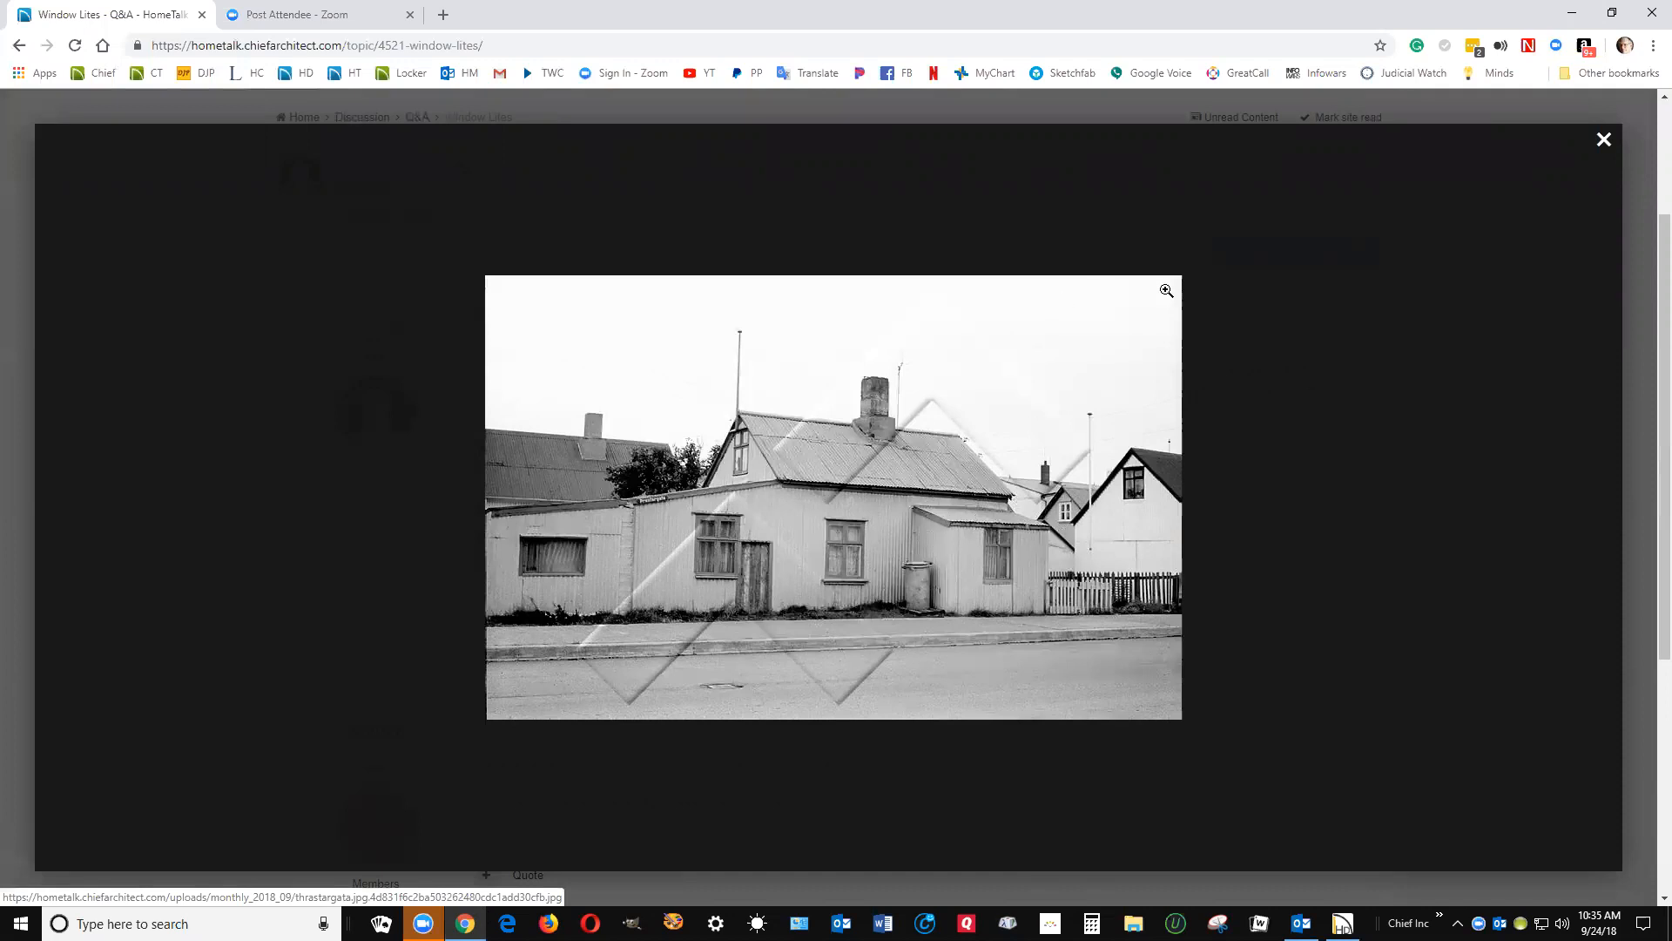
{"action": "left_click", "coordinate": [1570, 14]}
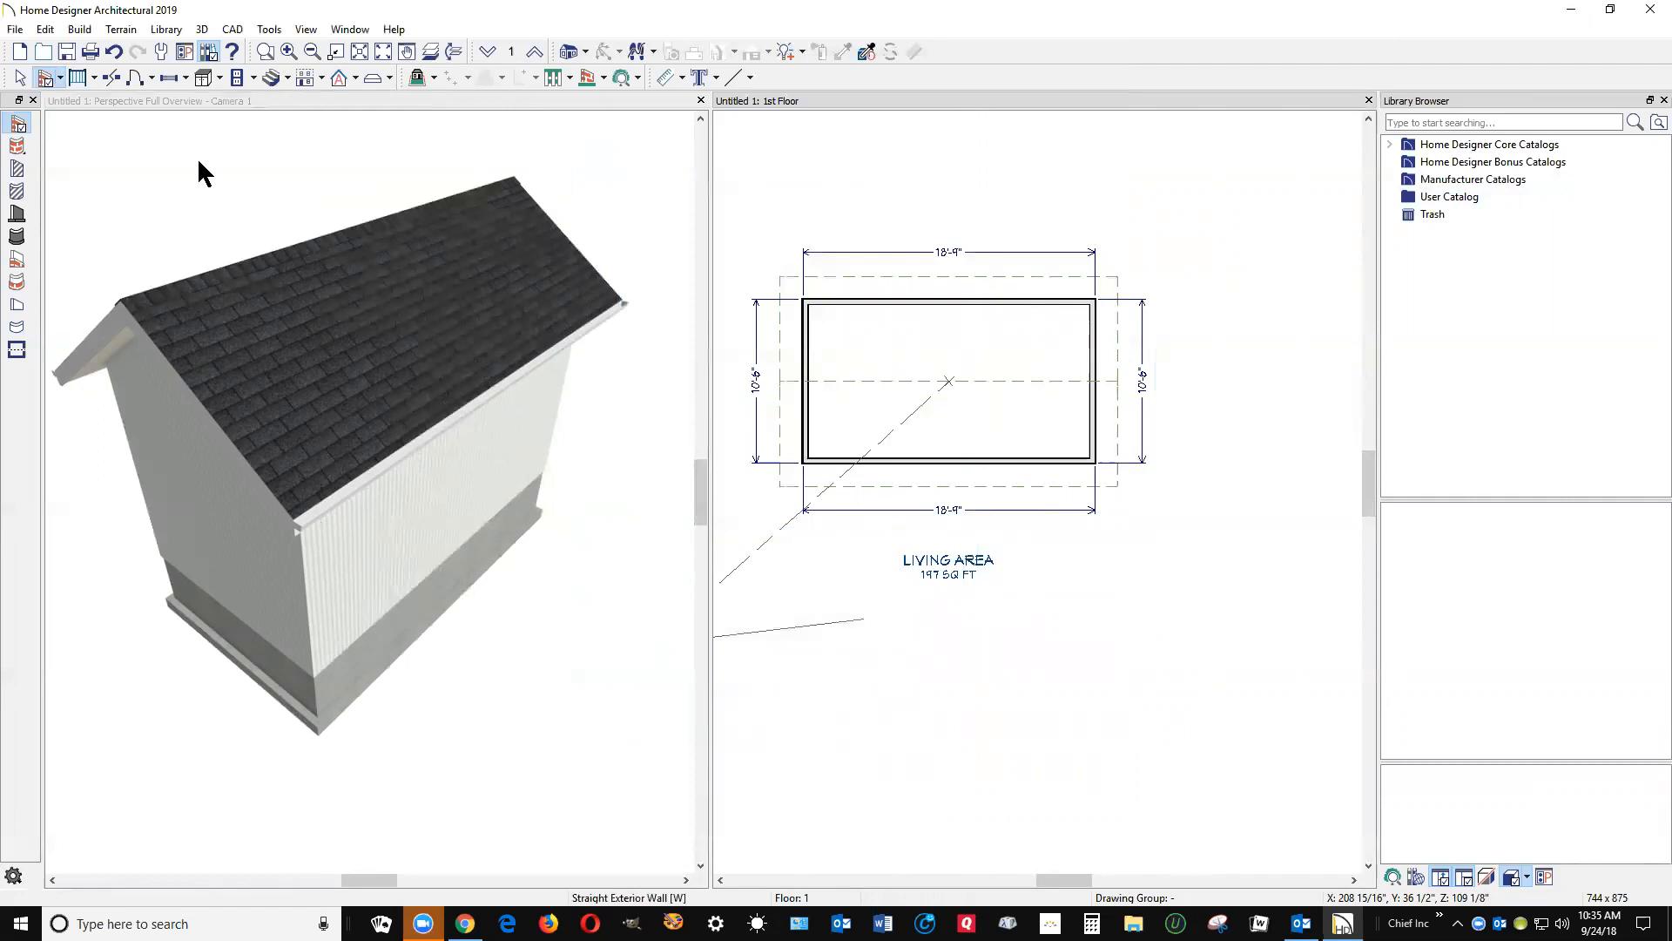
- Reopen the Build Roof settings and review the roof materials, roof styles and general specifications
{"action": "left_click", "coordinate": [338, 77]}
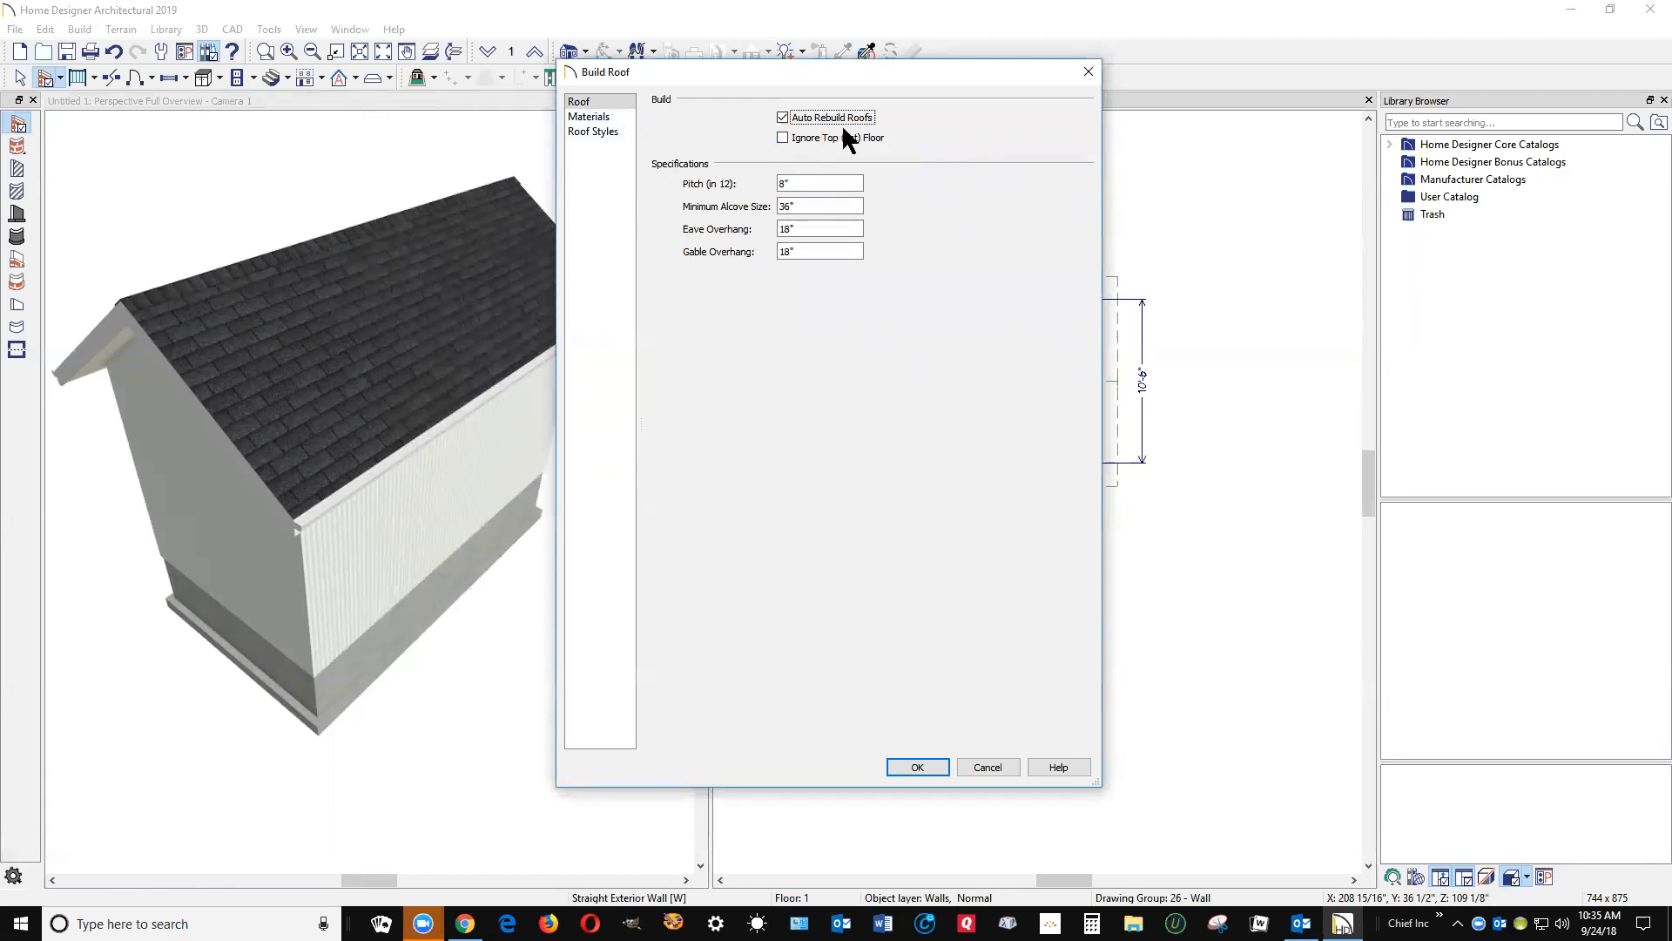
{"action": "left_click", "coordinate": [589, 117]}
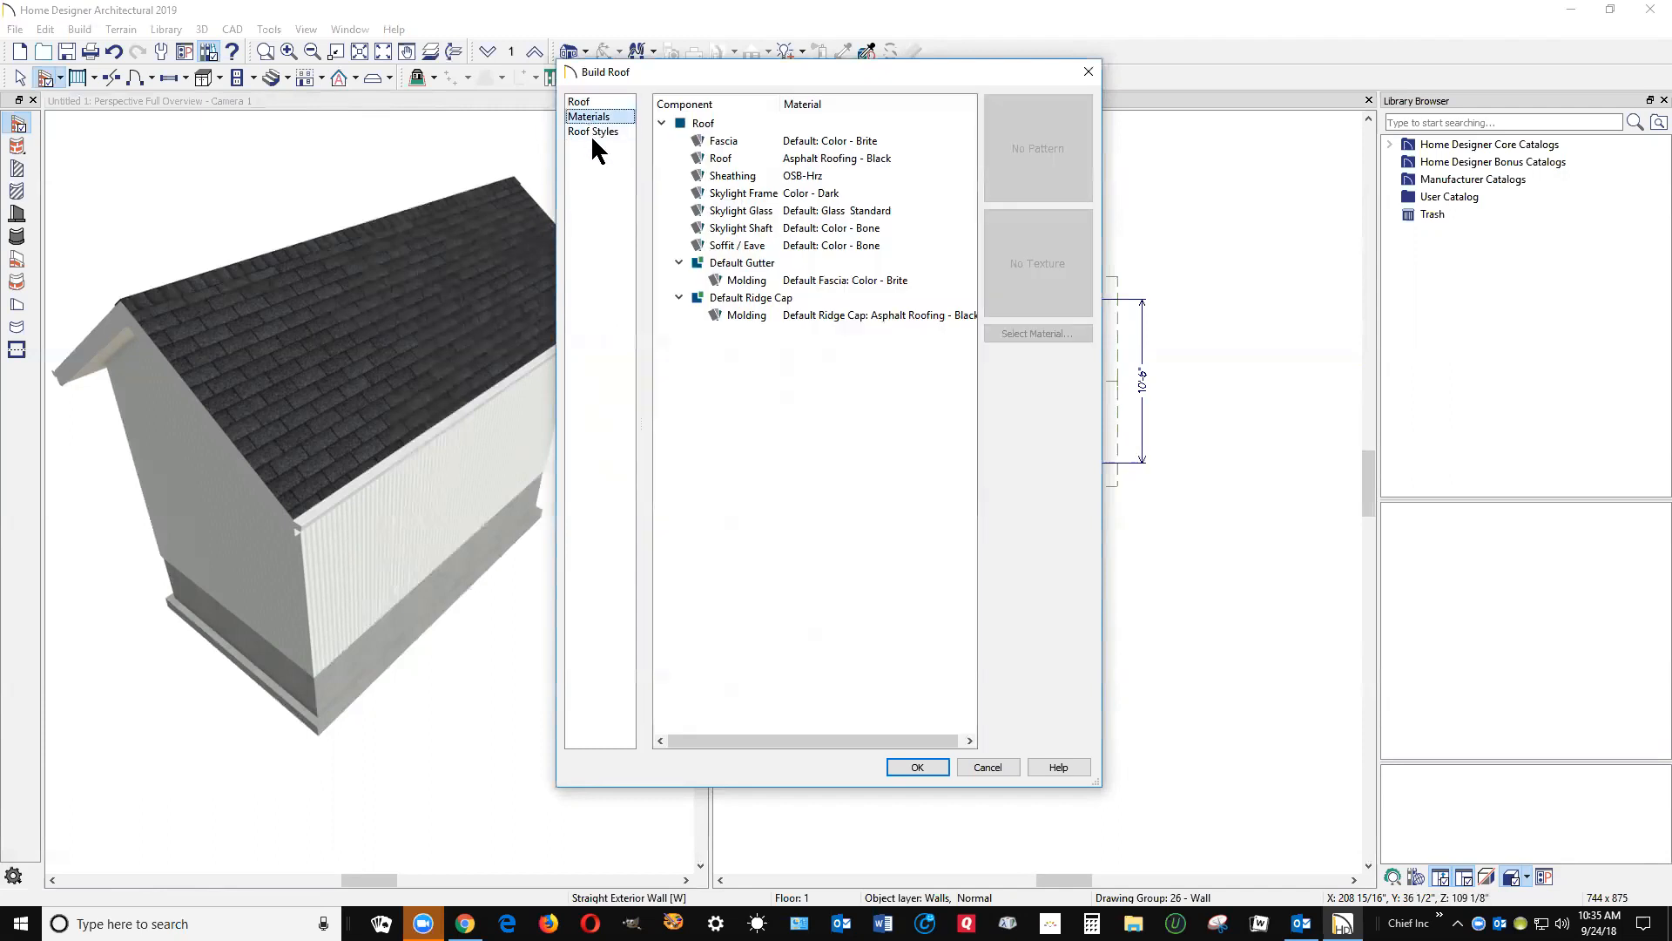
{"action": "left_click", "coordinate": [592, 131]}
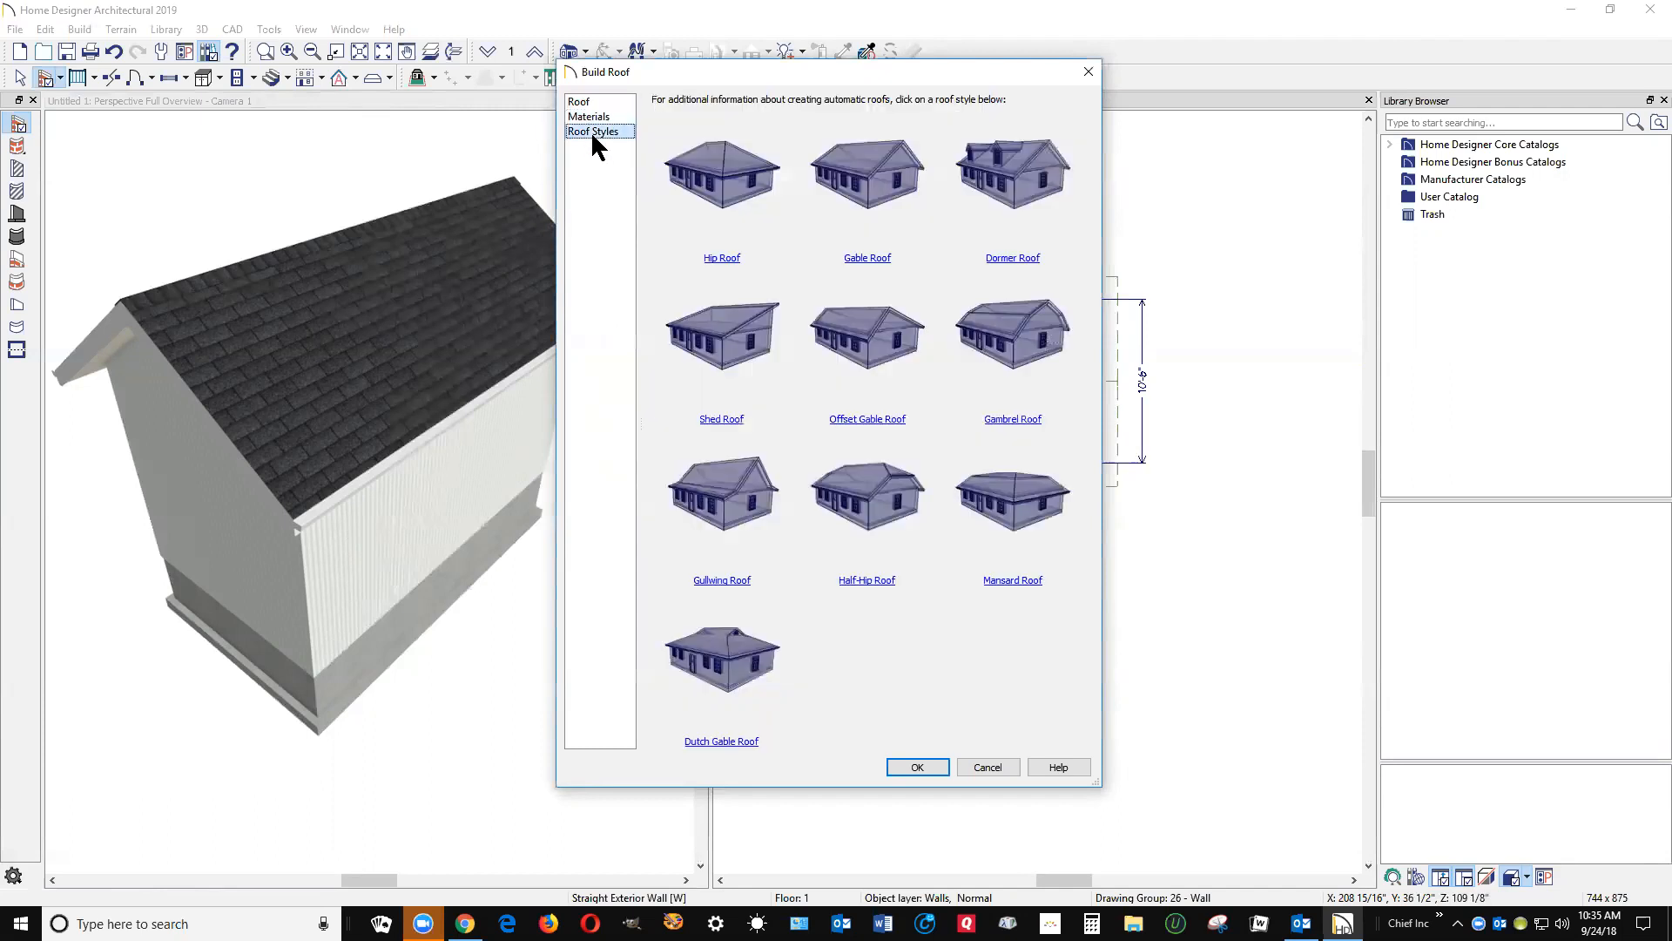
{"action": "left_click", "coordinate": [582, 102]}
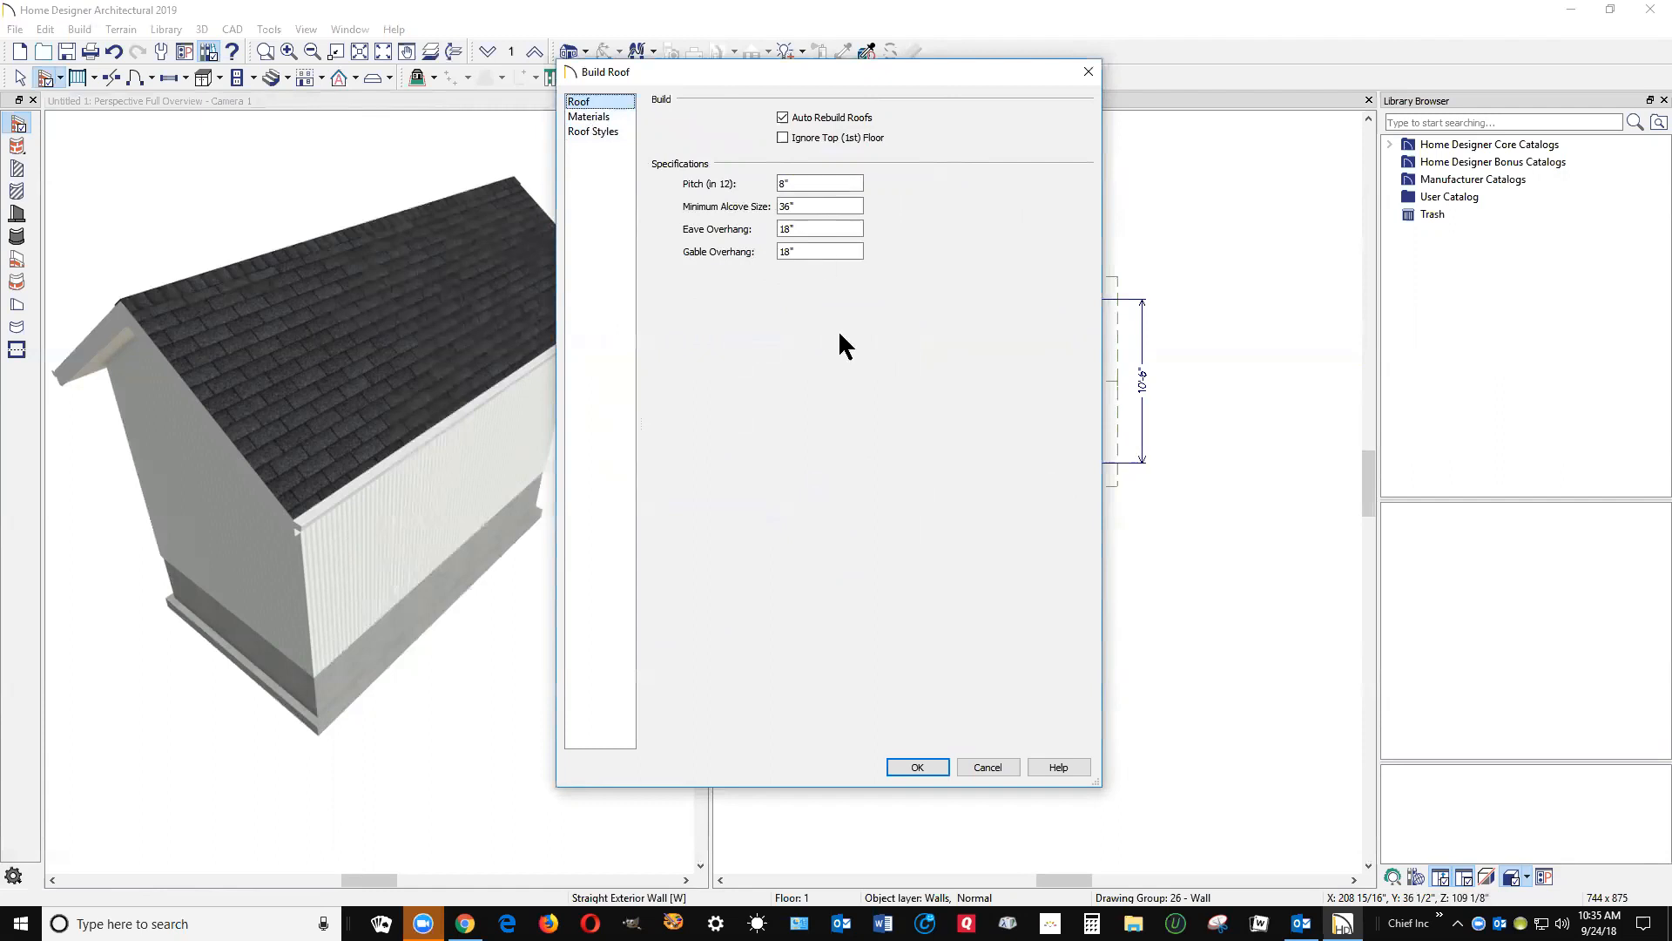
{"action": "mouse_move", "coordinate": [465, 923]}
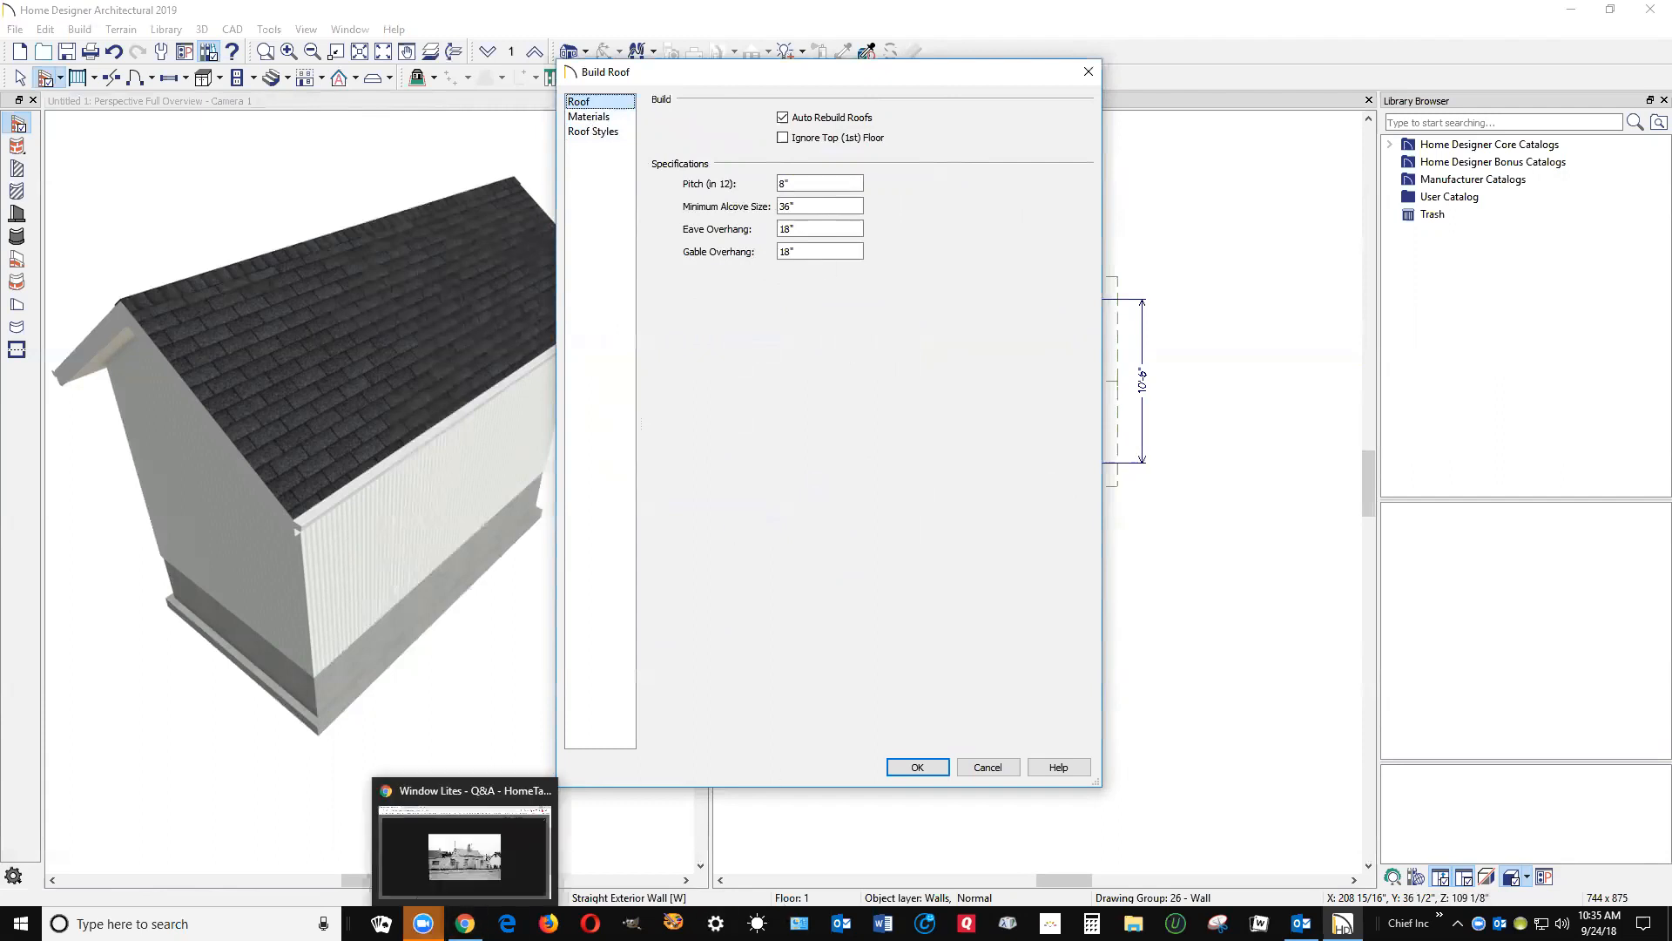
{"action": "left_click", "coordinate": [322, 832]}
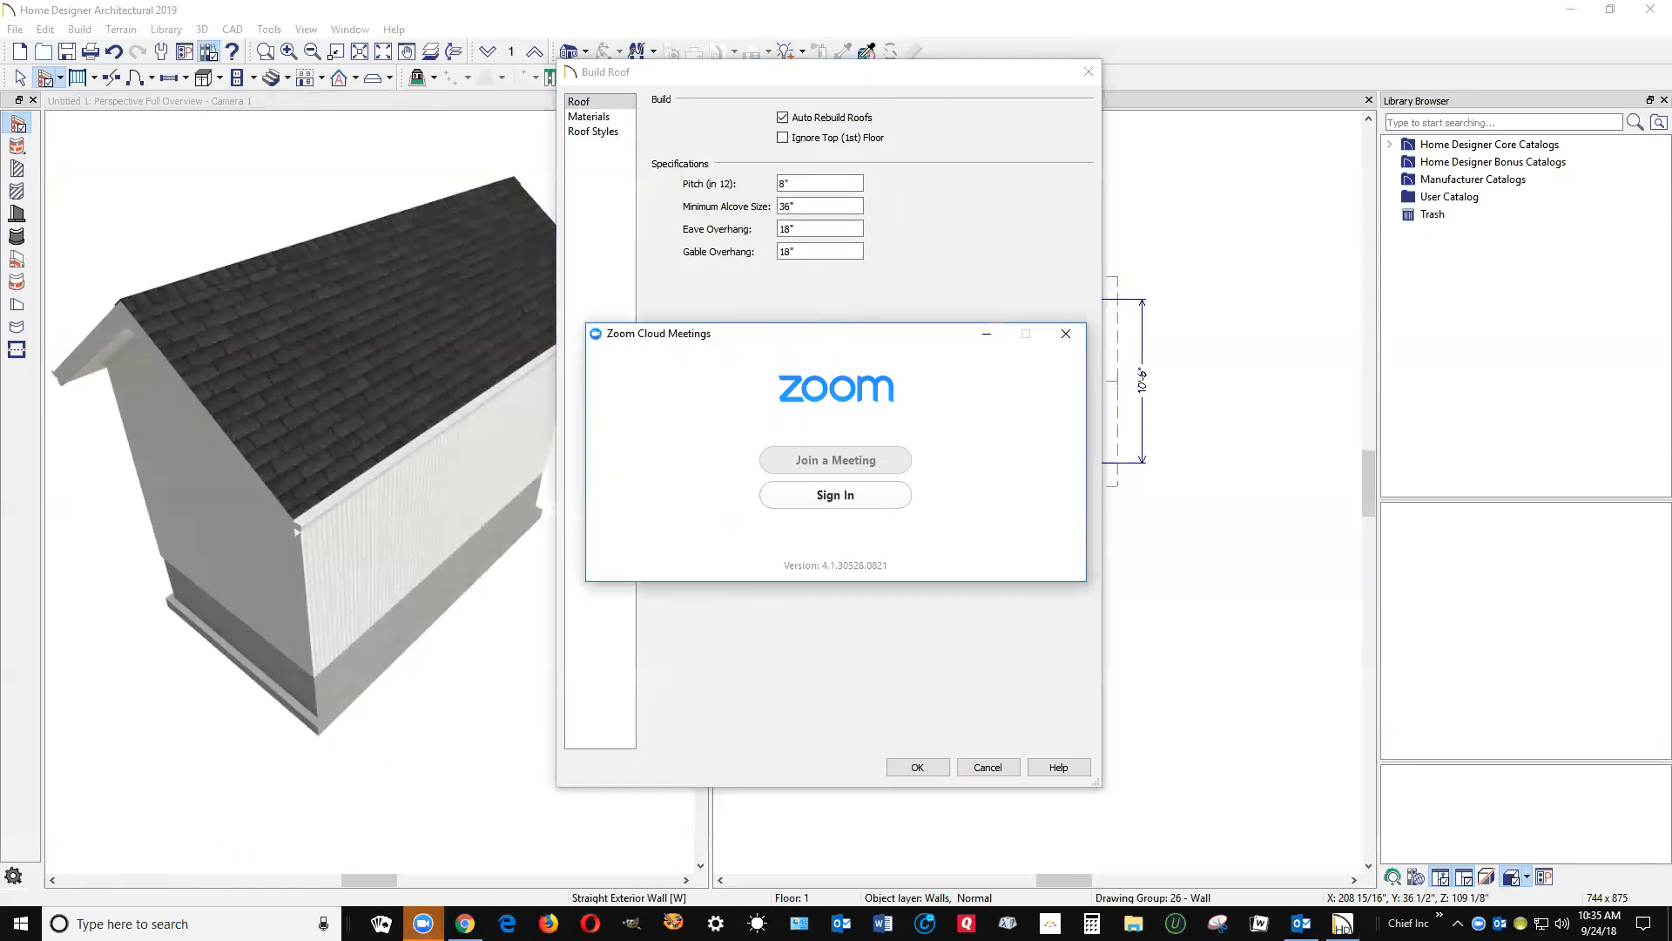
{"action": "mouse_move", "coordinate": [465, 923]}
{"action": "left_click", "coordinate": [492, 856]}
{"action": "left_click", "coordinate": [845, 495]}
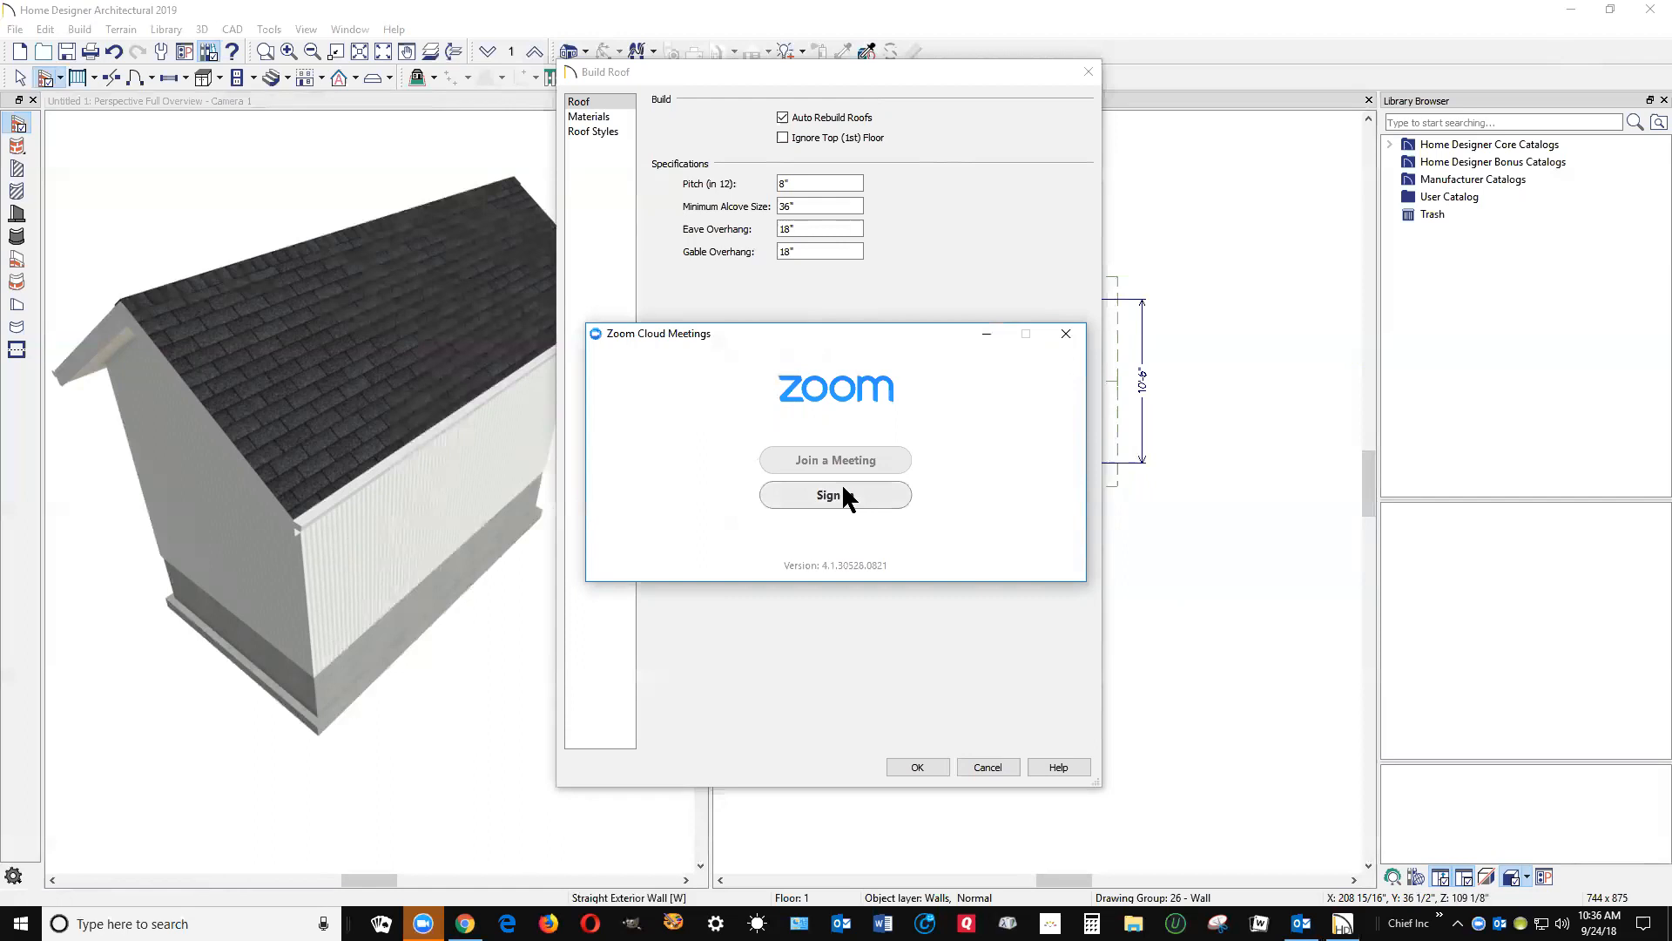
{"action": "left_click", "coordinate": [1064, 334]}
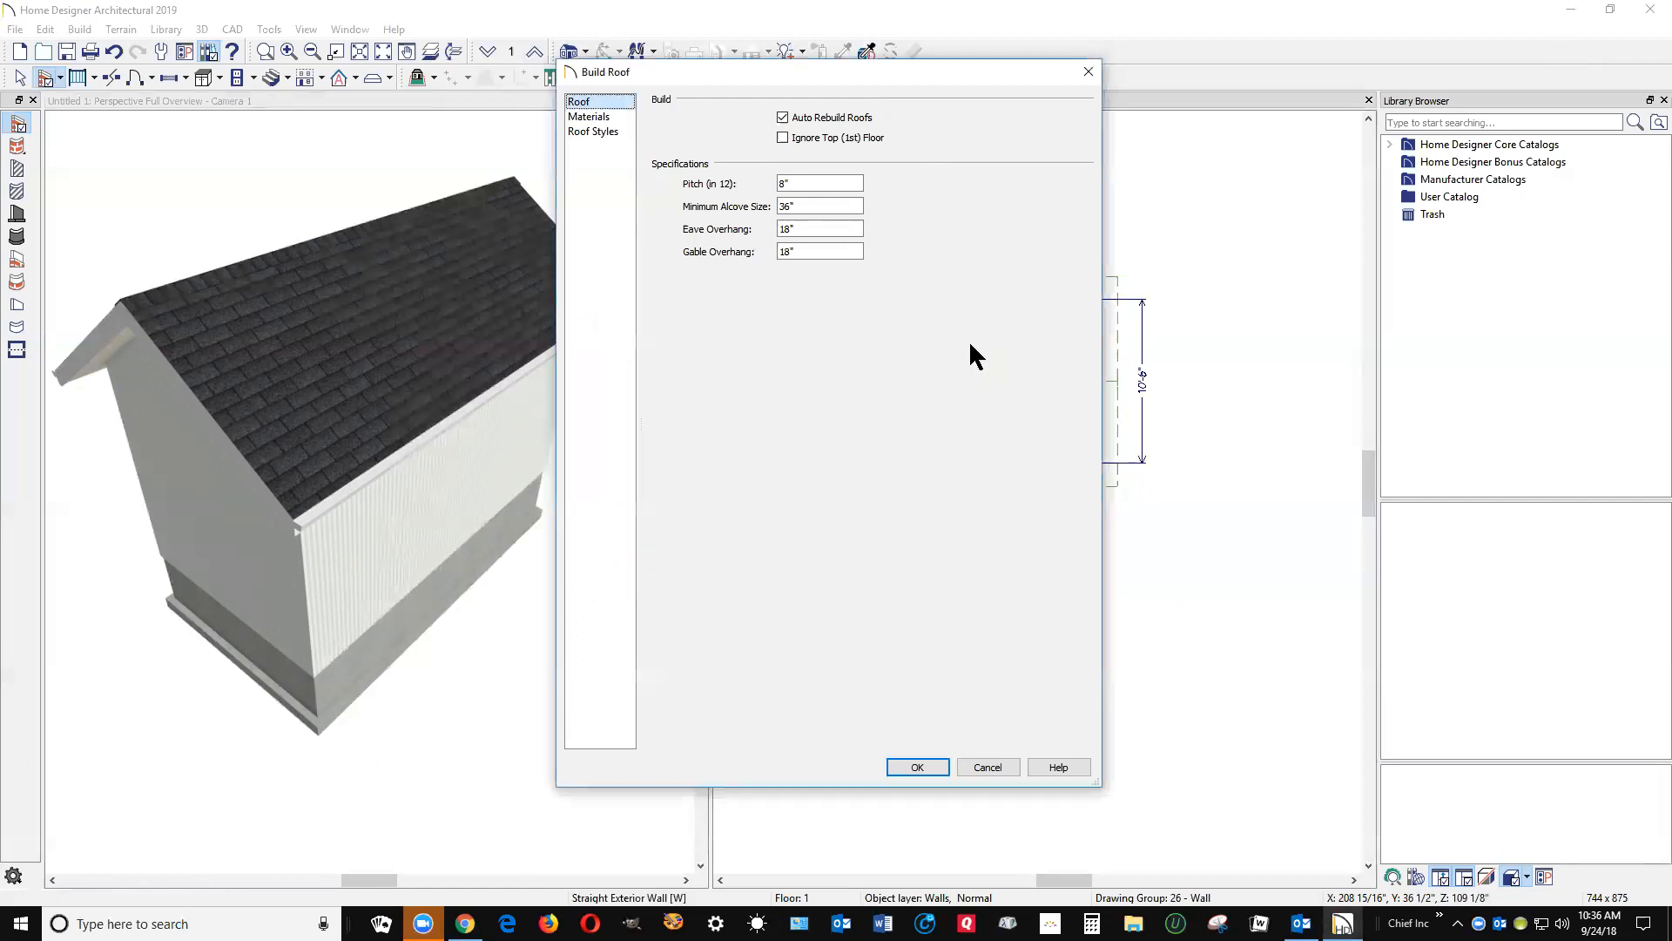
- Set both the gable overhang and the eave overhang to 8" and rebuild the roof
{"action": "left_click_drag", "start_coordinate": [799, 251], "coordinate": [663, 252]}
{"action": "type", "text": "8"}
{"action": "left_click_drag", "start_coordinate": [823, 231], "coordinate": [665, 225]}
{"action": "type", "text": "8"}
{"action": "key", "text": "Tab"}
{"action": "left_click", "coordinate": [814, 182]}
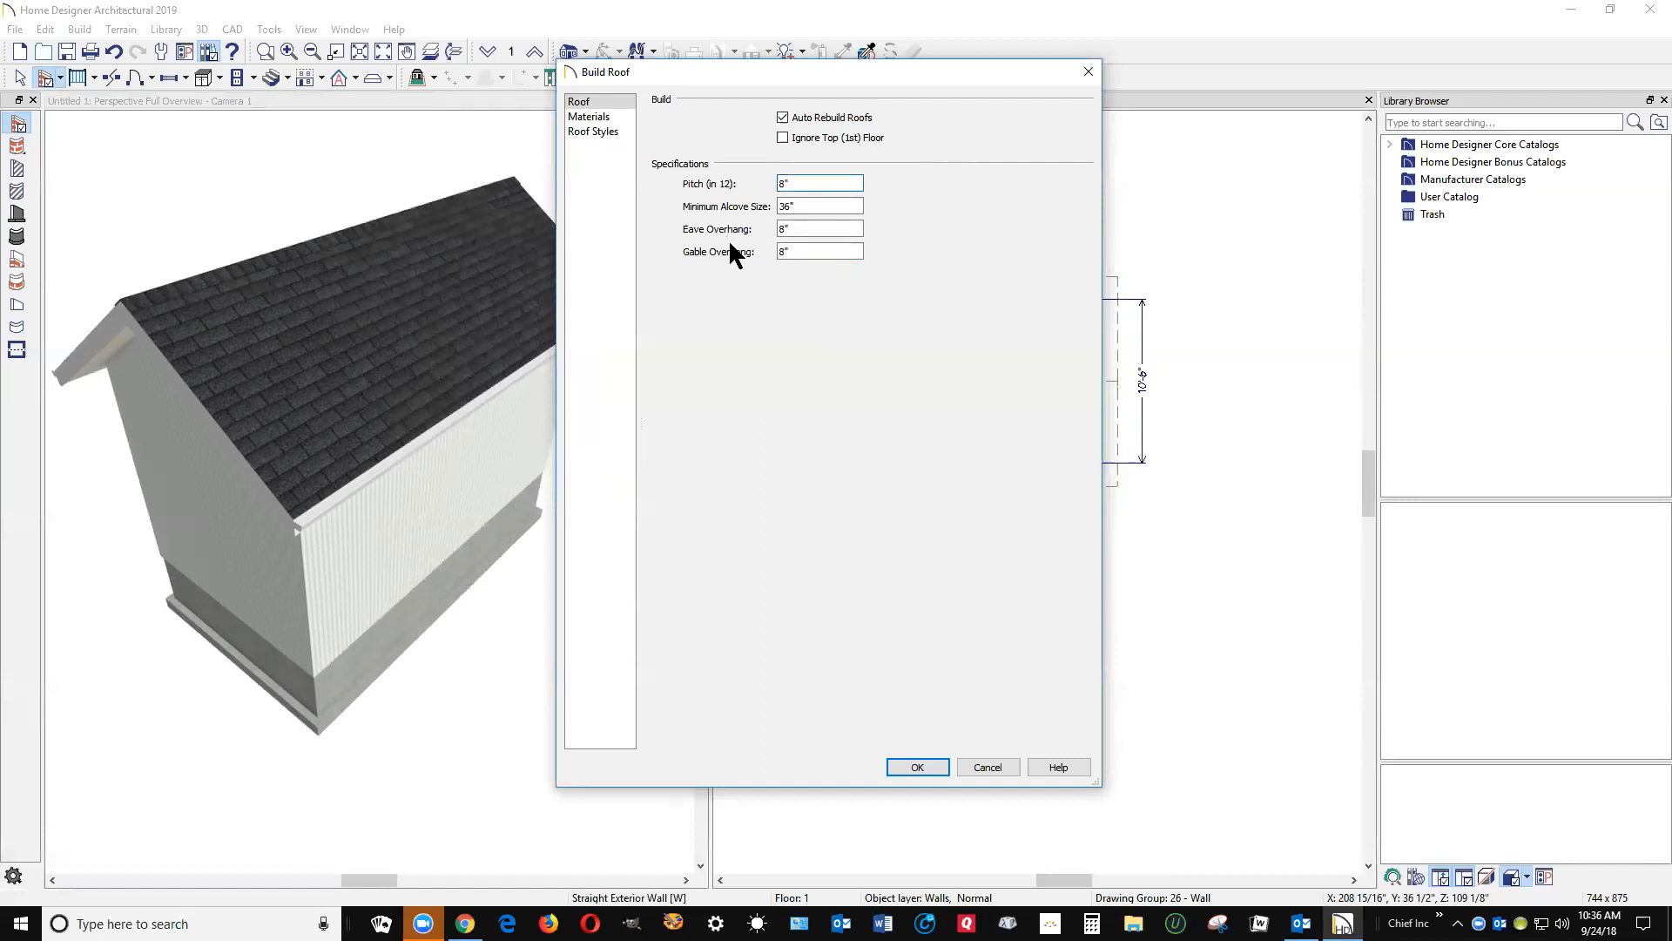
{"action": "left_click", "coordinate": [596, 116]}
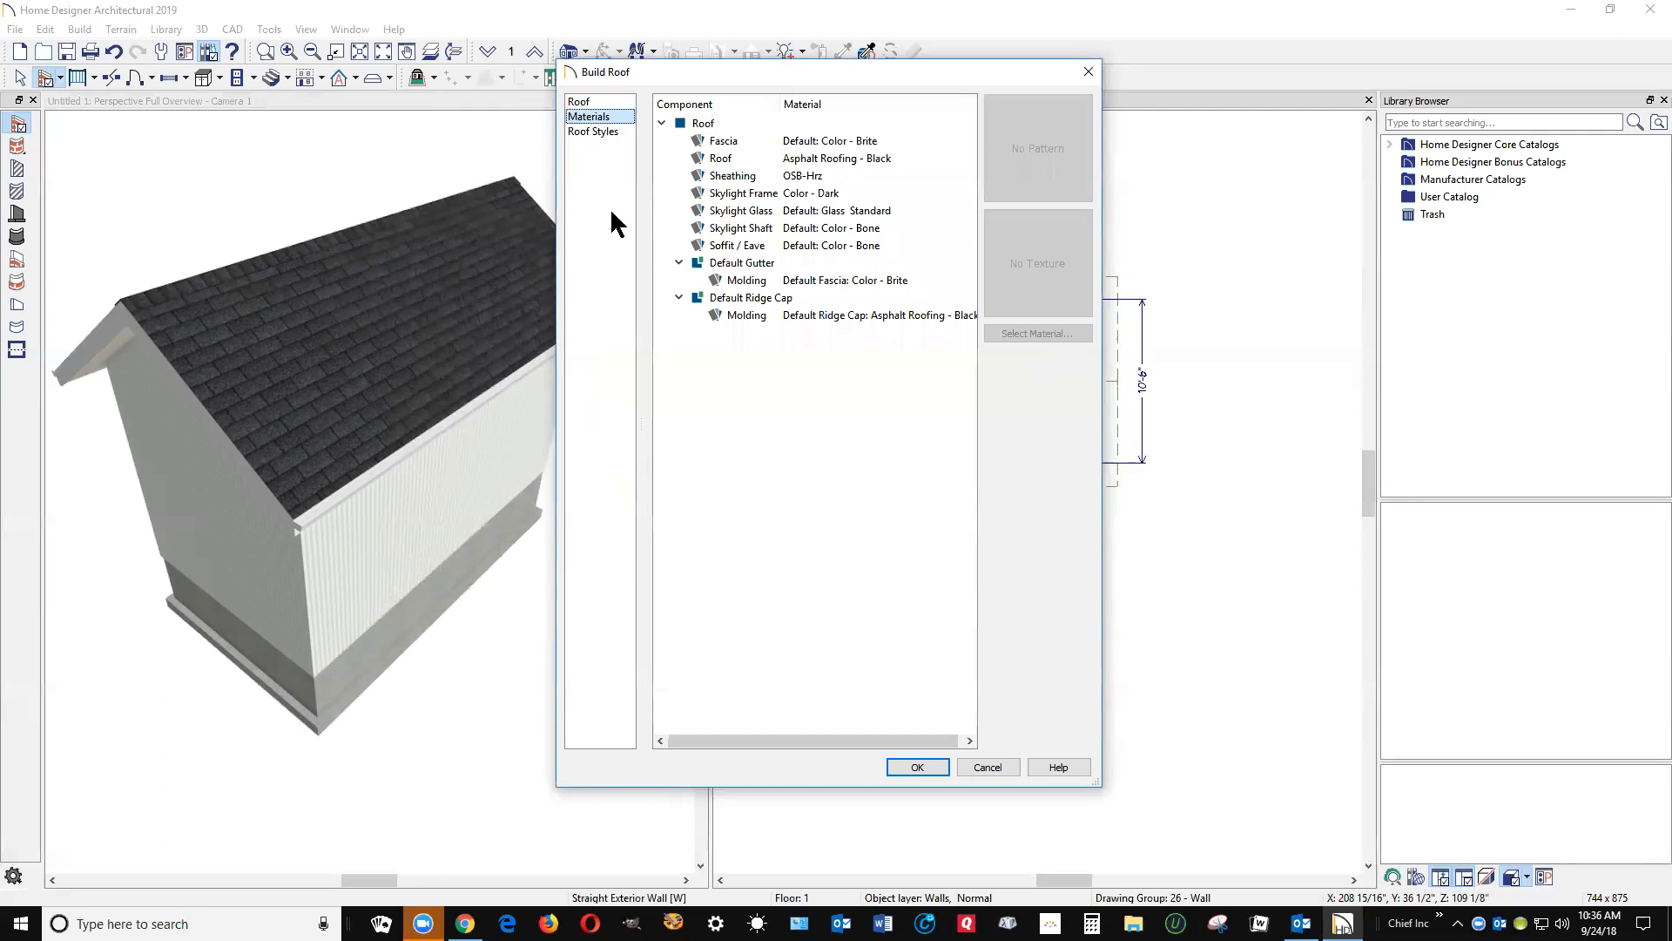
{"action": "left_click", "coordinate": [600, 130]}
{"action": "left_click", "coordinate": [596, 115]}
{"action": "left_click", "coordinate": [932, 765]}
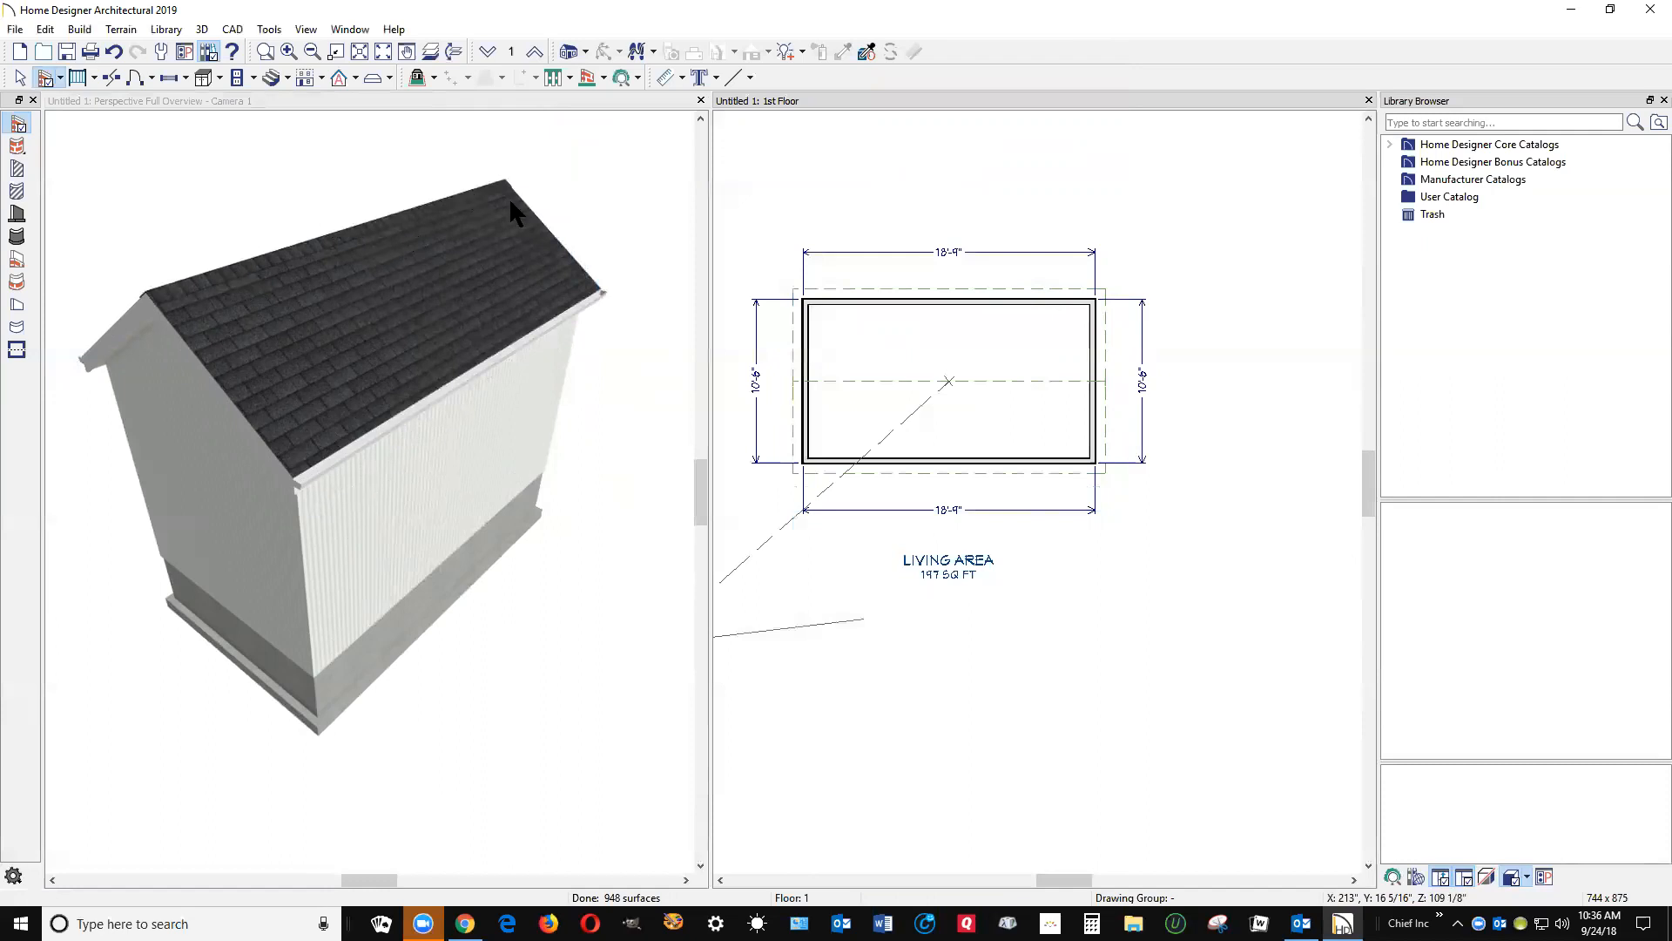
- Hide the "Roofs, Gutters" layer in the display options of the perspective overview
{"action": "left_click", "coordinate": [566, 162]}
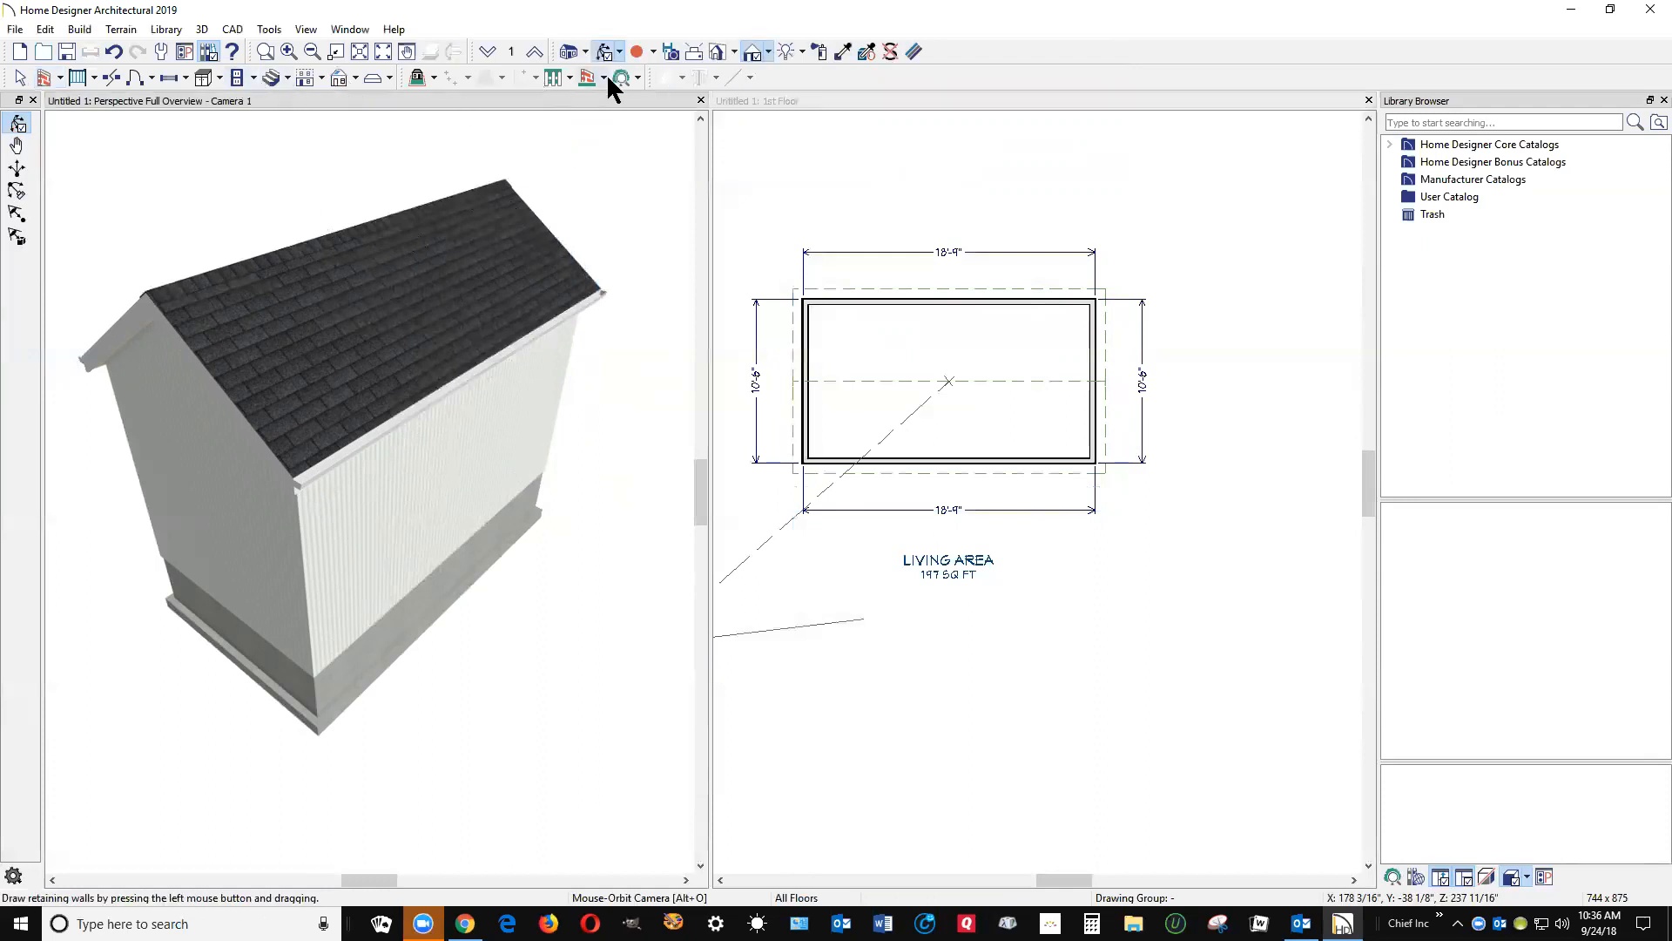
{"action": "left_click", "coordinate": [306, 29]}
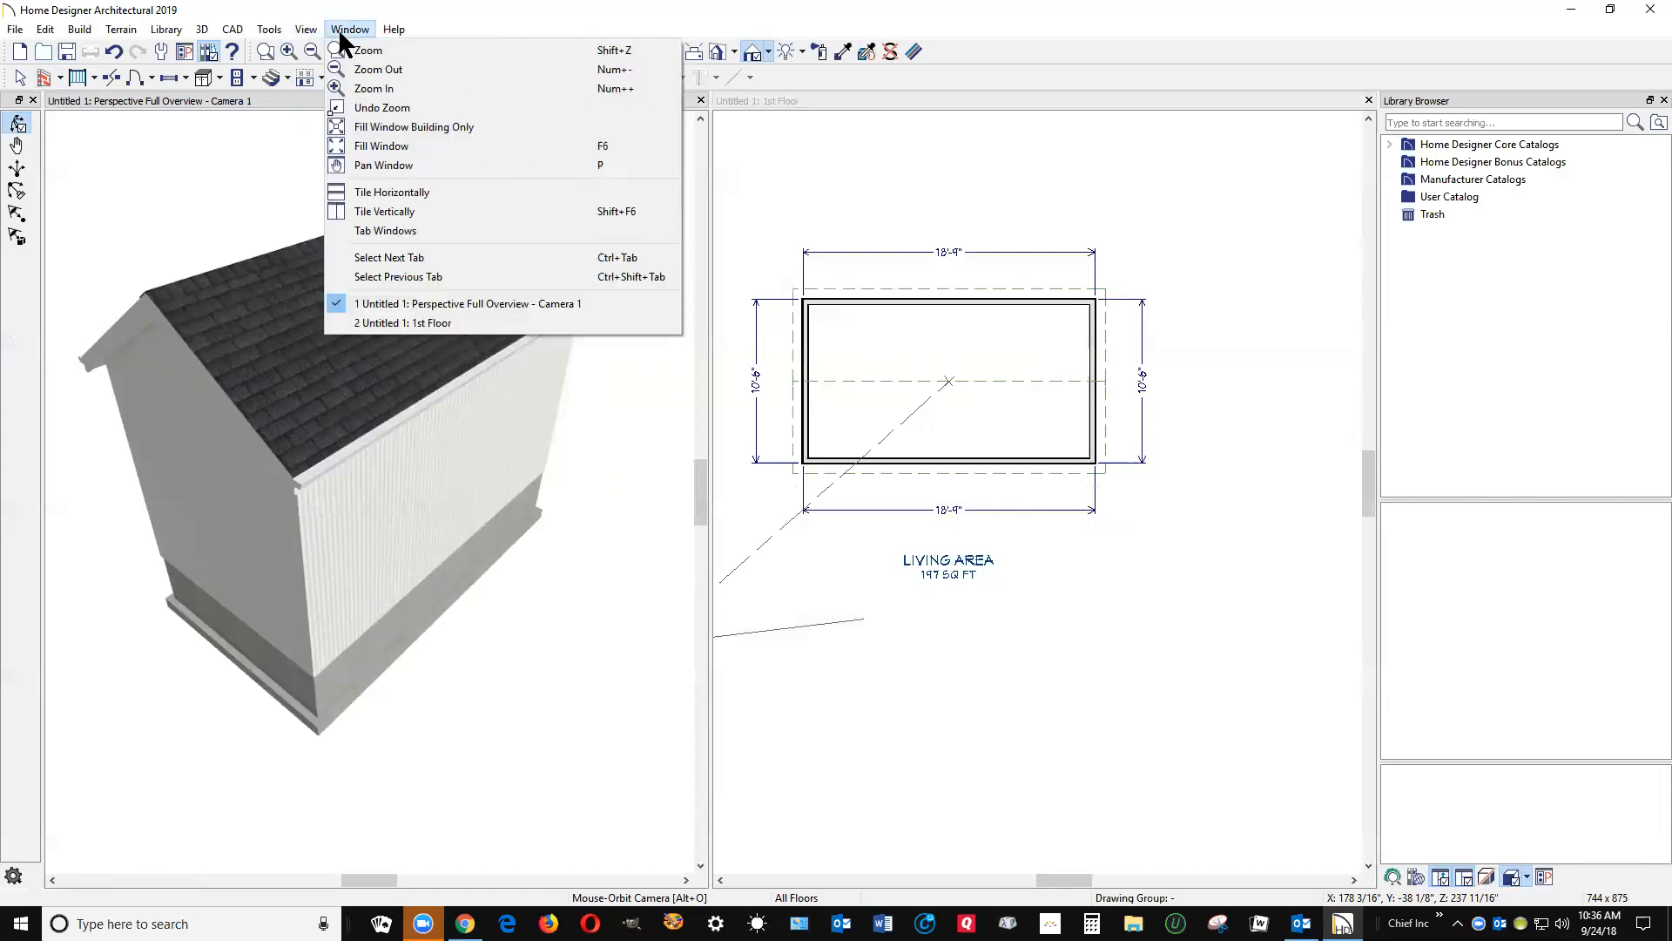
{"action": "mouse_move", "coordinate": [260, 33]}
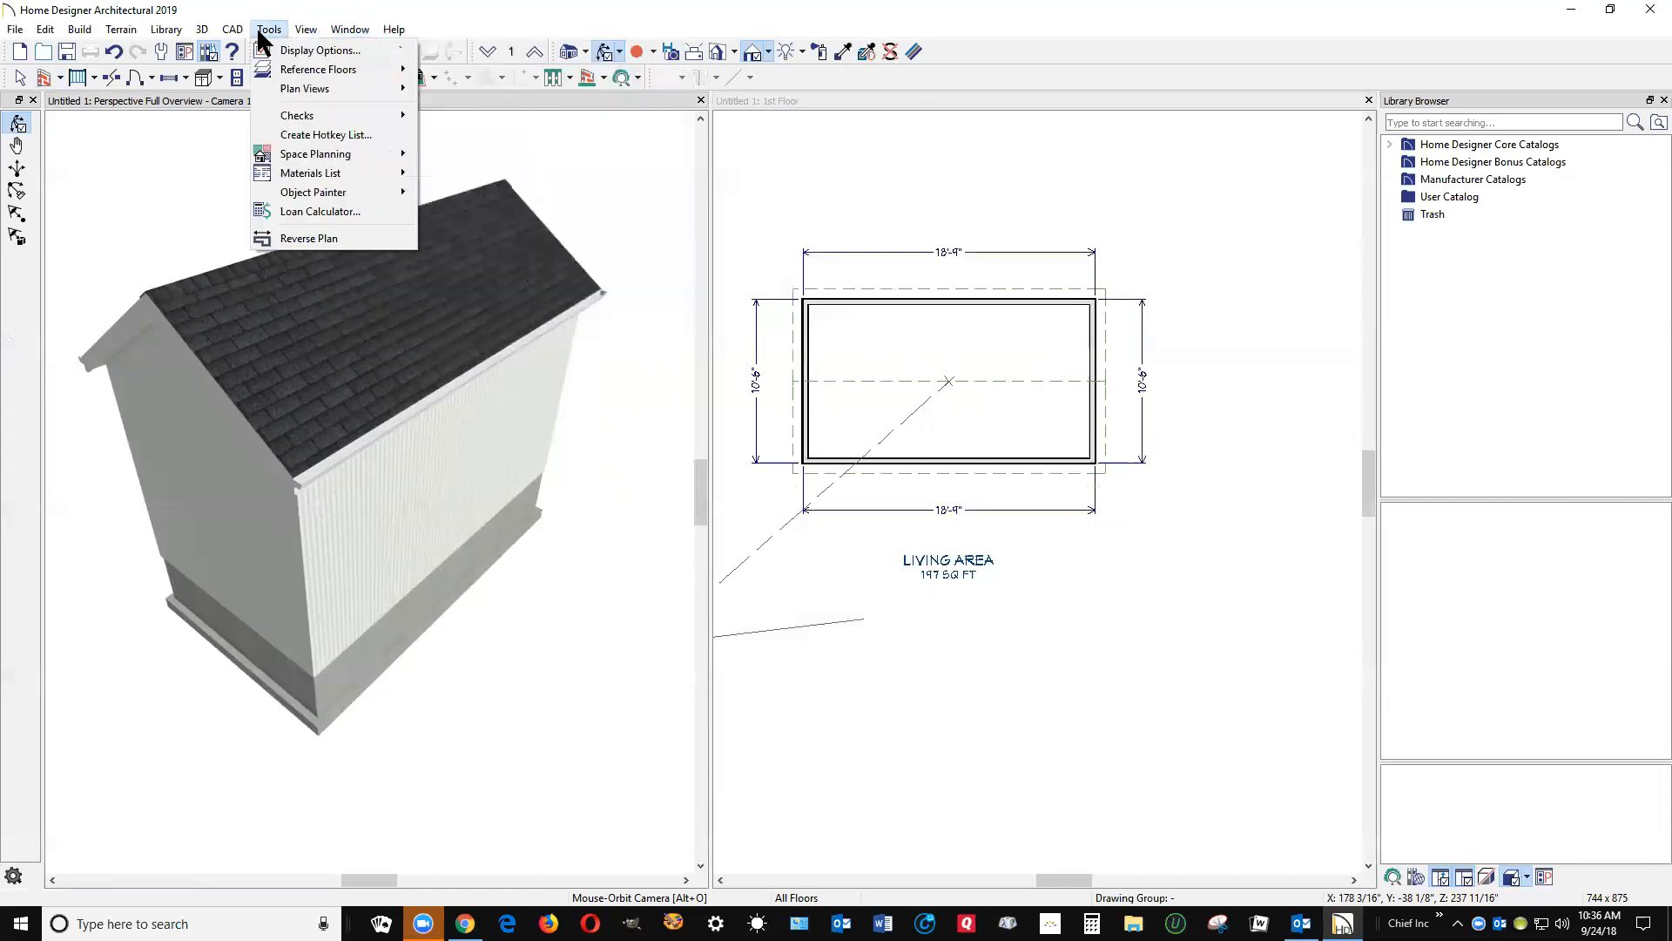
{"action": "left_click", "coordinate": [305, 51]}
{"action": "scroll", "coordinate": [810, 392], "scroll_direction": "down", "scroll_amount": 3}
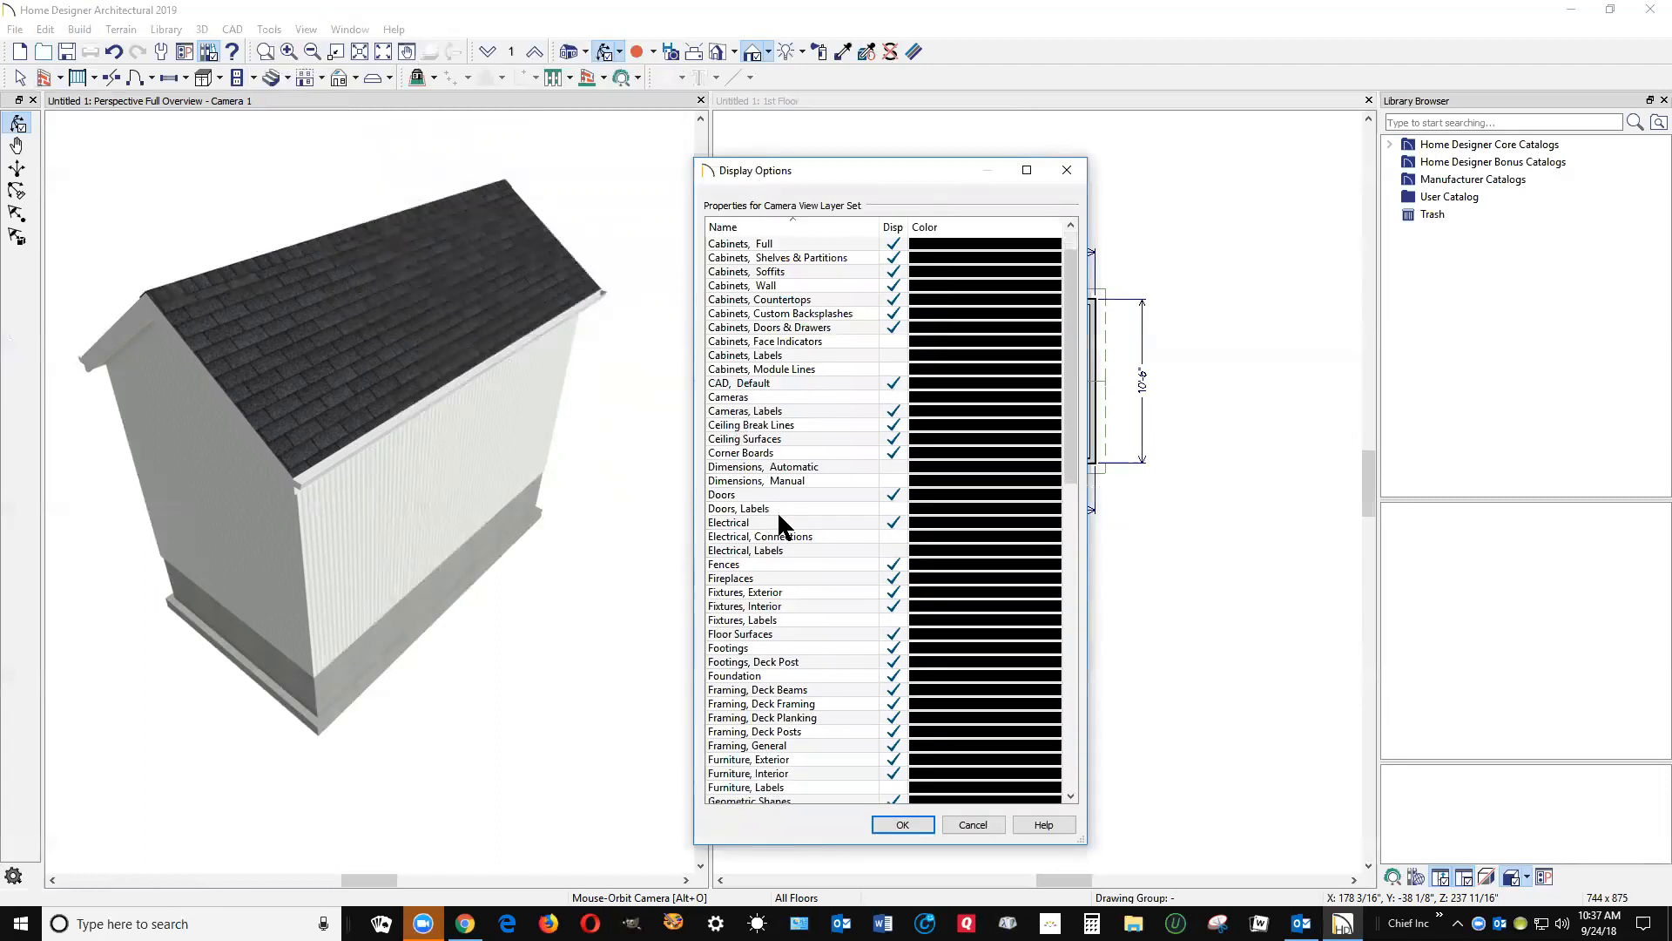
{"action": "scroll", "coordinate": [781, 525], "scroll_direction": "down", "scroll_amount": 18}
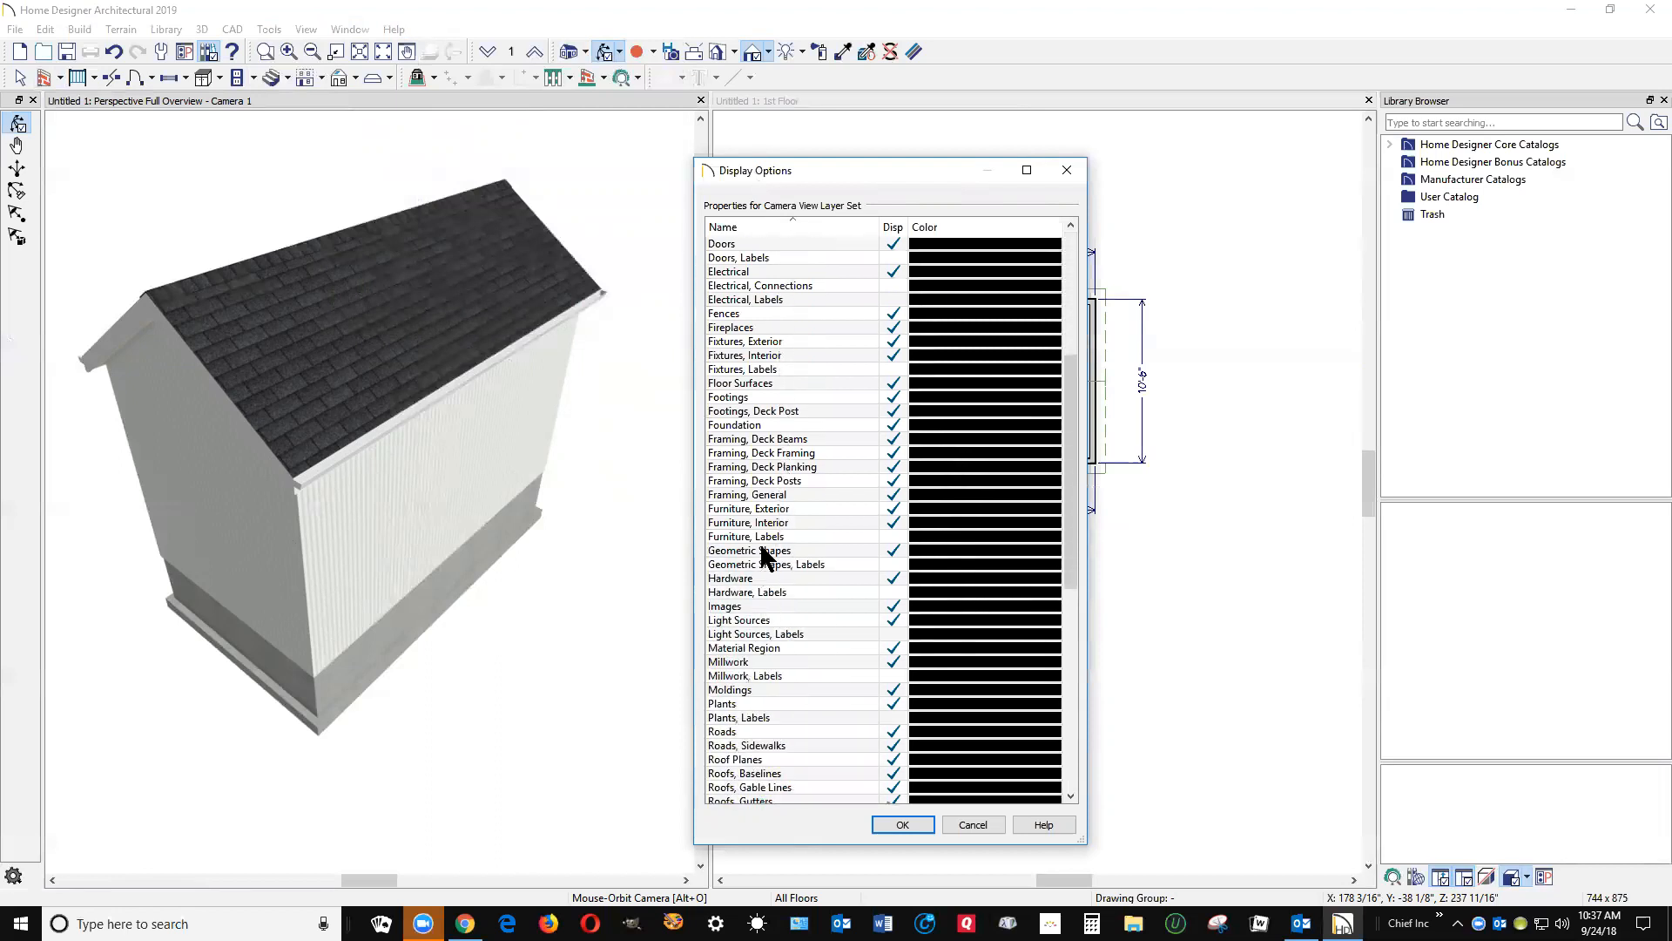
{"action": "scroll", "coordinate": [781, 592], "scroll_direction": "down", "scroll_amount": 5}
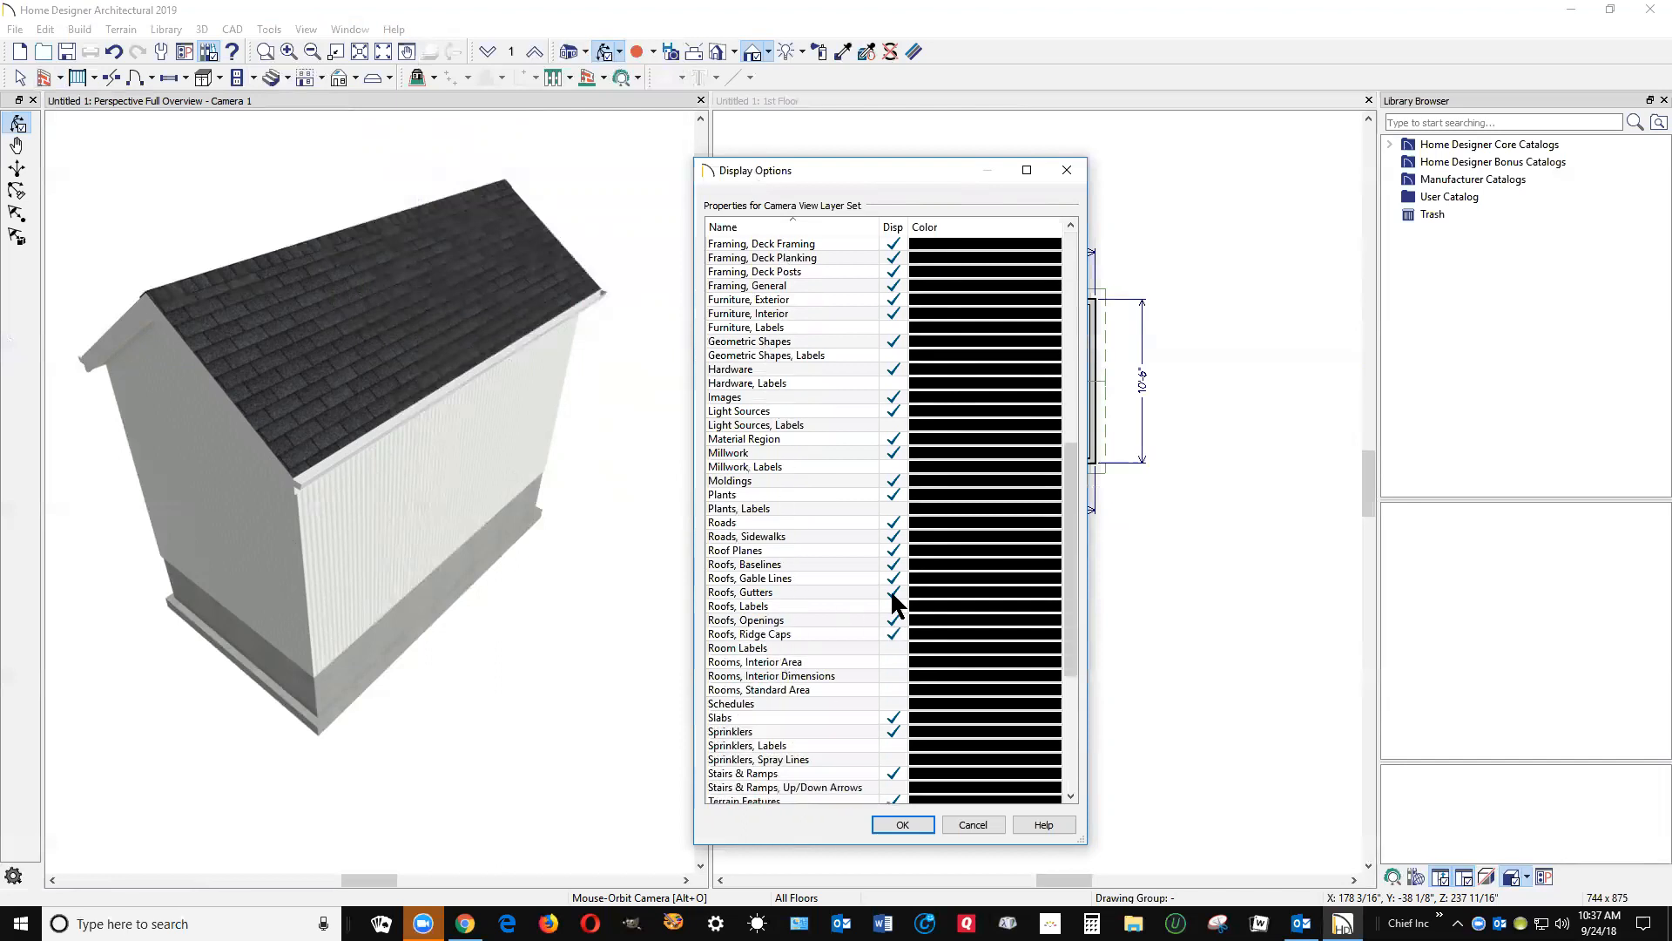
{"action": "left_click", "coordinate": [893, 592]}
{"action": "left_click", "coordinate": [903, 824]}
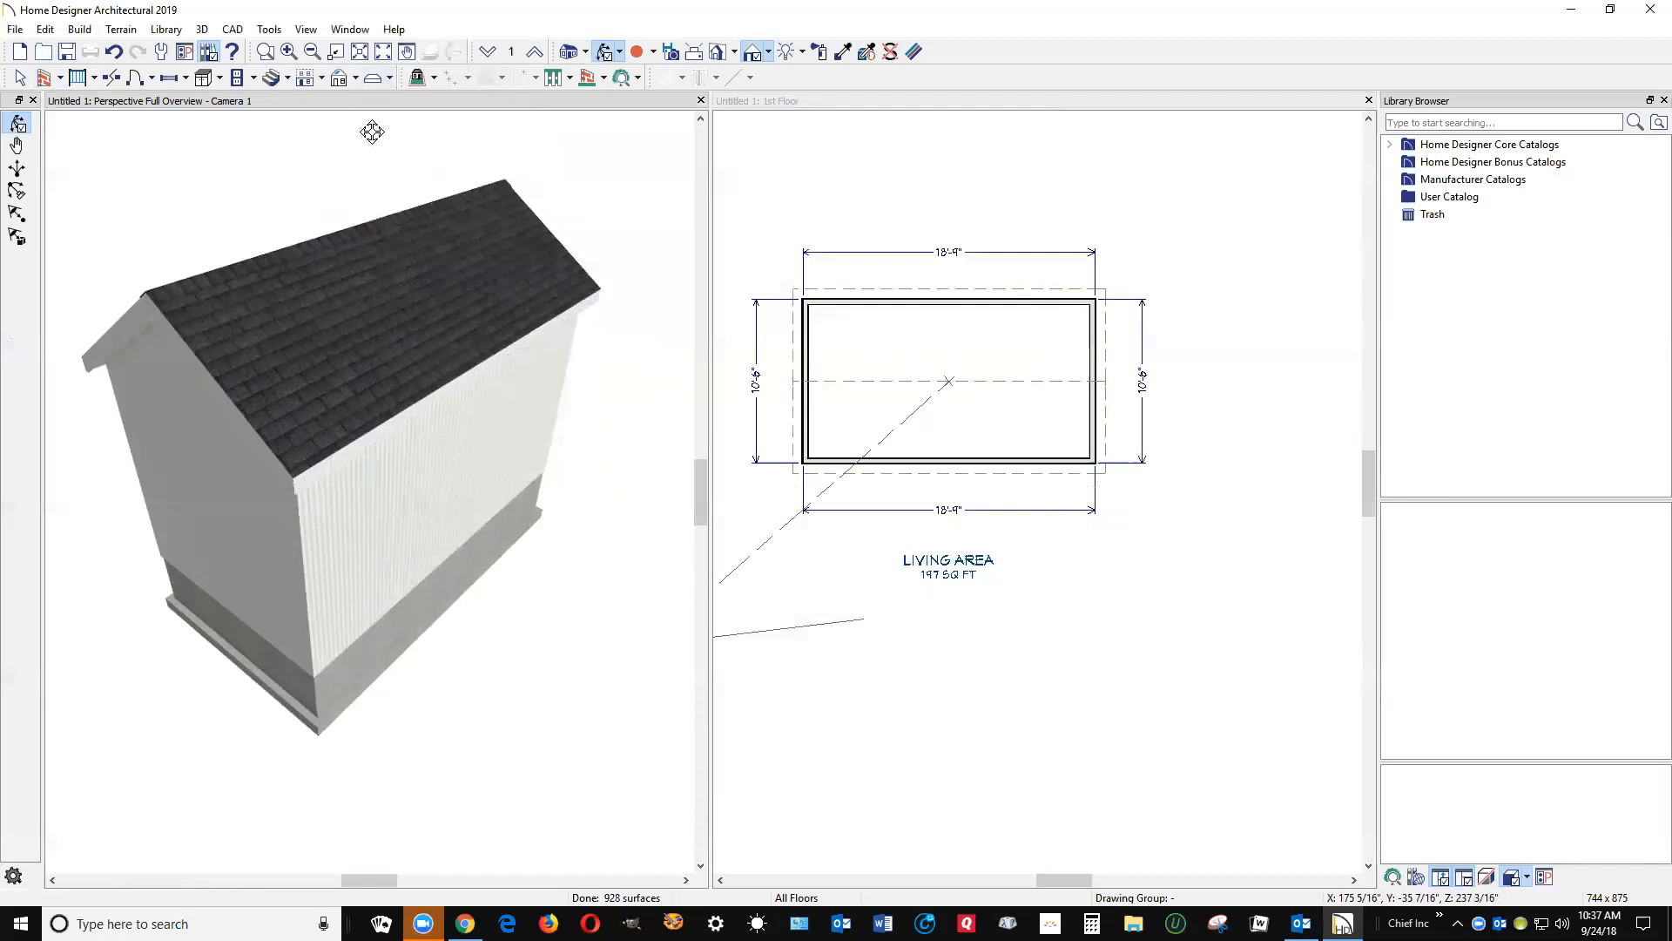
- Review the general, materials and roof styles pages of the roof defaults, then close the default settings
{"action": "left_click", "coordinate": [45, 29]}
{"action": "left_click", "coordinate": [105, 290]}
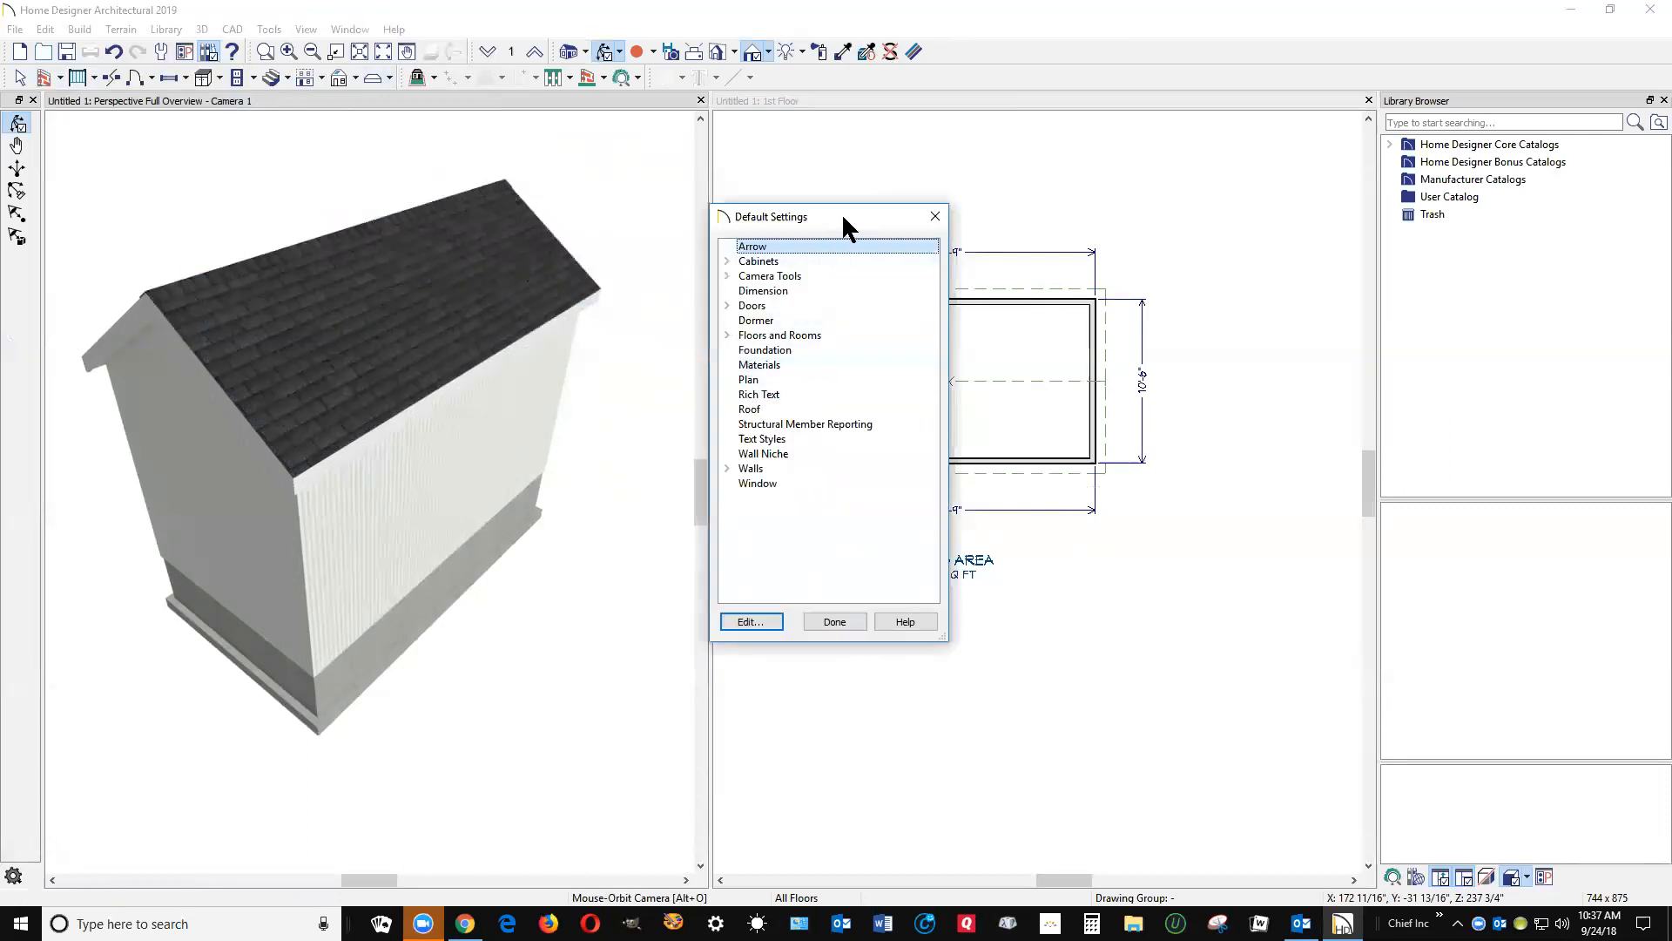
{"action": "left_click_drag", "start_coordinate": [848, 209], "coordinate": [886, 206]}
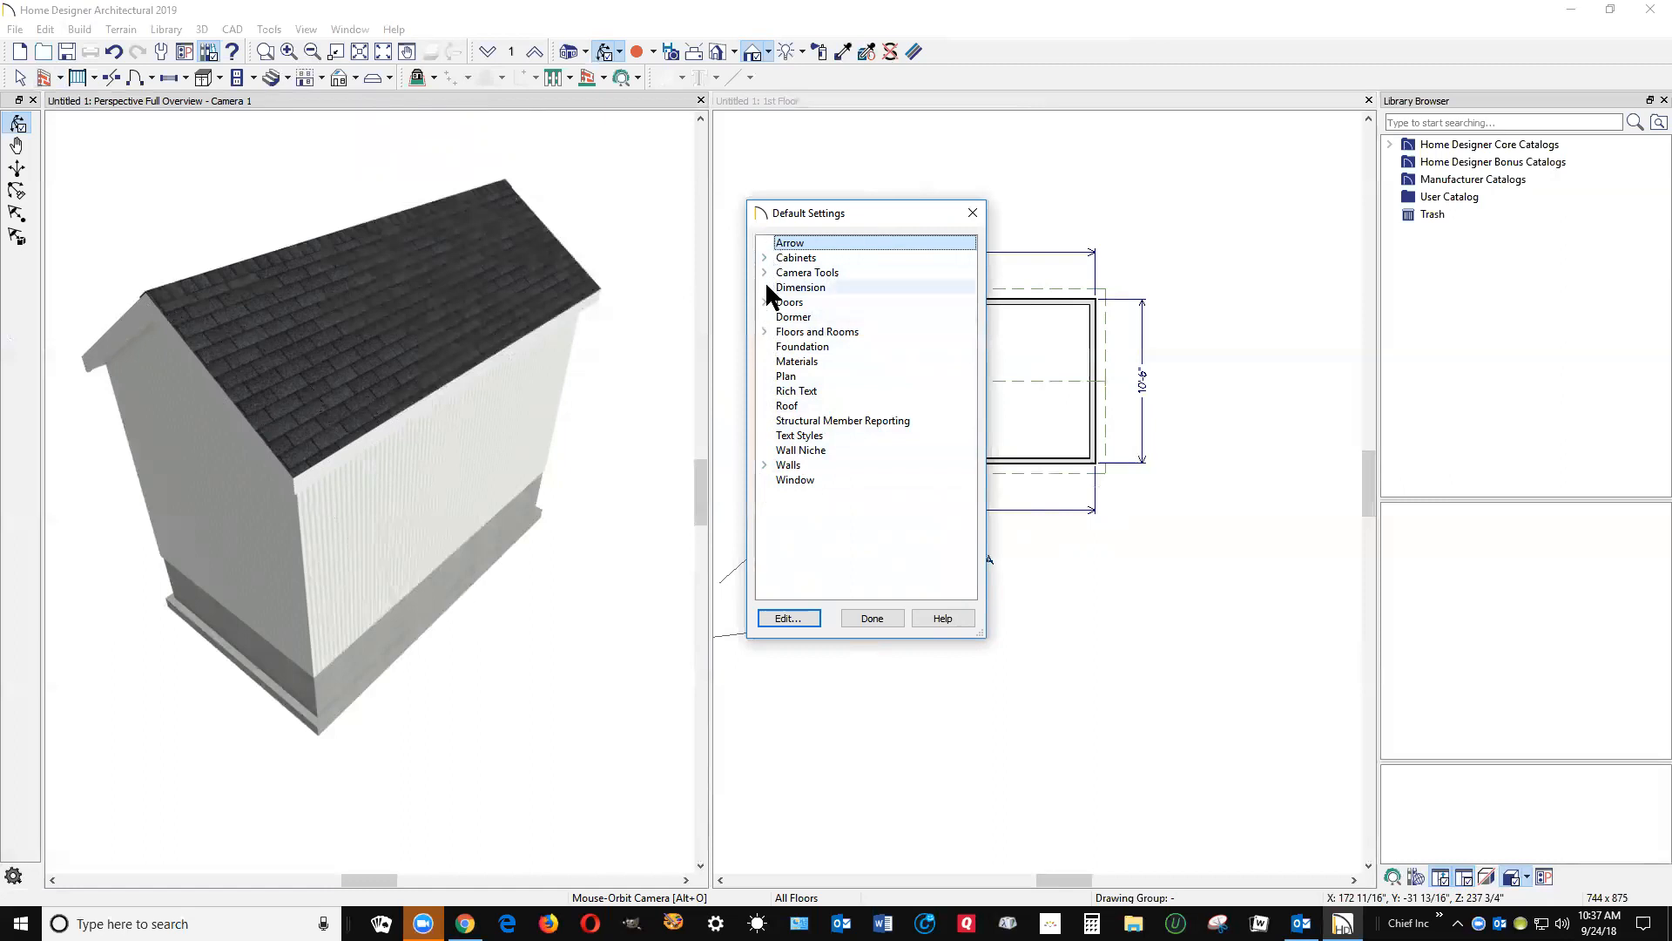
{"action": "left_click", "coordinate": [788, 406]}
{"action": "left_click", "coordinate": [787, 616]}
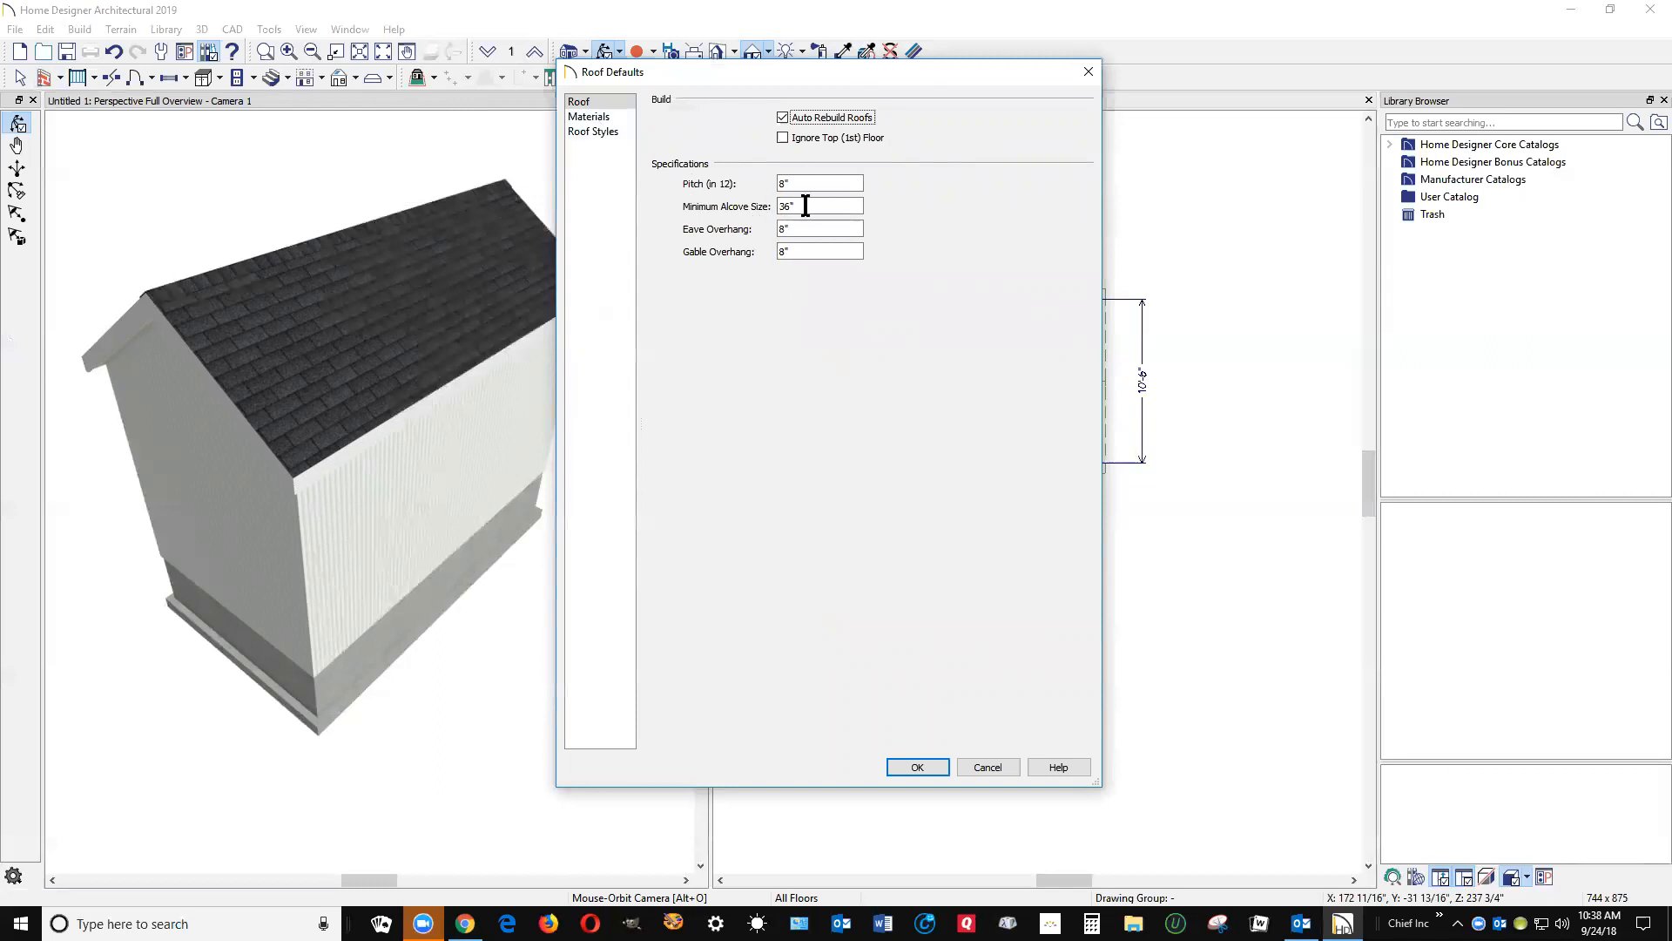
{"action": "left_click", "coordinate": [606, 116]}
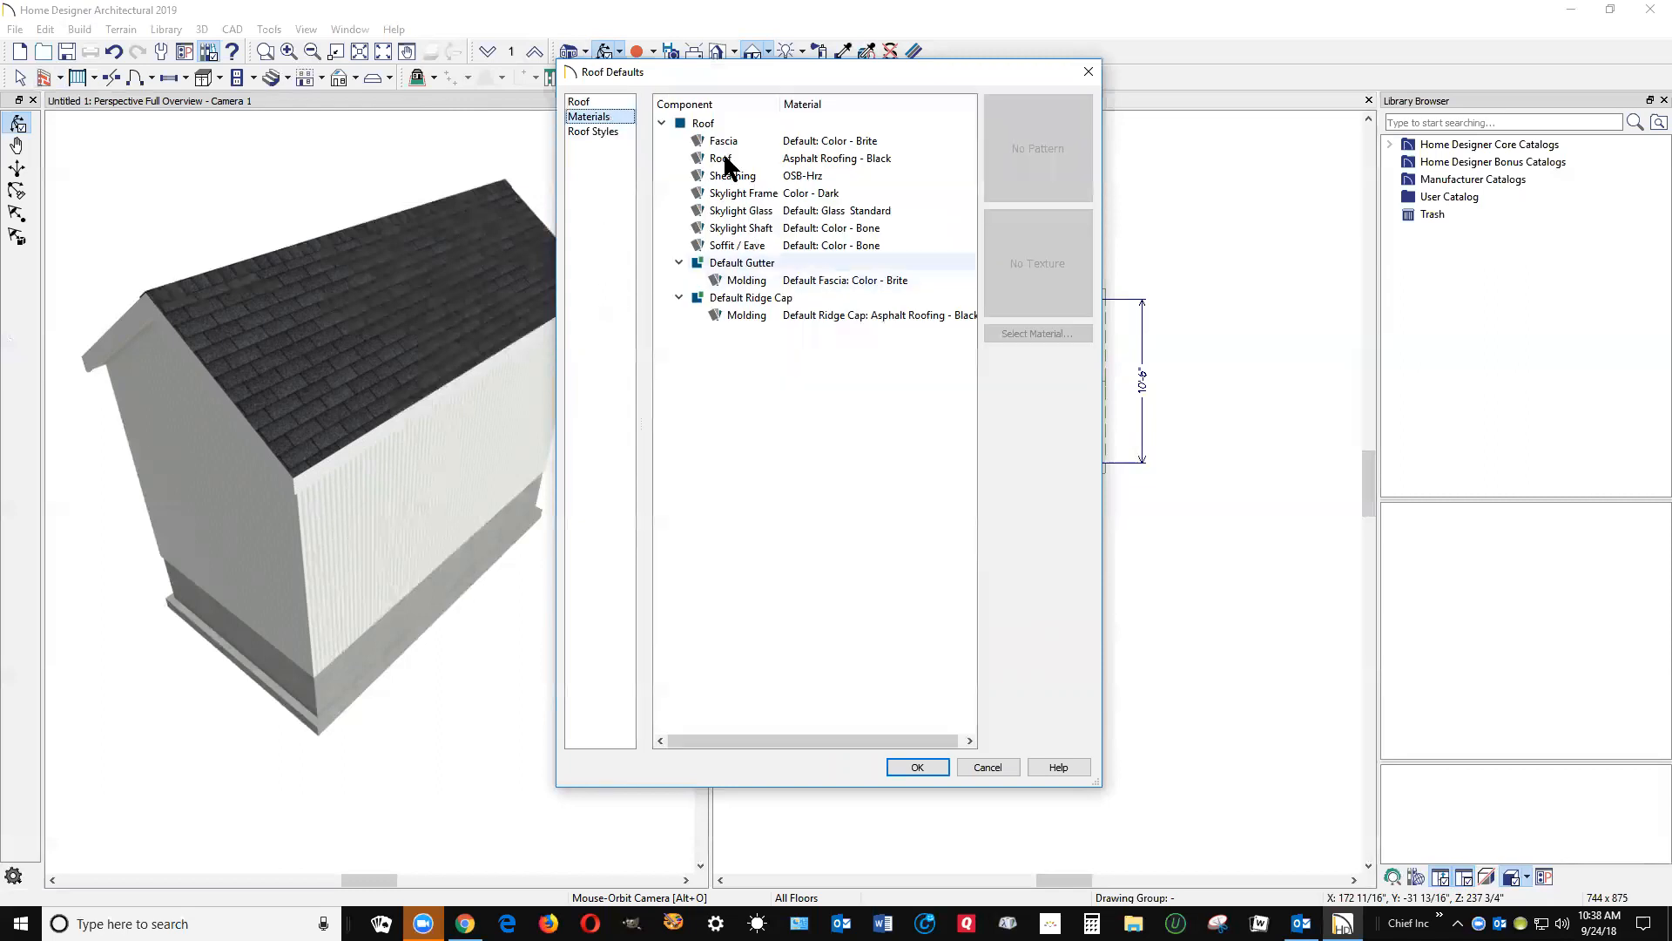
{"action": "left_click", "coordinate": [599, 131]}
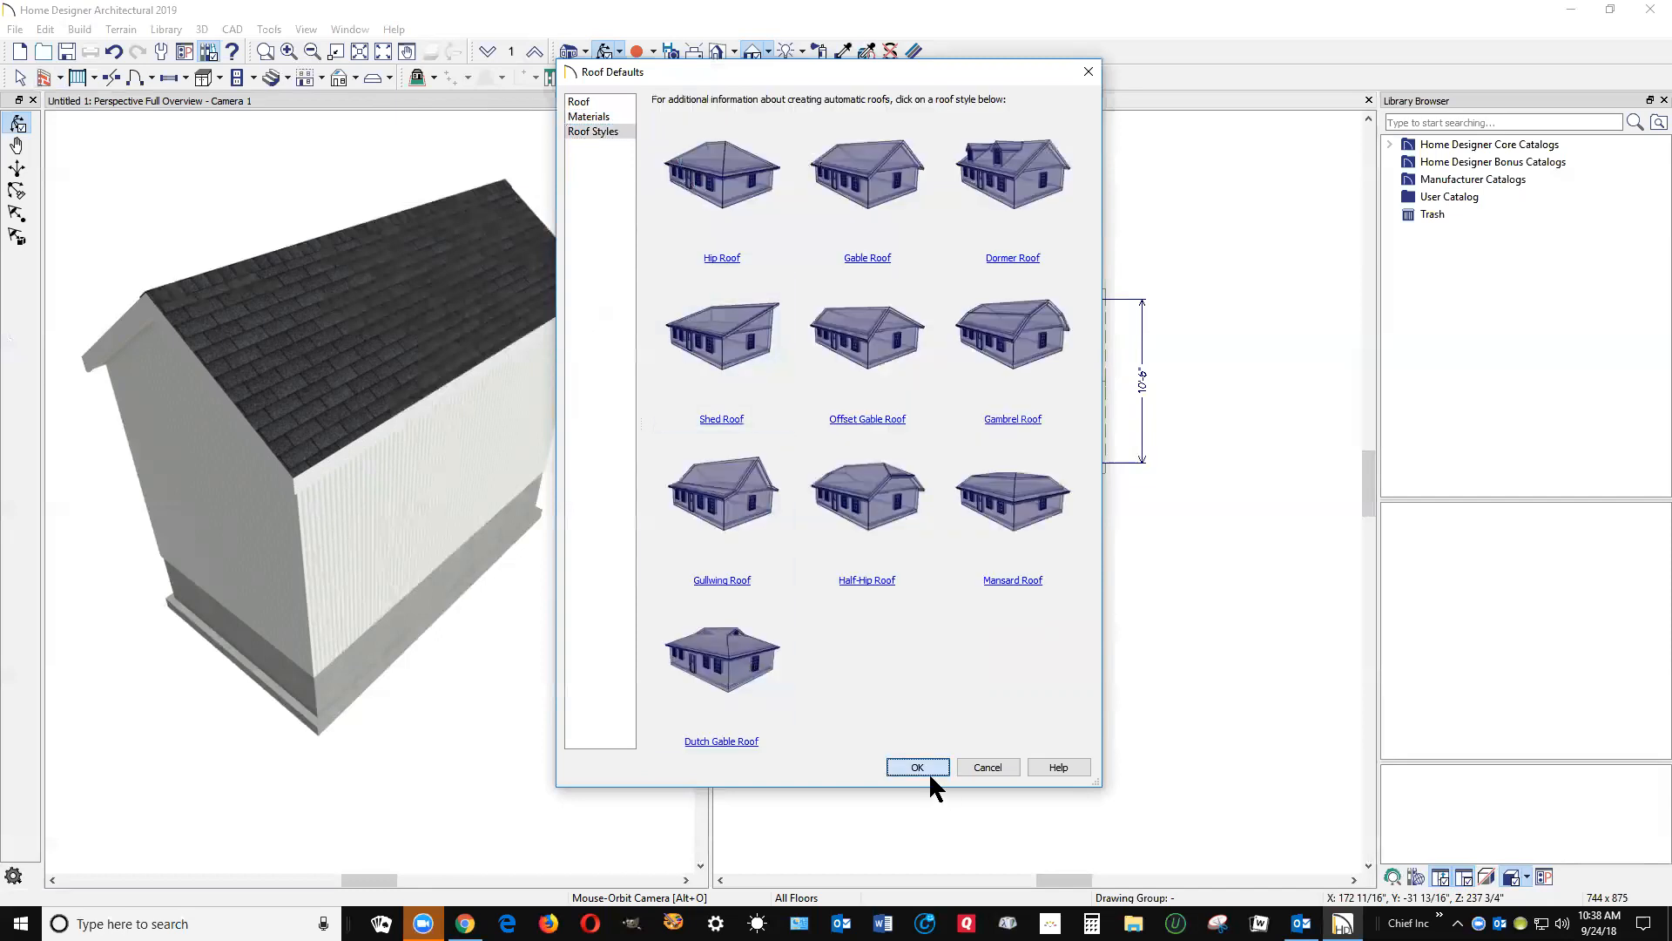
{"action": "left_click", "coordinate": [929, 771]}
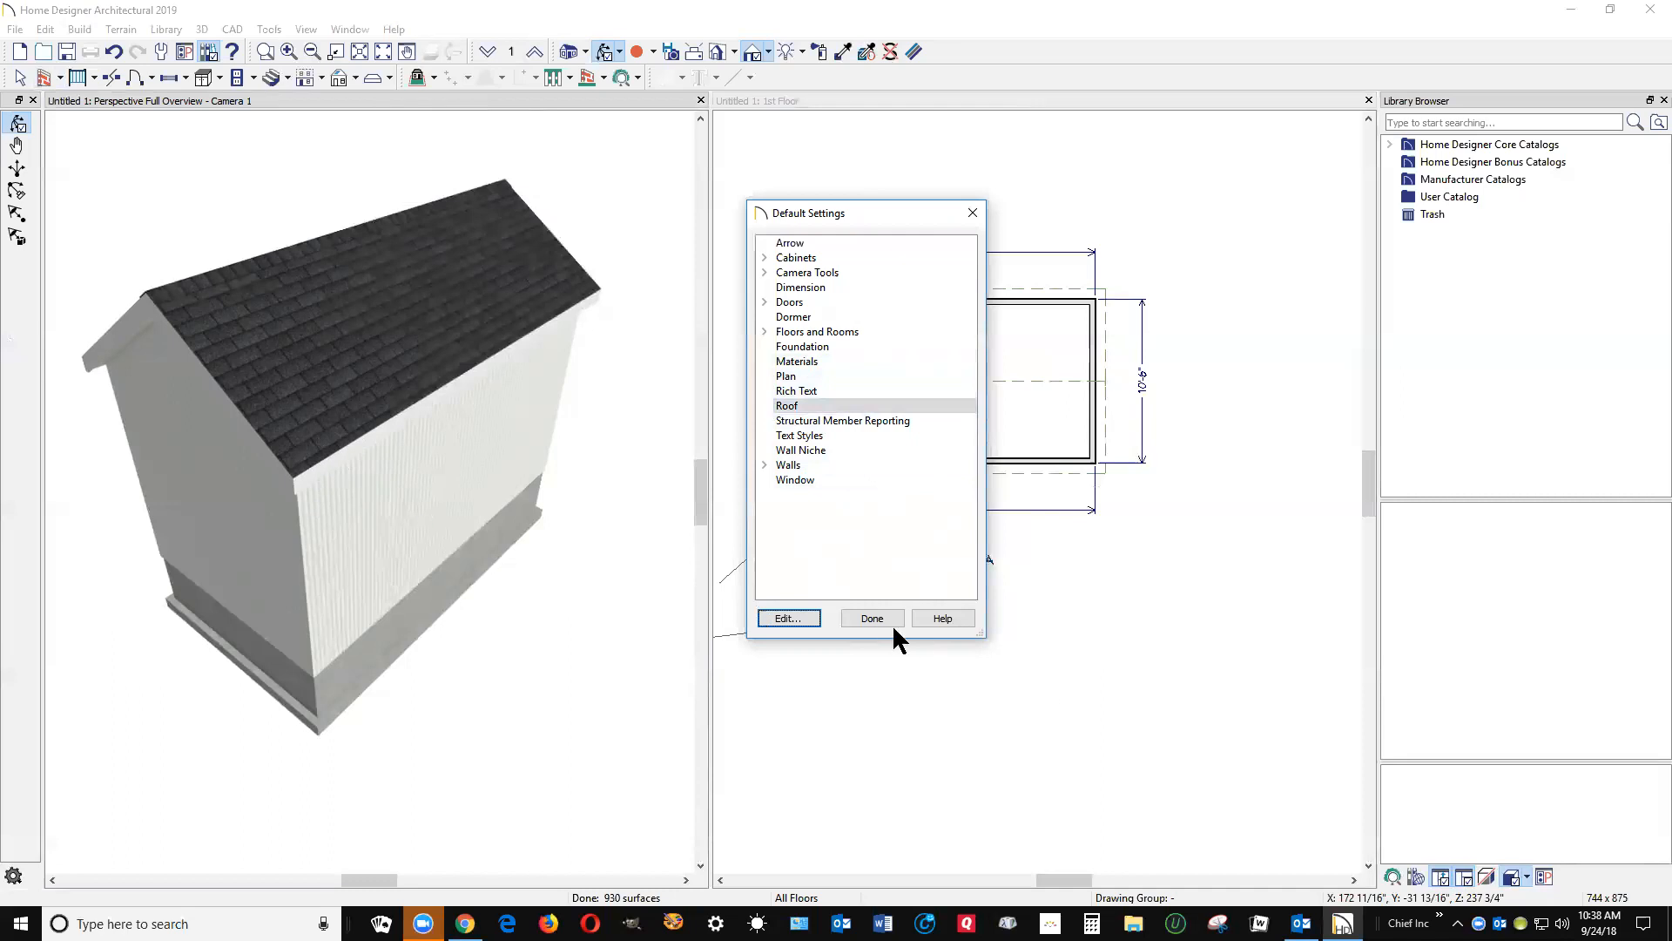
{"action": "left_click", "coordinate": [874, 618]}
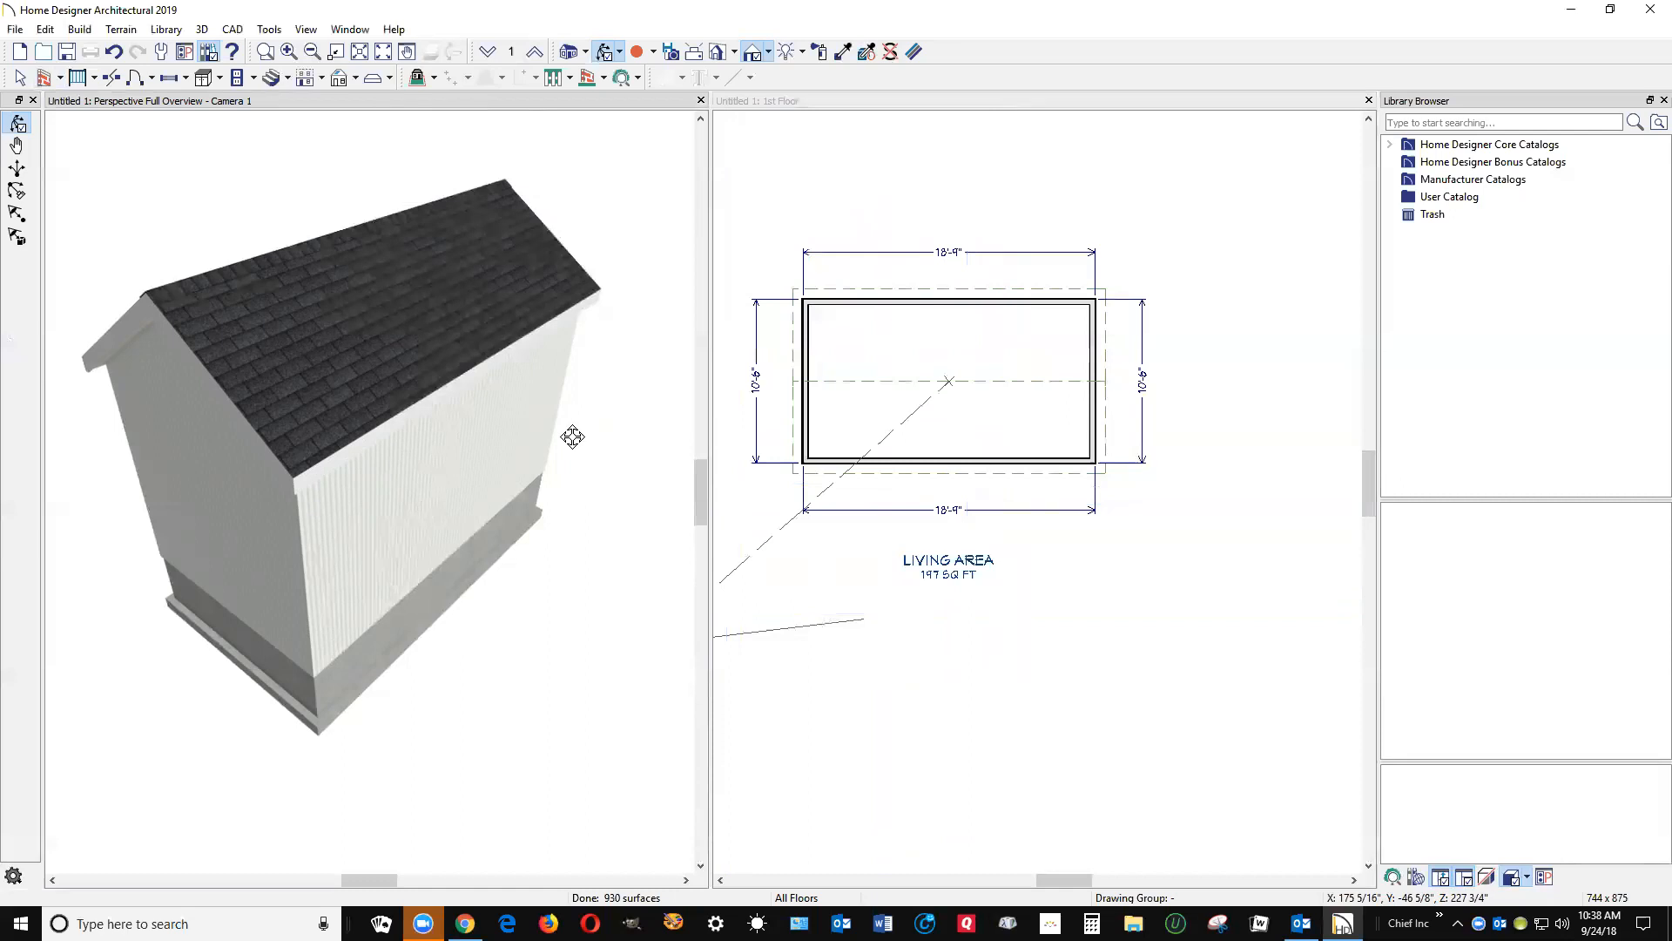
- Start a straight exterior wall and switch to Chrome to check the front bump-out in the house photo, then return to Home Designer
{"action": "left_click_drag", "start_coordinate": [545, 437], "coordinate": [461, 370]}
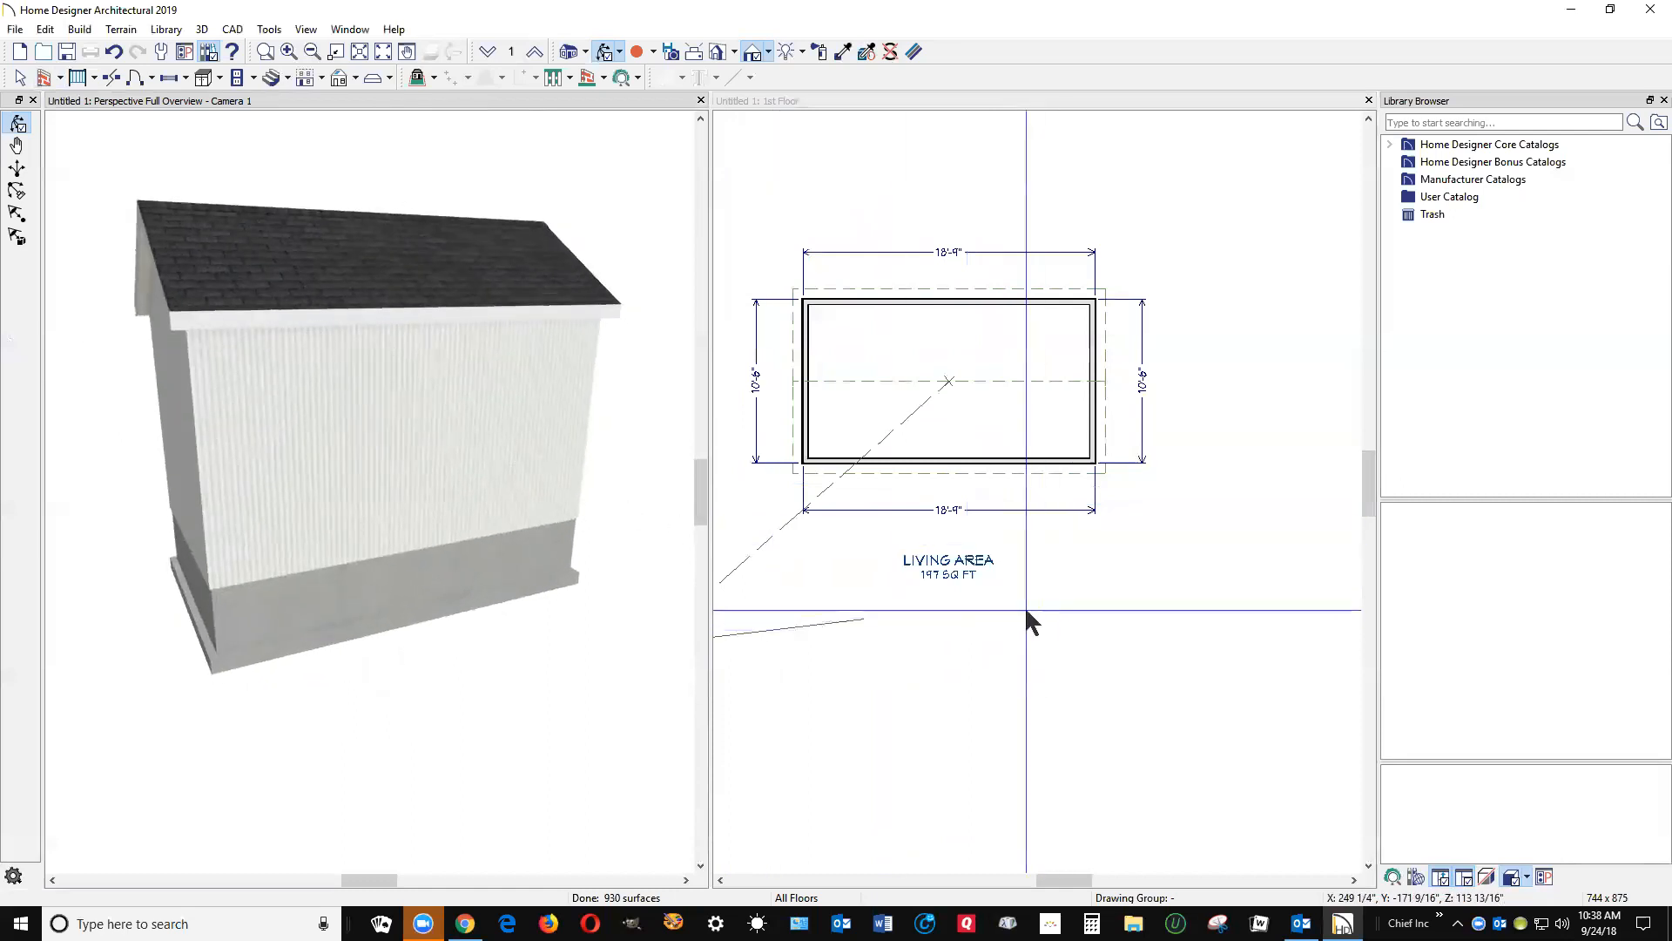
{"action": "scroll", "coordinate": [1024, 605], "scroll_direction": "up", "scroll_amount": 1}
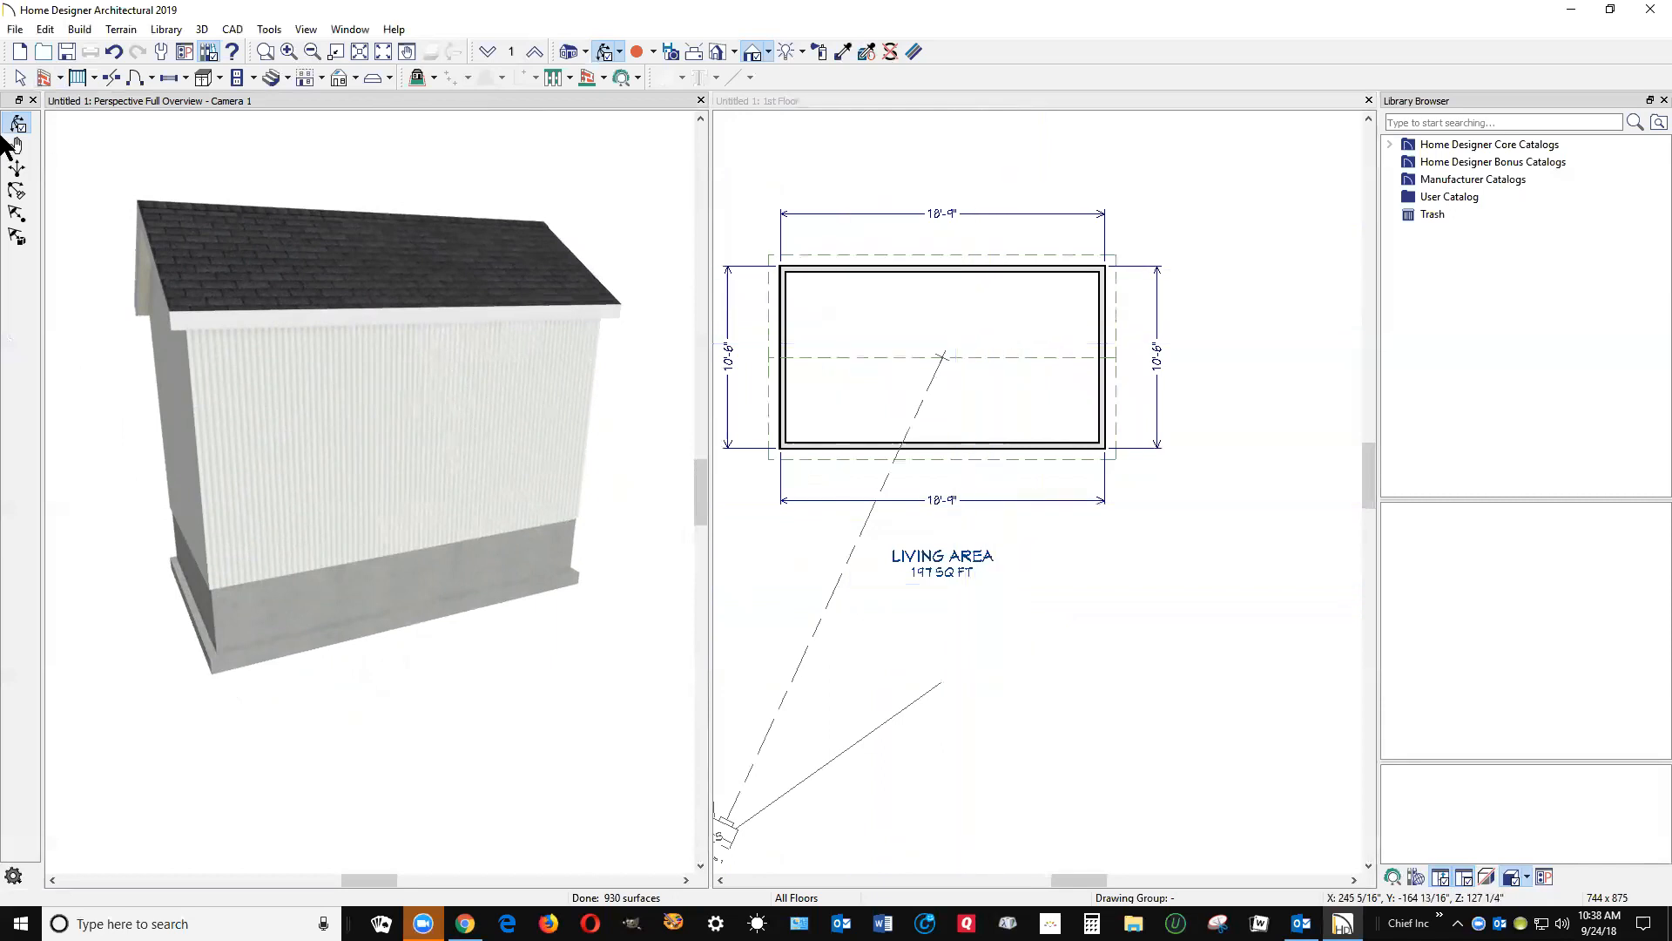
{"action": "left_click", "coordinate": [45, 78]}
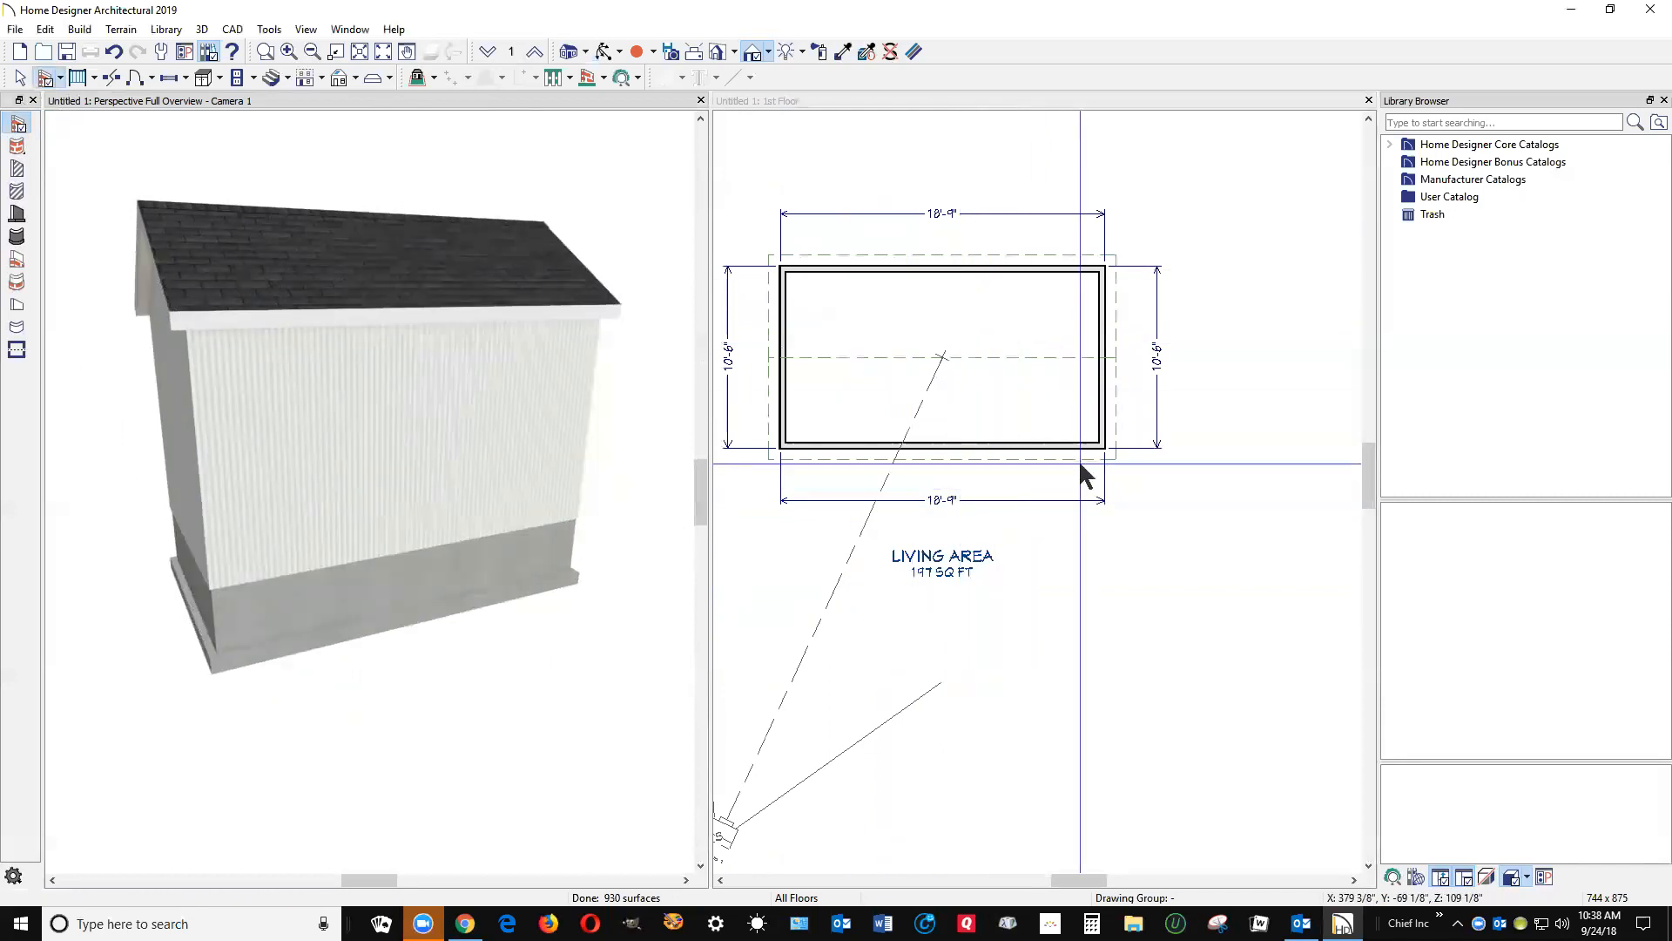
{"action": "mouse_move", "coordinate": [465, 923]}
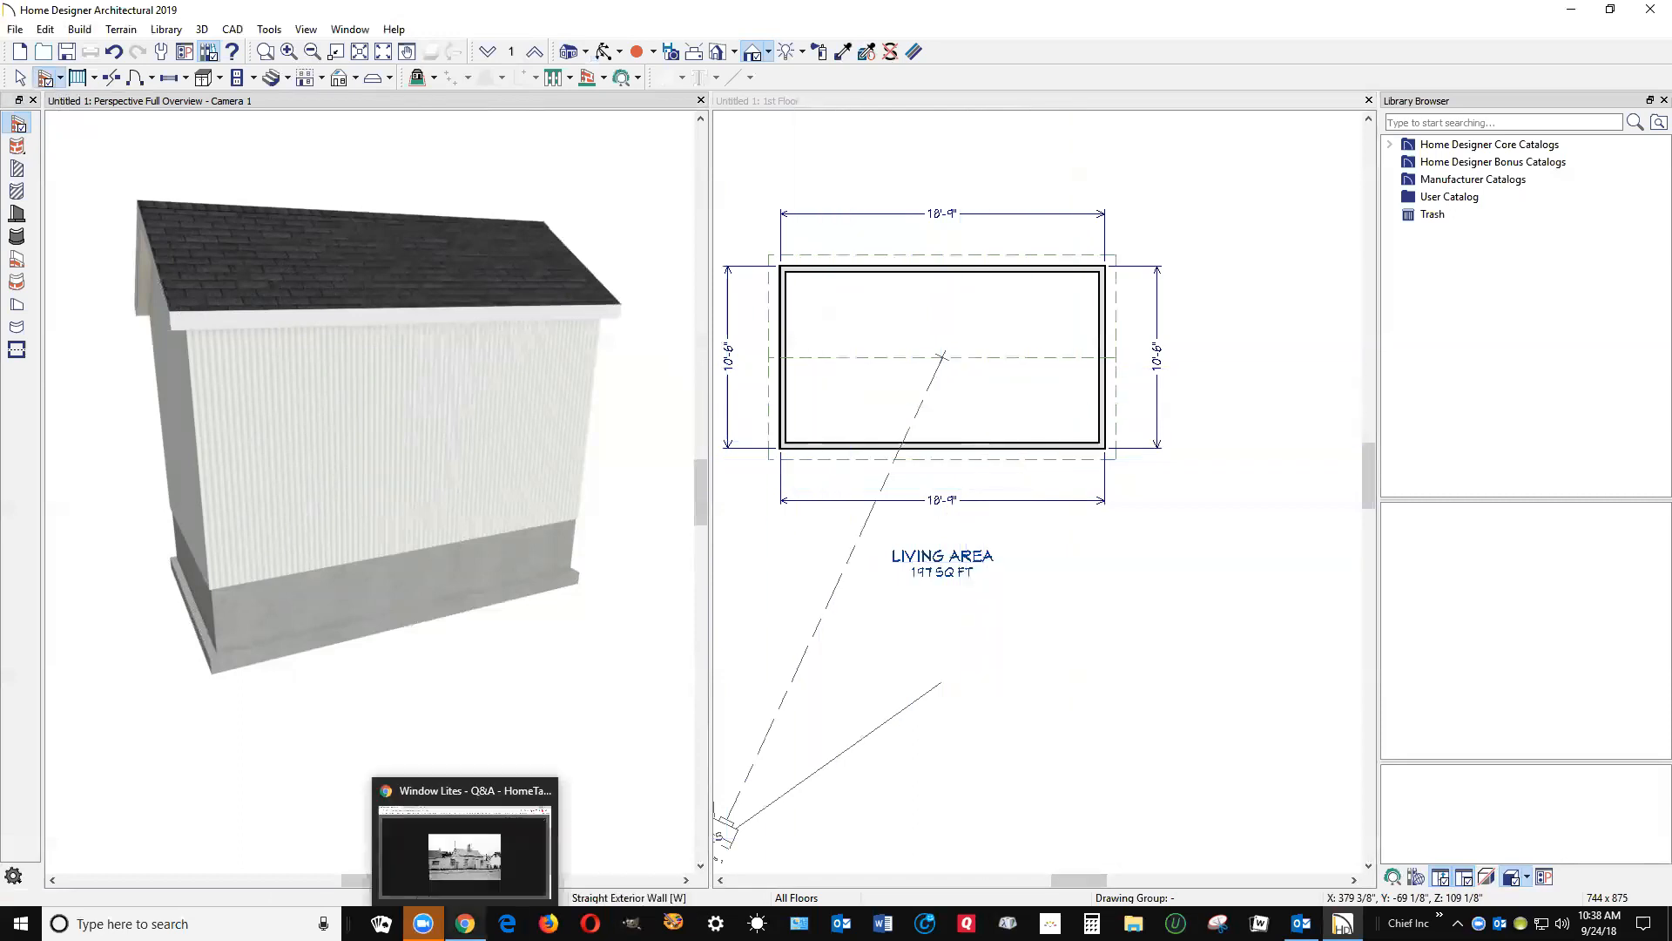
{"action": "left_click", "coordinate": [481, 858]}
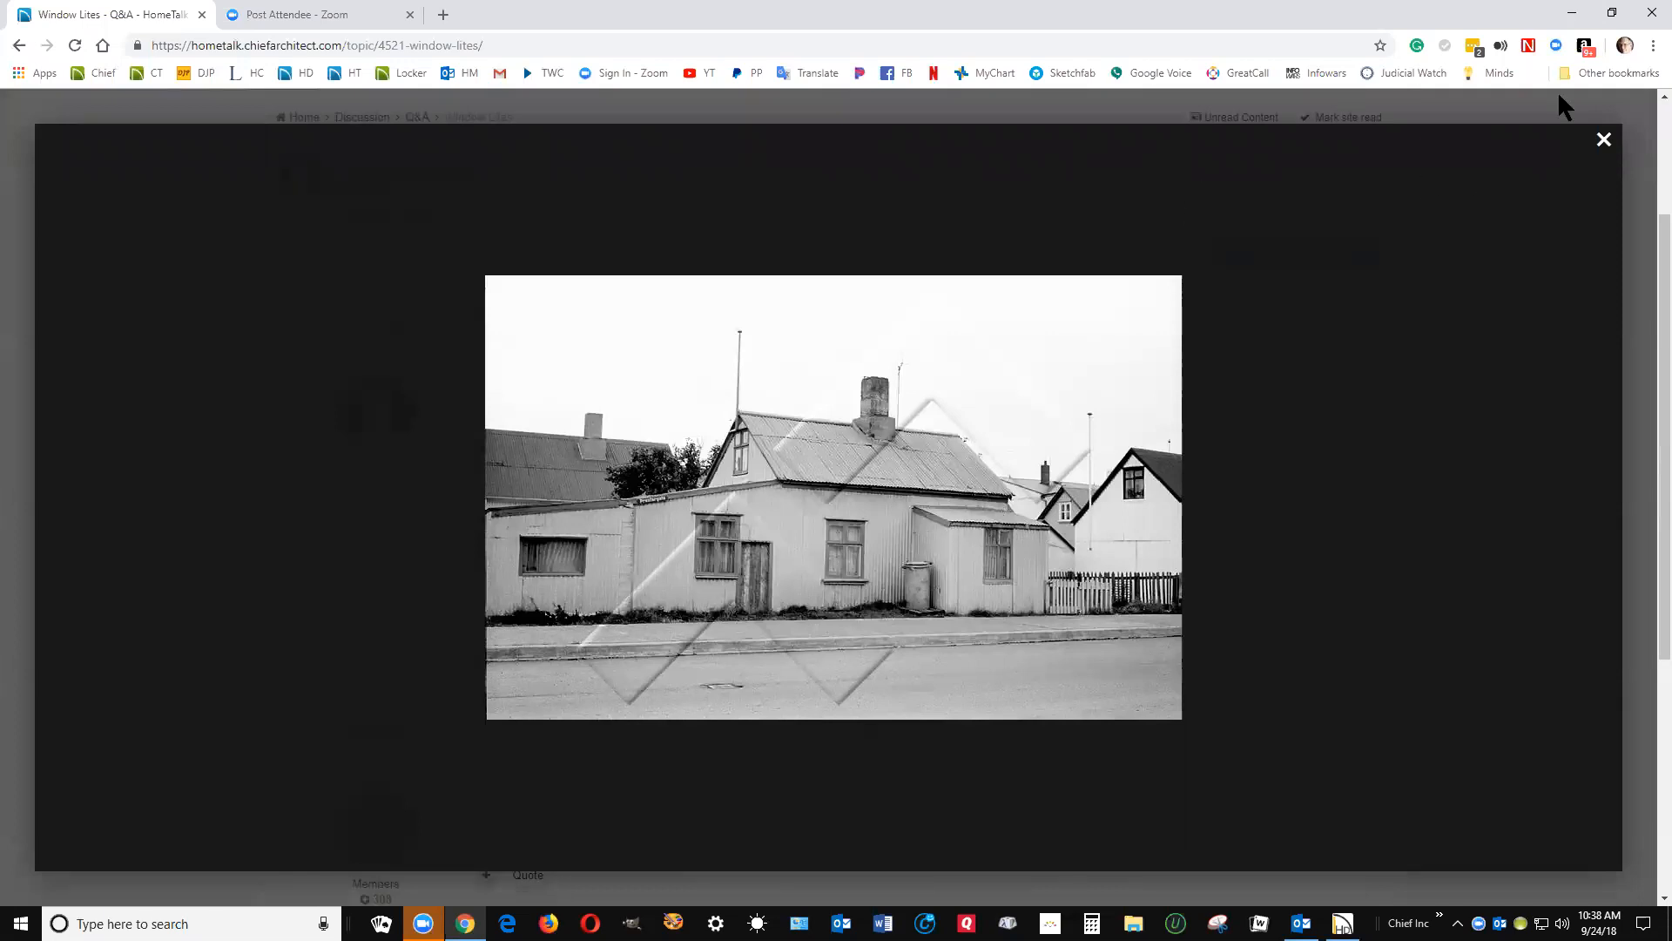
{"action": "left_click", "coordinate": [1572, 13]}
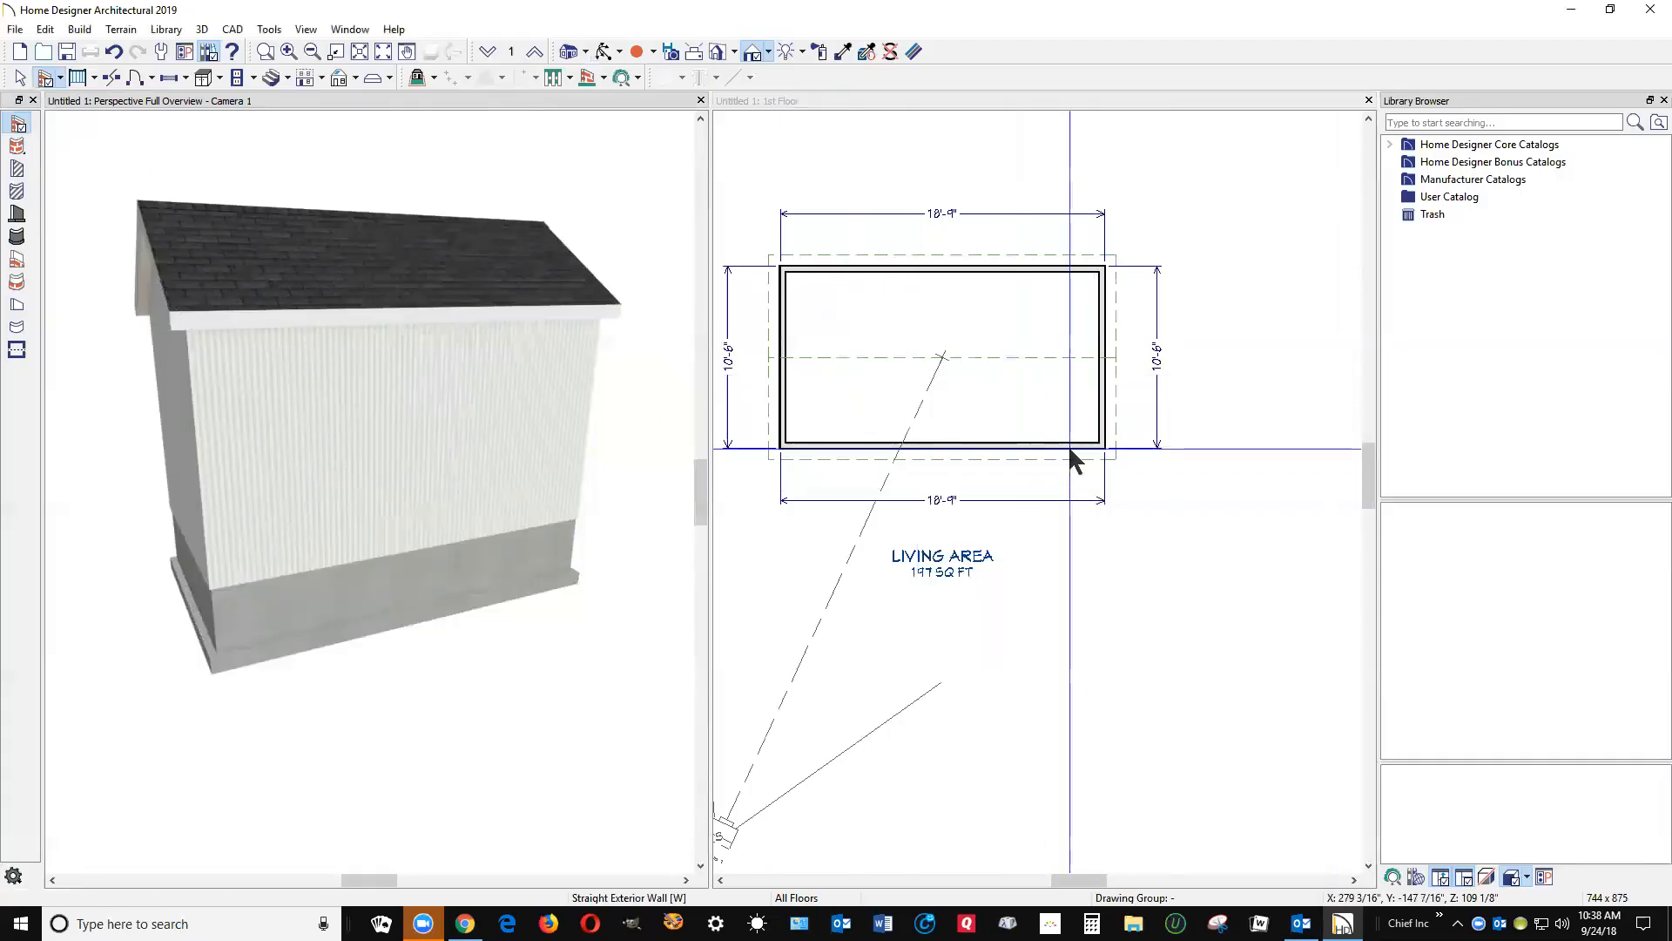
- Draw exterior walls for a front bump-out about 6'-8" wide and 5'-4 1/2" deep at the right end of the front wall
{"action": "left_click", "coordinate": [1105, 514]}
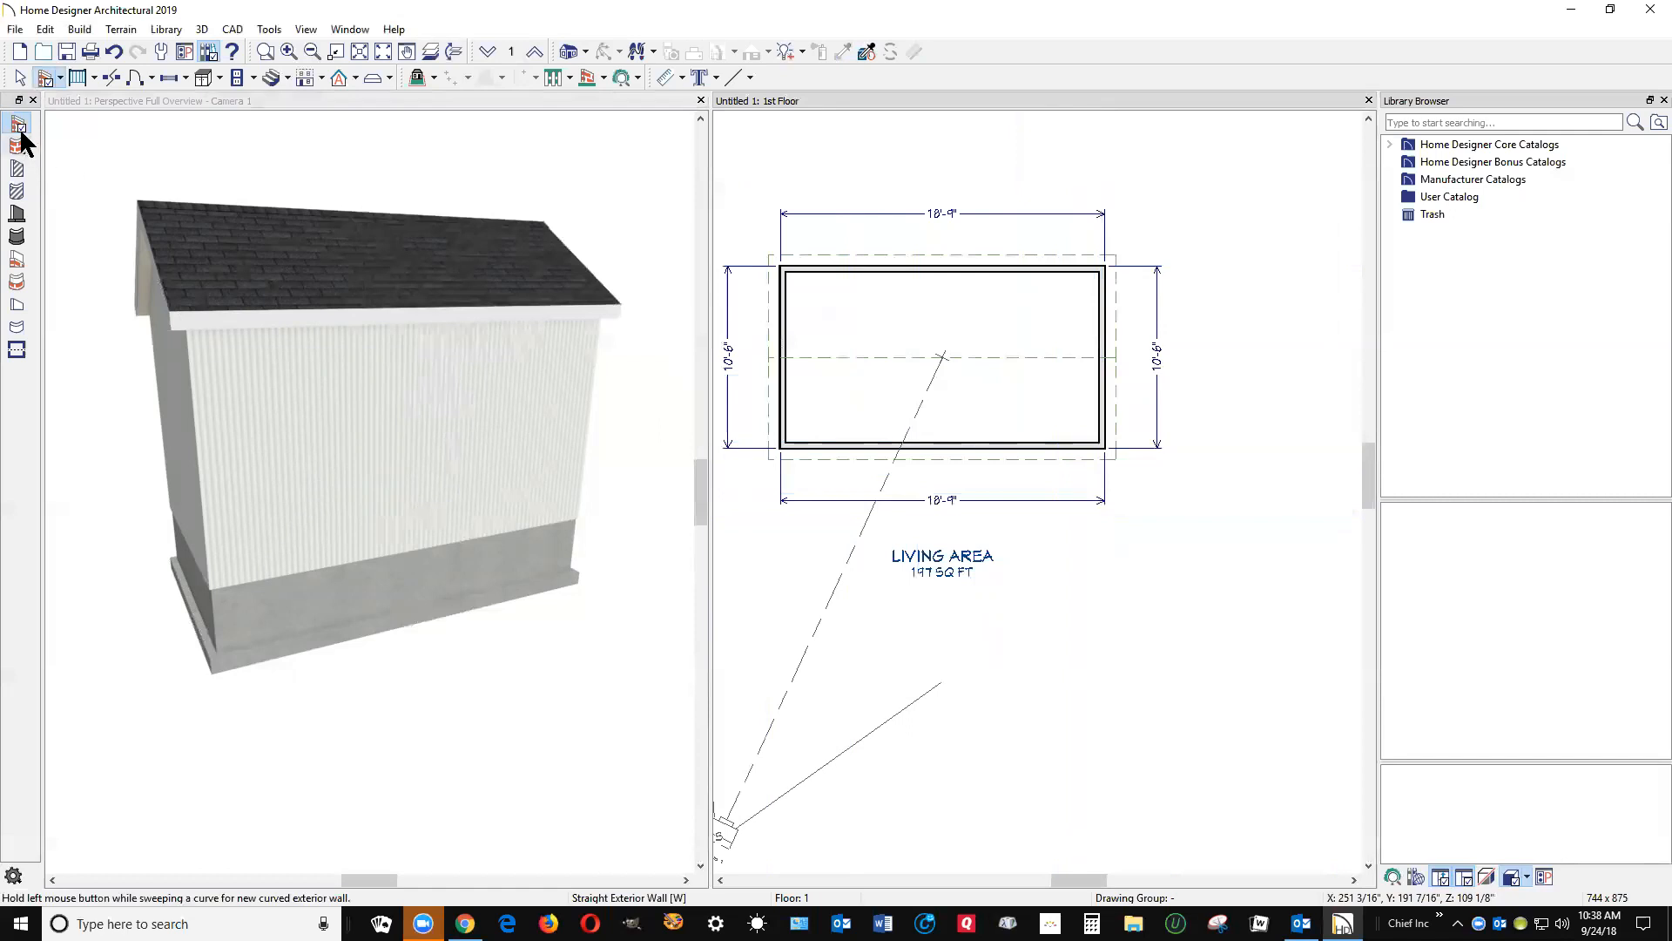
{"action": "mouse_move", "coordinate": [1101, 448]}
{"action": "left_mouse_down"}
{"action": "mouse_move", "coordinate": [1080, 514]}
{"action": "mouse_move", "coordinate": [1101, 541]}
{"action": "left_mouse_up"}
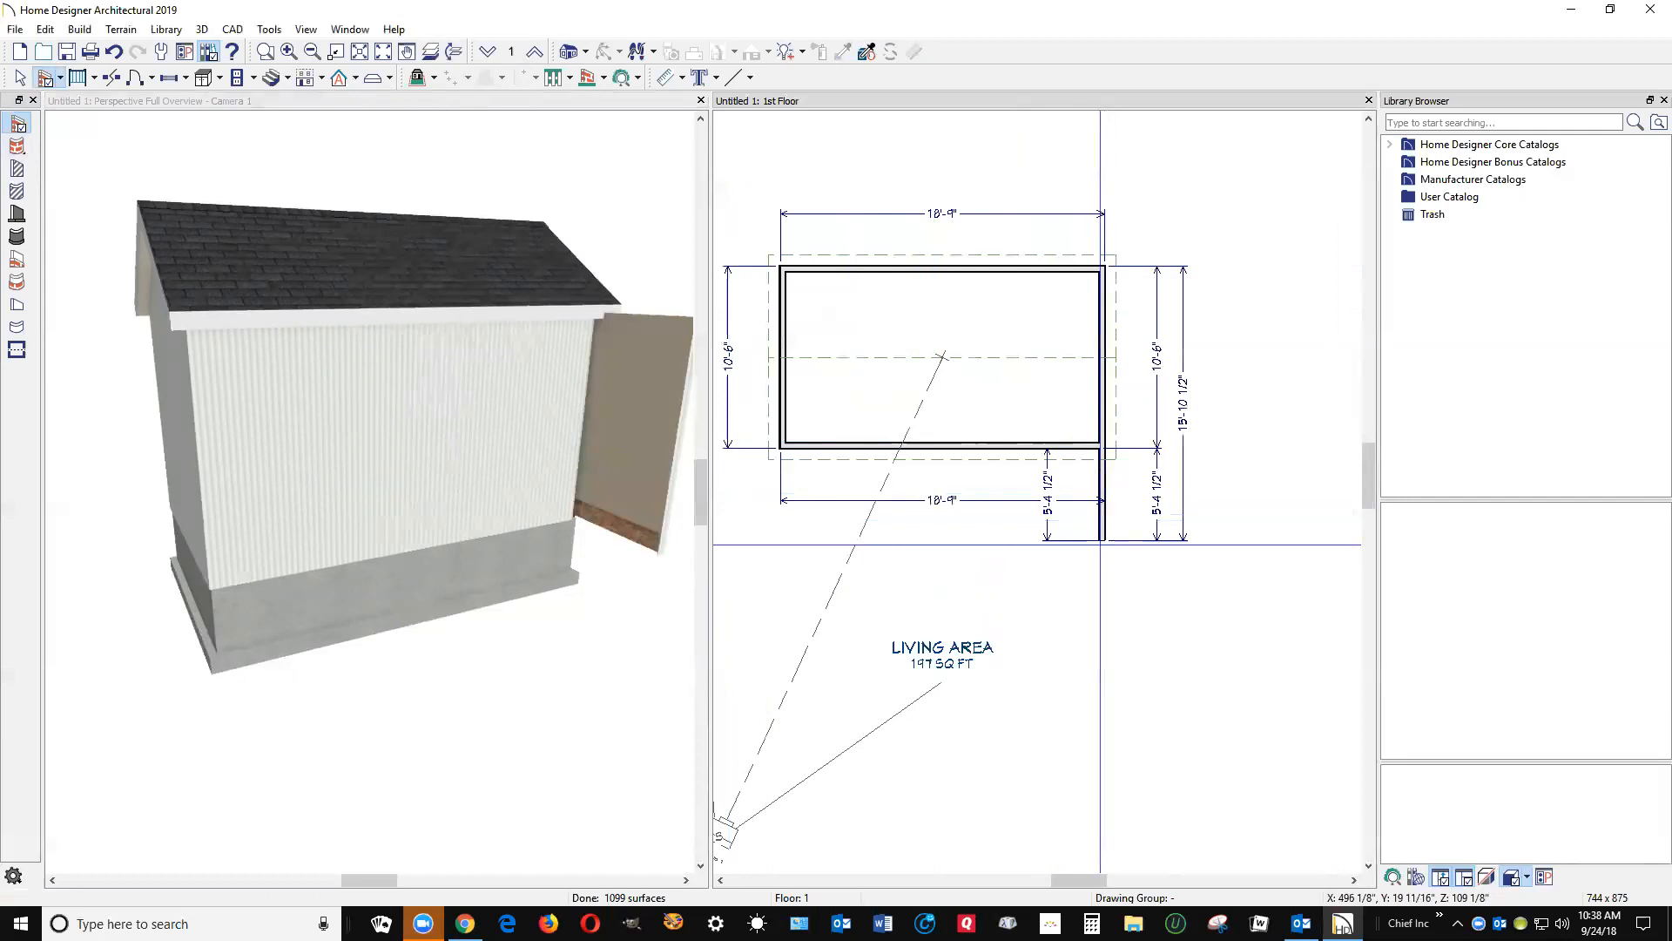
{"action": "mouse_move", "coordinate": [1101, 541]}
{"action": "left_mouse_down"}
{"action": "mouse_move", "coordinate": [990, 541]}
{"action": "mouse_move", "coordinate": [990, 448]}
{"action": "left_mouse_up"}
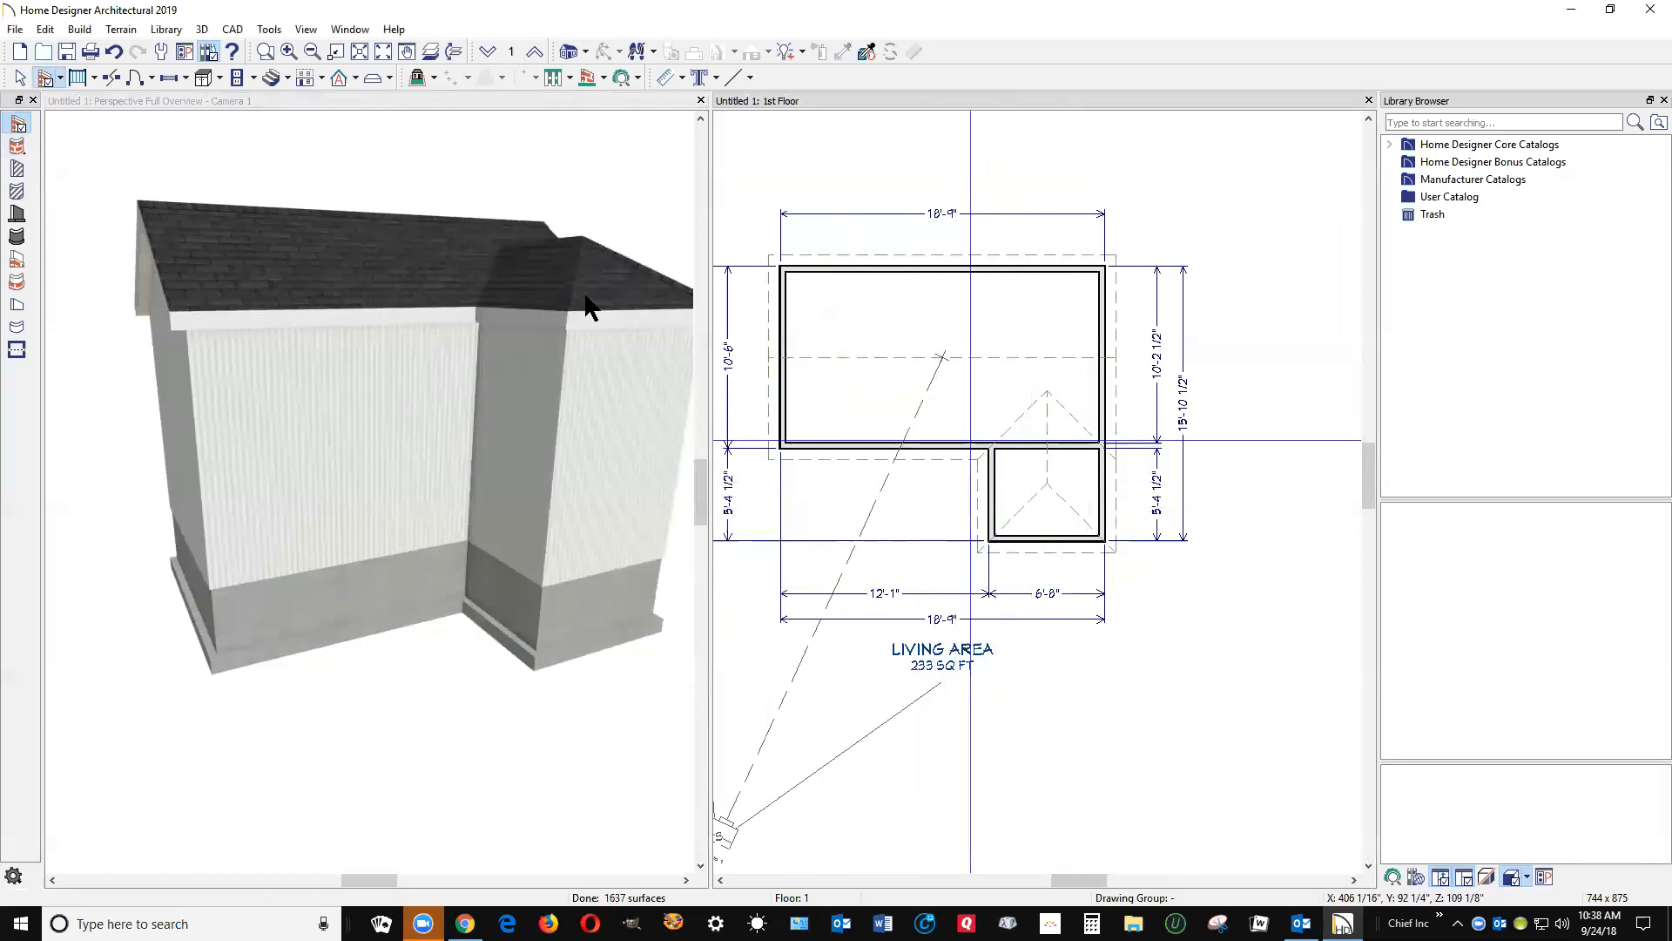
- Move the bump-out's right wall about 3 1/2" inward from the corner of the main house
{"action": "key", "text": "space"}
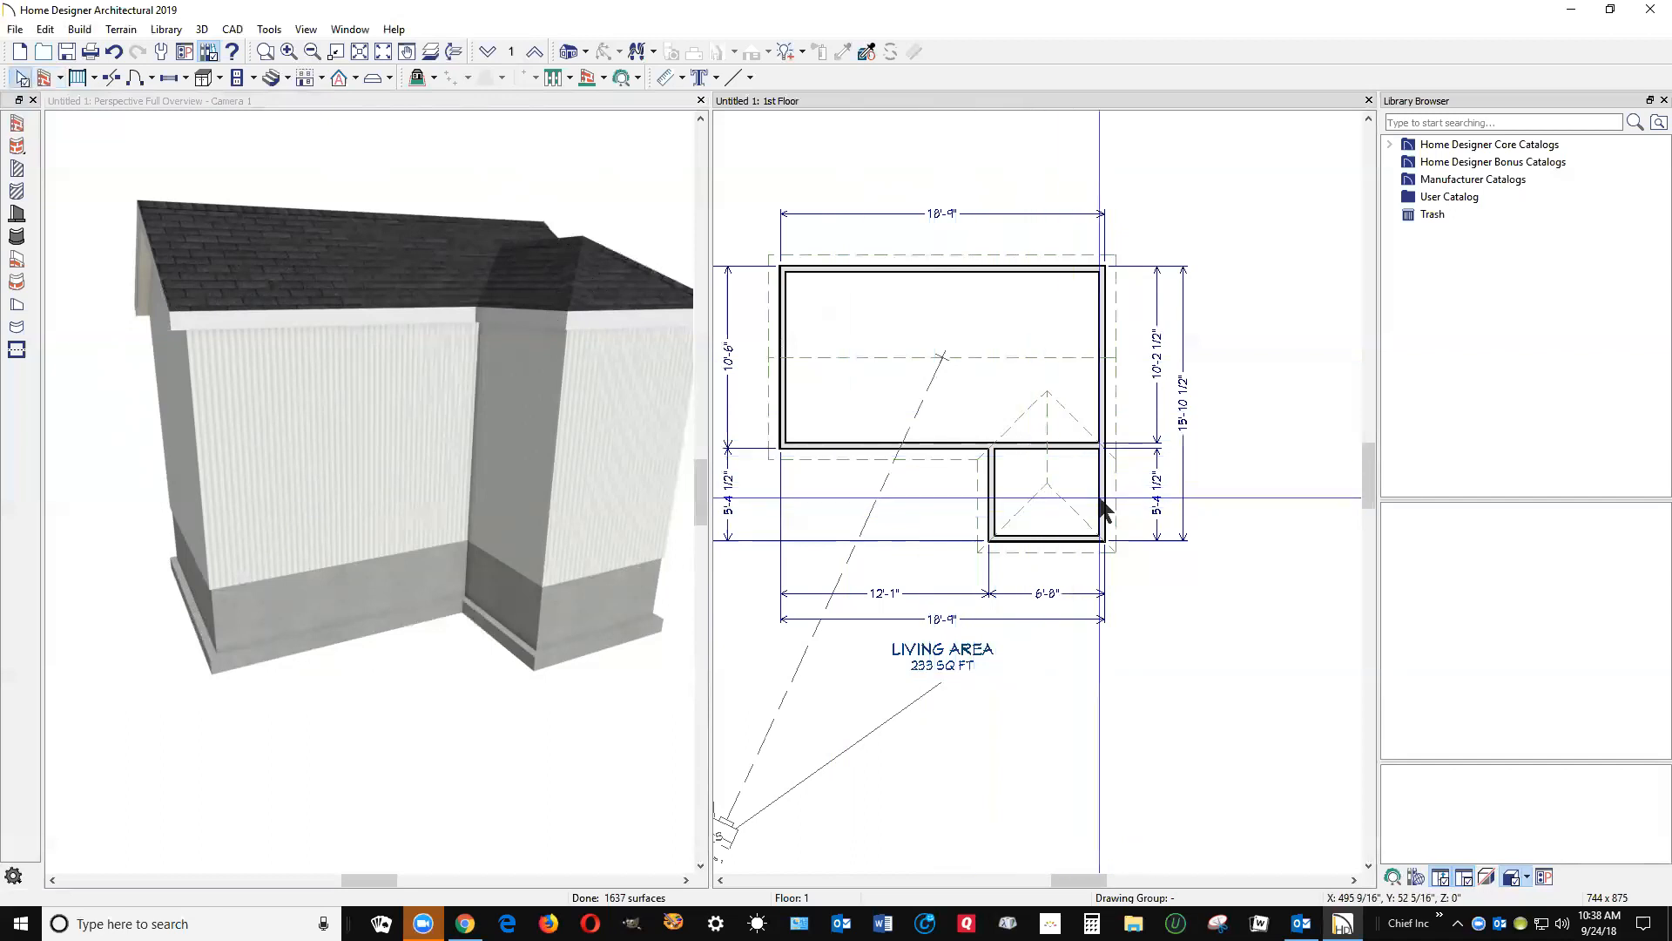
{"action": "left_click", "coordinate": [1102, 495]}
{"action": "left_click_drag", "start_coordinate": [1093, 488], "coordinate": [1106, 556]}
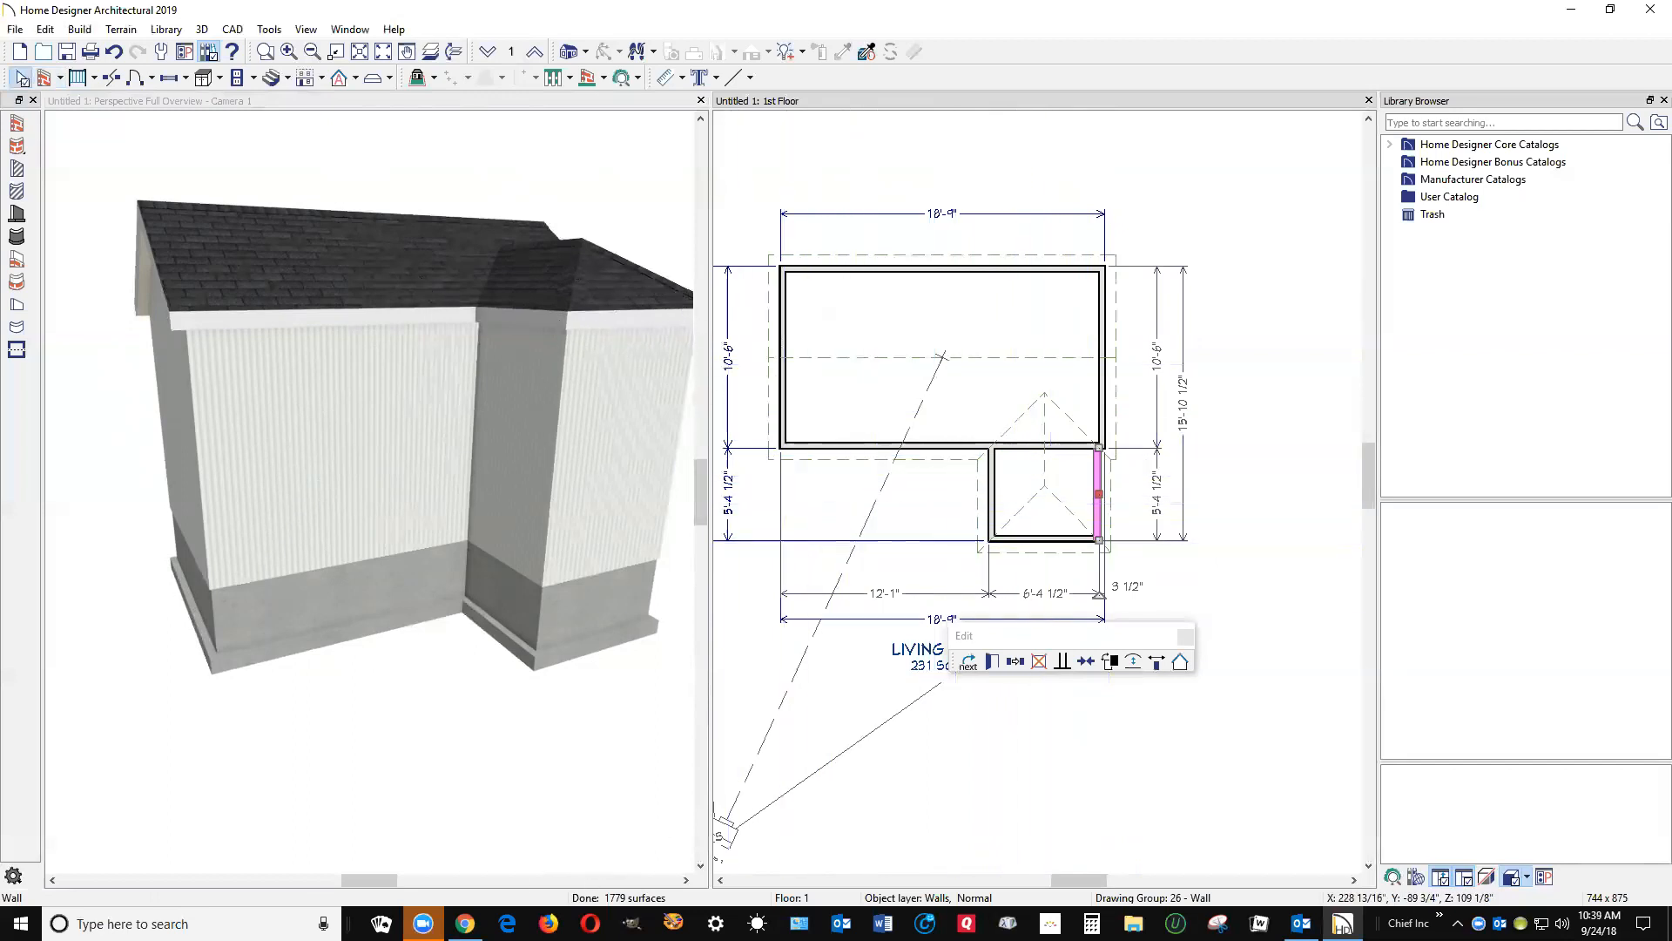
- Switch to Chrome to compare the bump-out's roof with the house photo, then return to Home Designer
{"action": "mouse_move", "coordinate": [465, 923]}
{"action": "left_click", "coordinate": [465, 845]}
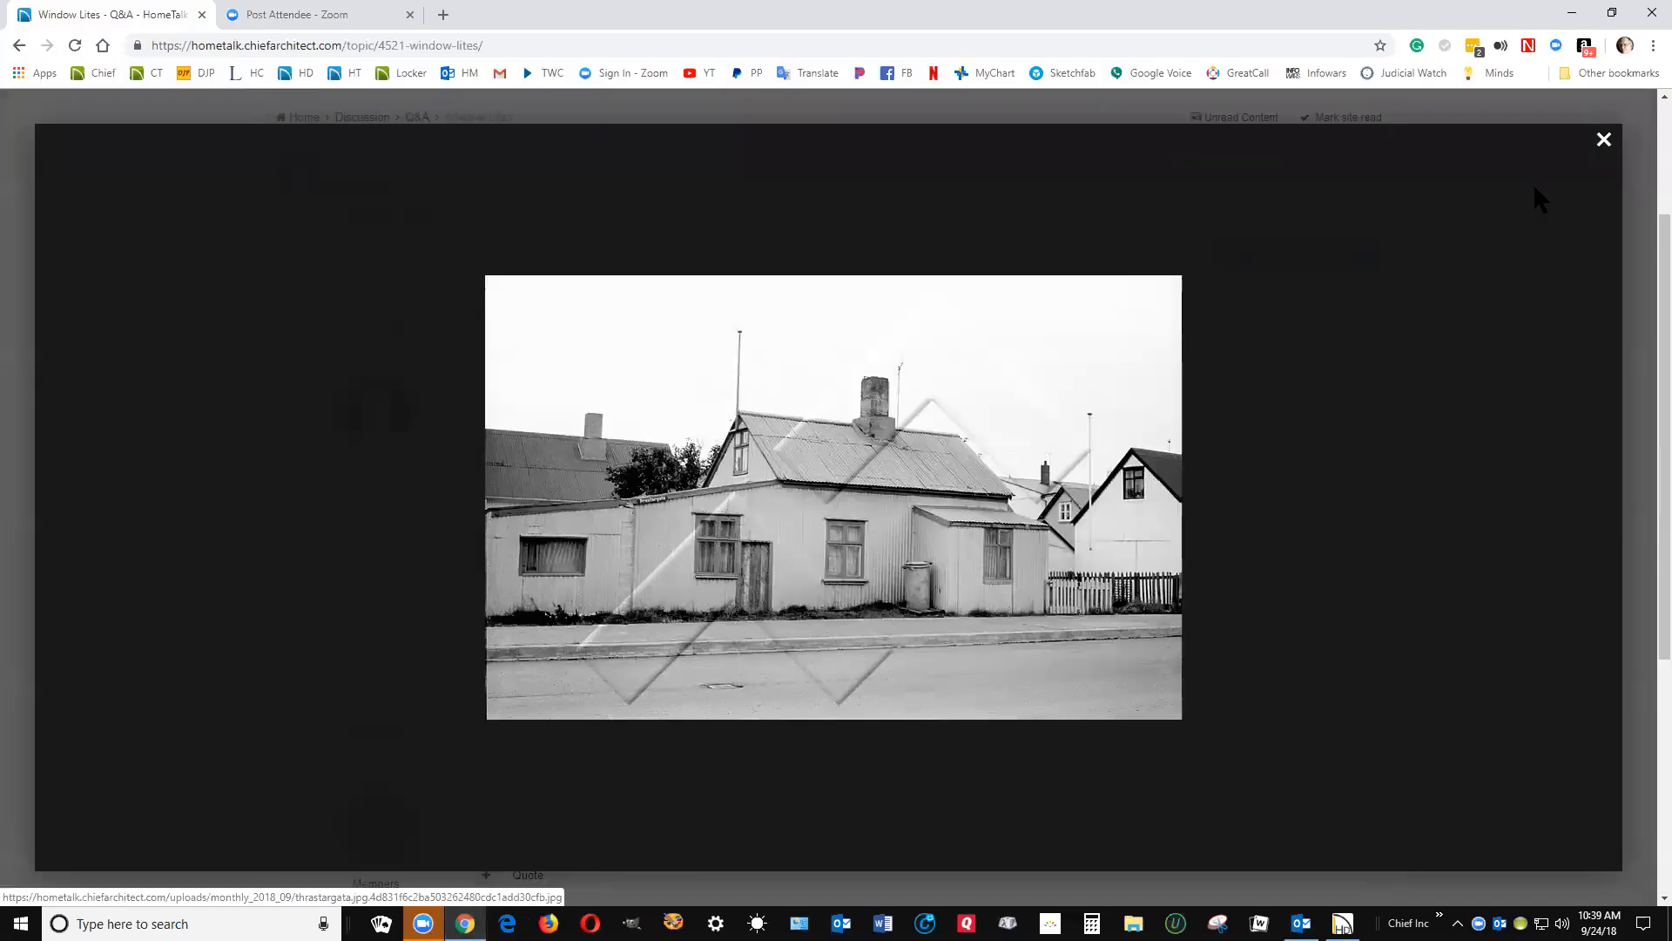
{"action": "left_click", "coordinate": [1572, 12]}
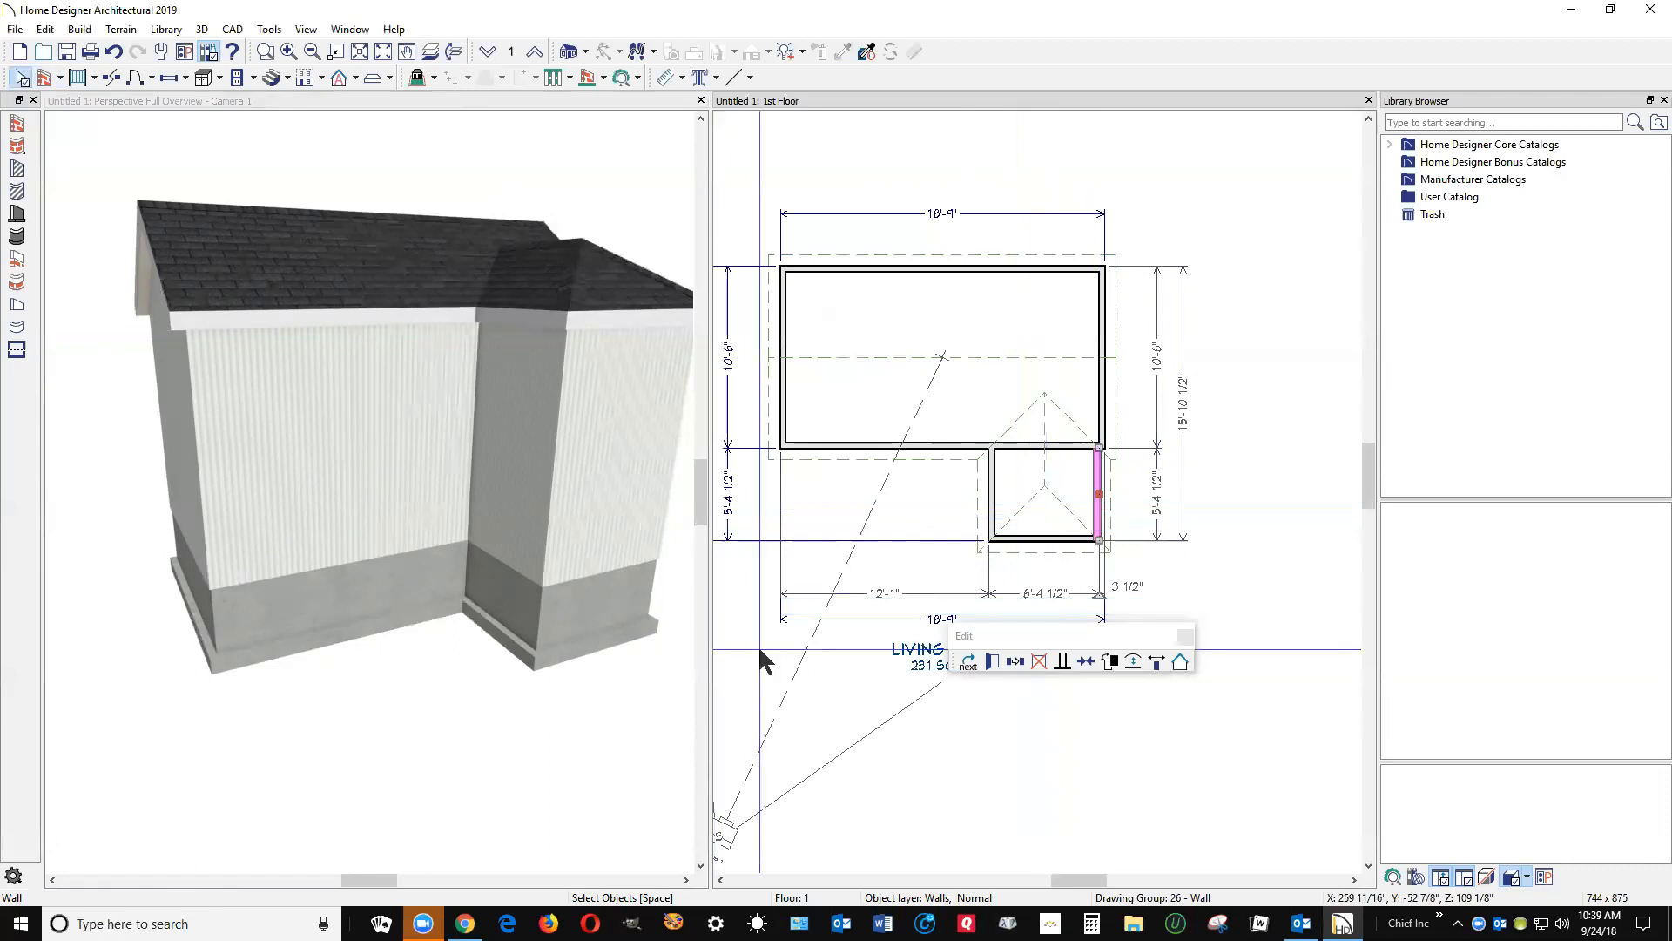
- Set the roof option of the bump-out's right wall to Full Gable Wall
{"action": "left_click", "coordinate": [993, 662]}
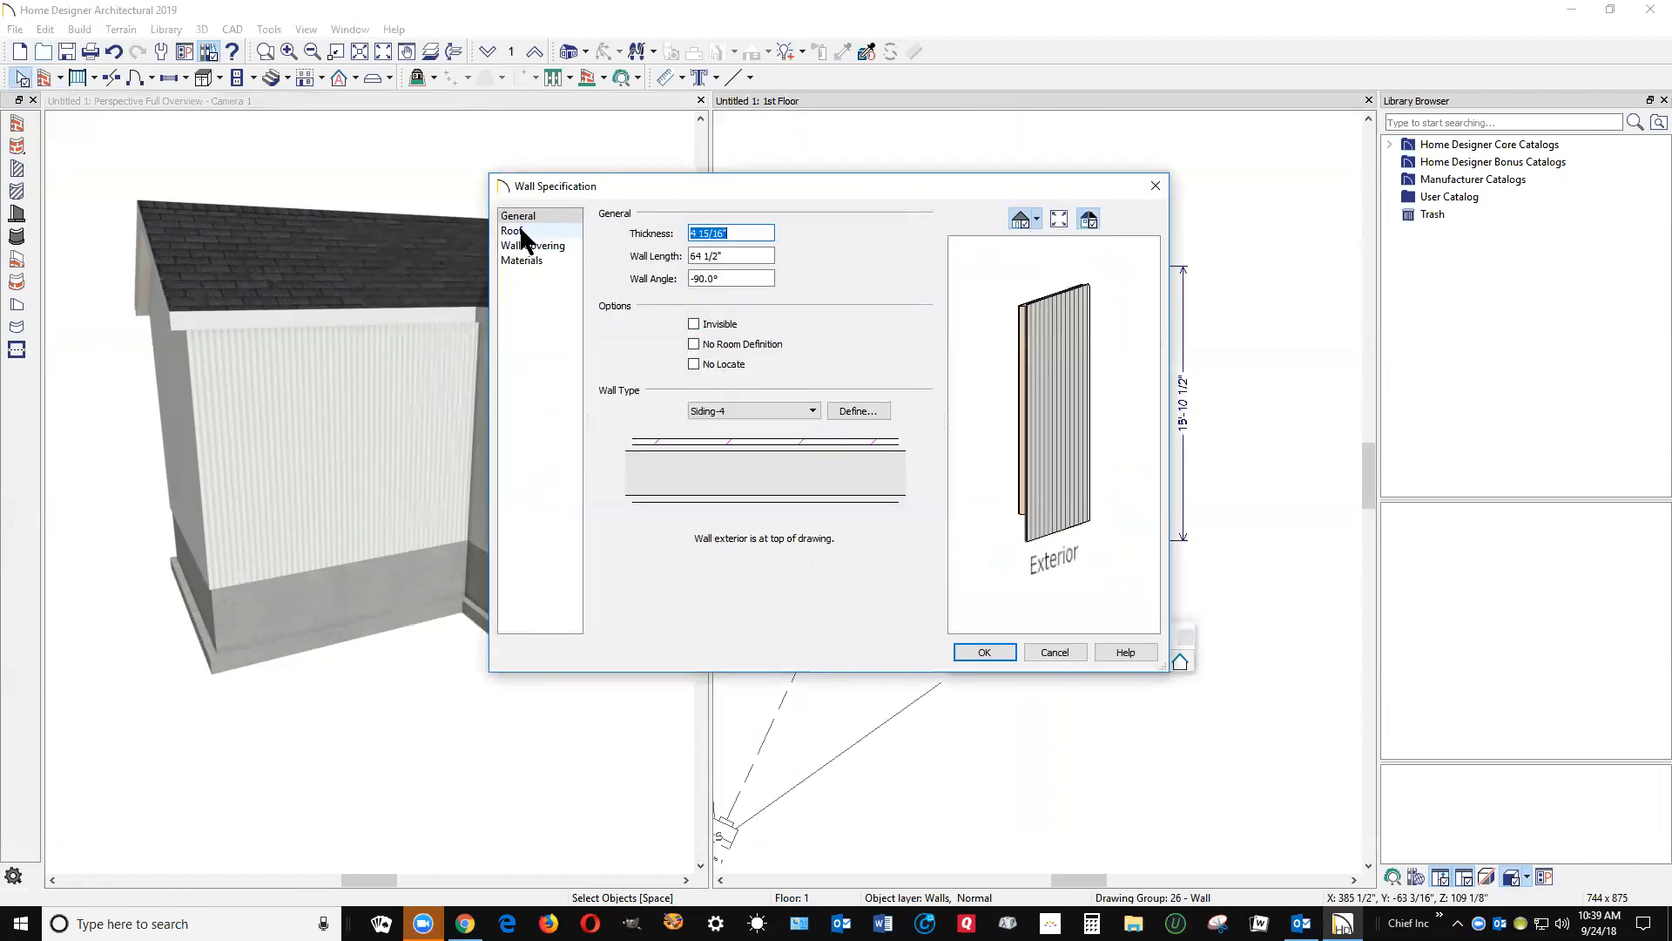
{"action": "left_click", "coordinate": [518, 232]}
{"action": "left_click", "coordinate": [734, 255]}
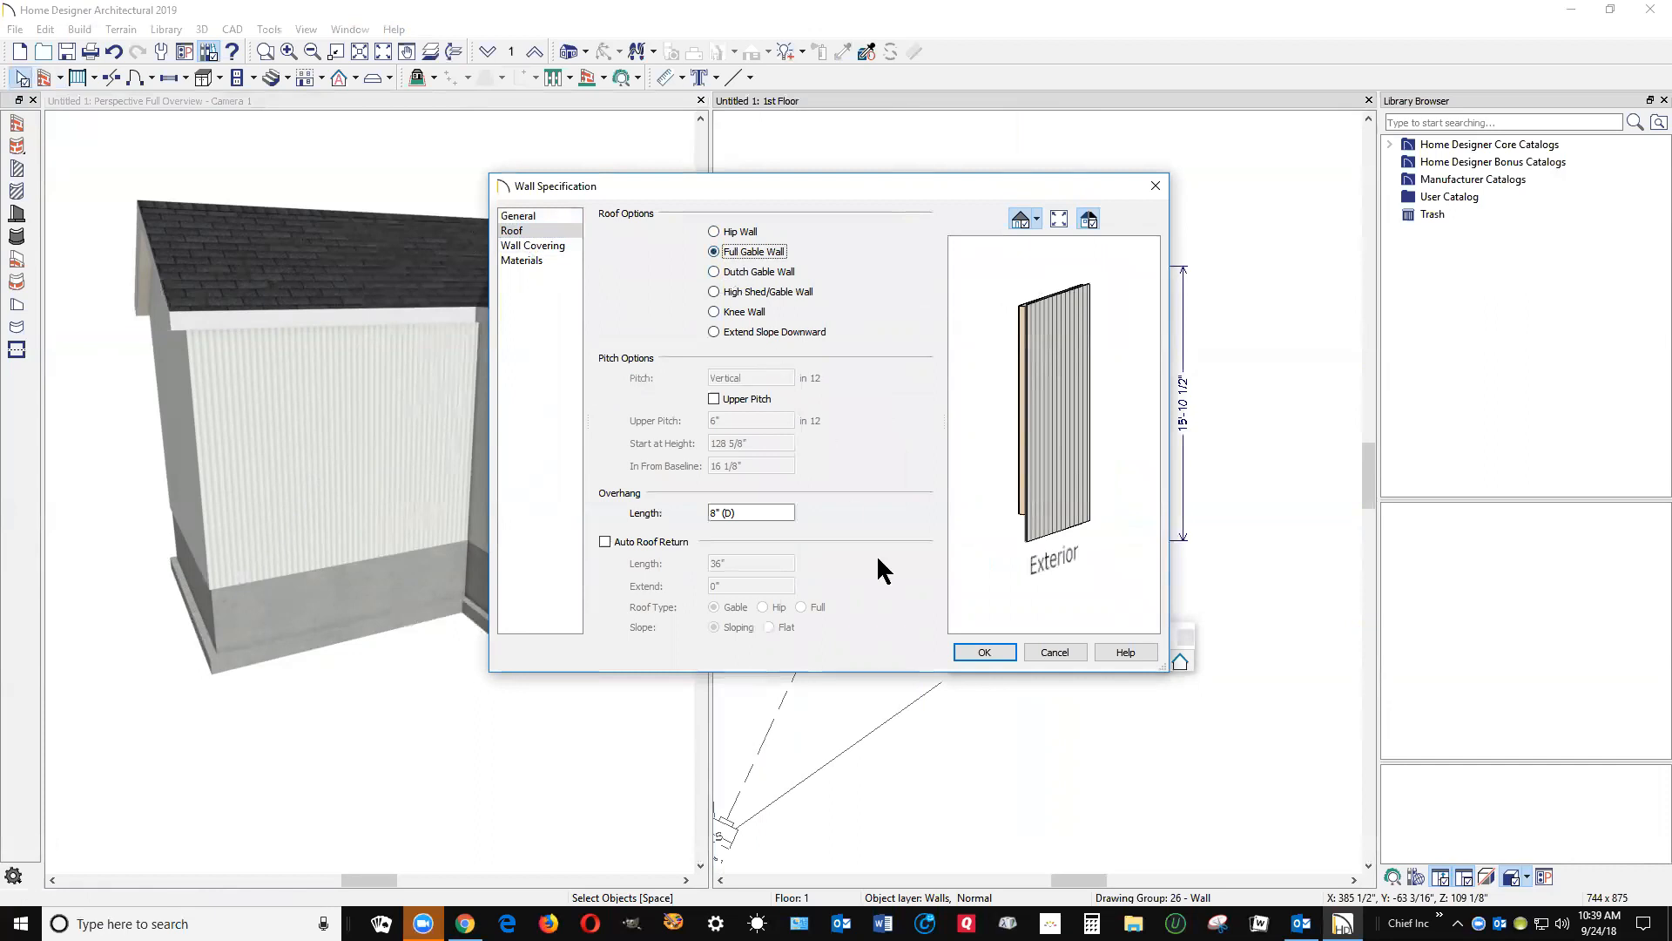
{"action": "left_click", "coordinate": [986, 653]}
{"action": "left_click", "coordinate": [1180, 662]}
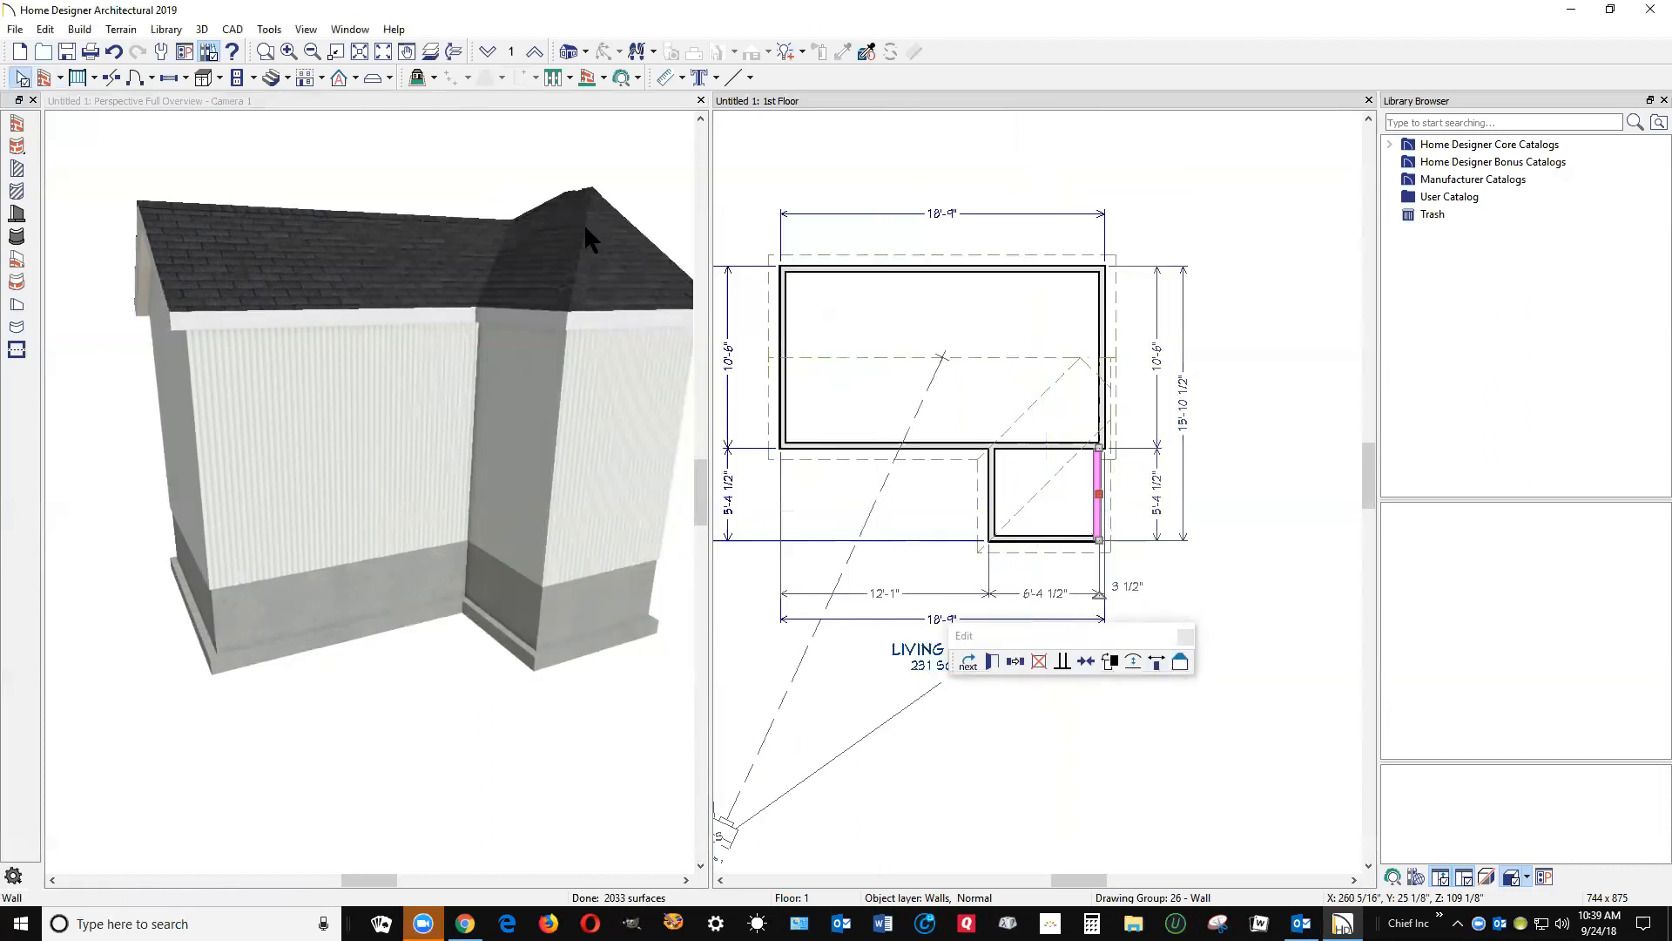
- Set the roof option of the bump-out's left wall to Full Gable Wall
{"action": "left_click", "coordinate": [992, 497]}
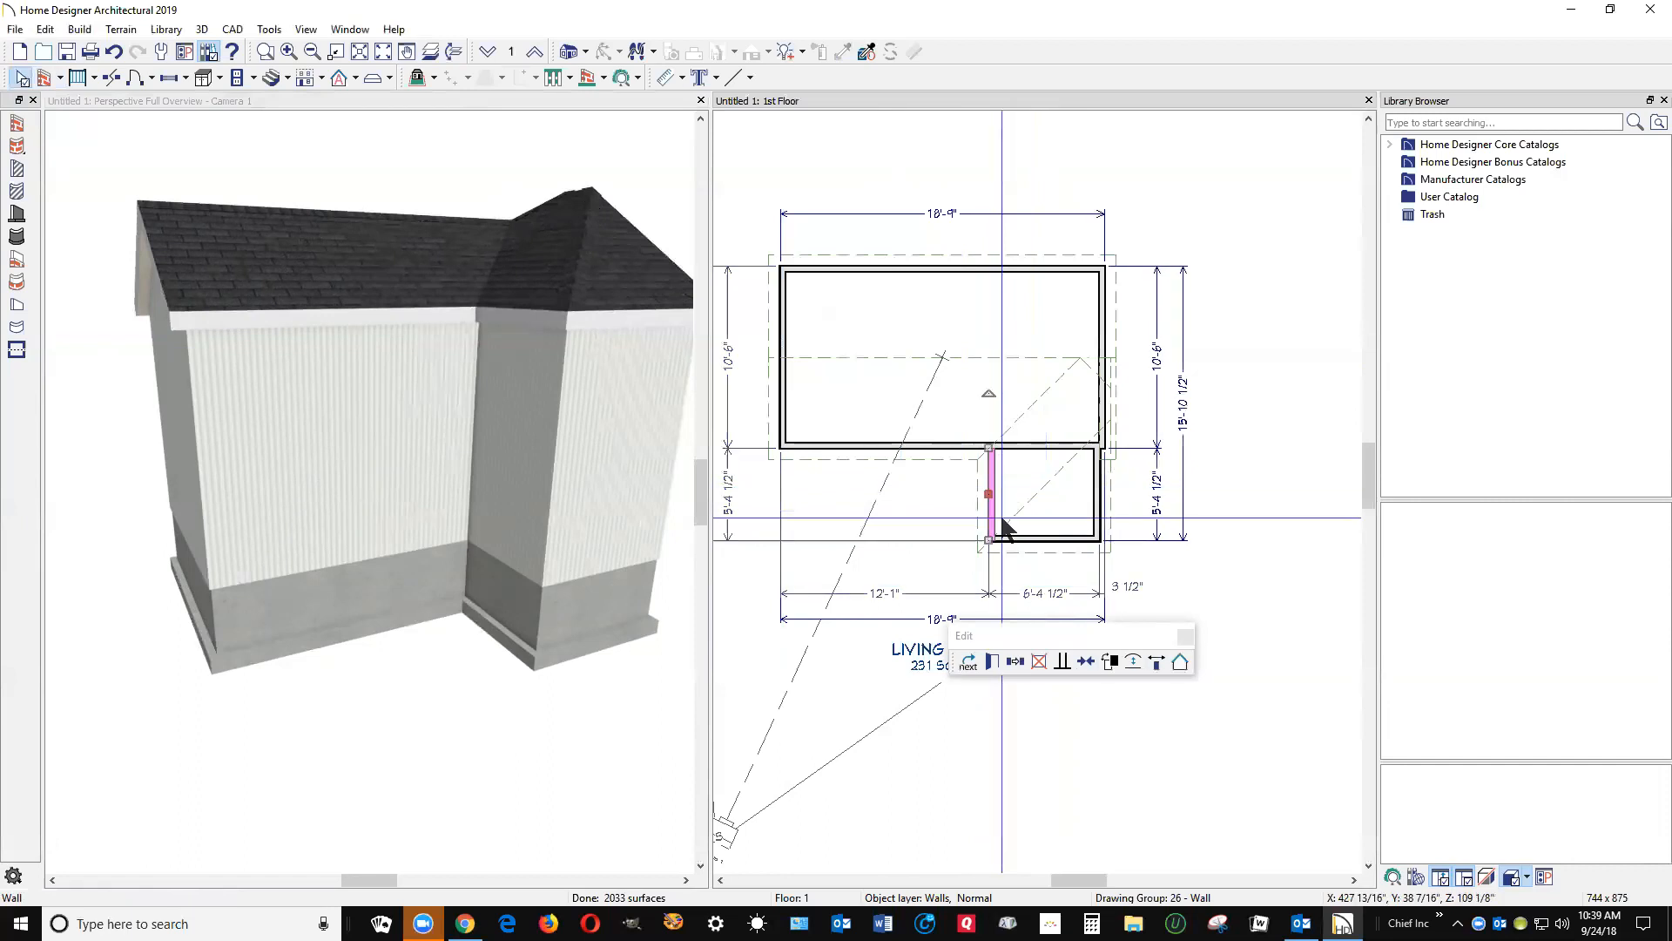
{"action": "left_click", "coordinate": [995, 655]}
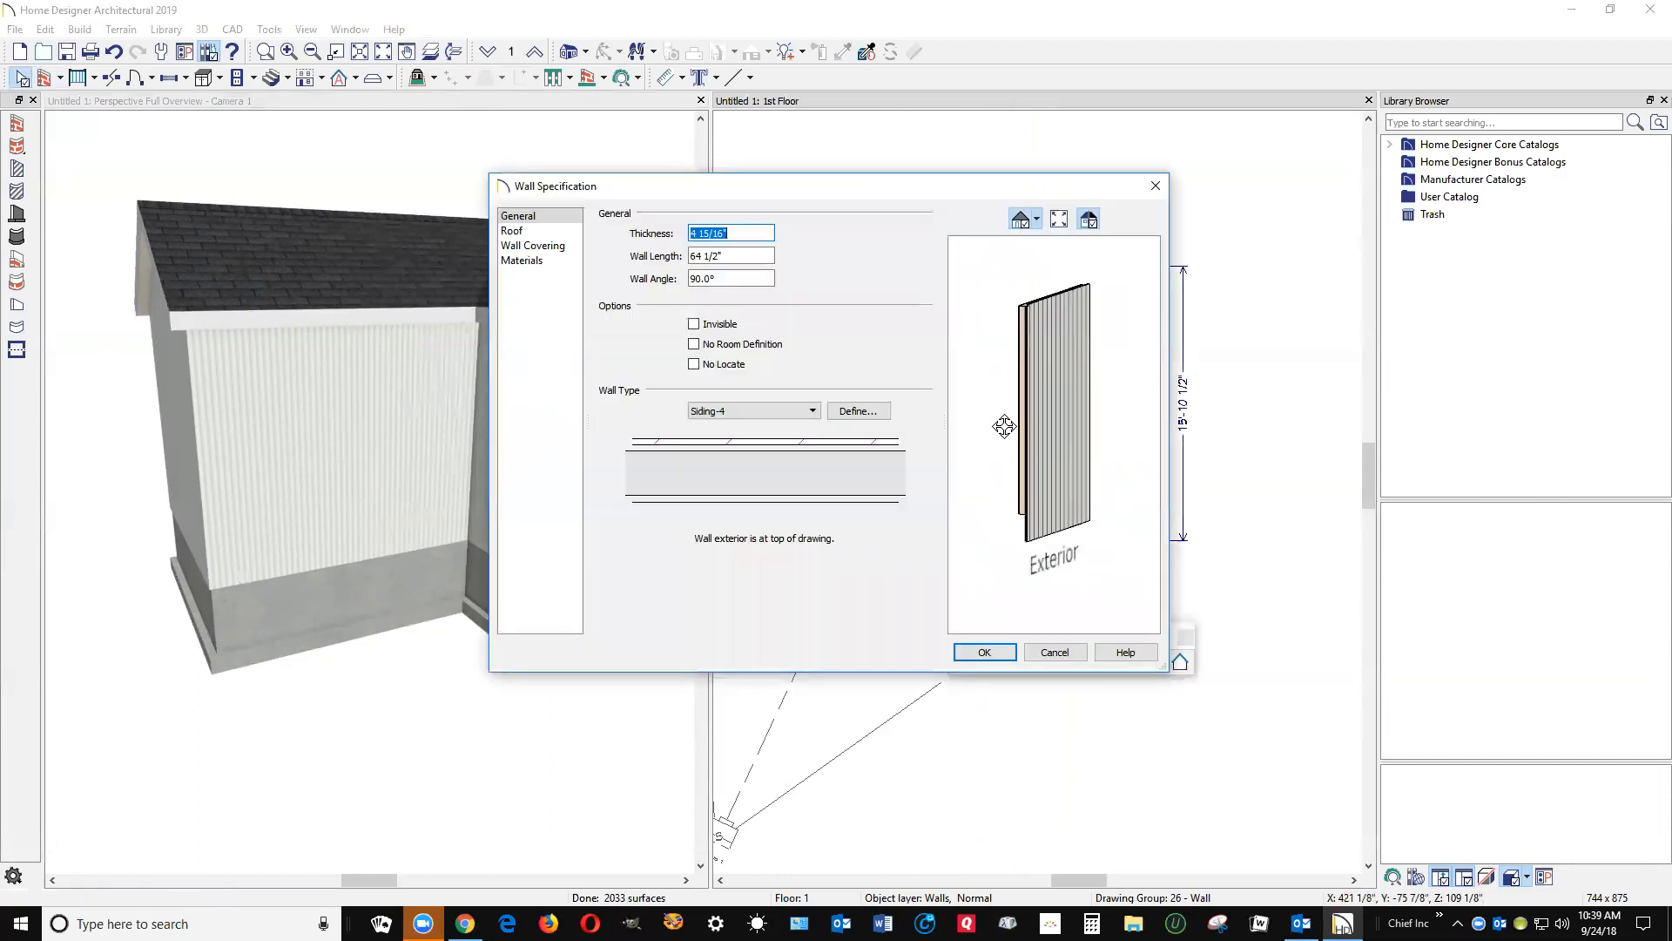
{"action": "left_click", "coordinate": [520, 223]}
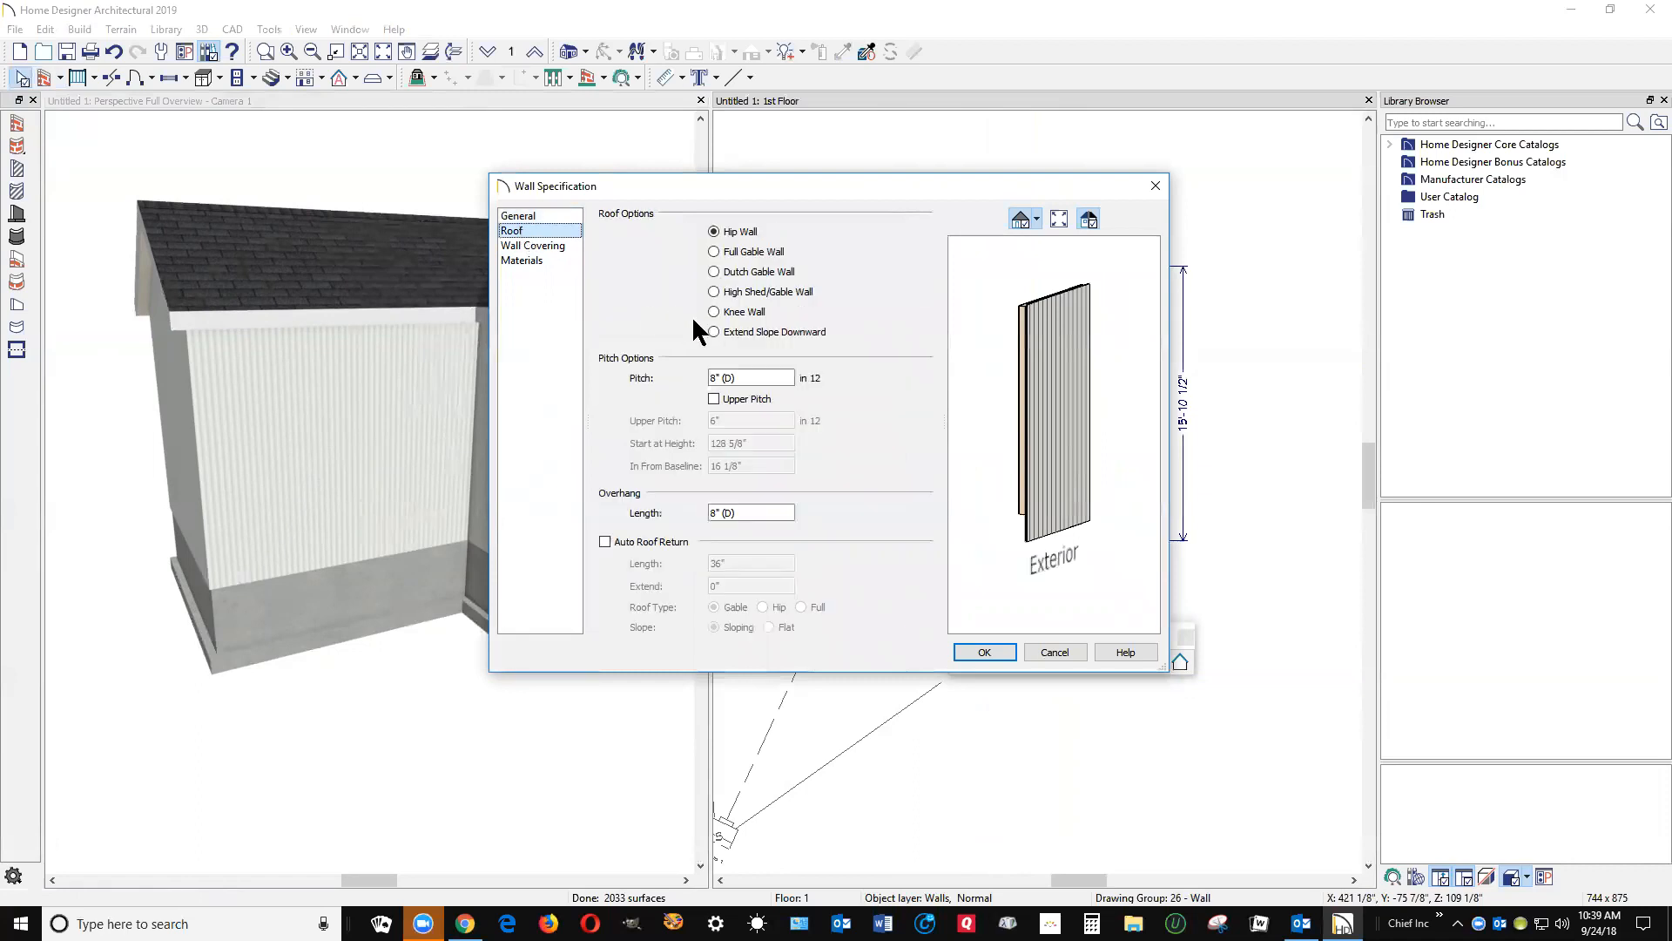
{"action": "left_click", "coordinate": [714, 252]}
{"action": "left_click", "coordinate": [995, 655]}
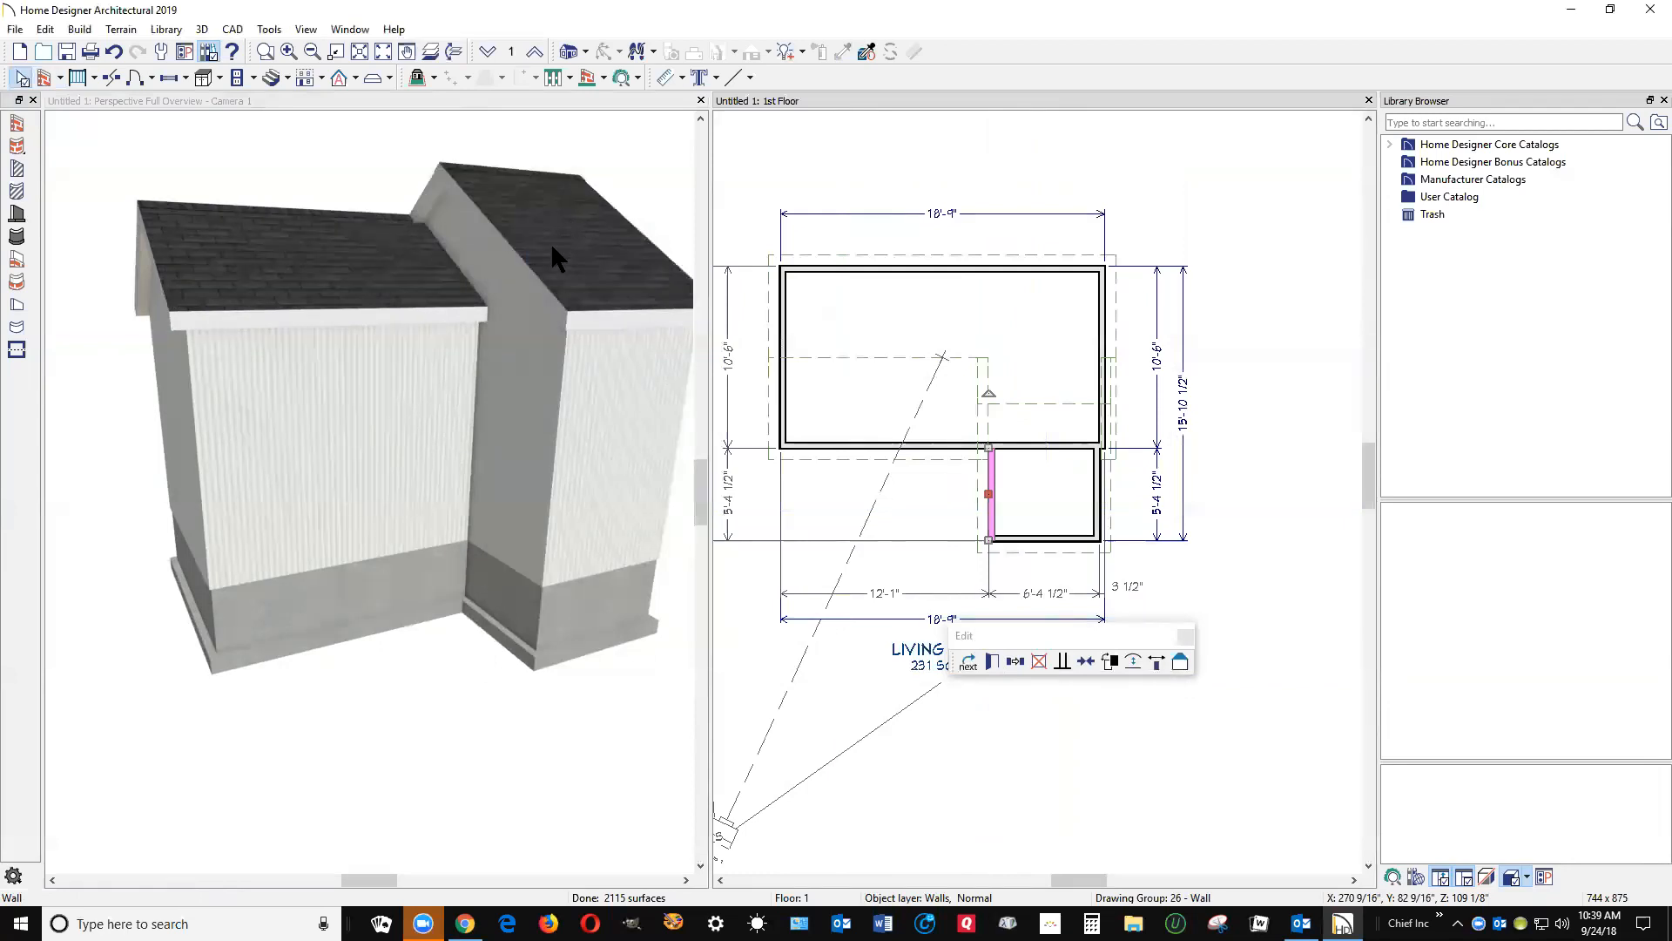
- Delete the stray angled wall segment placed outside the house behind the rear wall
{"action": "left_click", "coordinate": [368, 409]}
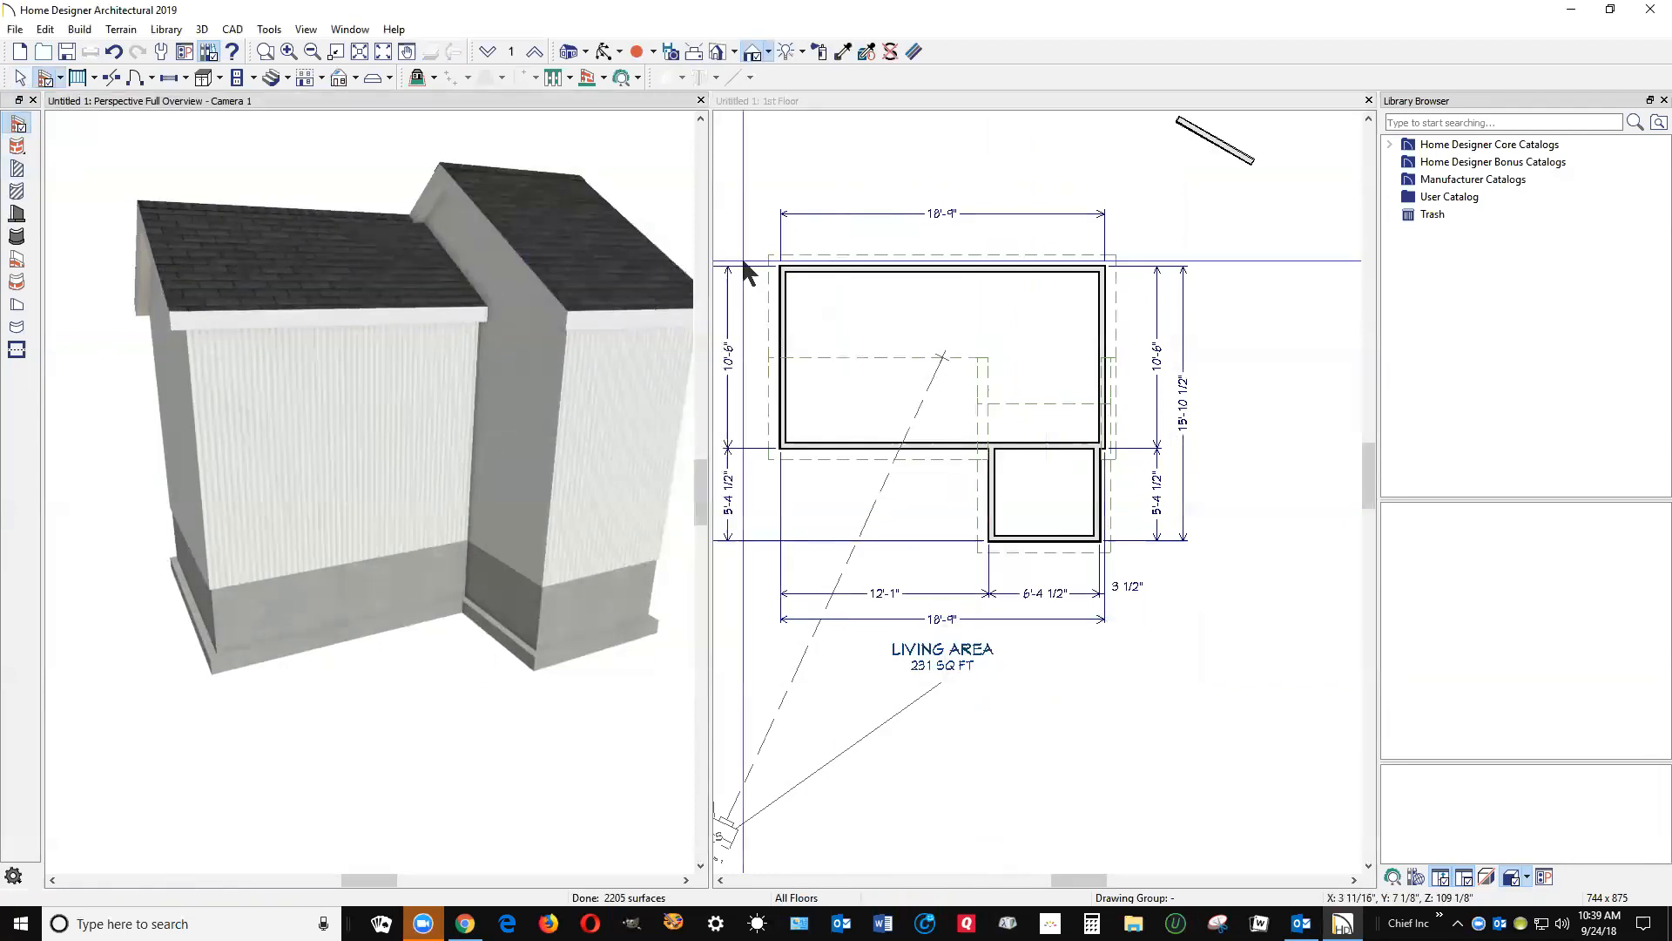
{"action": "left_click", "coordinate": [1214, 142]}
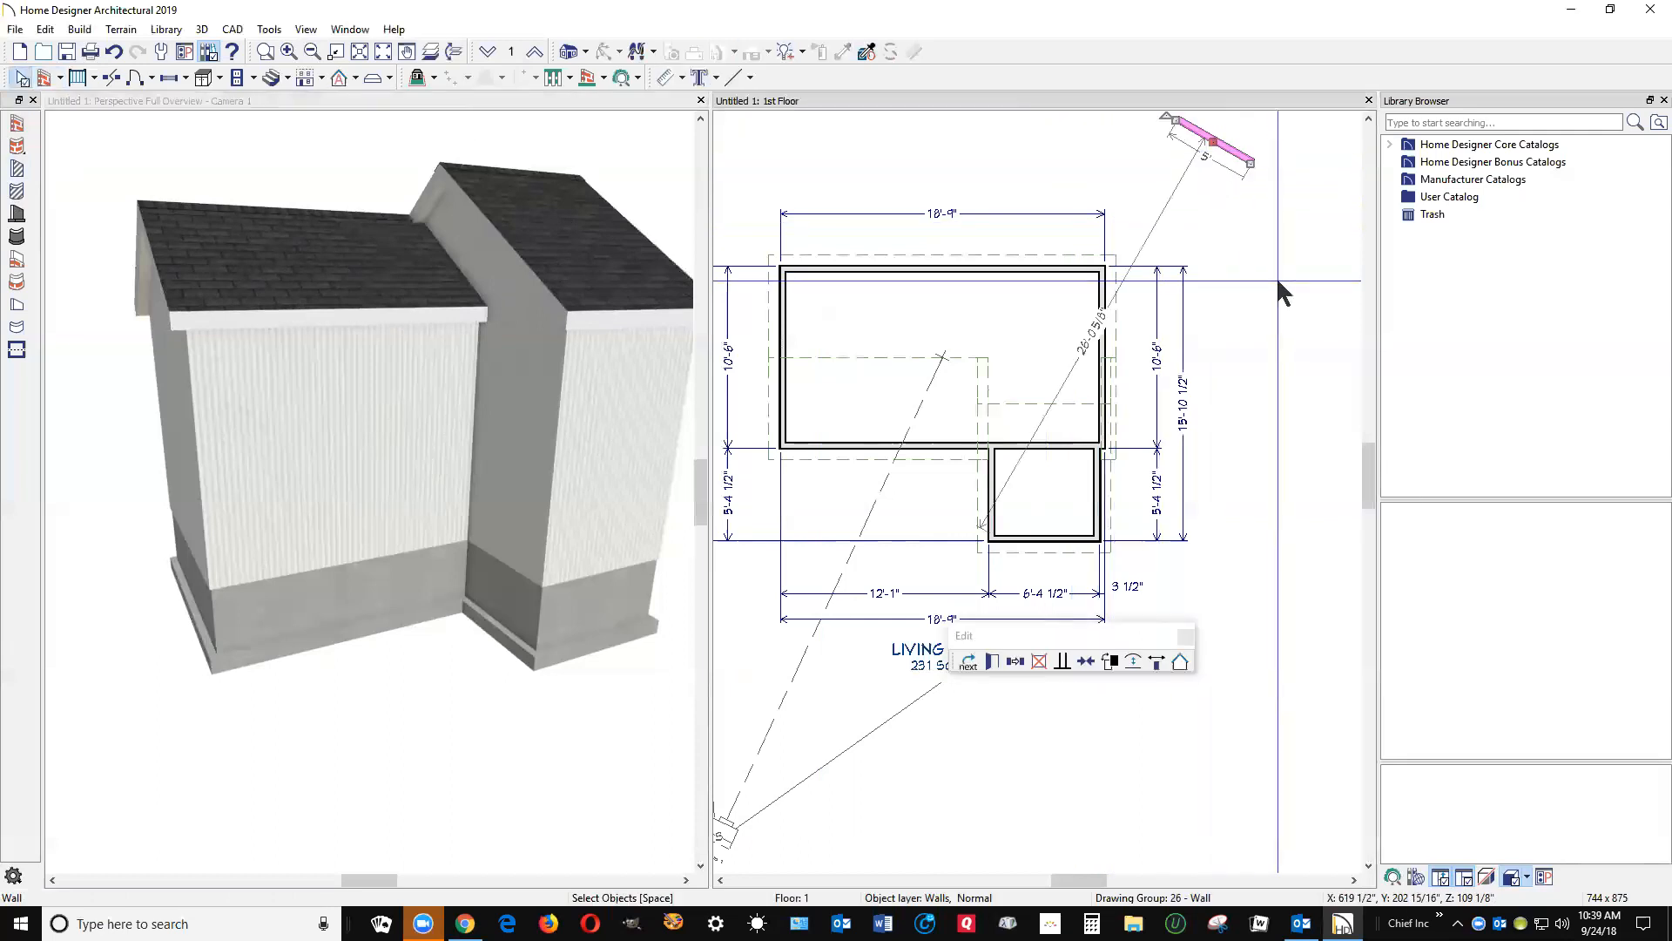
{"action": "key", "text": "Delete"}
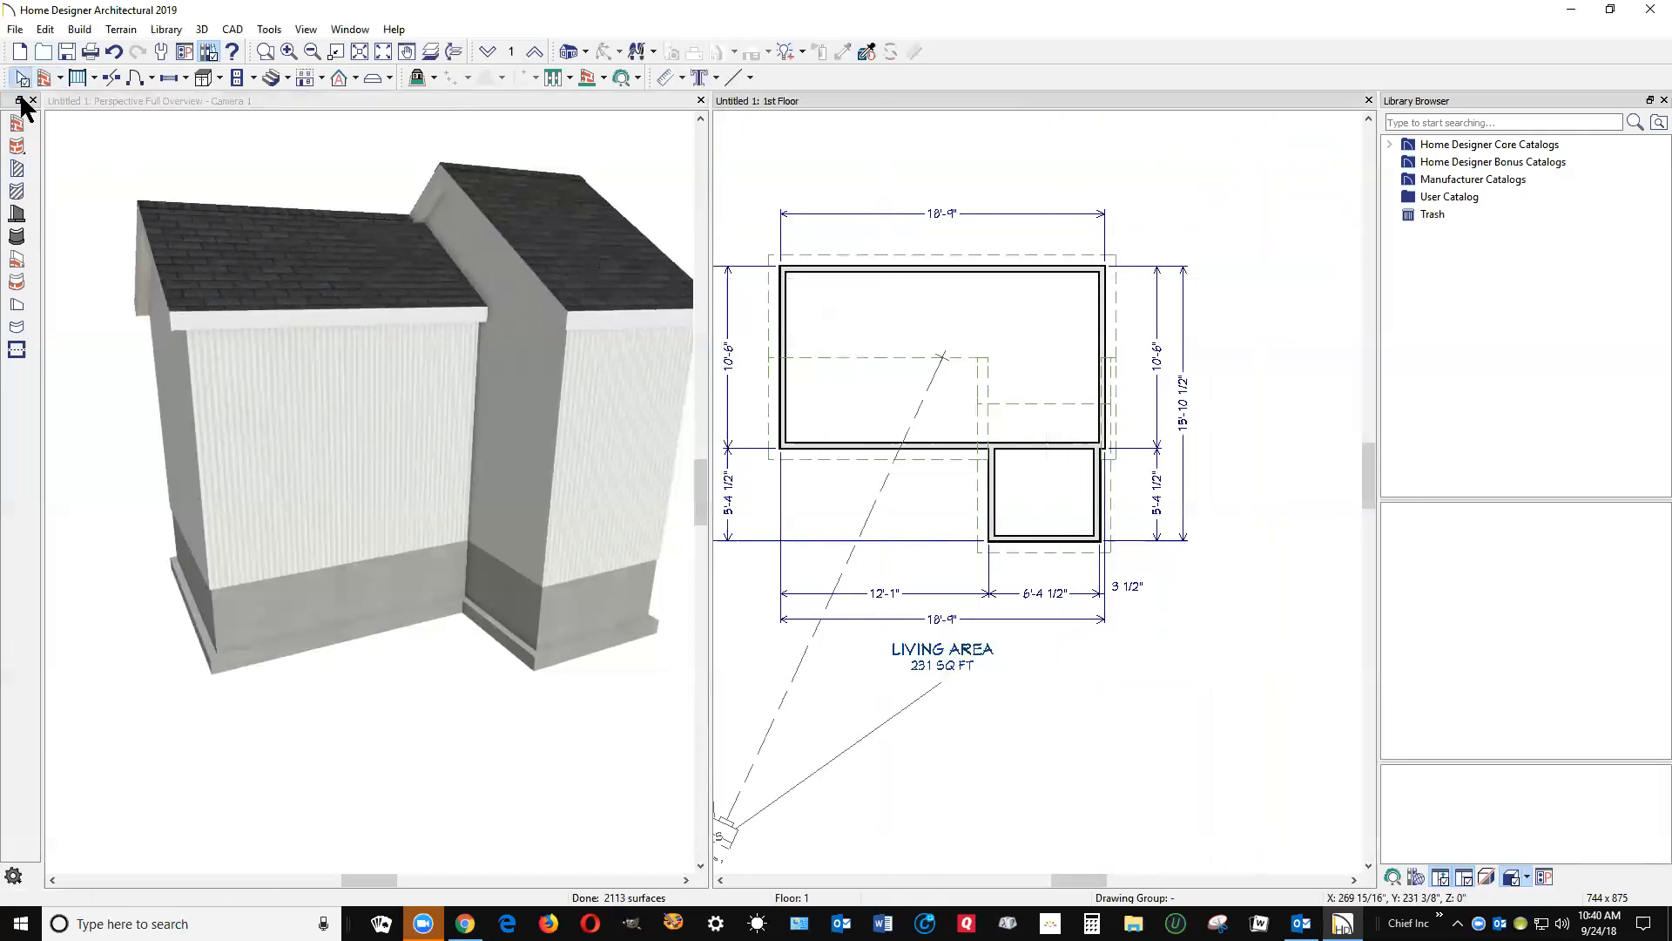
- Lower the roof pitch of the bump-out's front wall in its wall specification
{"action": "left_click", "coordinate": [200, 135]}
{"action": "left_click", "coordinate": [606, 52]}
{"action": "left_click_drag", "start_coordinate": [635, 224], "coordinate": [400, 246]}
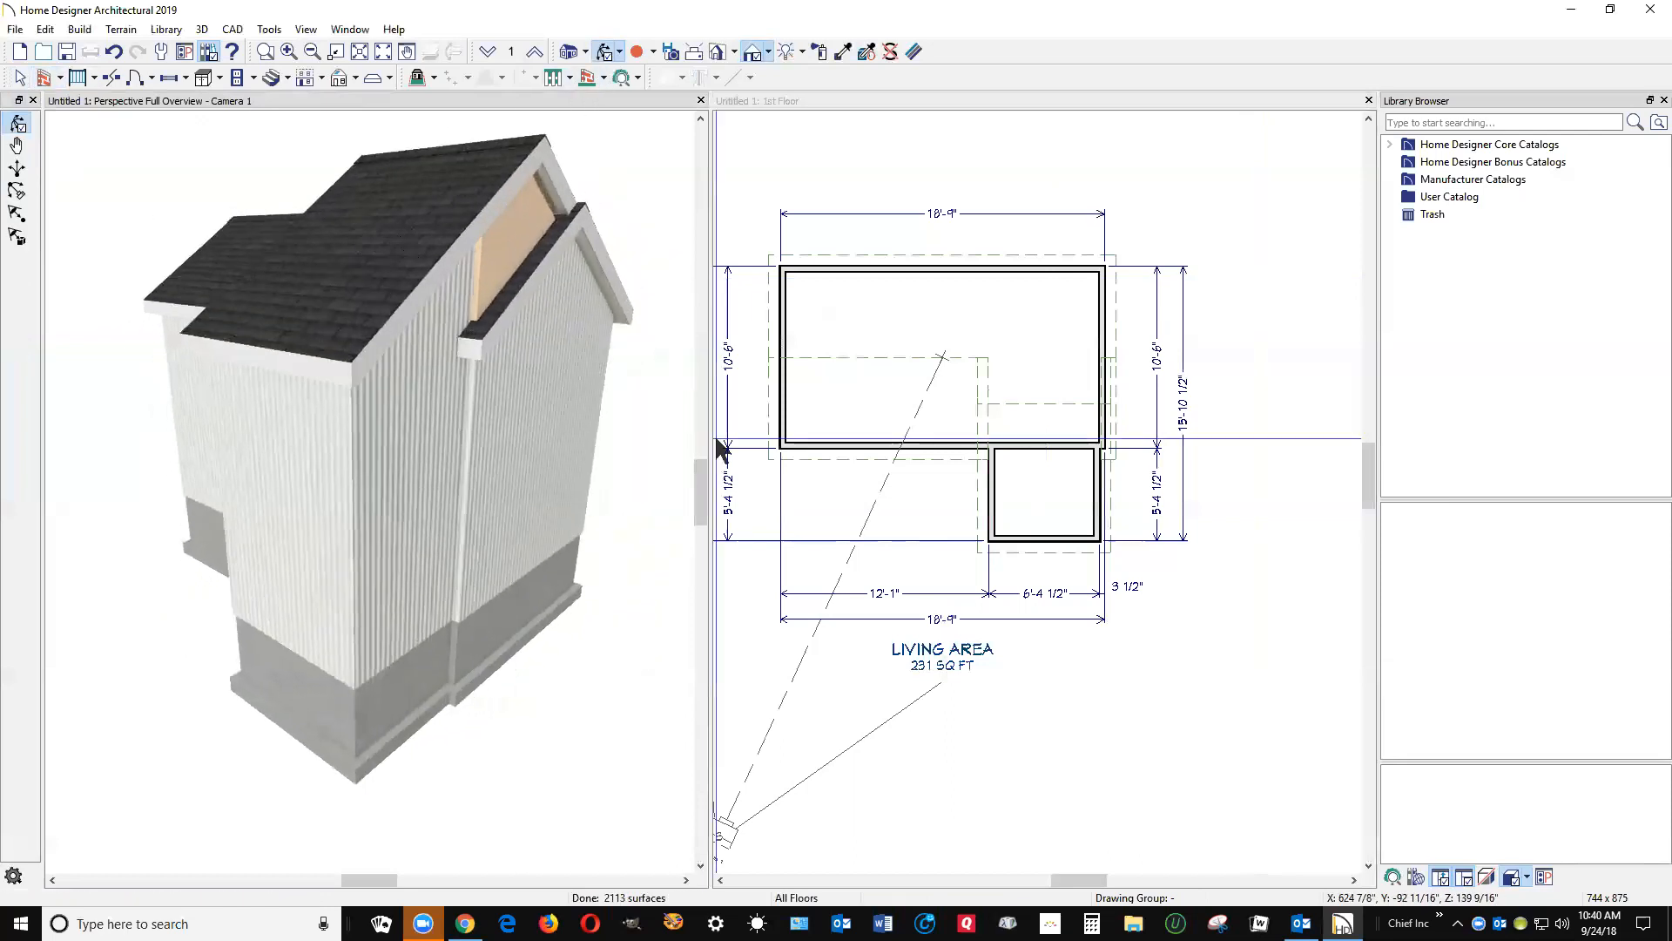
{"action": "right_click", "coordinate": [1019, 540]}
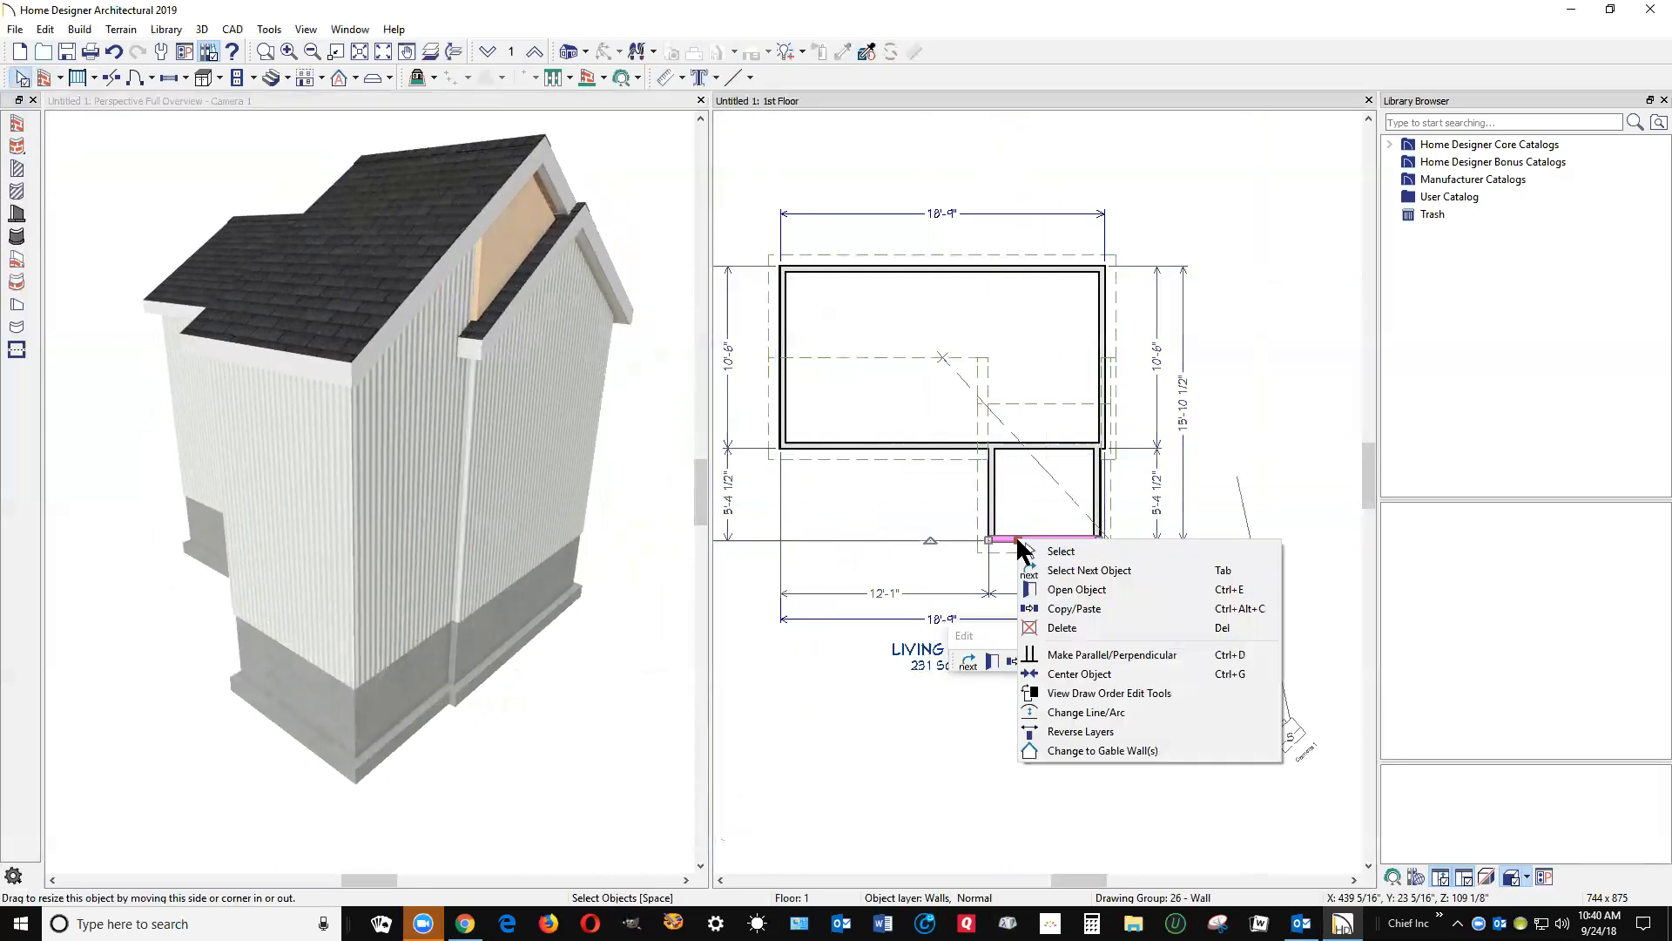
{"action": "left_click", "coordinate": [1078, 587]}
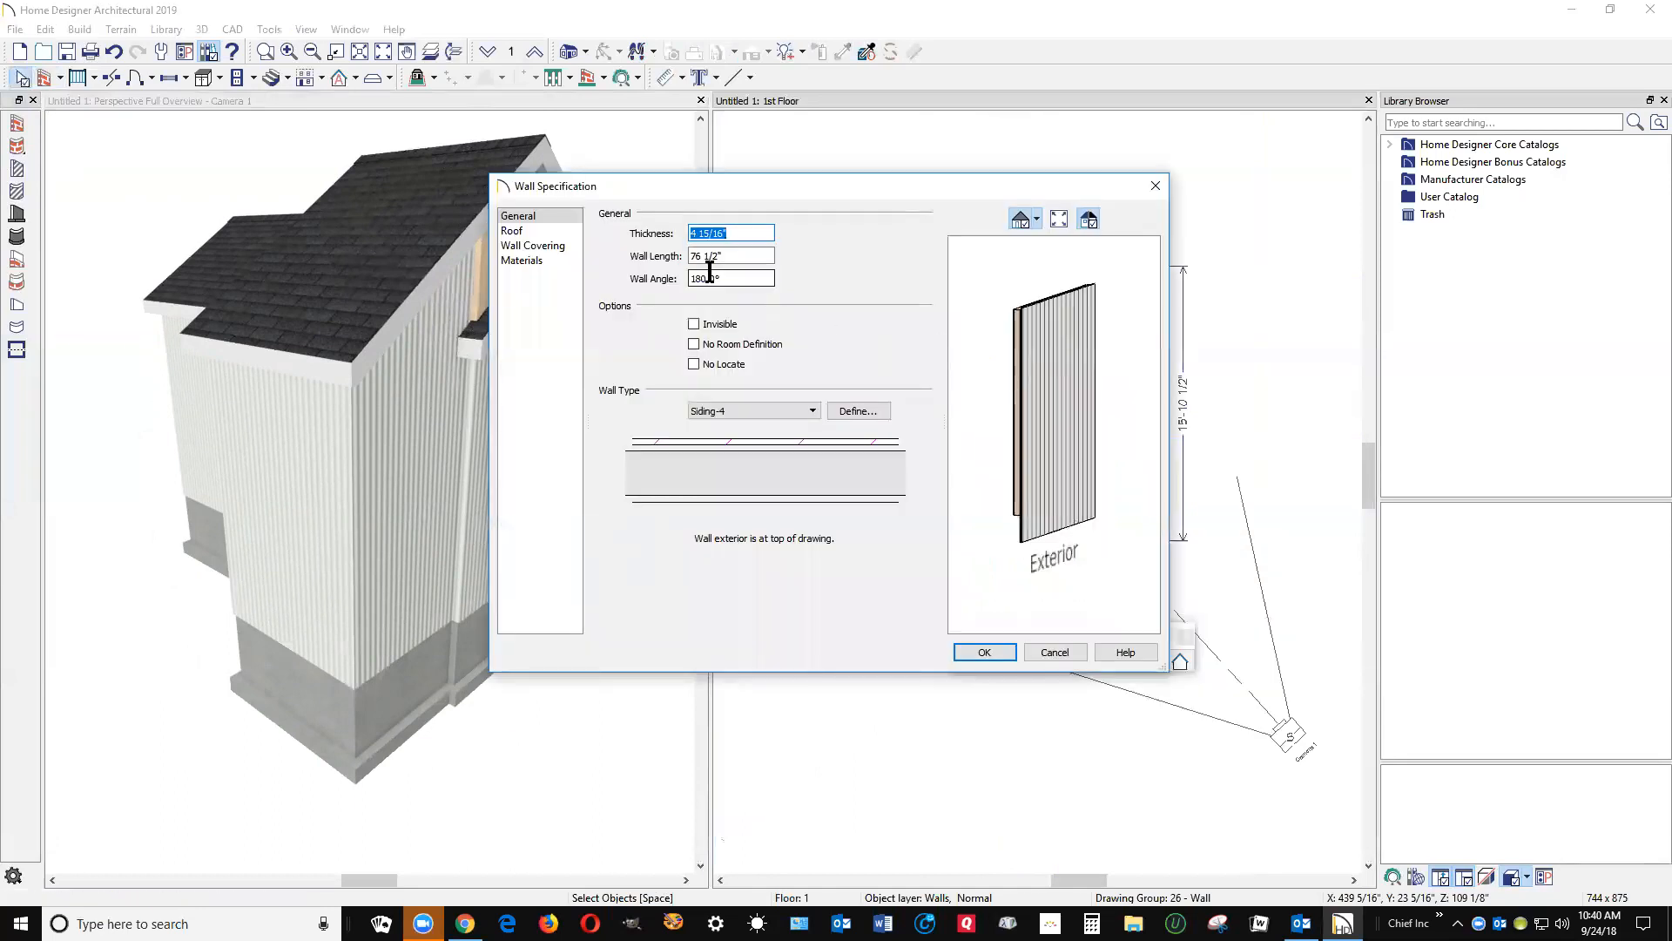
{"action": "left_click", "coordinate": [535, 229]}
{"action": "left_click", "coordinate": [750, 381]}
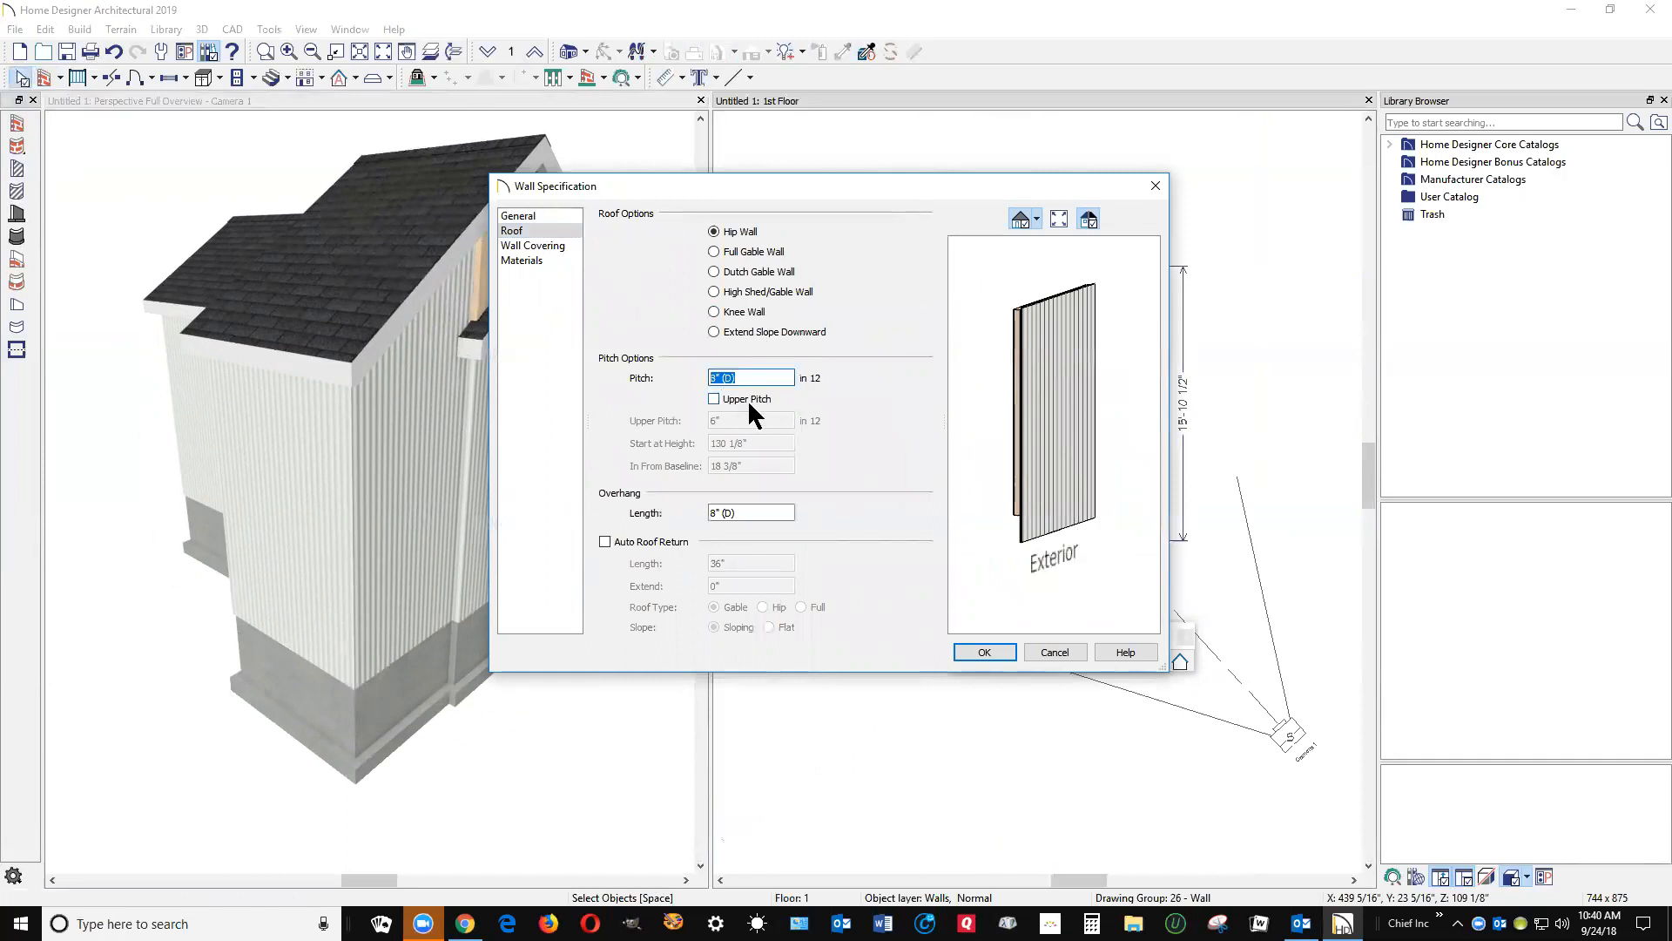
{"action": "left_click", "coordinate": [984, 653]}
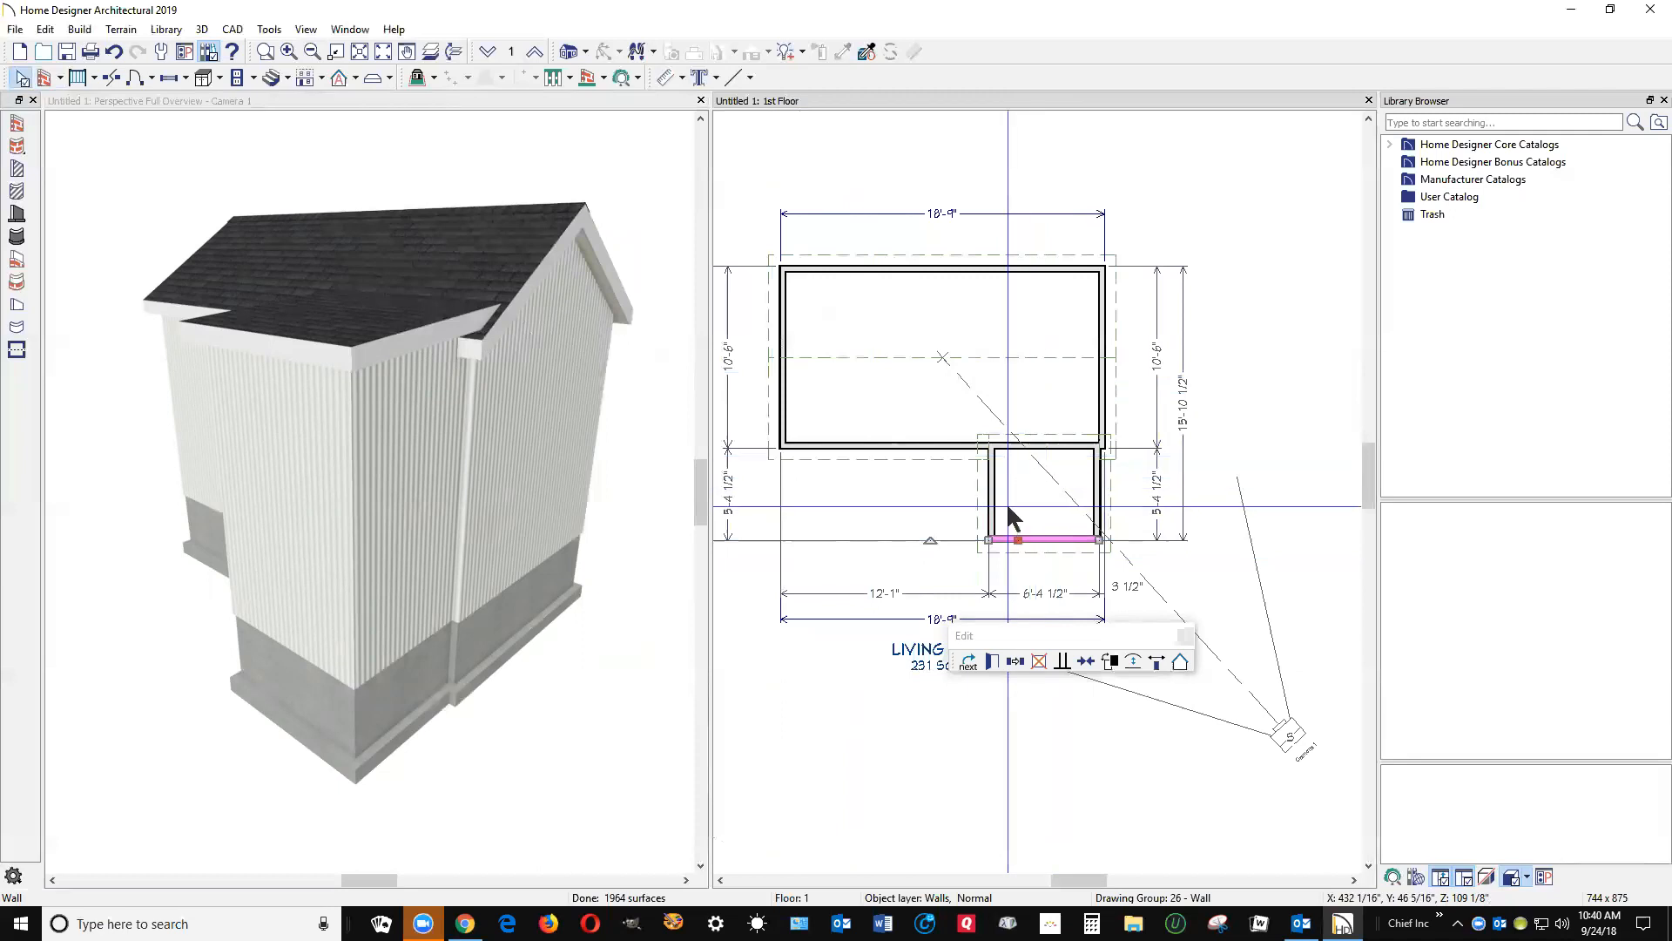
{"action": "left_click", "coordinate": [1054, 415]}
{"action": "double_click", "coordinate": [1049, 403]}
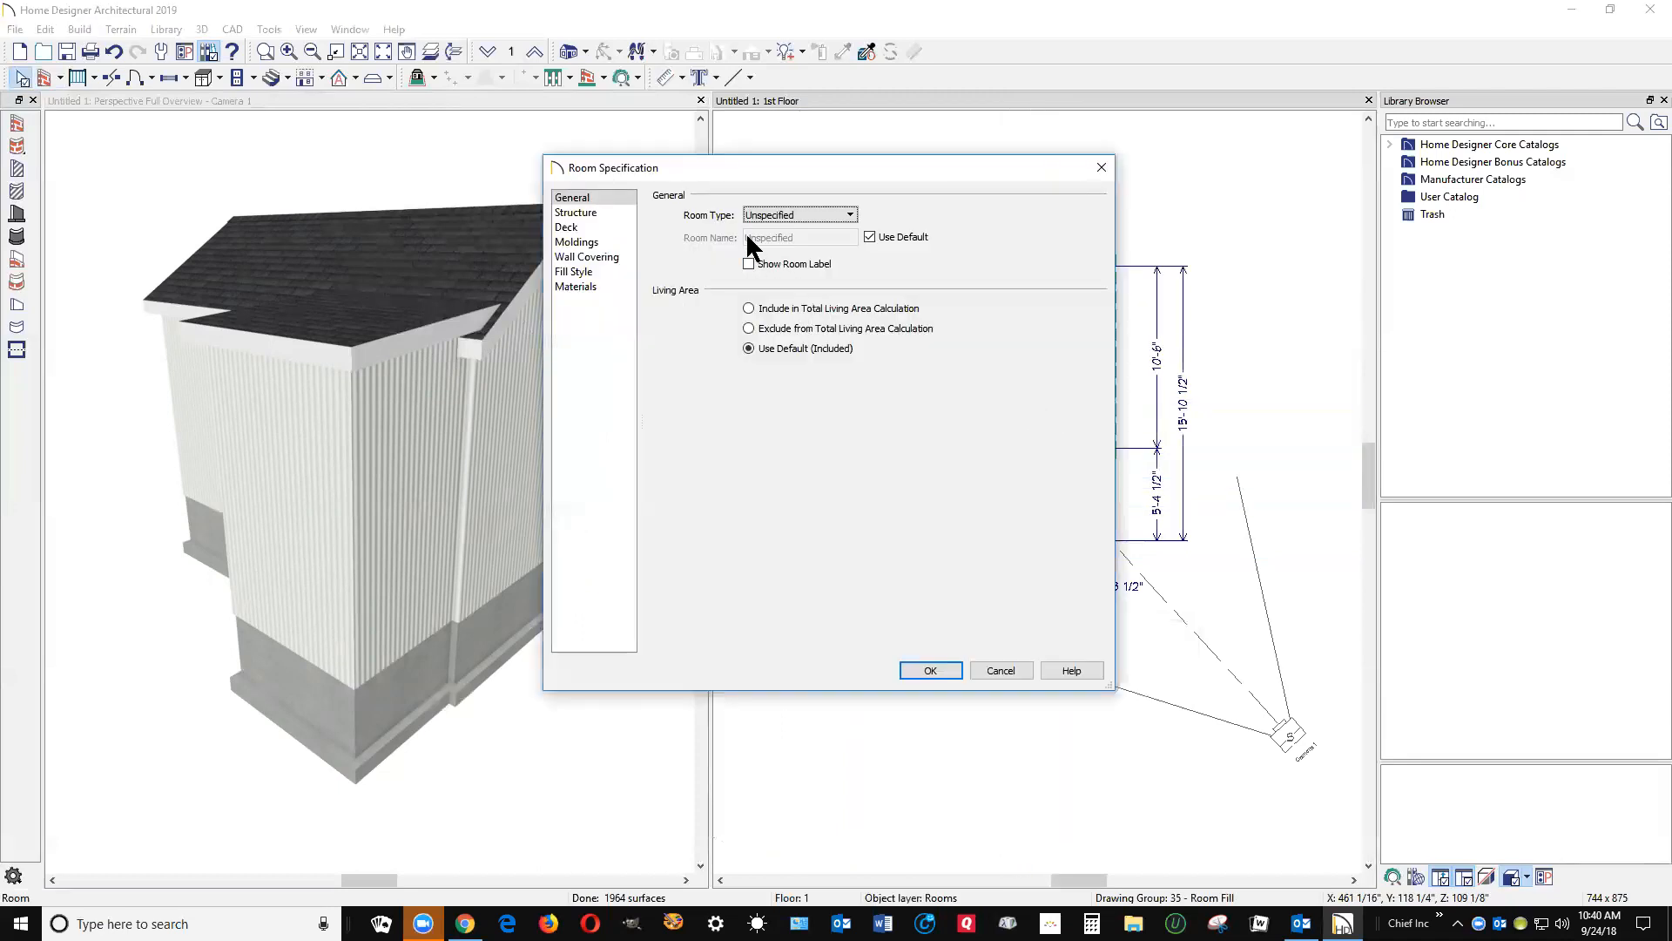
{"action": "left_click", "coordinate": [582, 213]}
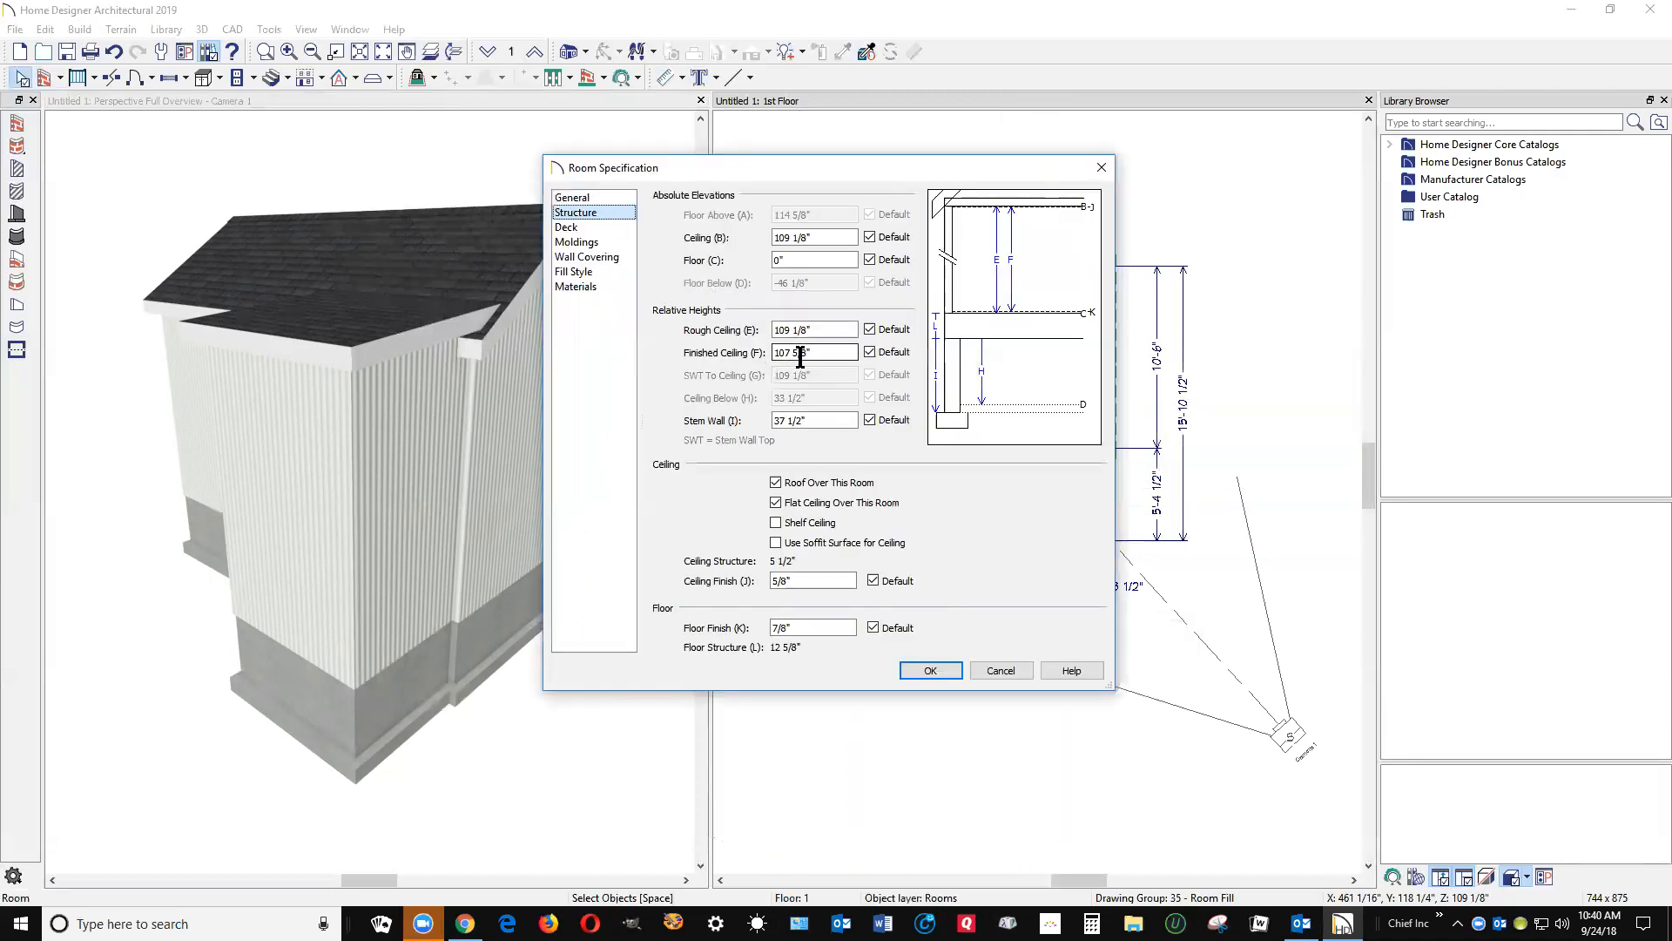
{"action": "left_click", "coordinate": [1000, 671]}
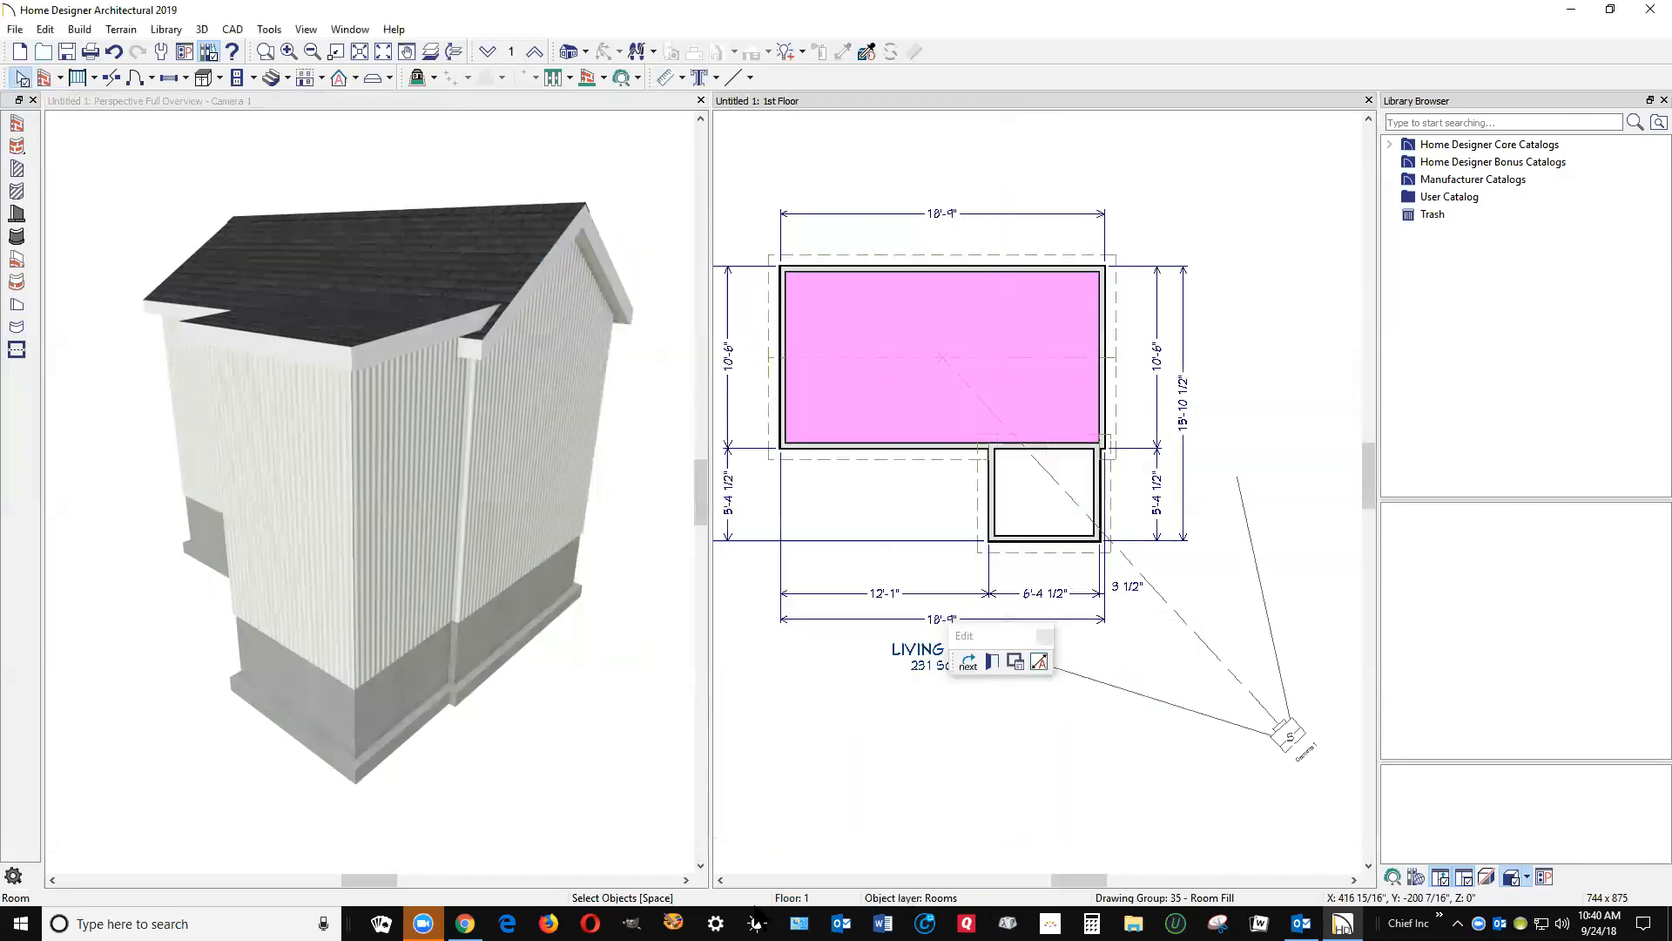
- Check the bump-out in the browser's forum photo, return to Home Designer, and set the bump-out room's finished ceiling height to 96"
{"action": "mouse_move", "coordinate": [423, 923]}
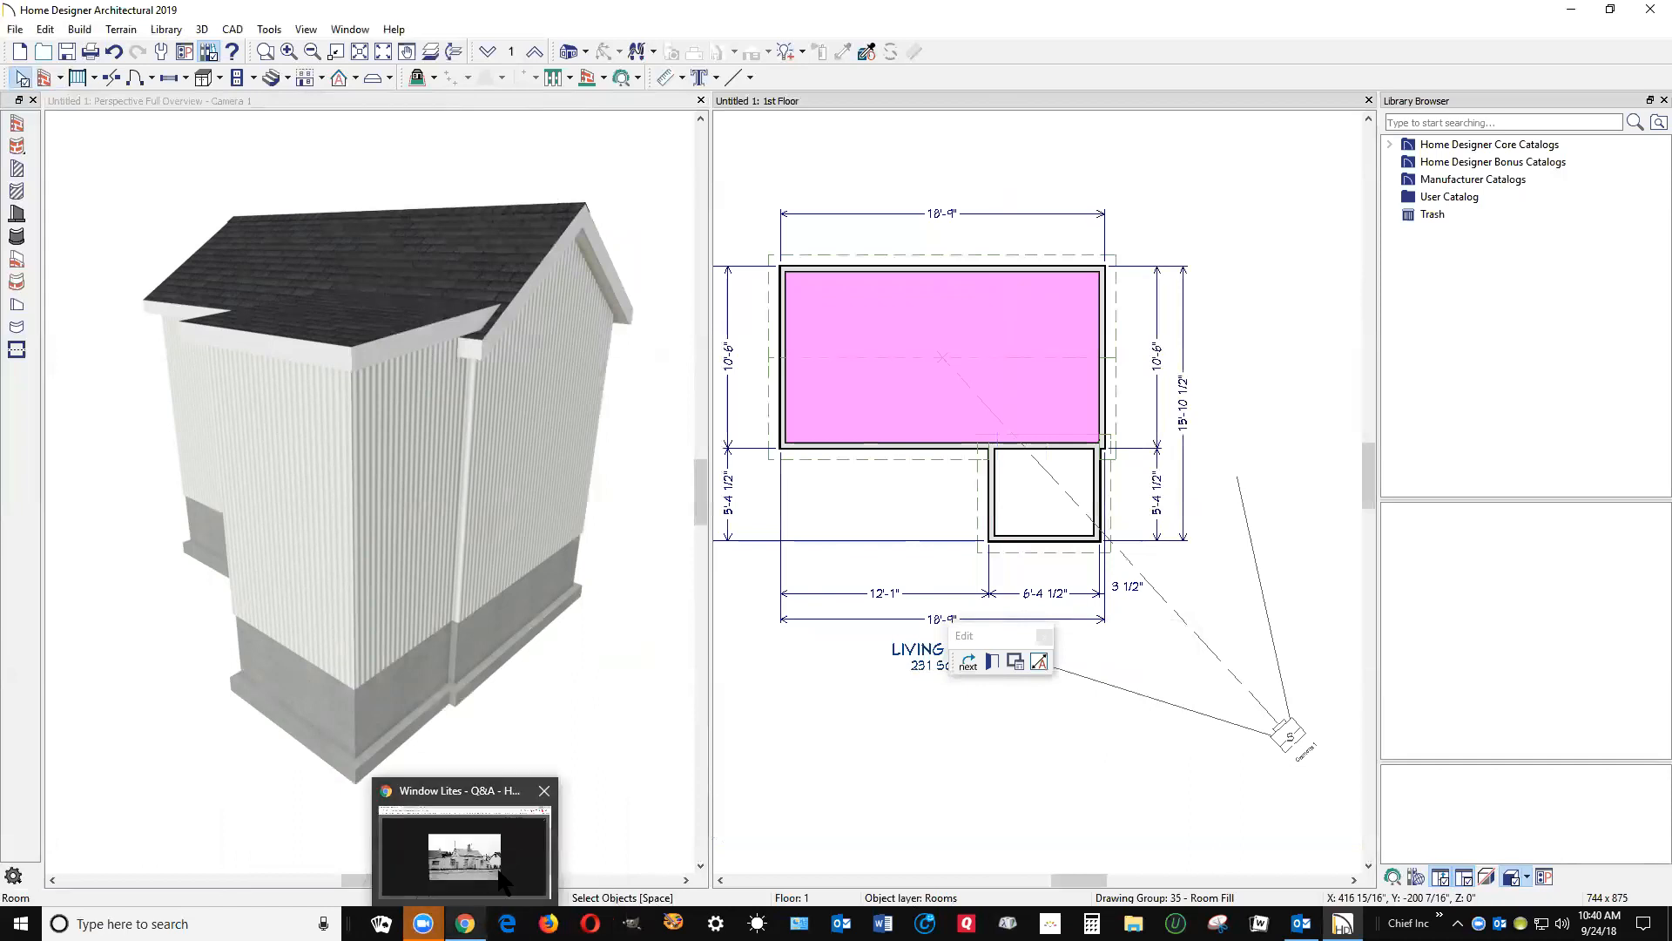
{"action": "left_click", "coordinate": [502, 881]}
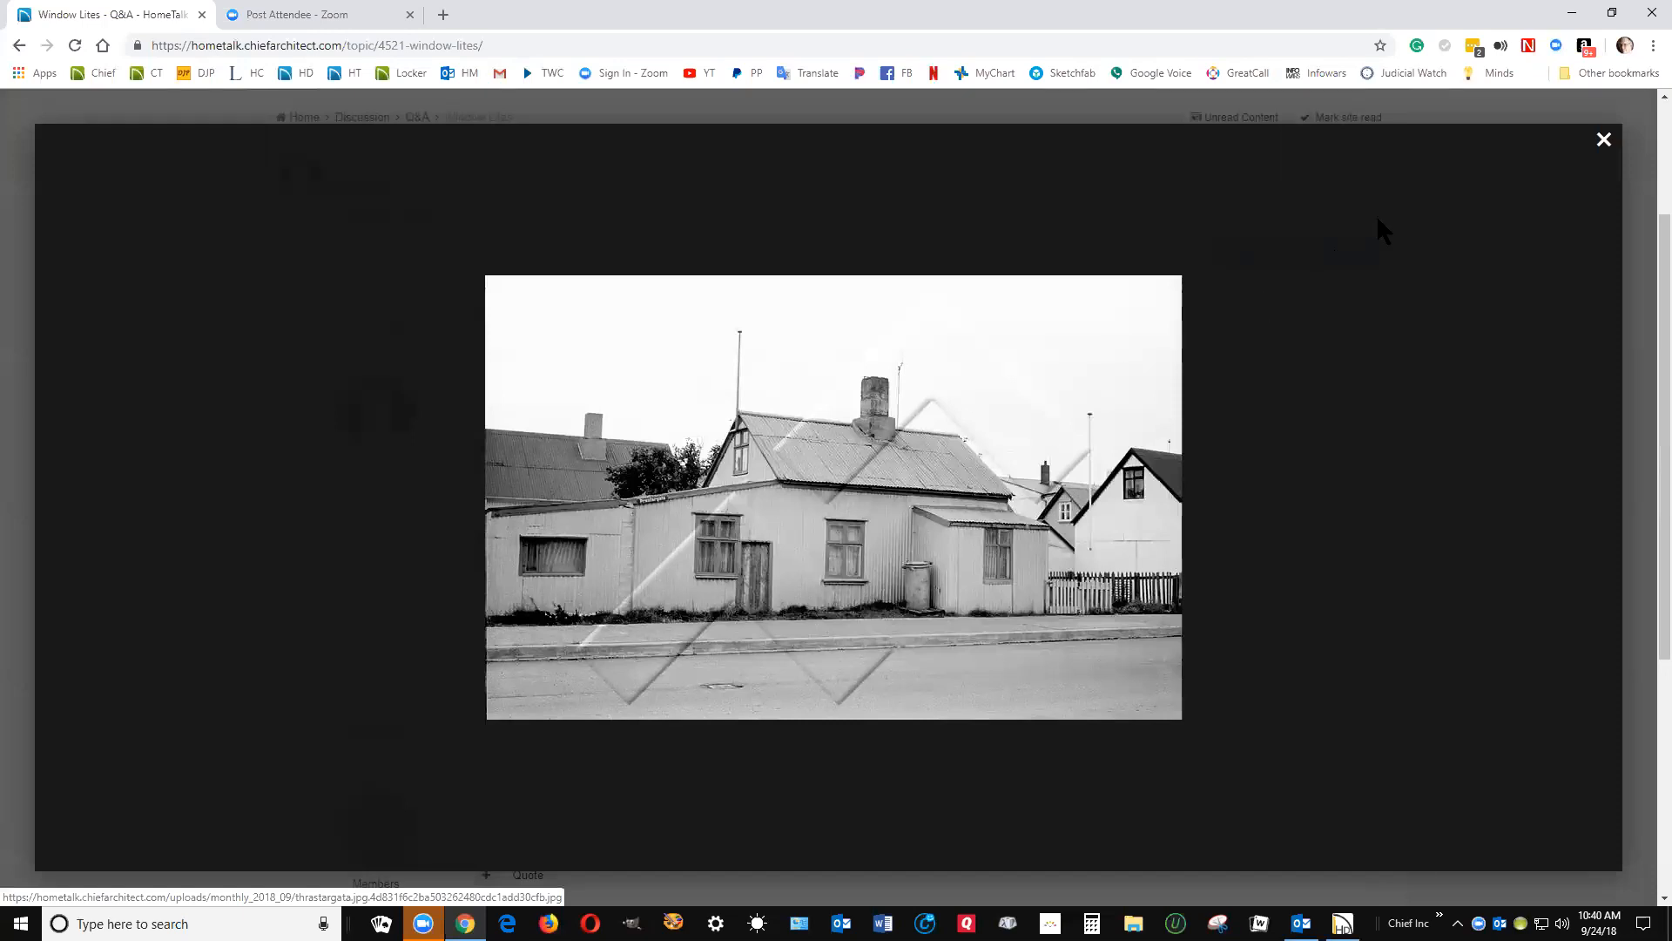
{"action": "left_click", "coordinate": [1572, 12]}
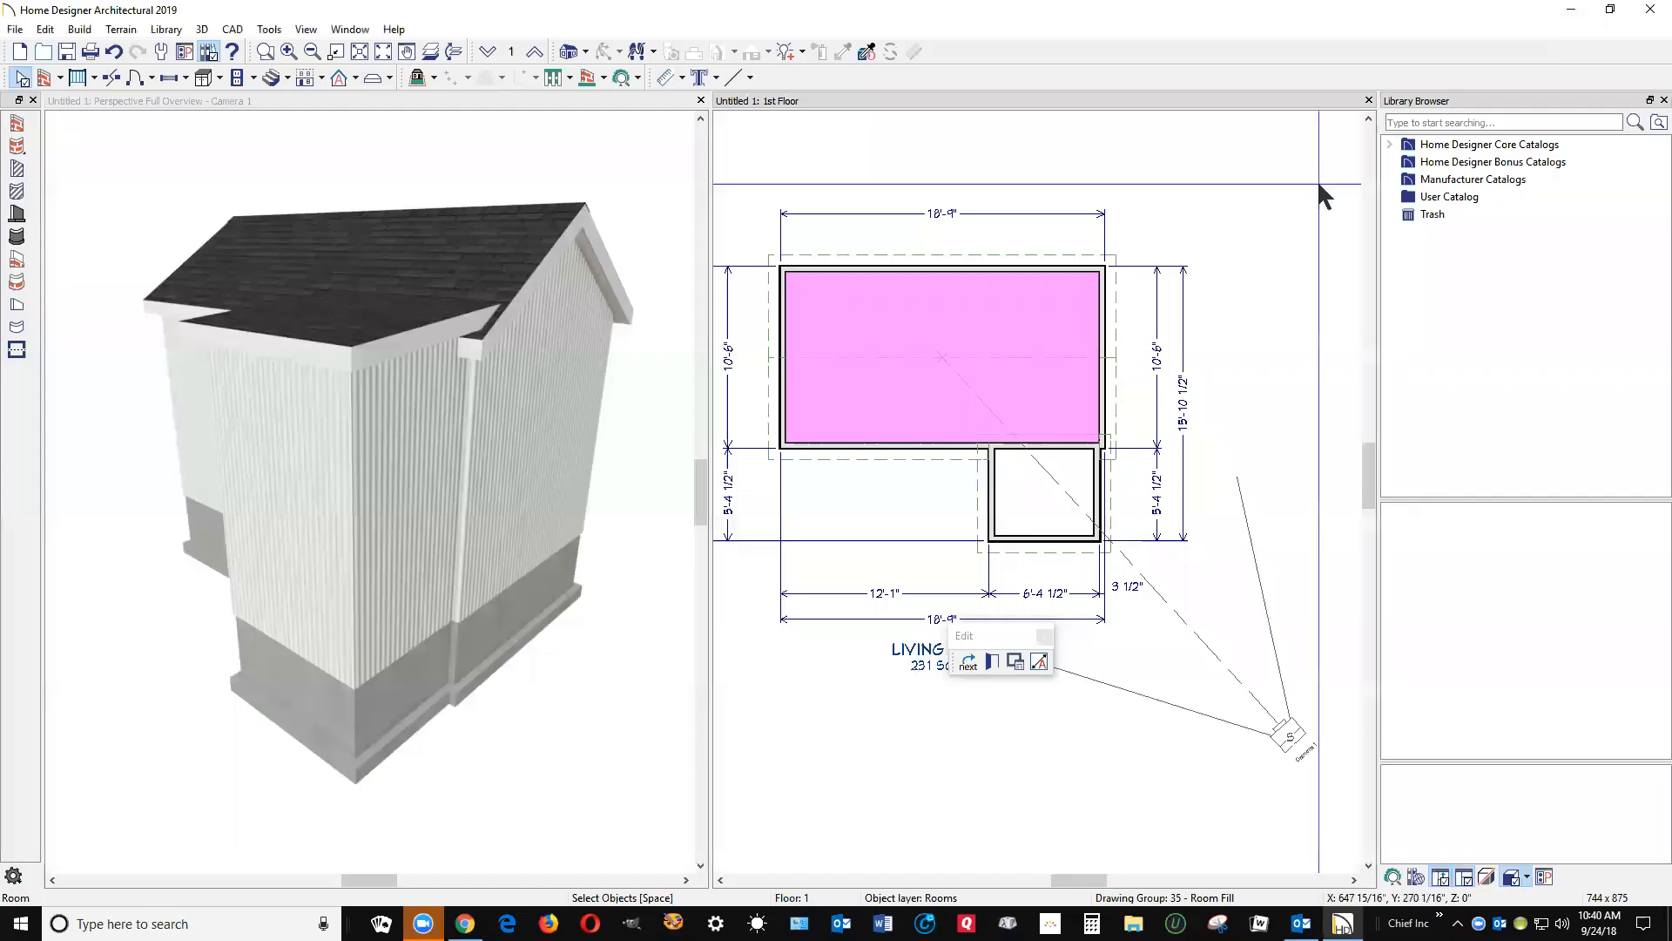
{"action": "right_click", "coordinate": [1021, 514]}
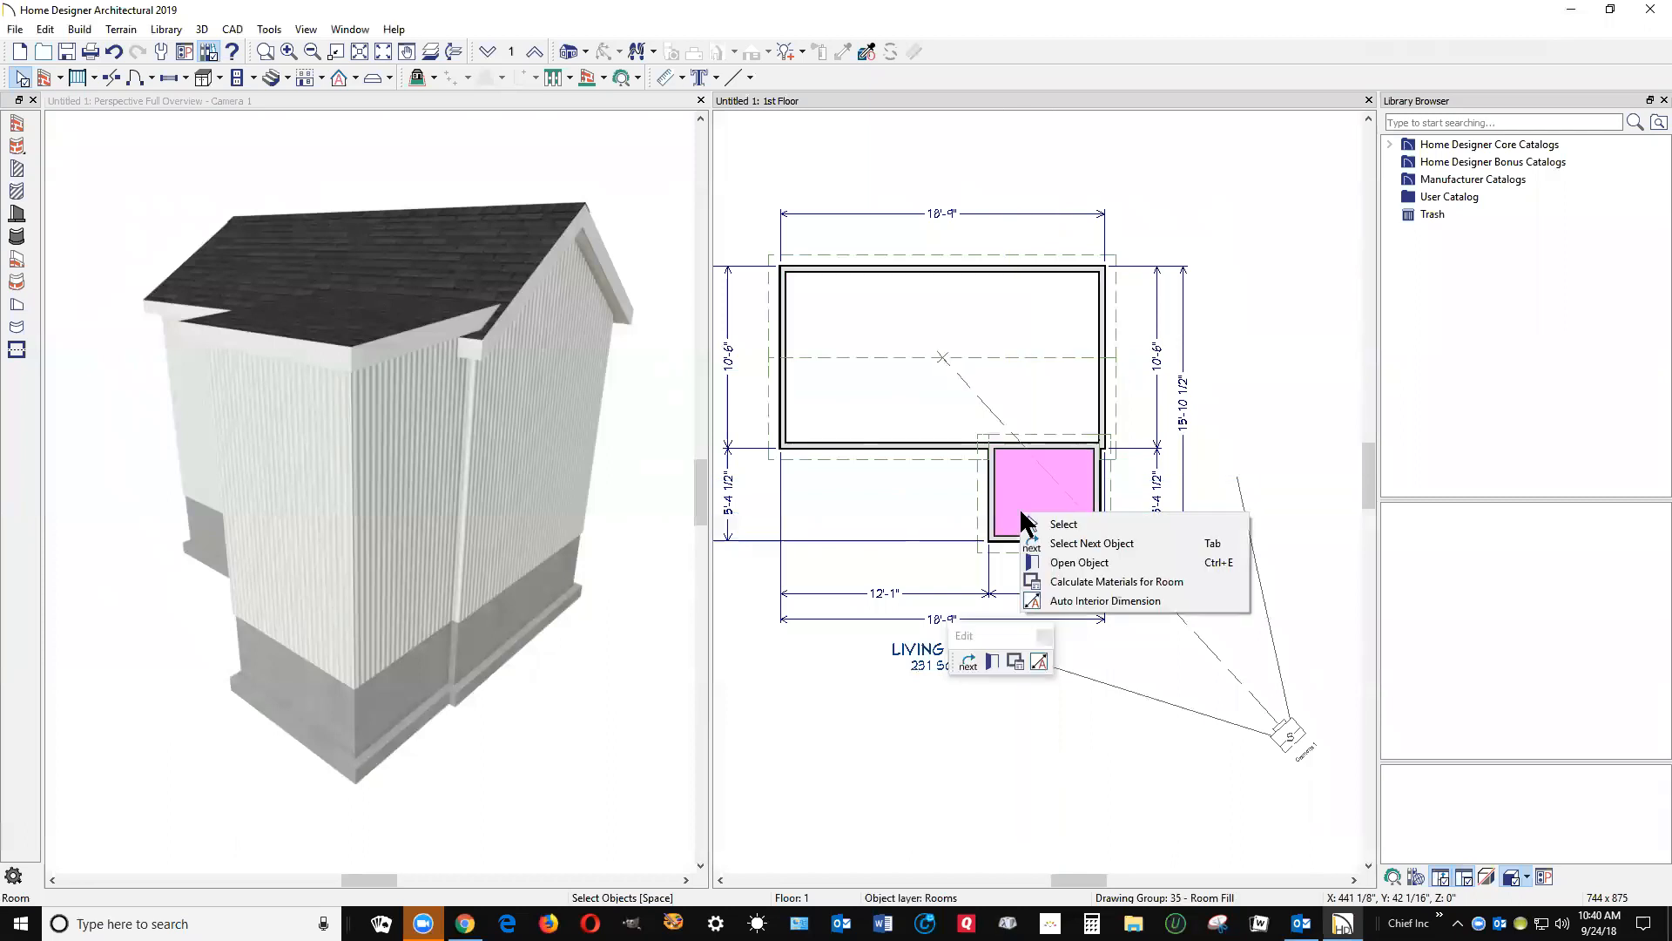
{"action": "left_click", "coordinate": [1077, 573]}
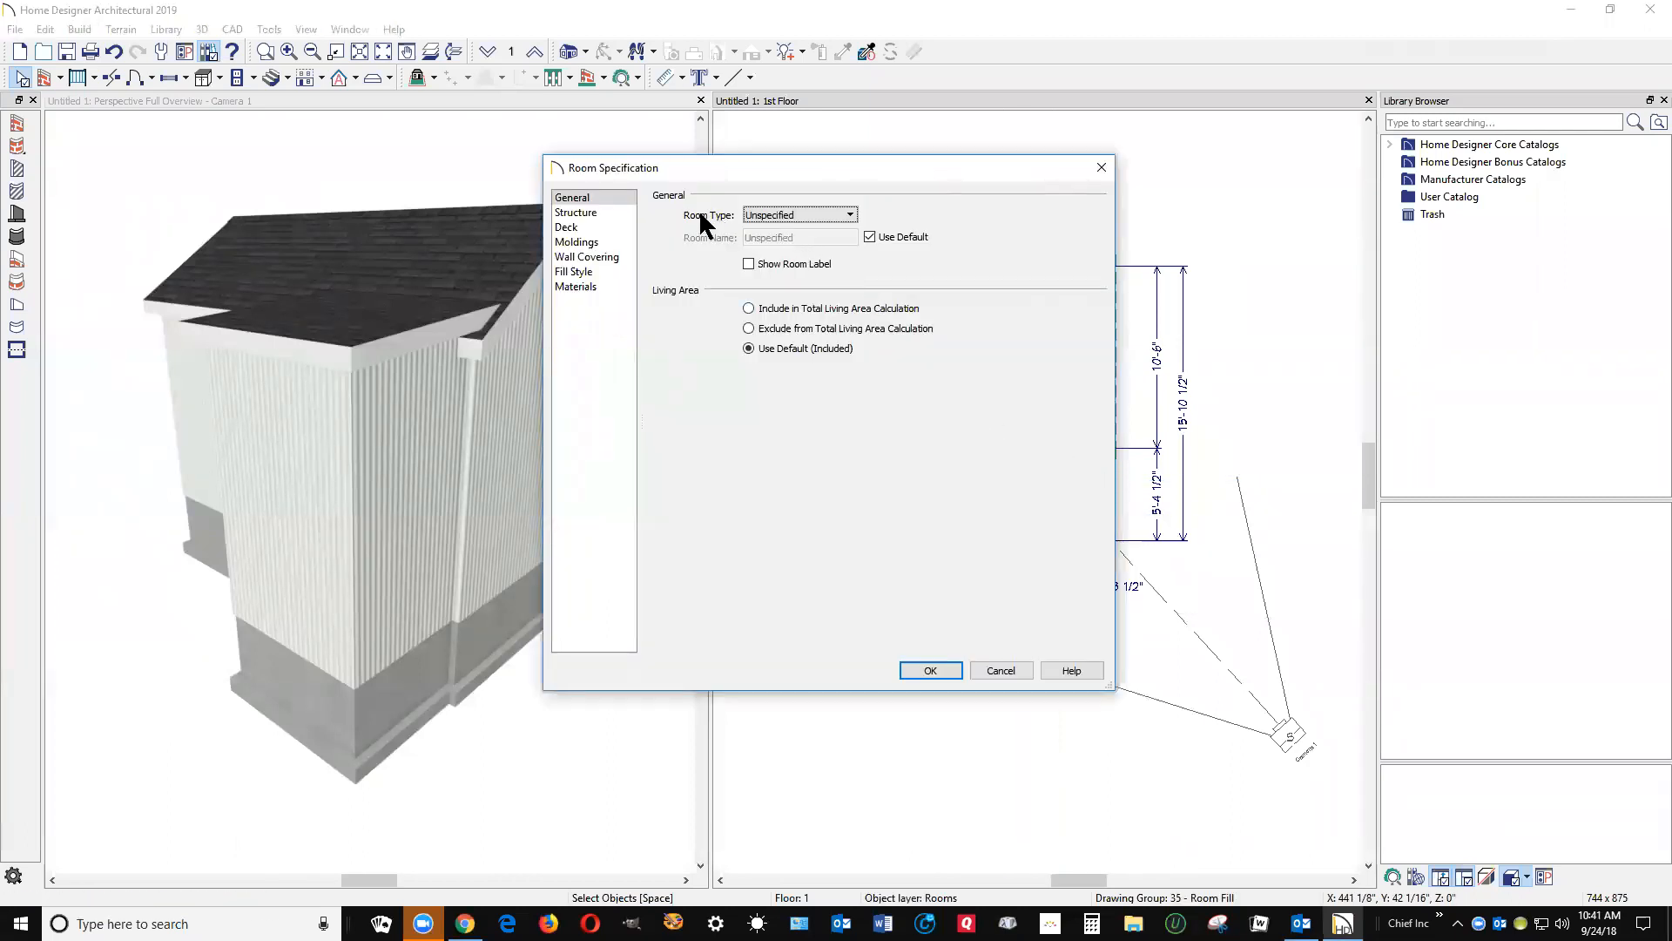
{"action": "left_click", "coordinate": [577, 213]}
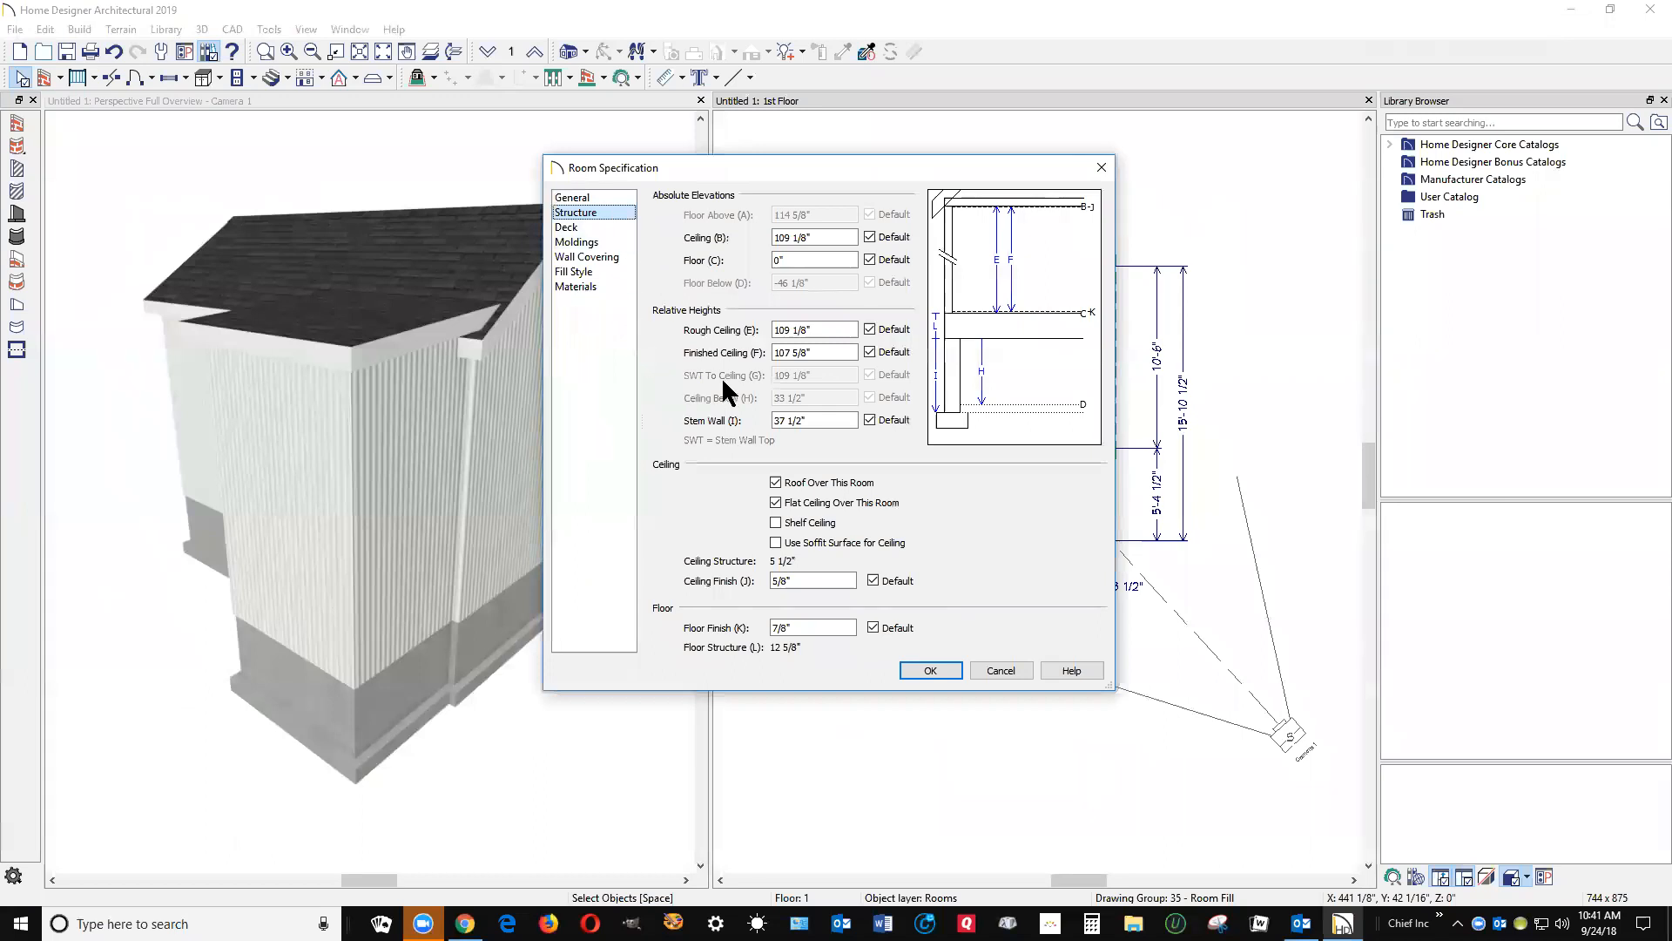
{"action": "left_click", "coordinate": [870, 353]}
{"action": "left_click_drag", "start_coordinate": [851, 352], "coordinate": [618, 349]}
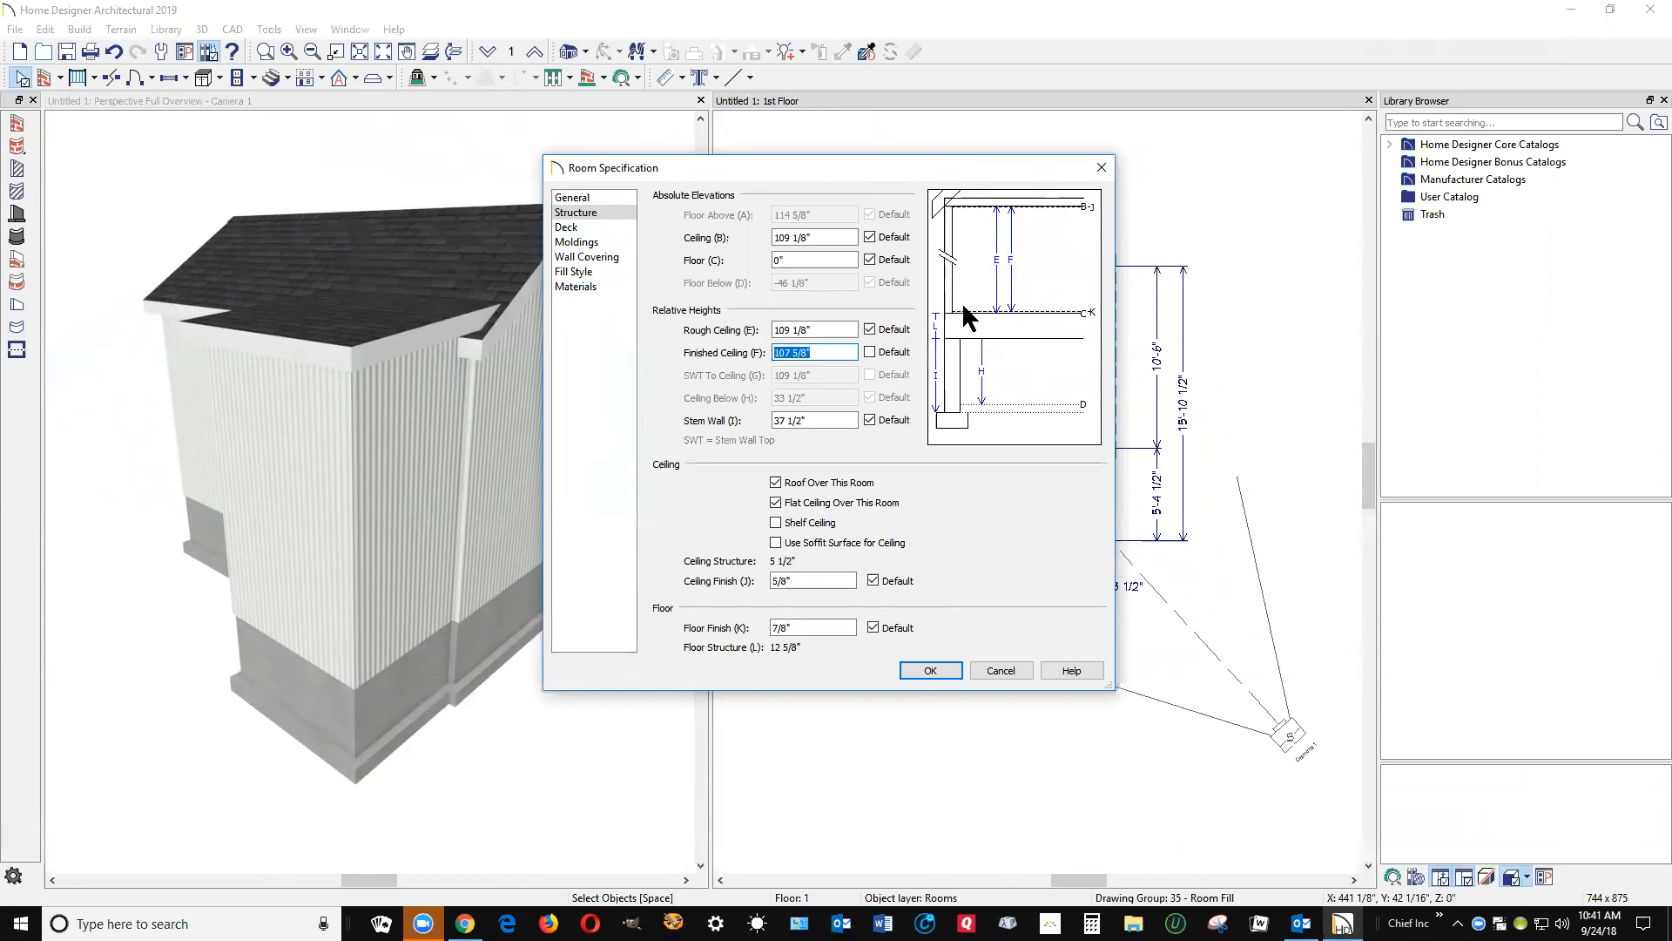
{"action": "type", "text": "96"}
{"action": "key", "text": "Tab"}
{"action": "left_click", "coordinate": [930, 670]}
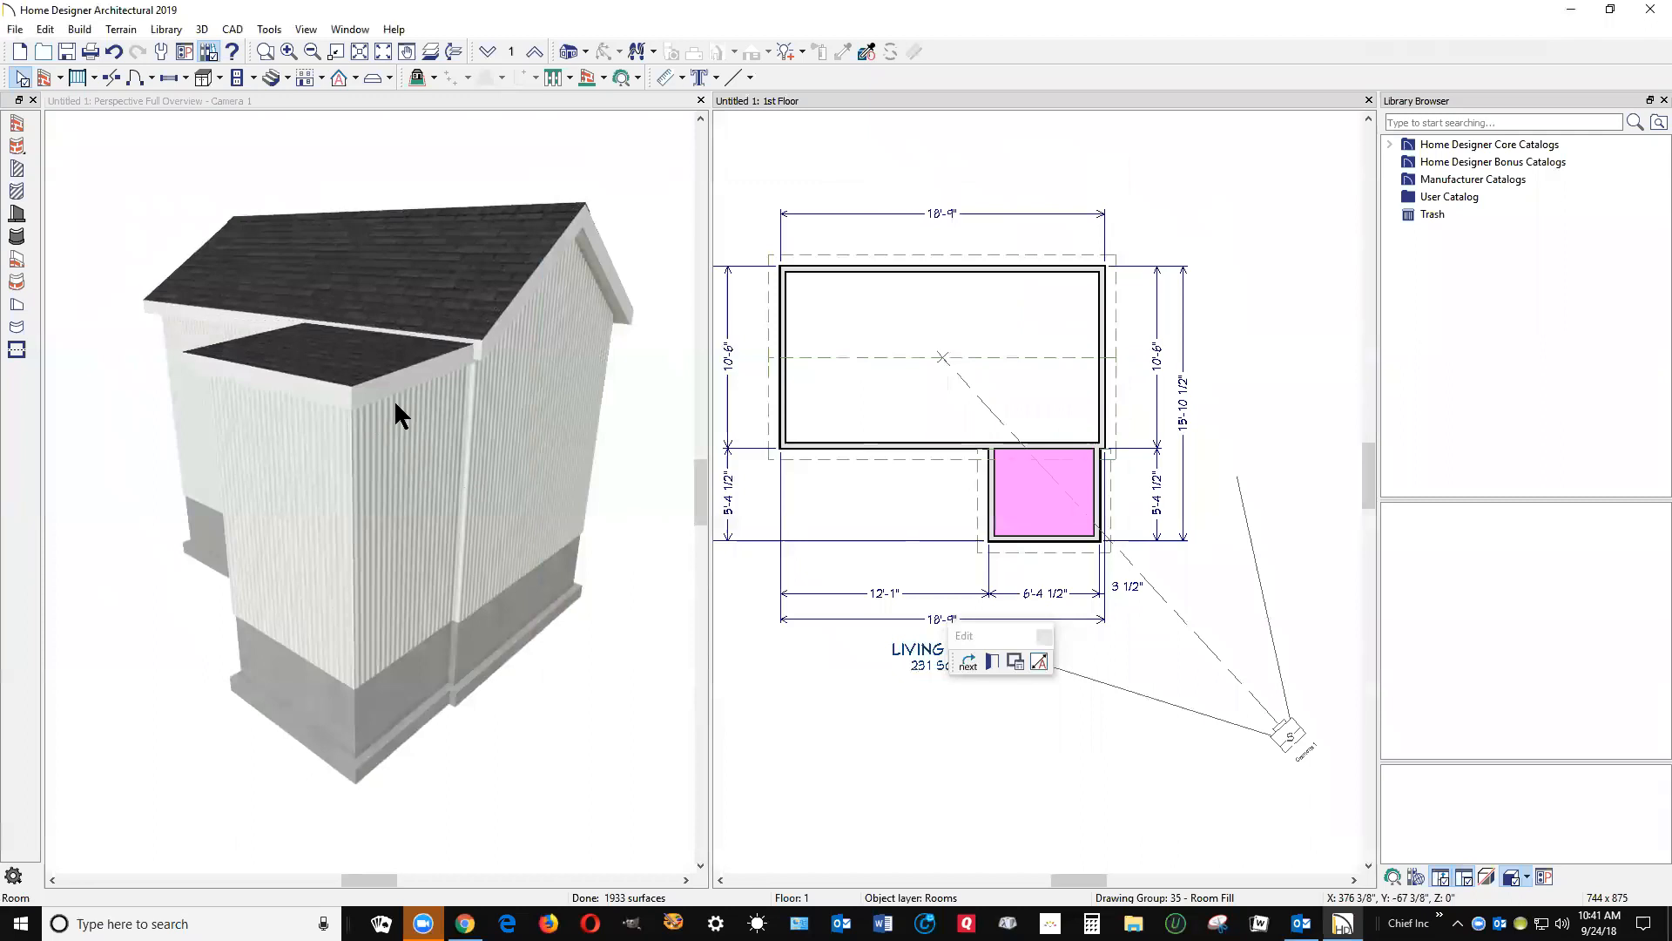
- Set the bump-out room's finished ceiling height to 84" in its structure settings
{"action": "double_click", "coordinate": [1043, 507]}
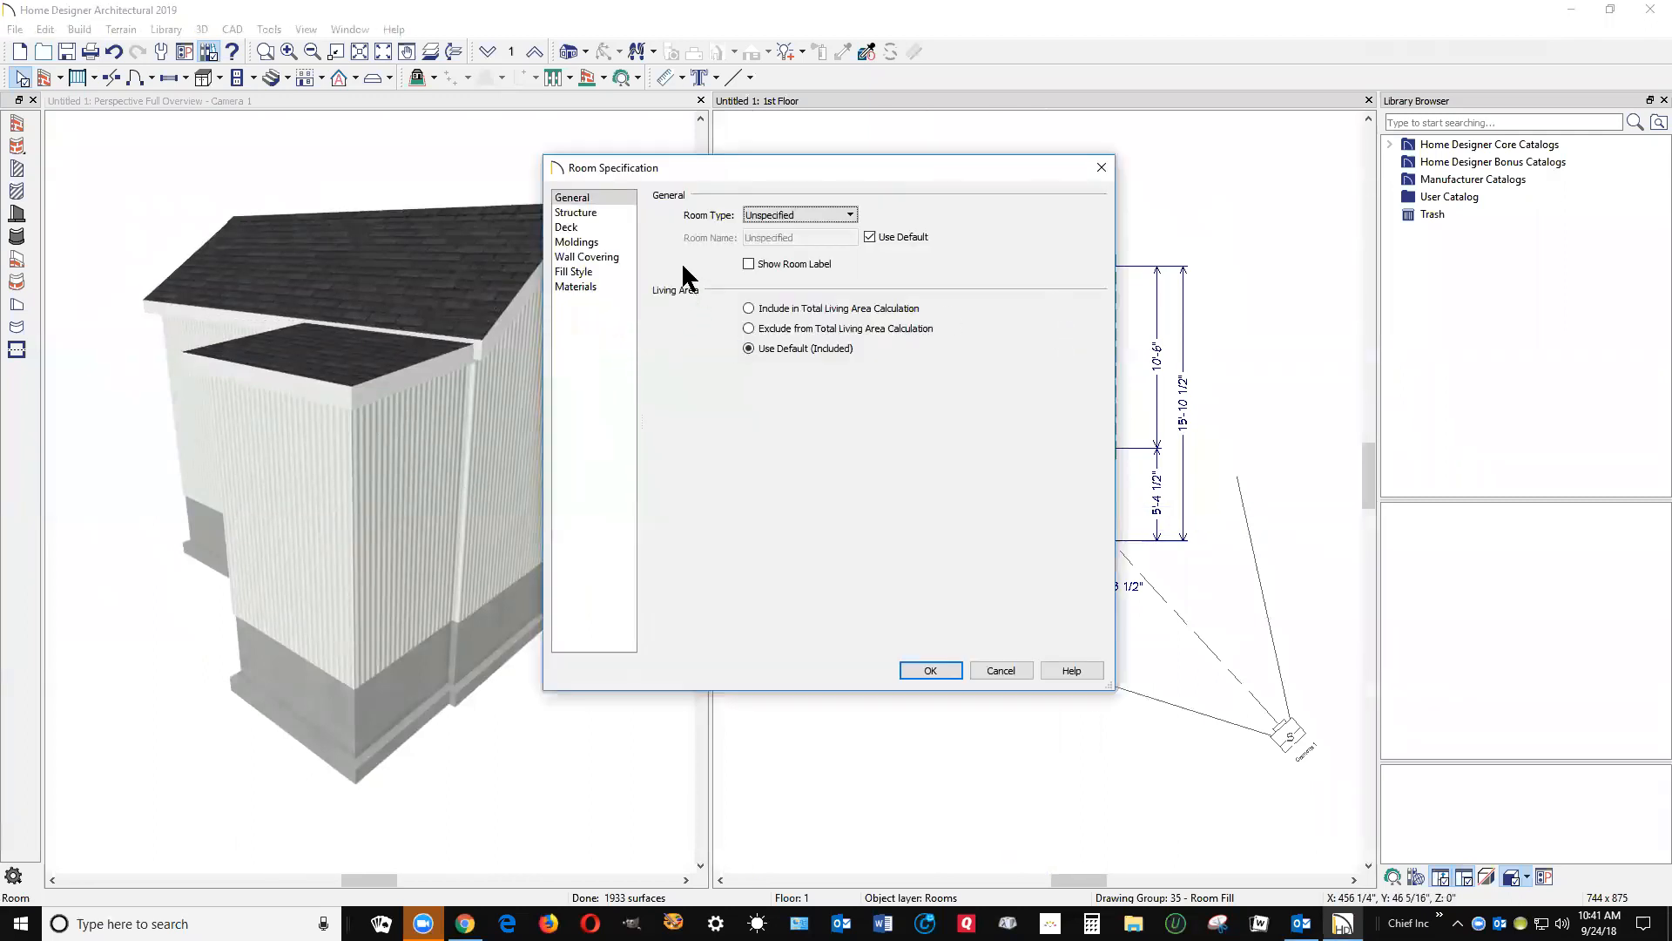
{"action": "left_click", "coordinate": [592, 213]}
{"action": "key", "text": "Tab"}
{"action": "type", "text": "84"}
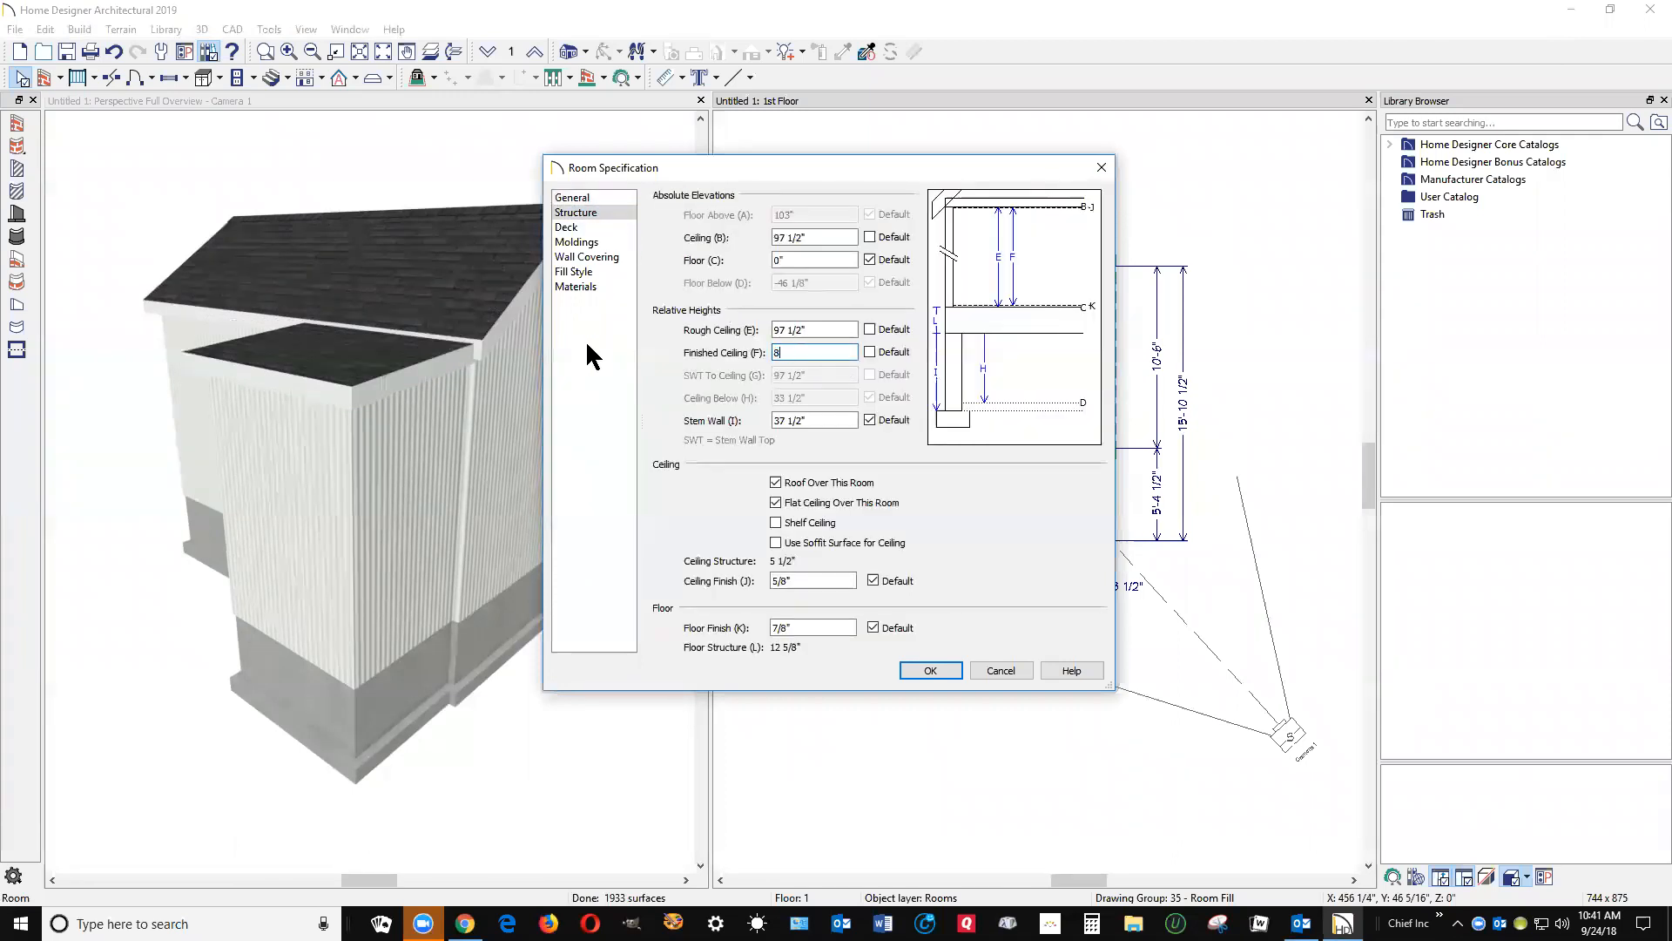
{"action": "left_click", "coordinate": [930, 669]}
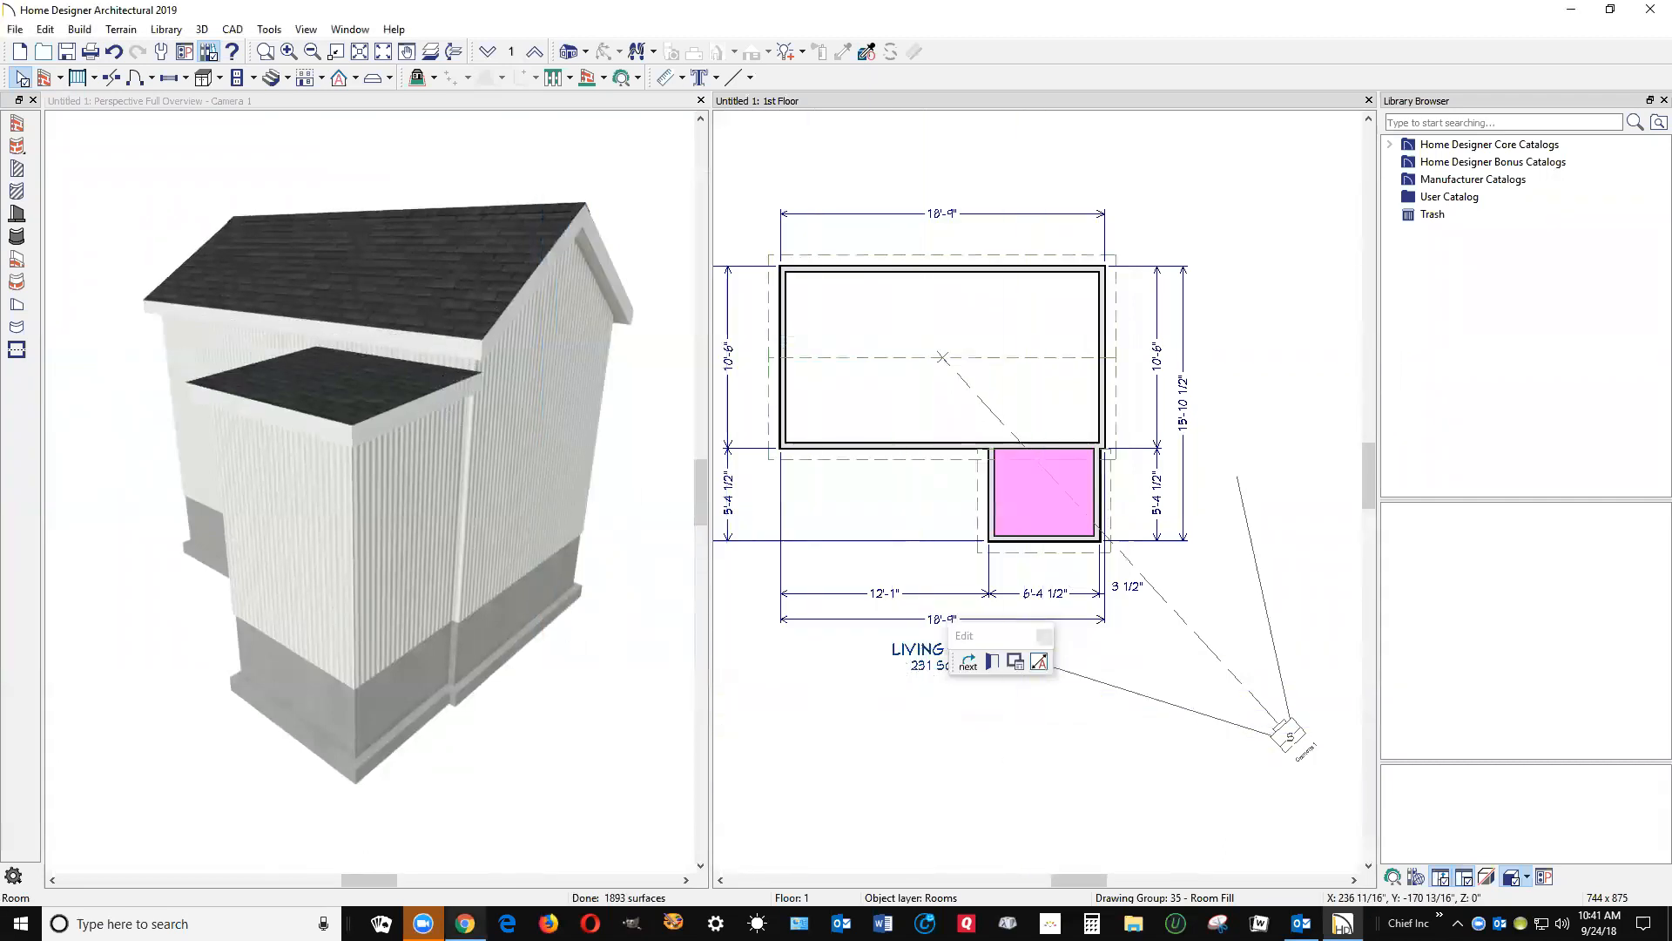
- Recheck the forum photo in the browser, return to Home Designer, and set the bump-out room's finished ceiling height to 78"
{"action": "mouse_move", "coordinate": [465, 923]}
{"action": "left_click", "coordinate": [465, 854]}
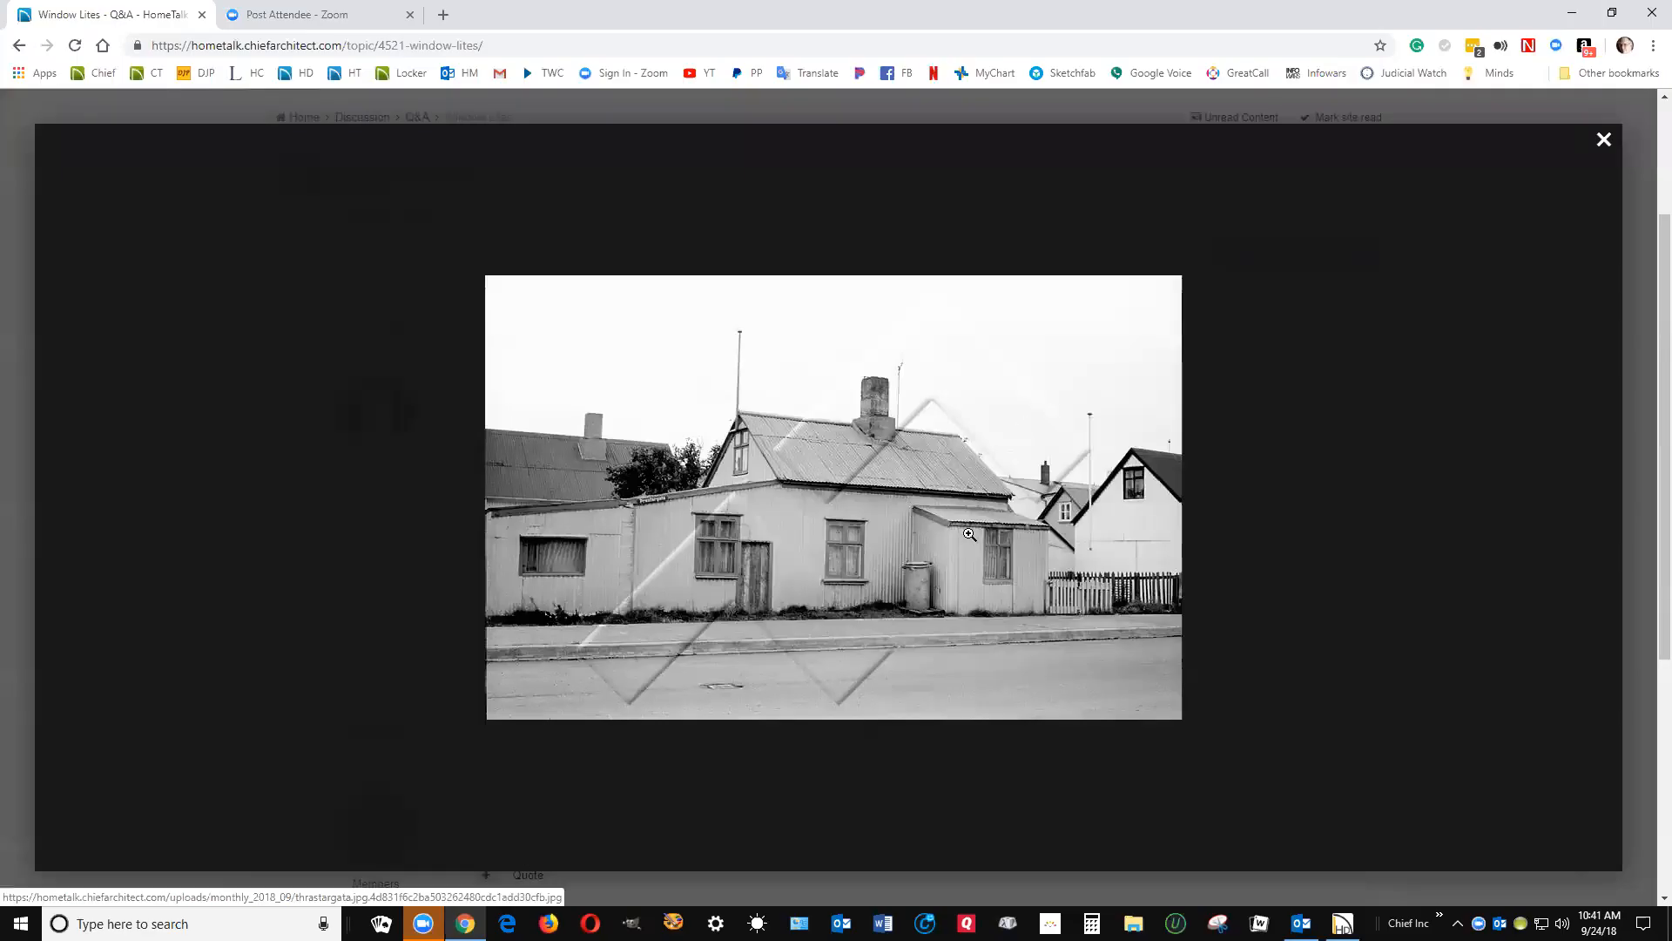
{"action": "left_click", "coordinate": [1571, 12]}
{"action": "double_click", "coordinate": [1005, 484]}
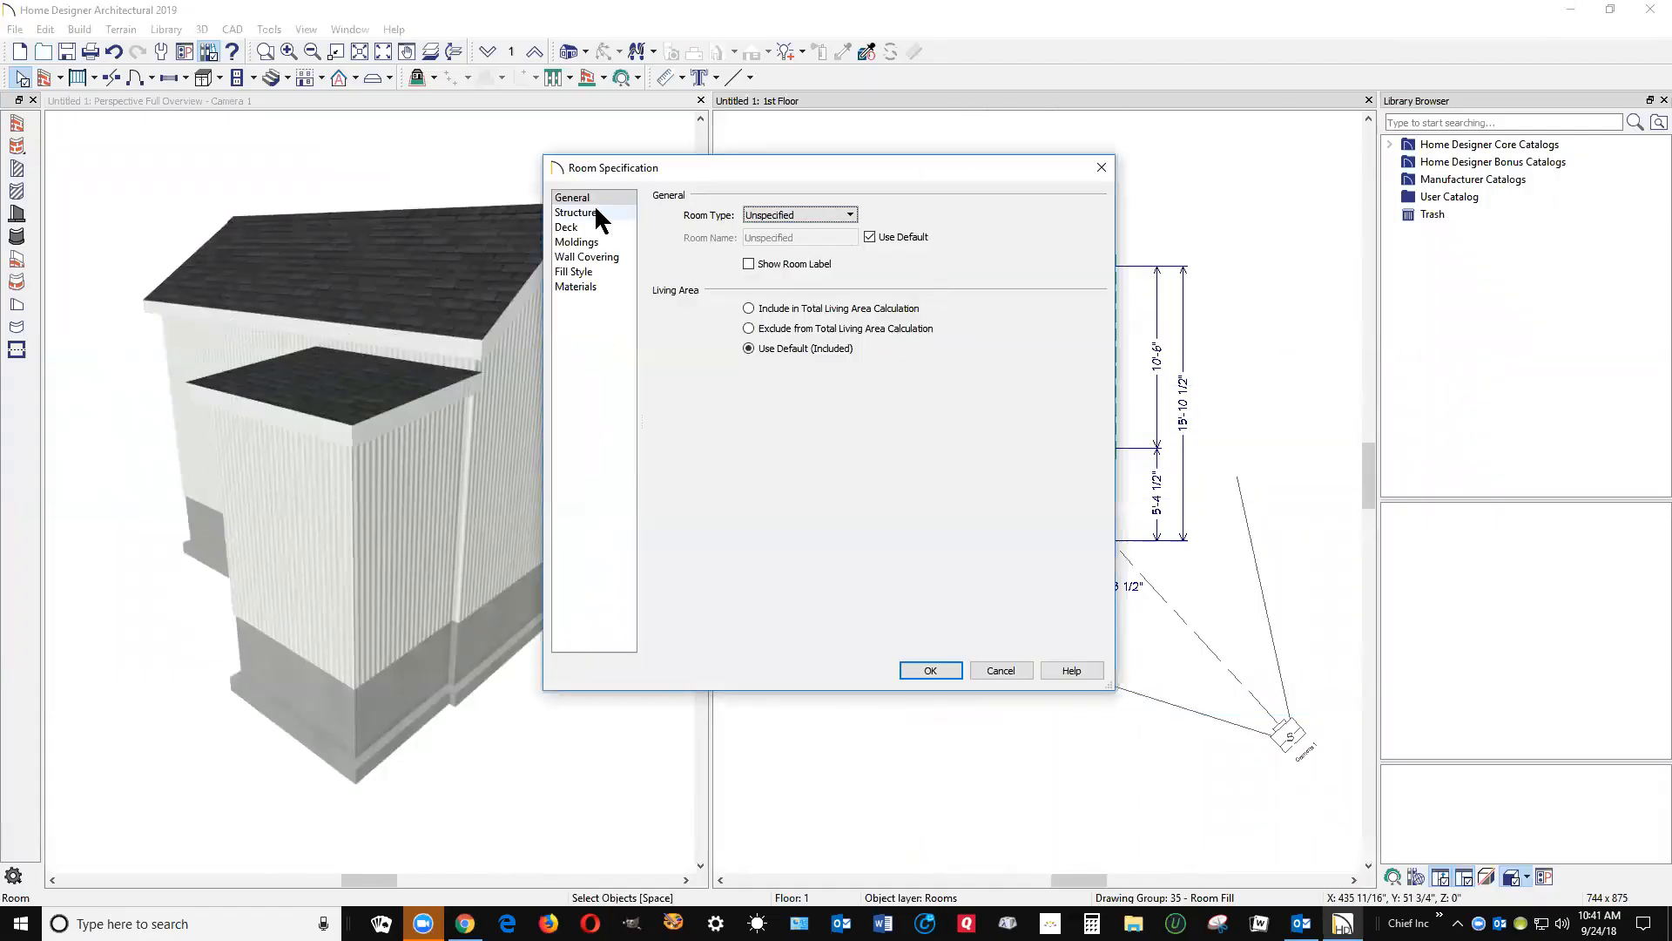
{"action": "left_click", "coordinate": [595, 212]}
{"action": "left_click", "coordinate": [818, 352]}
{"action": "double_click", "coordinate": [818, 353]}
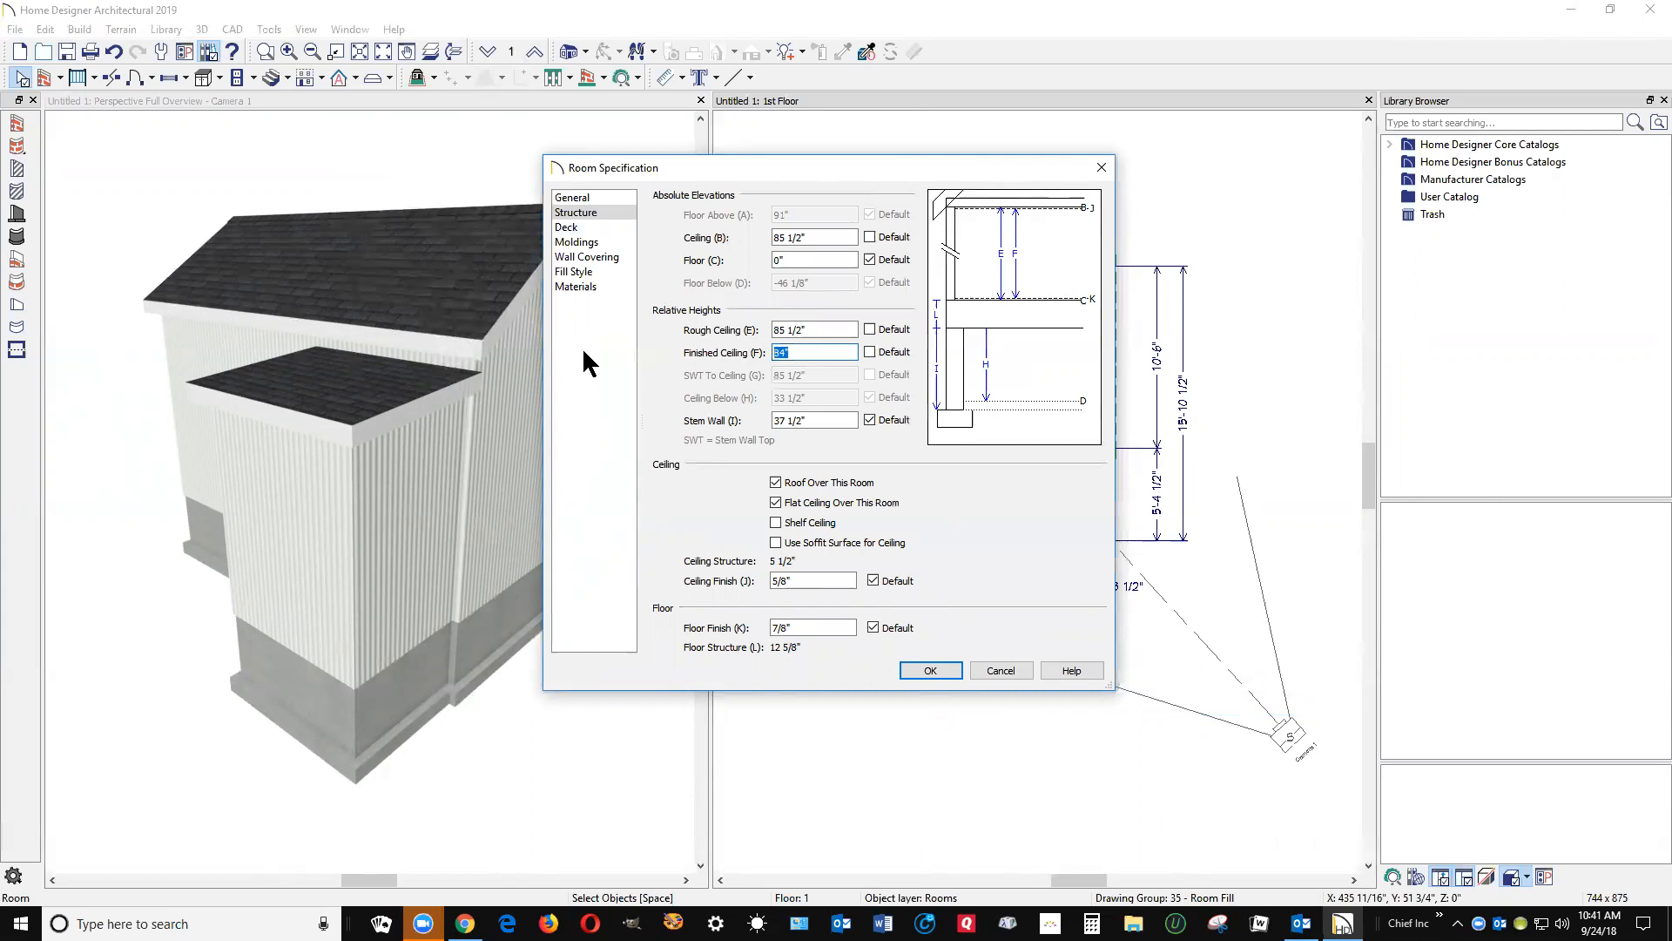
{"action": "type", "text": "72"}
{"action": "left_click", "coordinate": [930, 669]}
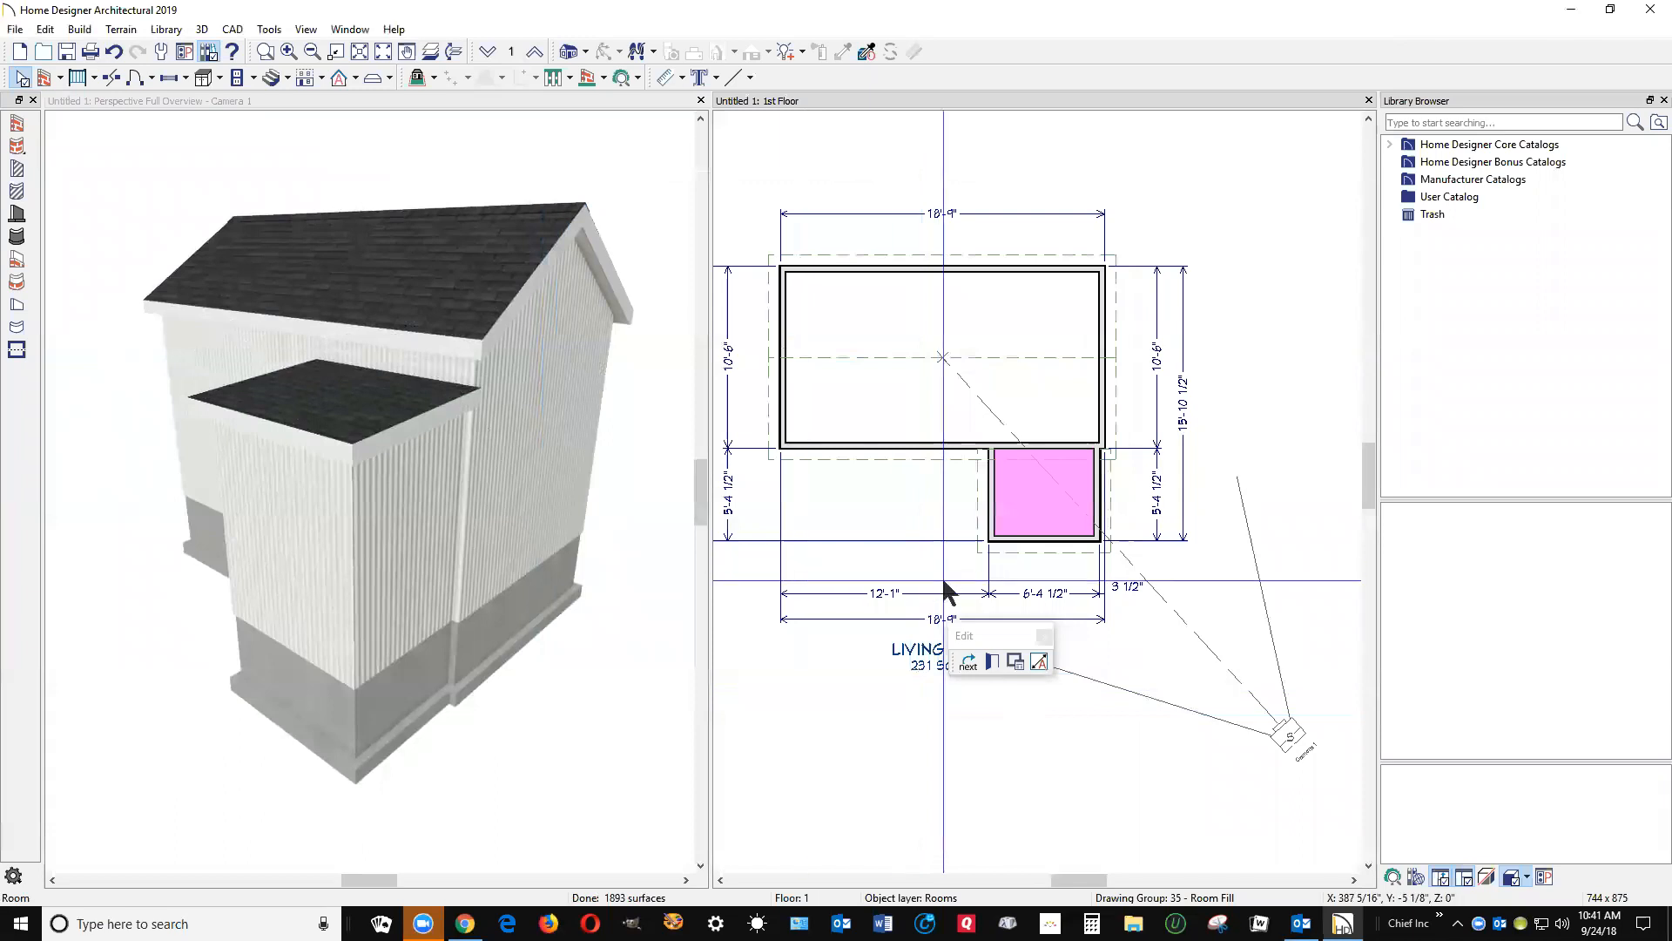
- Set the roof pitch of the bump-out's front wall to 3 in 12 in its wall specification
{"action": "left_click", "coordinate": [1051, 538]}
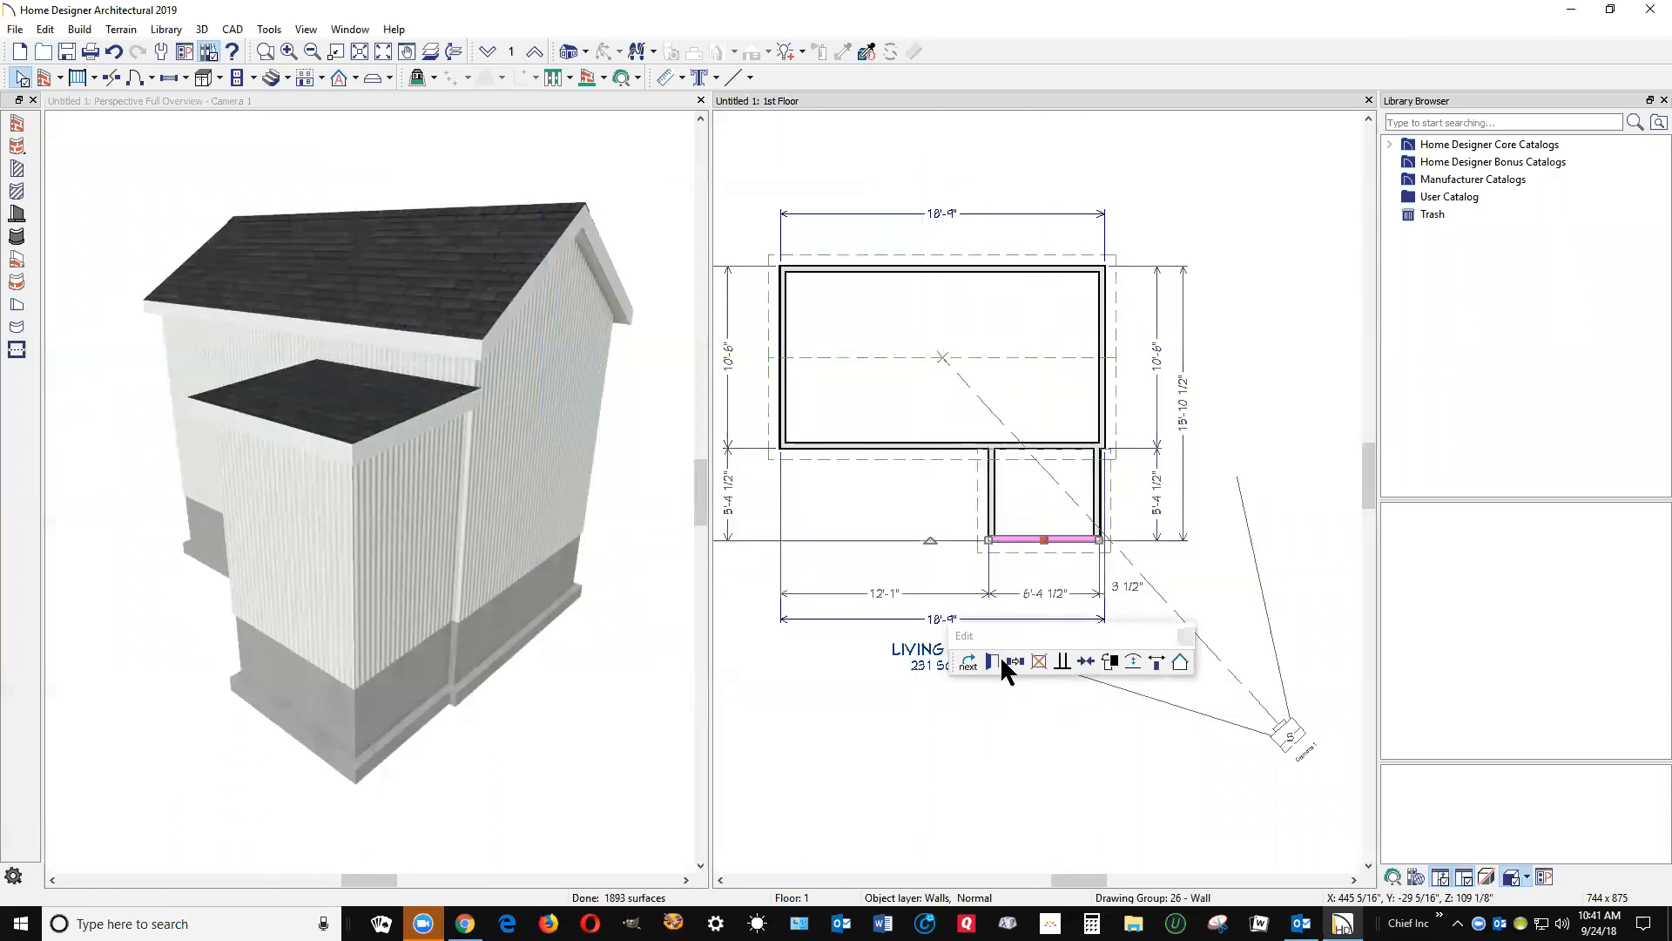
{"action": "left_click", "coordinate": [996, 660]}
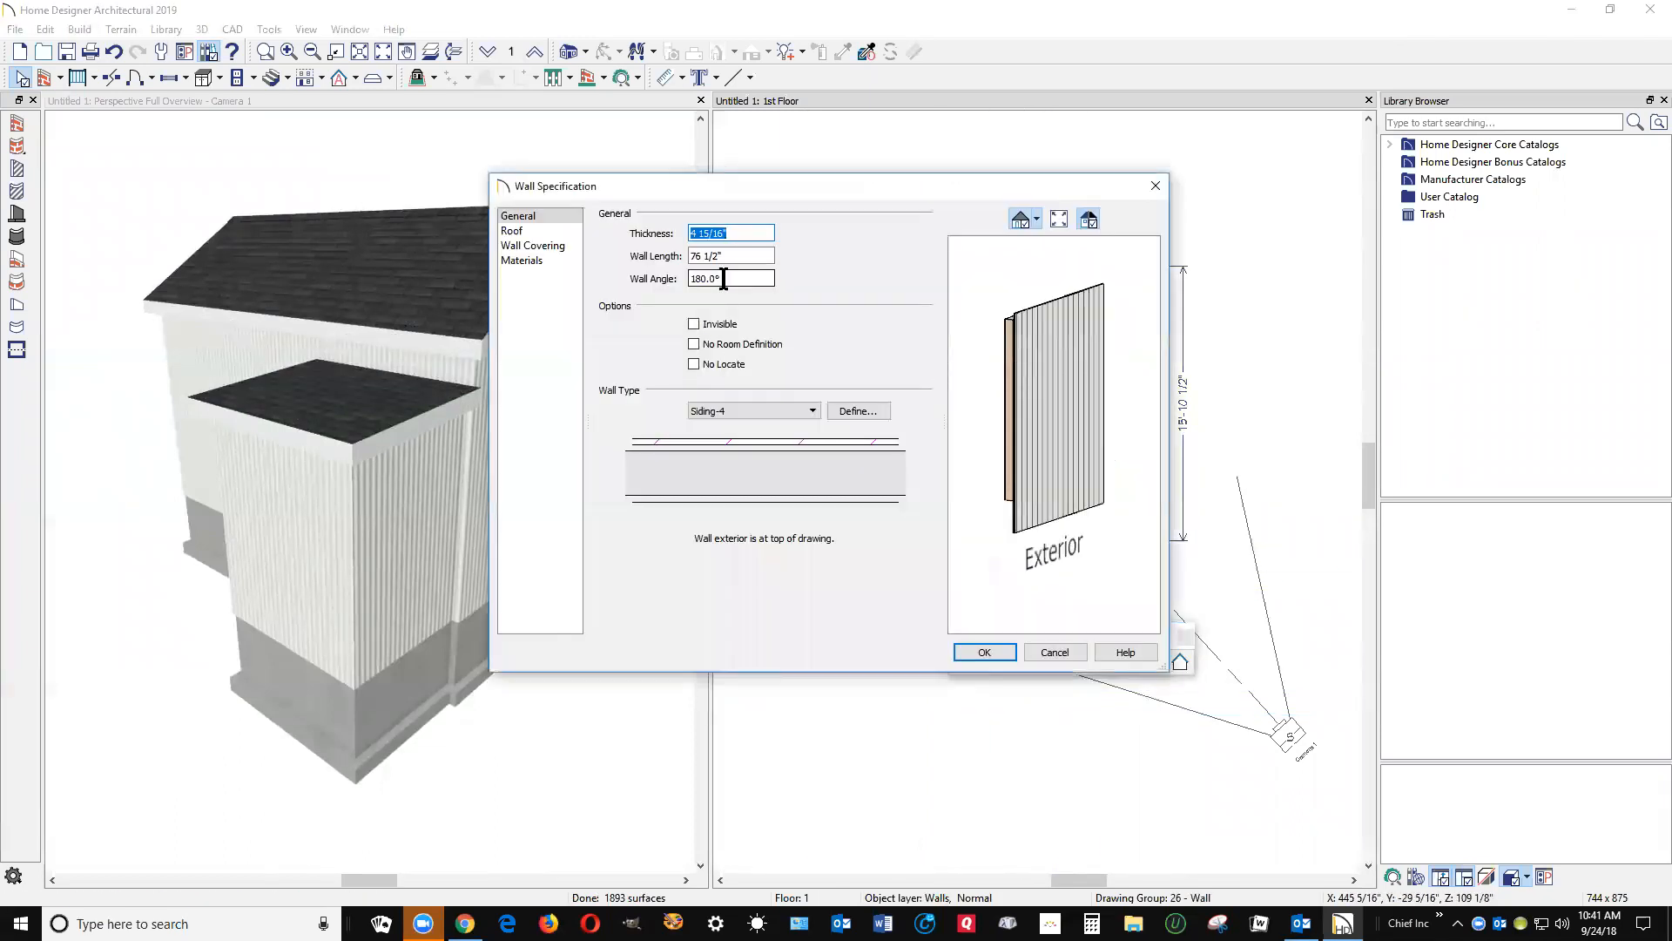
{"action": "left_click", "coordinate": [513, 231]}
{"action": "double_click", "coordinate": [738, 378]}
{"action": "type", "text": "3"}
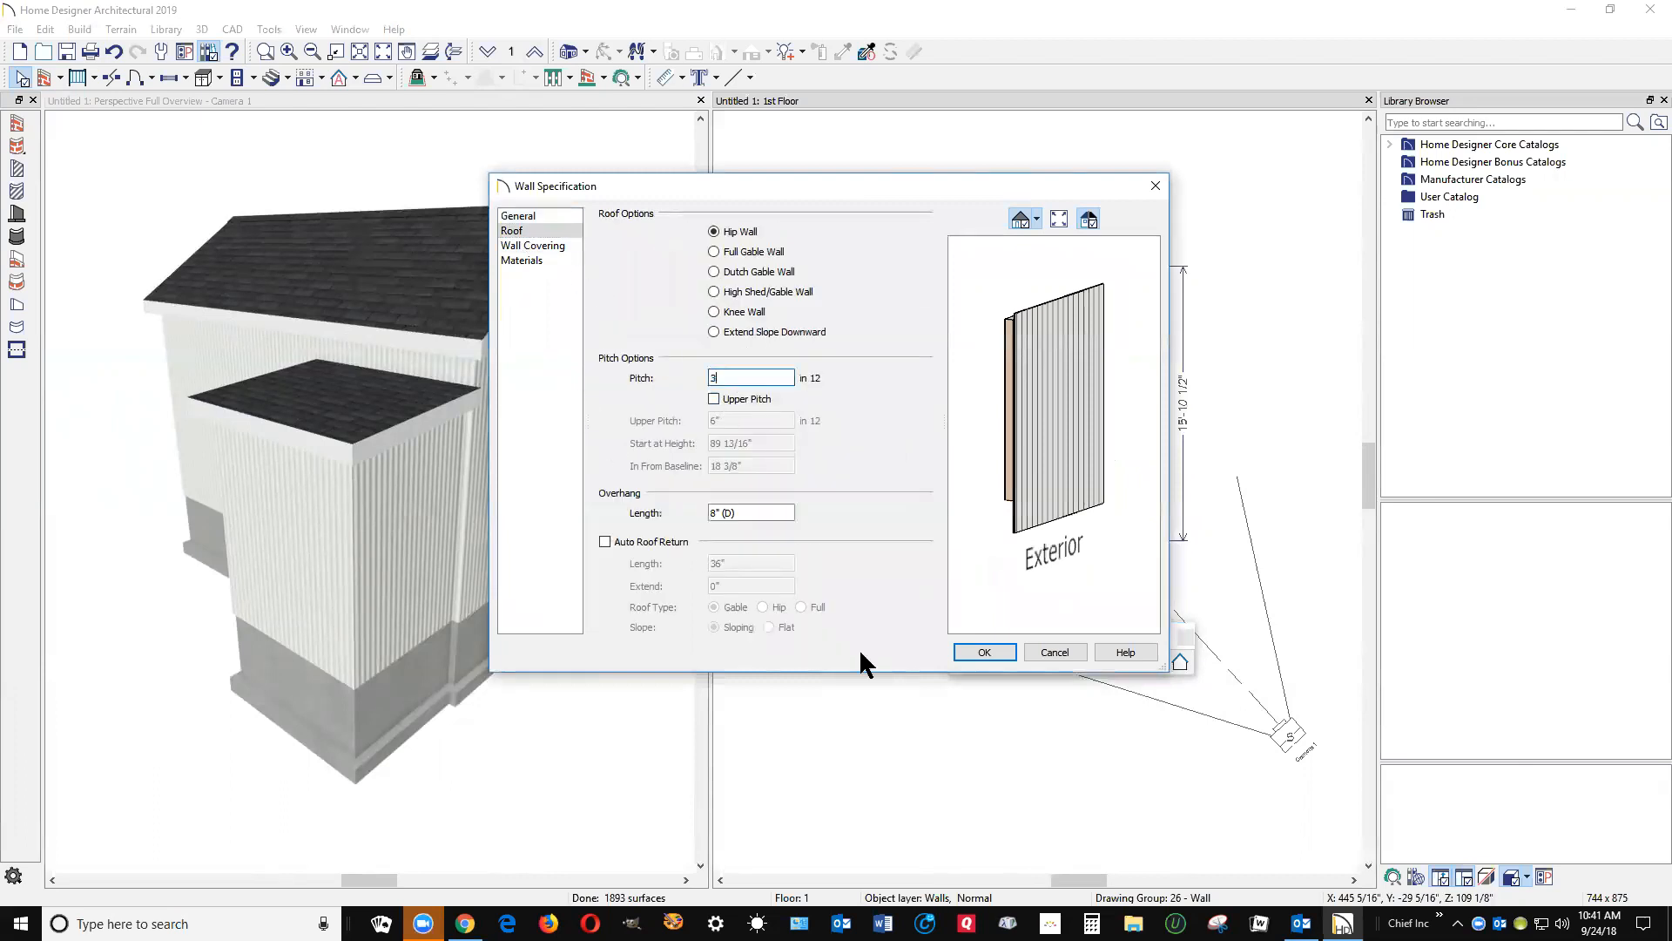
{"action": "left_click", "coordinate": [985, 652]}
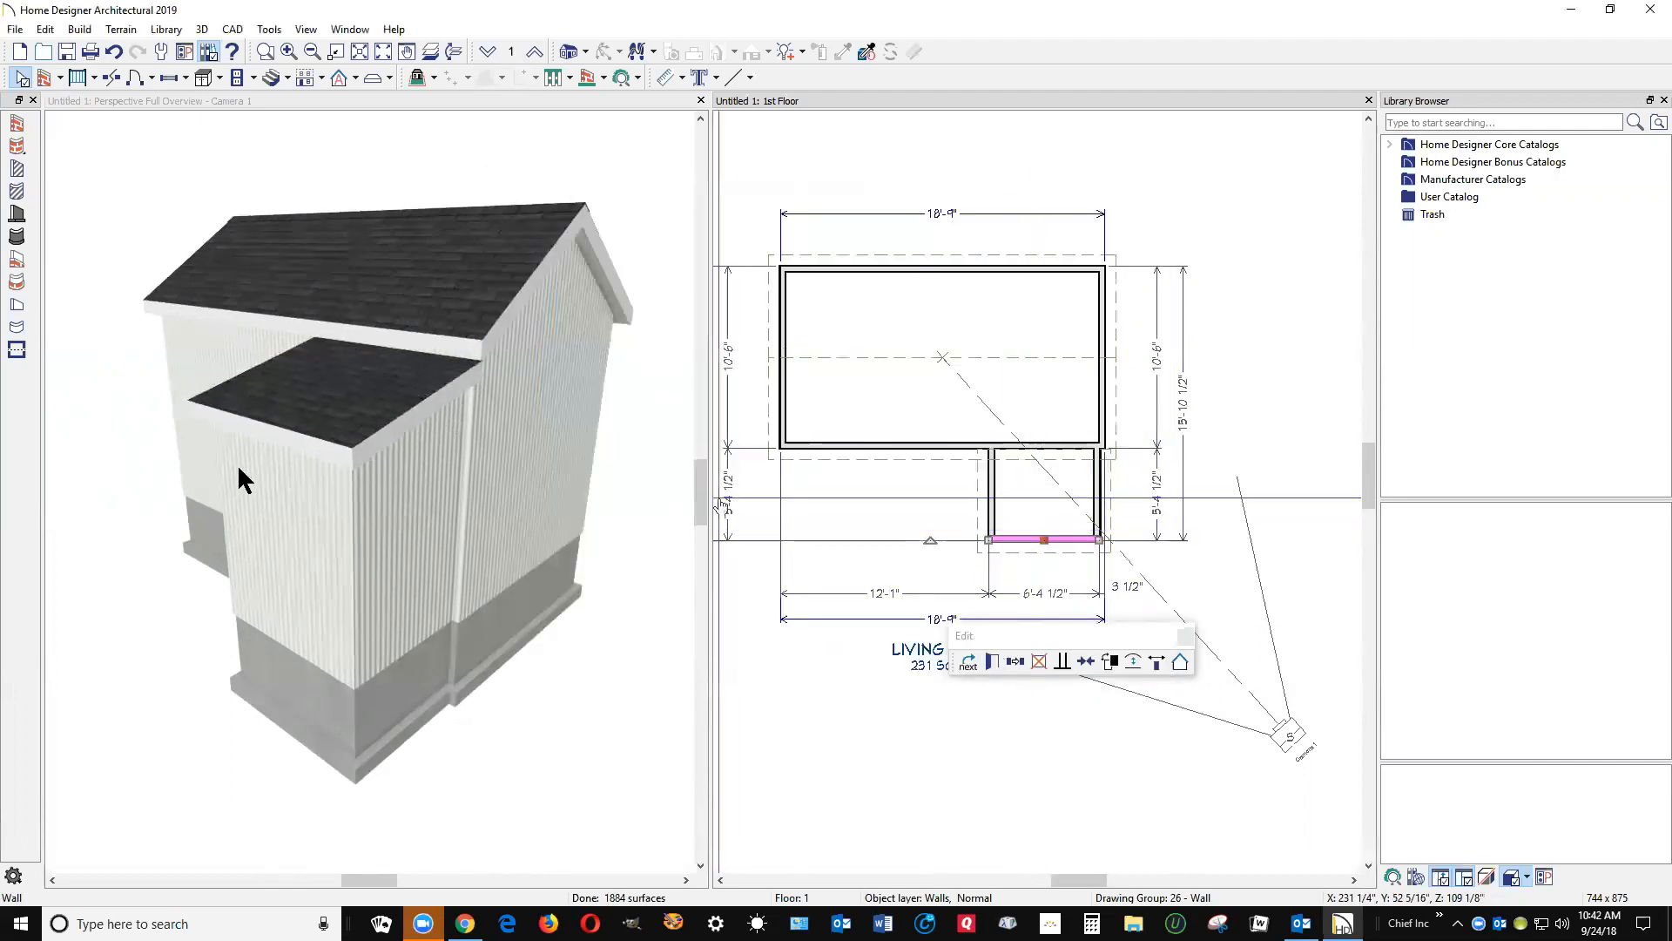
- Set the finished ceiling height of the bump-out room to 60" in its structure settings
{"action": "double_click", "coordinate": [1011, 500]}
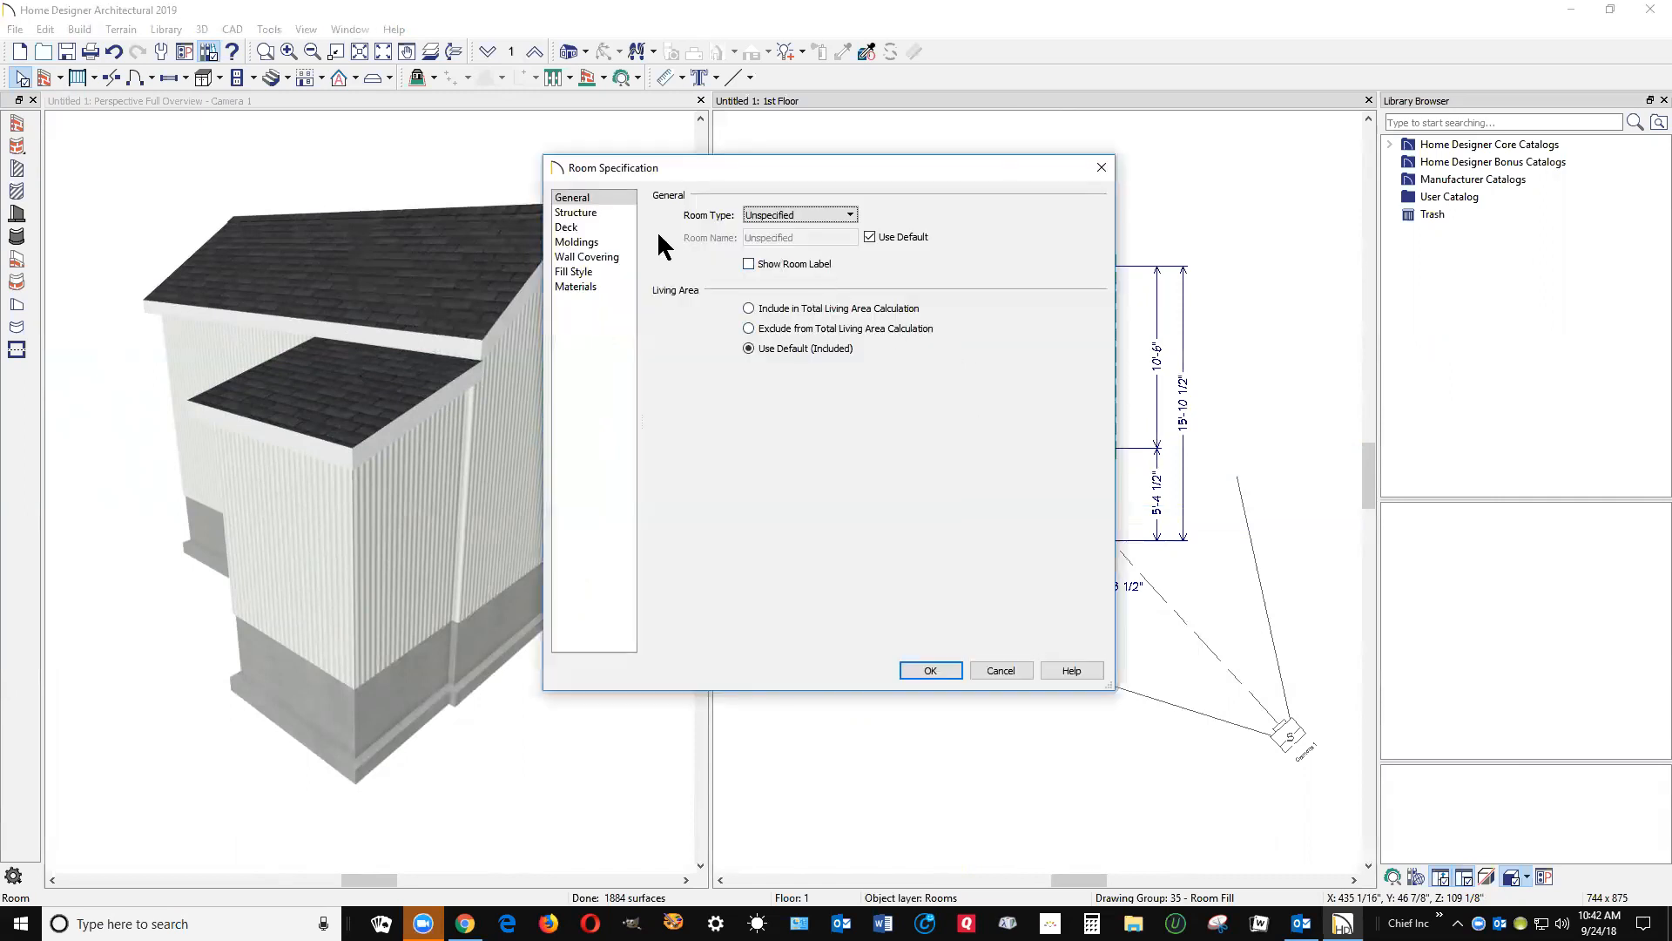
{"action": "left_click", "coordinate": [602, 212]}
{"action": "double_click", "coordinate": [794, 352]}
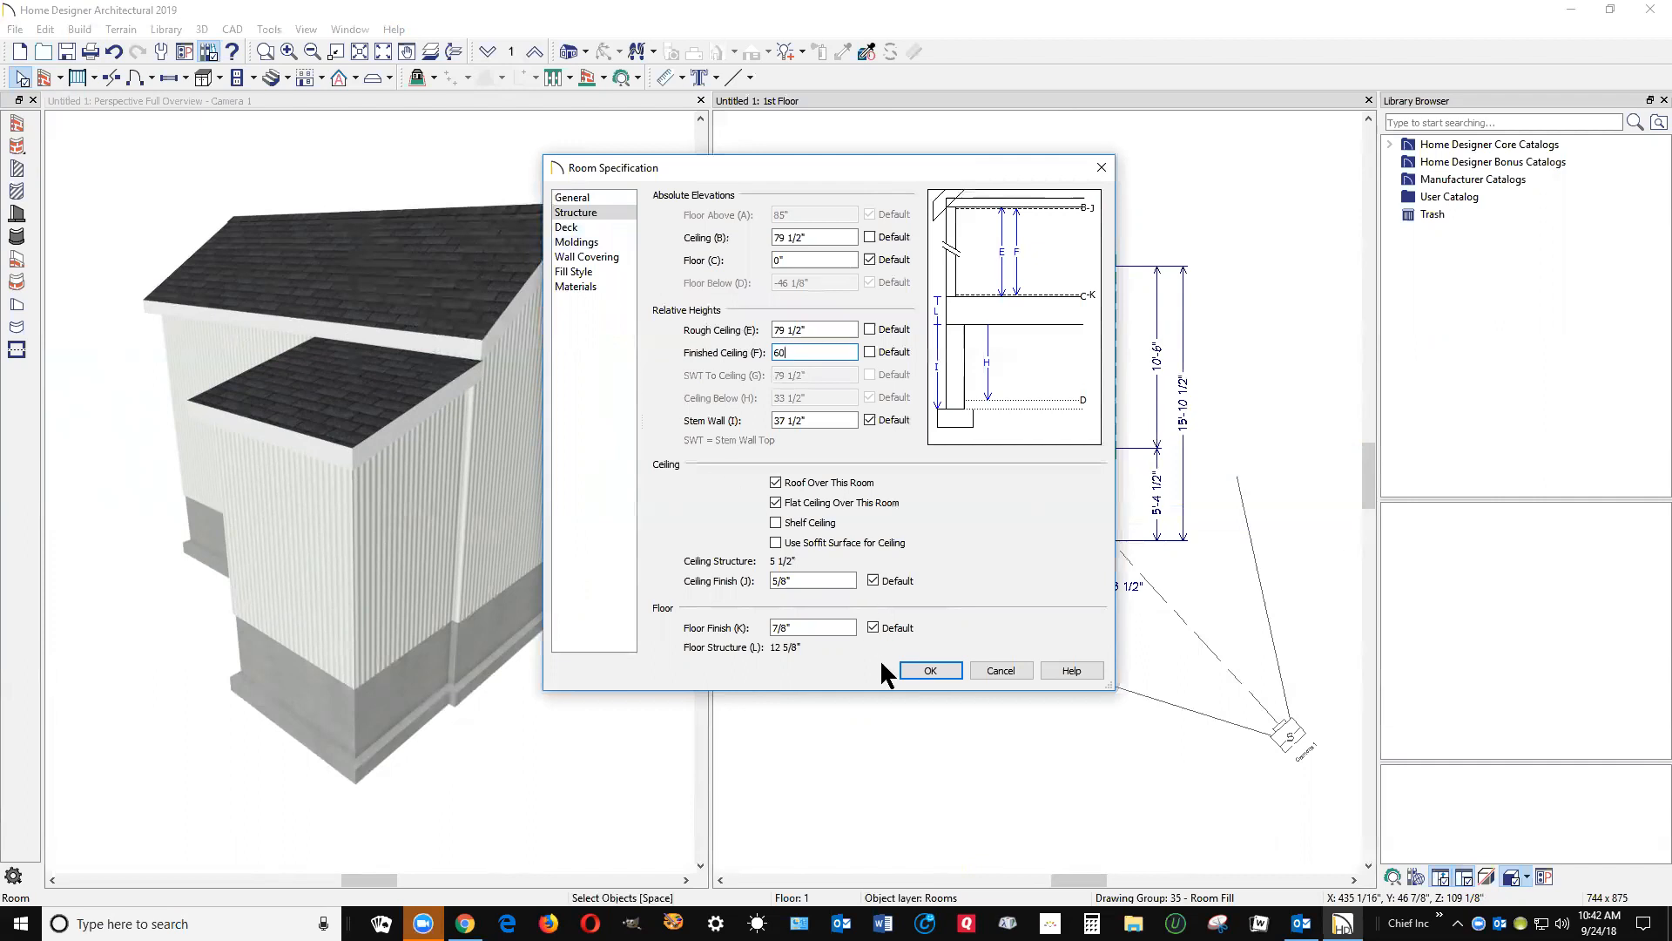
{"action": "left_click", "coordinate": [930, 671]}
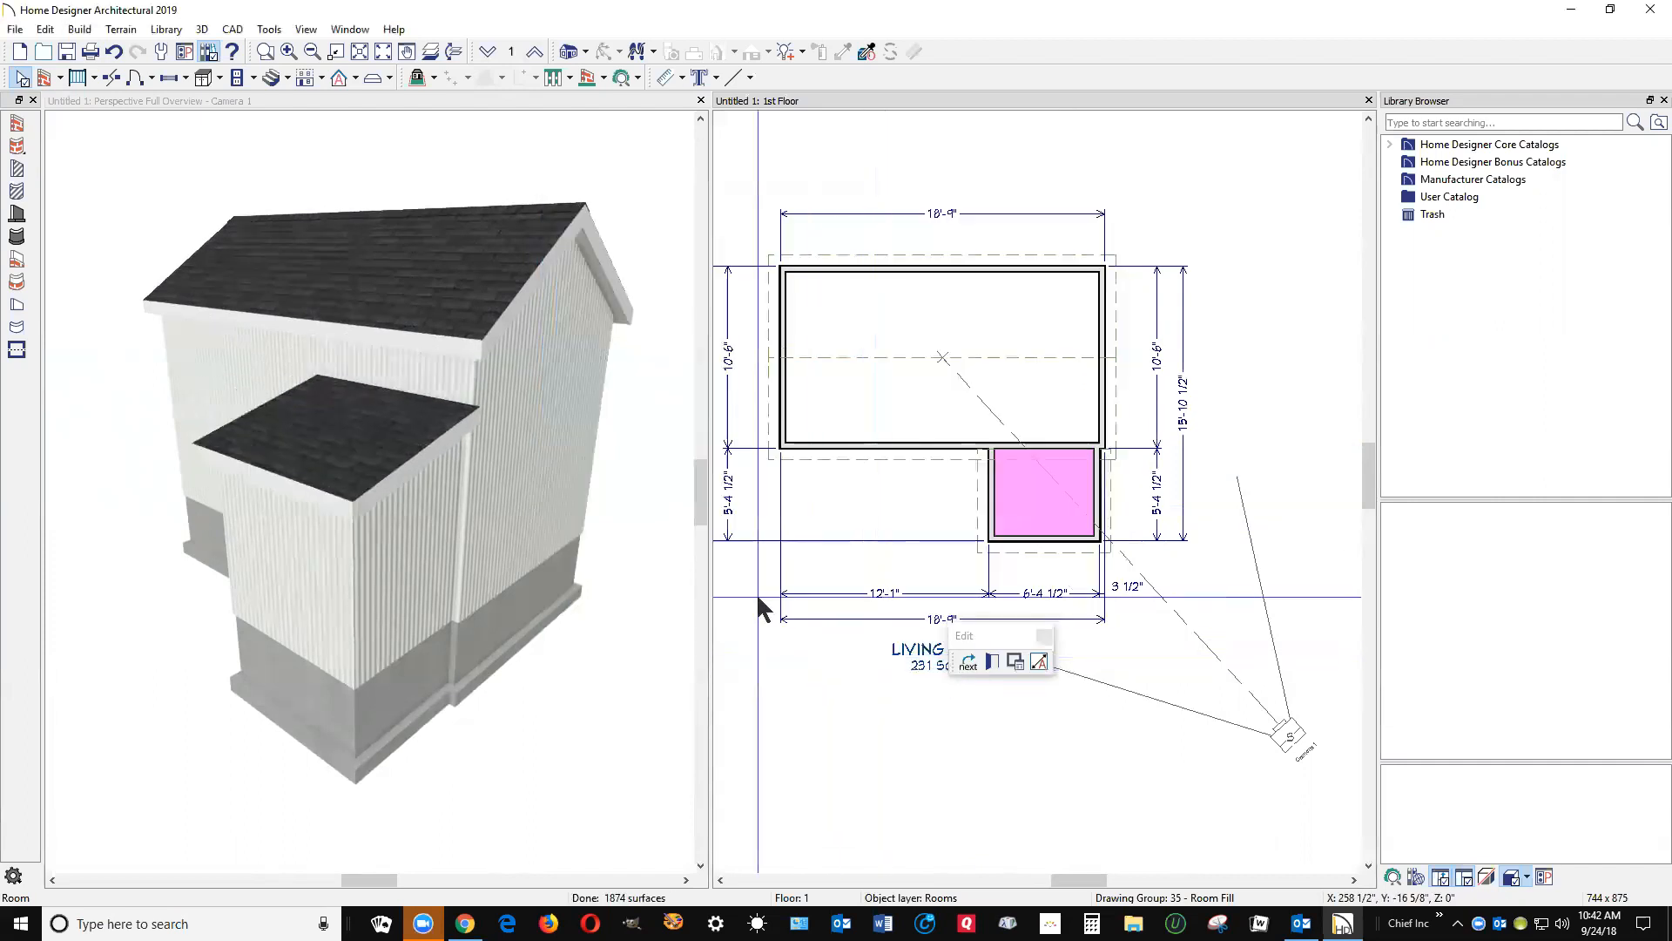
- Examine the model from the front and compare its bump-out roof and proportions with the house in the browser's forum photo
{"action": "left_click", "coordinate": [99, 145]}
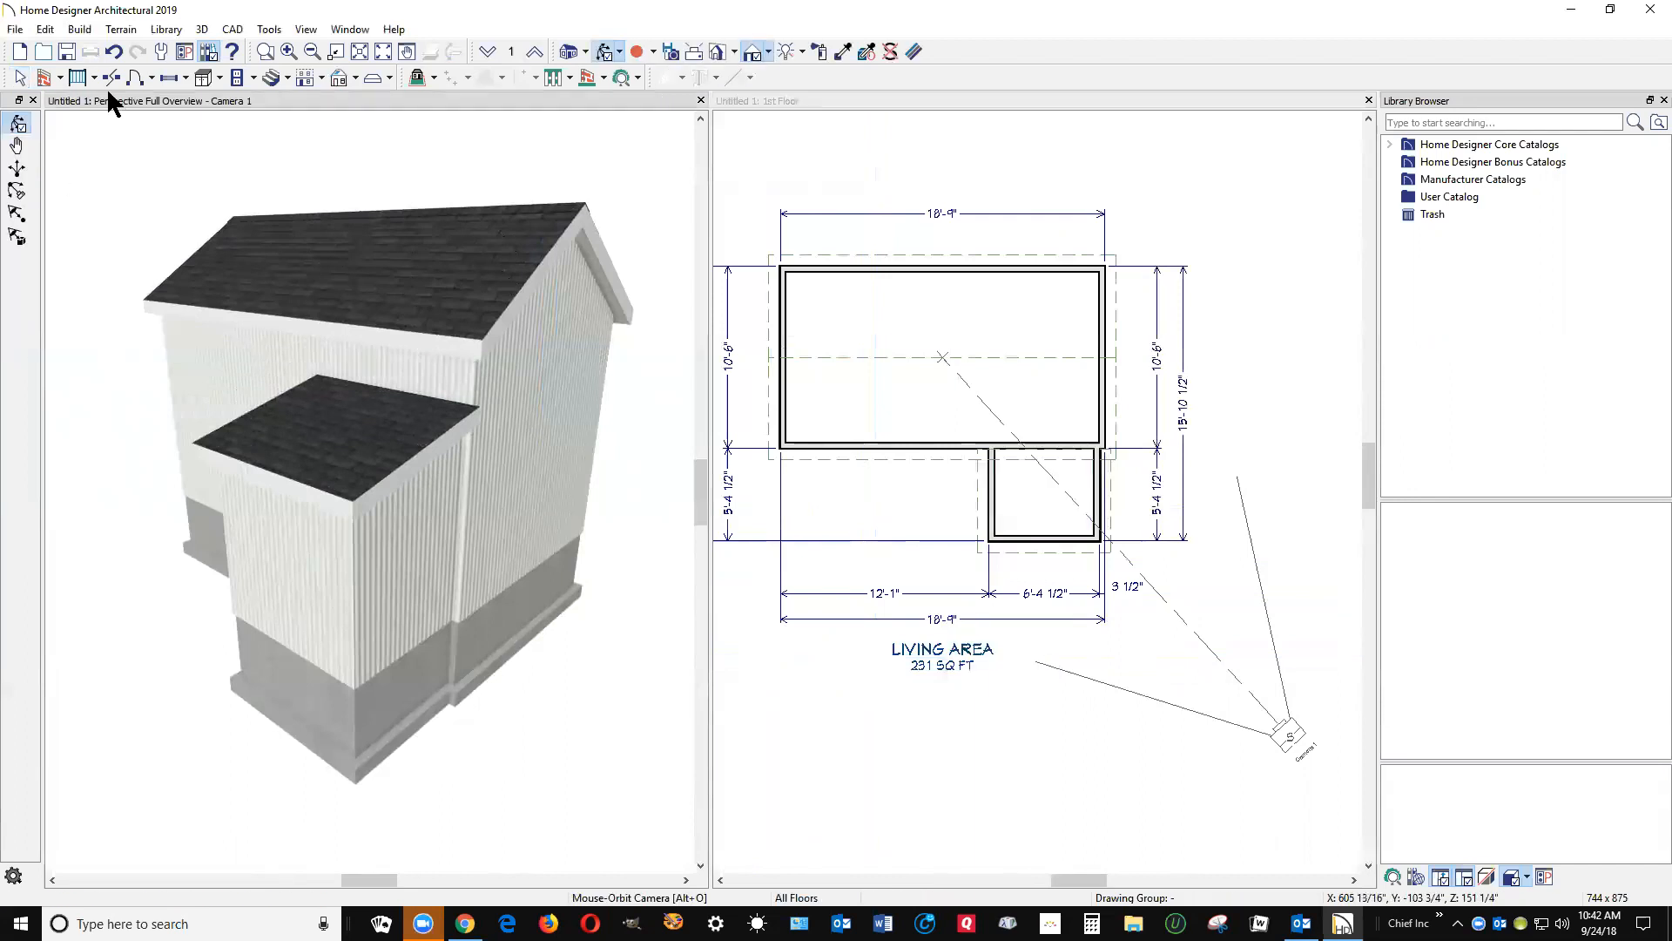
{"action": "left_click_drag", "start_coordinate": [343, 508], "coordinate": [601, 489]}
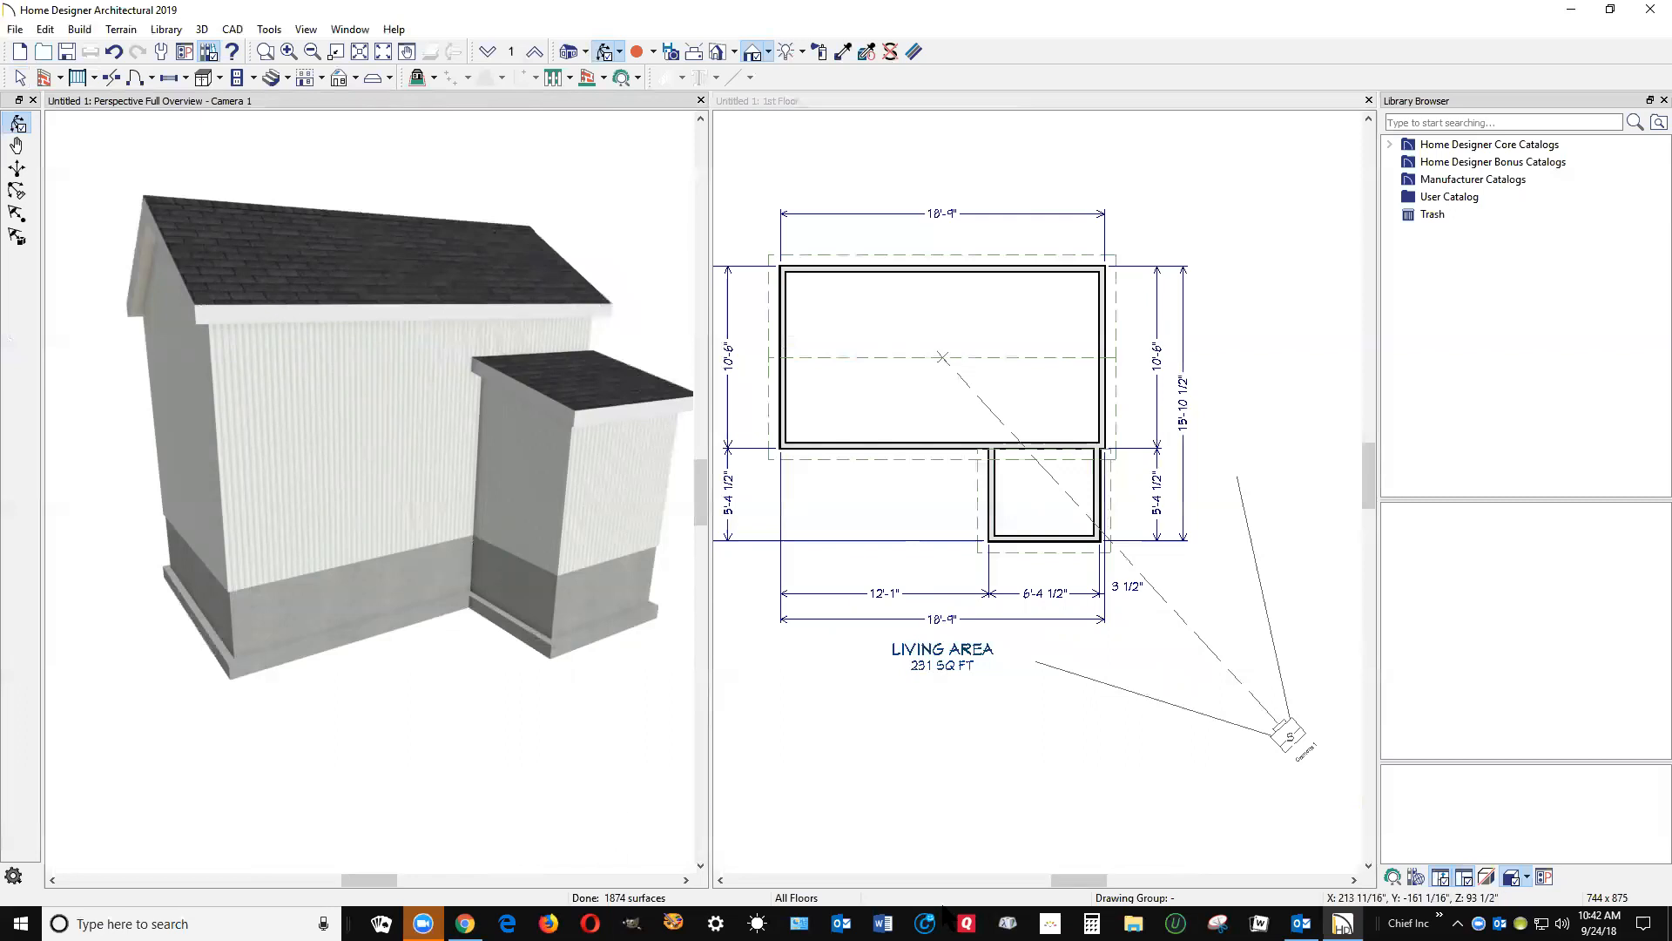
{"action": "mouse_move", "coordinate": [465, 923]}
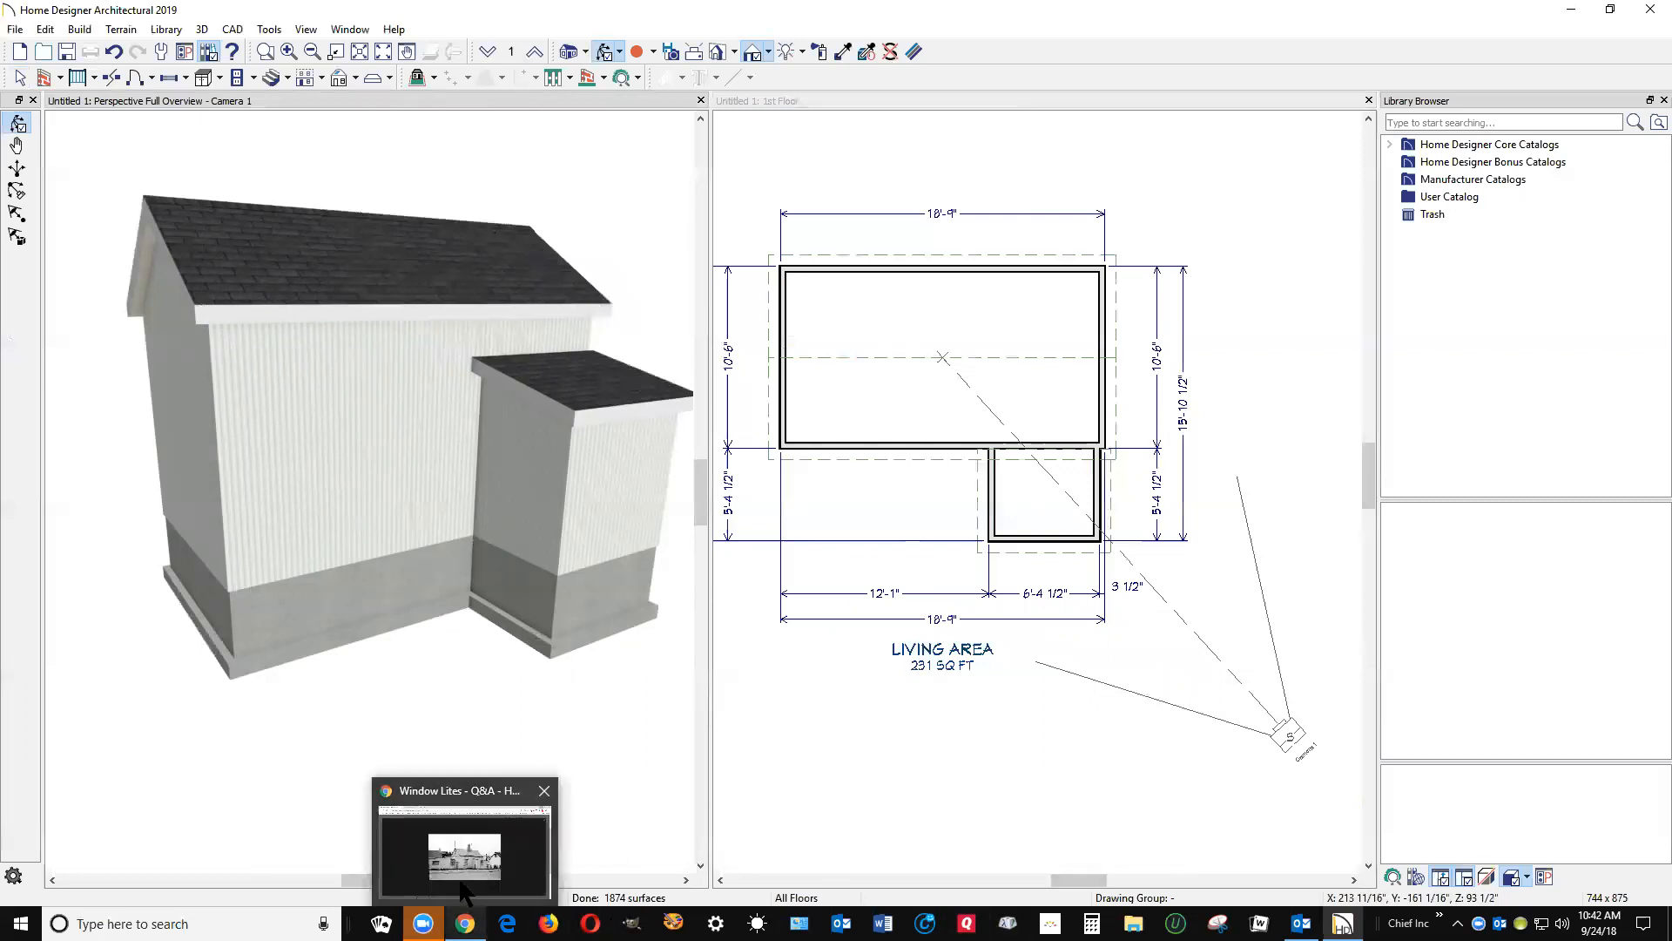
{"action": "left_click", "coordinate": [464, 841]}
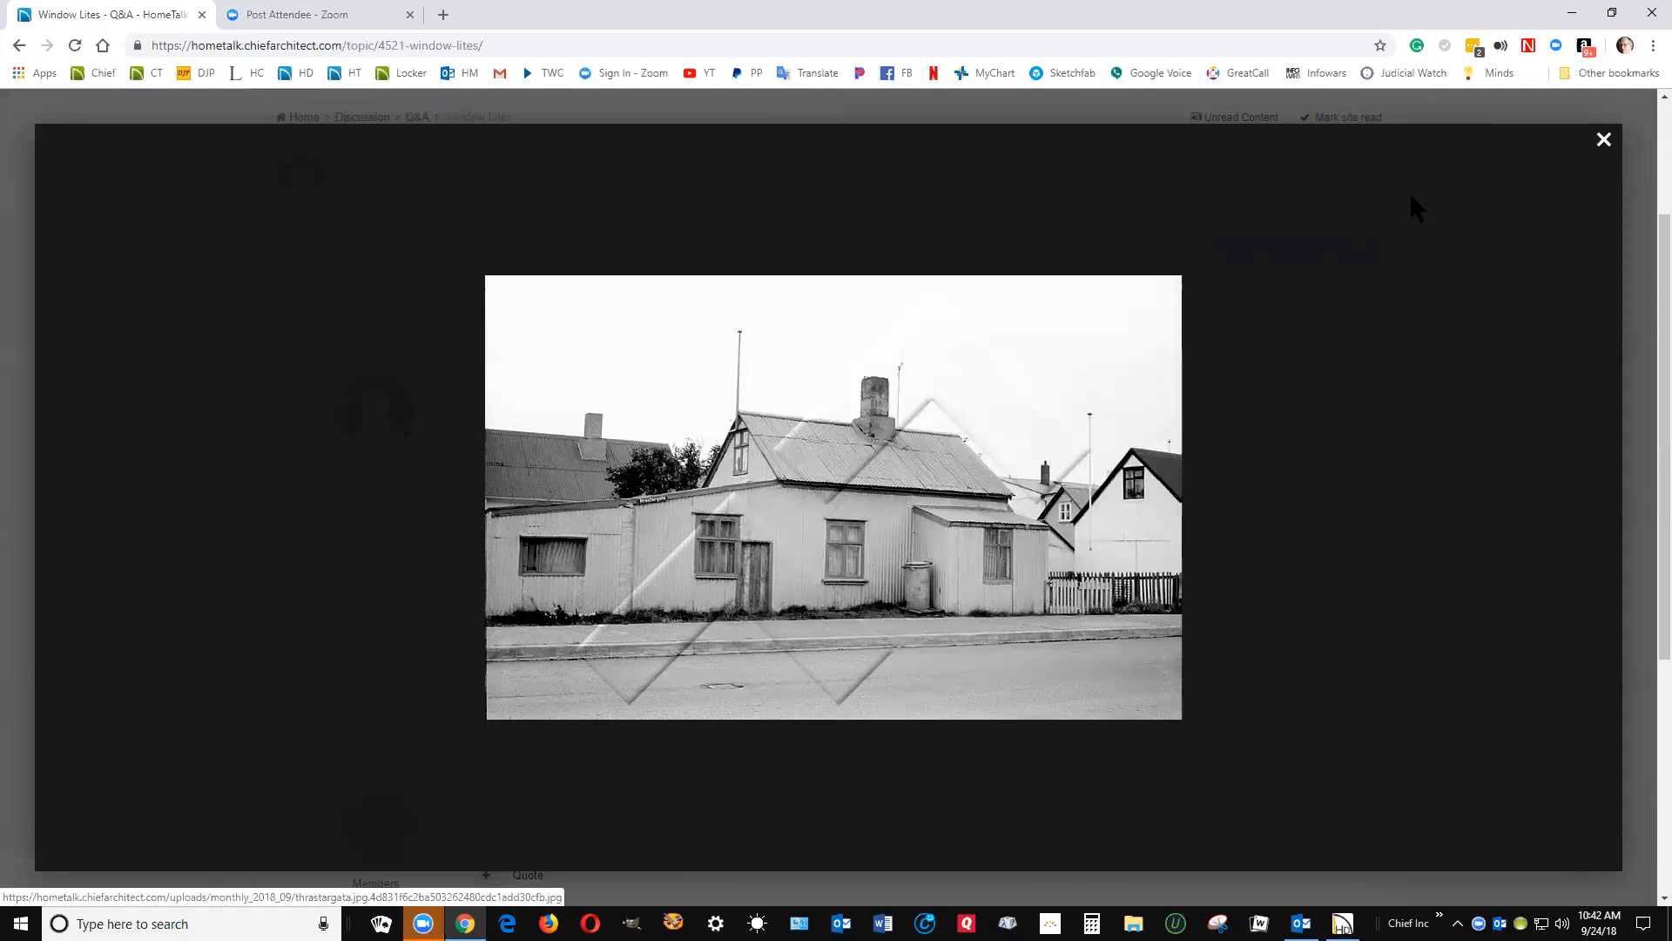
{"action": "left_click", "coordinate": [1572, 12]}
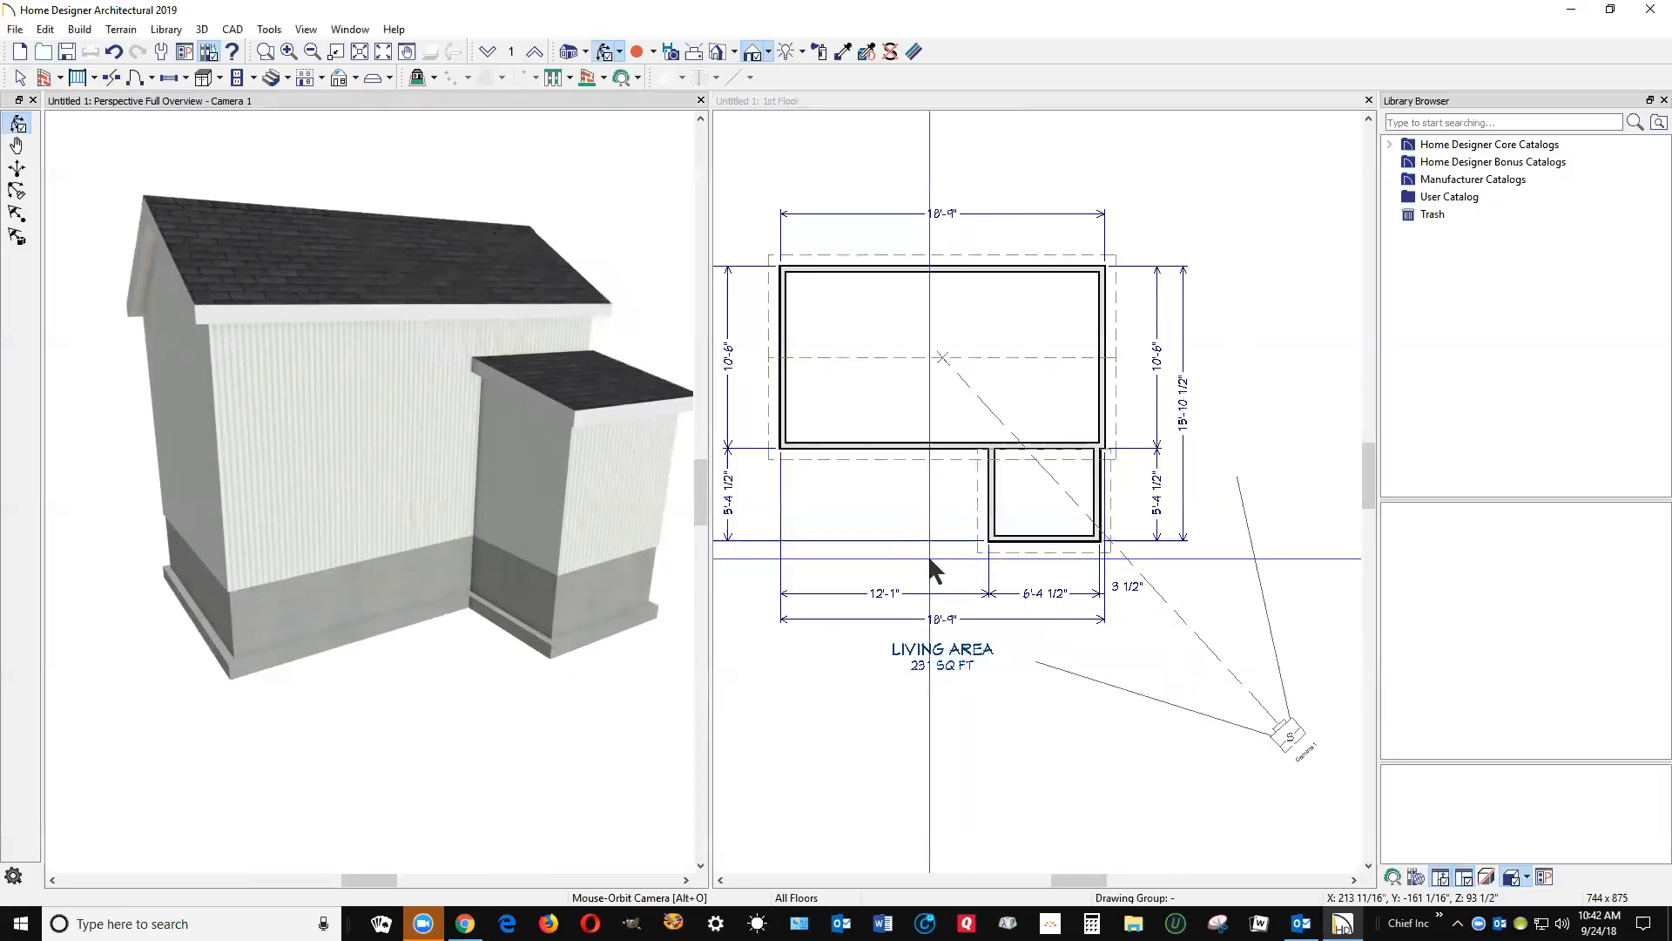
{"action": "left_click_drag", "start_coordinate": [597, 463], "coordinate": [540, 473]}
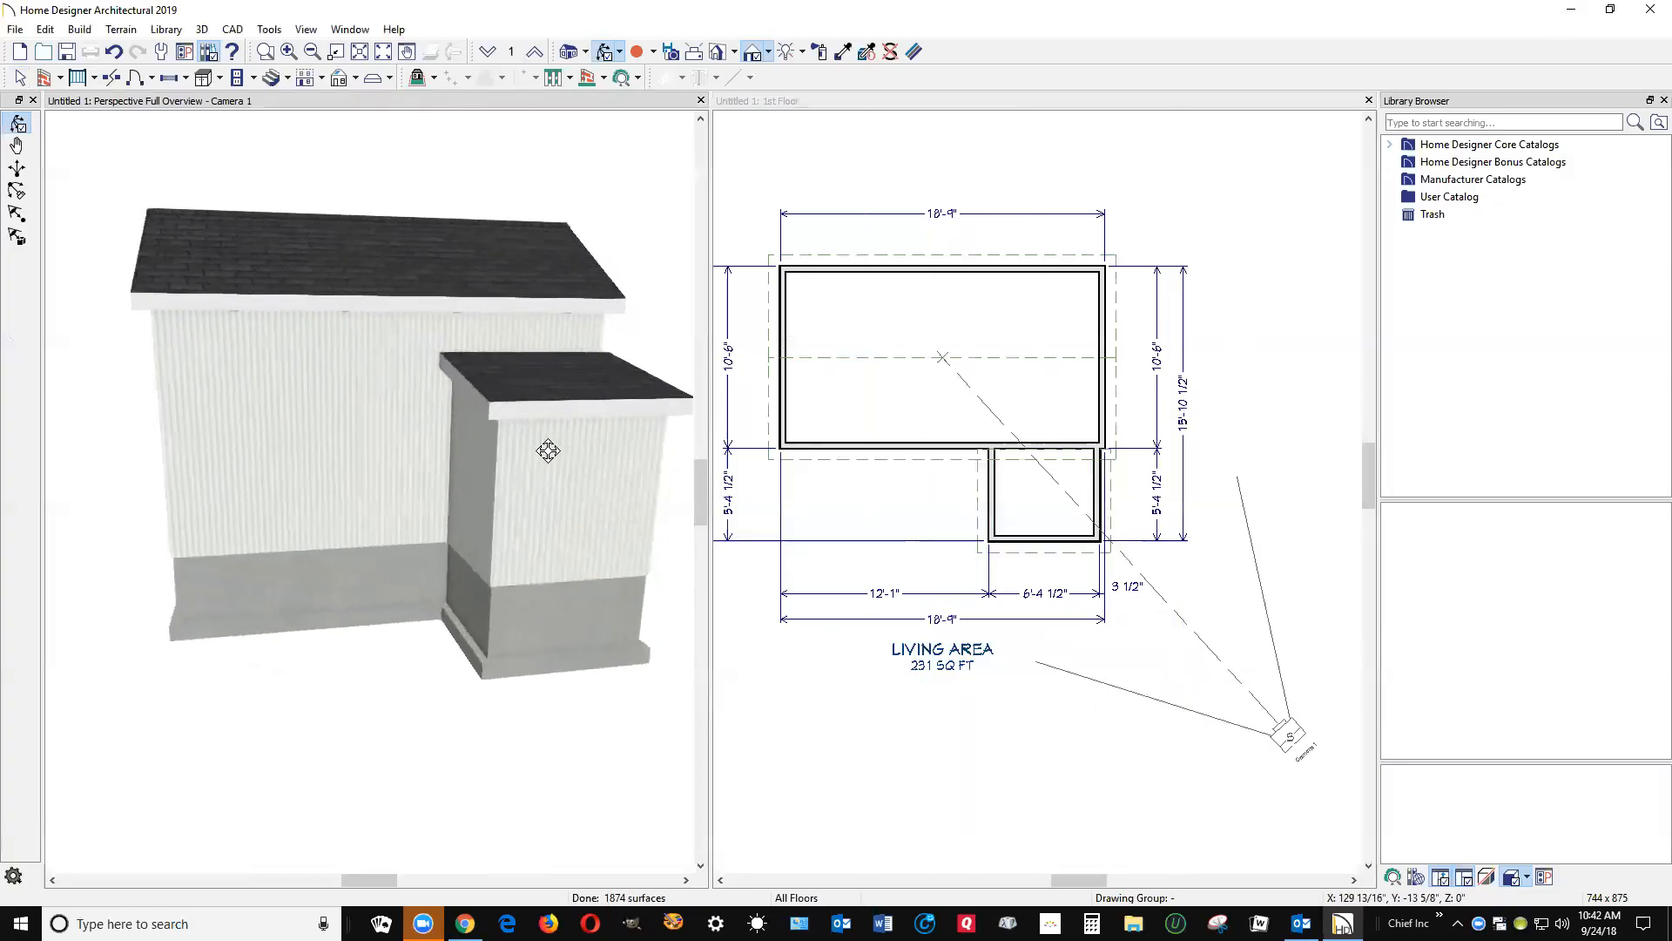
{"action": "scroll", "coordinate": [1000, 557], "scroll_direction": "up", "scroll_amount": 4}
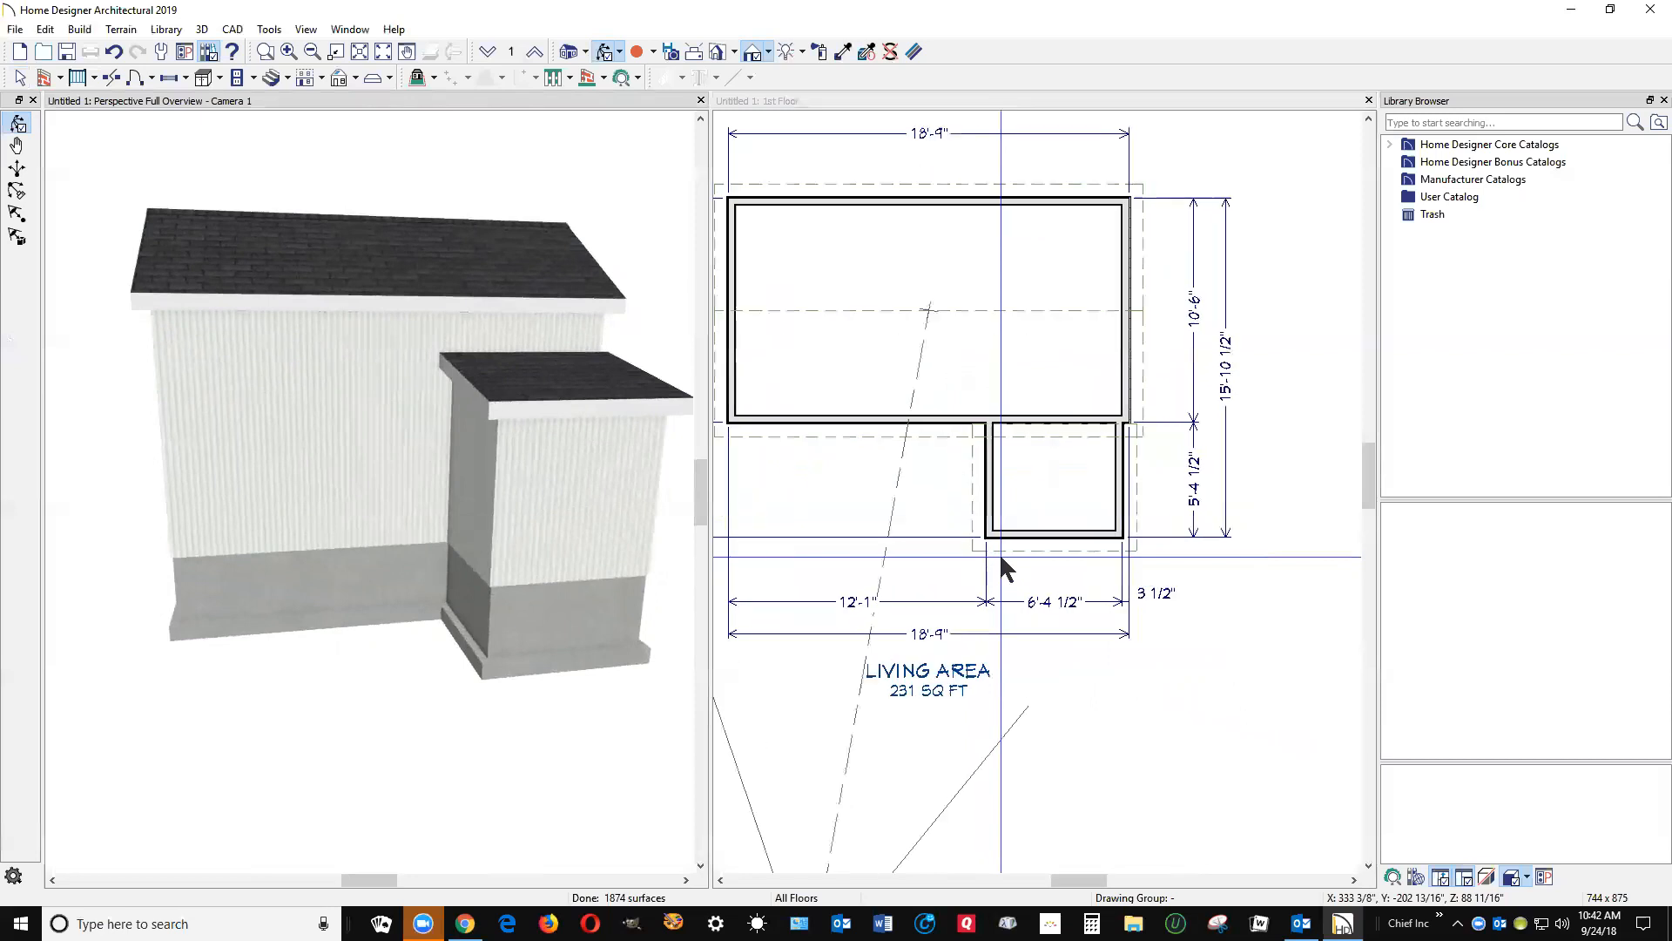
{"action": "scroll", "coordinate": [1036, 575], "scroll_direction": "up", "scroll_amount": 1}
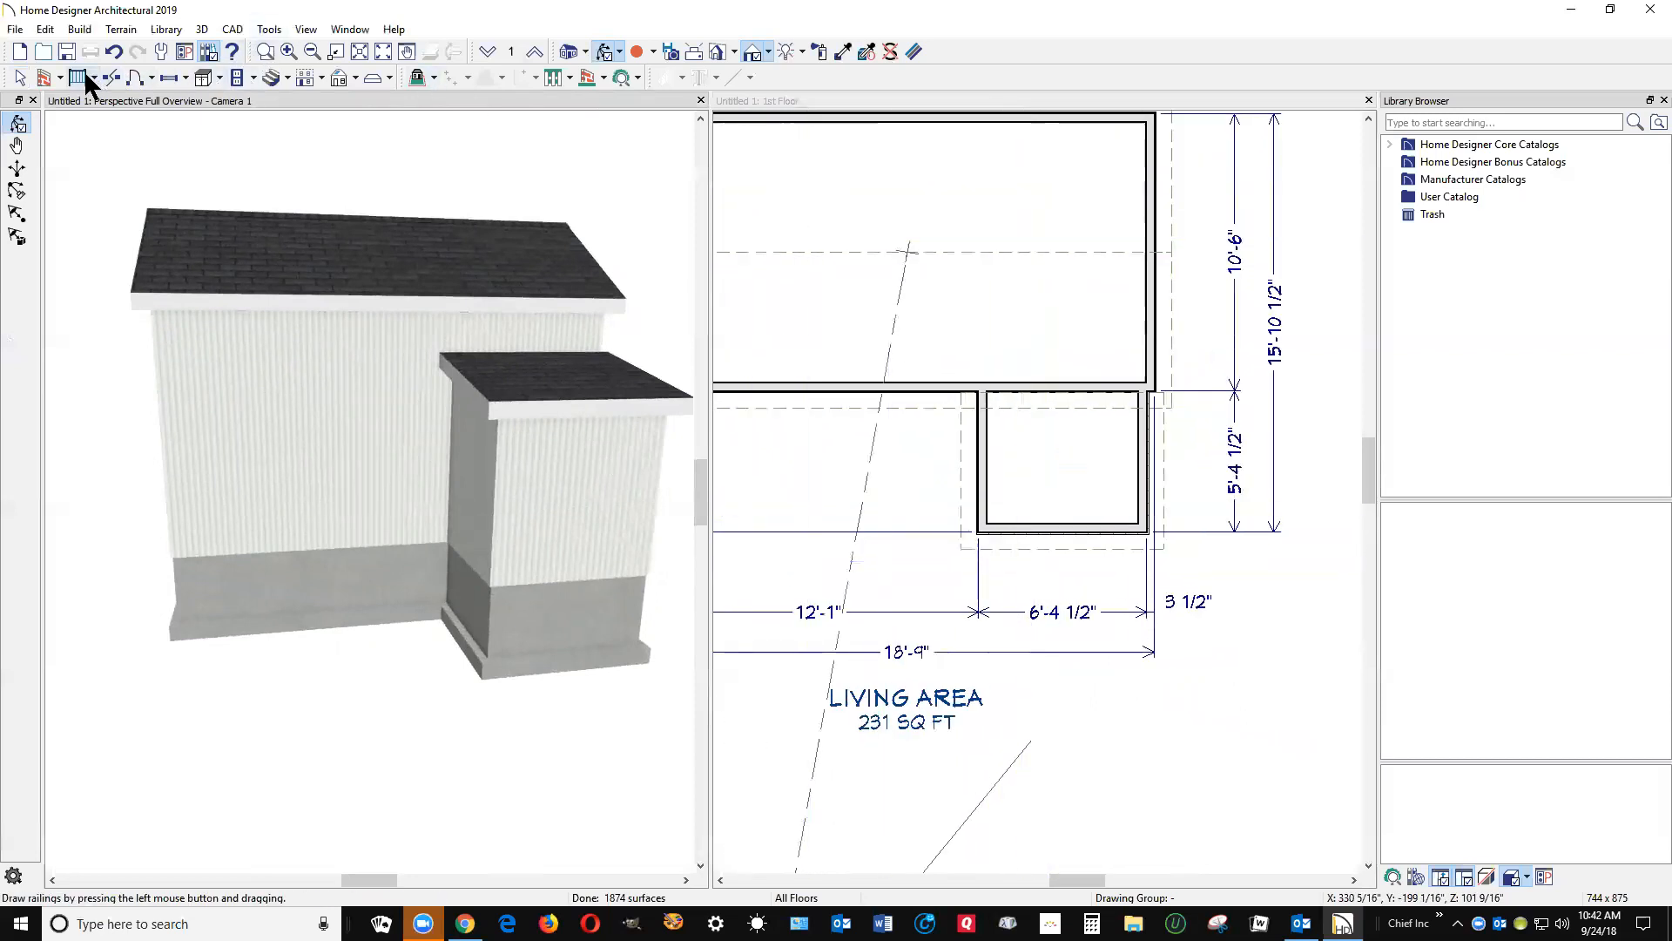
- Open the default window settings, check the windows in the browser's forum photo, and set the default window type to Single Casement
{"action": "left_click", "coordinate": [45, 29]}
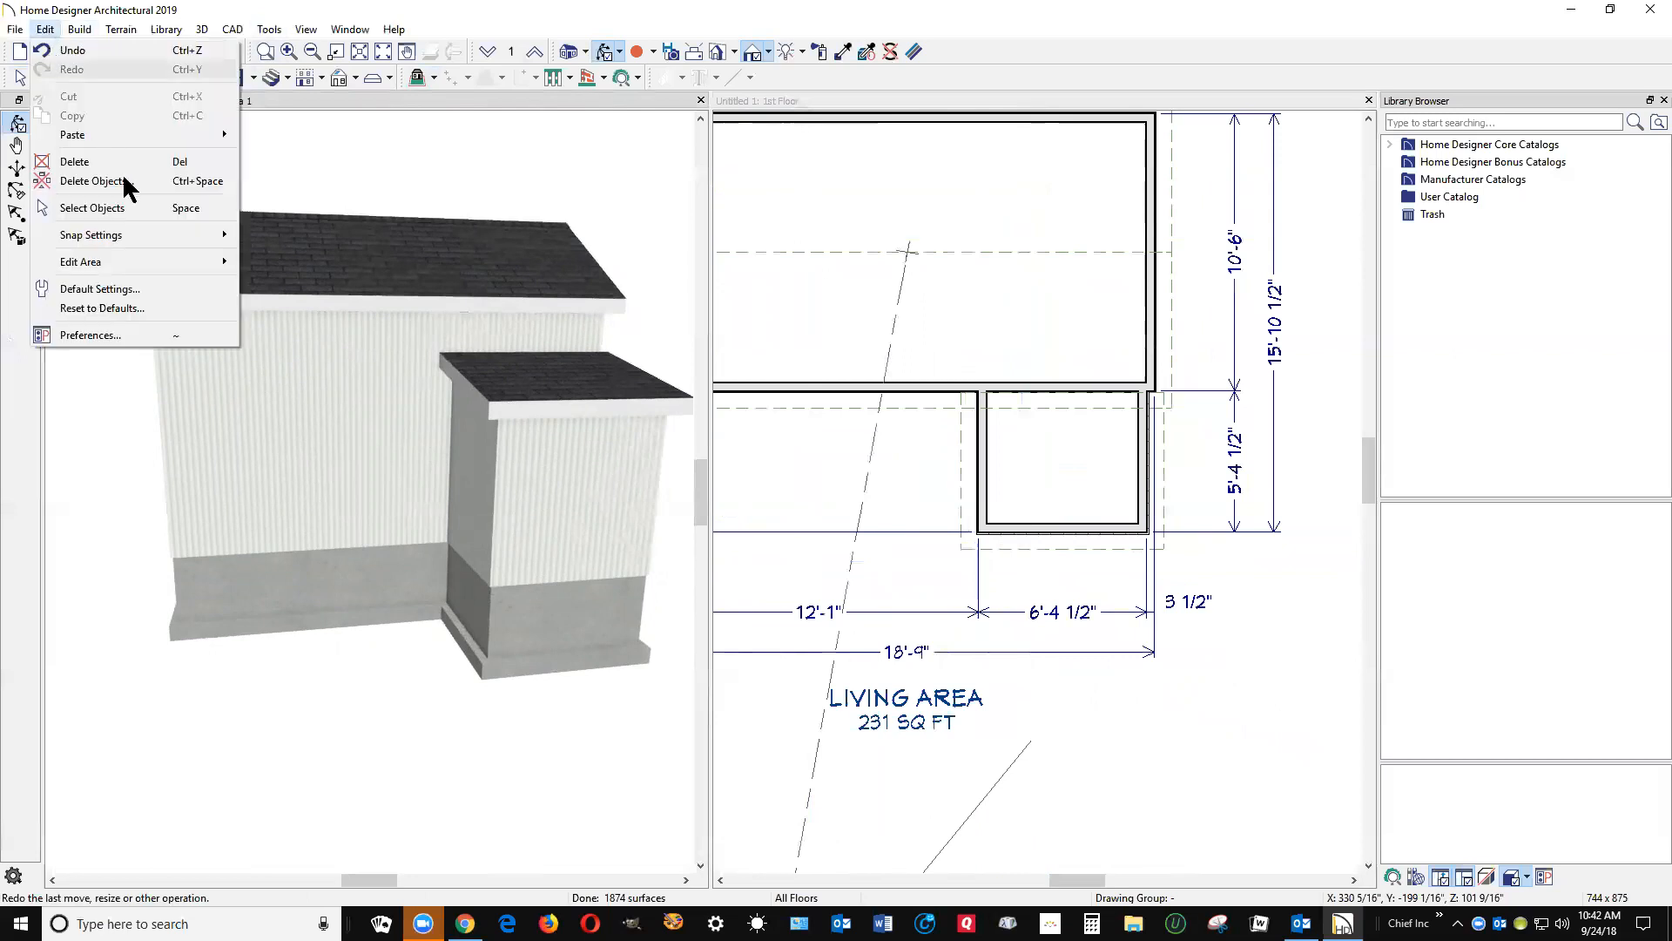
{"action": "left_click", "coordinate": [135, 287]}
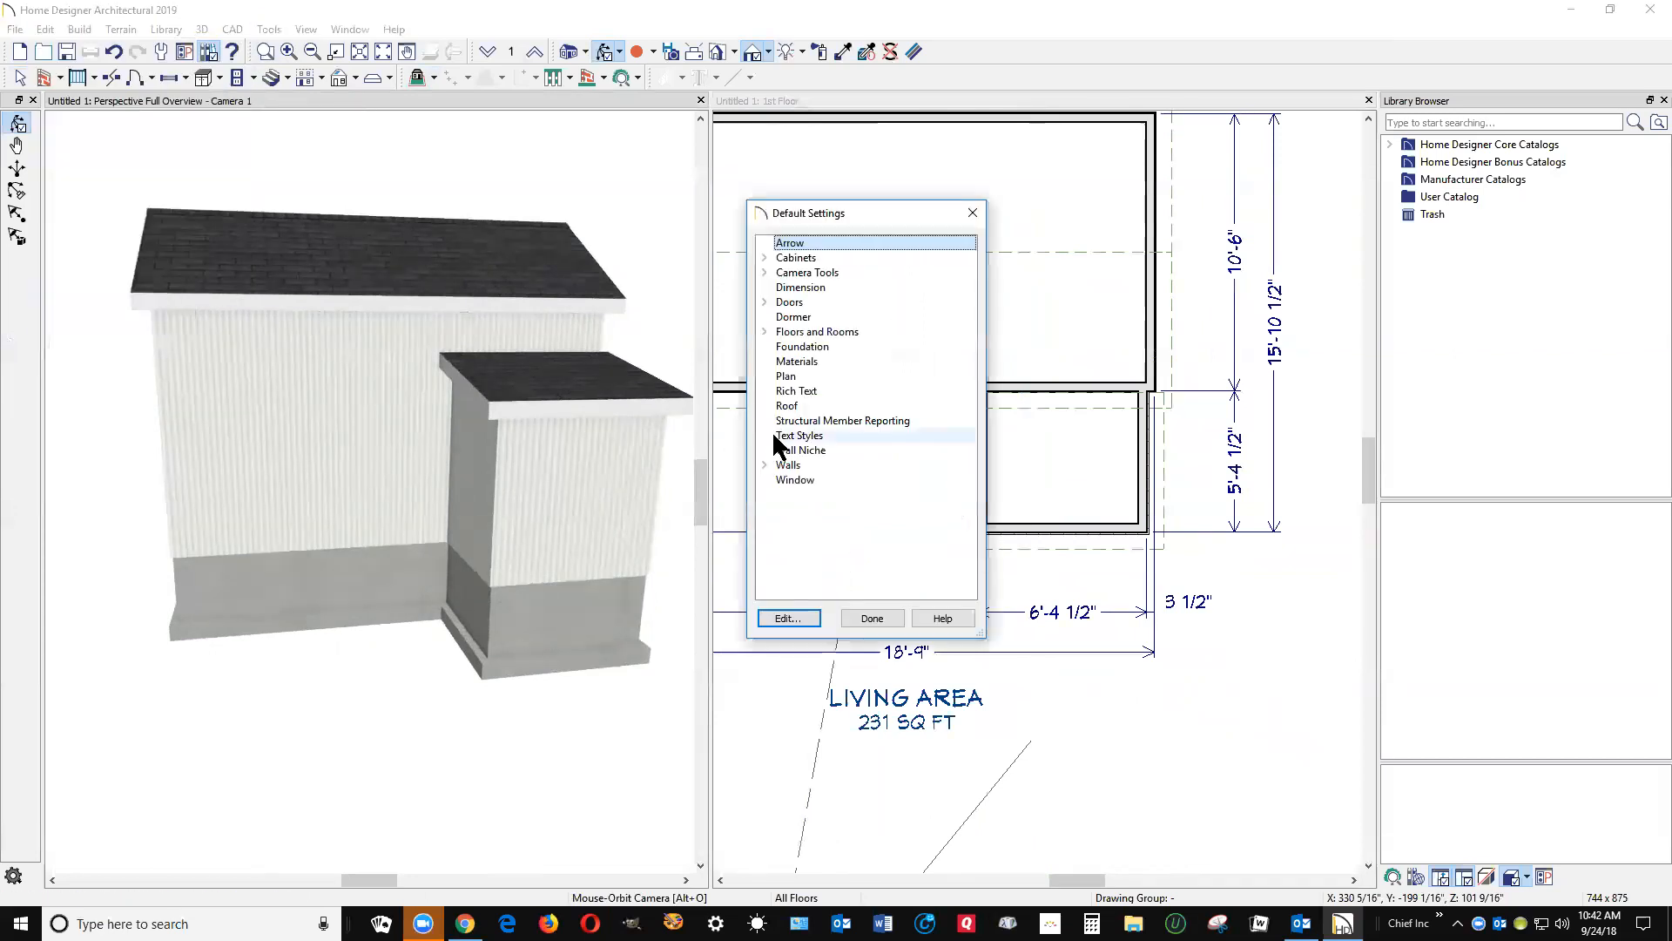
{"action": "left_click", "coordinate": [783, 479]}
{"action": "left_click", "coordinate": [788, 617]}
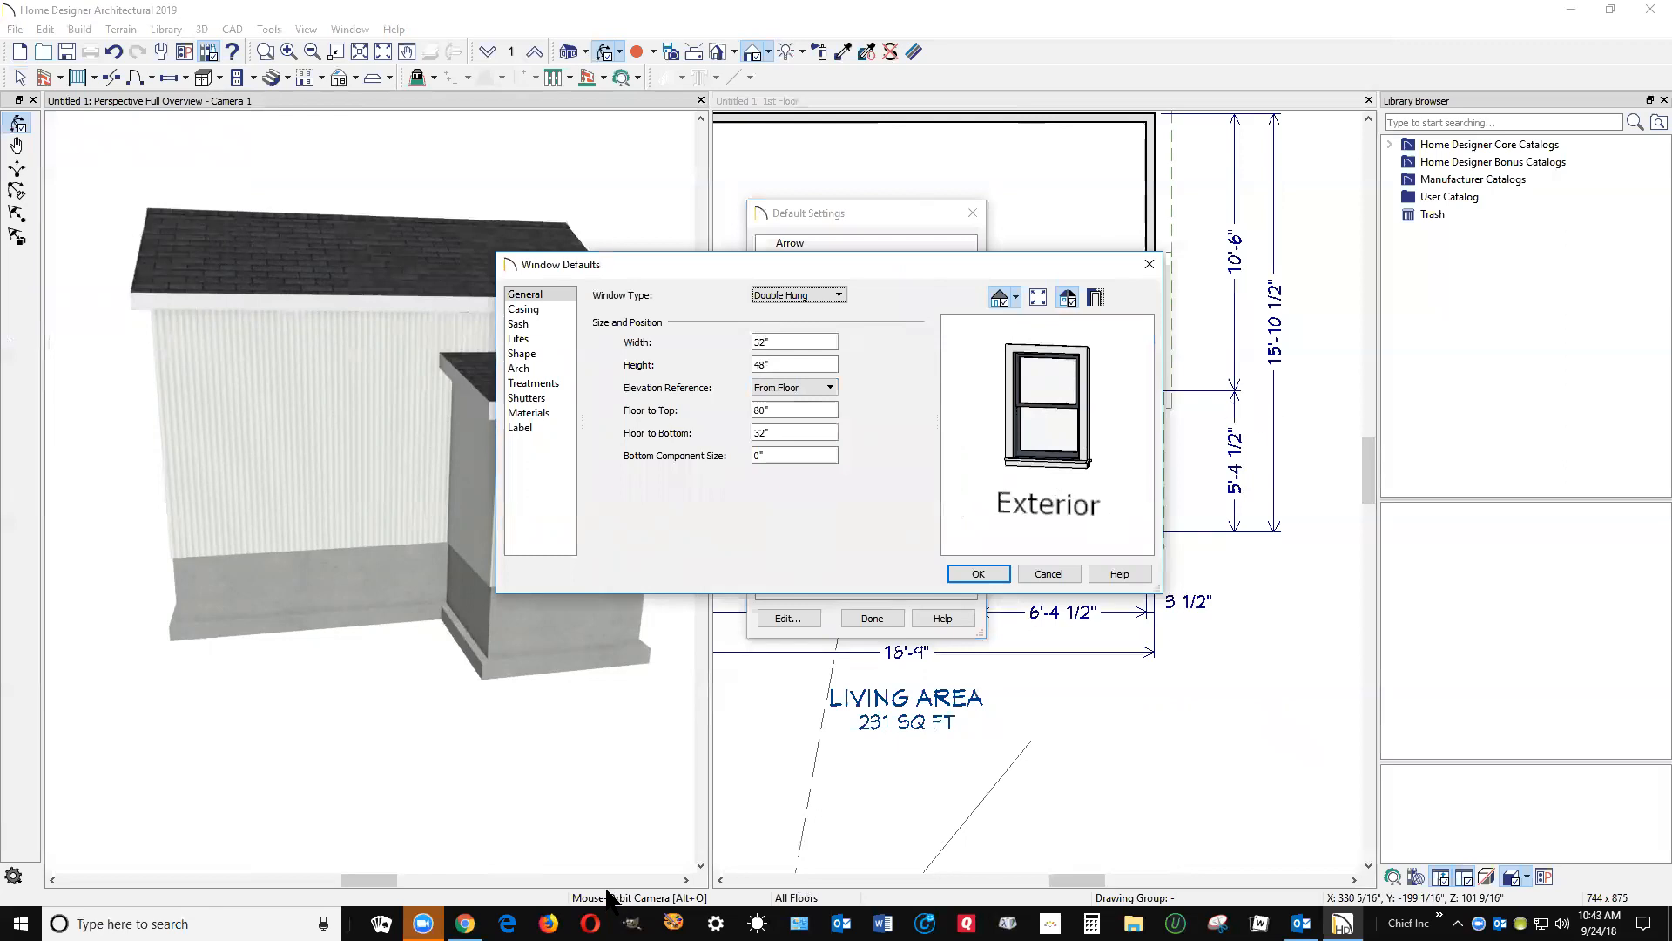
{"action": "left_click", "coordinate": [465, 840]}
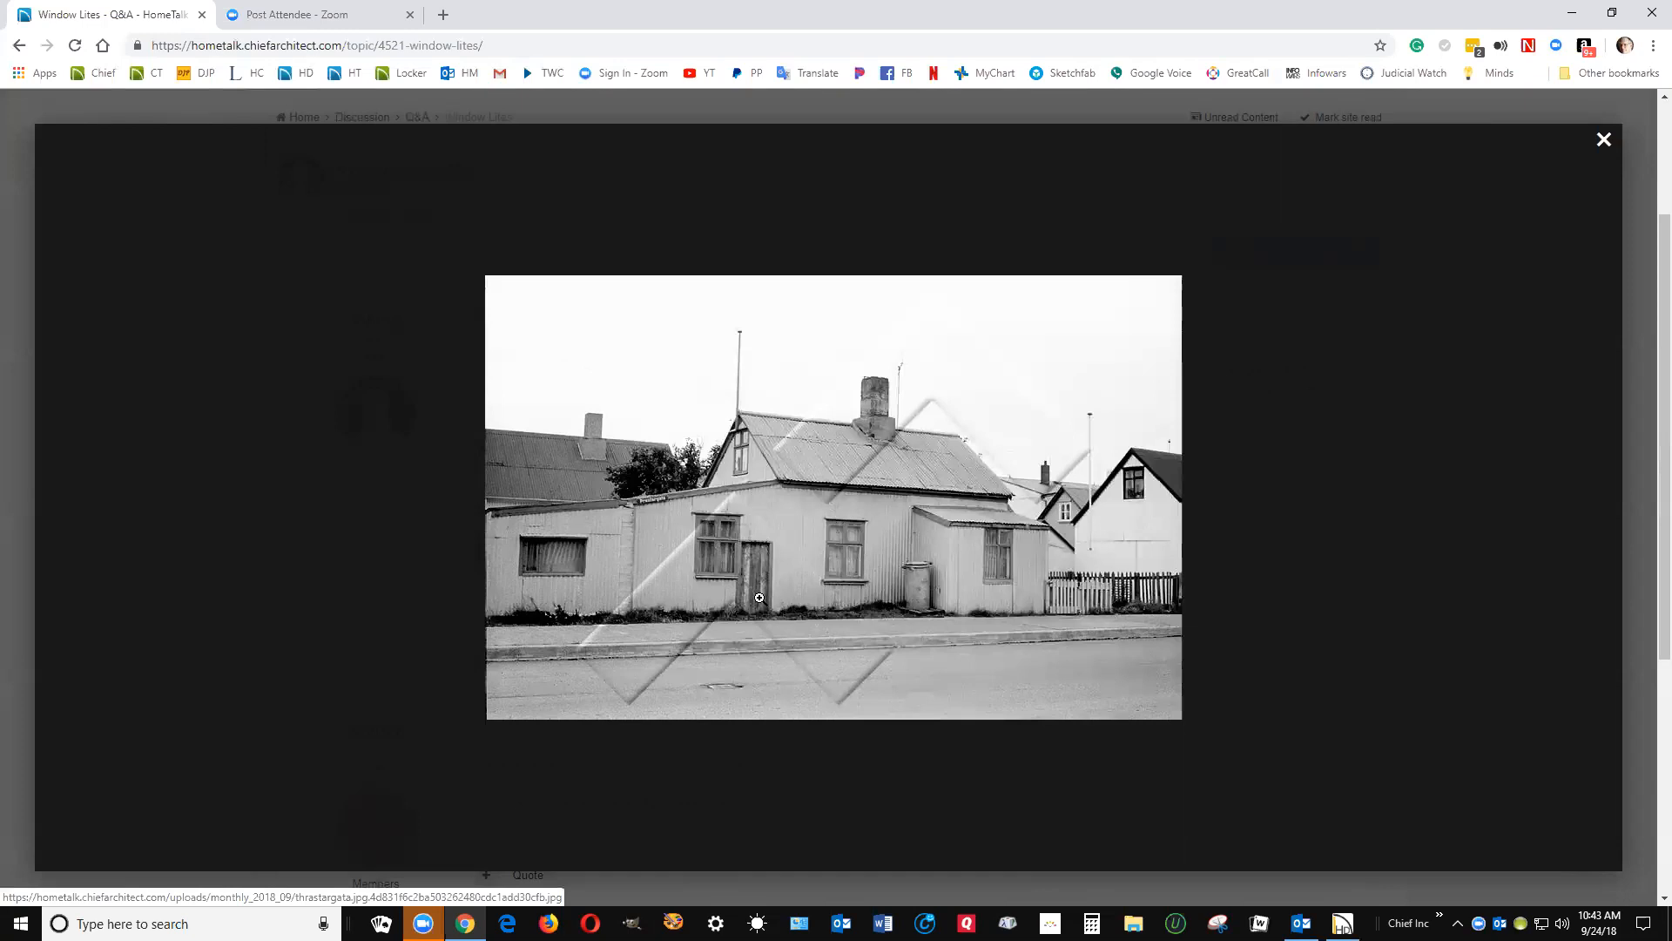
{"action": "left_click", "coordinate": [1572, 15]}
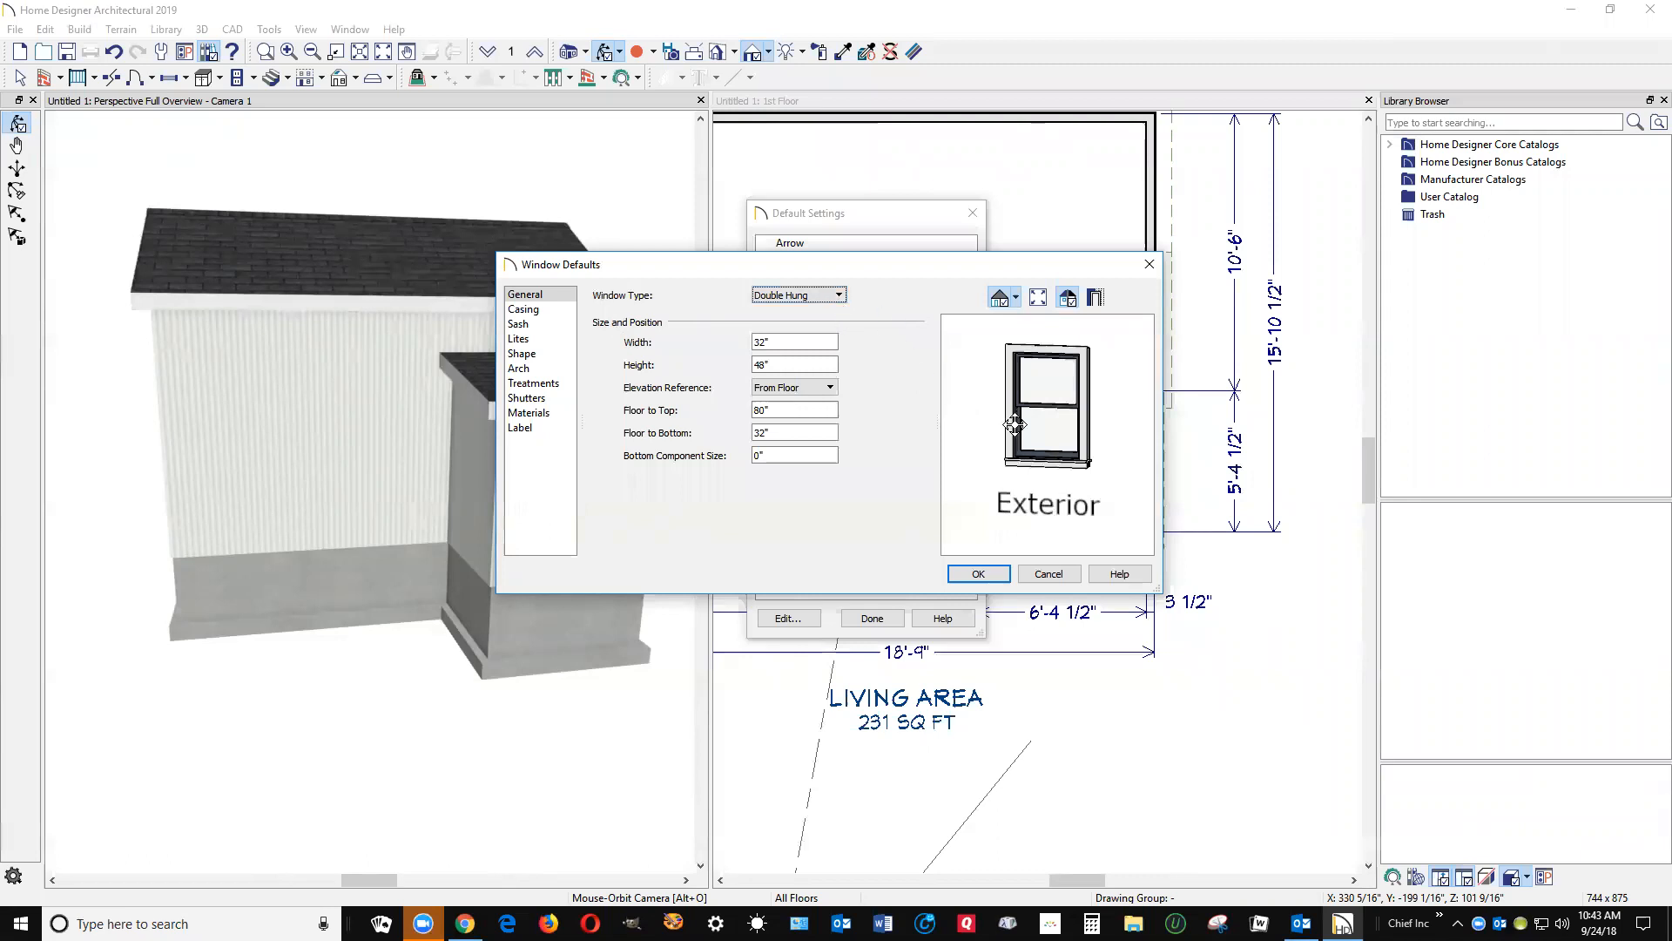
{"action": "left_click", "coordinate": [839, 298]}
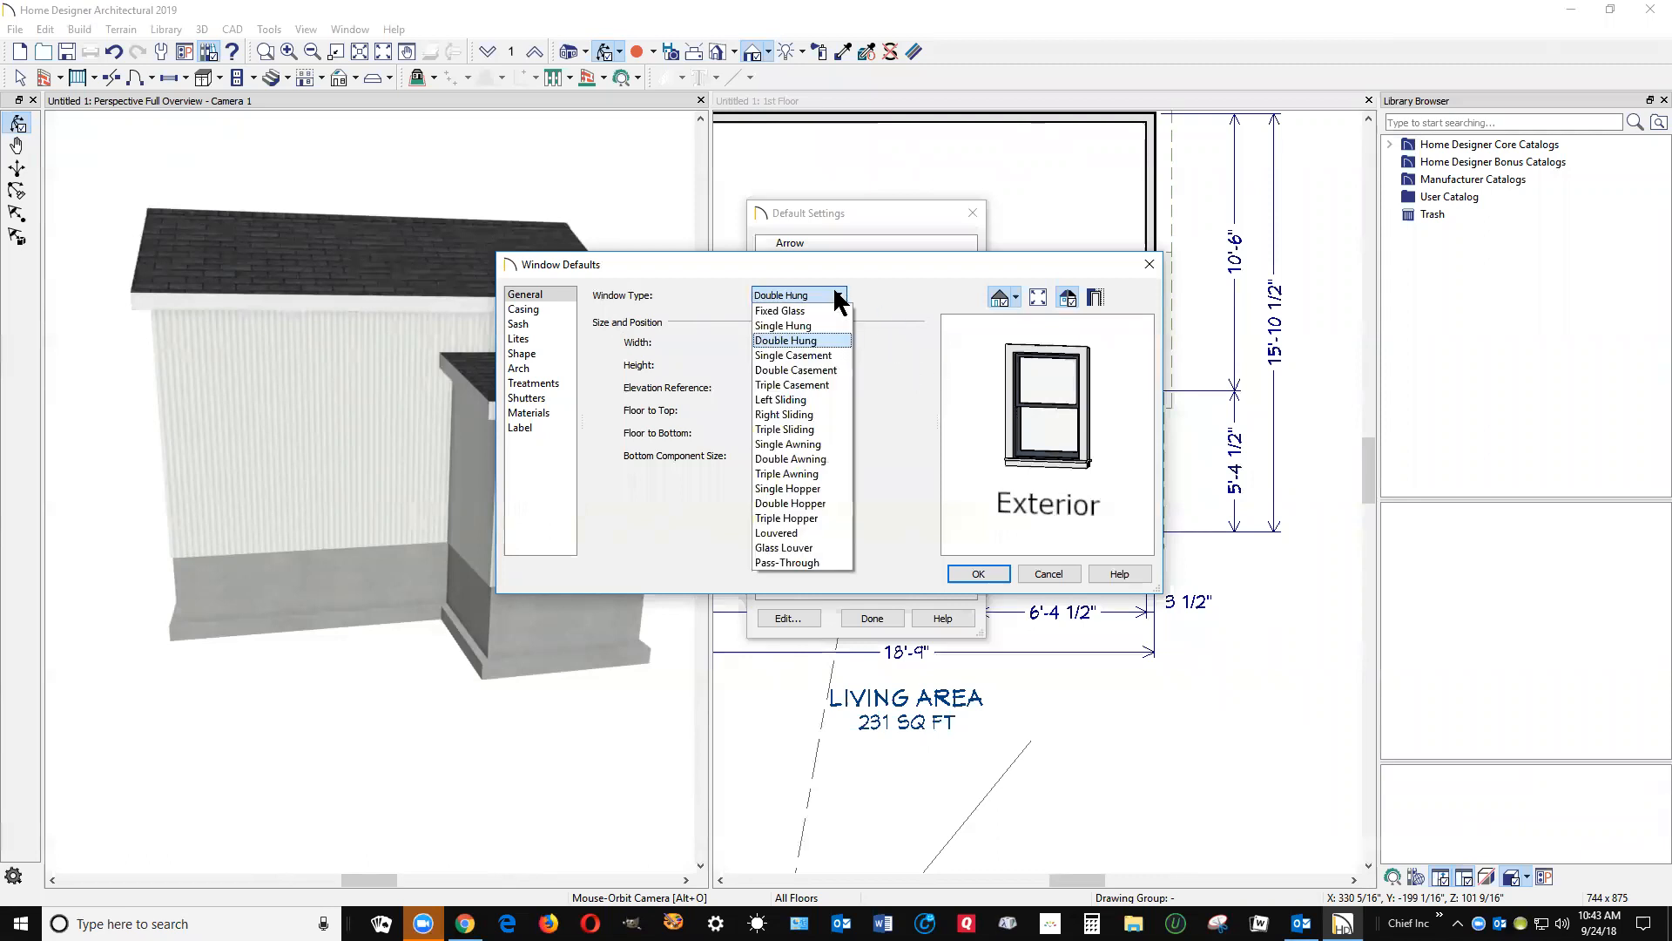
{"action": "left_click", "coordinate": [812, 356]}
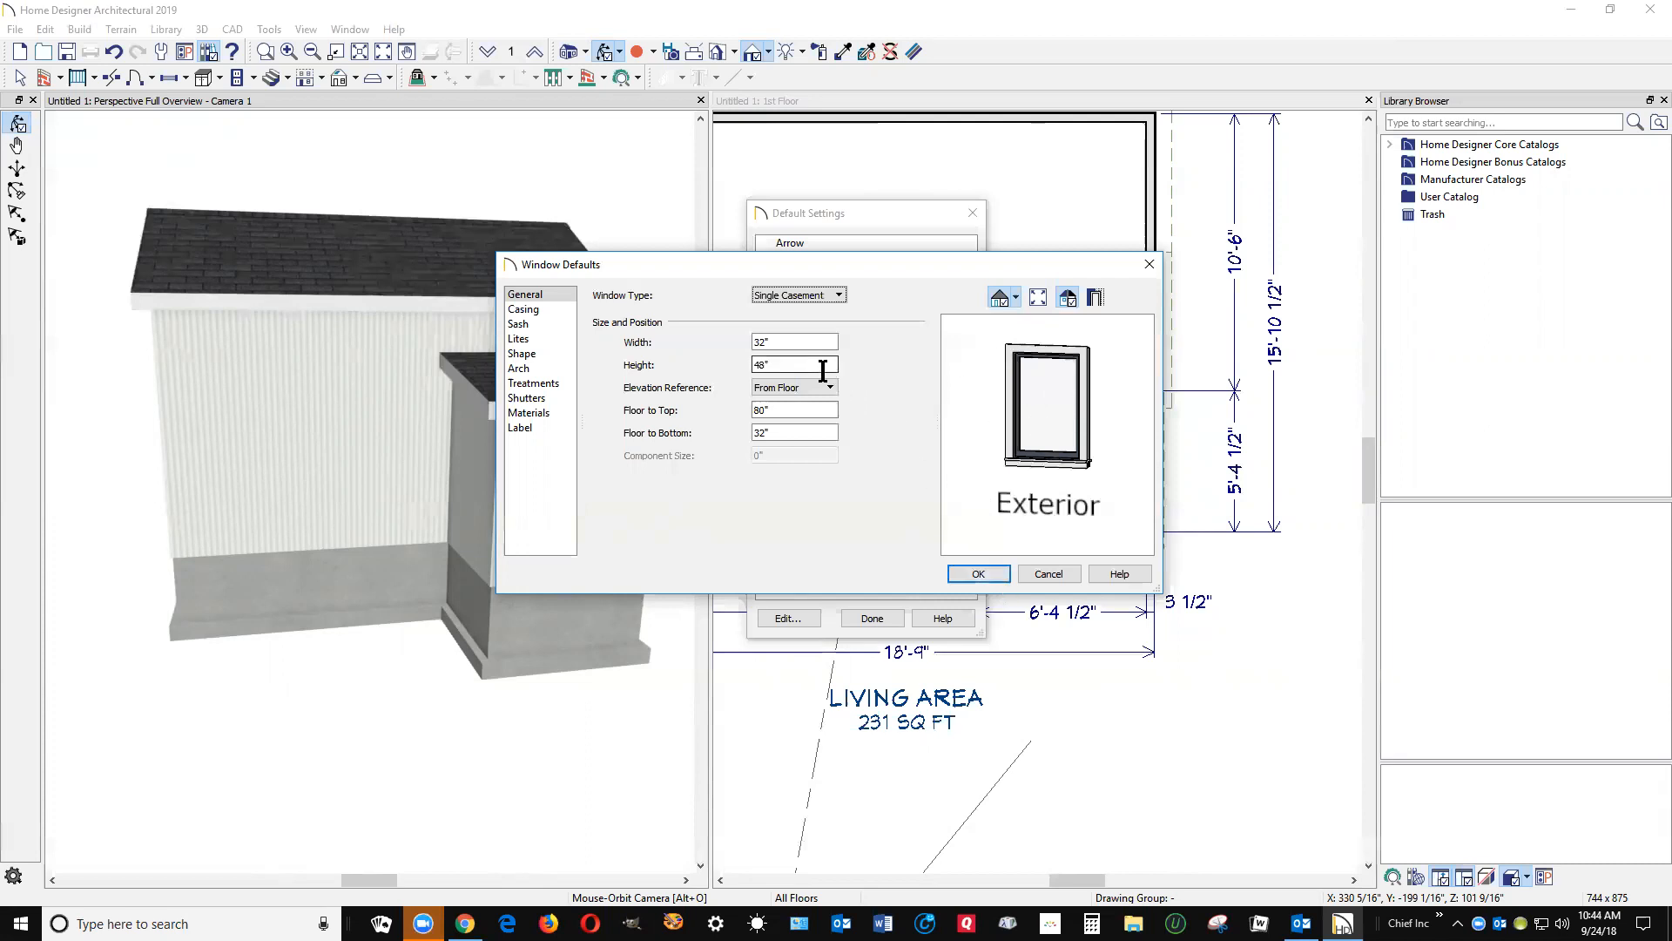
- Recheck the window proportions in the browser's forum photo, return to Home Designer, and set the default window height to 54"
{"action": "mouse_move", "coordinate": [465, 923]}
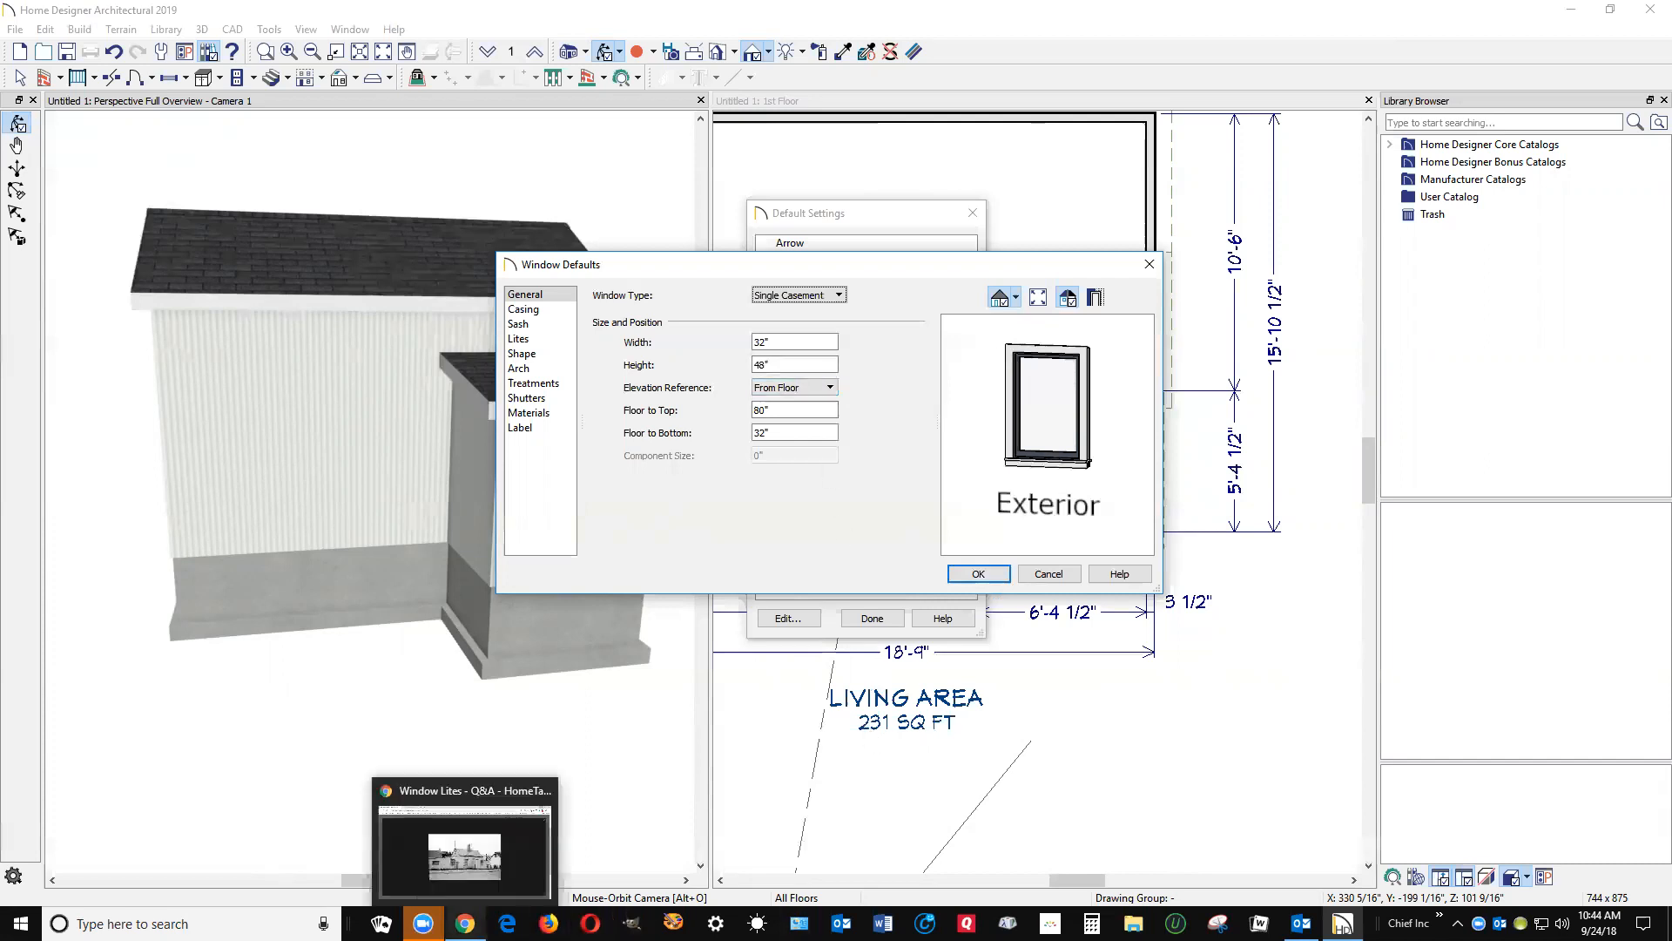
{"action": "left_click", "coordinate": [498, 858]}
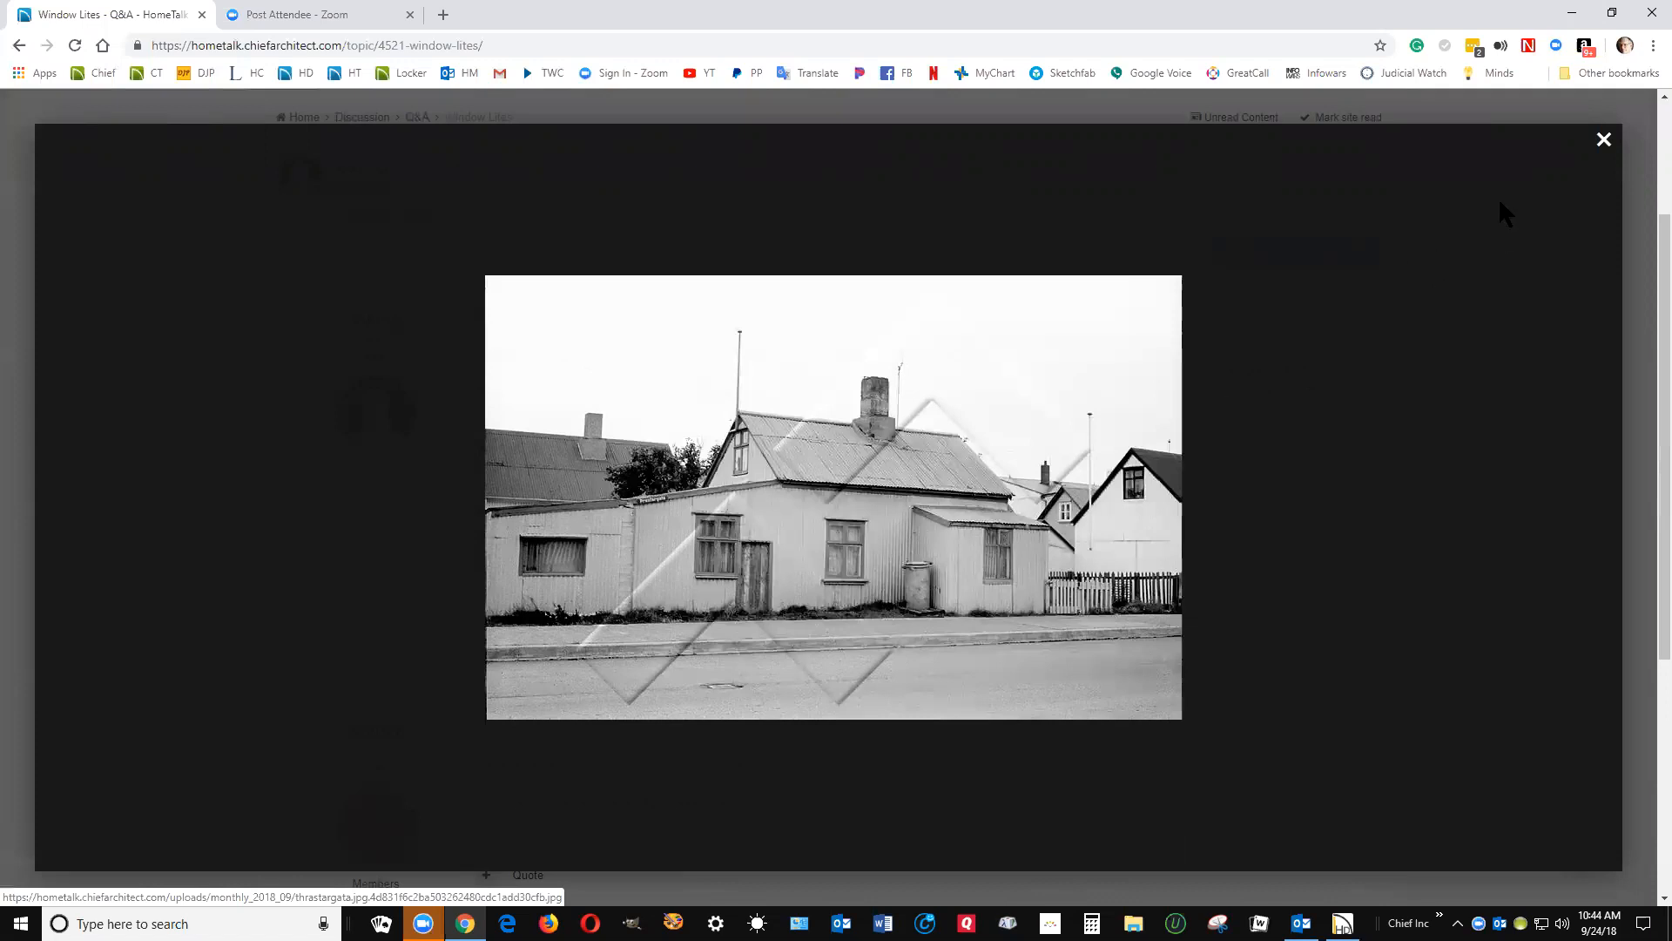
{"action": "left_click", "coordinate": [1572, 13]}
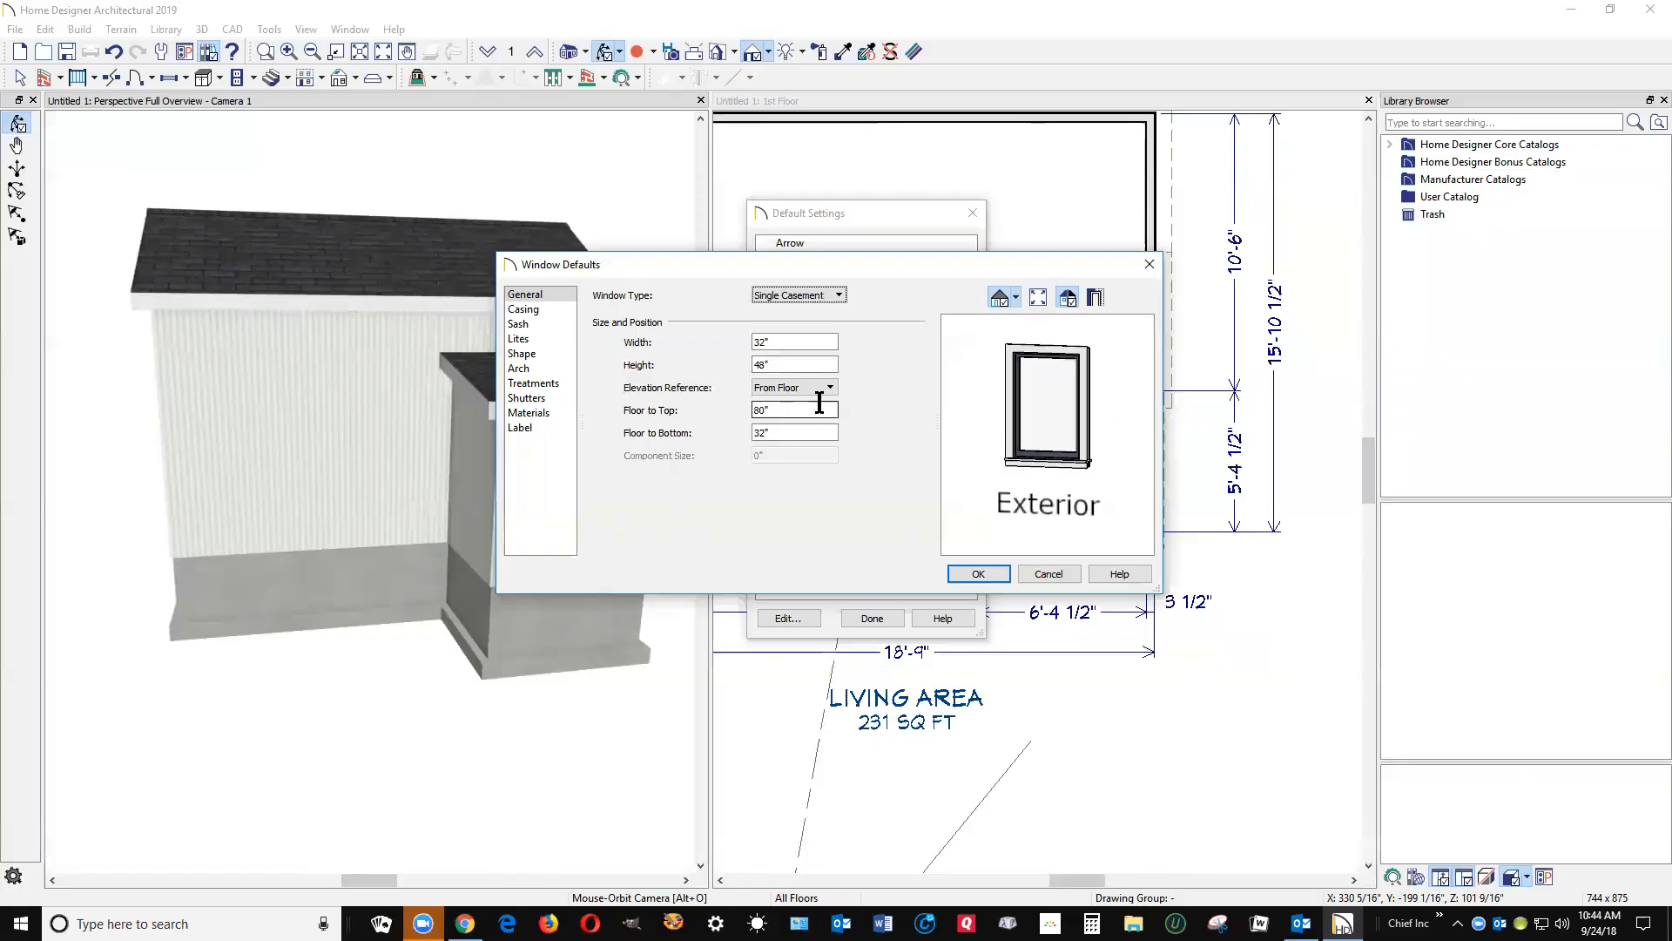
{"action": "double_click", "coordinate": [798, 364]}
{"action": "type", "text": "54"}
{"action": "key", "text": "Tab"}
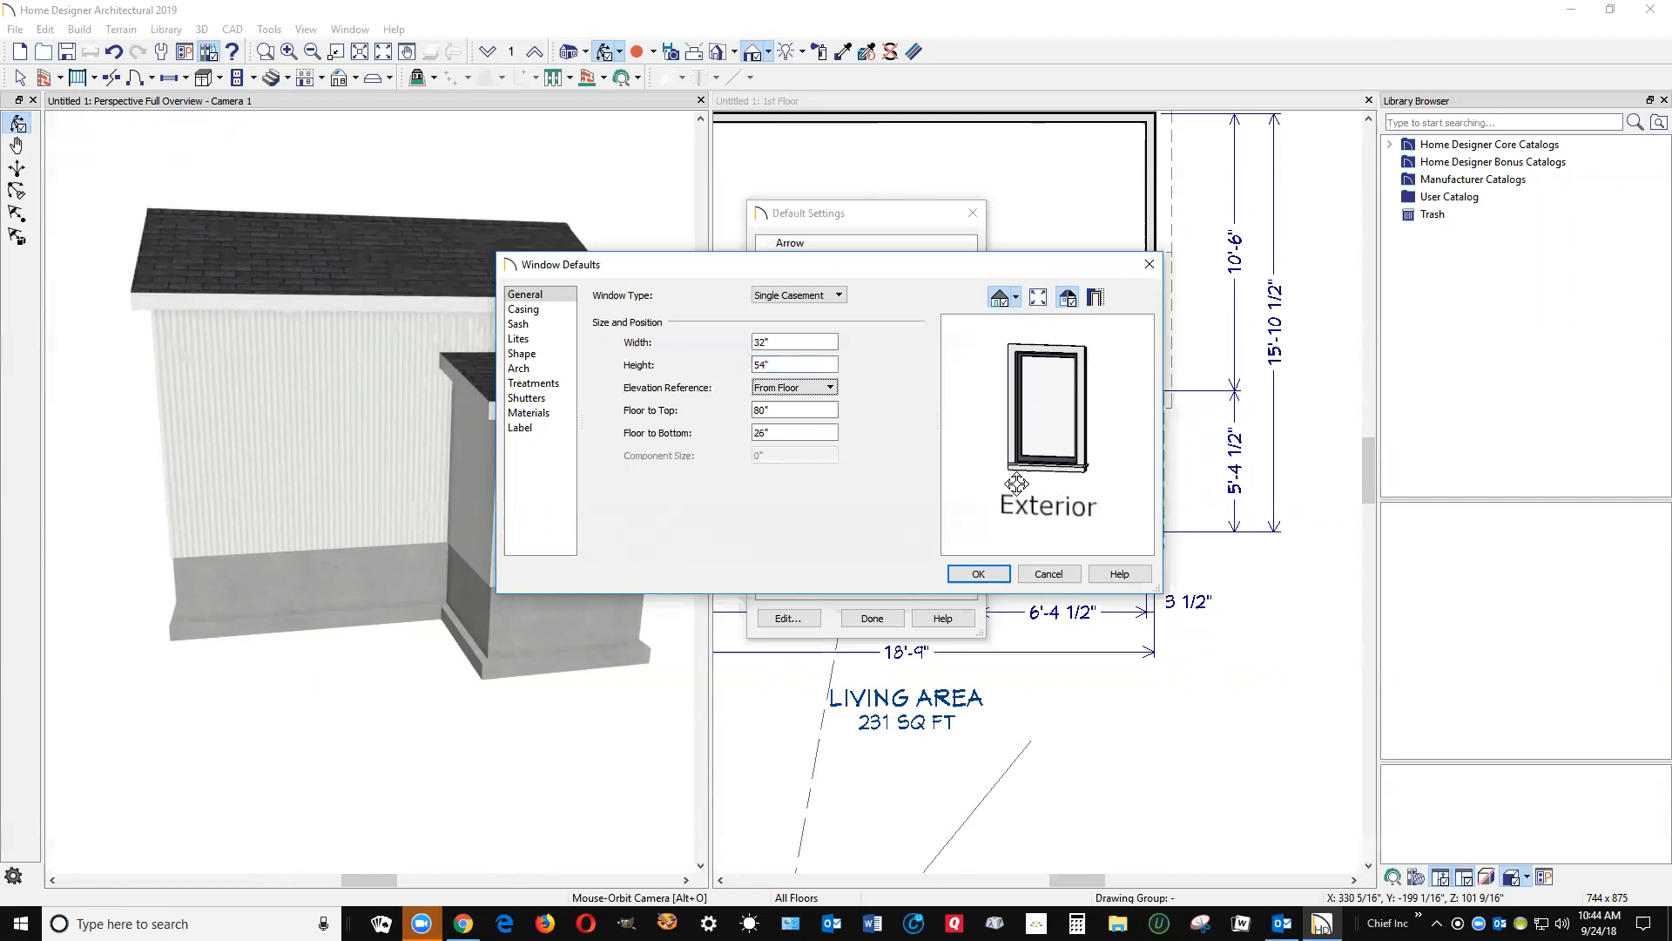
- Change the default window's exterior sash material to Color - White from the generic White/Neutral colors
{"action": "left_click", "coordinate": [529, 413]}
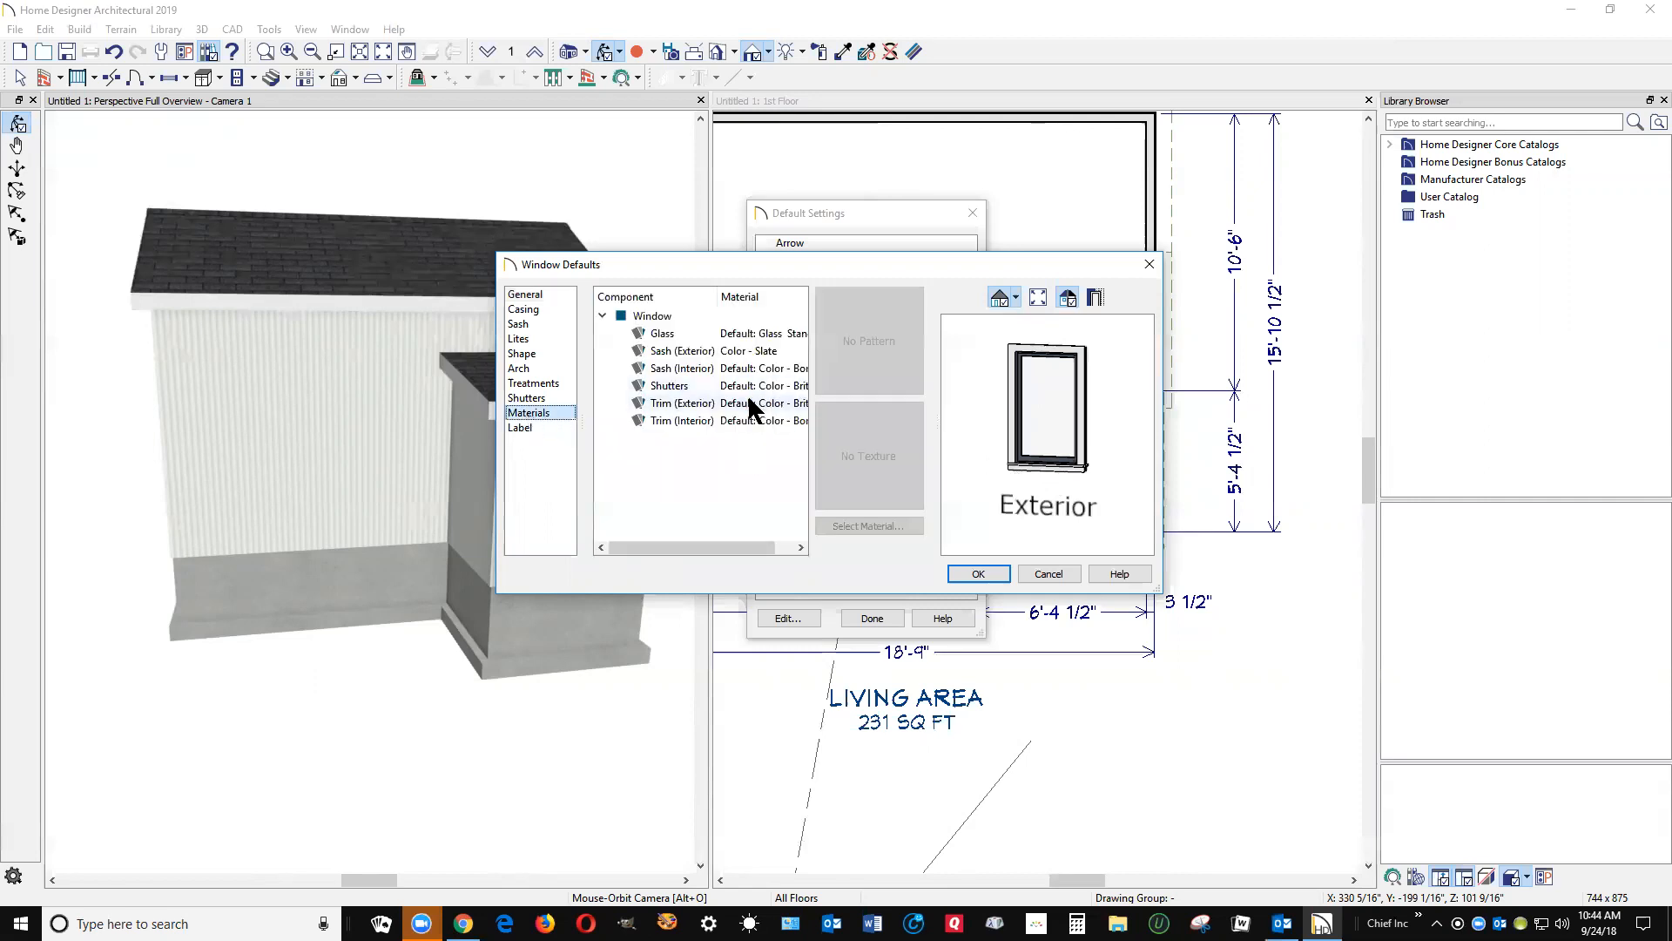
{"action": "left_click_drag", "start_coordinate": [719, 548], "coordinate": [794, 416]}
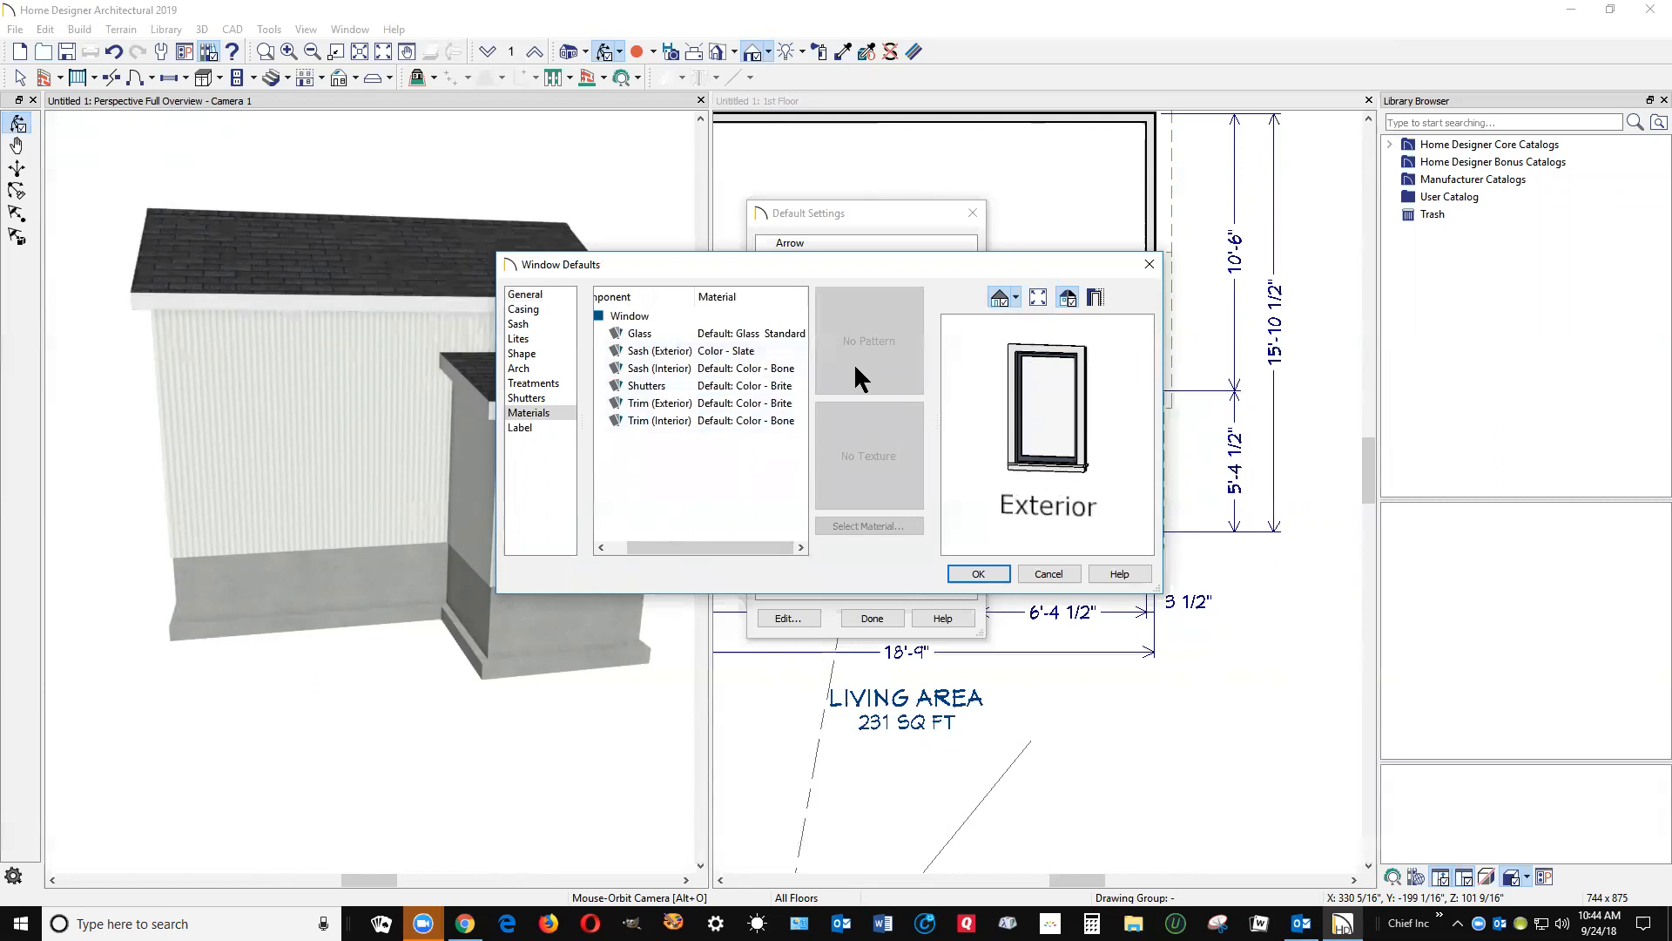
{"action": "left_click", "coordinate": [754, 350]}
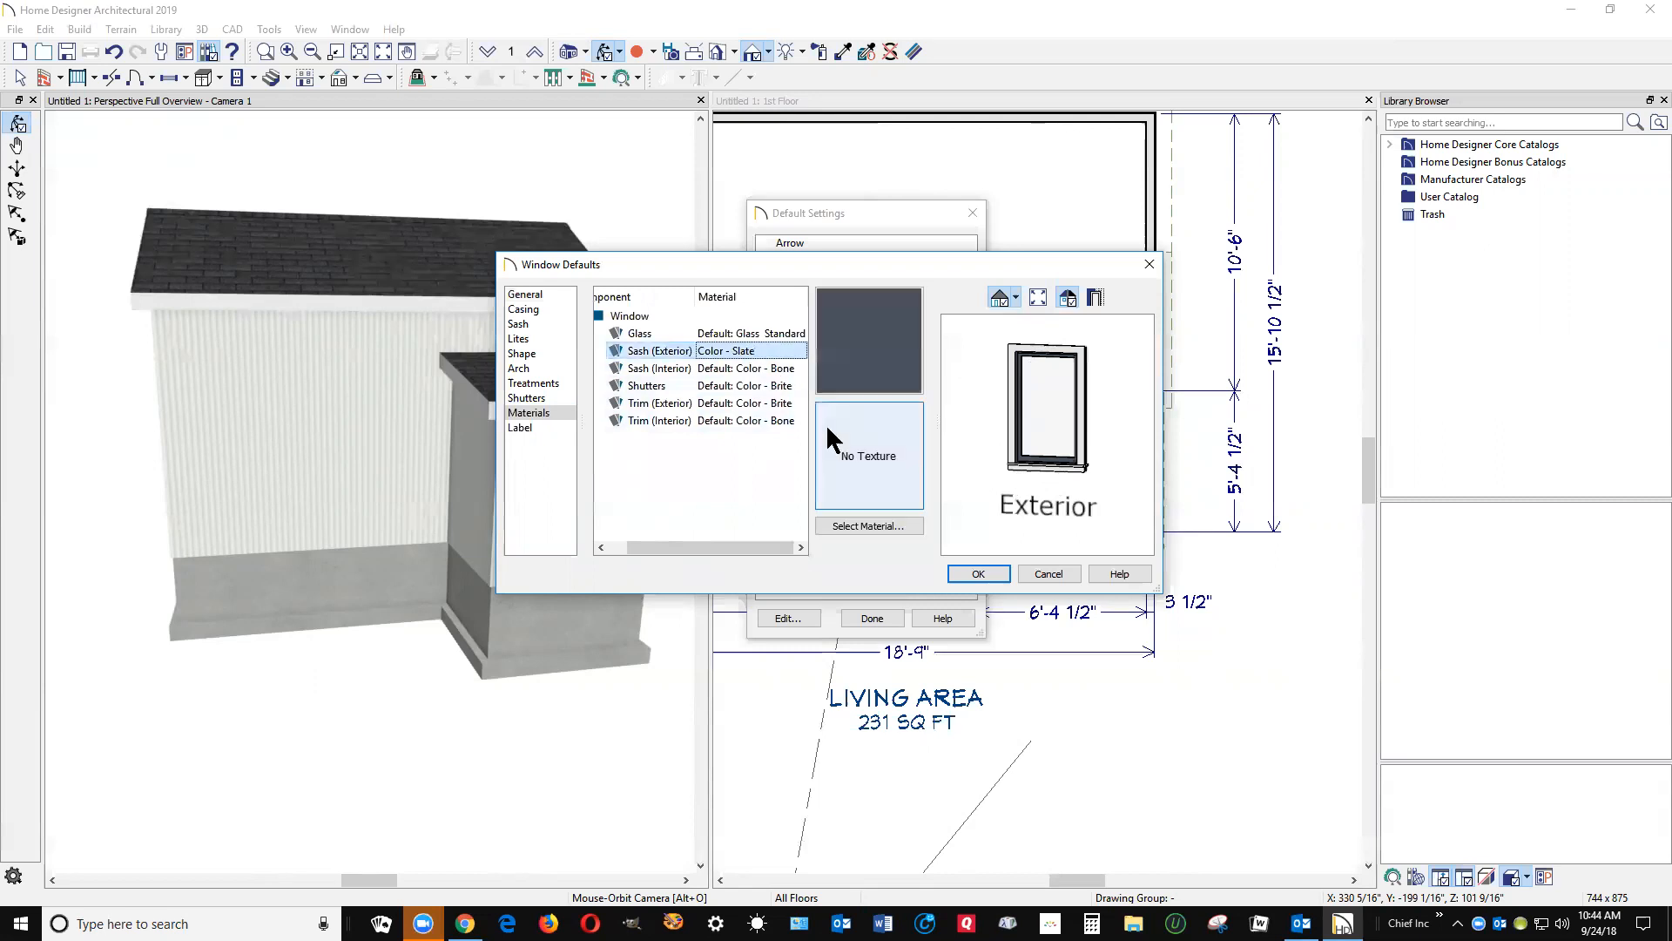
{"action": "left_click", "coordinate": [841, 526]}
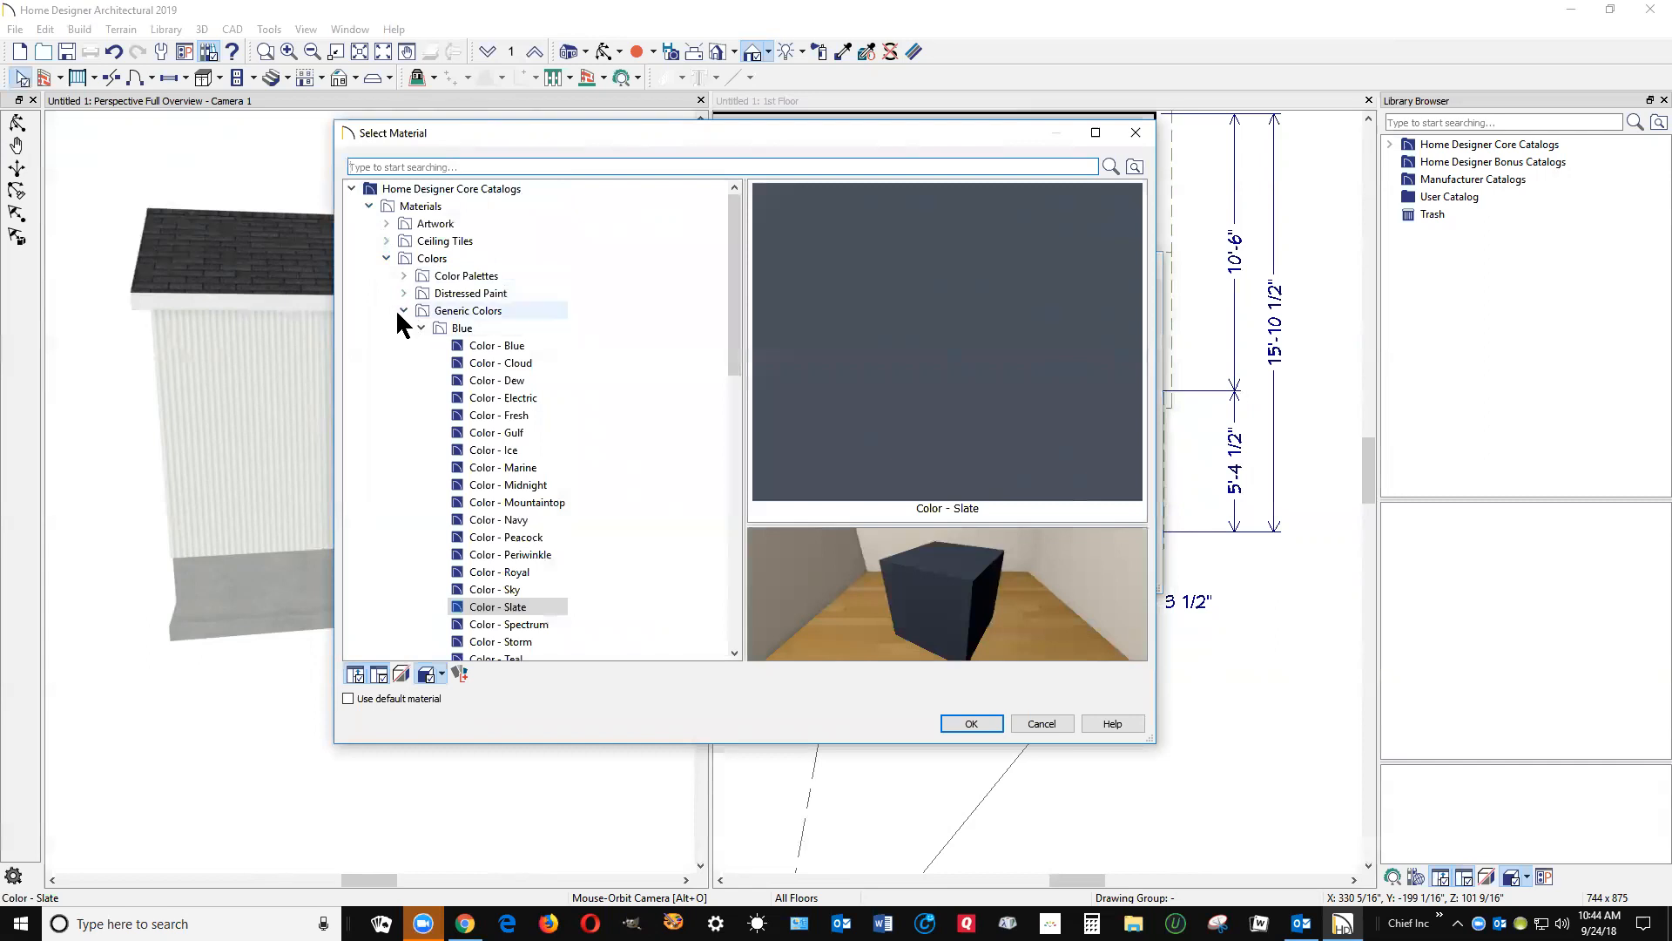
{"action": "left_click", "coordinate": [420, 329]}
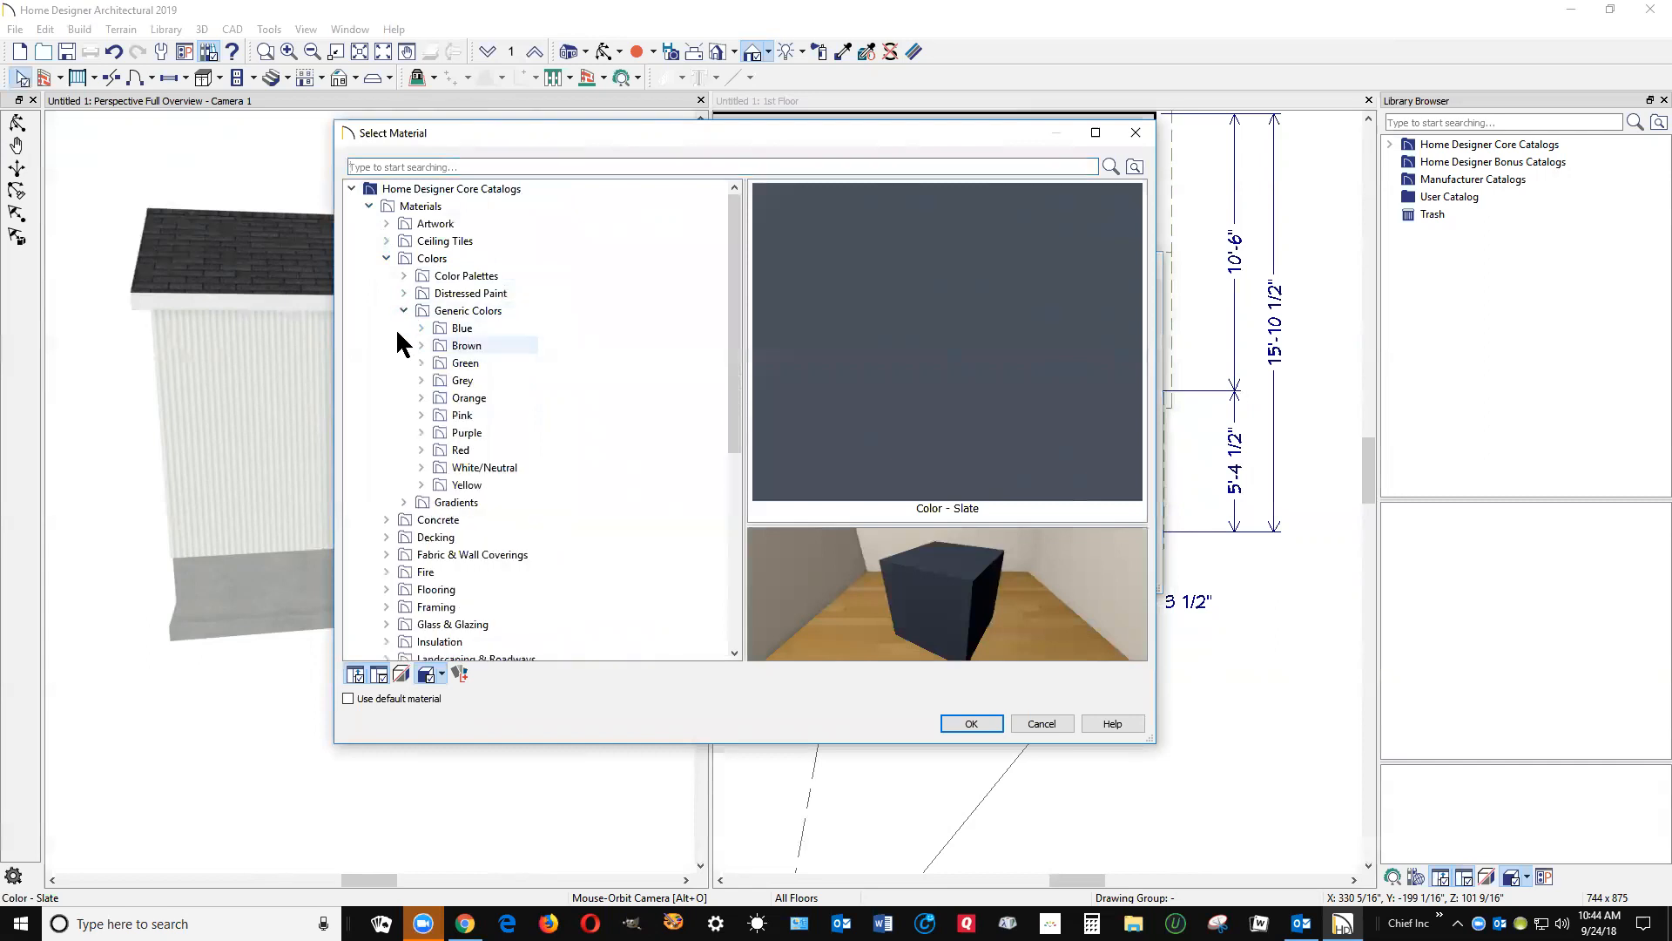
{"action": "left_click", "coordinate": [422, 466]}
{"action": "scroll", "coordinate": [523, 436], "scroll_direction": "down", "scroll_amount": 4}
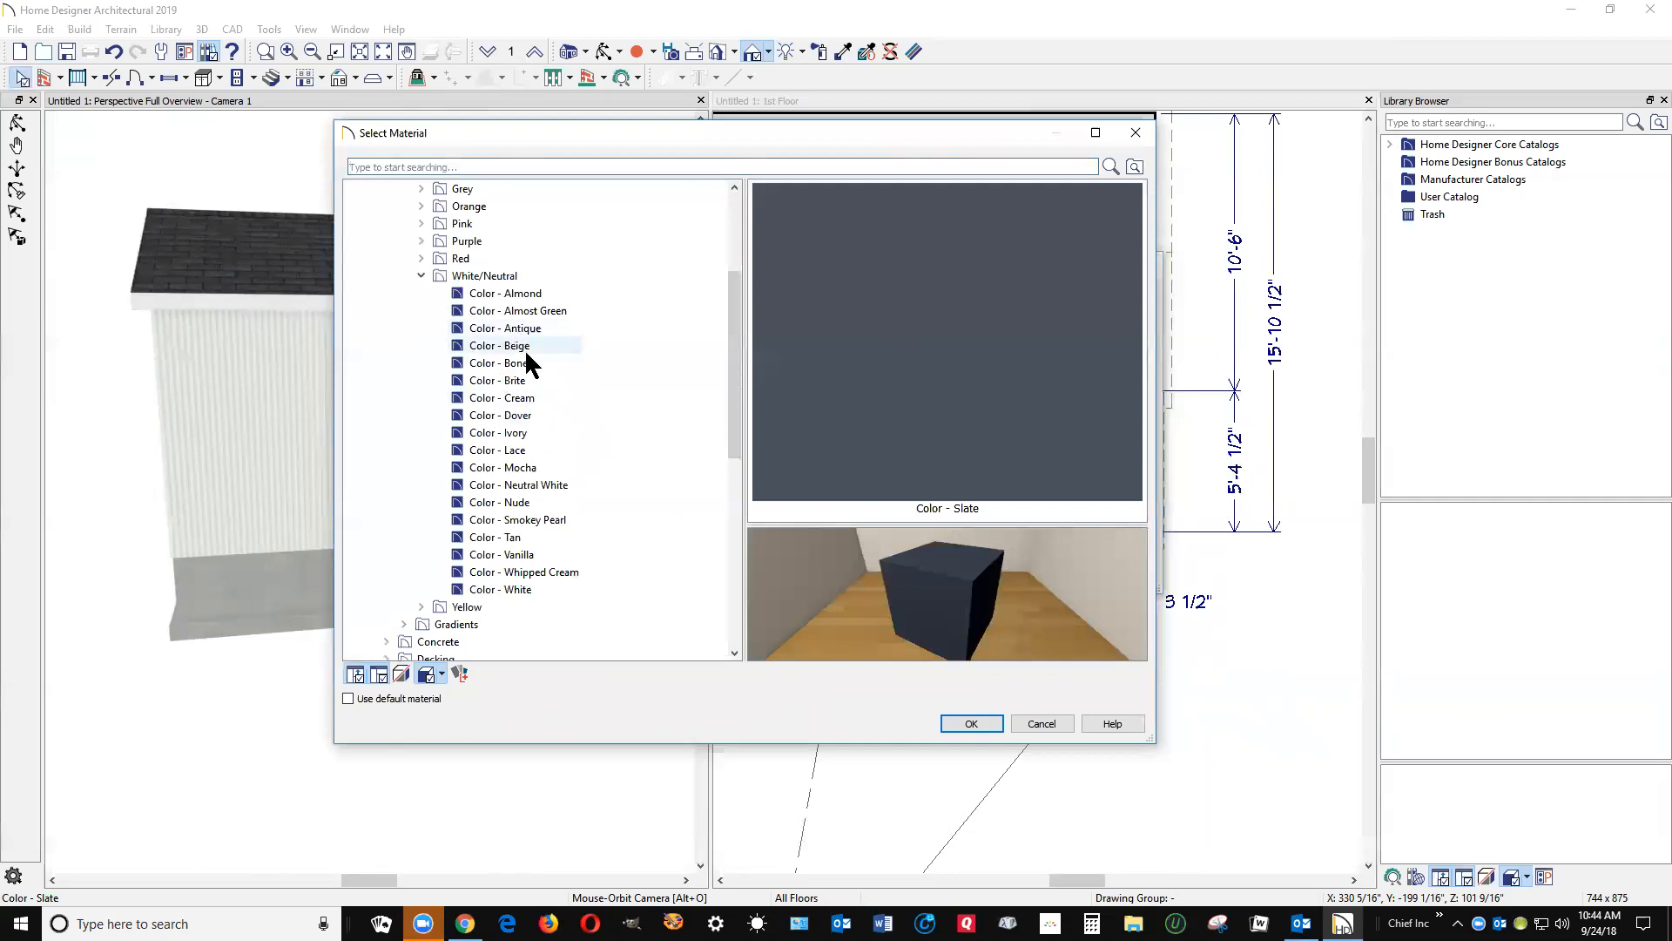
{"action": "left_click", "coordinate": [503, 588]}
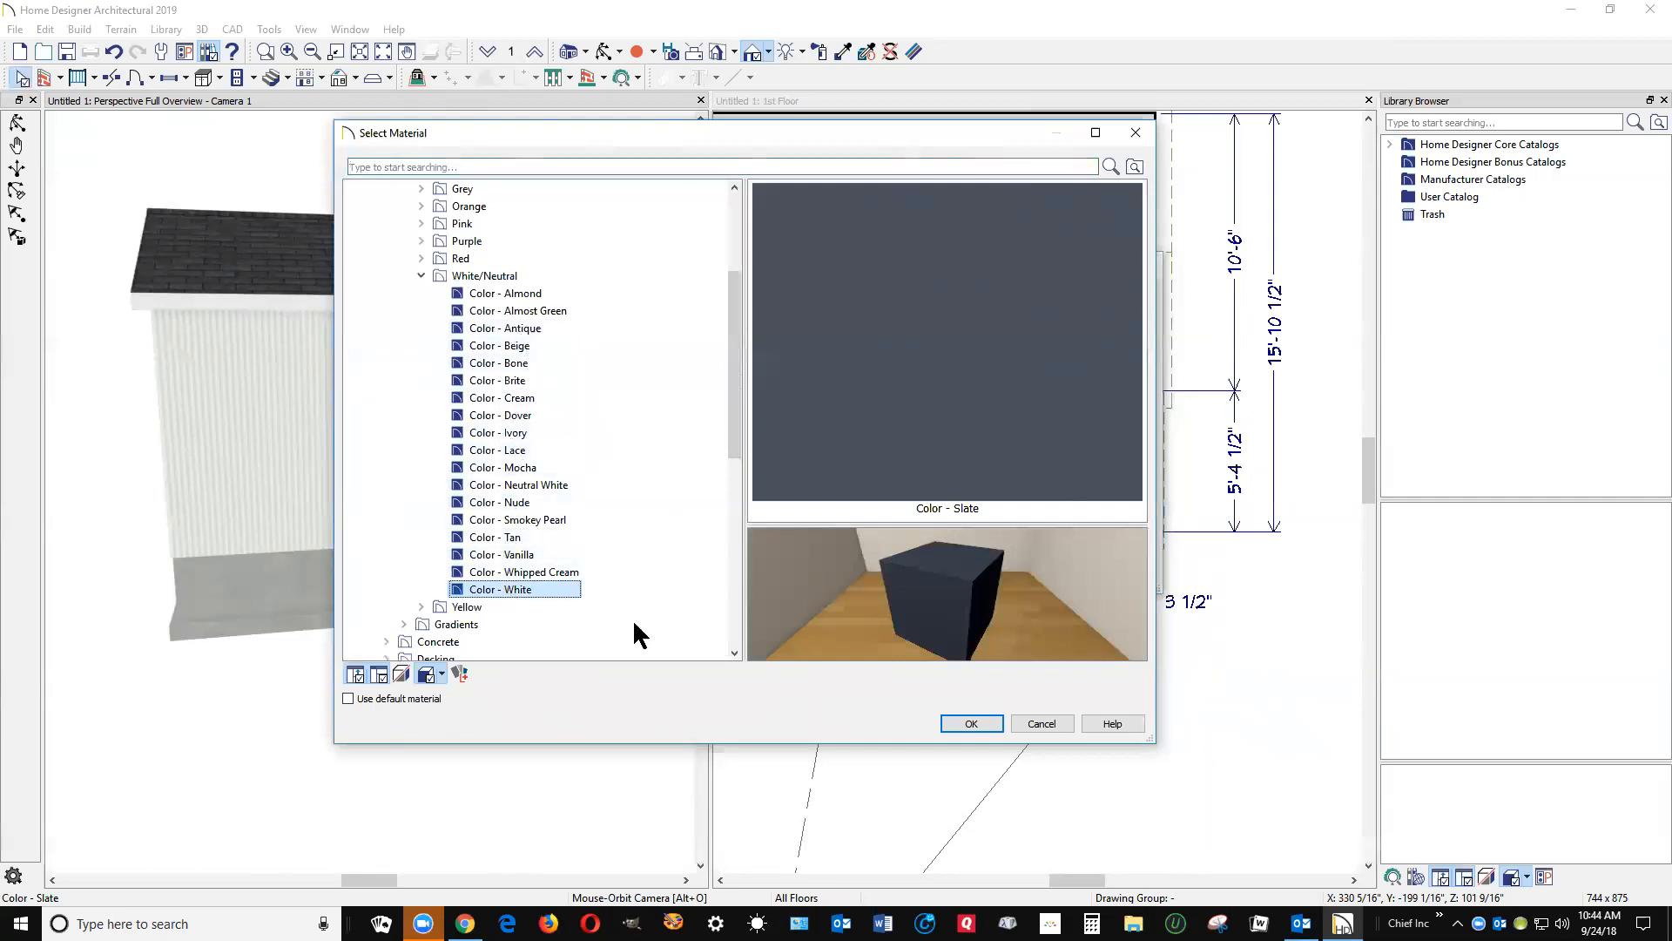
{"action": "left_click", "coordinate": [971, 724]}
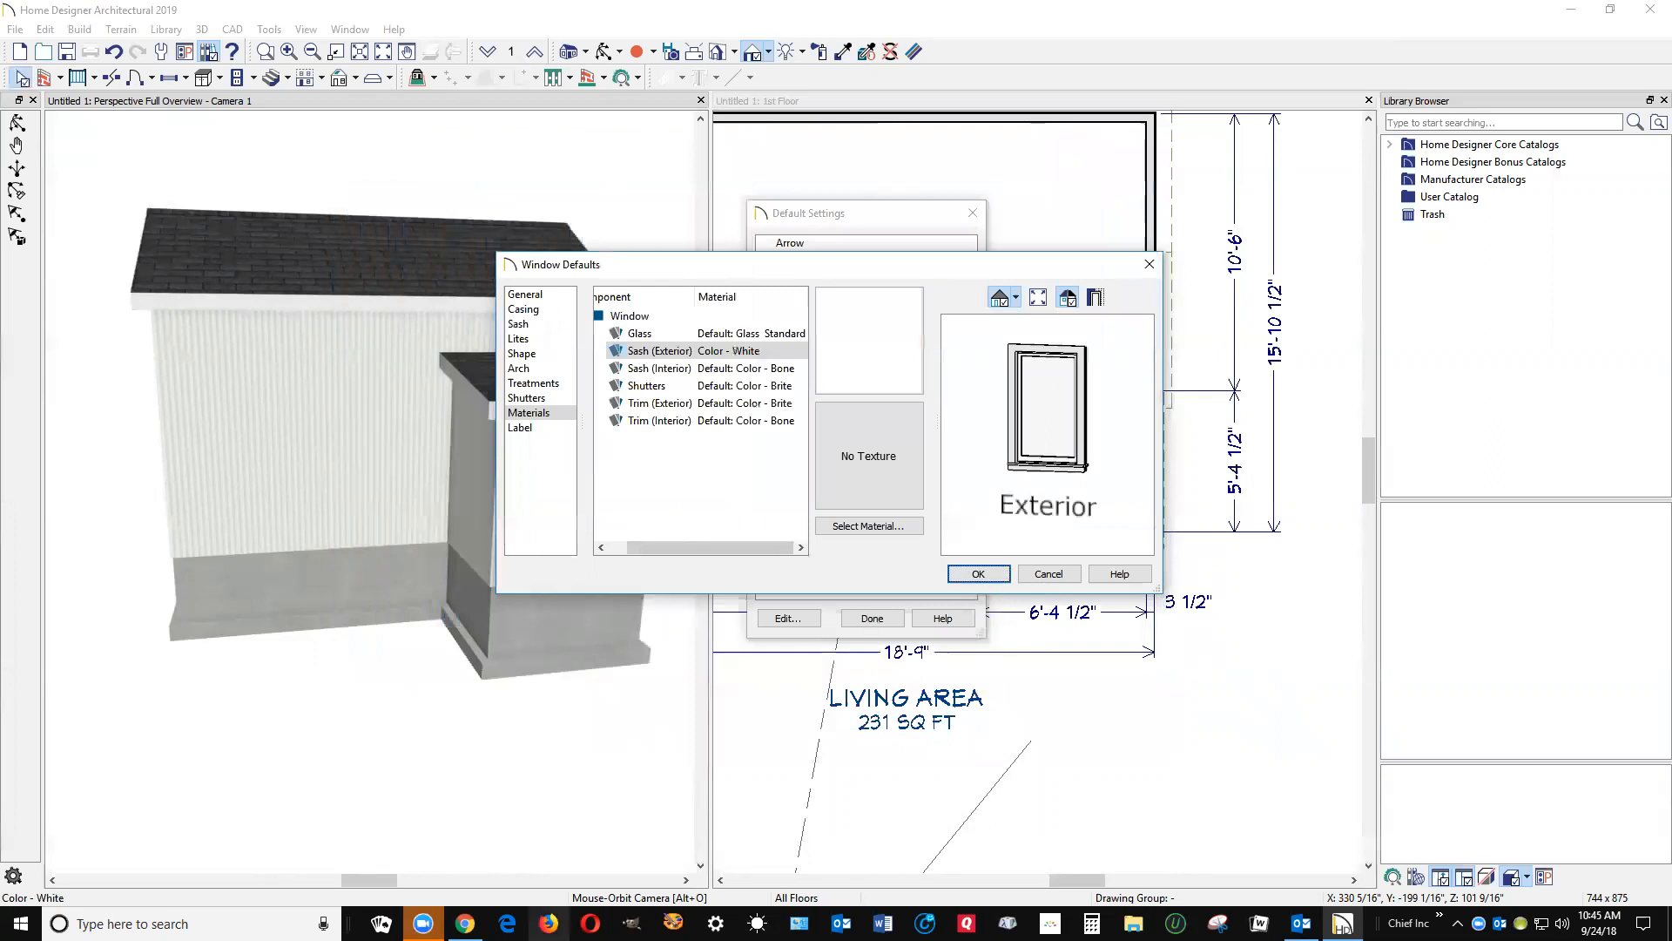
- Compare the window trim with the browser's forum photo, remove the sill from the default exterior casing, and accept the window defaults
{"action": "mouse_move", "coordinate": [465, 921]}
{"action": "left_click", "coordinate": [510, 862]}
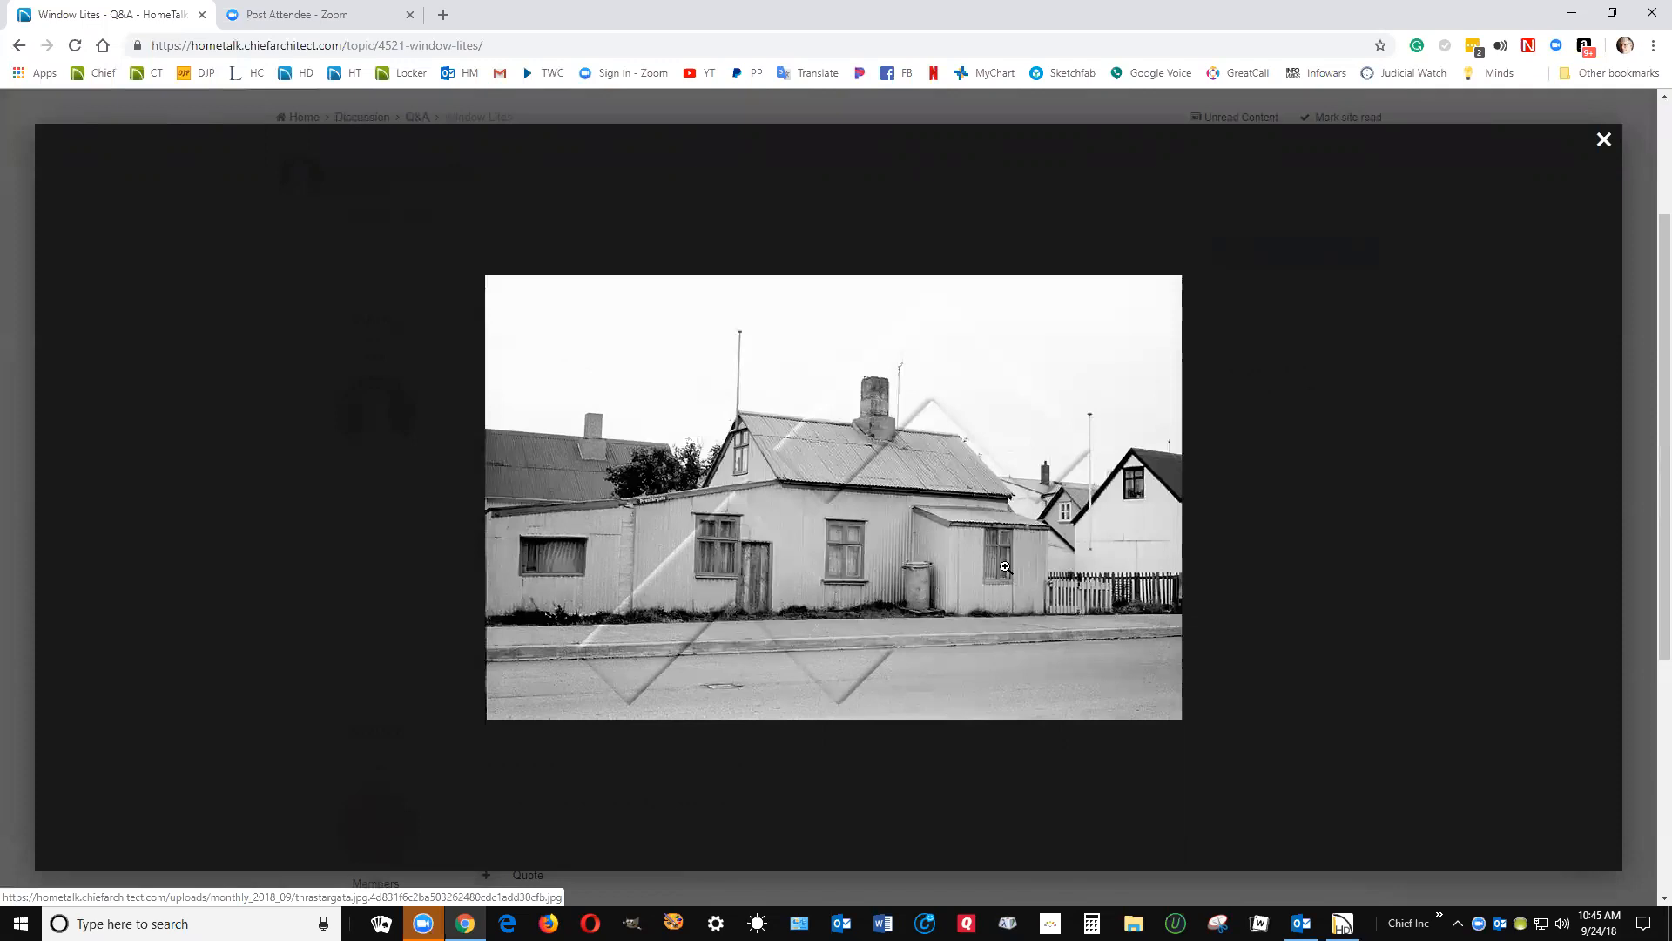
{"action": "left_click", "coordinate": [1573, 14]}
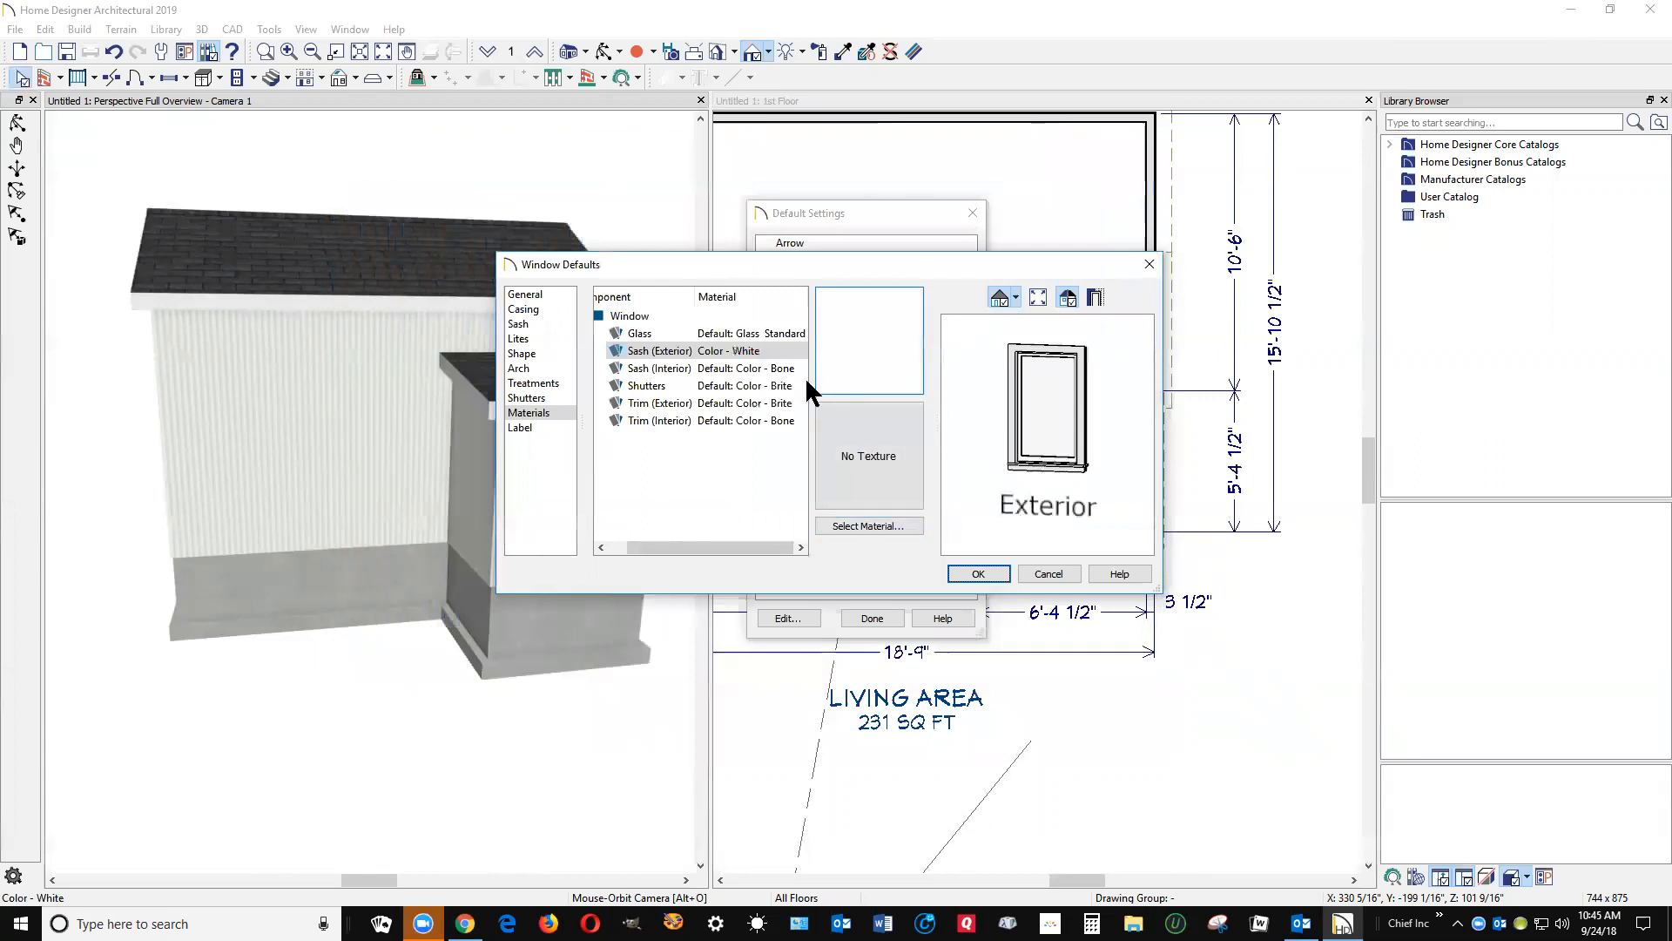
{"action": "left_click", "coordinate": [525, 310]}
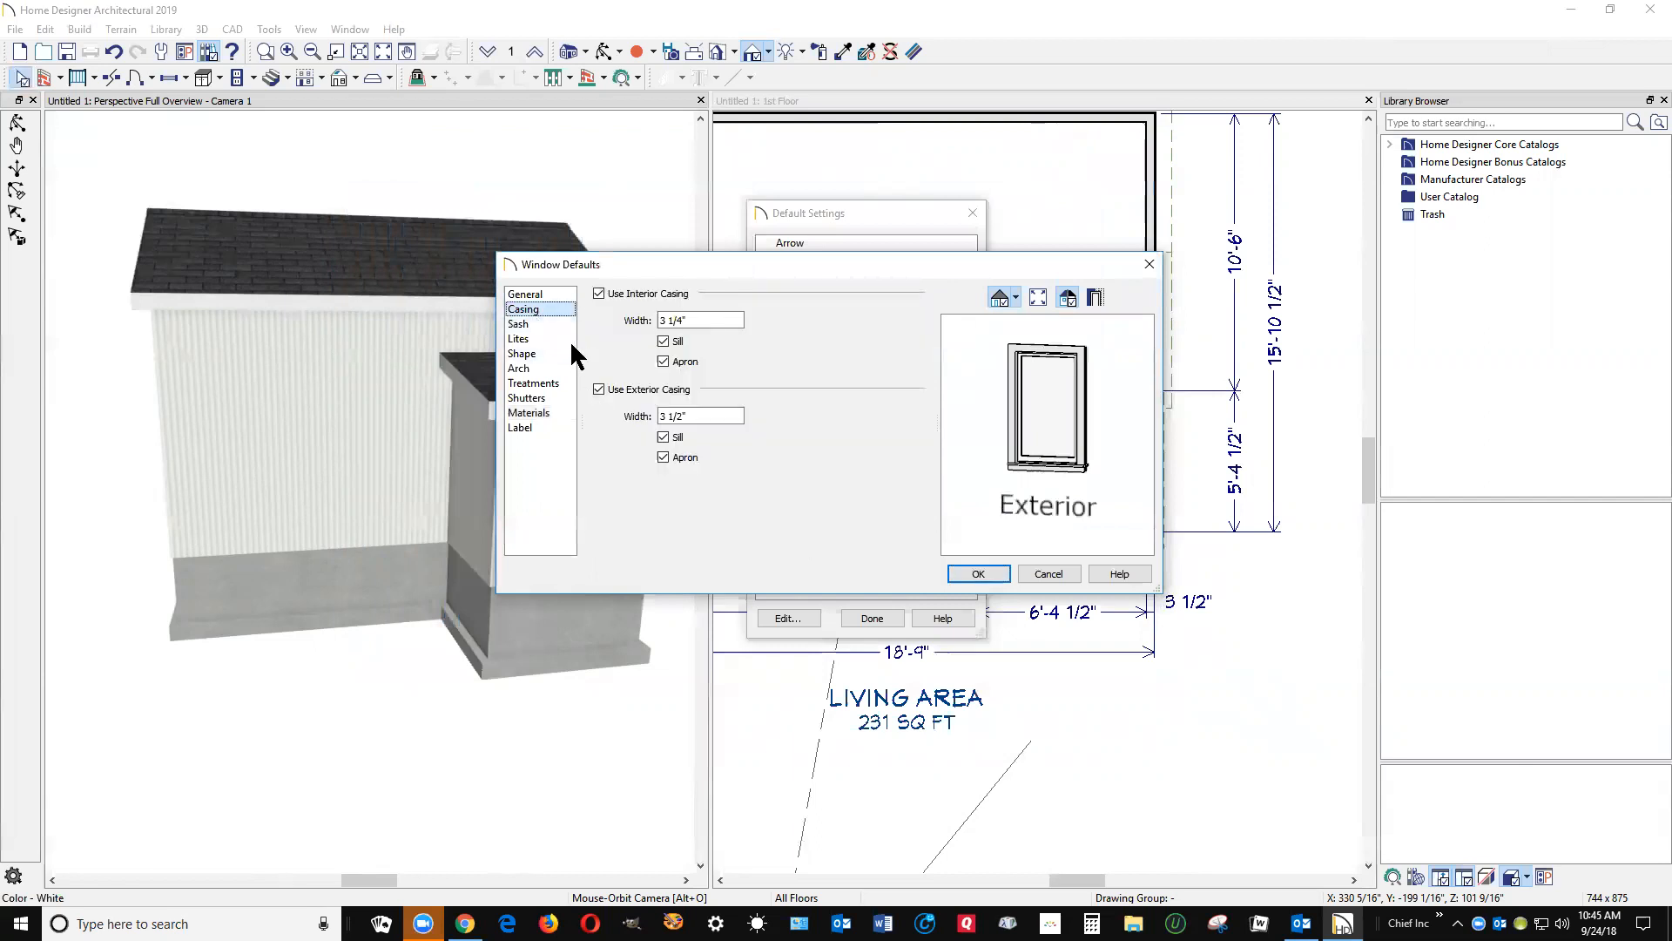
{"action": "left_click", "coordinate": [527, 322]}
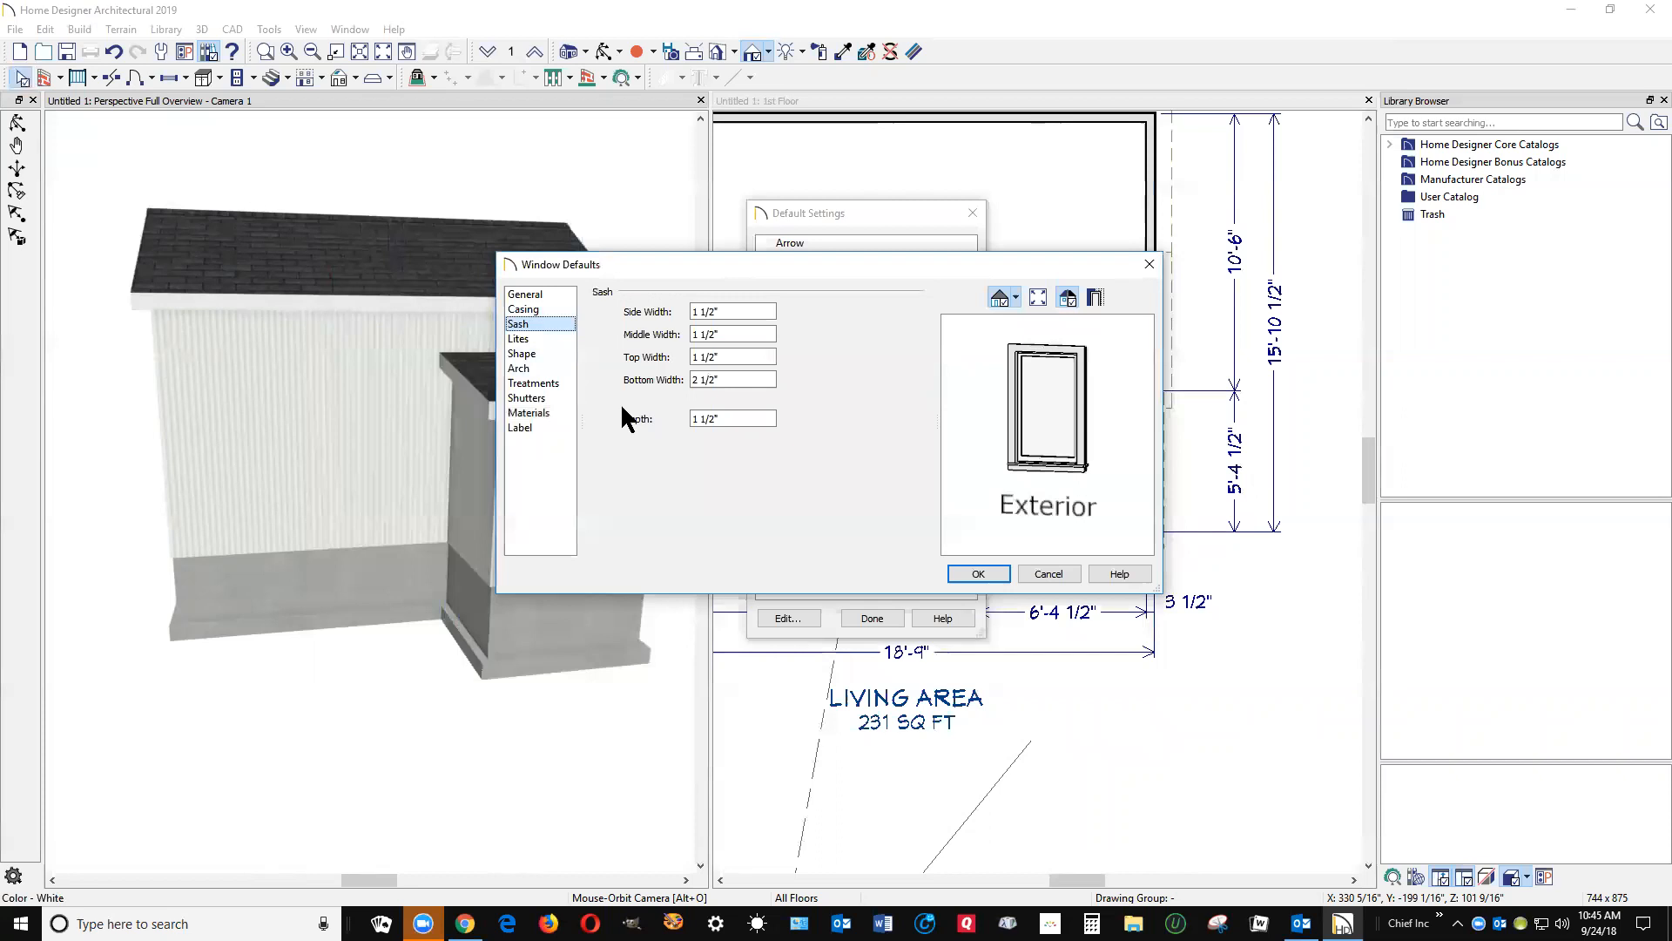
{"action": "left_click", "coordinate": [533, 310]}
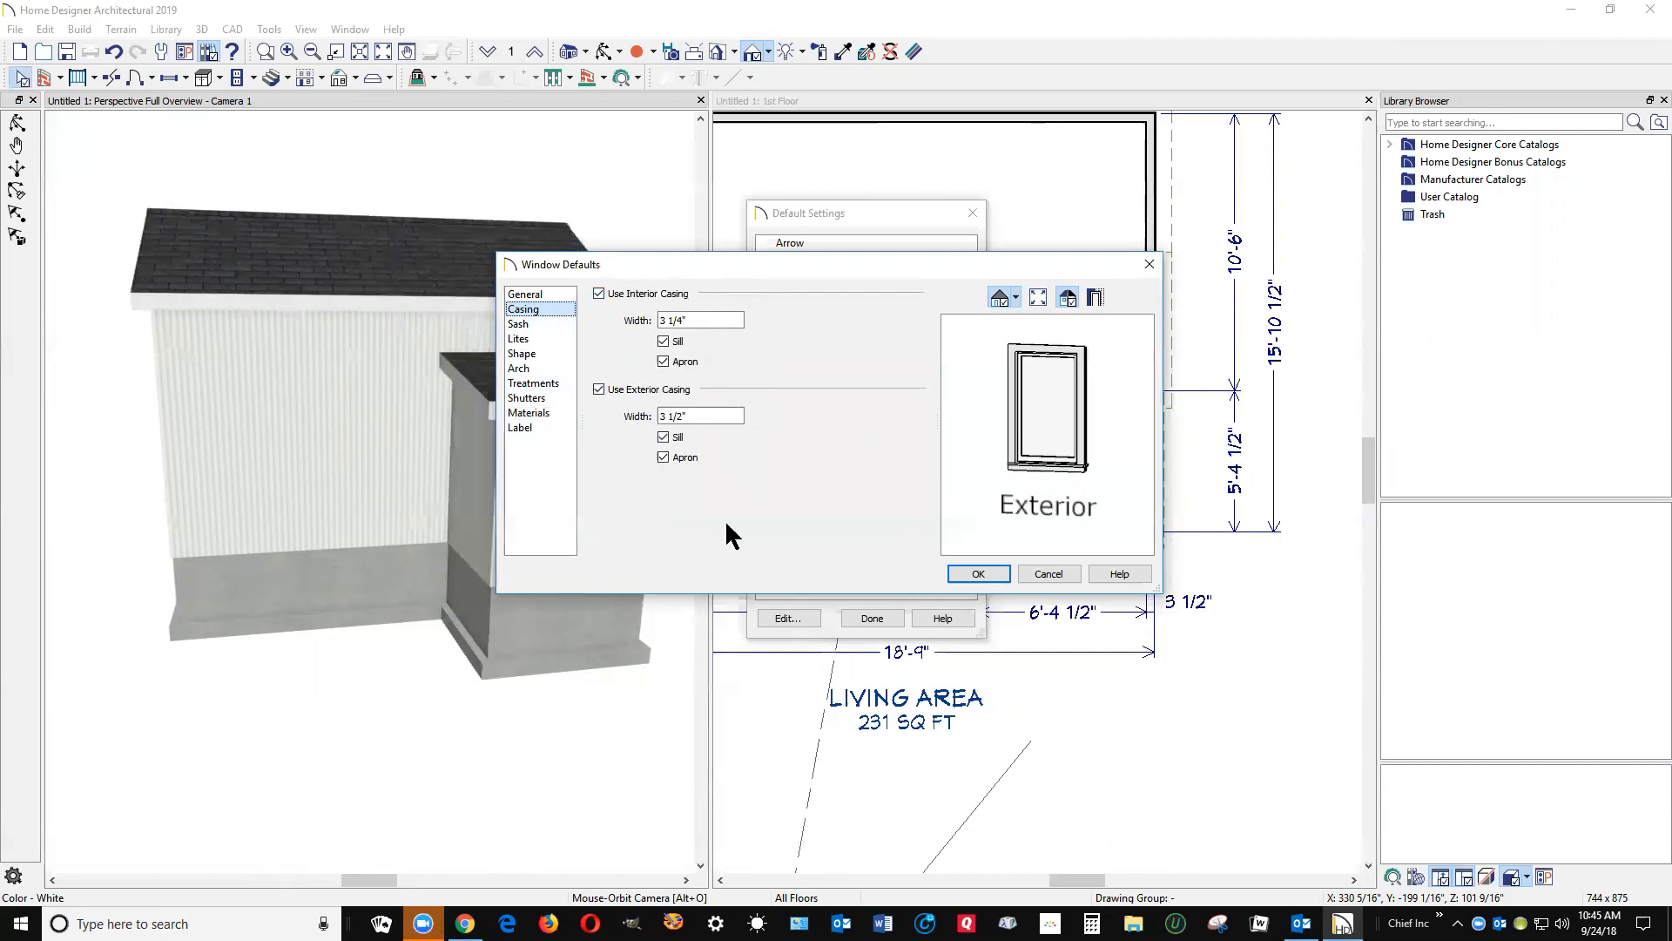
{"action": "left_click", "coordinate": [670, 438]}
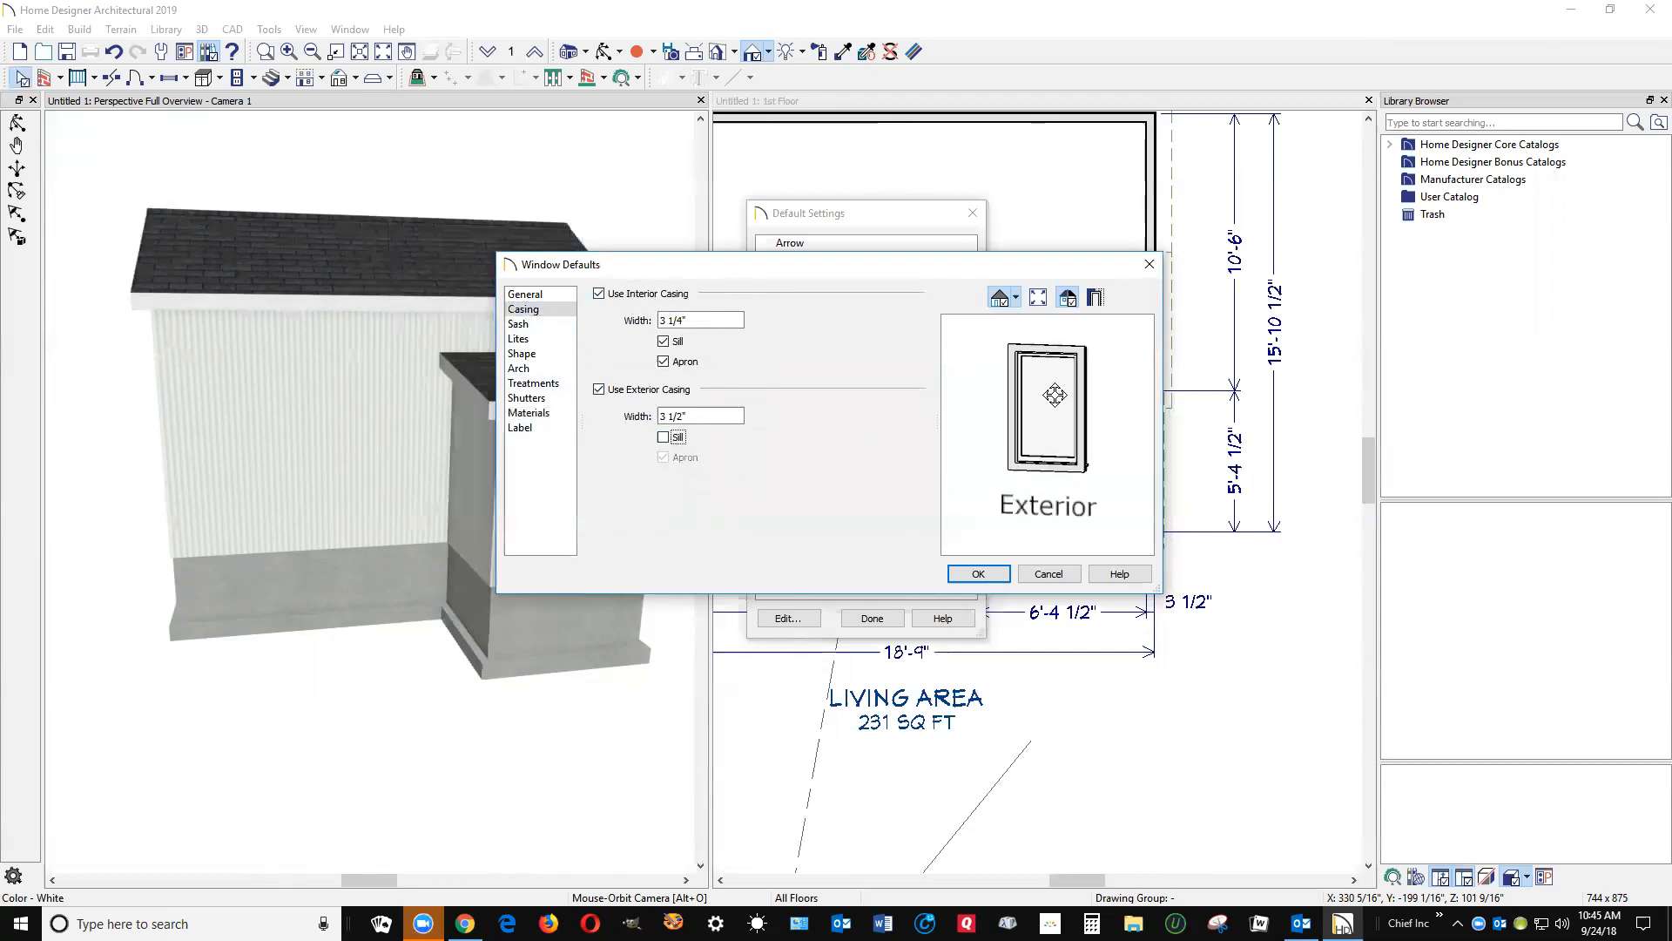
{"action": "left_click", "coordinate": [984, 574]}
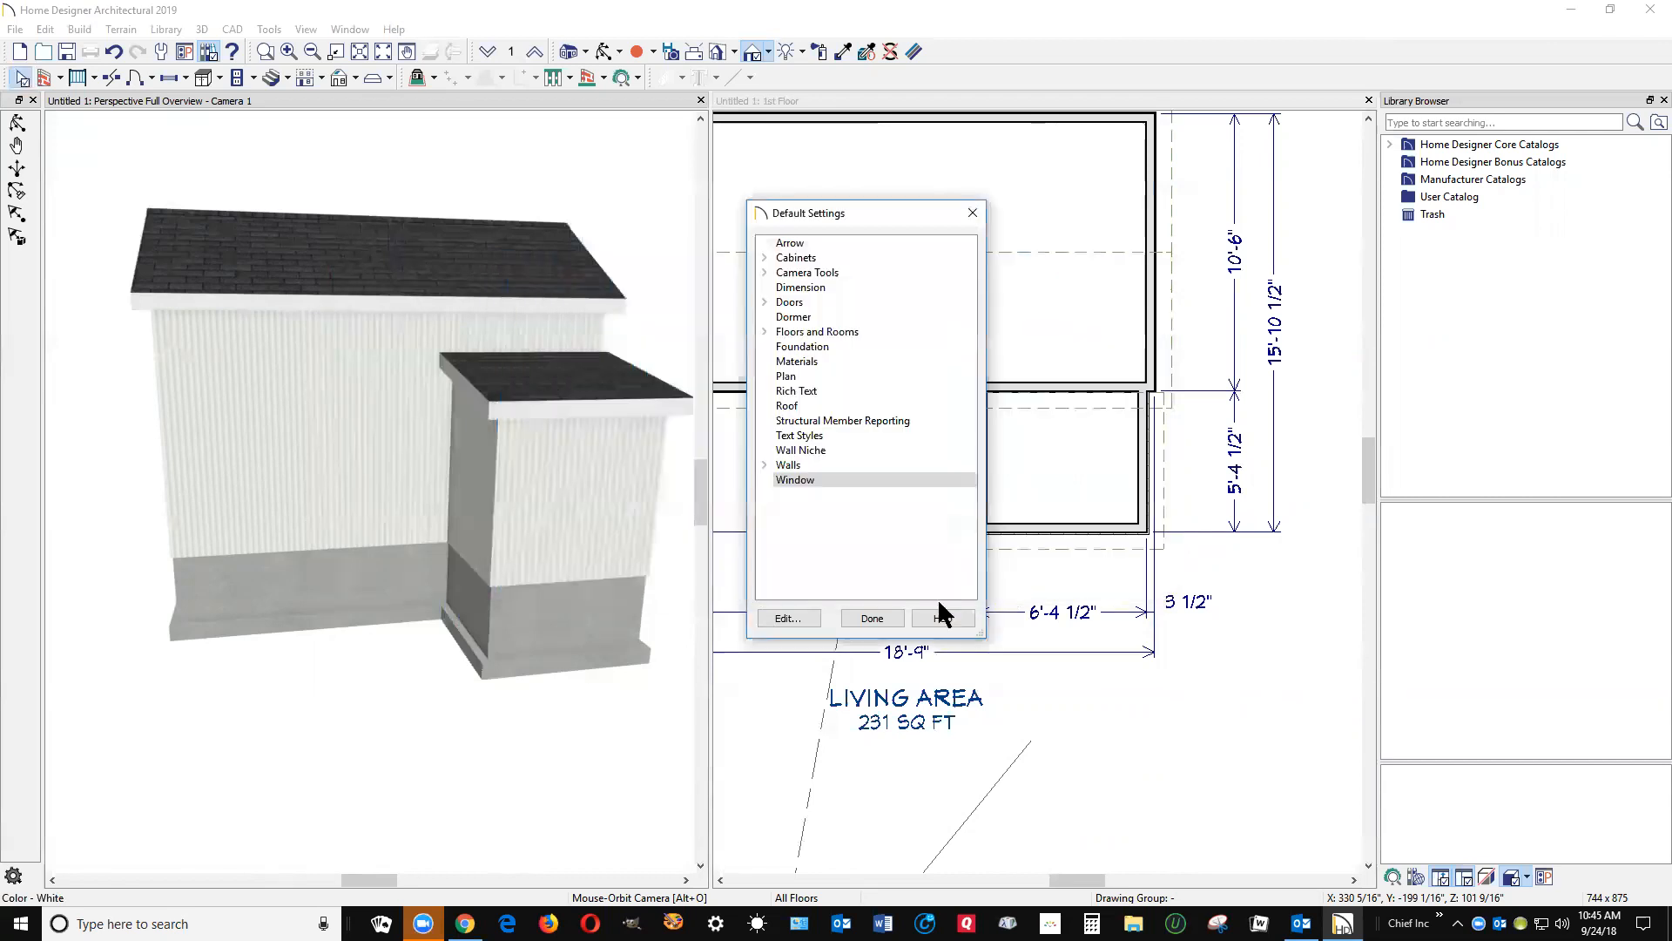
{"action": "left_click", "coordinate": [863, 615]}
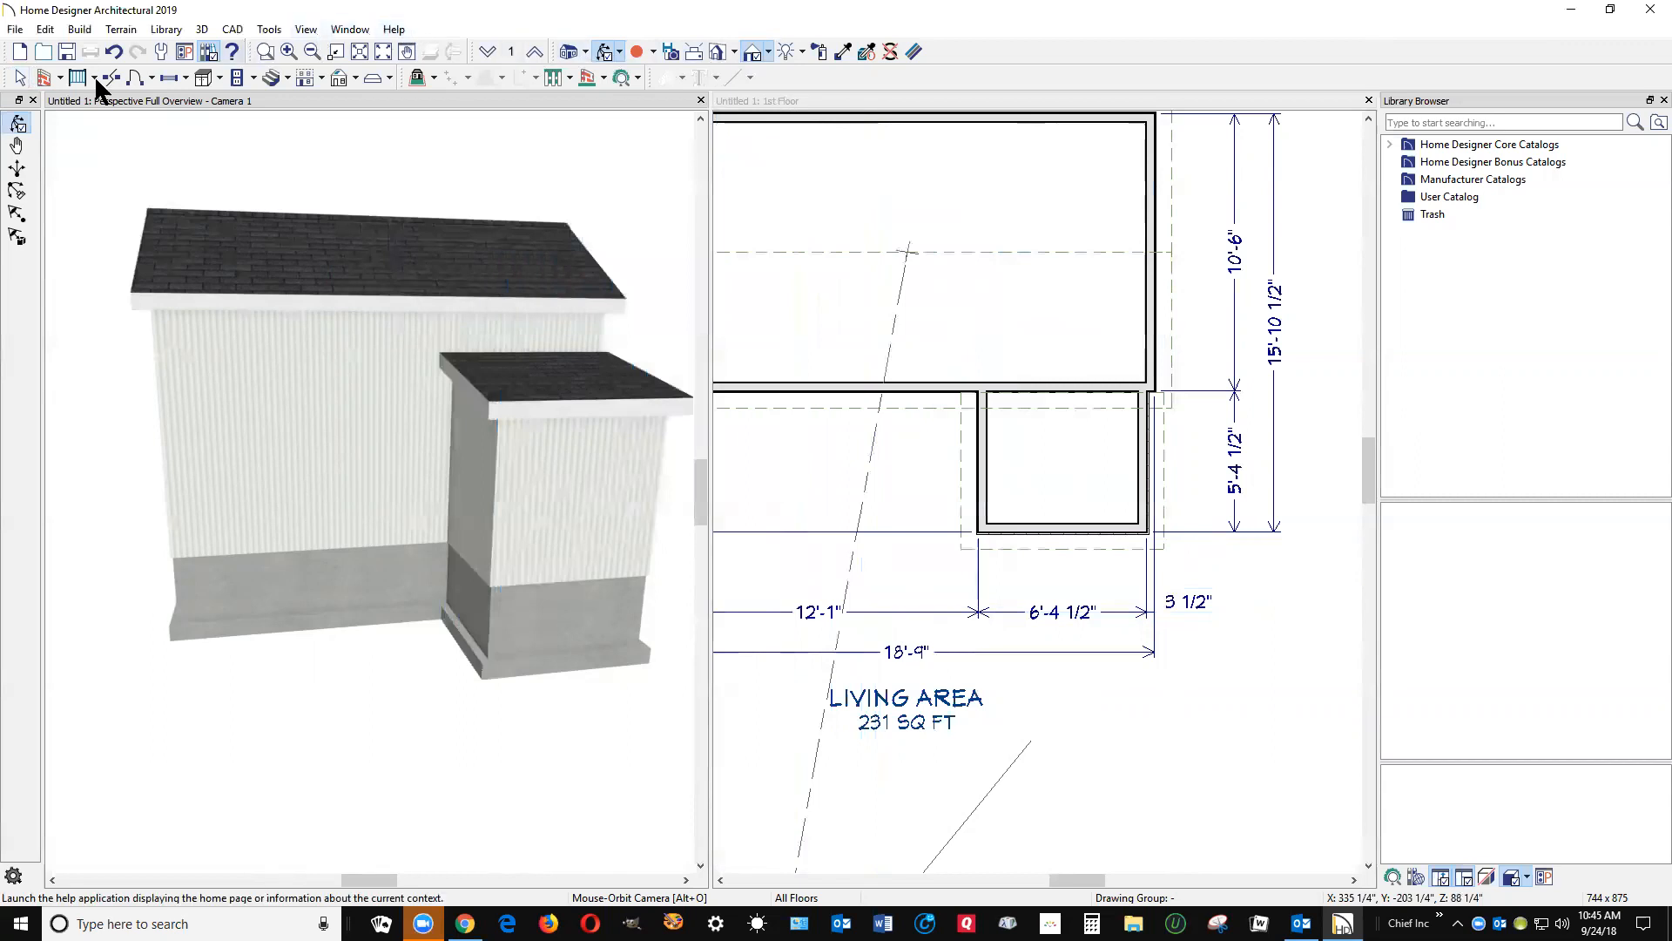
- Place a default window centered in the bump-out's front wall in the floor plan
{"action": "left_click", "coordinate": [169, 78]}
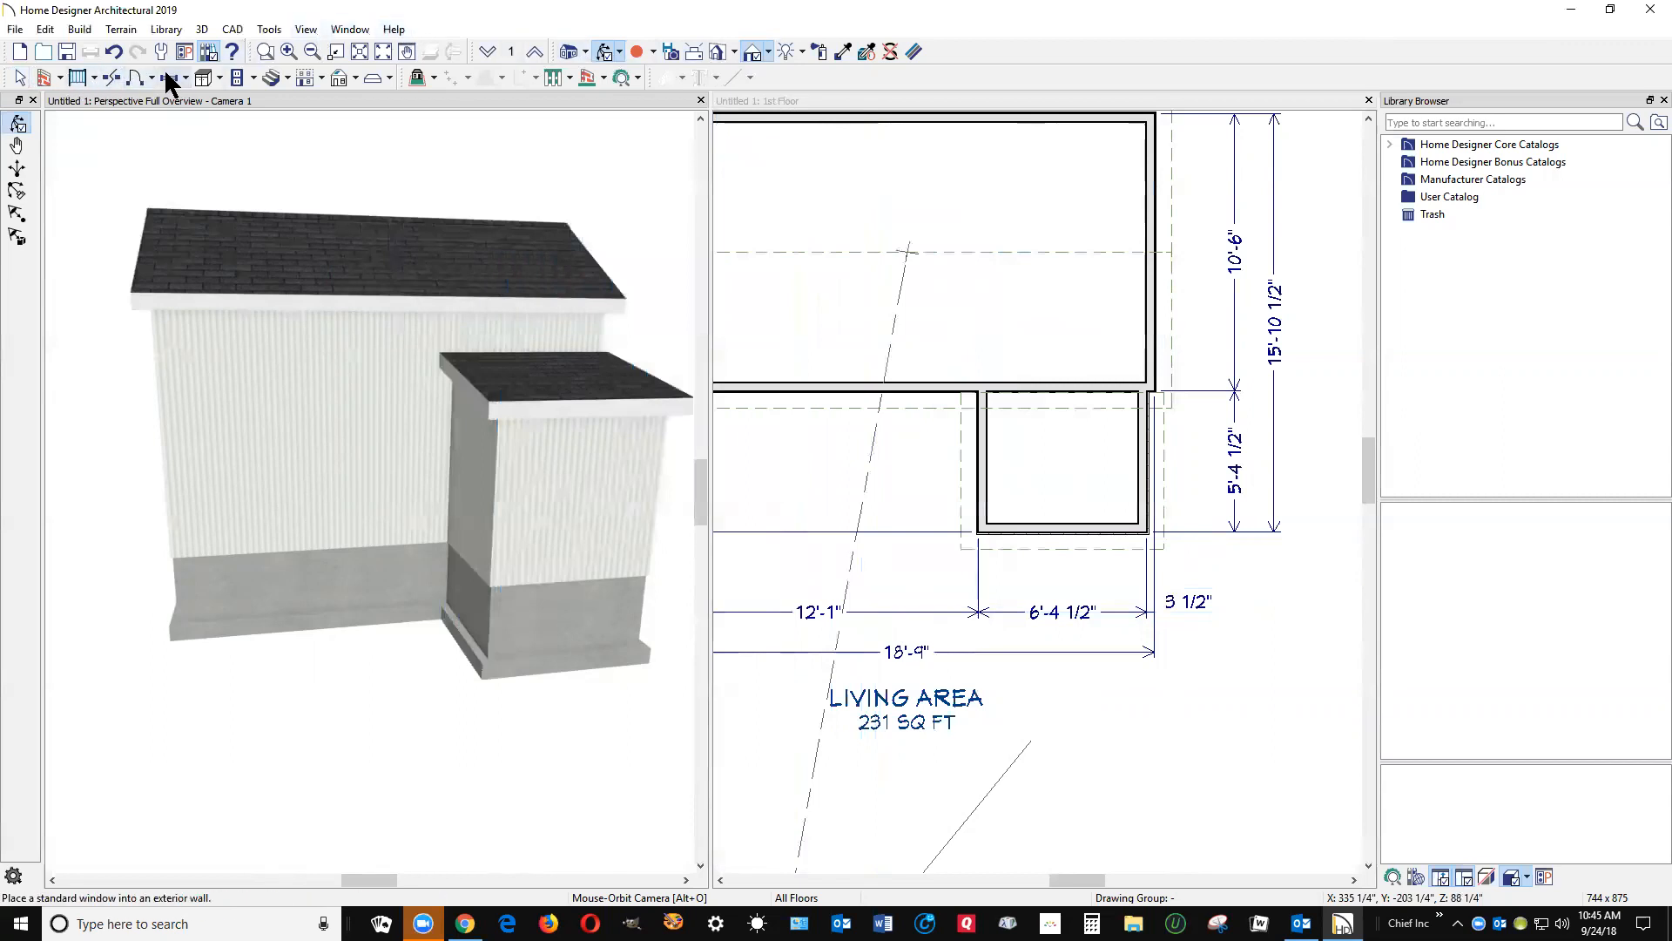
{"action": "key", "text": "space"}
{"action": "left_click", "coordinate": [1057, 529]}
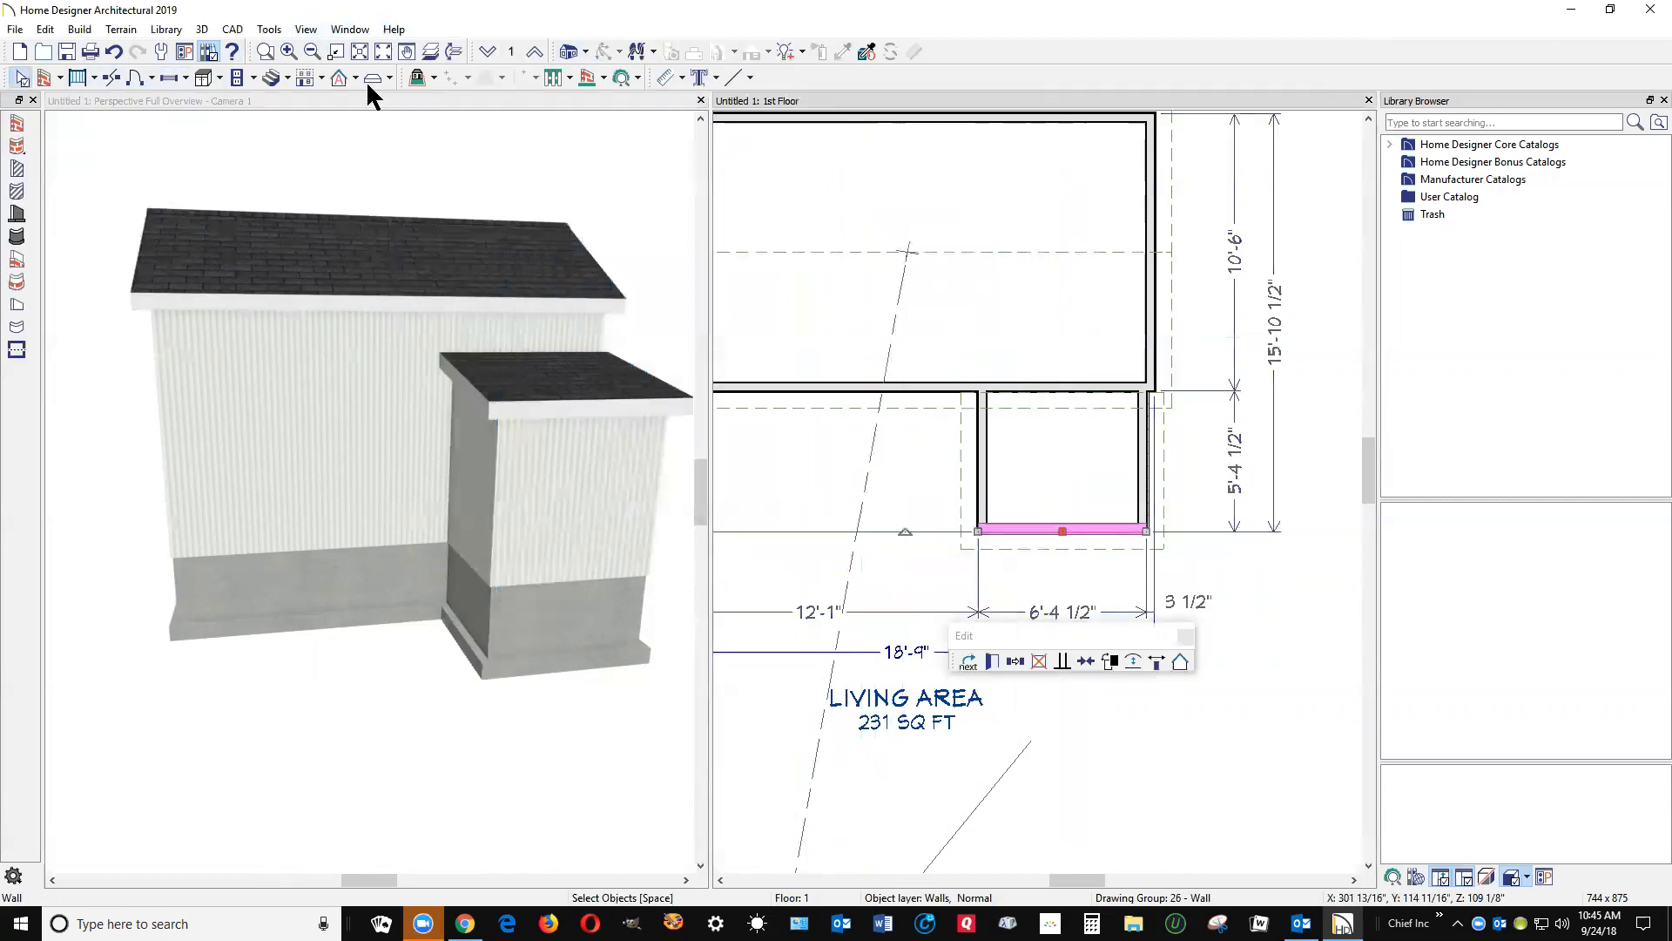
{"action": "left_click", "coordinate": [173, 78]}
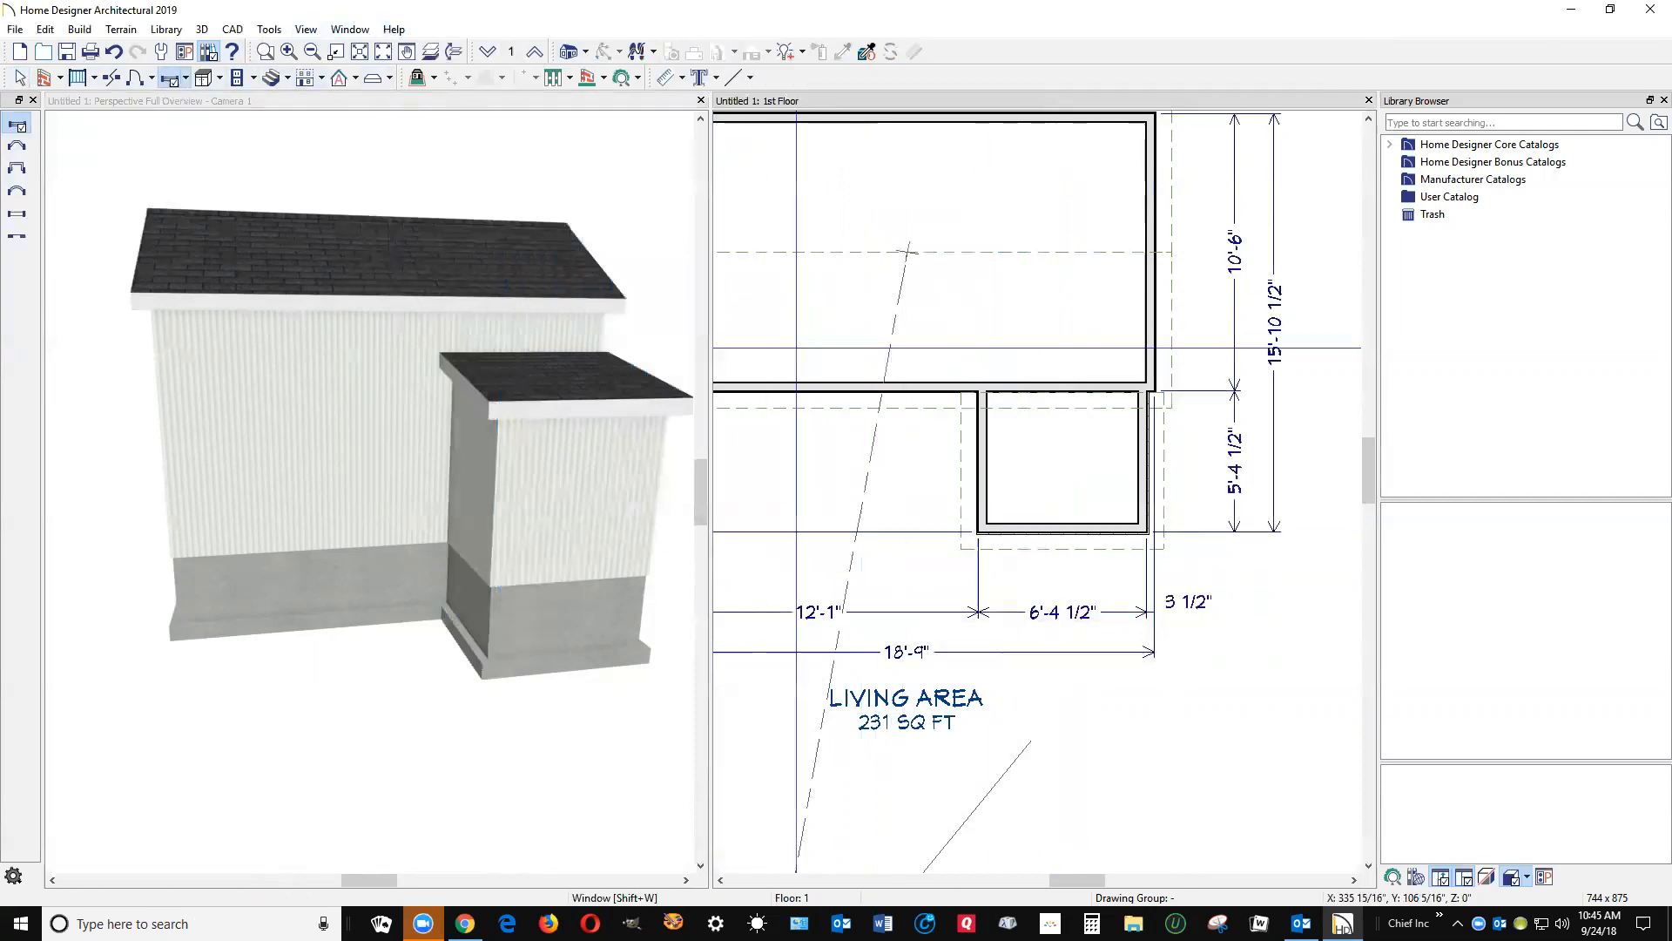
{"action": "left_click", "coordinate": [1062, 528]}
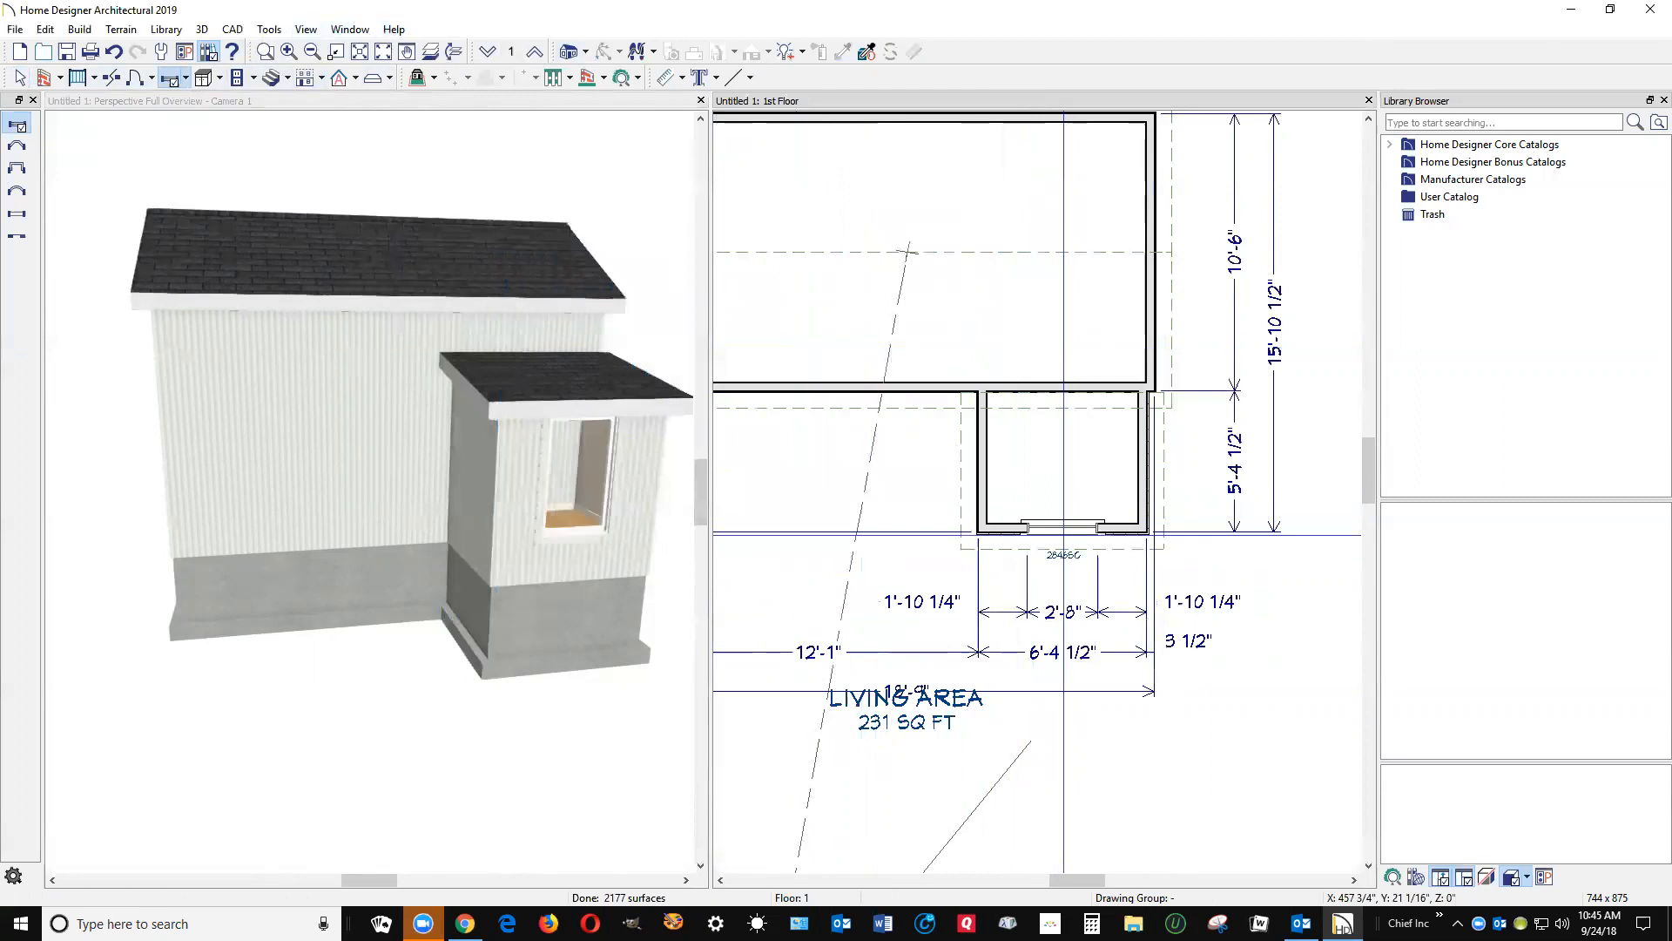
{"action": "key", "text": "space"}
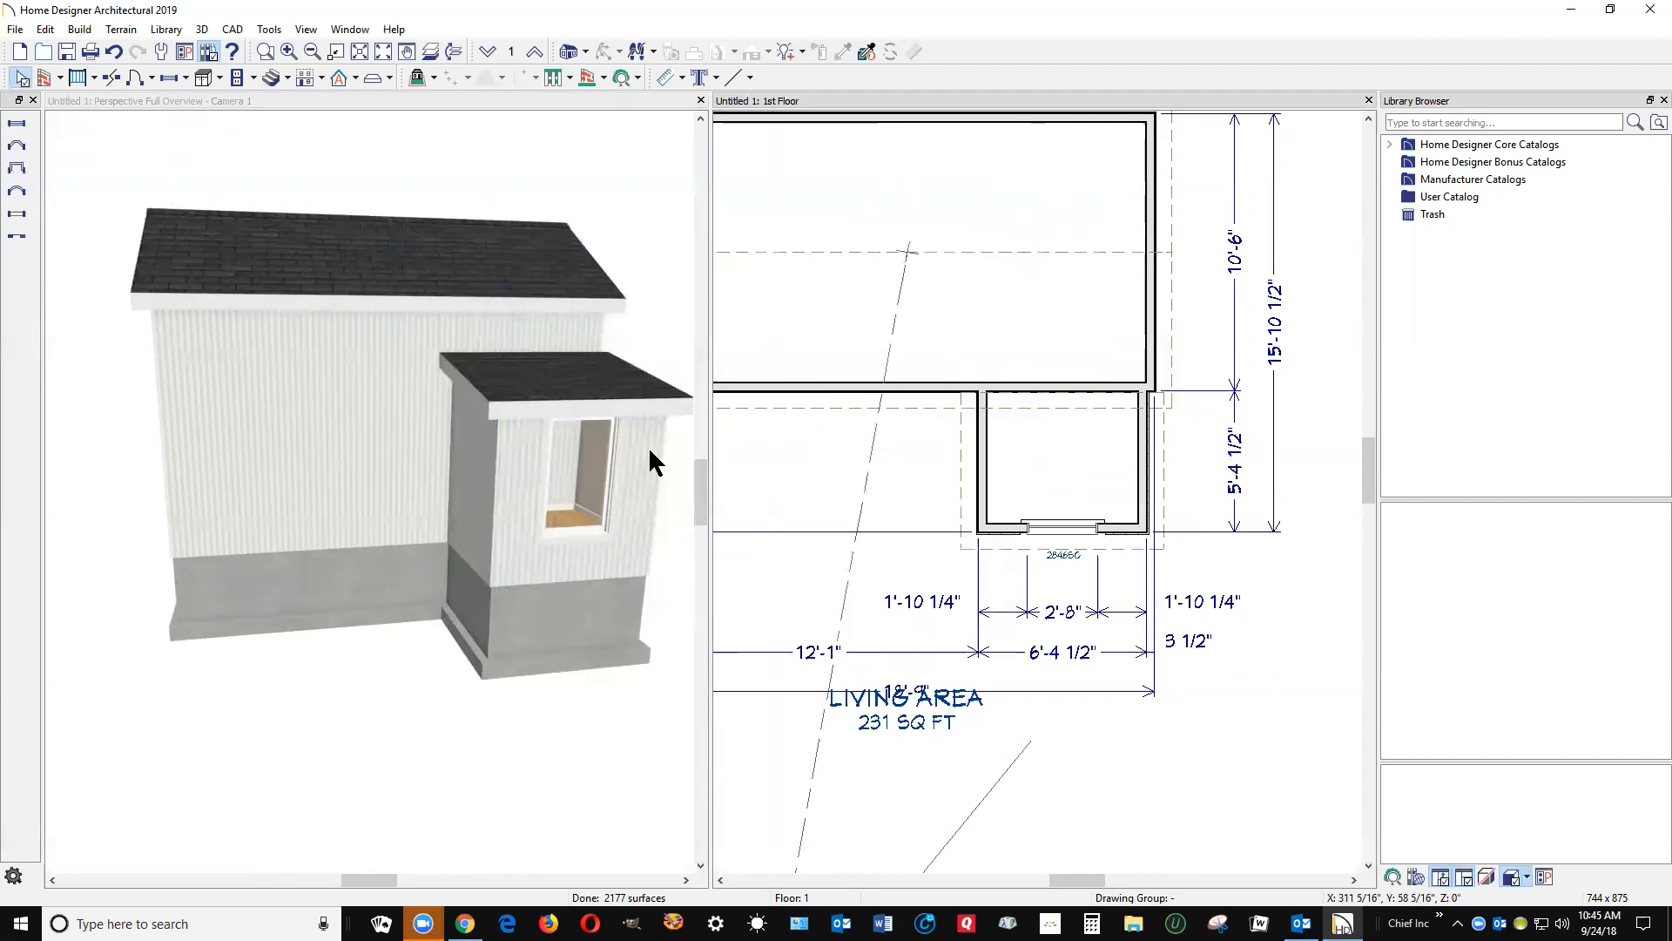
- Set the bump-out window's width to 24" and move it along the front wall to about 1'-4 1/4" from the left corner
{"action": "double_click", "coordinate": [574, 480]}
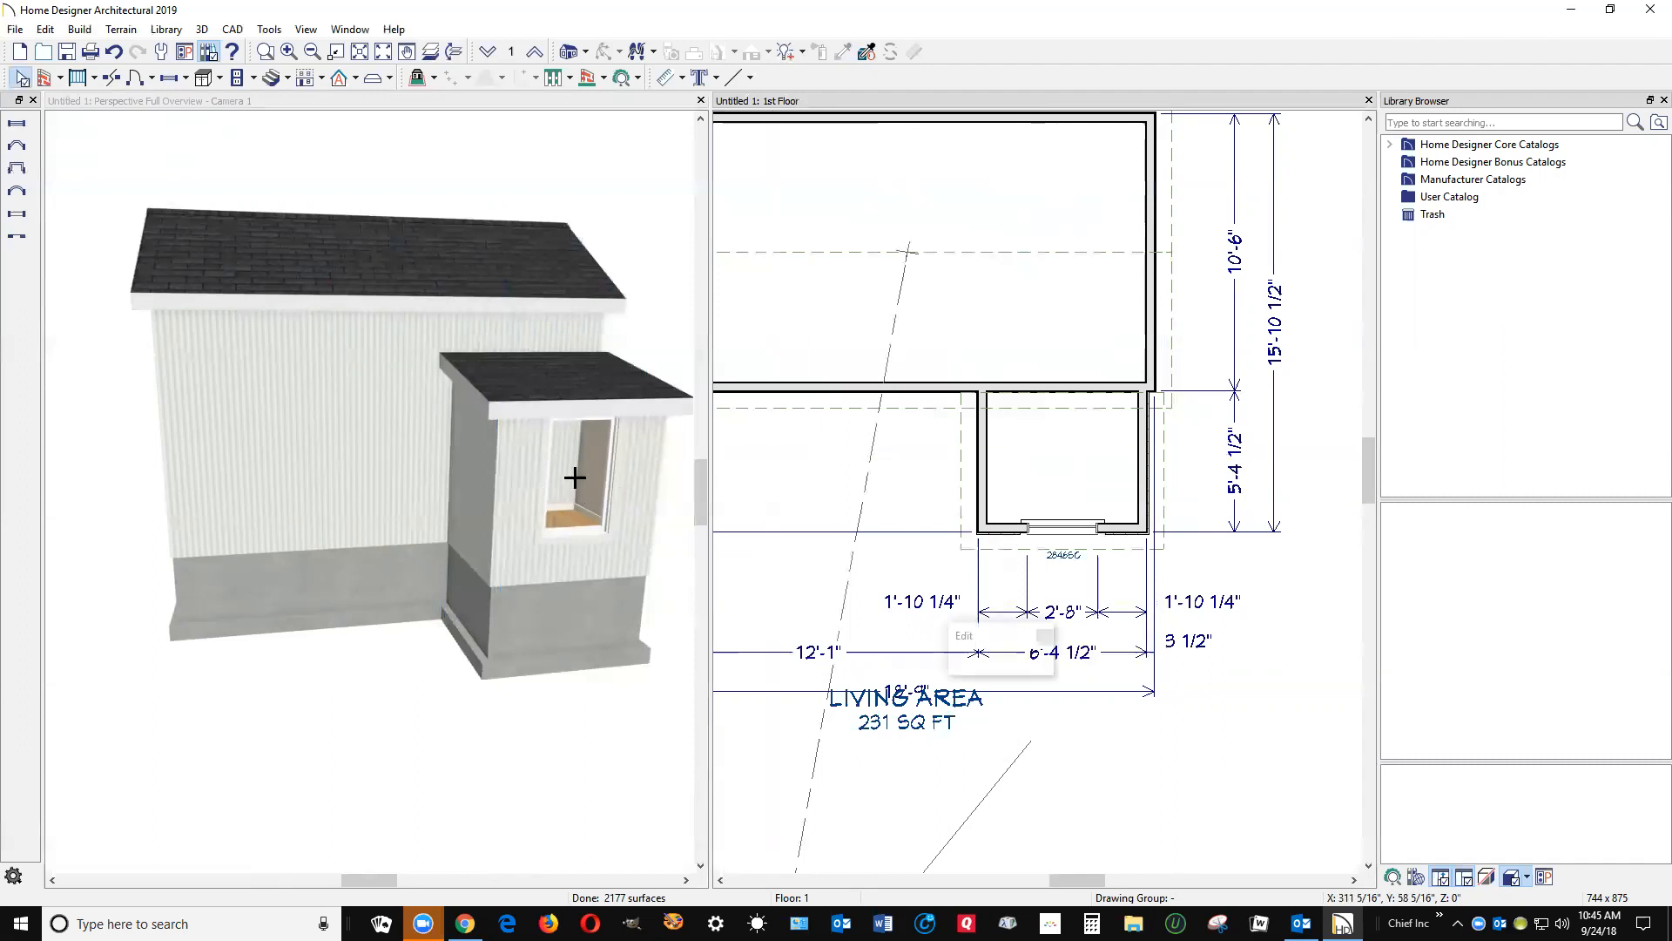
{"action": "left_click", "coordinate": [793, 349]}
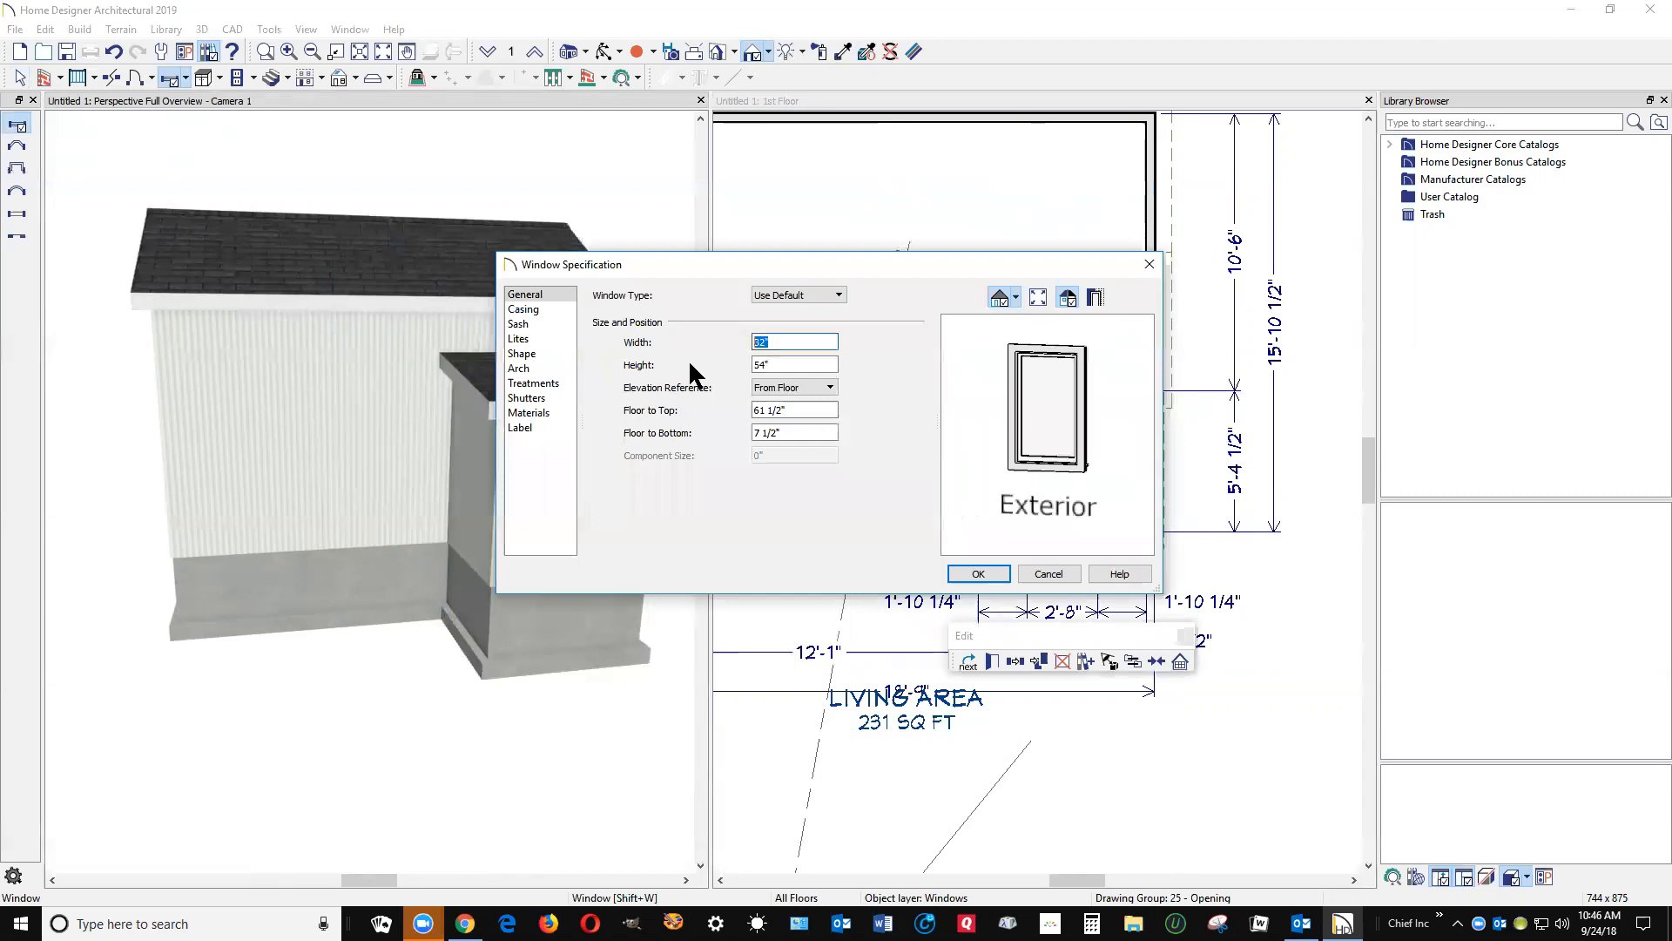
{"action": "key", "text": "Tab"}
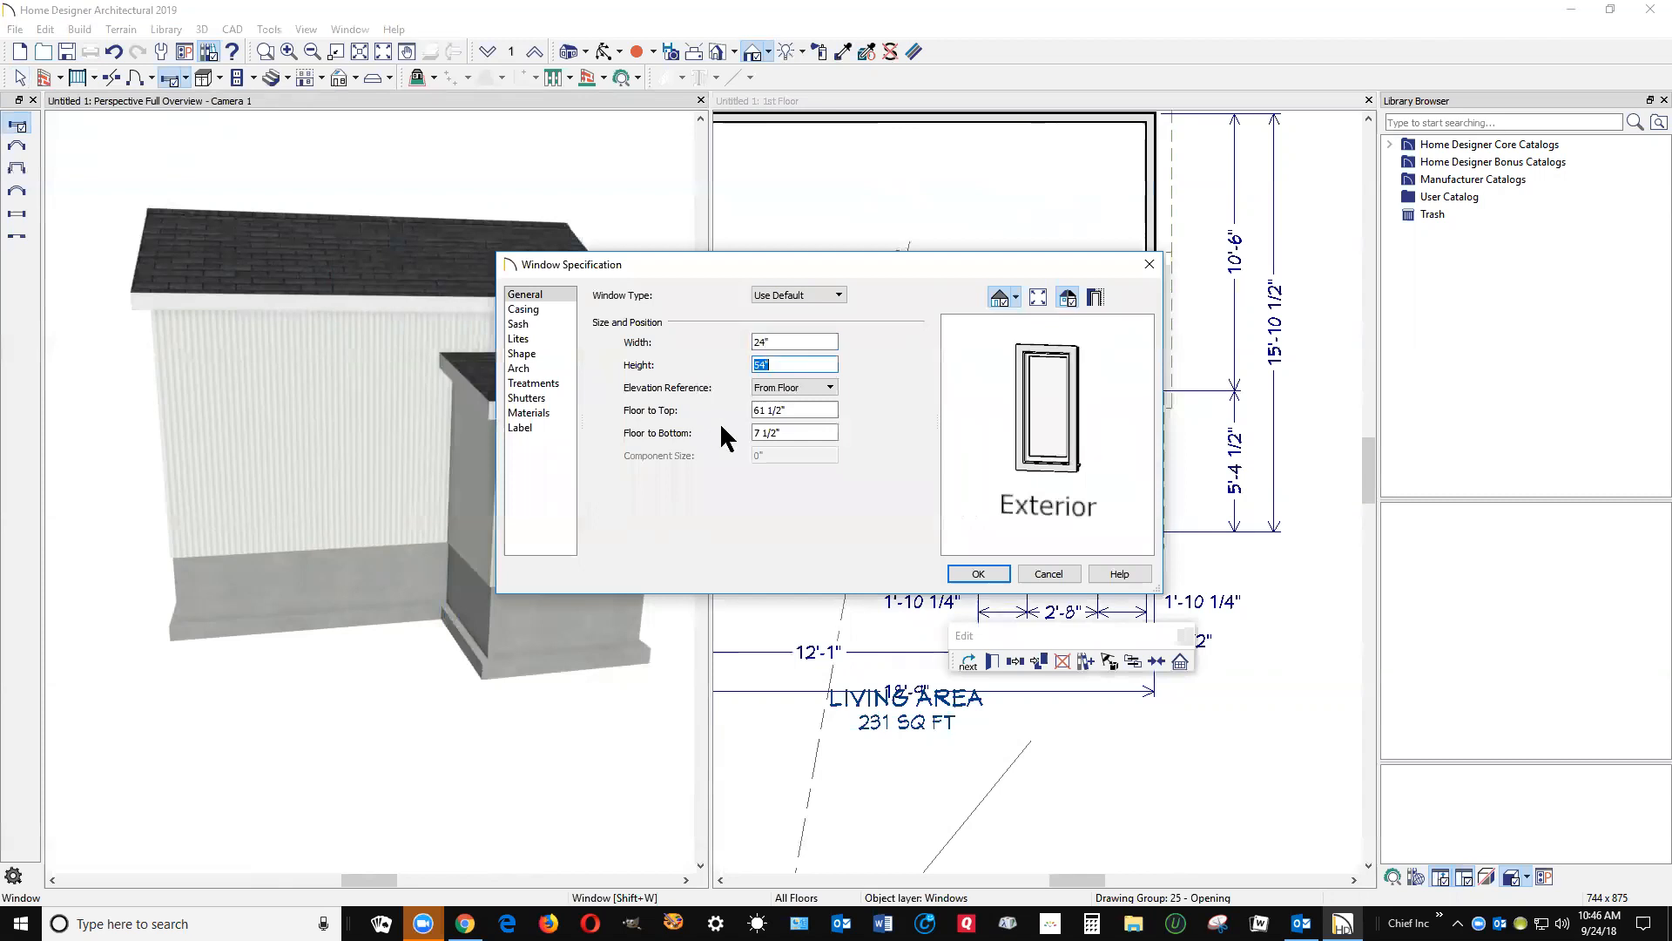
{"action": "left_click", "coordinate": [978, 574]}
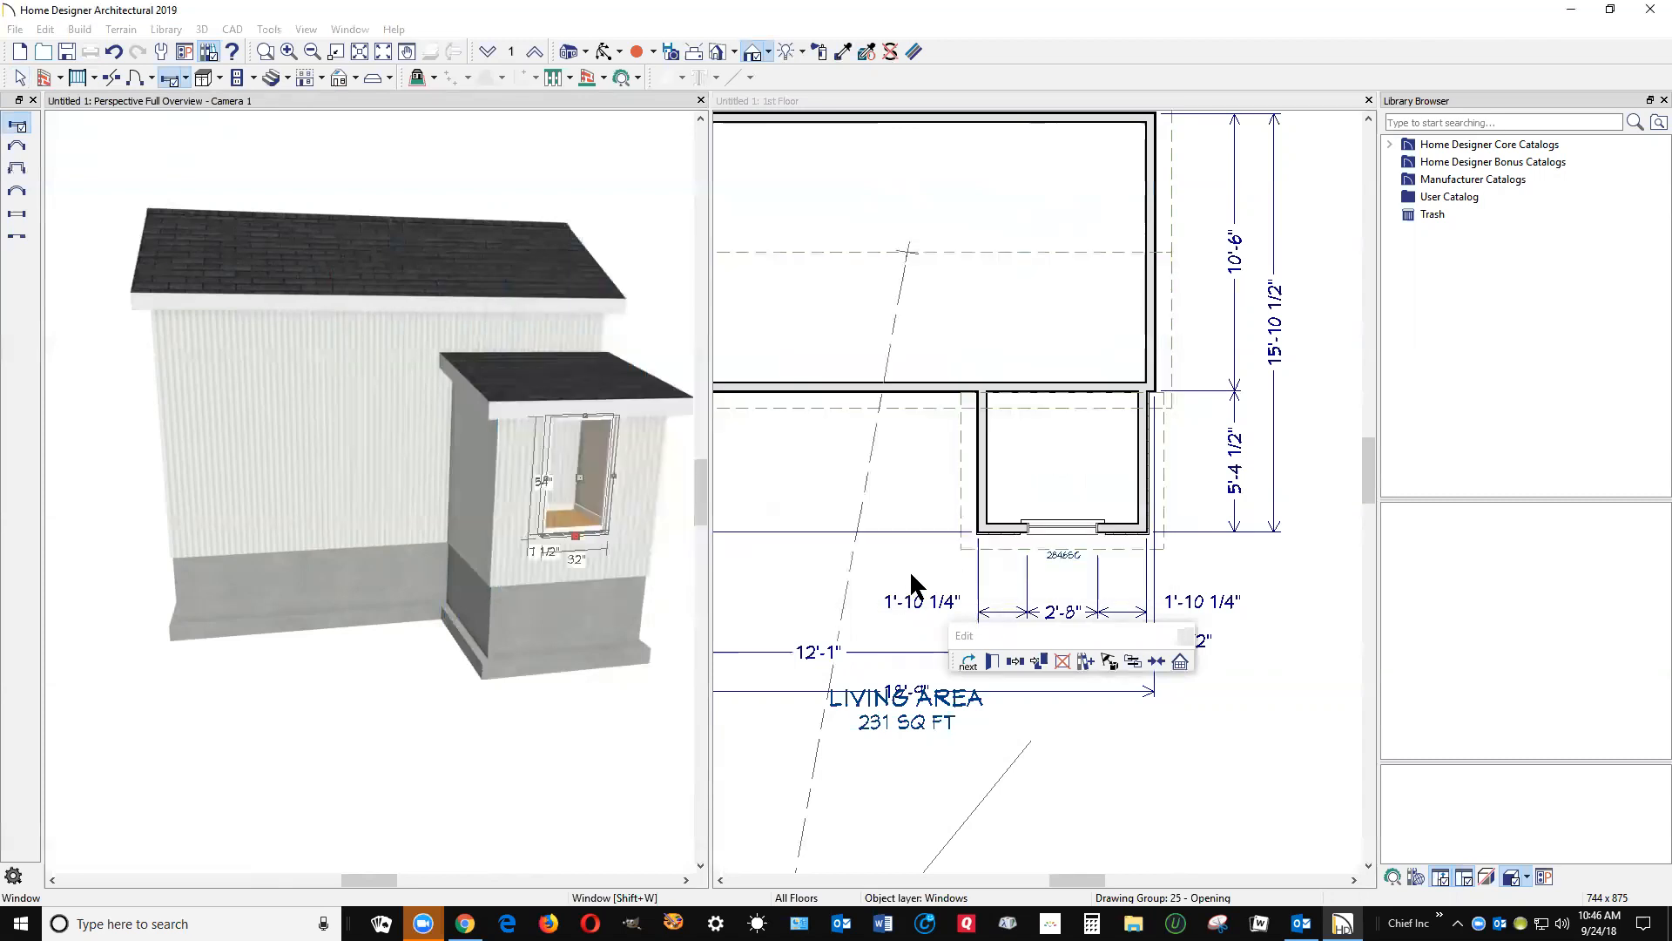
{"action": "left_click_drag", "start_coordinate": [578, 477], "coordinate": [552, 481]}
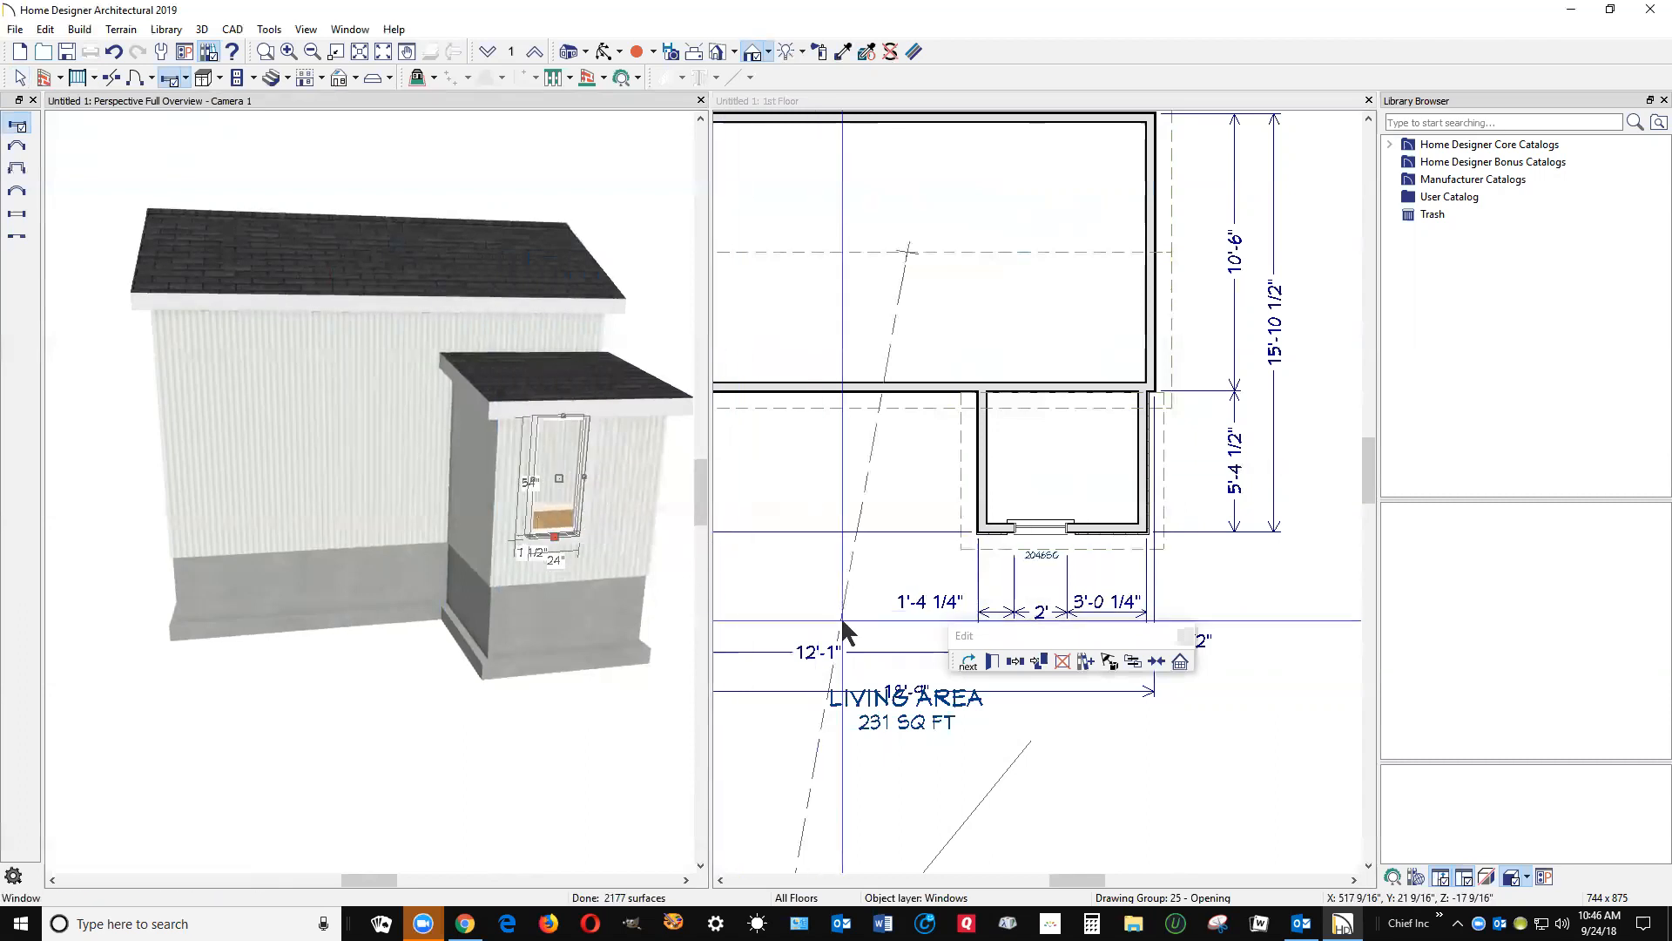
- Copy the 24" wide window and place the duplicate directly beside it on the bump-out's front wall
{"action": "left_click", "coordinate": [1012, 662]}
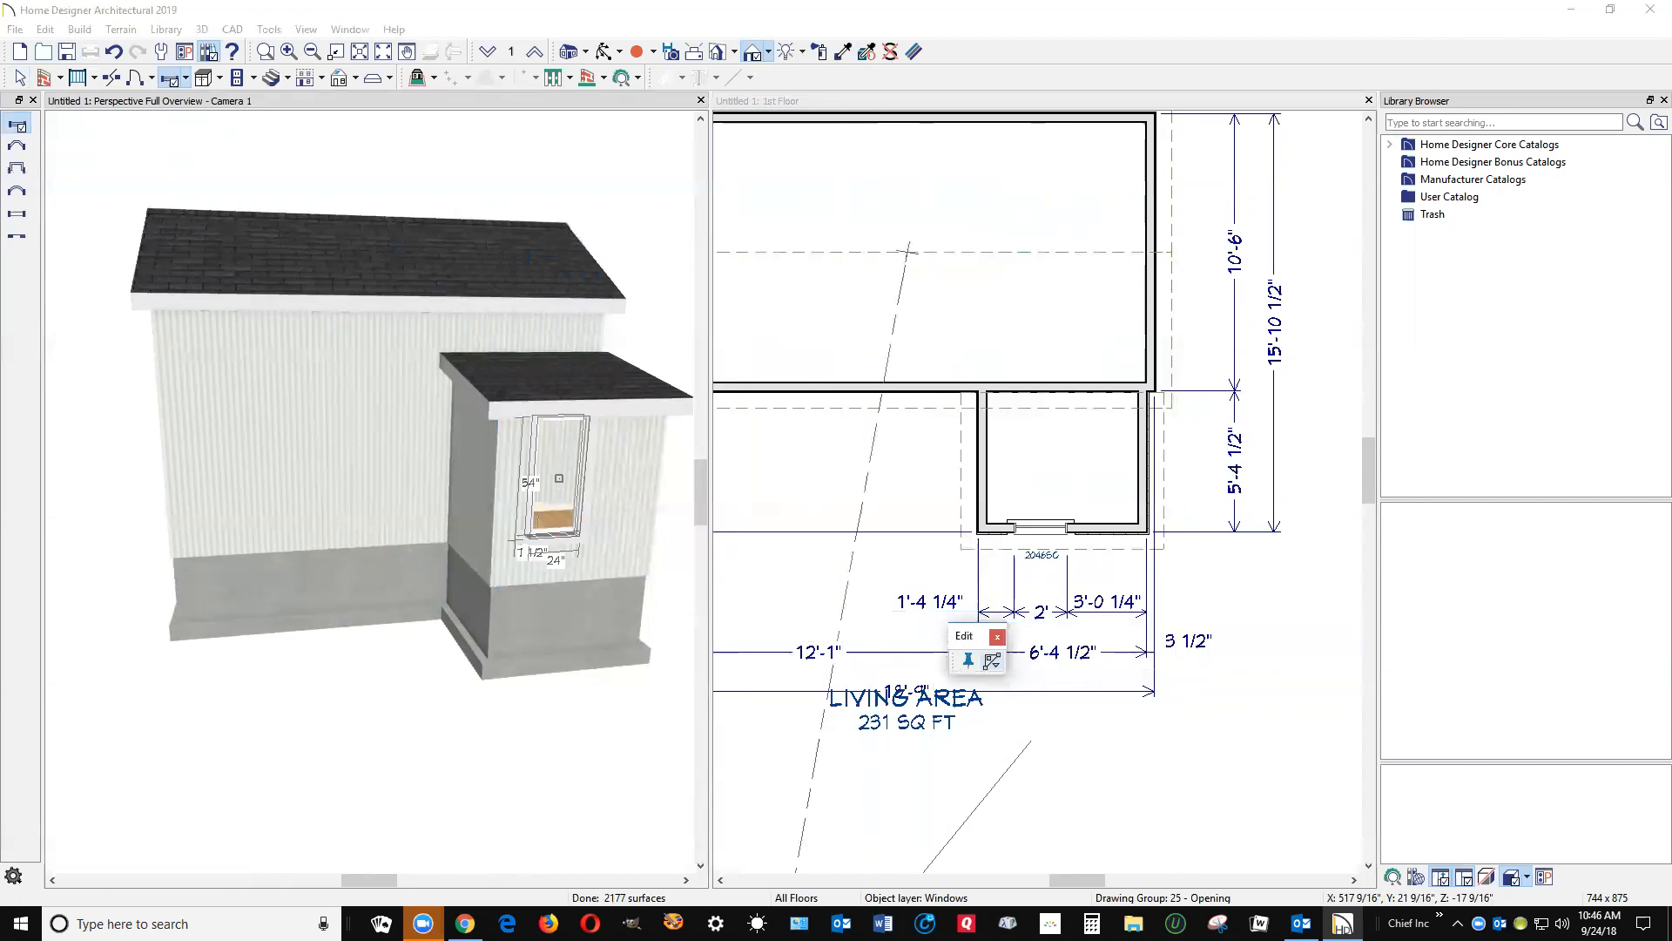
{"action": "left_click", "coordinate": [601, 480]}
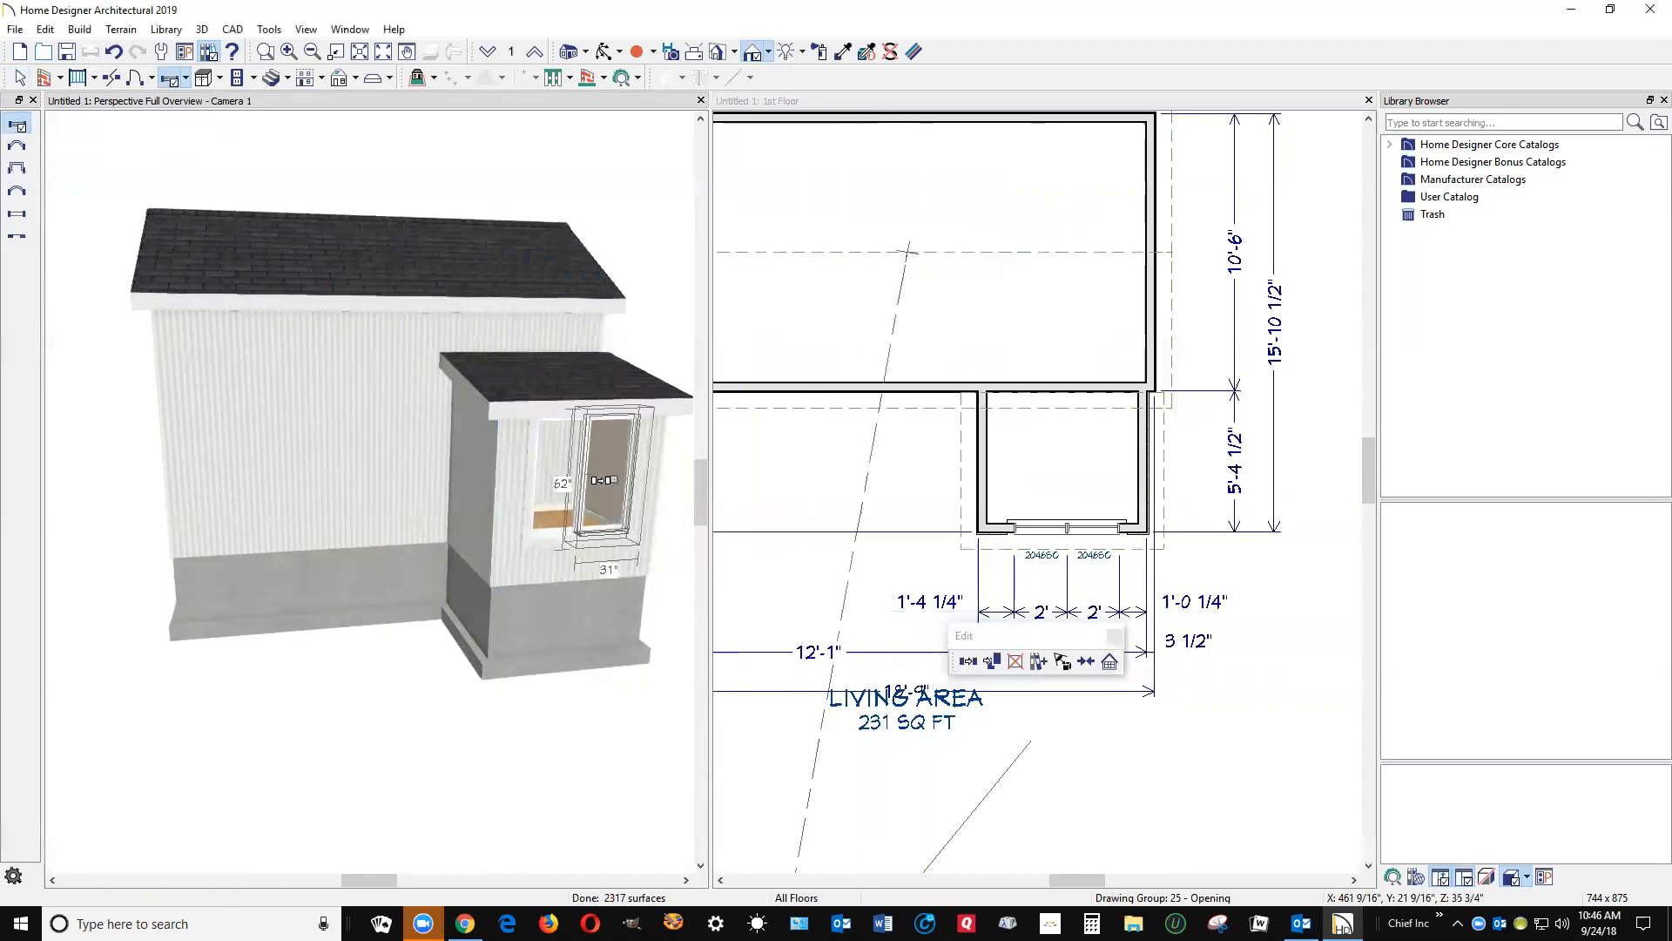
{"action": "key", "text": "Escape"}
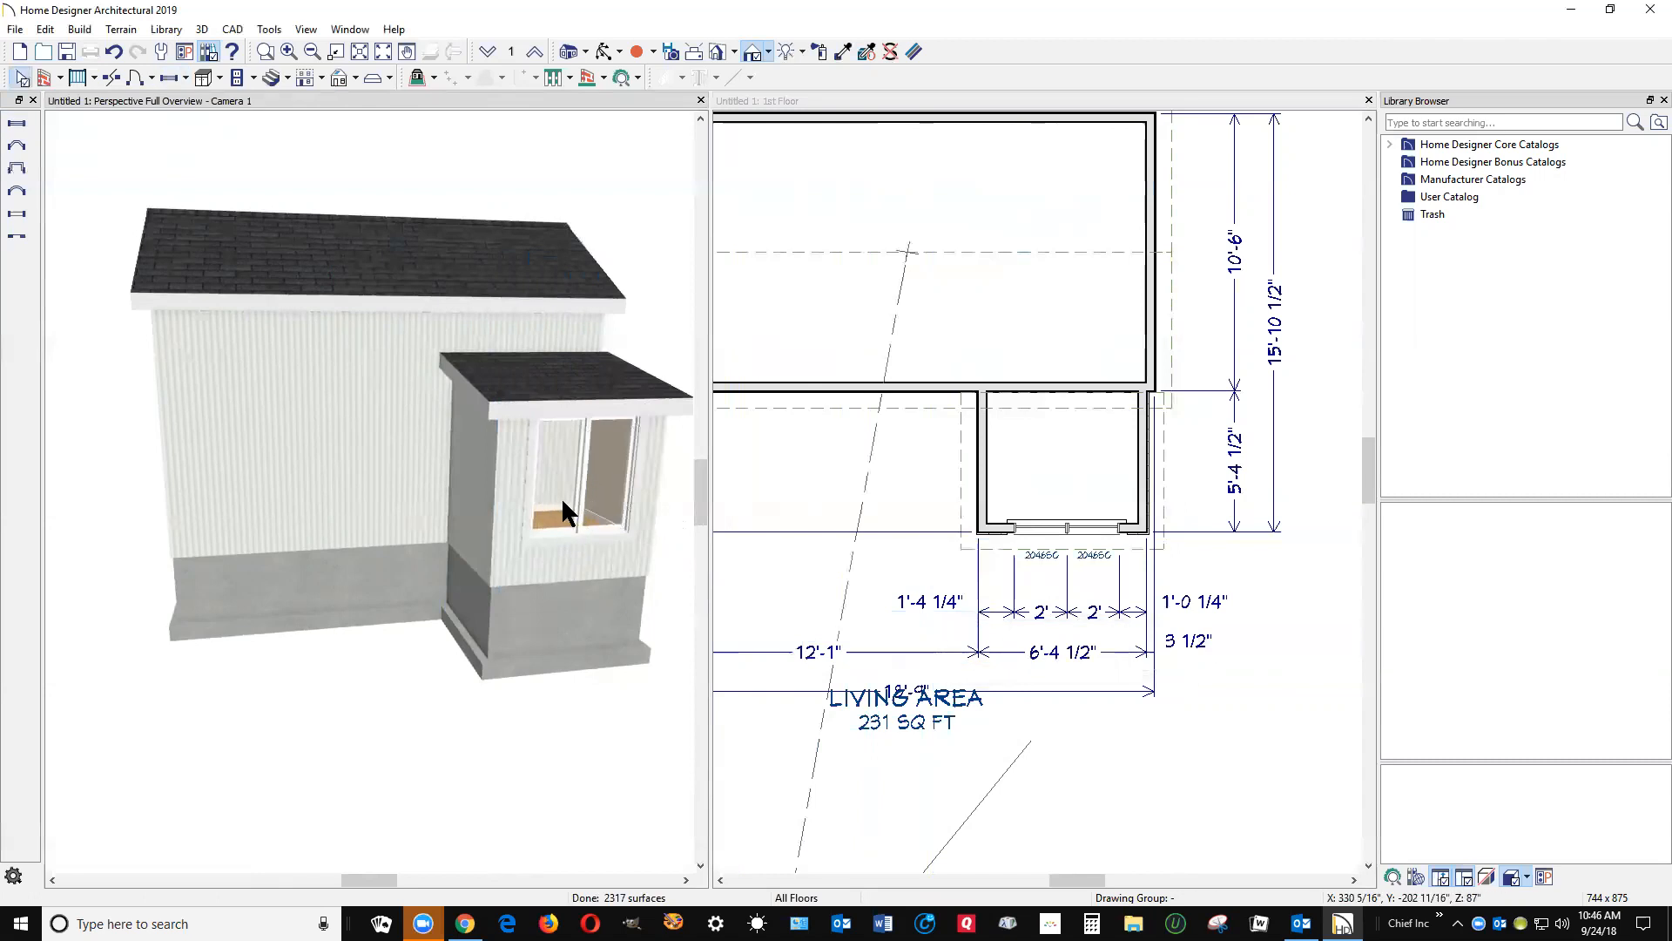
- Select the paired windows, then examine the right window's size and floor-to-top and floor-to-bottom heights in its specification
{"action": "left_click", "coordinate": [561, 496]}
{"action": "left_click", "coordinate": [611, 479], "text": "shift"}
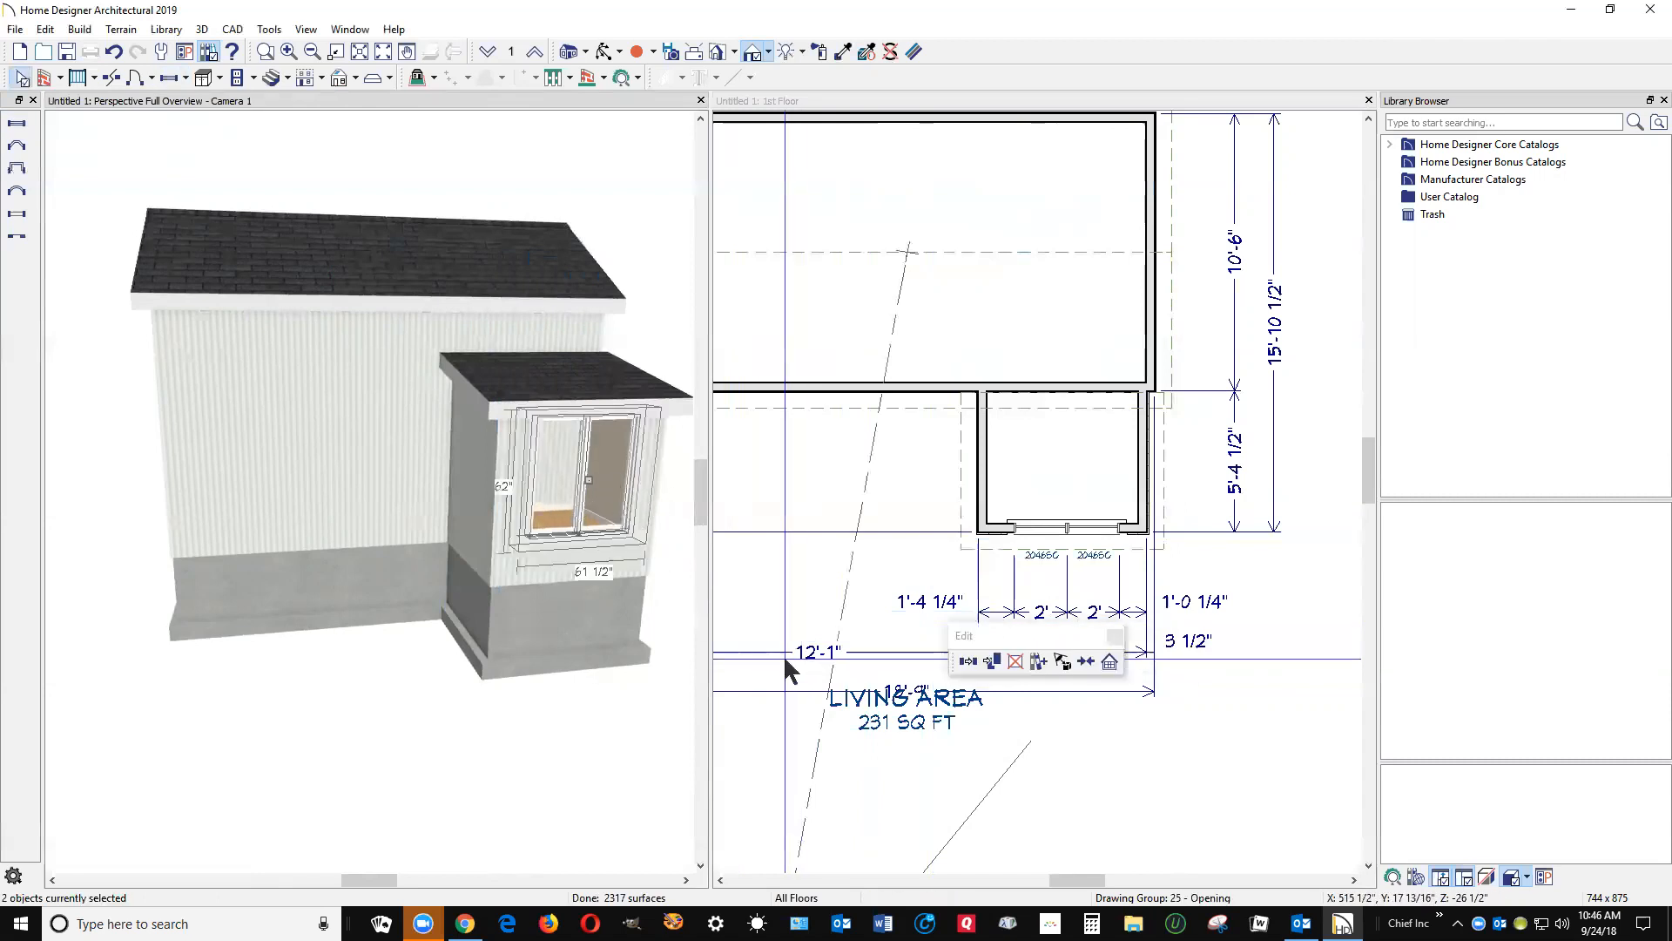
{"action": "key", "text": "Escape"}
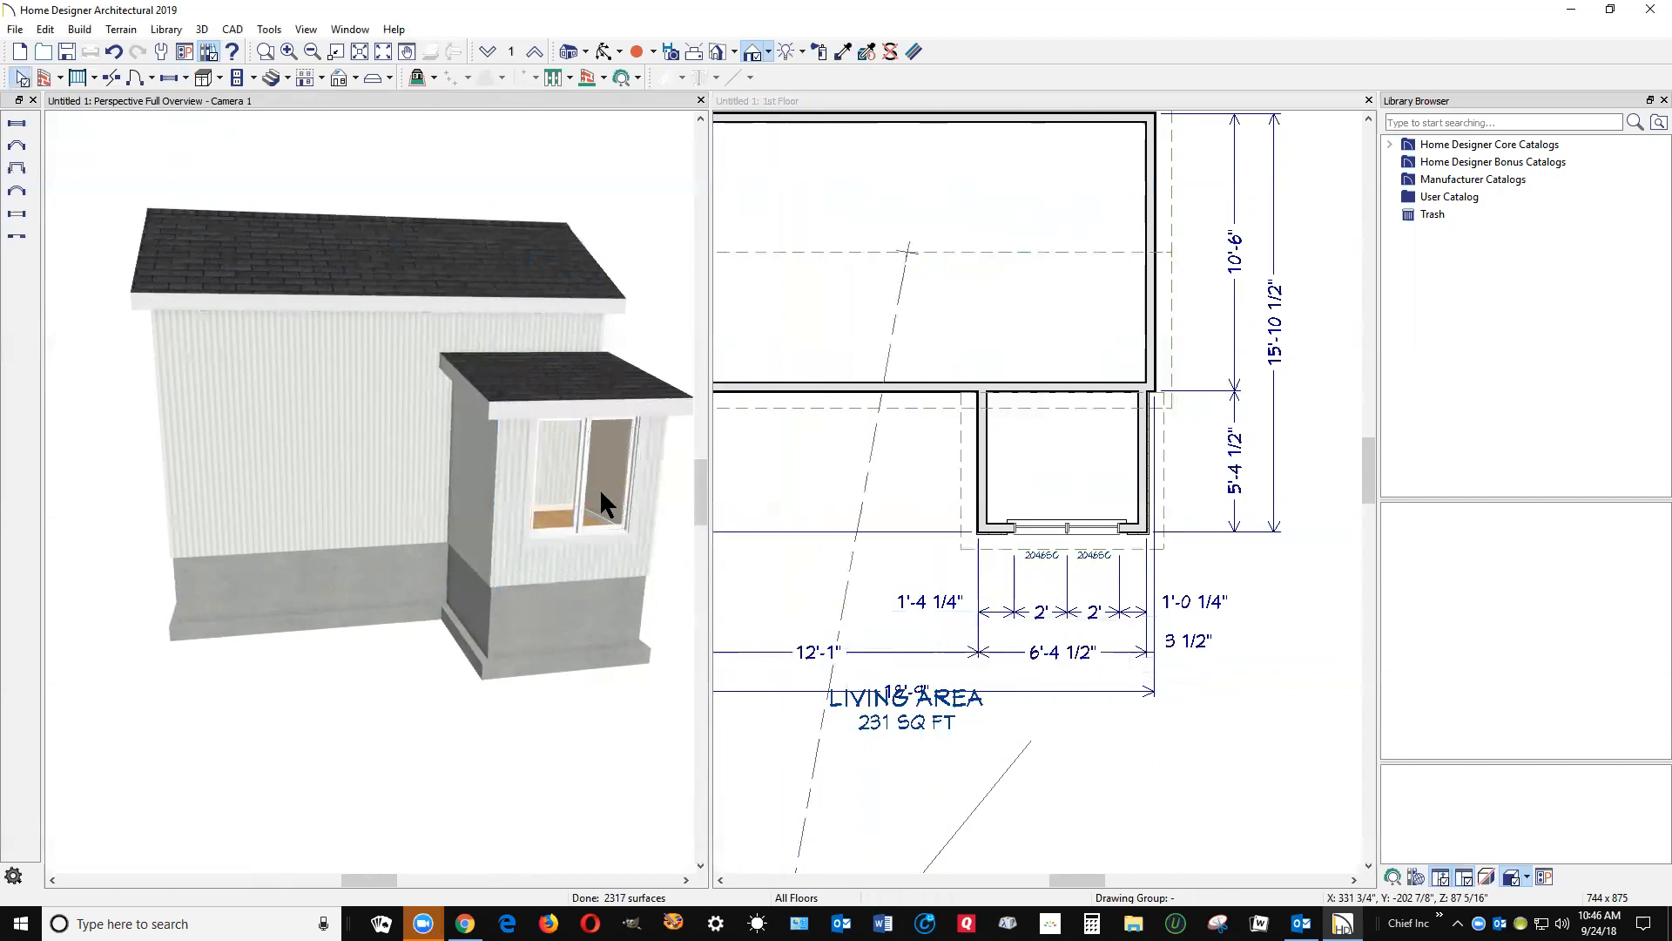
{"action": "left_click", "coordinate": [600, 489]}
{"action": "left_click", "coordinate": [991, 661]}
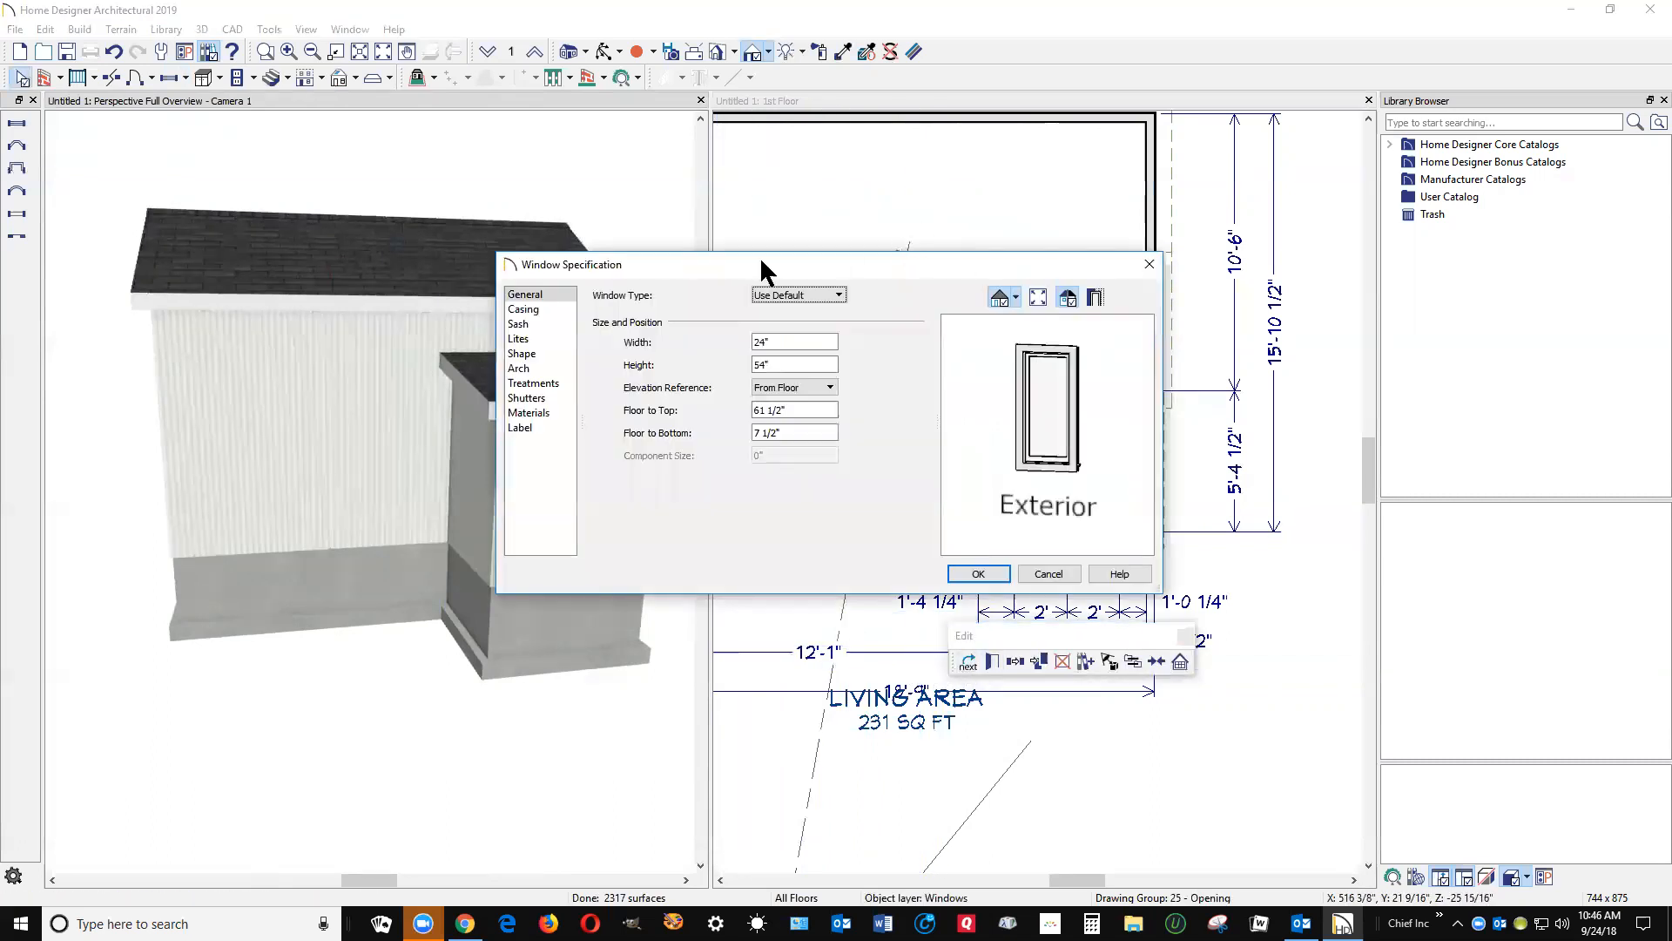
{"action": "left_click", "coordinate": [787, 431]}
{"action": "left_click_drag", "start_coordinate": [793, 410], "coordinate": [725, 409]}
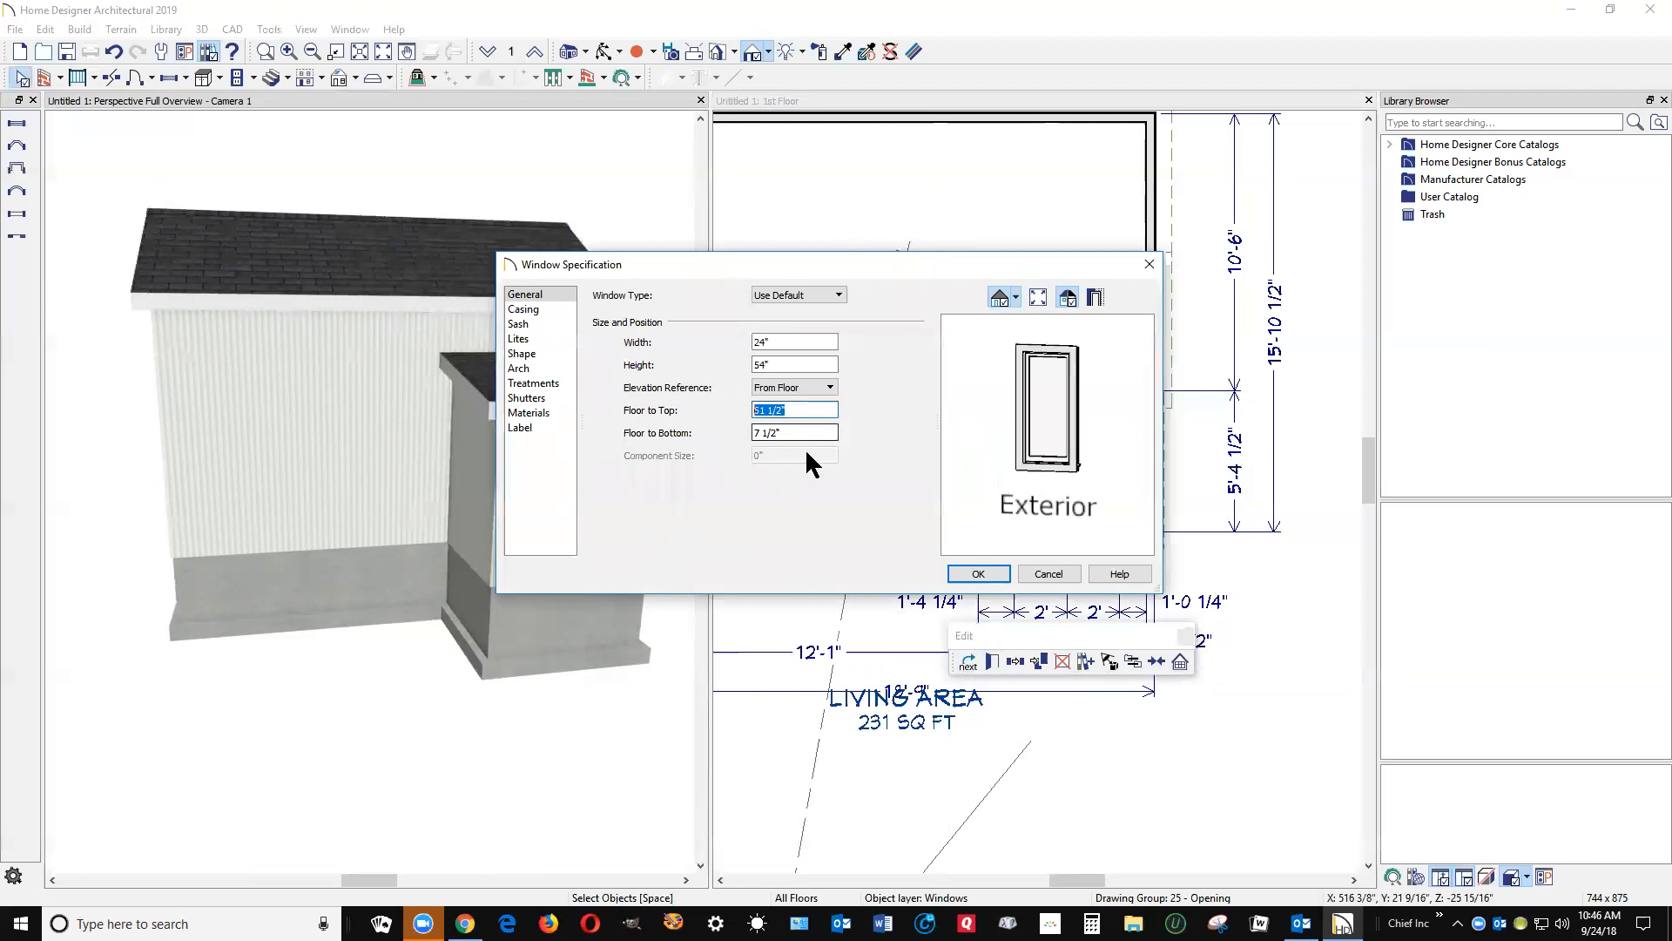
{"action": "left_click", "coordinate": [968, 573]}
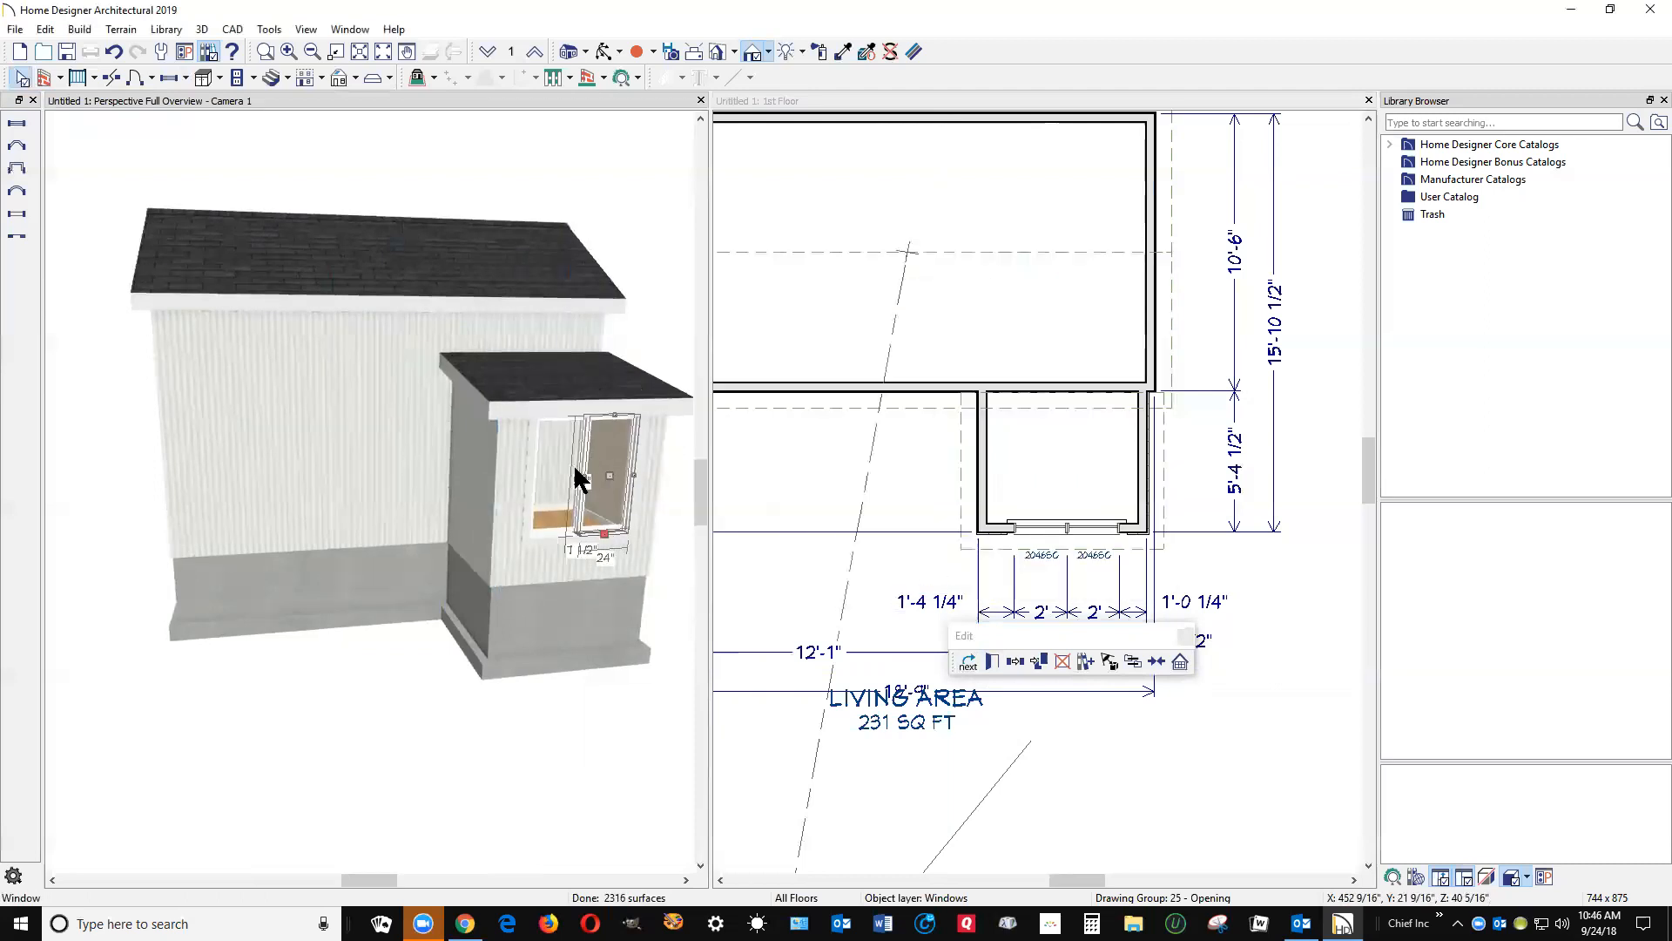
- Delete the left window of the pair on the bump-out's front wall
{"action": "left_click_drag", "start_coordinate": [609, 475], "coordinate": [560, 477]}
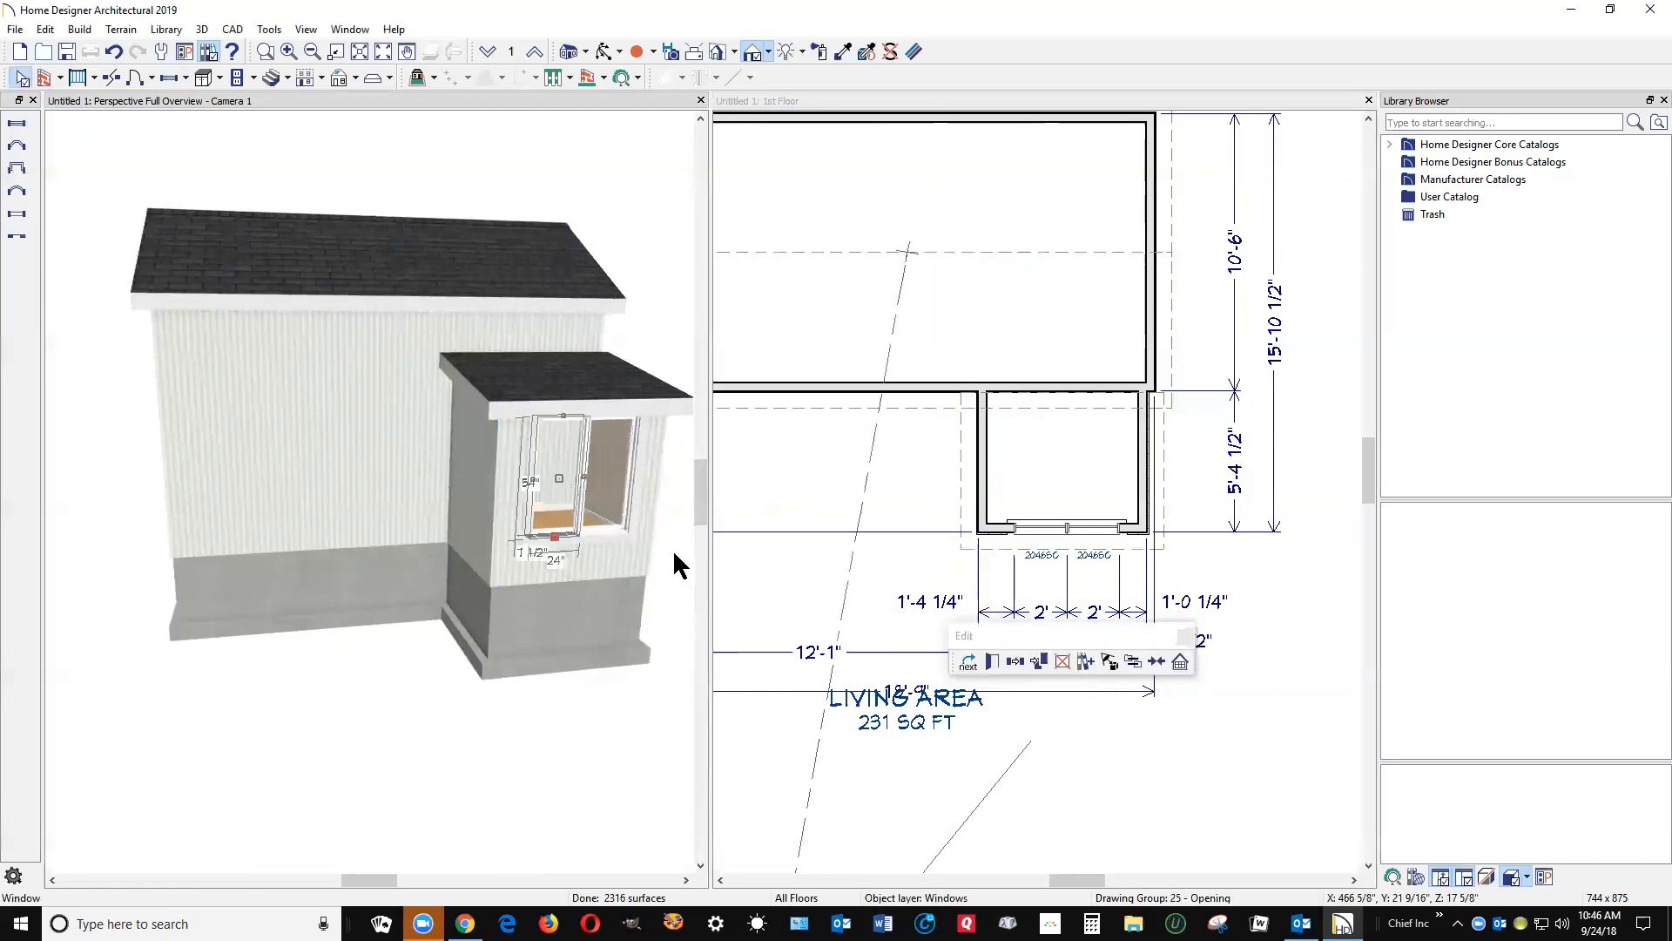
{"action": "left_click", "coordinate": [1063, 660]}
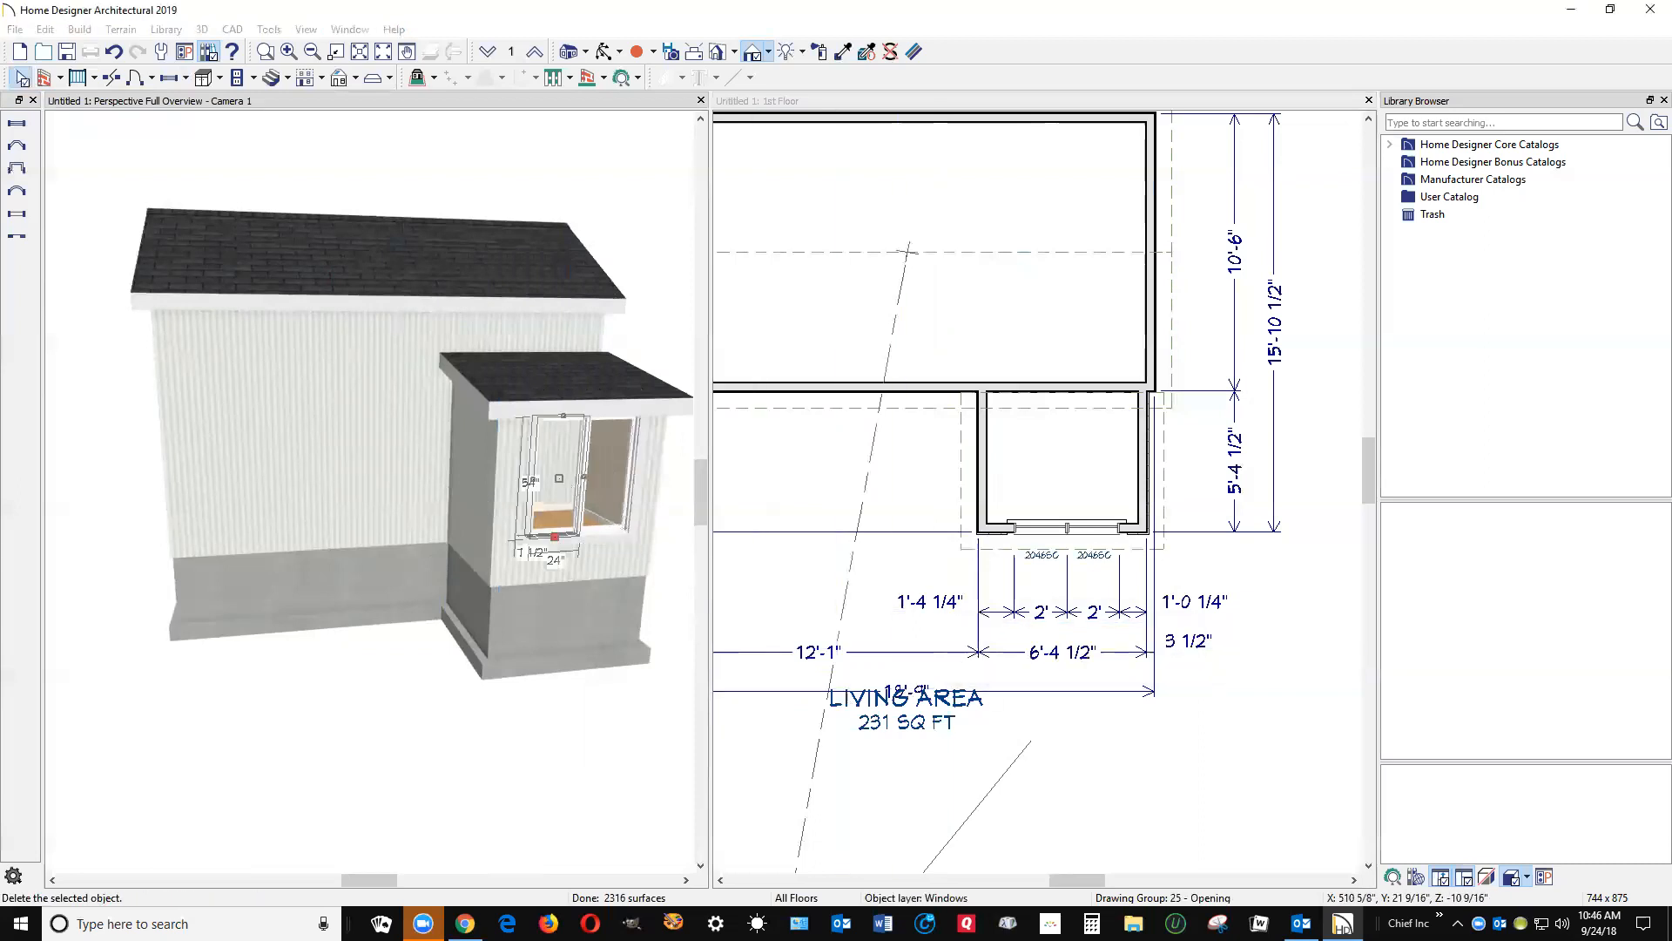
- Change the bump-out's remaining window to Fixed Glass and set its height to 24"
{"action": "left_click", "coordinate": [617, 474]}
{"action": "left_click", "coordinate": [992, 662]}
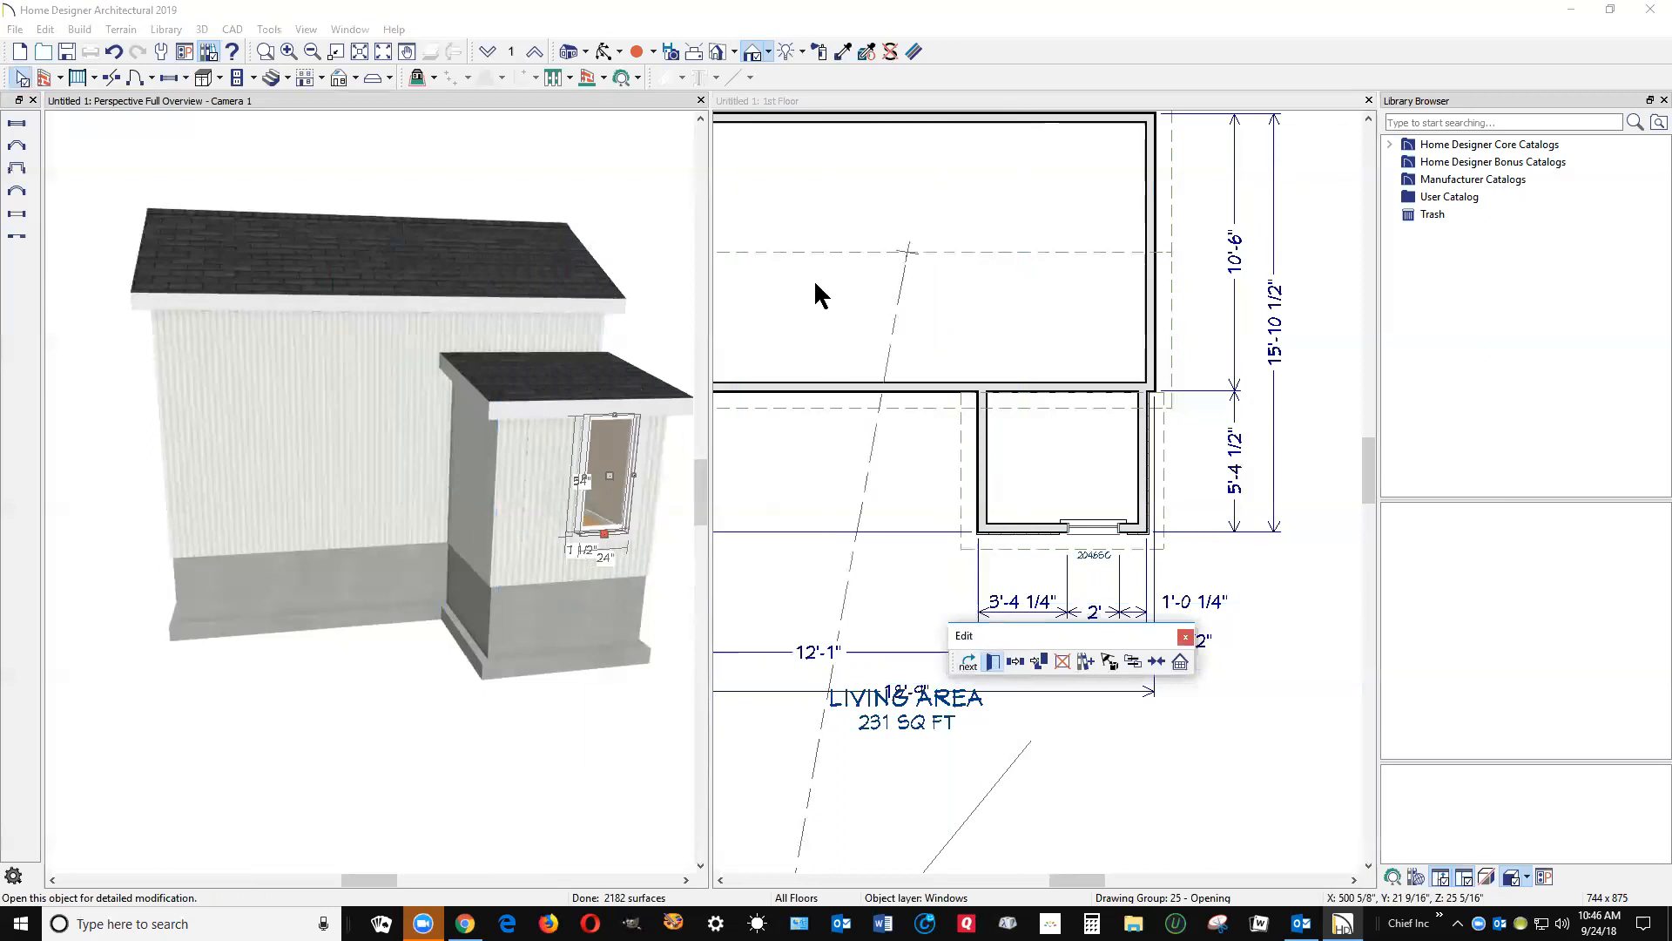
{"action": "left_click", "coordinate": [842, 294]}
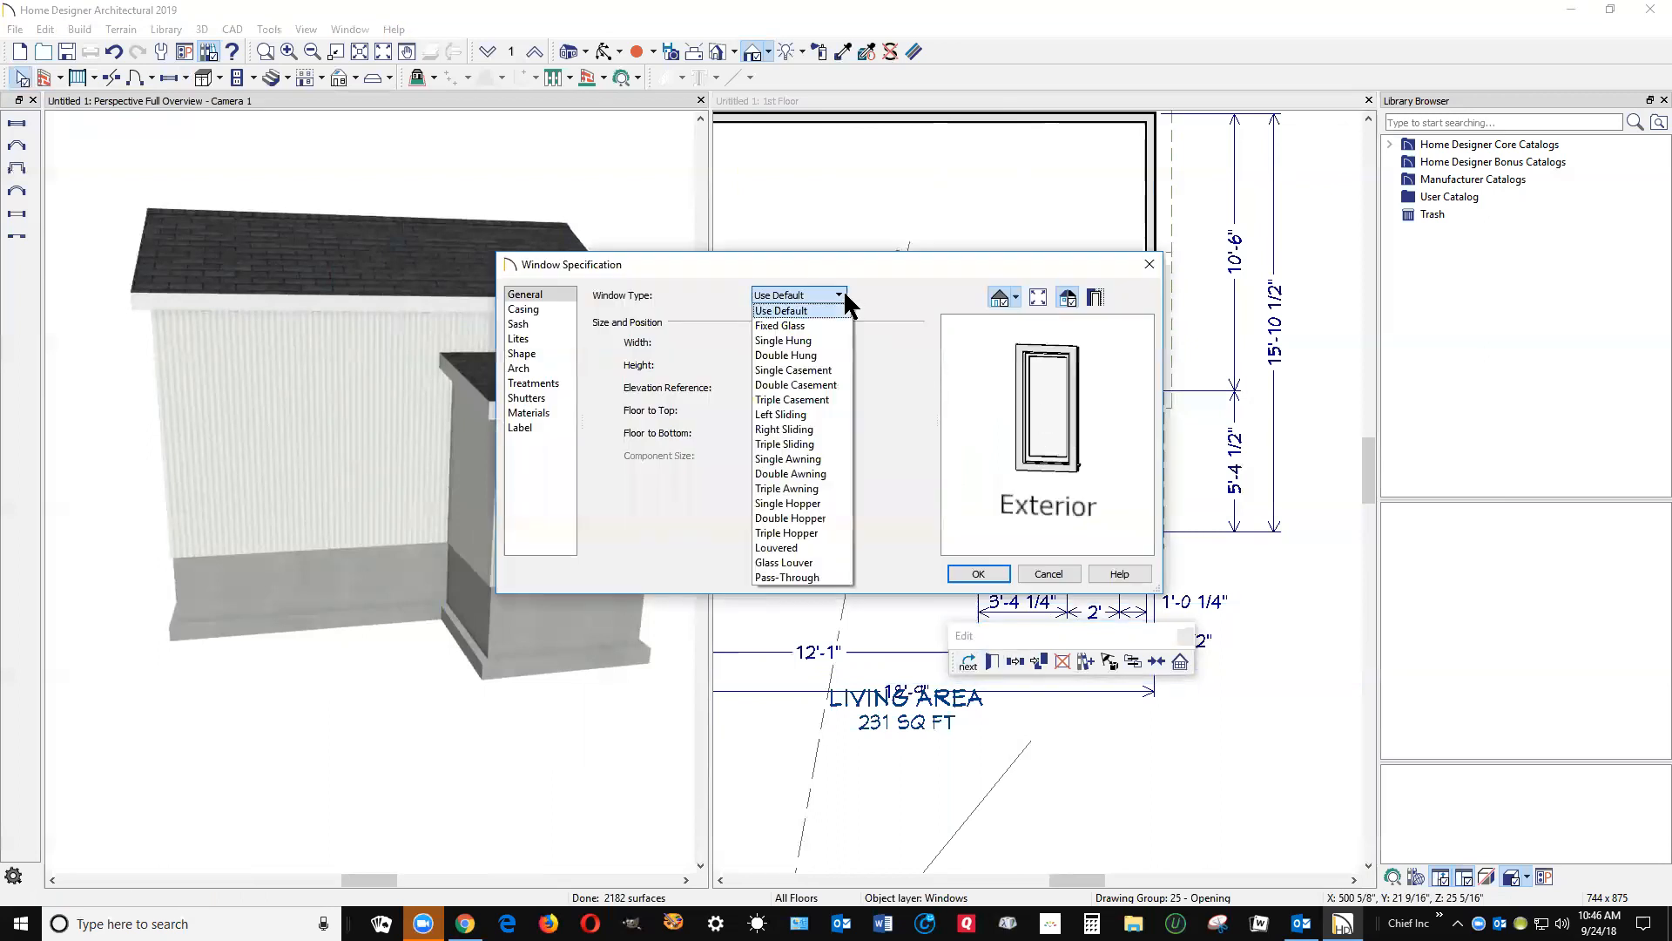
{"action": "left_click", "coordinate": [784, 325]}
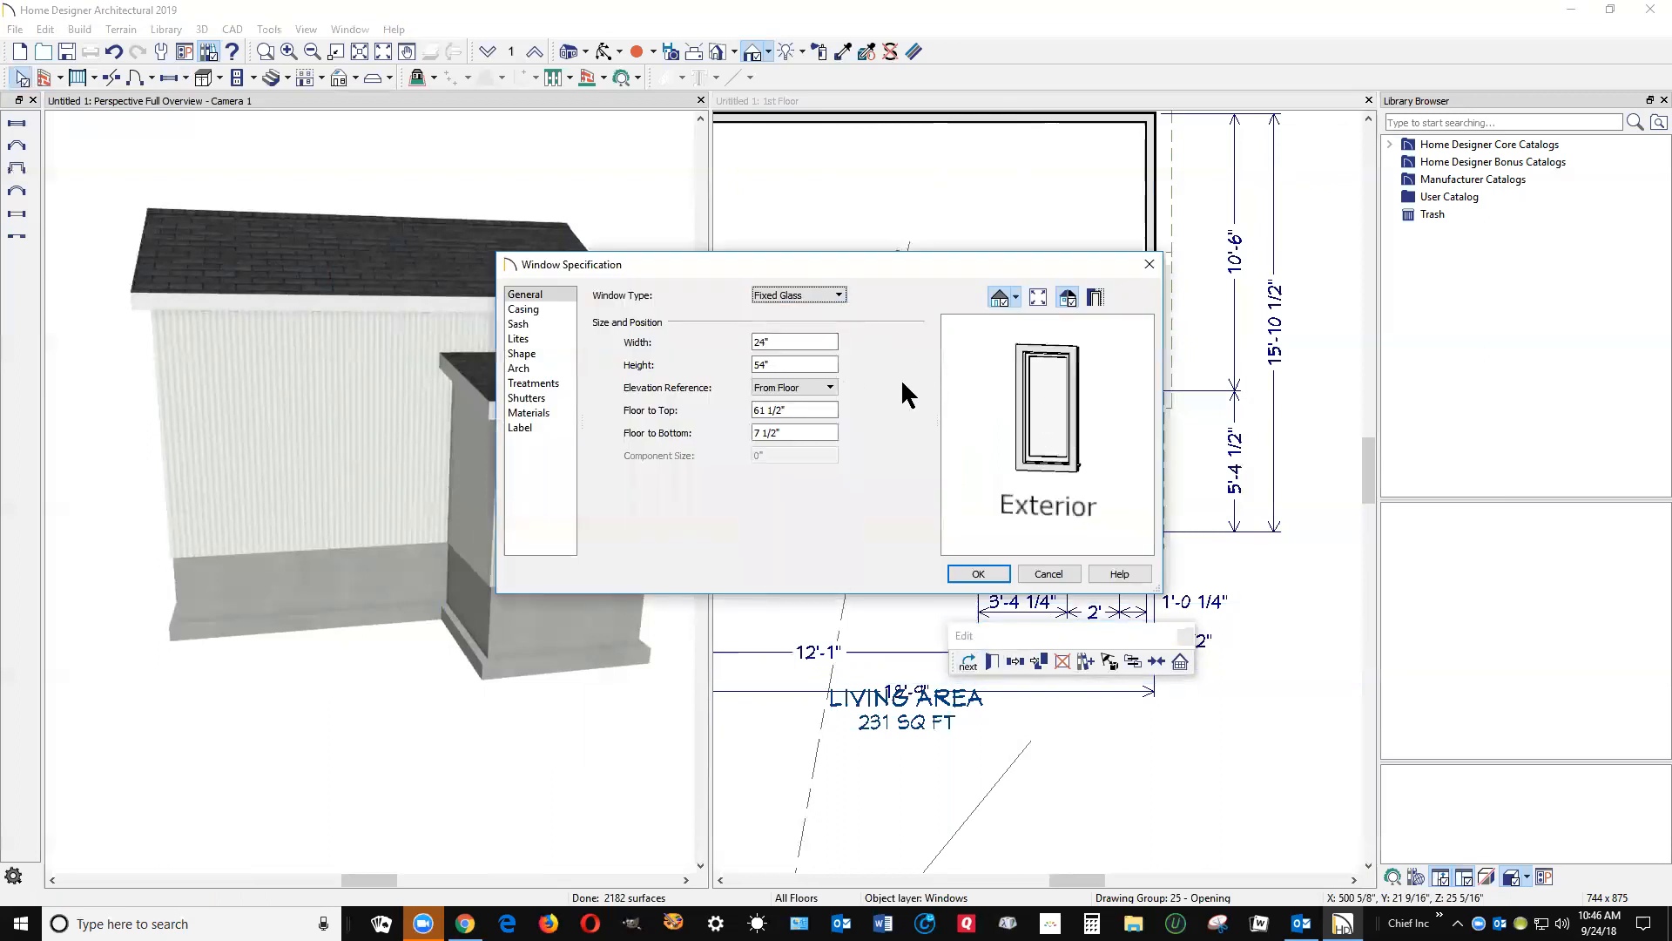
{"action": "double_click", "coordinate": [805, 364]}
{"action": "type", "text": "24"}
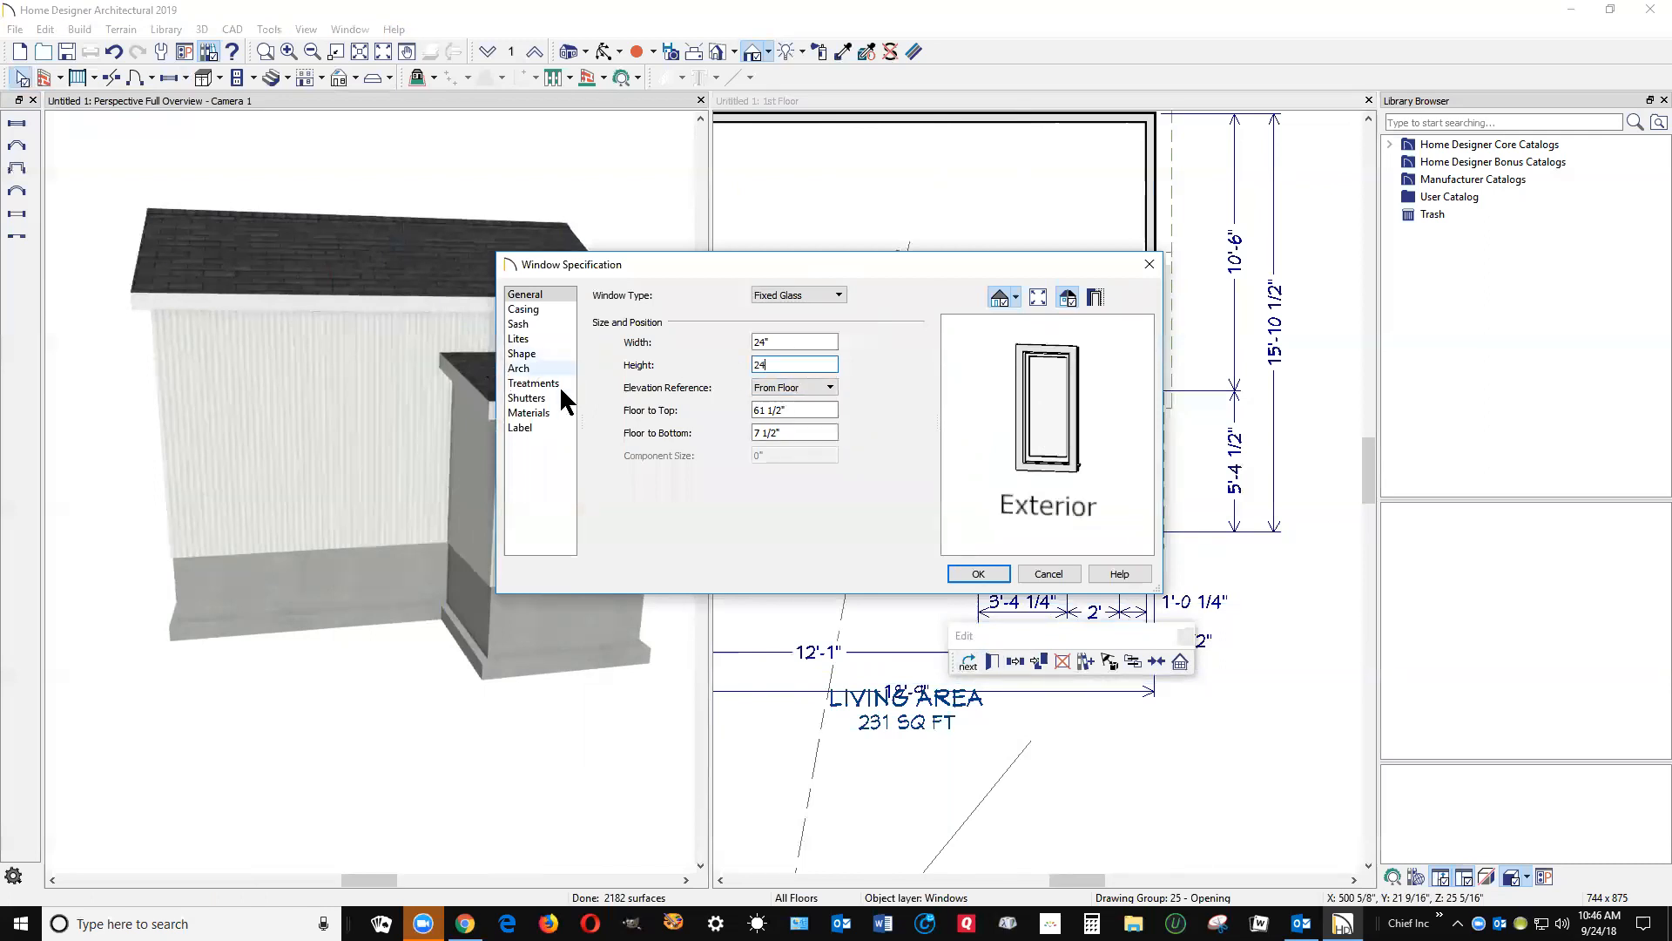
{"action": "left_click", "coordinate": [978, 573]}
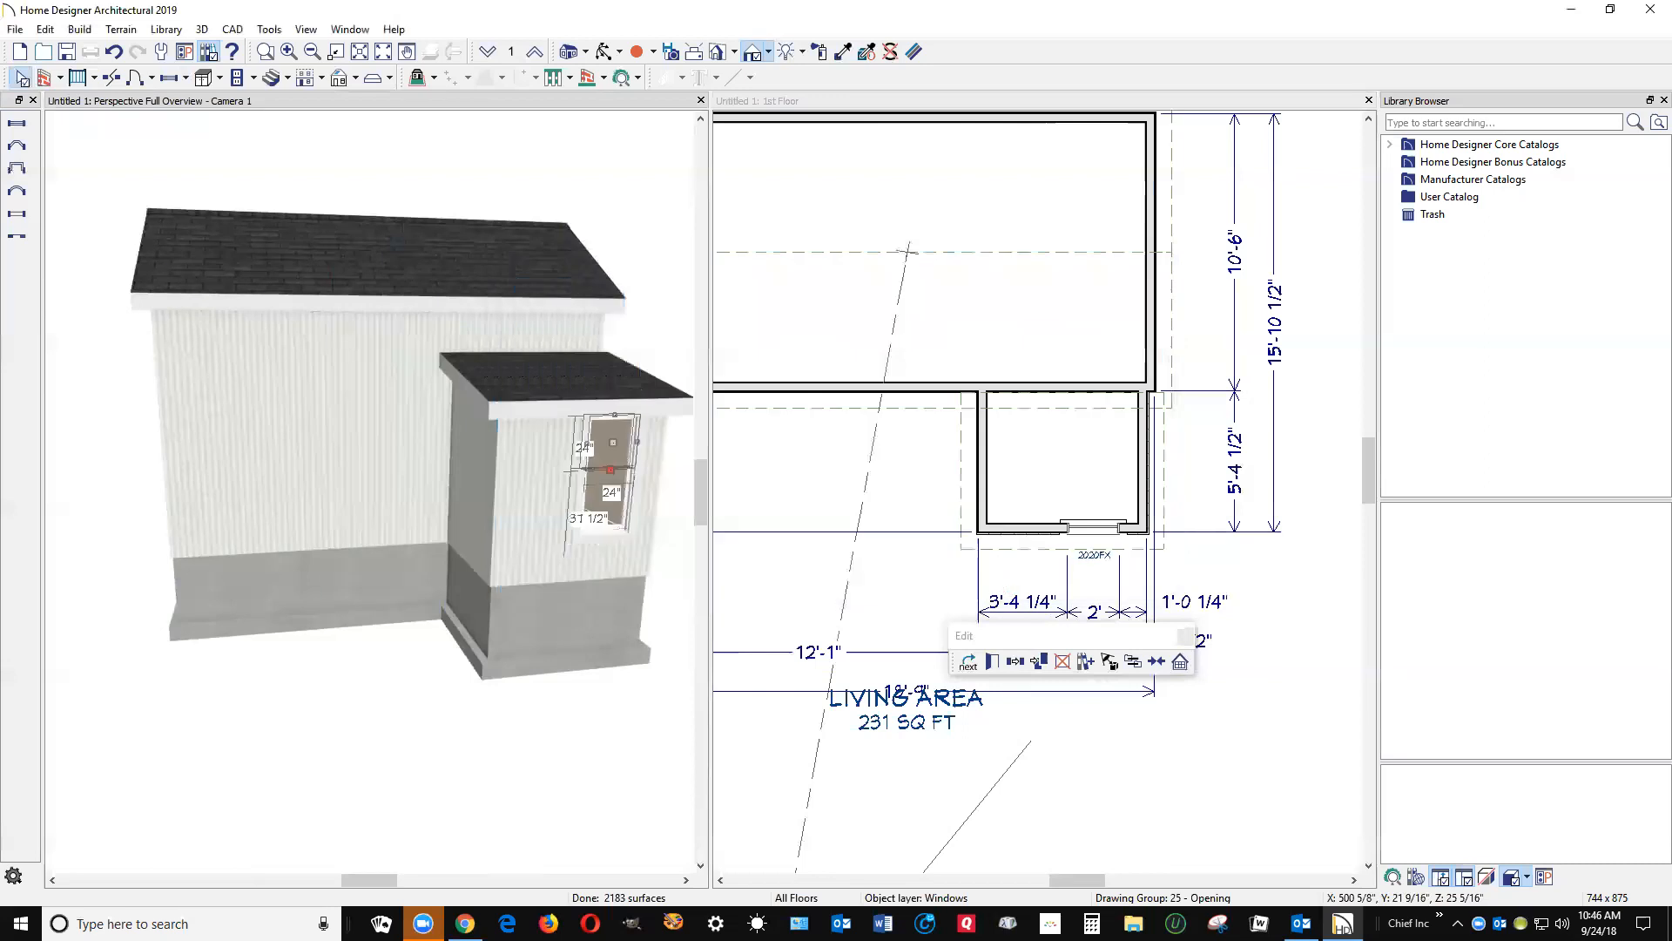
- Set the bump-out window's width to 48" and change its type to Double Casement
{"action": "left_click", "coordinate": [611, 444]}
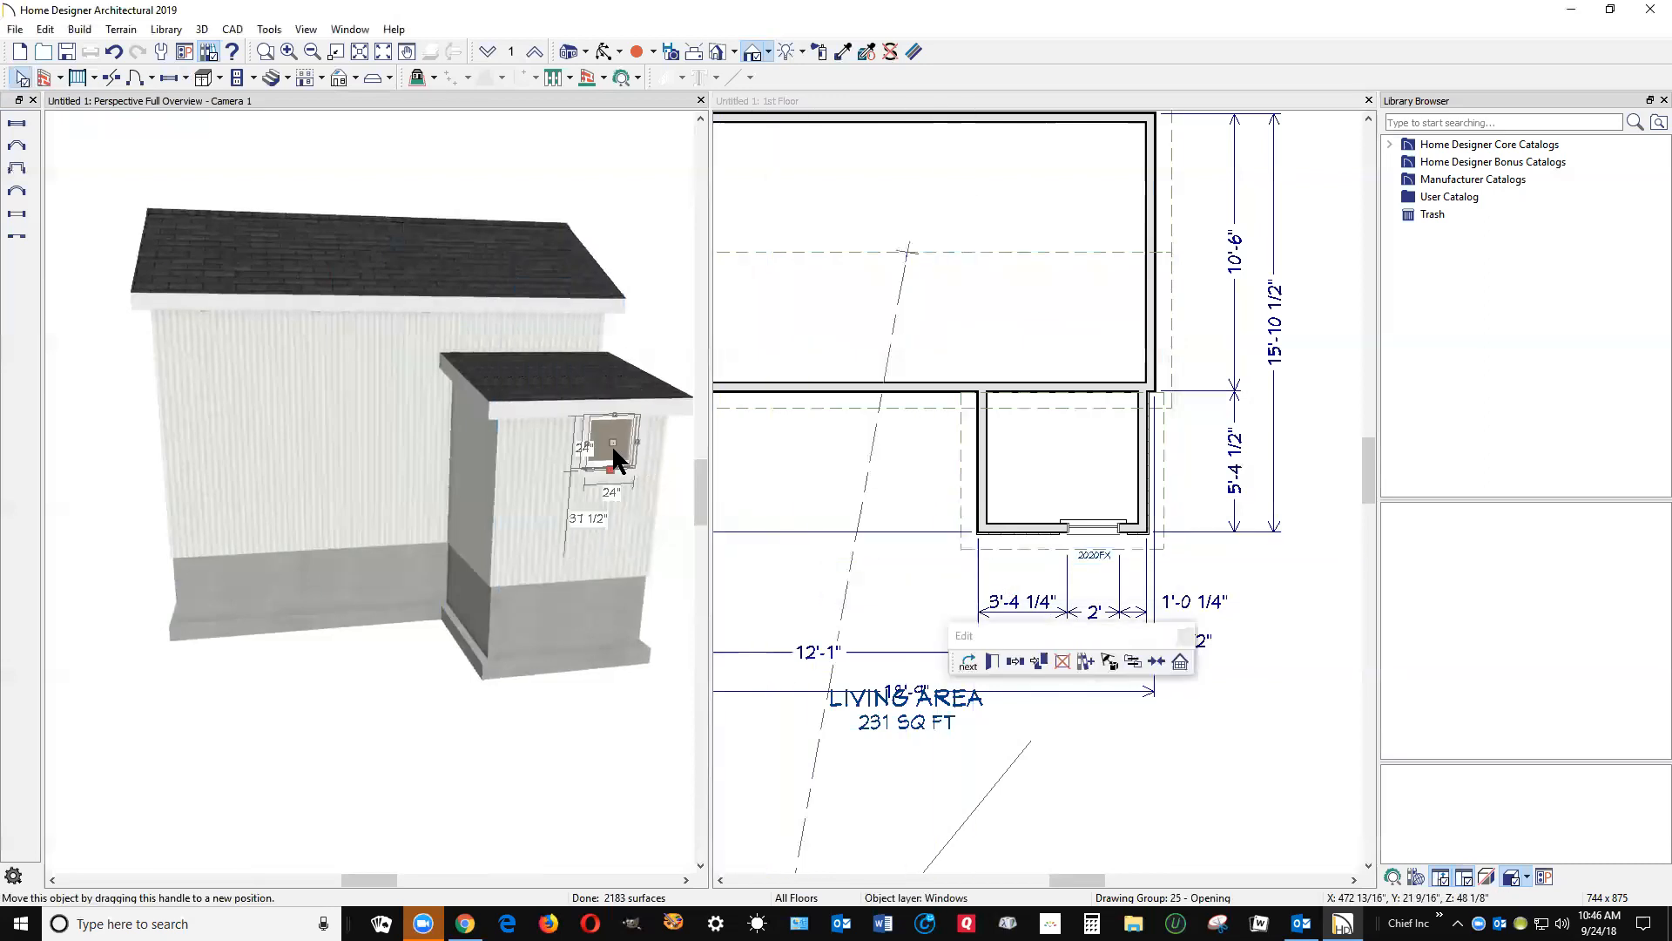
{"action": "left_click", "coordinate": [993, 662]}
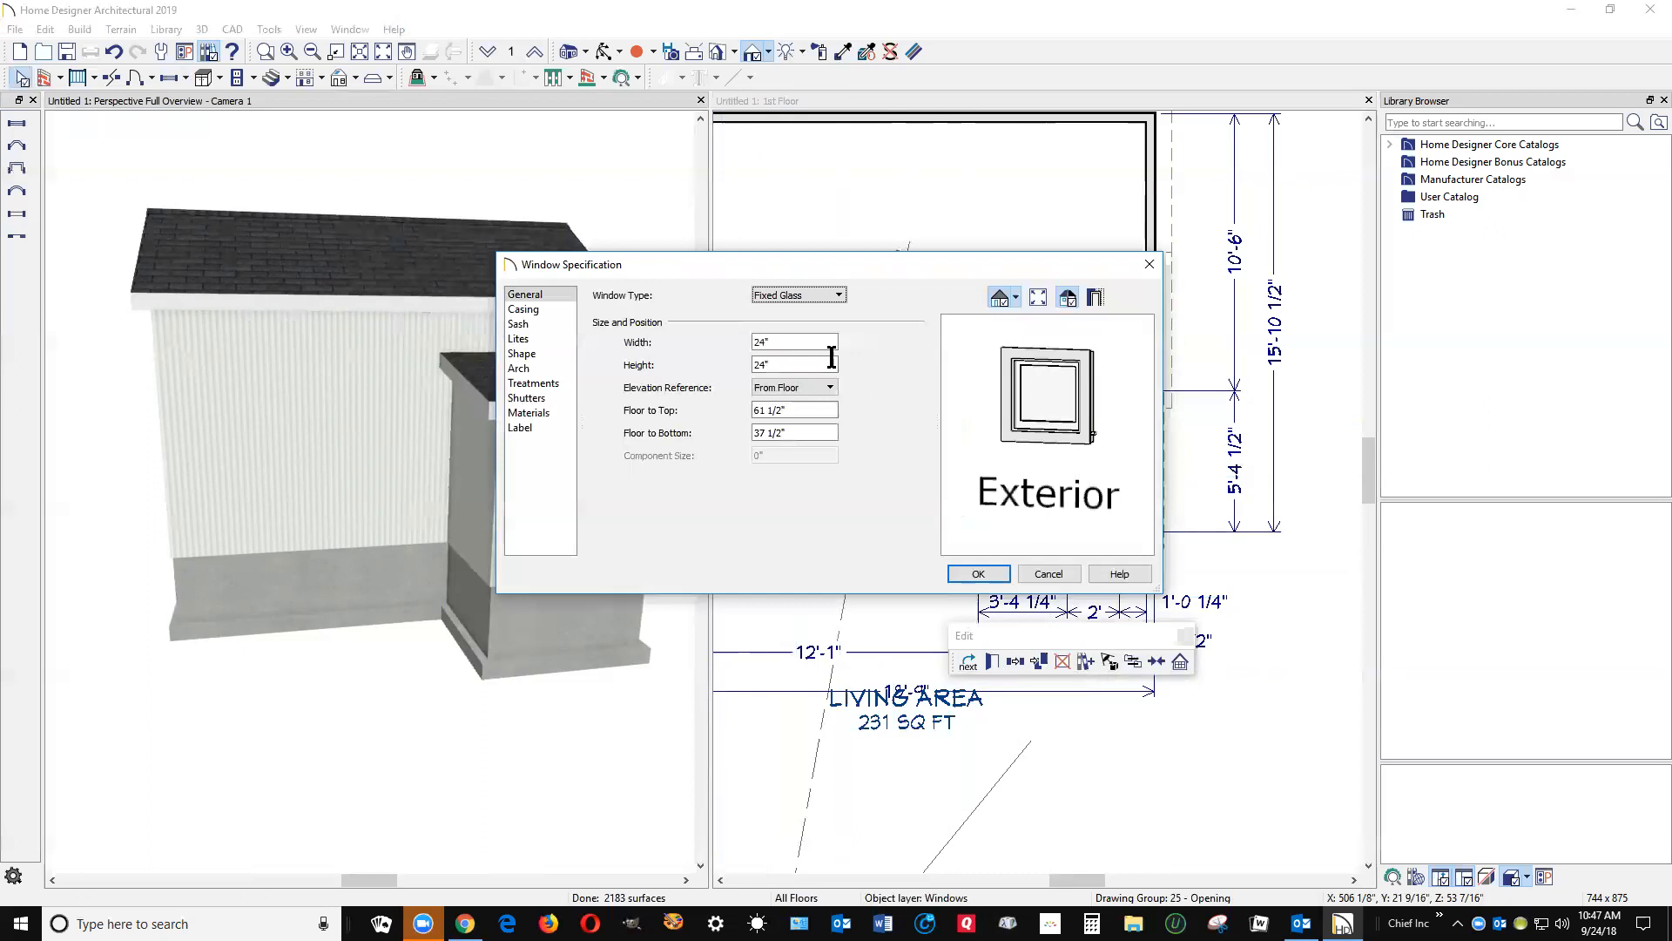
{"action": "double_click", "coordinate": [803, 342]}
{"action": "type", "text": "48"}
{"action": "key", "text": "Tab"}
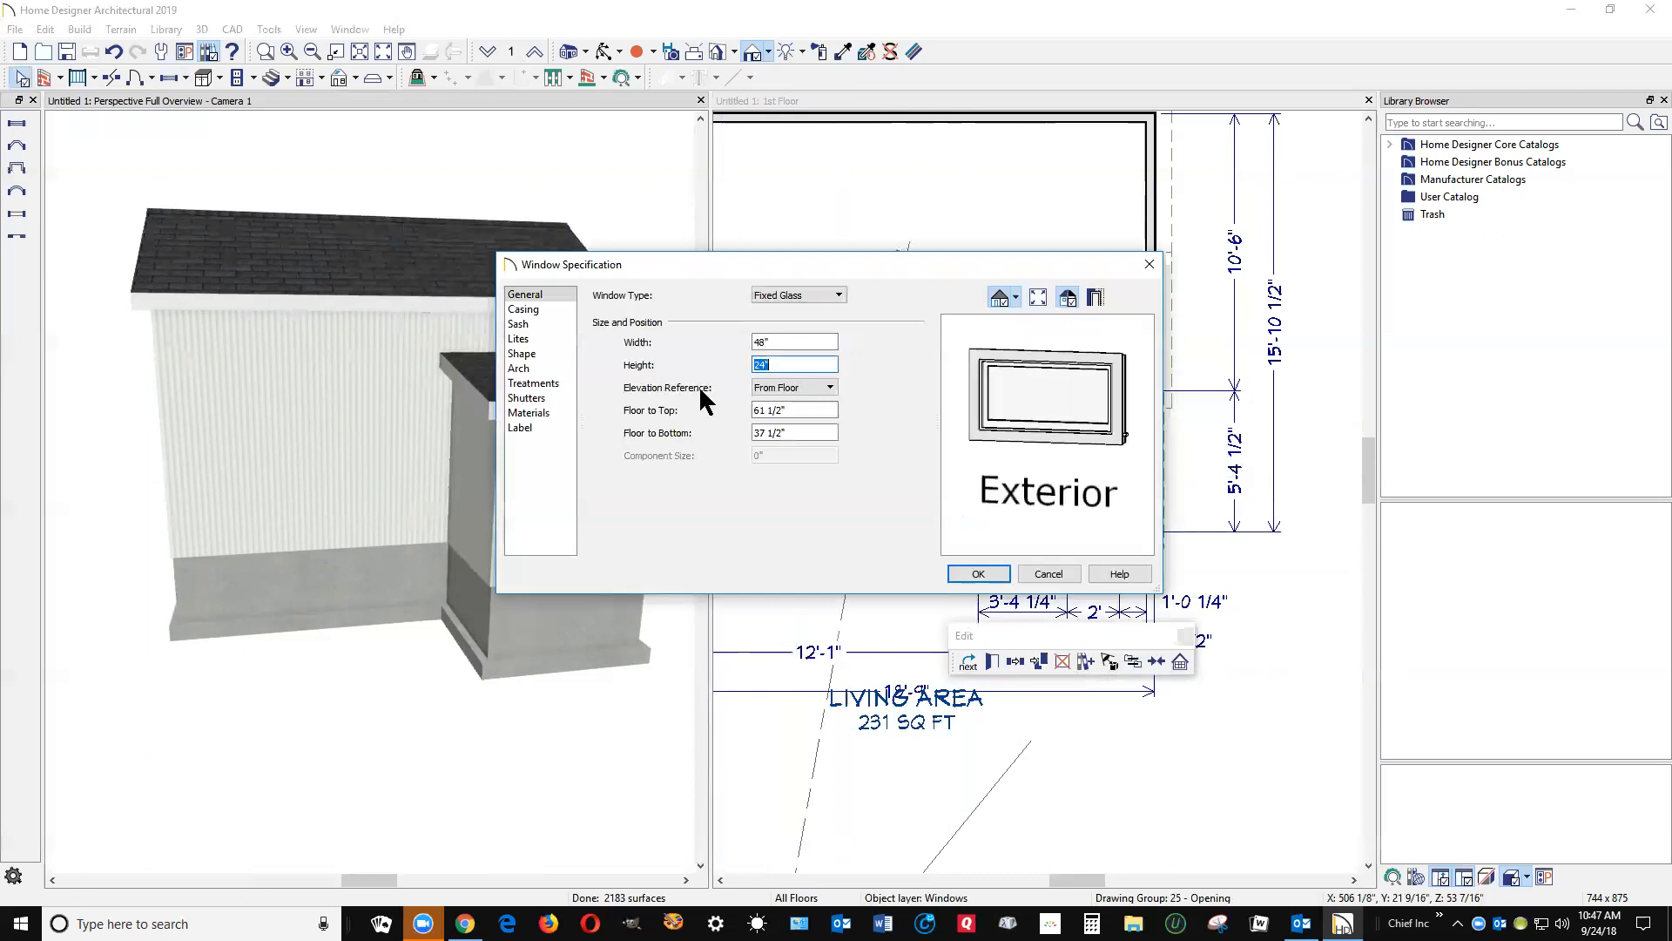
{"action": "left_click", "coordinate": [834, 296]}
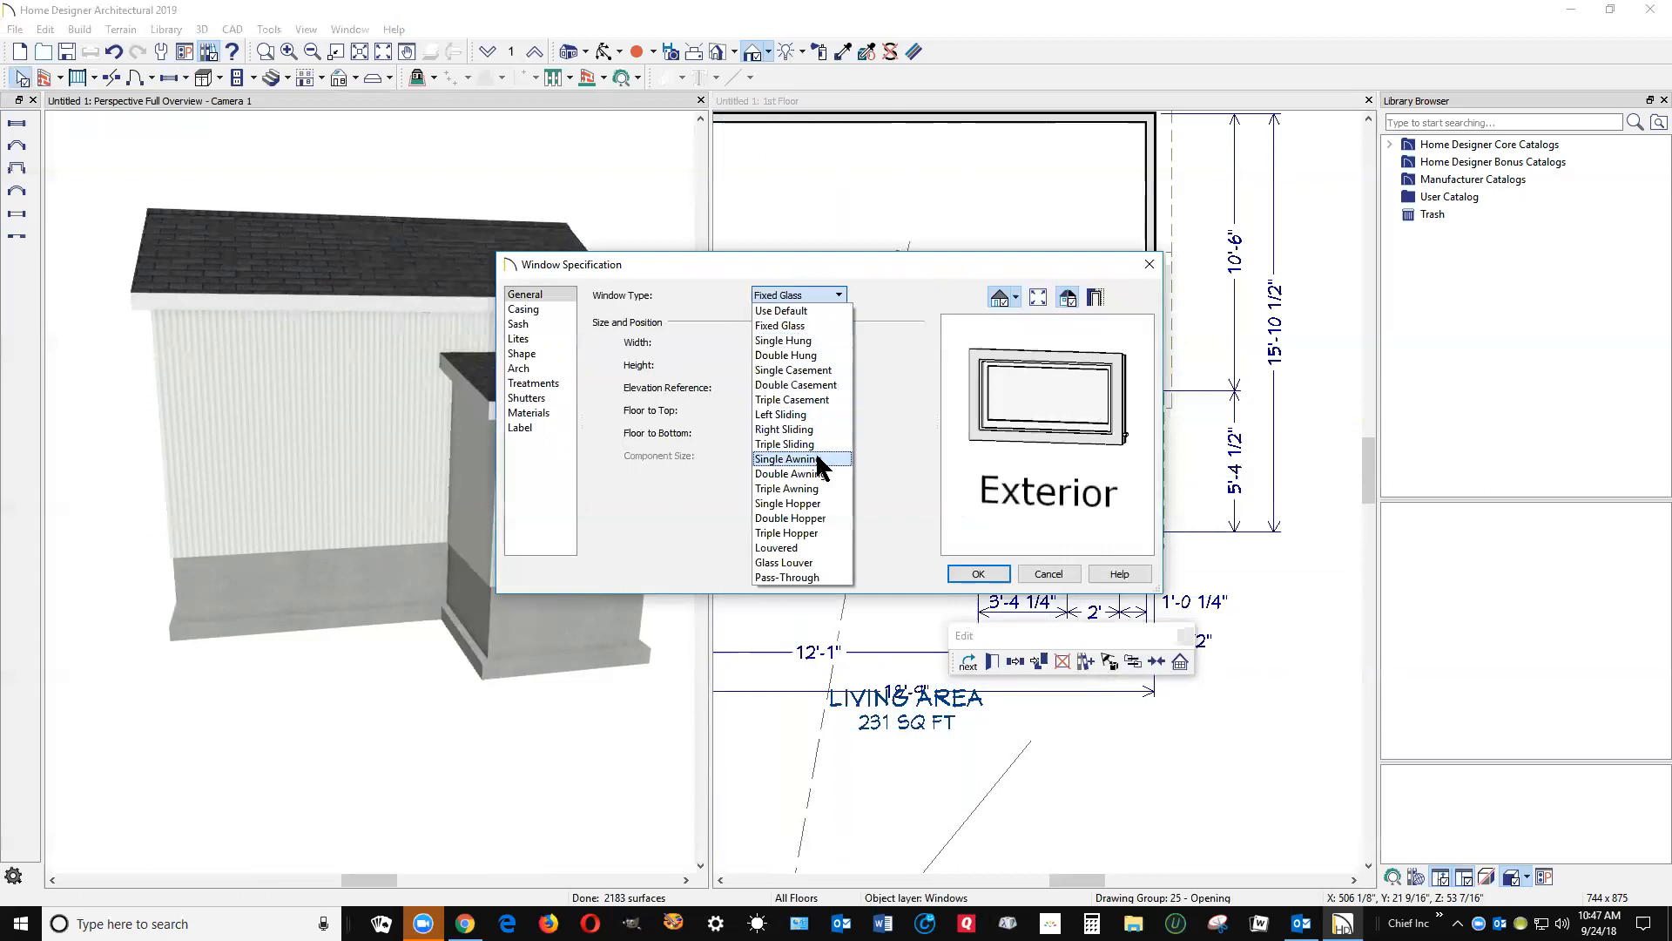
{"action": "left_click", "coordinate": [801, 384]}
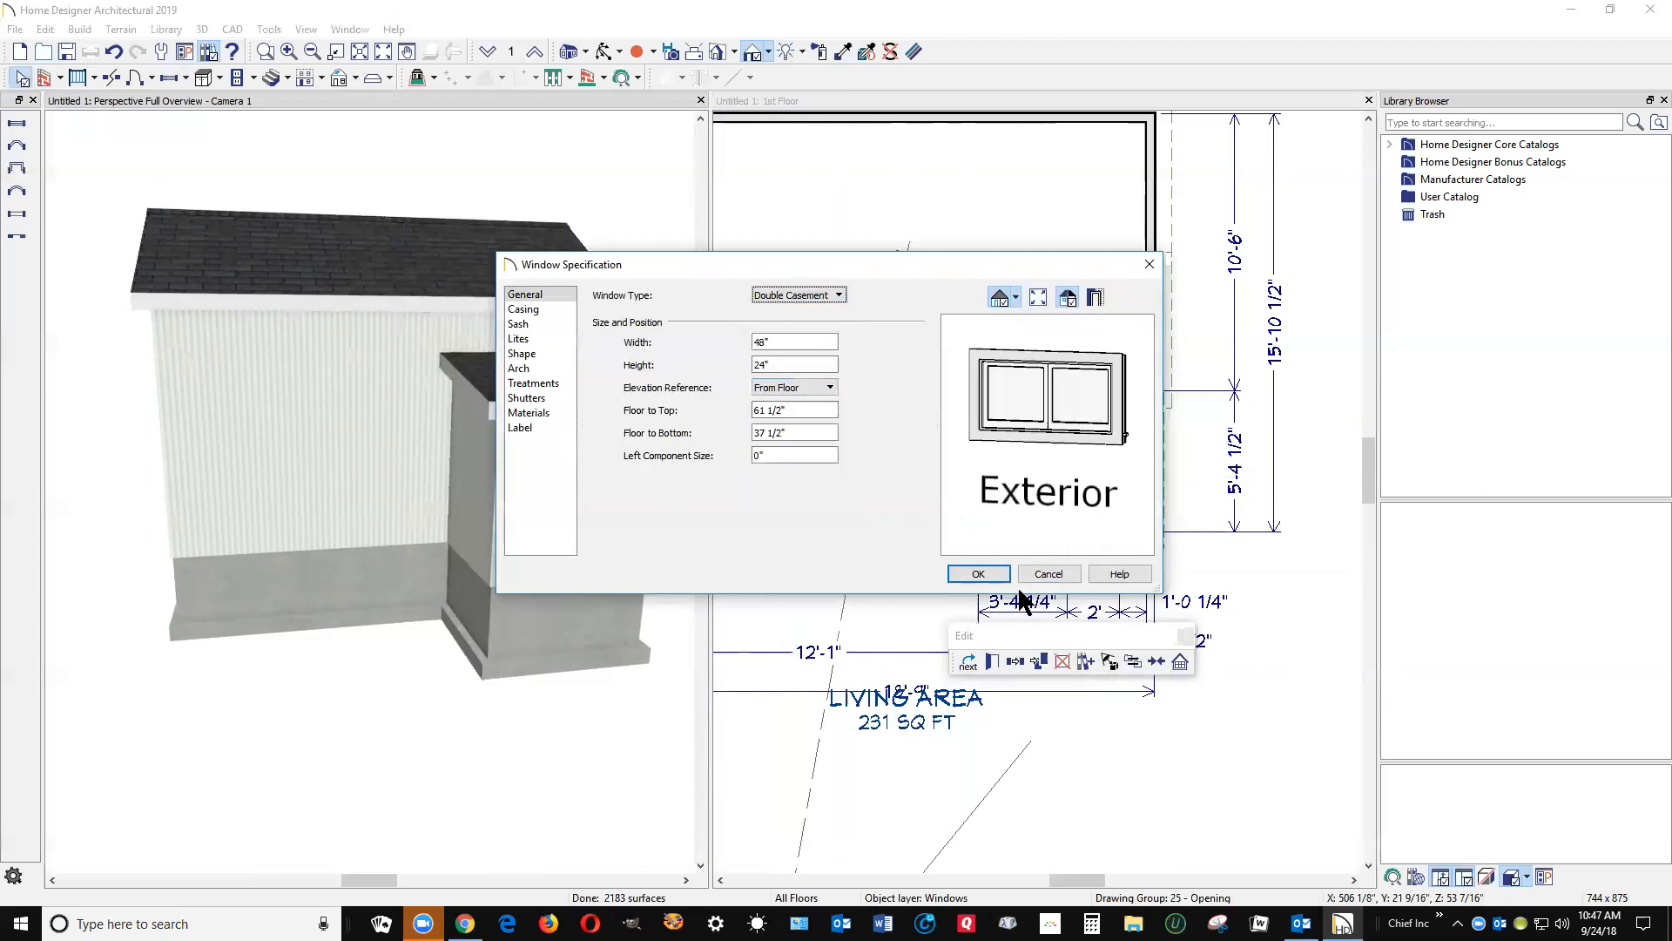
{"action": "left_click", "coordinate": [978, 573]}
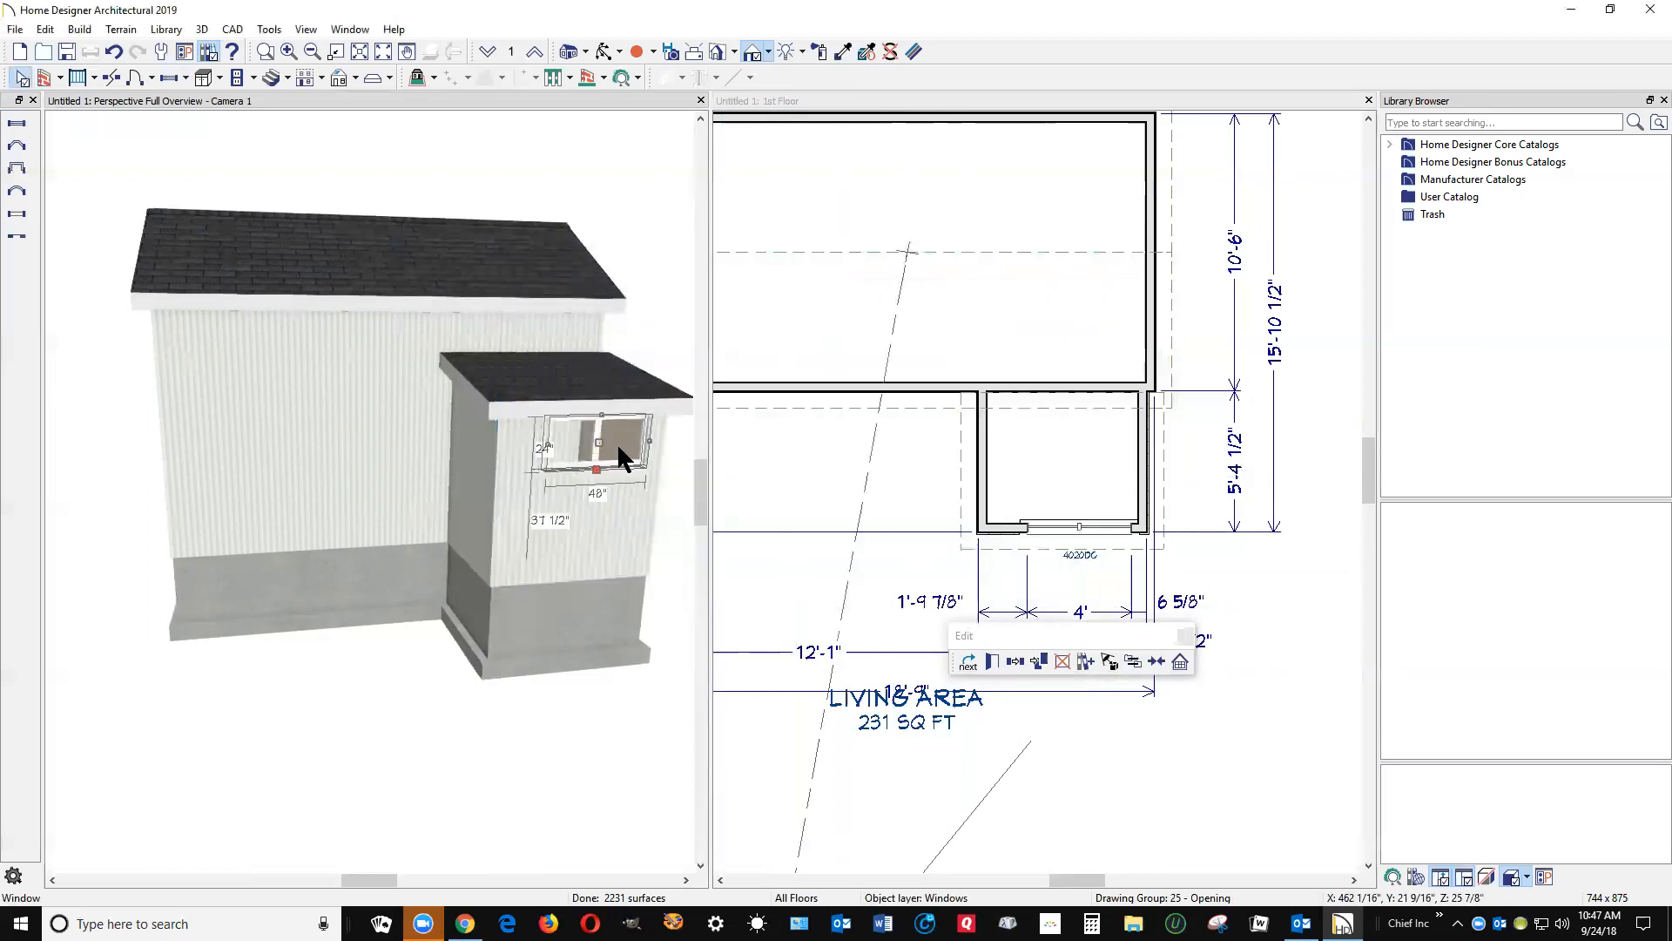
- Center the double casement window on the bump-out's front wall in the floor plan
{"action": "left_click", "coordinate": [1032, 559]}
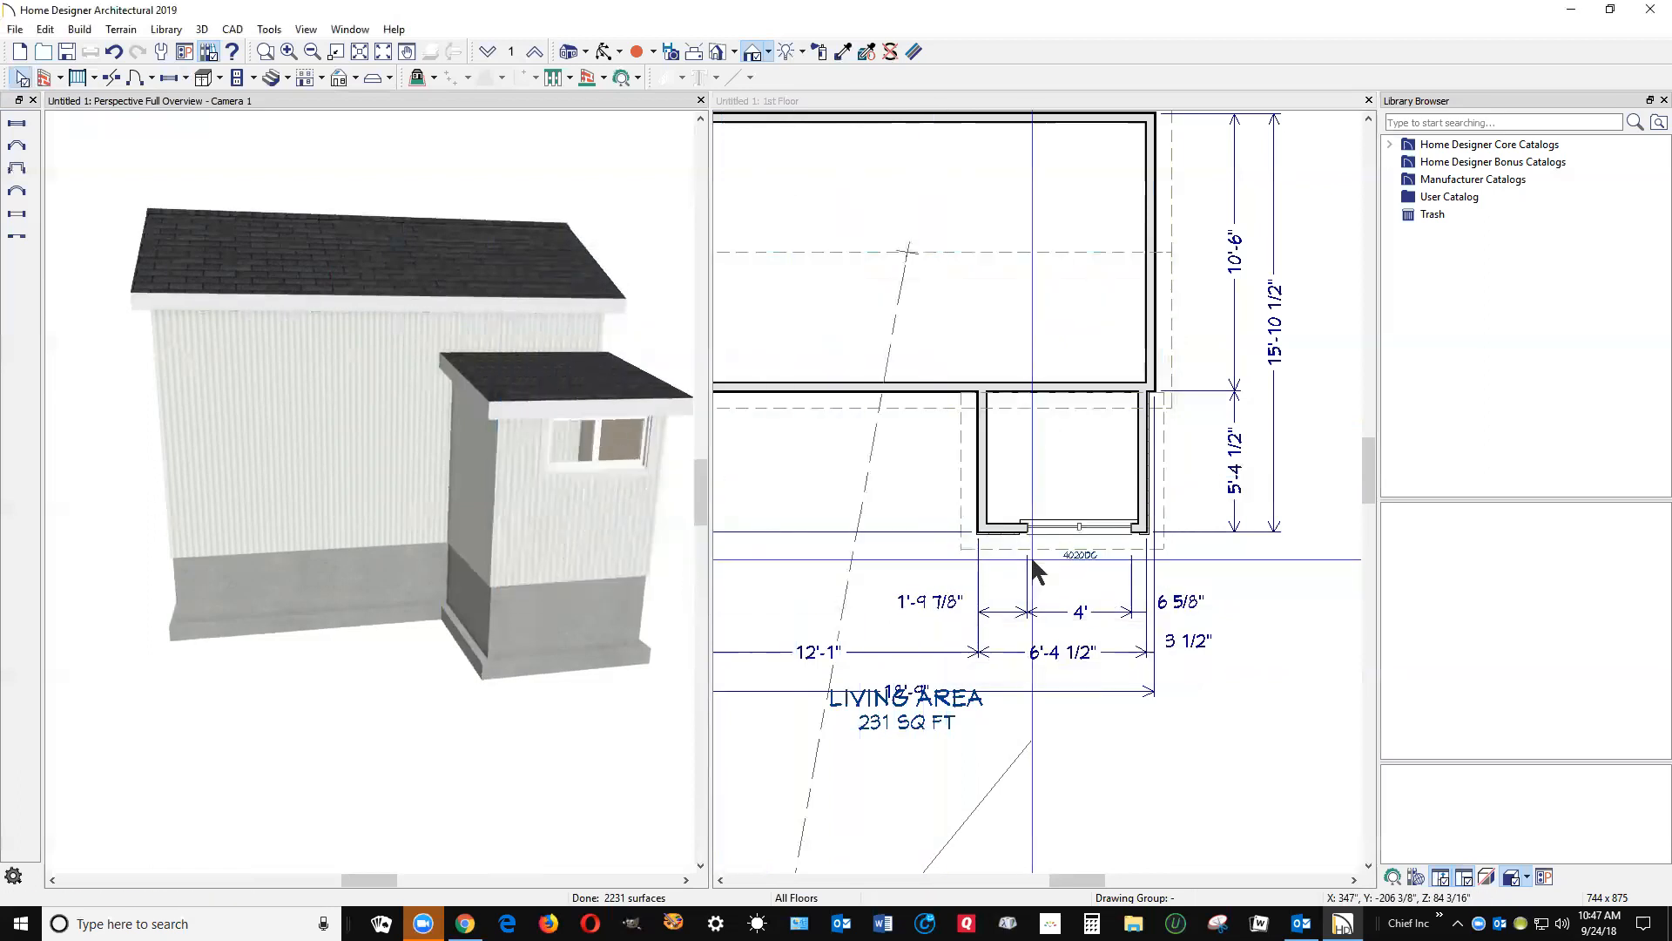
{"action": "left_click", "coordinate": [1071, 527]}
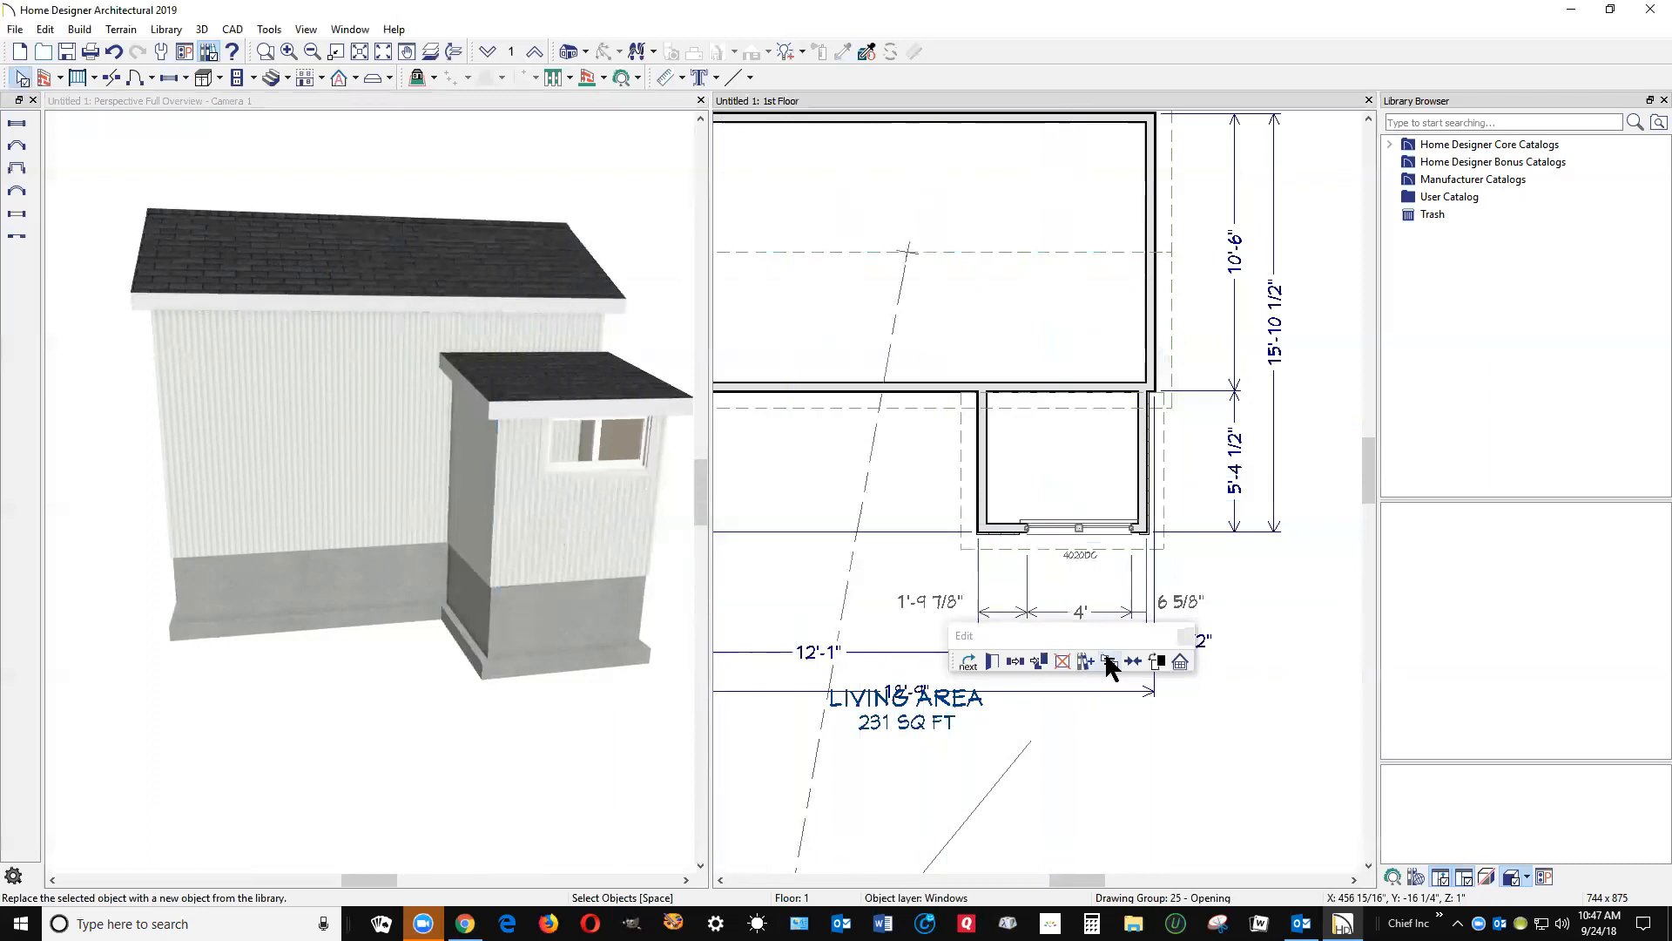
{"action": "left_click", "coordinate": [1132, 661]}
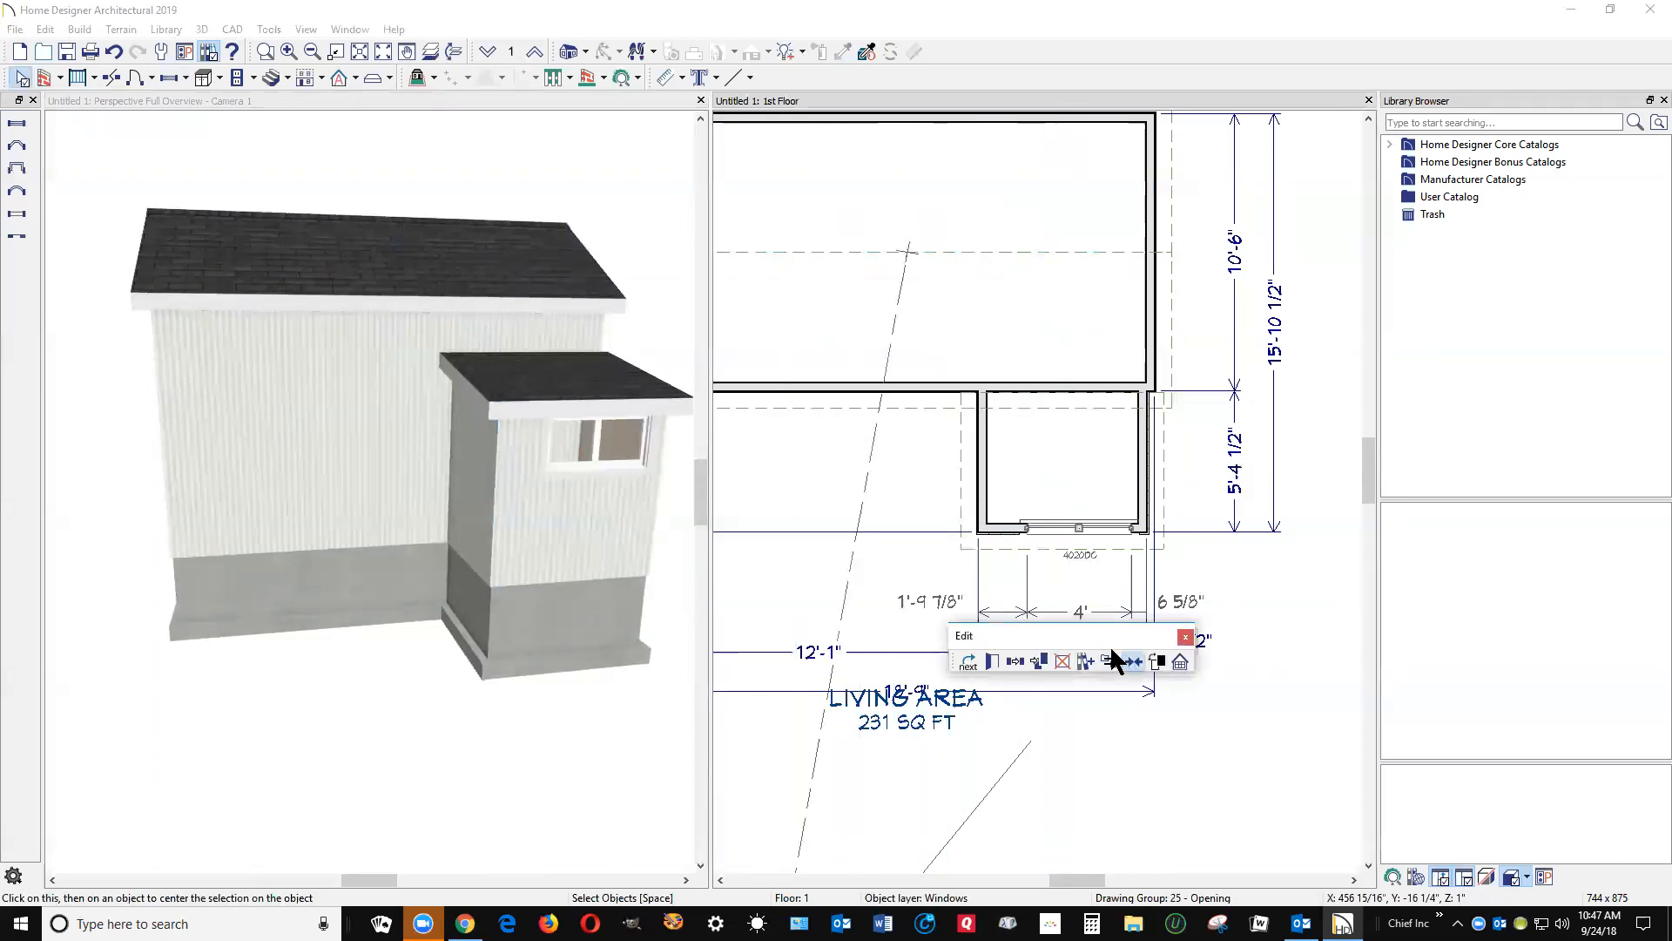
{"action": "left_click", "coordinate": [1057, 537]}
{"action": "left_click", "coordinate": [743, 437]}
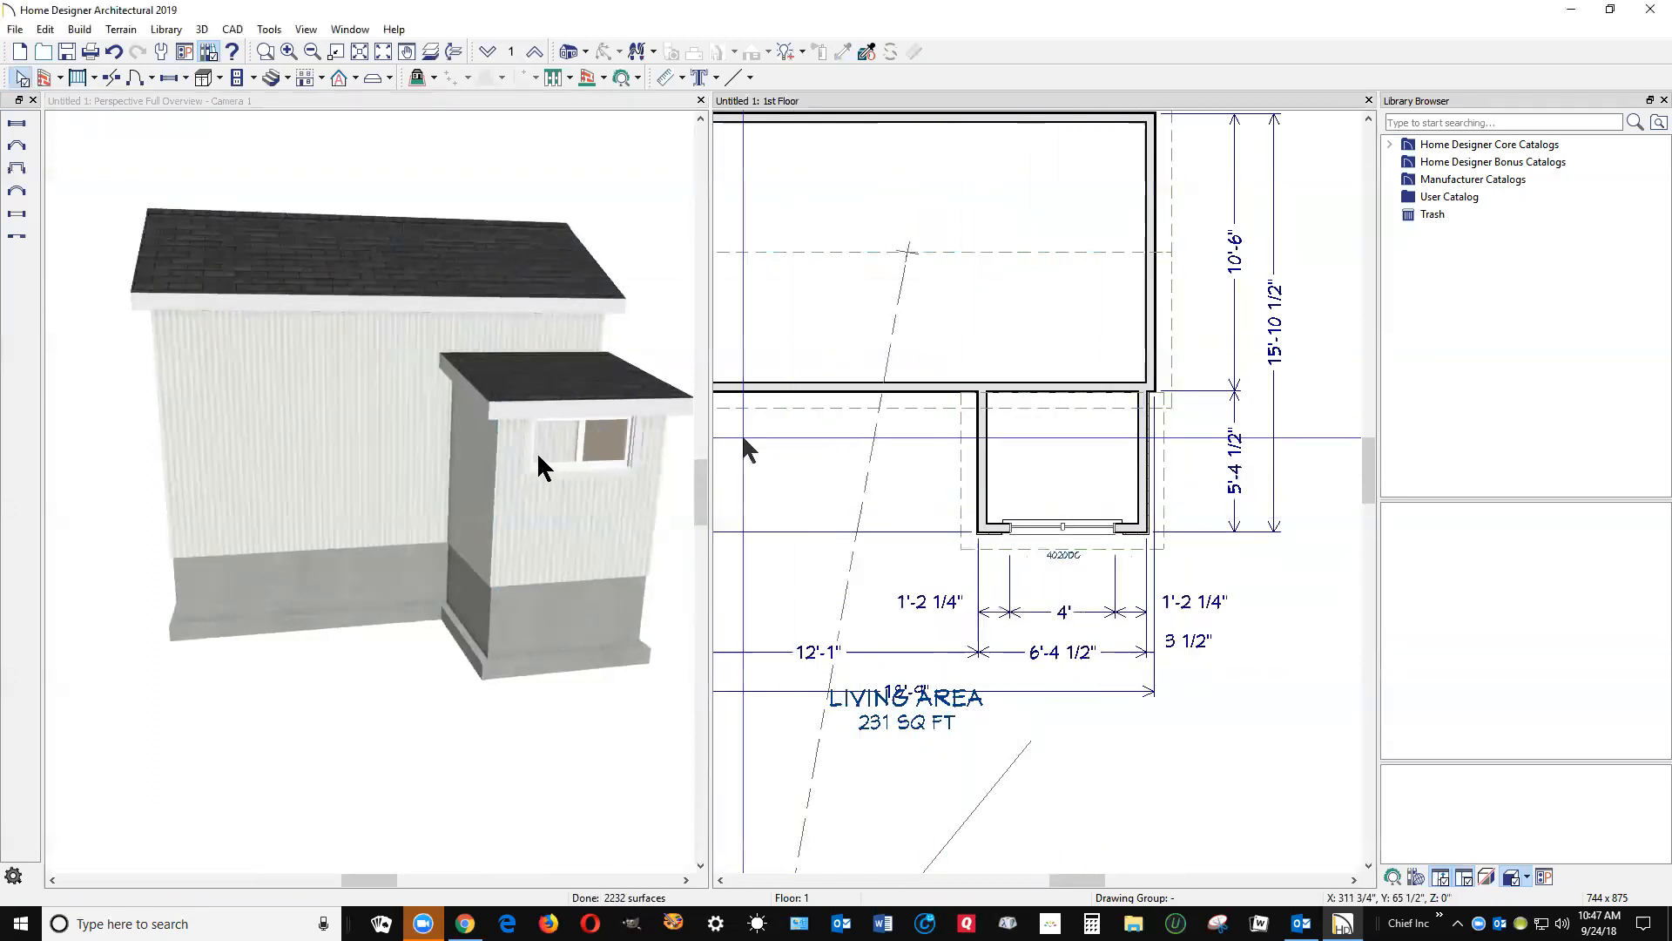
- Copy the double casement window and place the duplicate directly below it, about 13 1/2" above the floor
{"action": "right_click", "coordinate": [576, 439]}
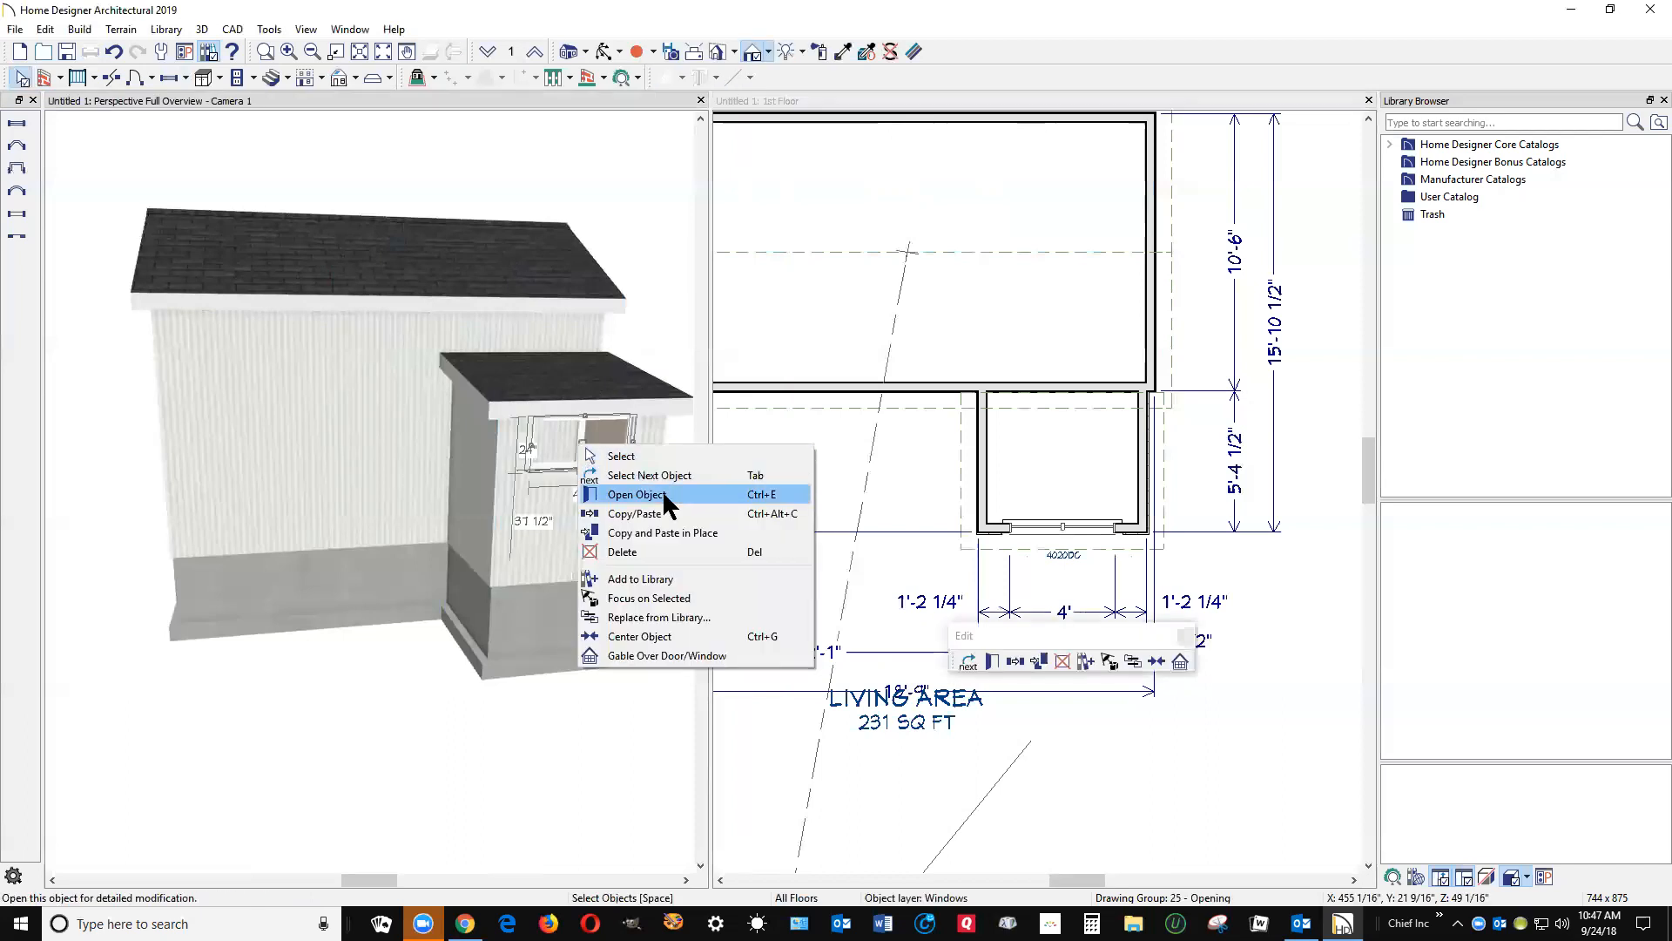
{"action": "left_click", "coordinate": [641, 513]}
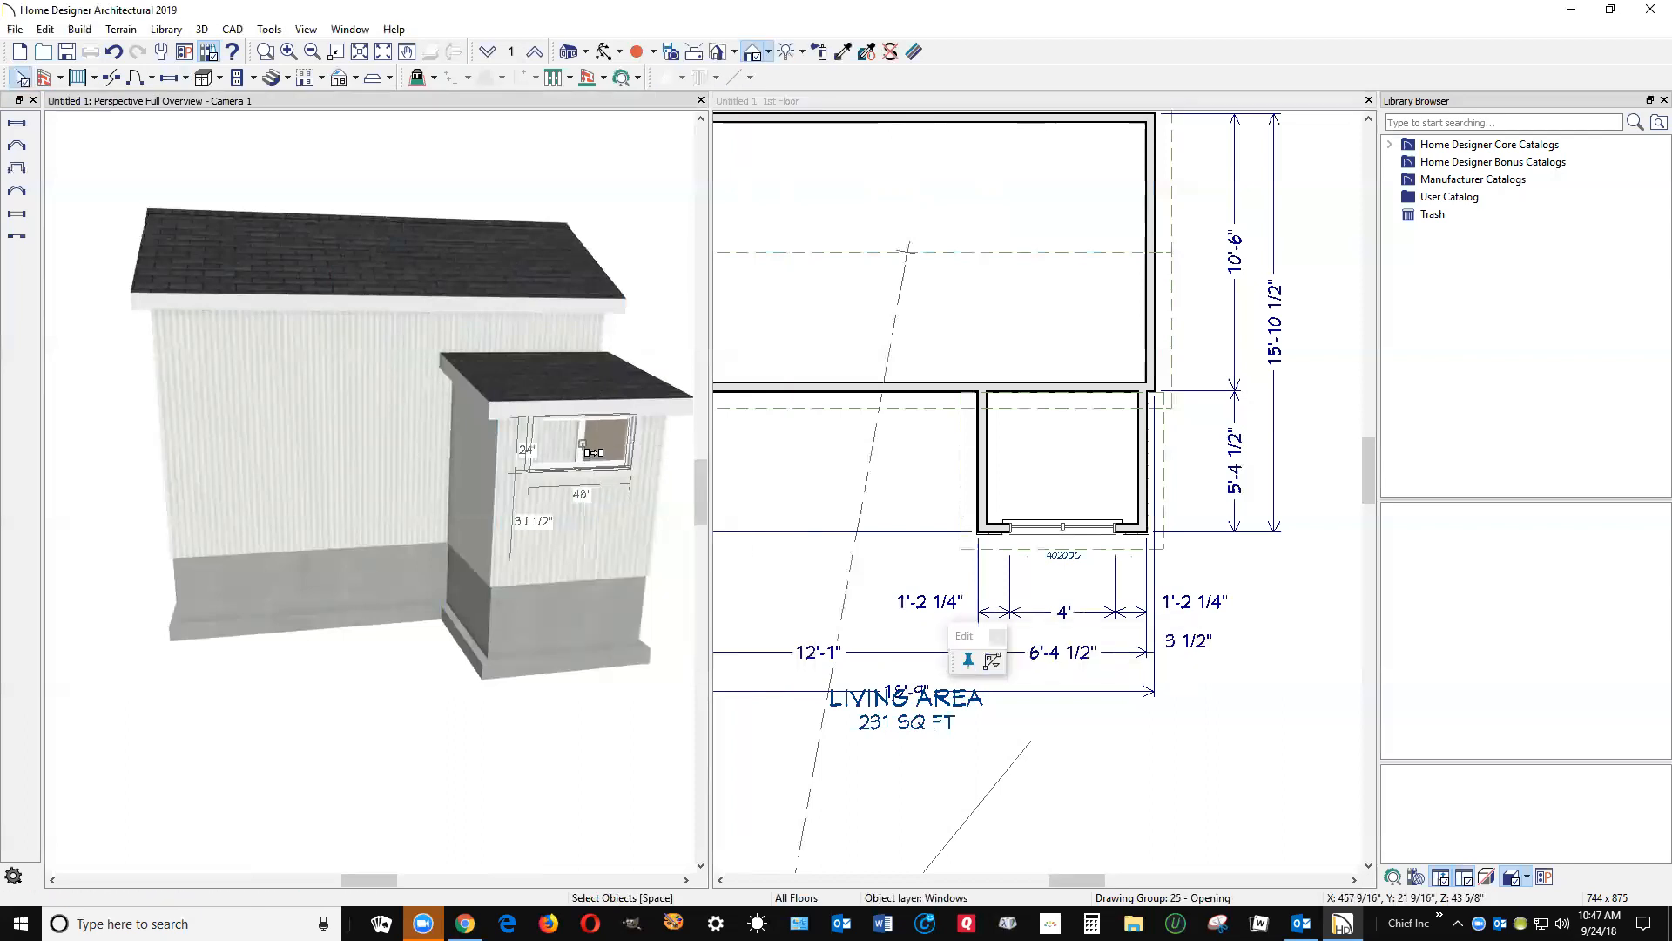
{"action": "left_click_drag", "start_coordinate": [572, 475], "coordinate": [571, 497]}
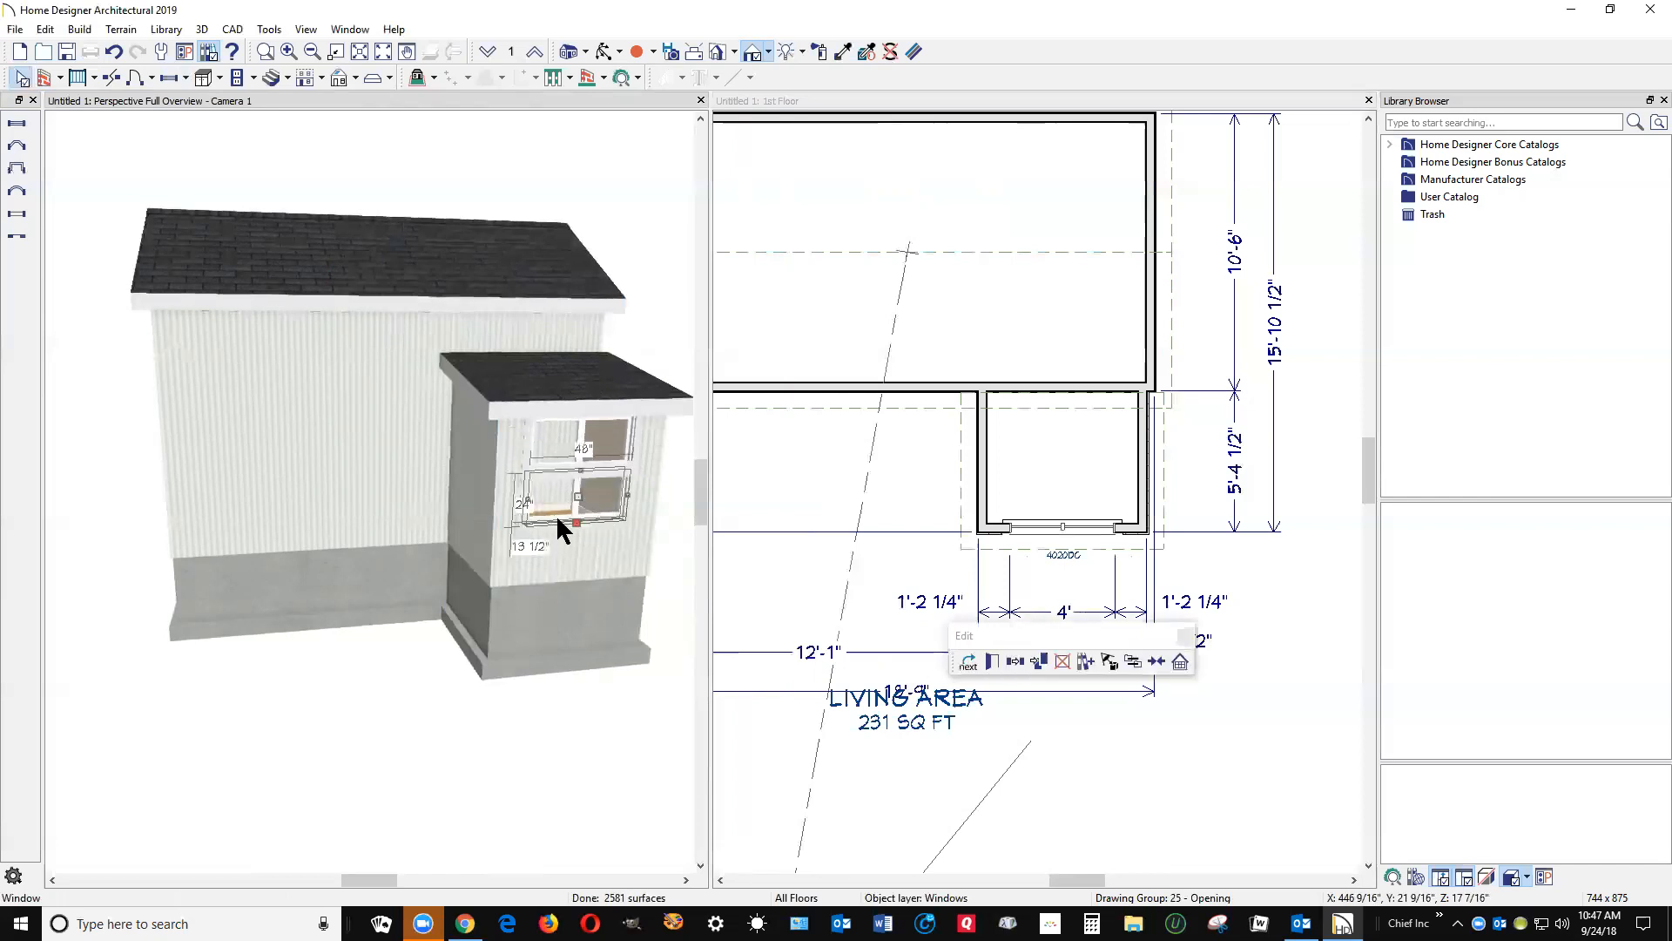
{"action": "key", "text": "Escape"}
- Move the lower double casement window slightly up toward the upper one on the bump-out's front wall
{"action": "left_click", "coordinate": [570, 499]}
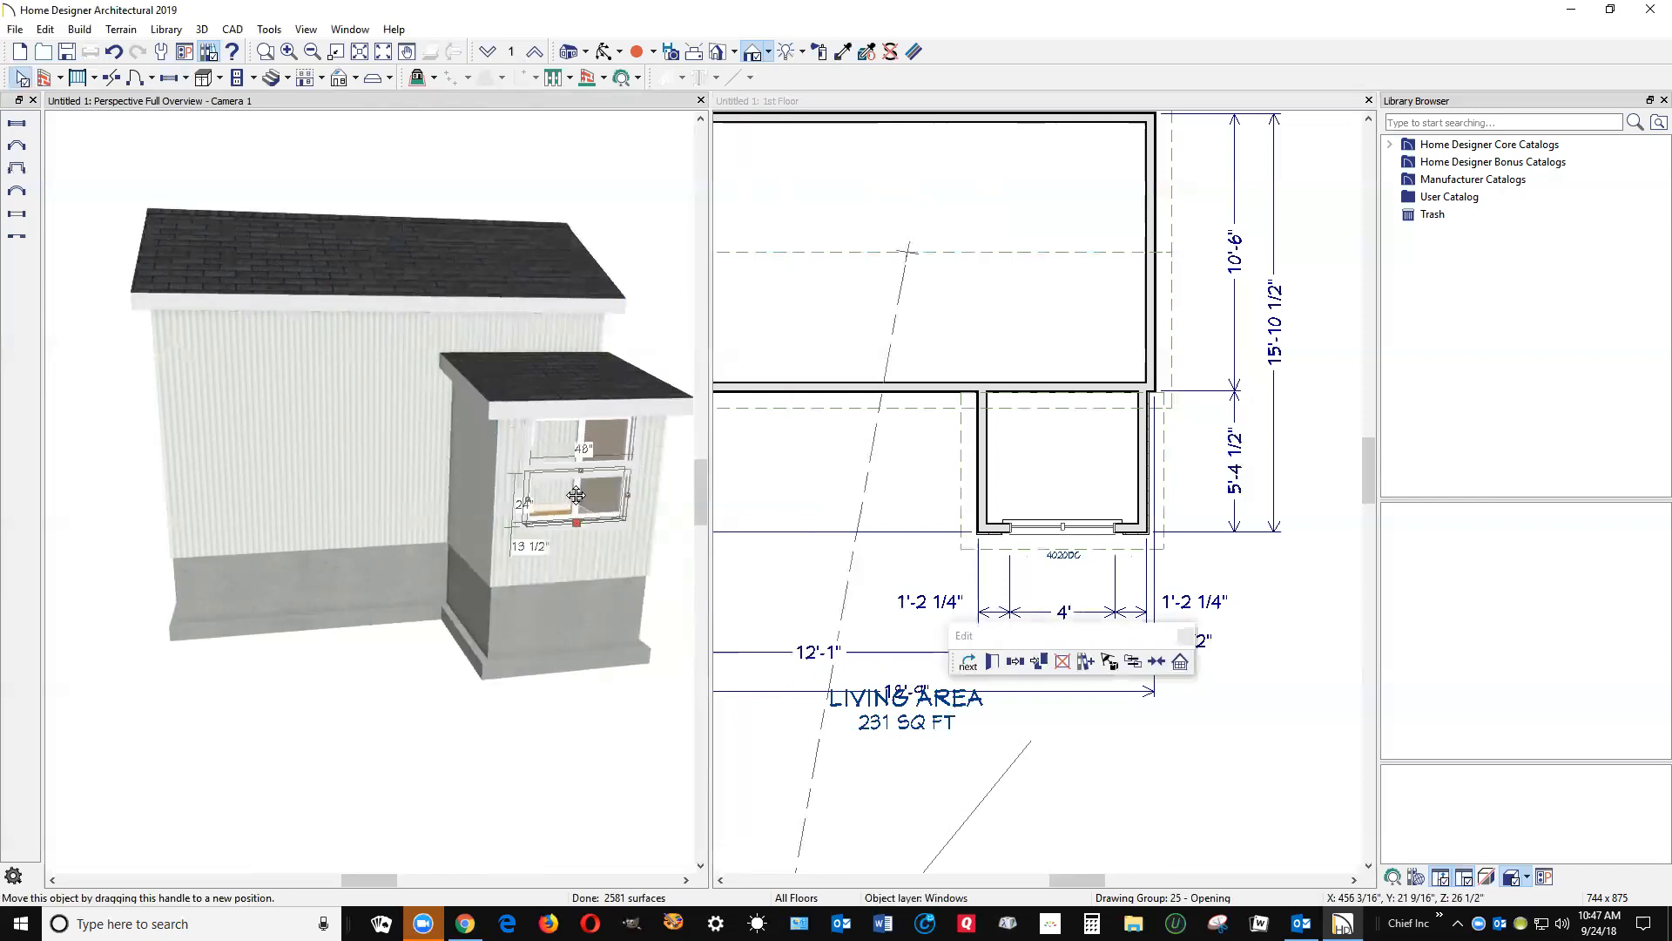
{"action": "left_click_drag", "start_coordinate": [574, 491], "coordinate": [566, 472]}
{"action": "key", "text": "Escape"}
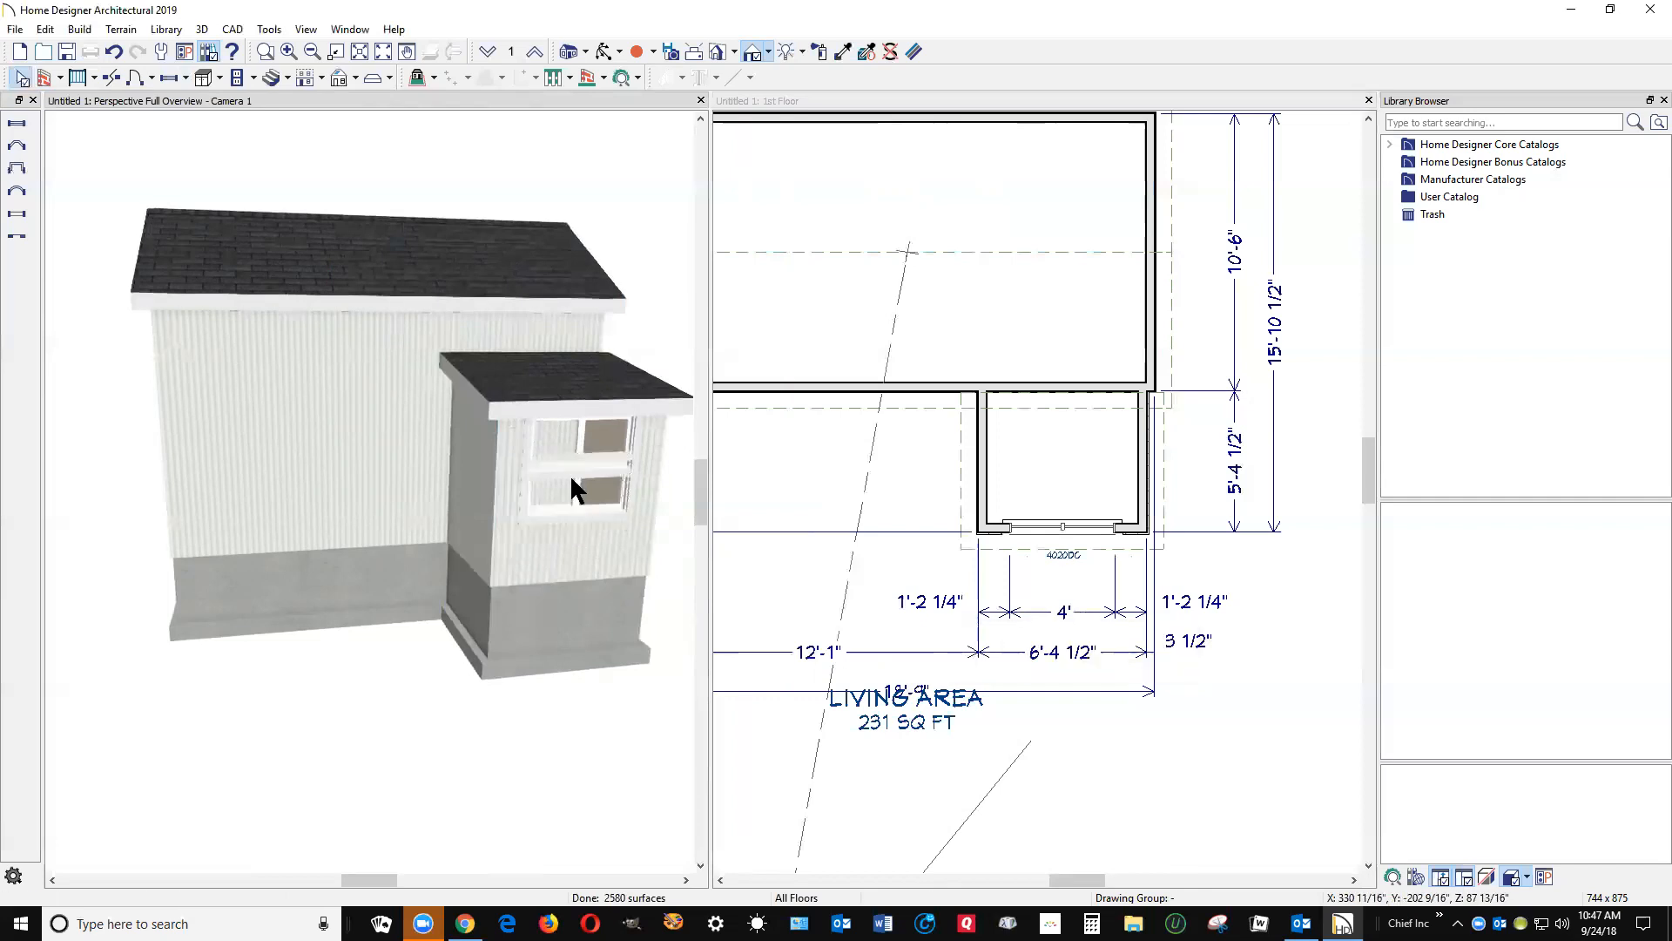
- Move the bump-out's lower double casement window slightly down to 13 1/2" above the floor, directly against the upper window
{"action": "scroll", "coordinate": [580, 472], "scroll_direction": "up", "scroll_amount": 5}
{"action": "scroll", "coordinate": [577, 471], "scroll_direction": "down", "scroll_amount": 2}
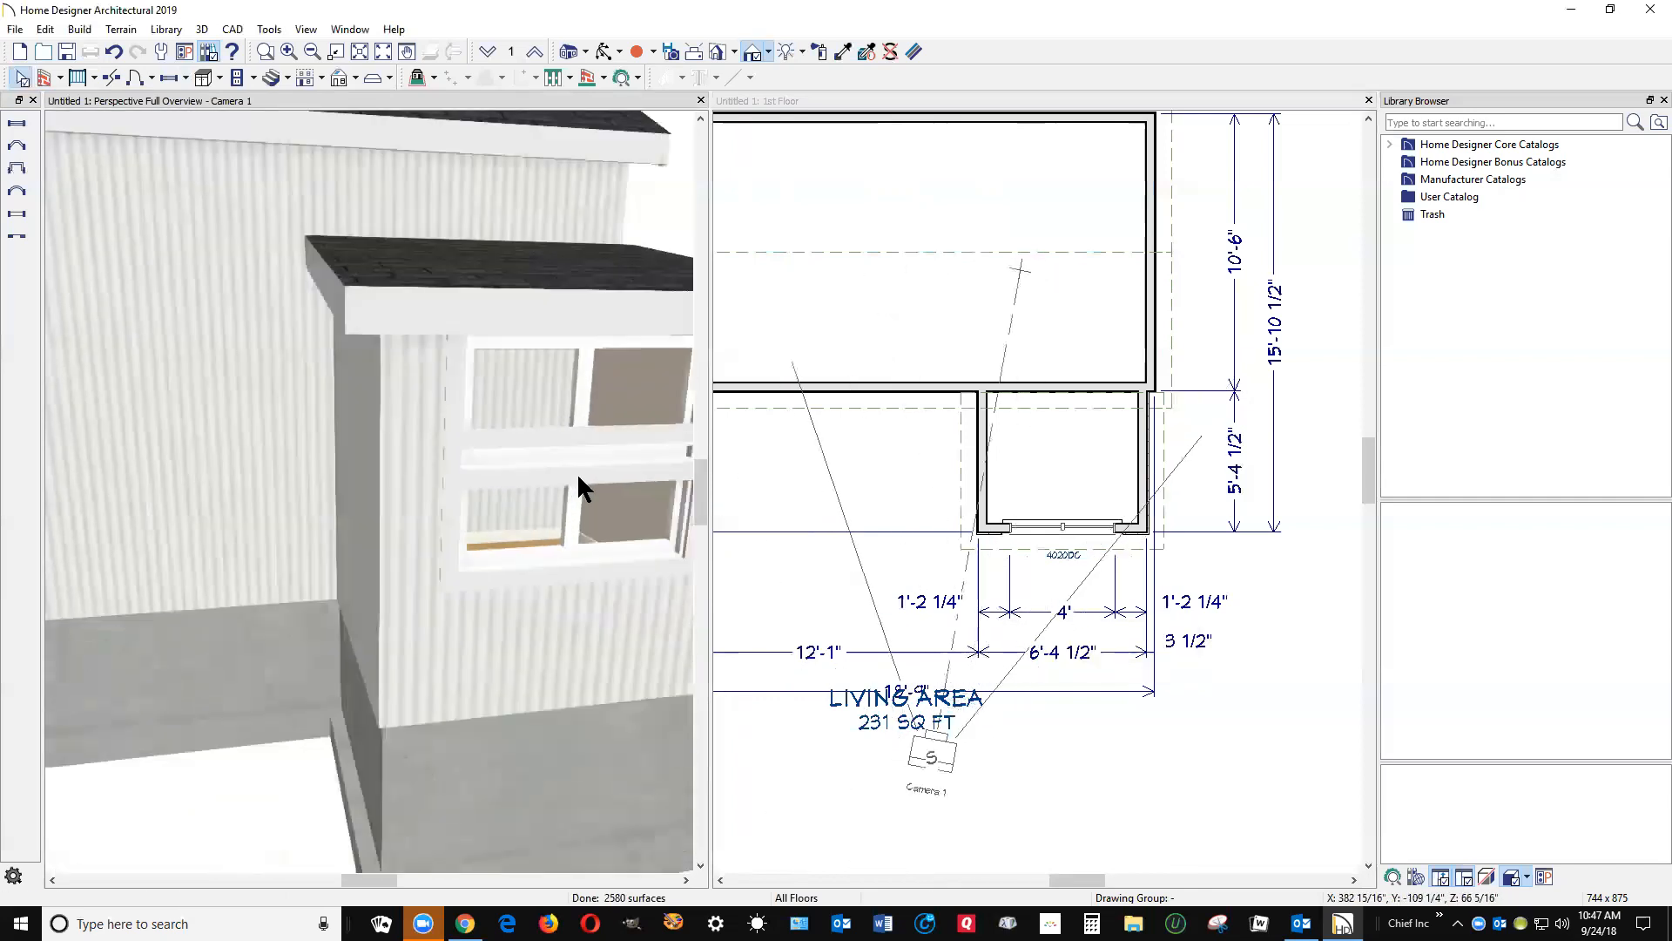
{"action": "left_click", "coordinate": [574, 511]}
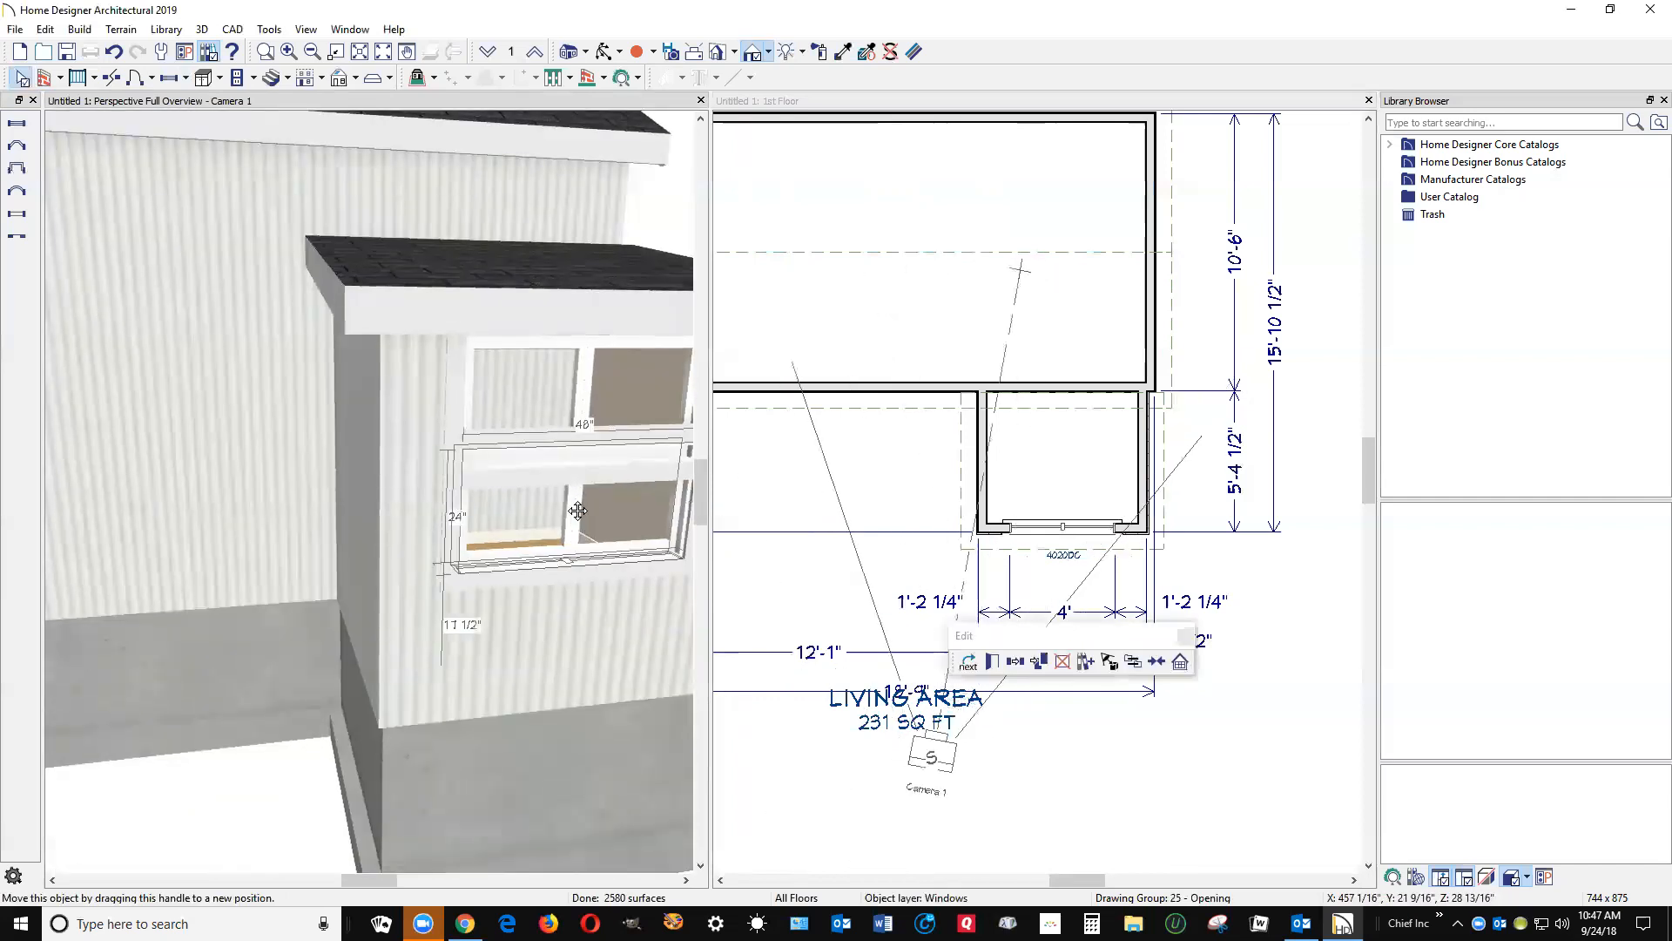
{"action": "left_click_drag", "start_coordinate": [577, 510], "coordinate": [578, 524]}
{"action": "key", "text": "Escape"}
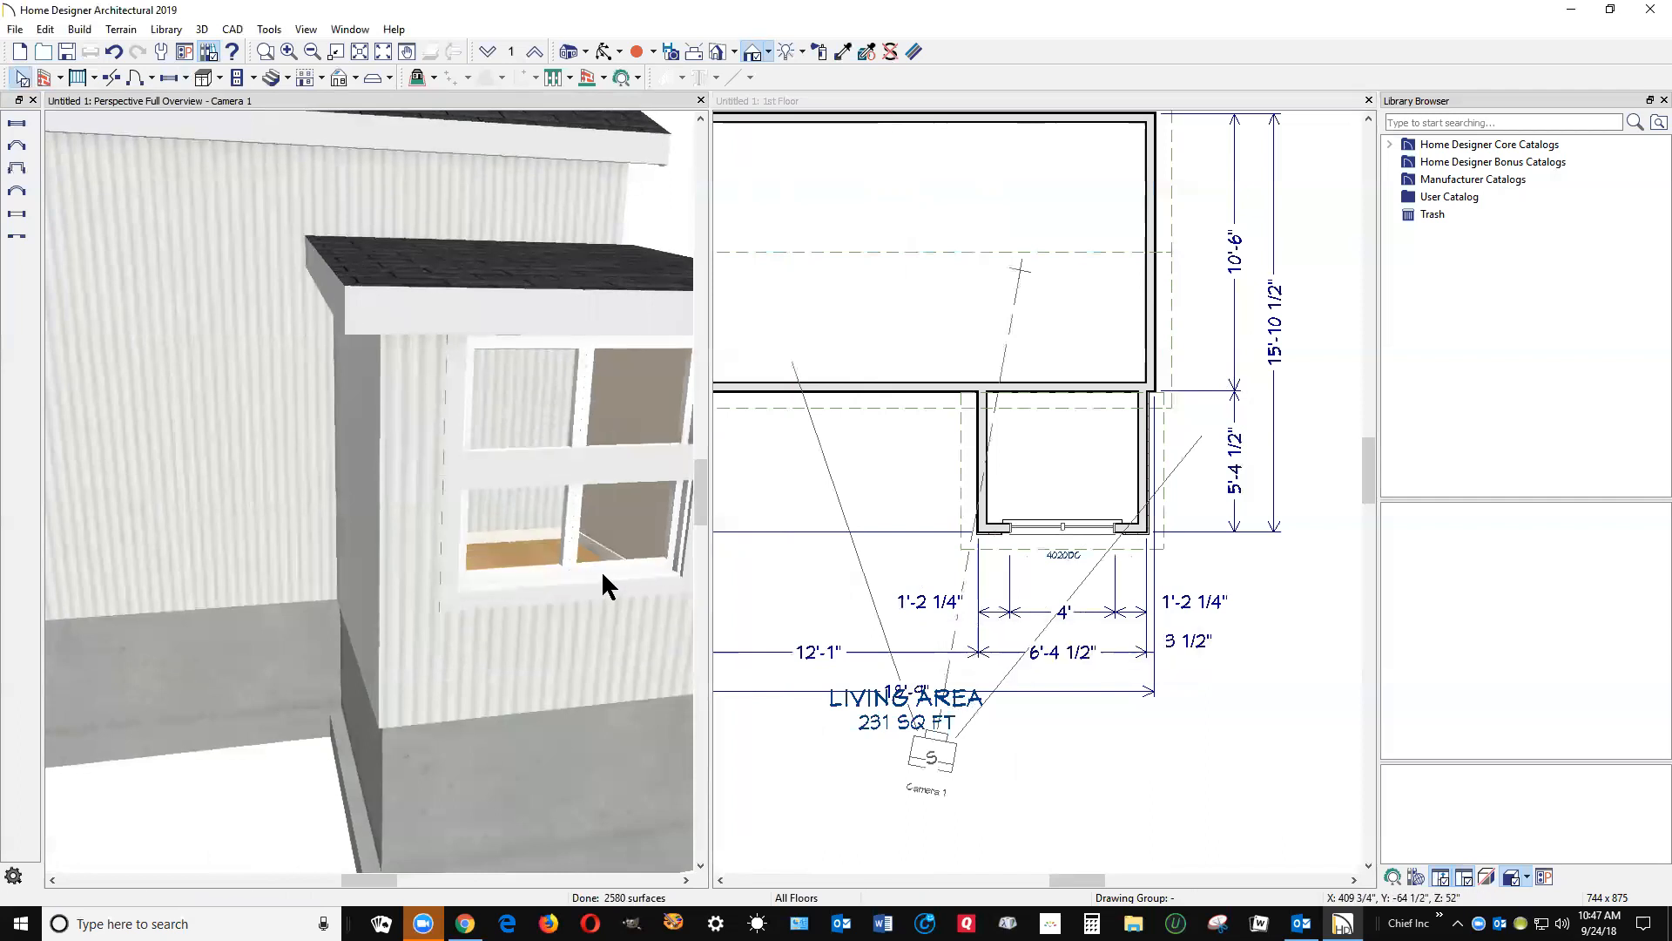
- Set the height of the bump-out's lower double casement window to 36"
{"action": "scroll", "coordinate": [423, 446], "scroll_direction": "down", "scroll_amount": 2}
{"action": "left_click", "coordinate": [514, 502]}
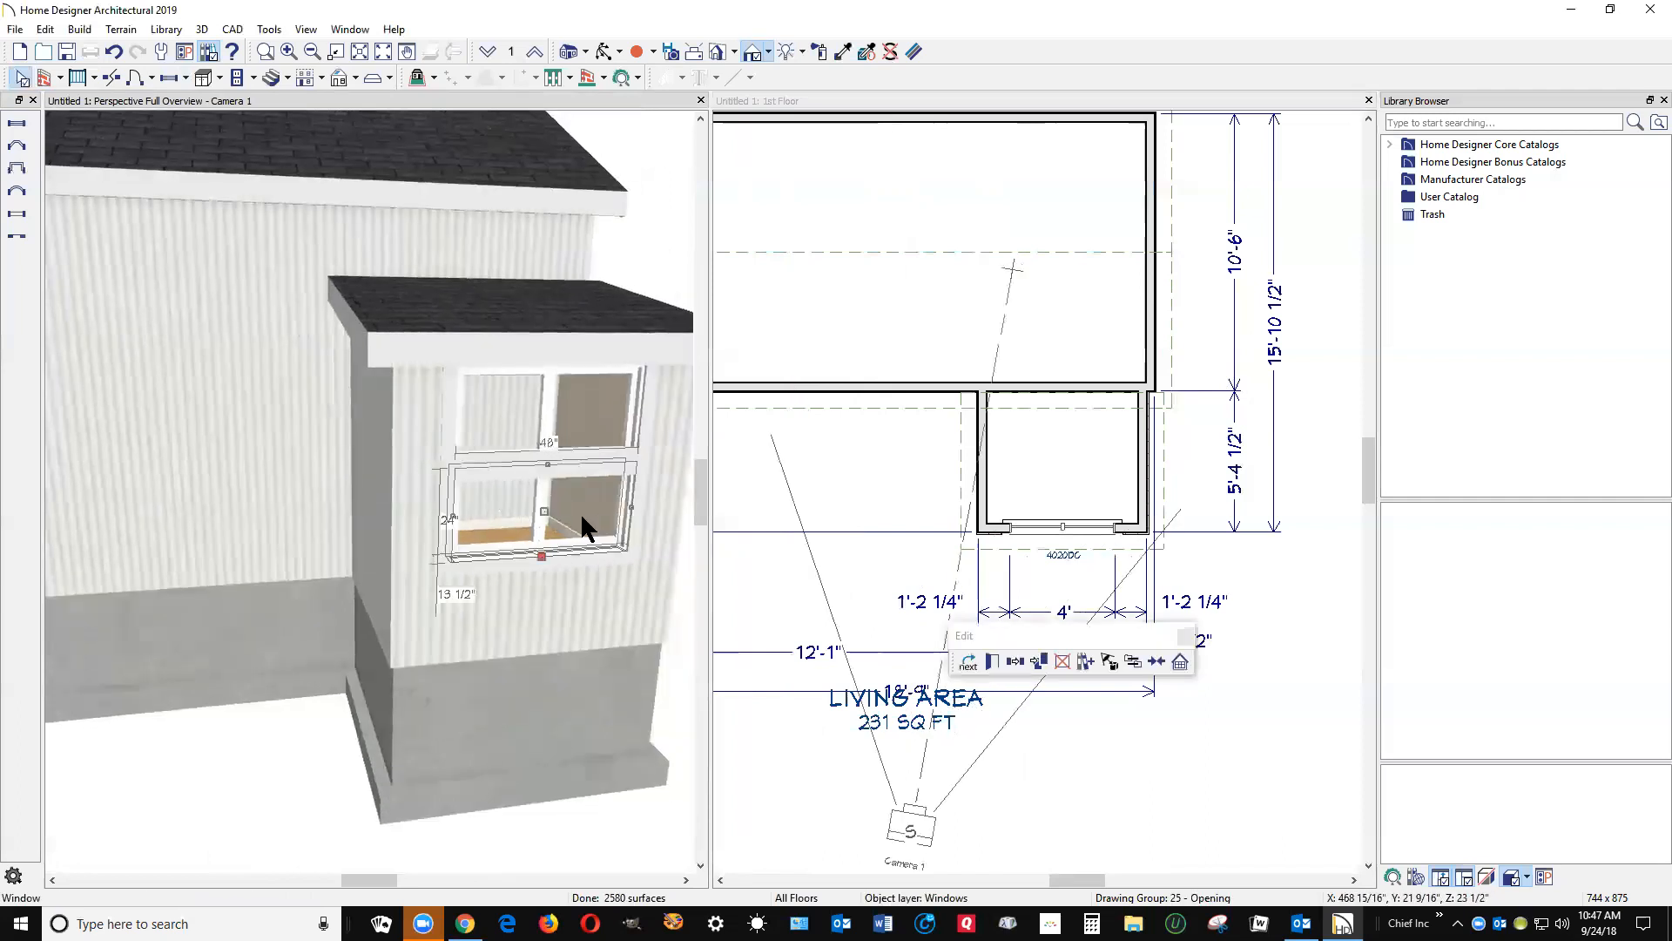
{"action": "left_click", "coordinate": [991, 662]}
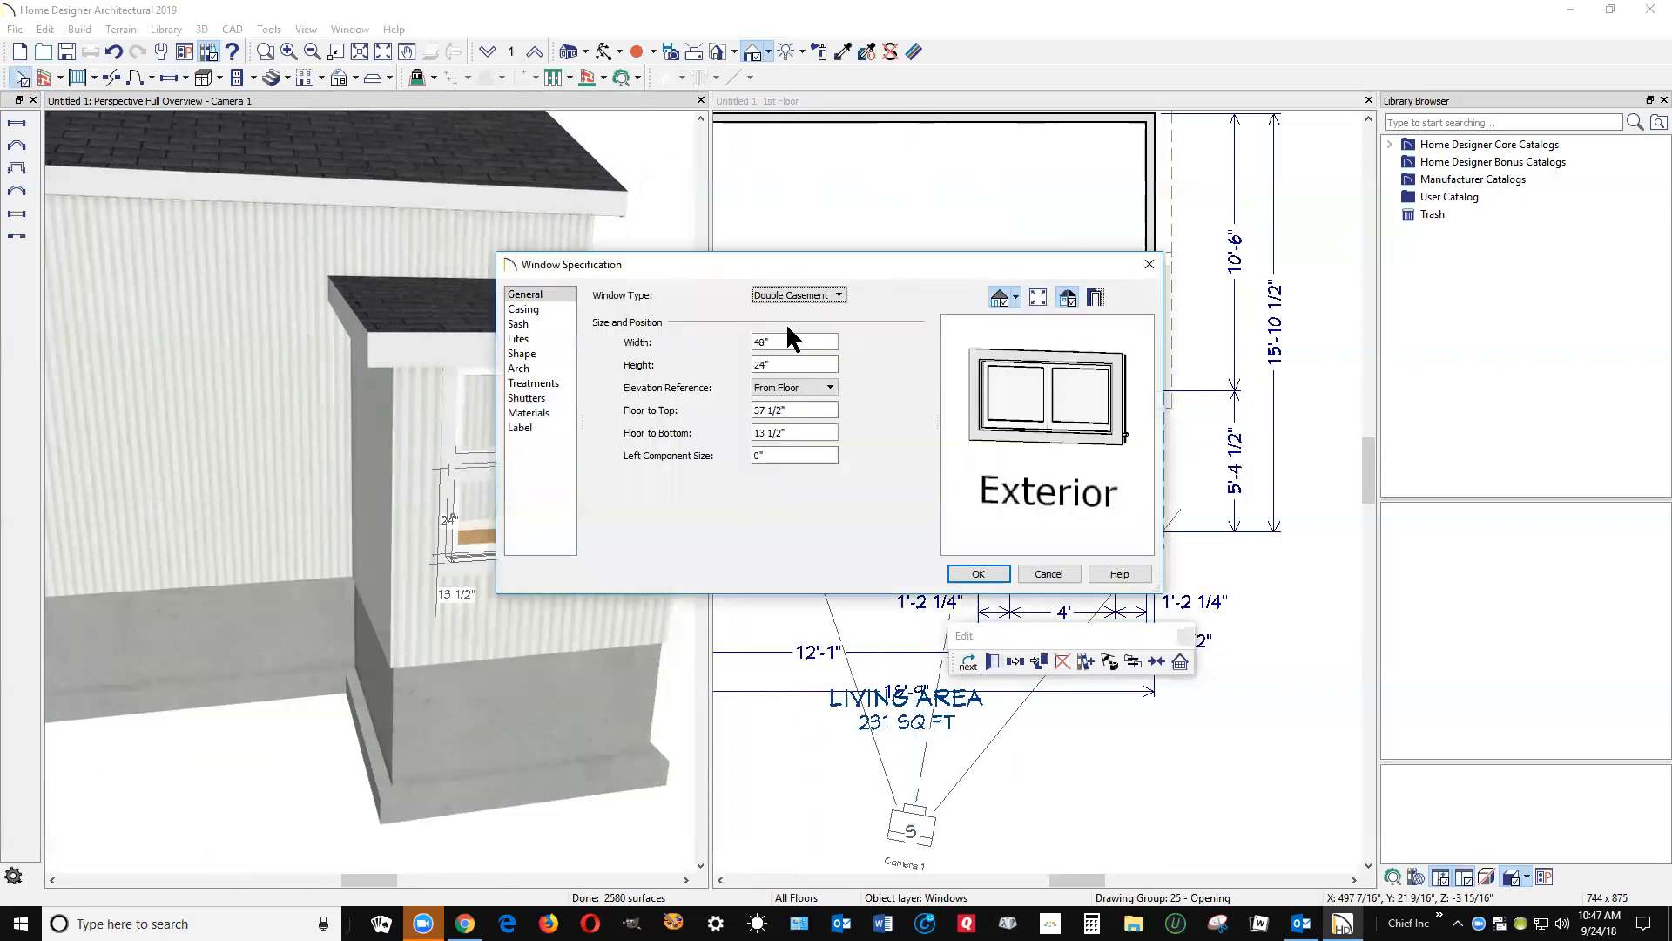
{"action": "left_click", "coordinate": [796, 366]}
{"action": "type", "text": "36"}
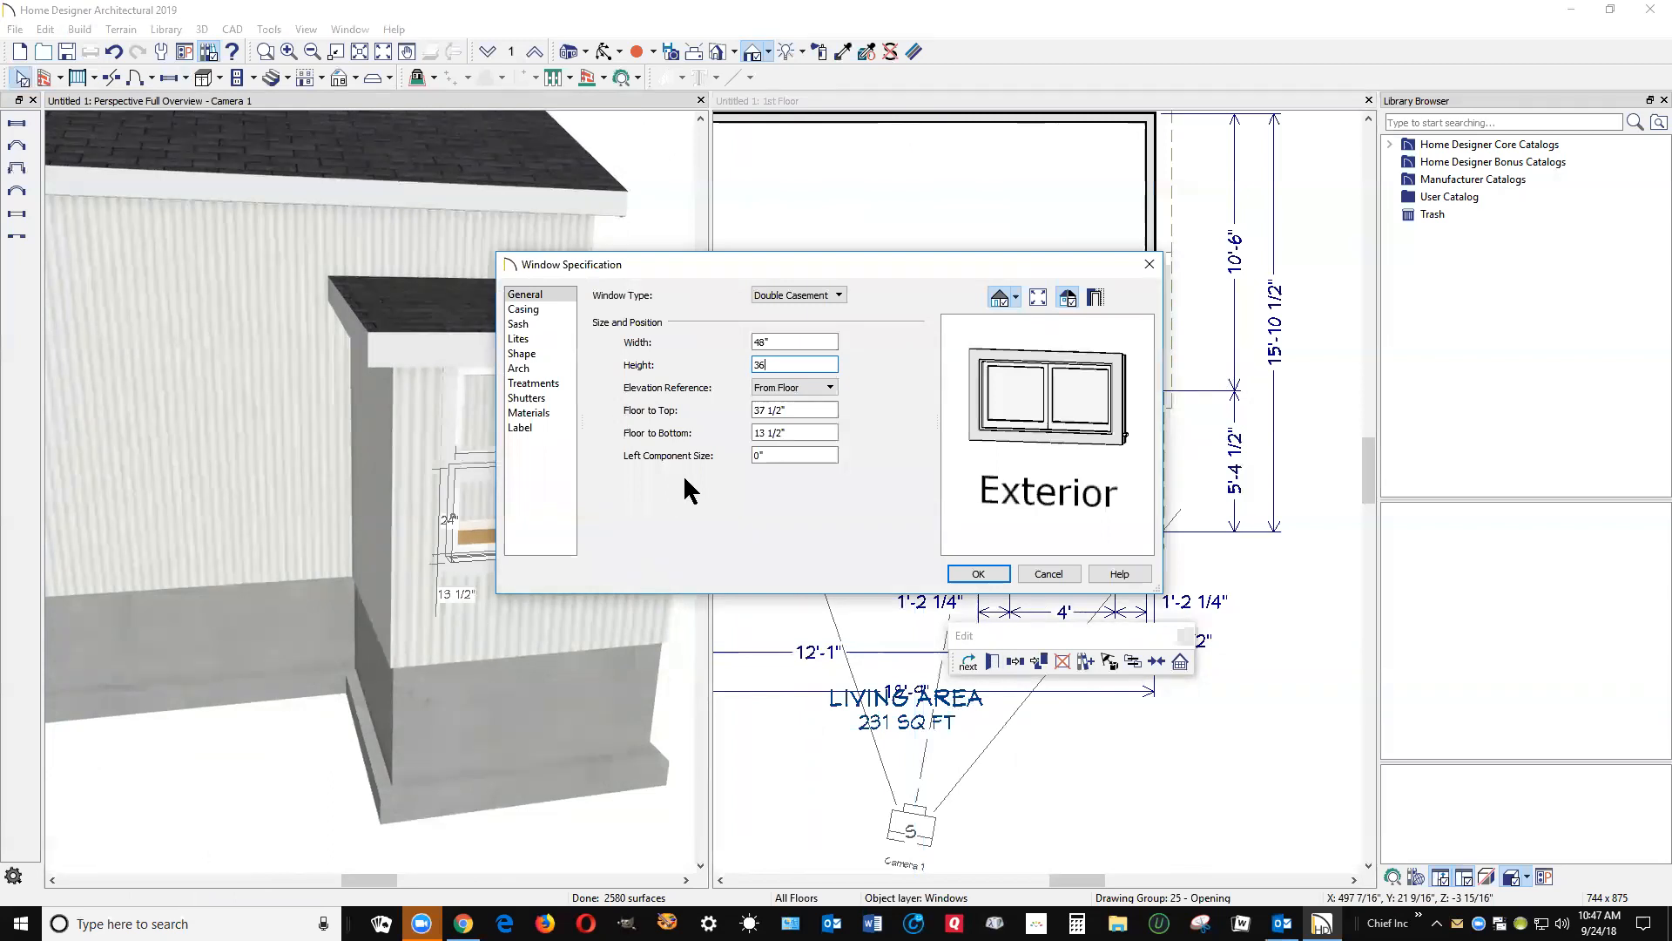
{"action": "left_click", "coordinate": [971, 573]}
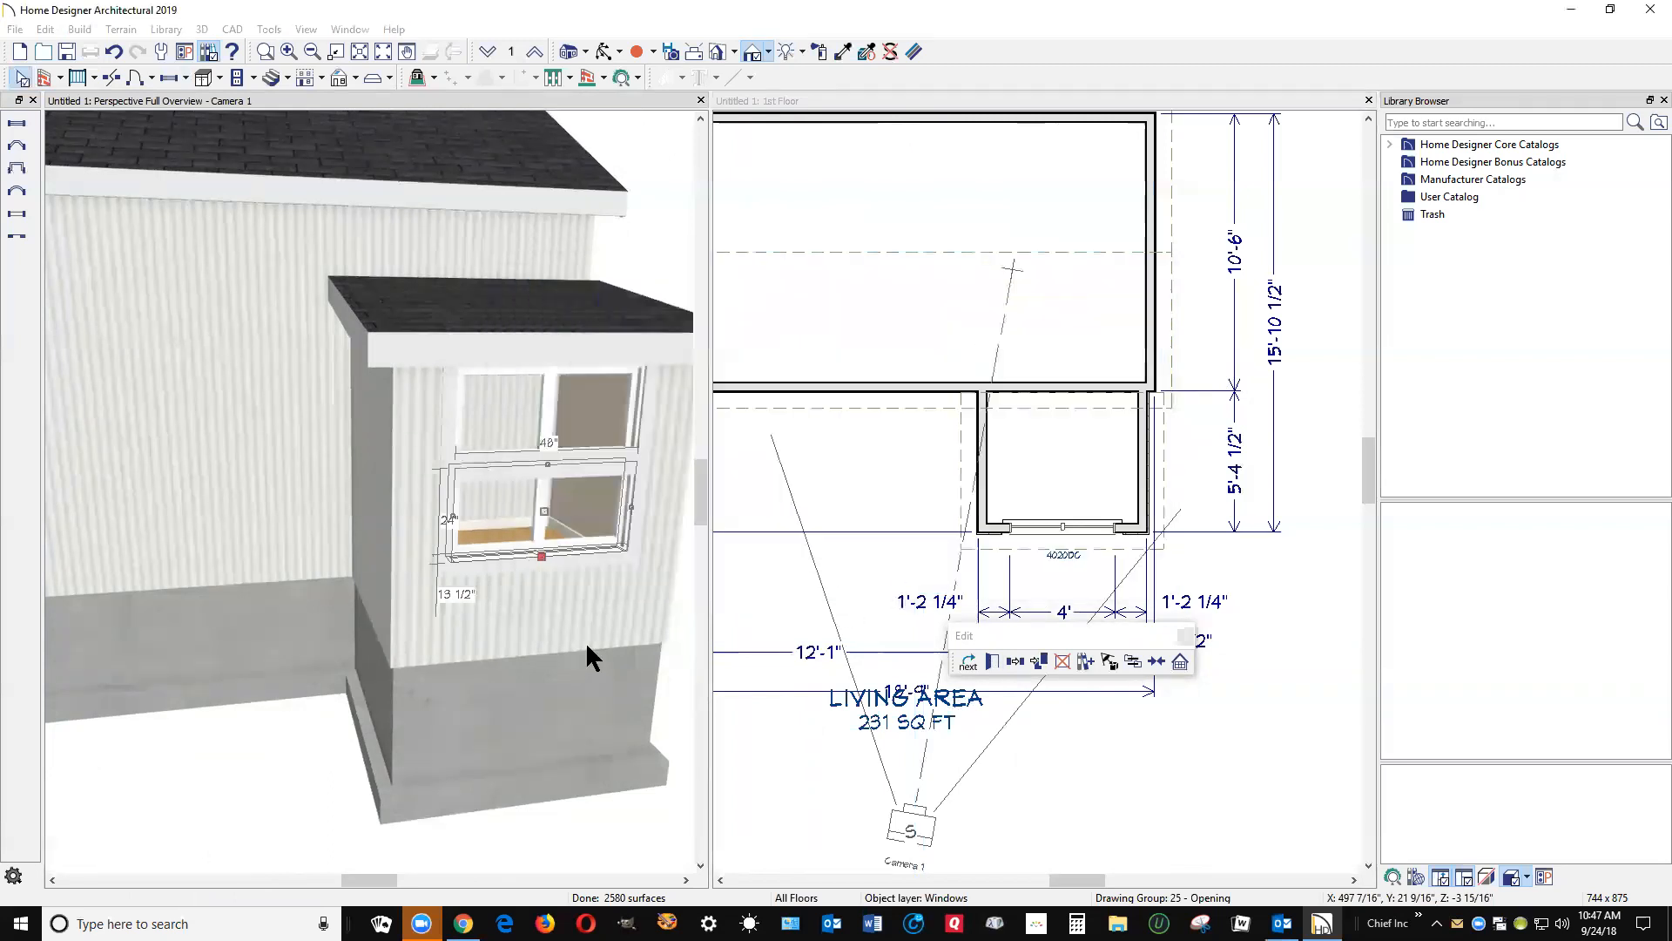
{"action": "key", "text": "Escape"}
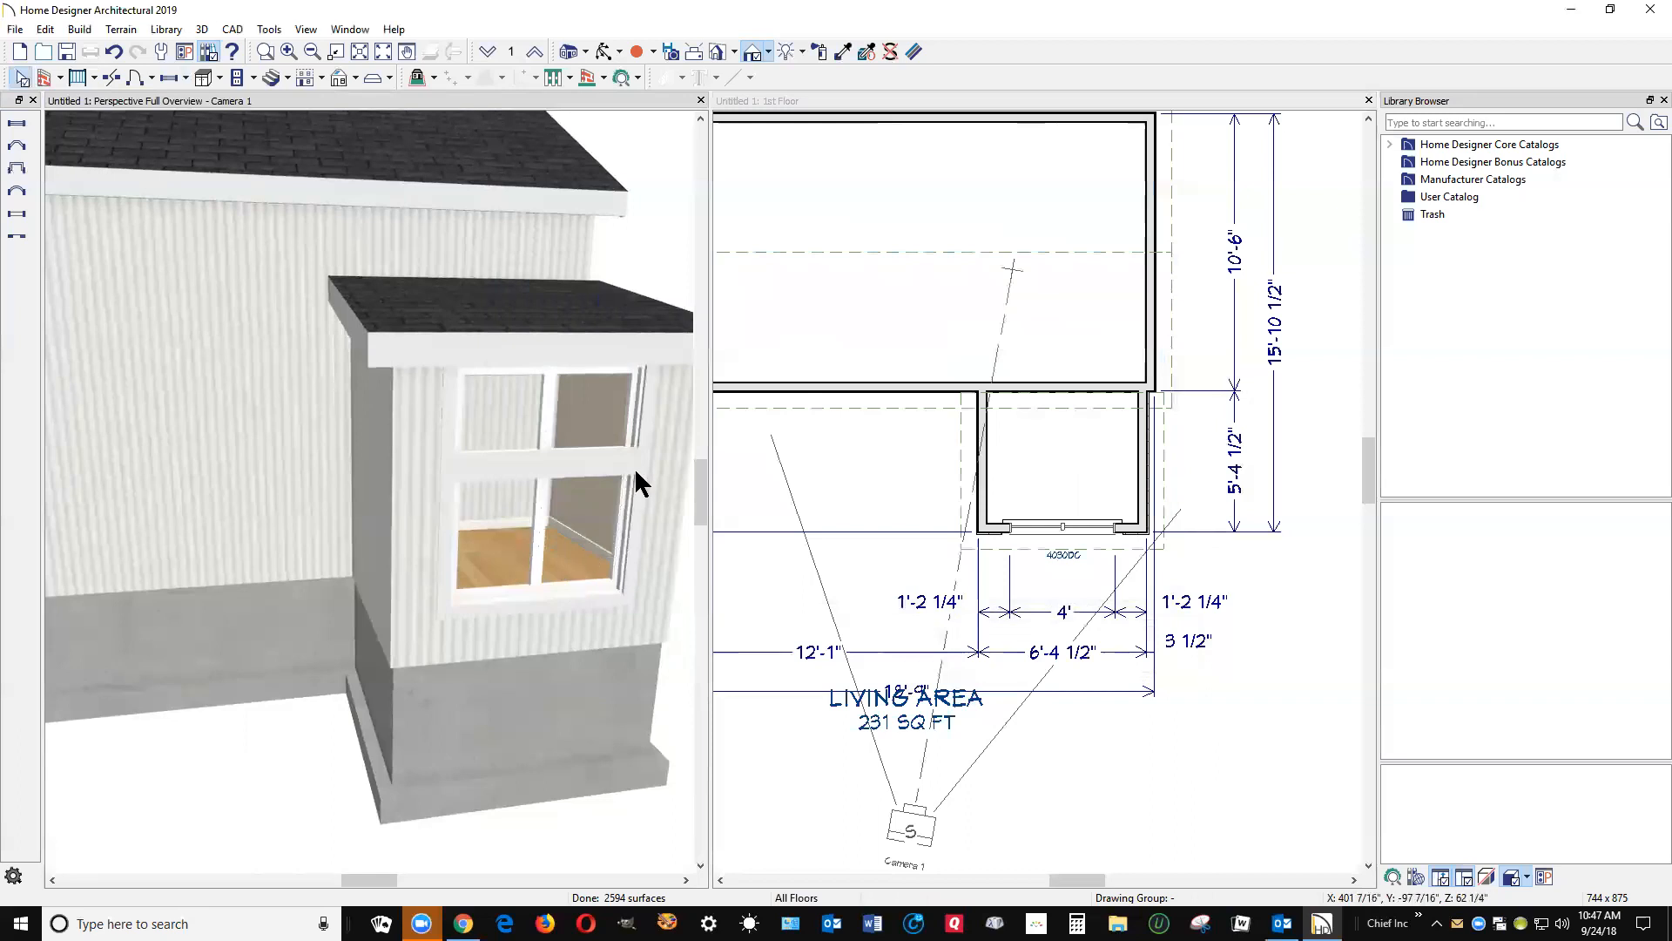
- Check the reference photo in the browser, and set the bump-out's upper window to 2 lites across and 2 lites vertical
{"action": "scroll", "coordinate": [635, 472], "scroll_direction": "down", "scroll_amount": 1}
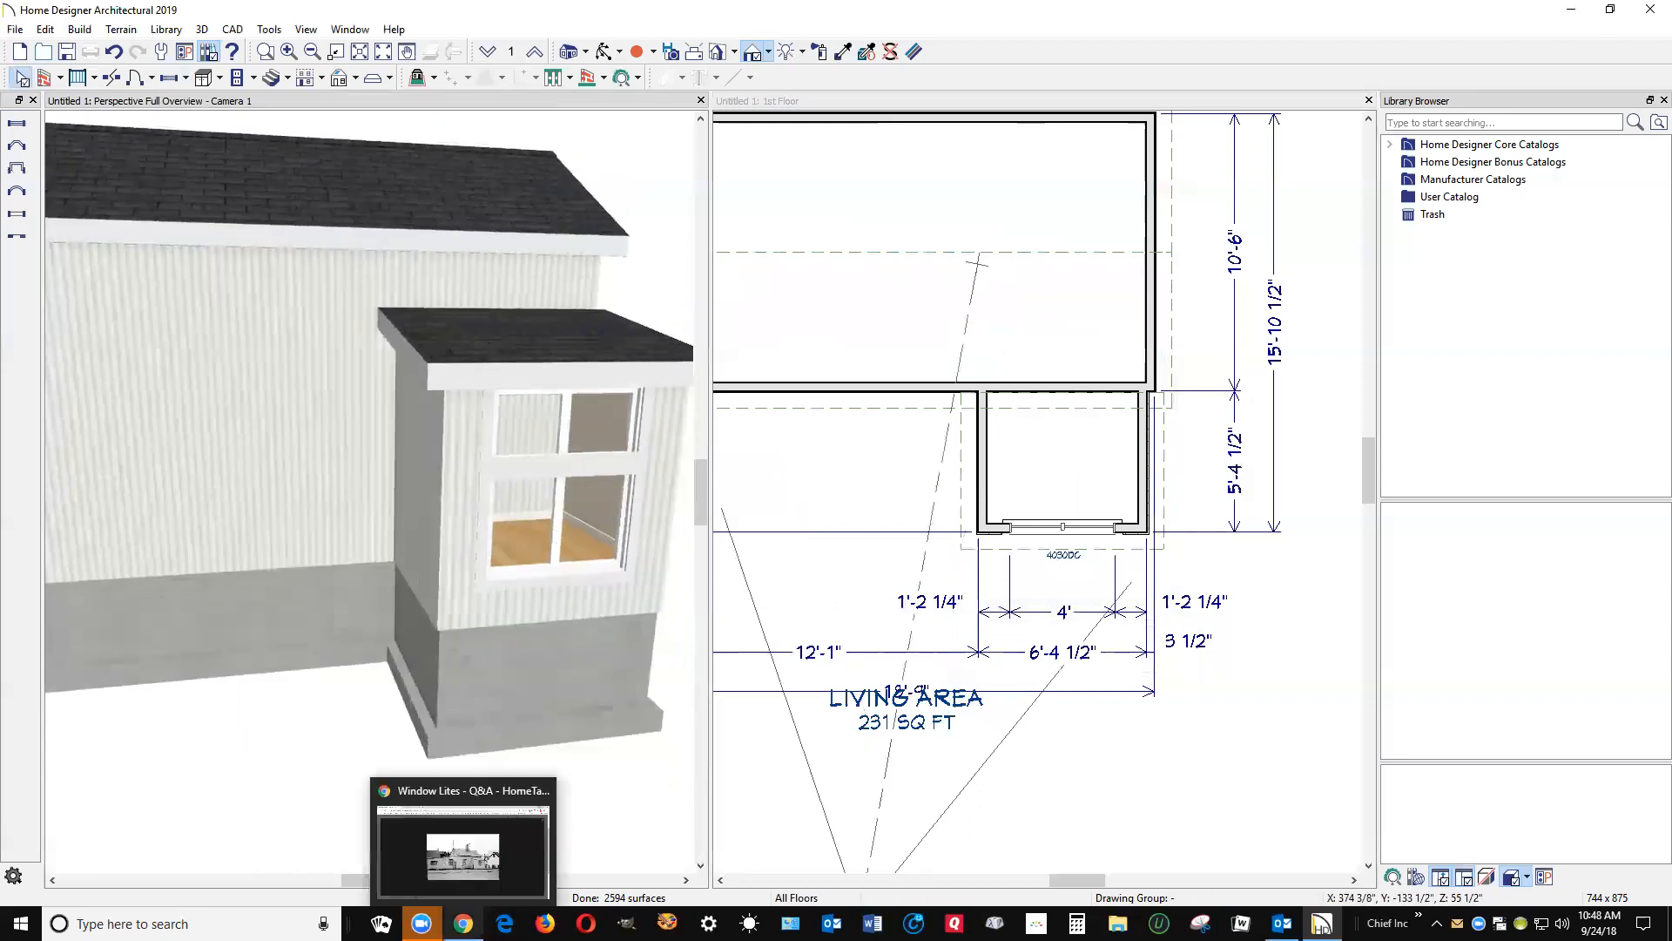
{"action": "left_click", "coordinate": [462, 850]}
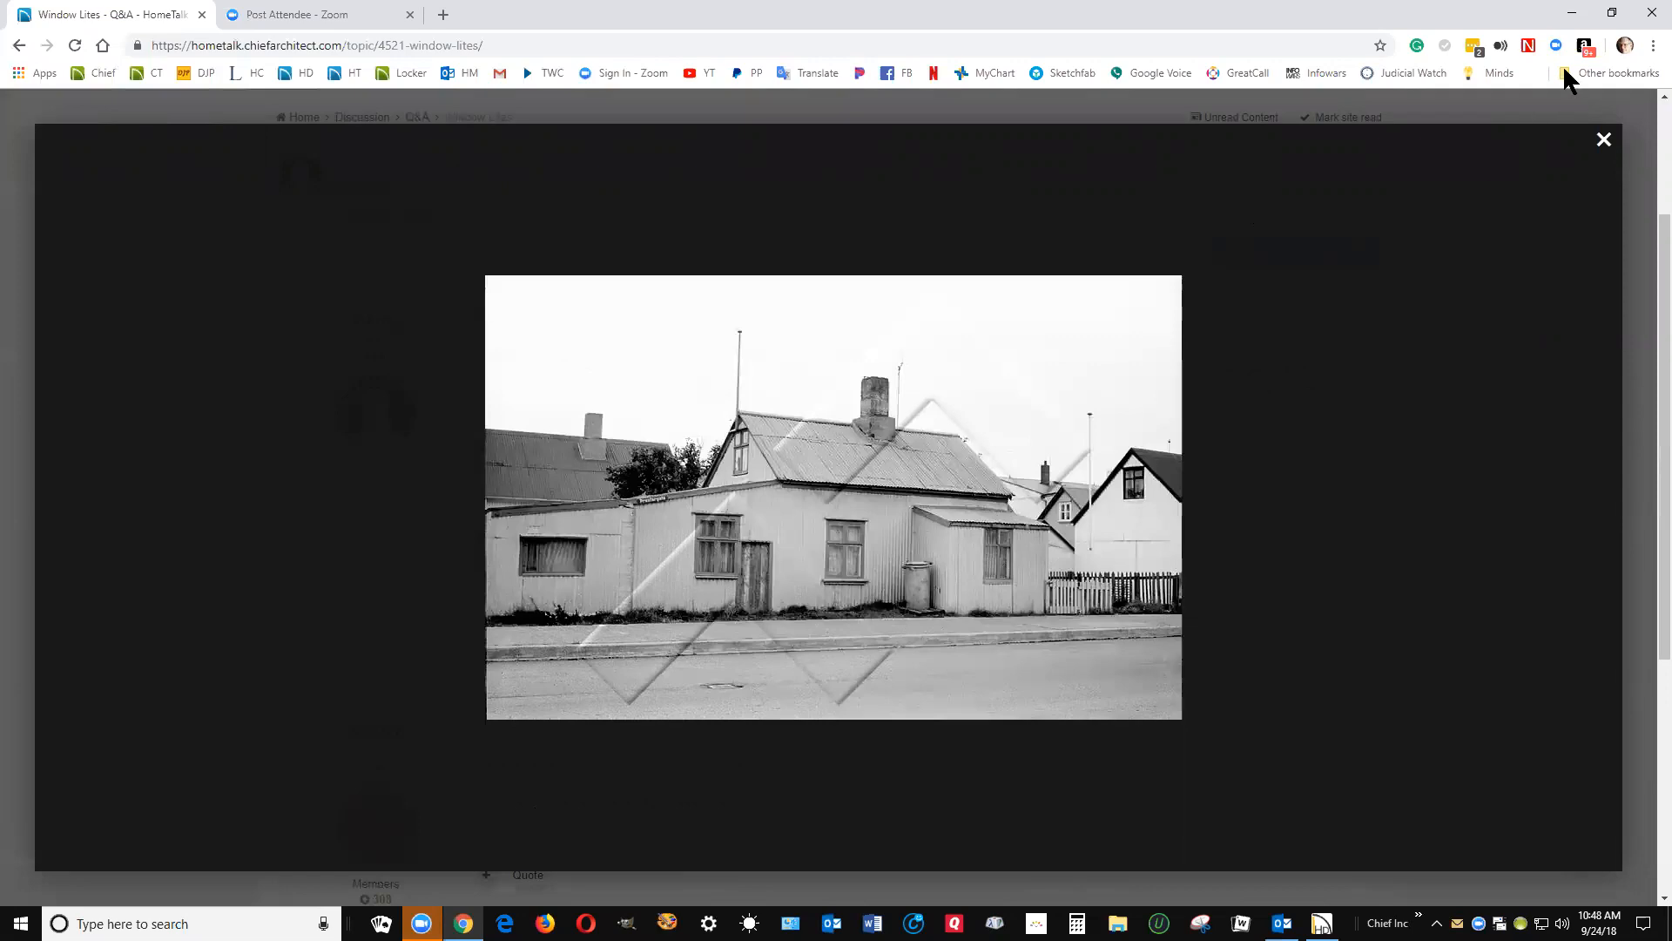
{"action": "left_click", "coordinate": [1572, 12]}
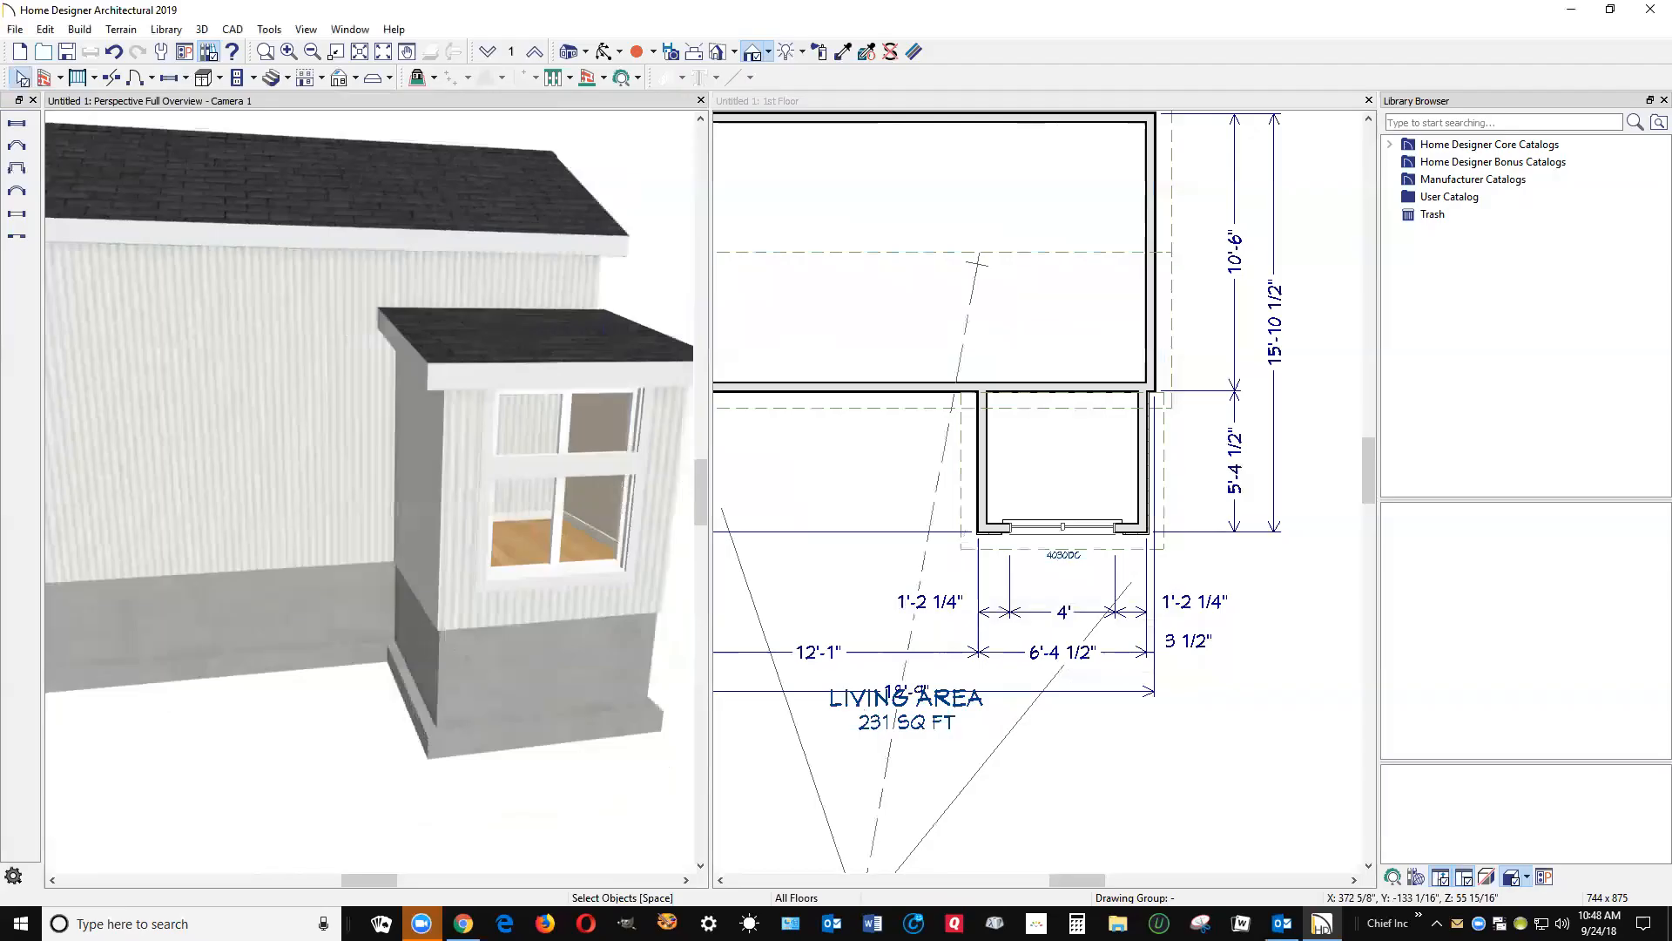
{"action": "left_click", "coordinate": [524, 434]}
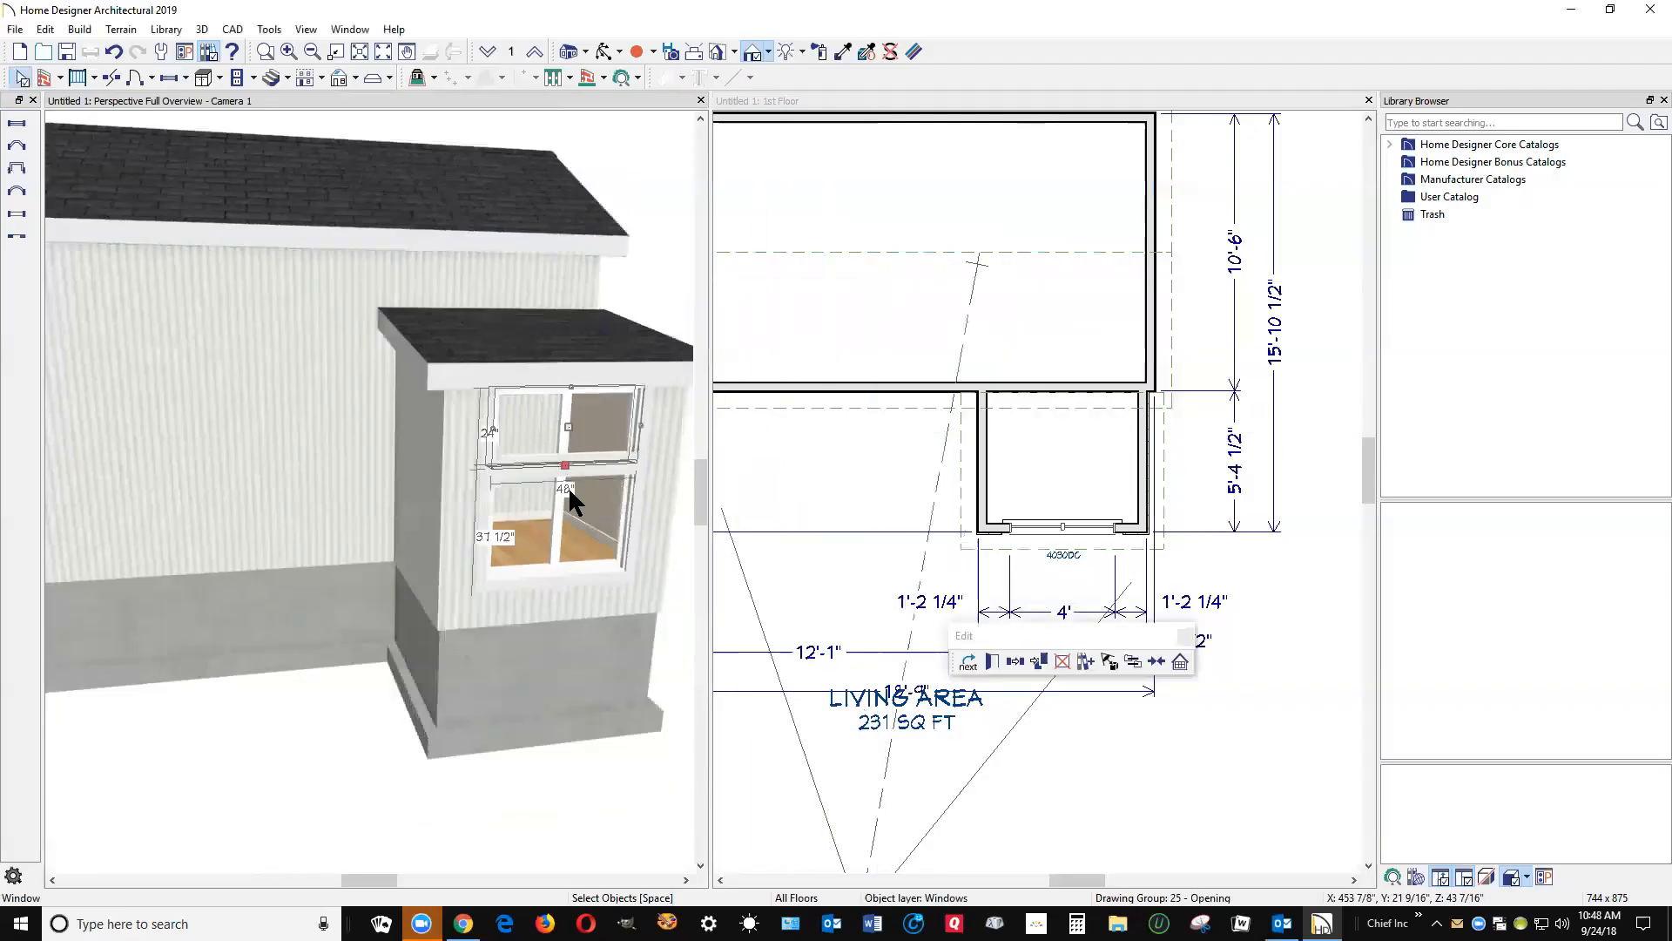
{"action": "left_click", "coordinate": [994, 661]}
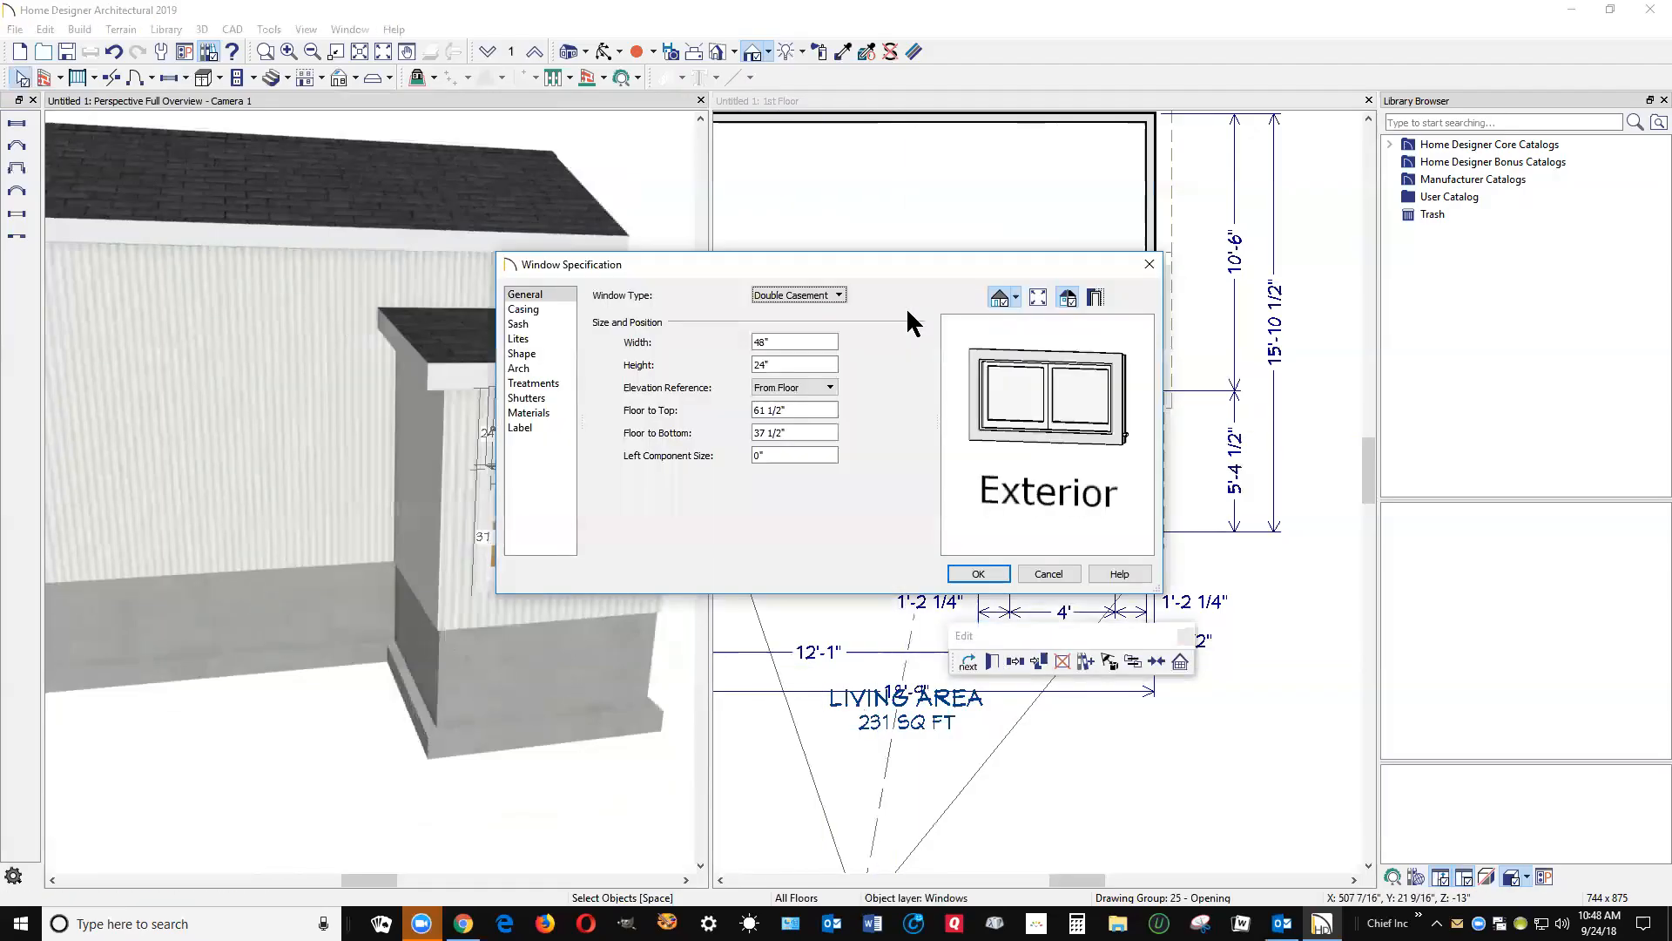
{"action": "left_click", "coordinate": [521, 340]}
{"action": "double_click", "coordinate": [711, 337]}
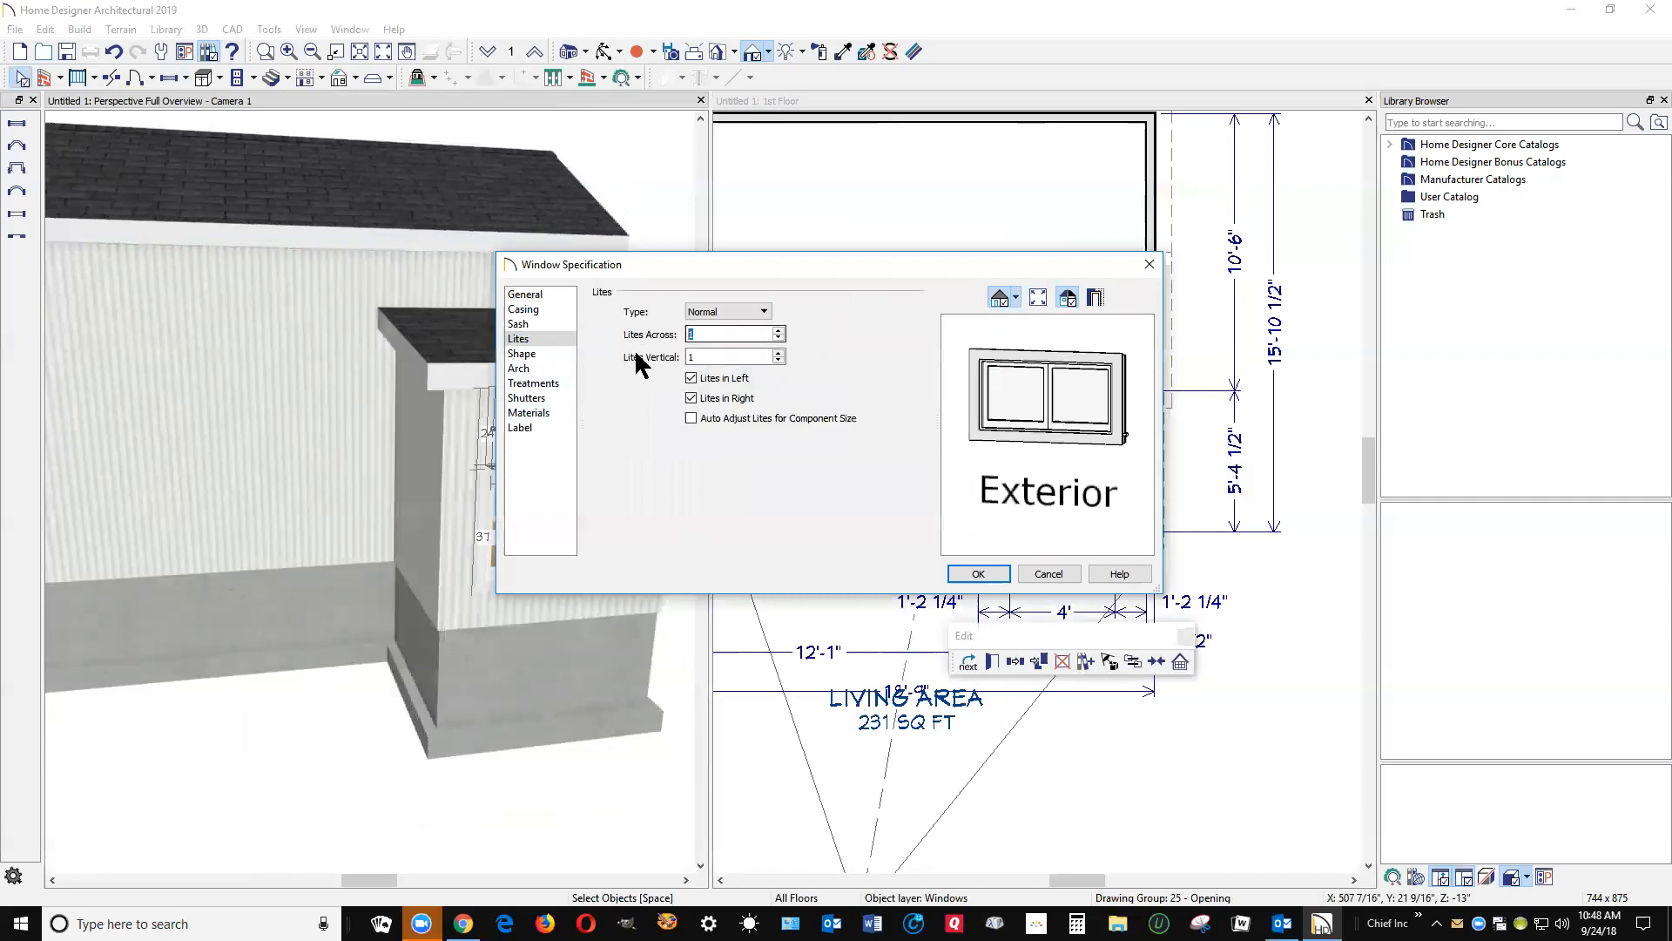
{"action": "type", "text": "2"}
{"action": "key", "text": "Tab"}
{"action": "type", "text": "2"}
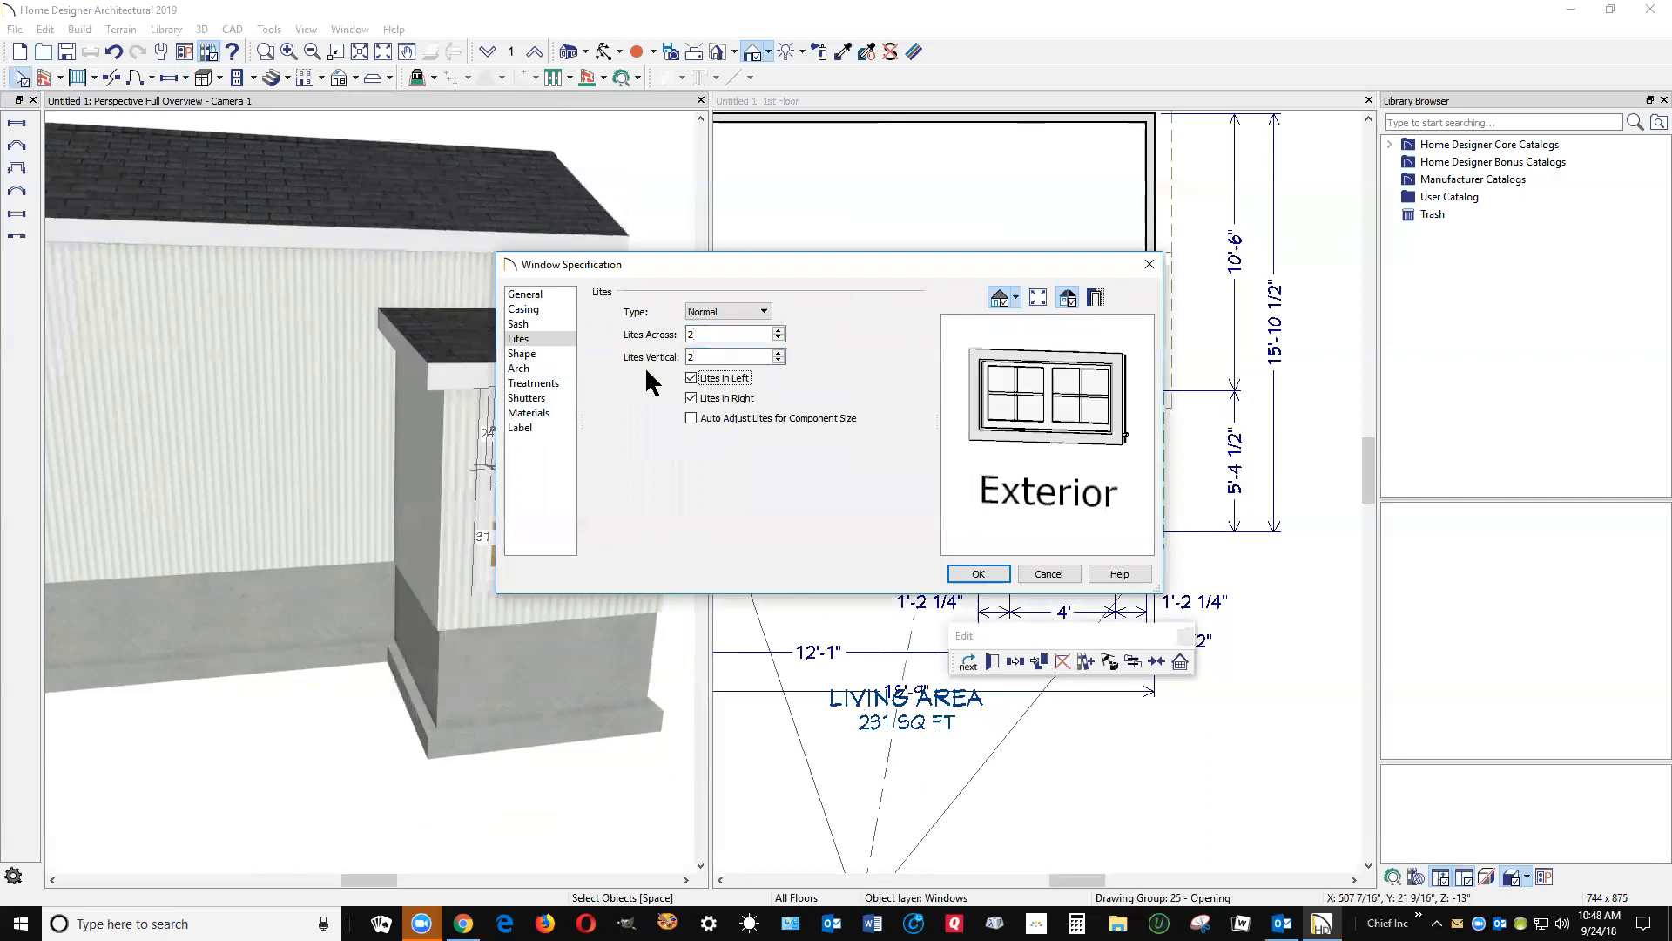
{"action": "left_click", "coordinate": [997, 575]}
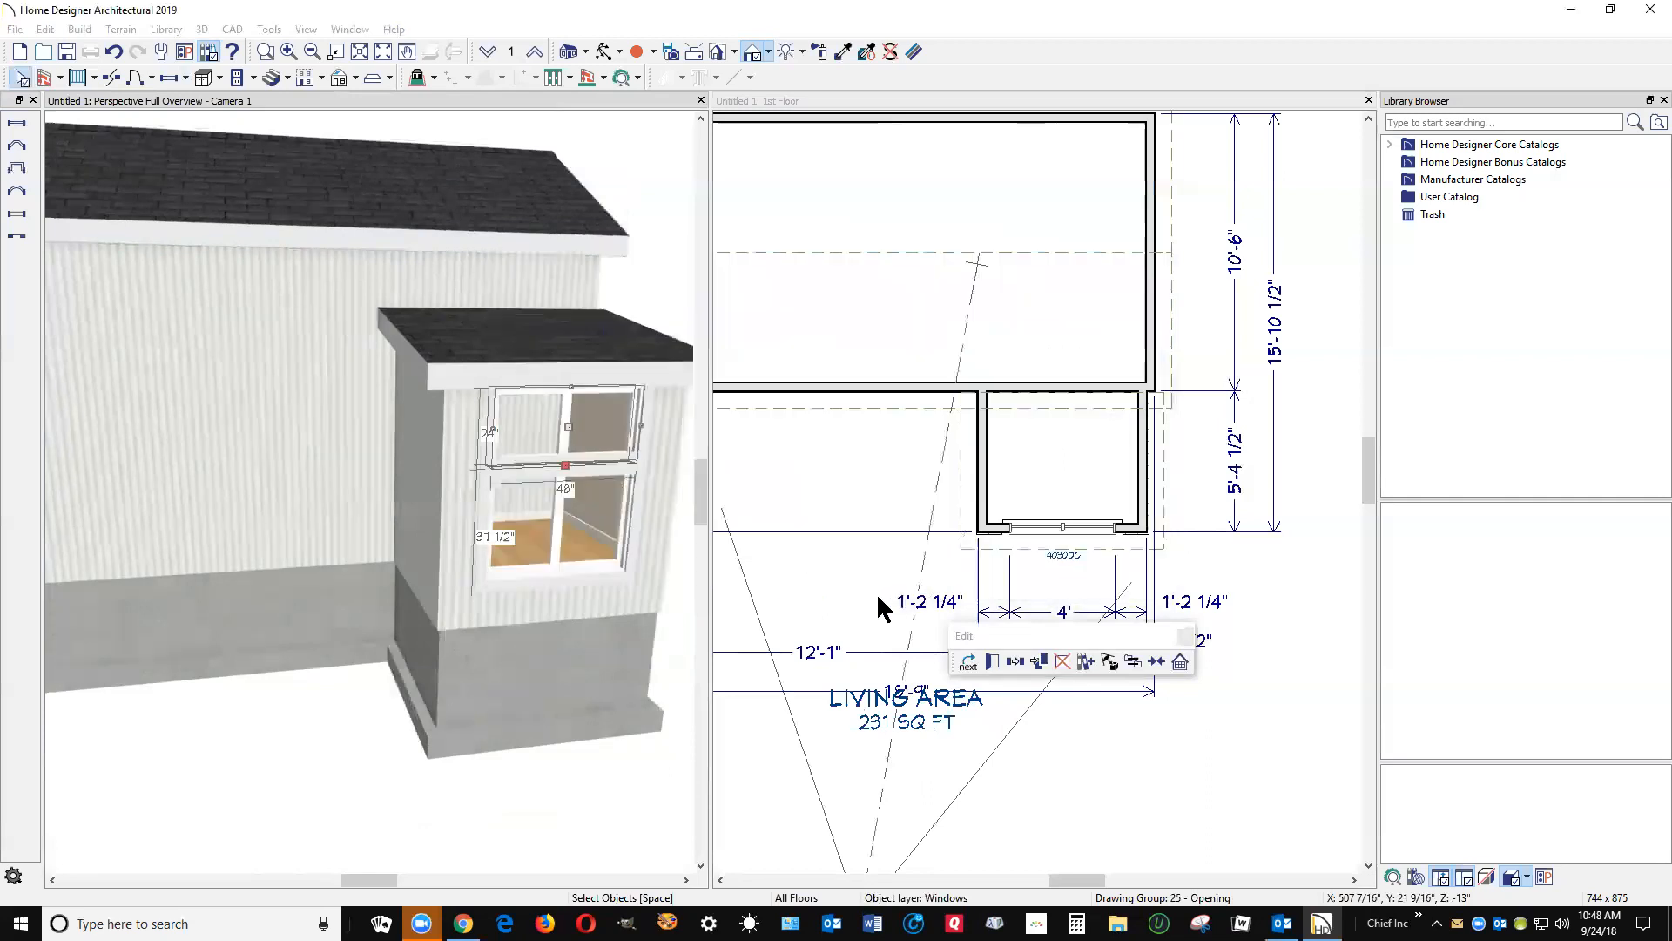
- Set the bump-out's lower window to 2 lites across and 2 lites vertical
{"action": "left_click", "coordinate": [536, 512]}
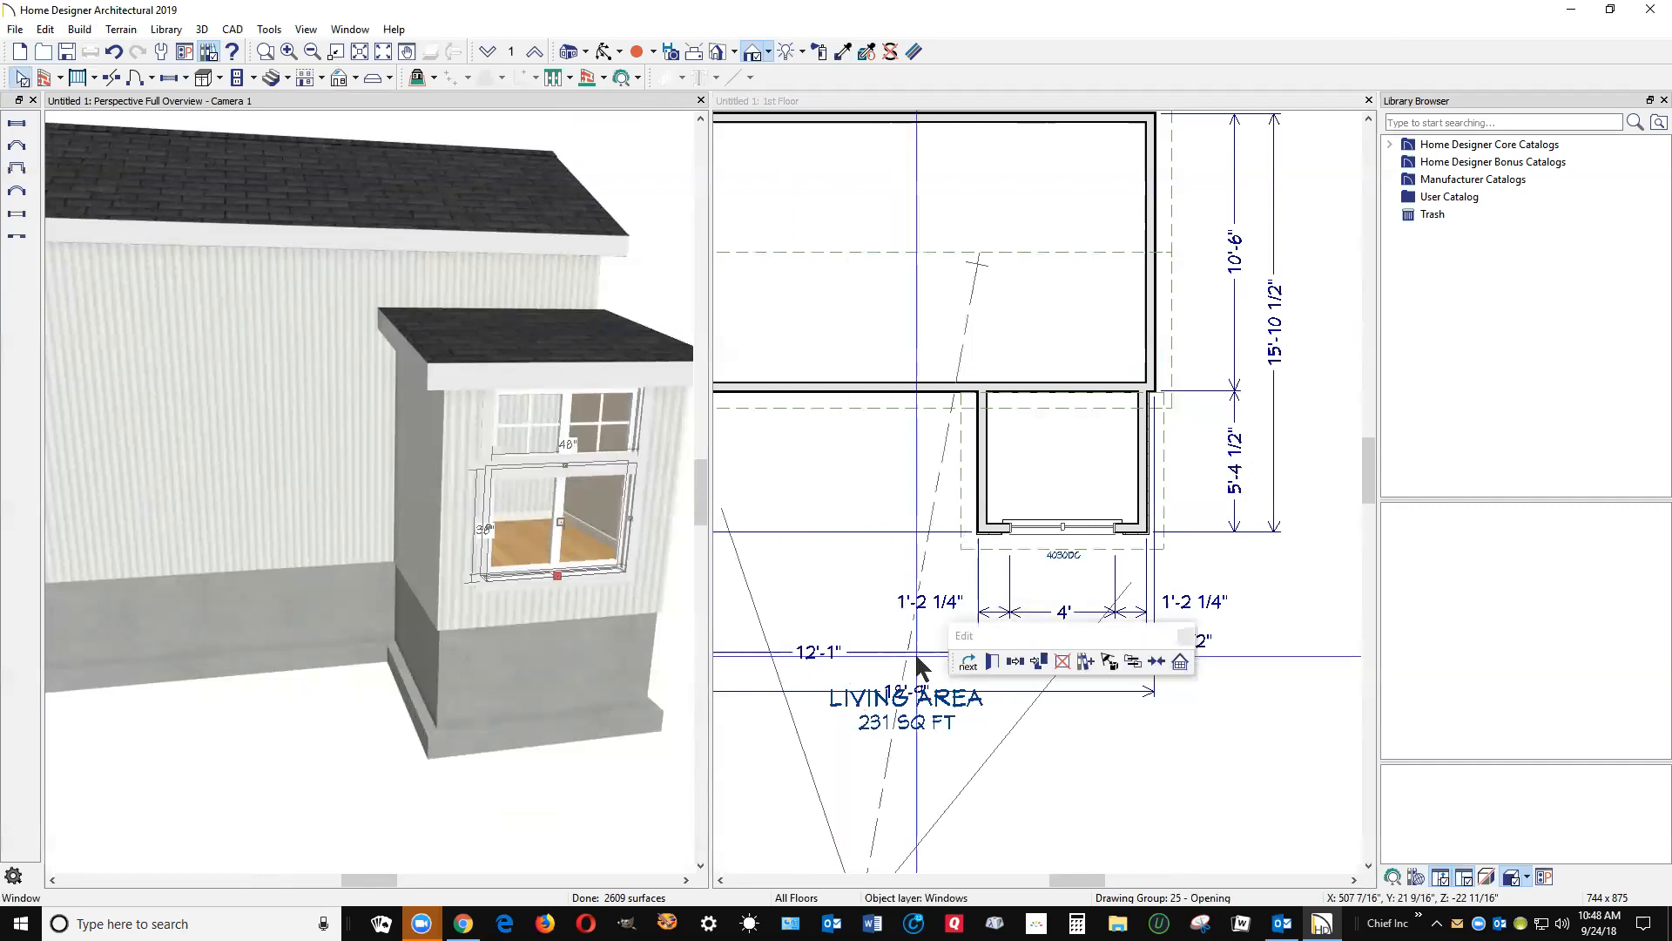
{"action": "left_click", "coordinate": [992, 664]}
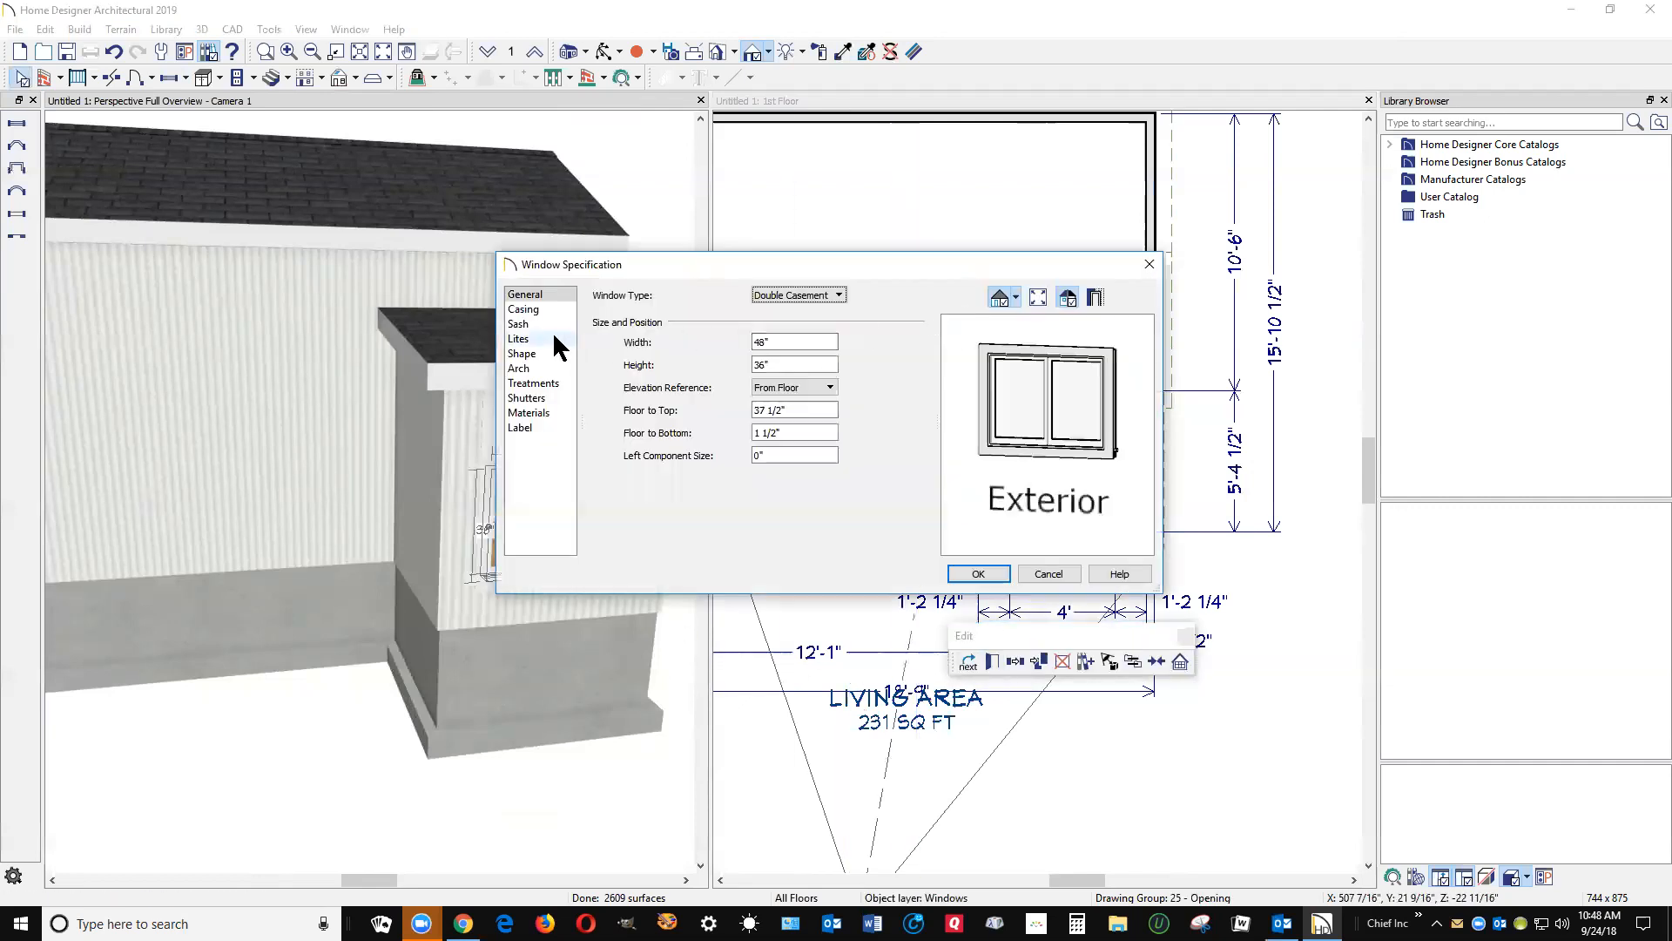
{"action": "left_click", "coordinate": [522, 339]}
{"action": "double_click", "coordinate": [718, 335]}
{"action": "key", "text": "Tab"}
{"action": "type", "text": "2"}
{"action": "key", "text": "Tab"}
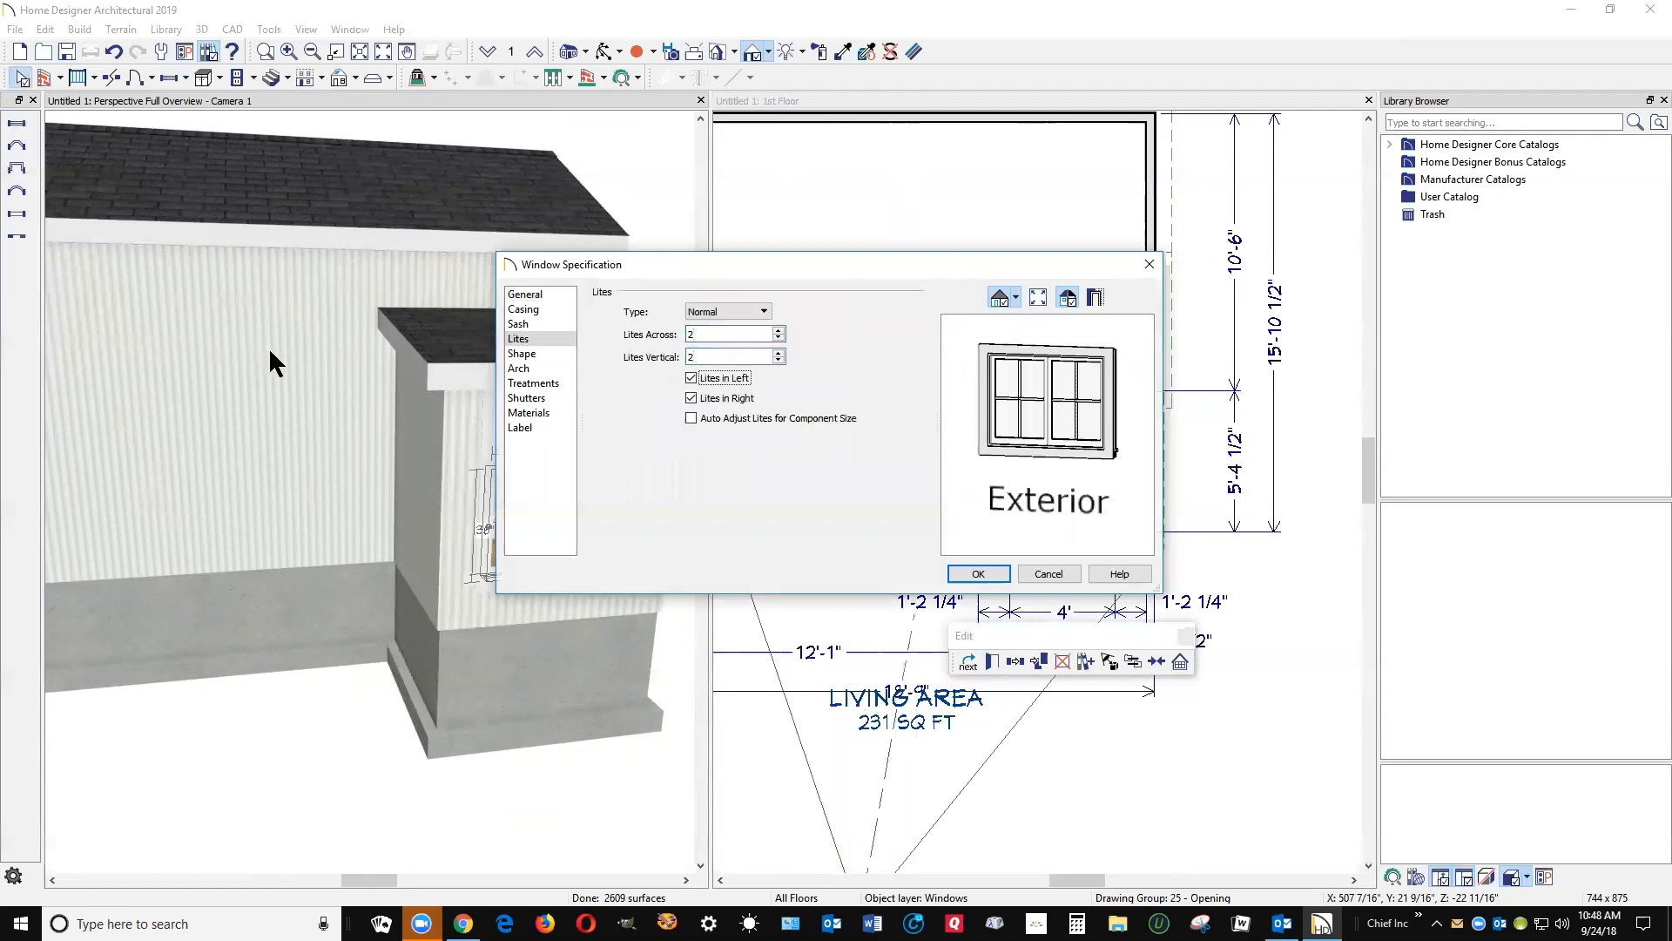
{"action": "left_click", "coordinate": [1002, 573]}
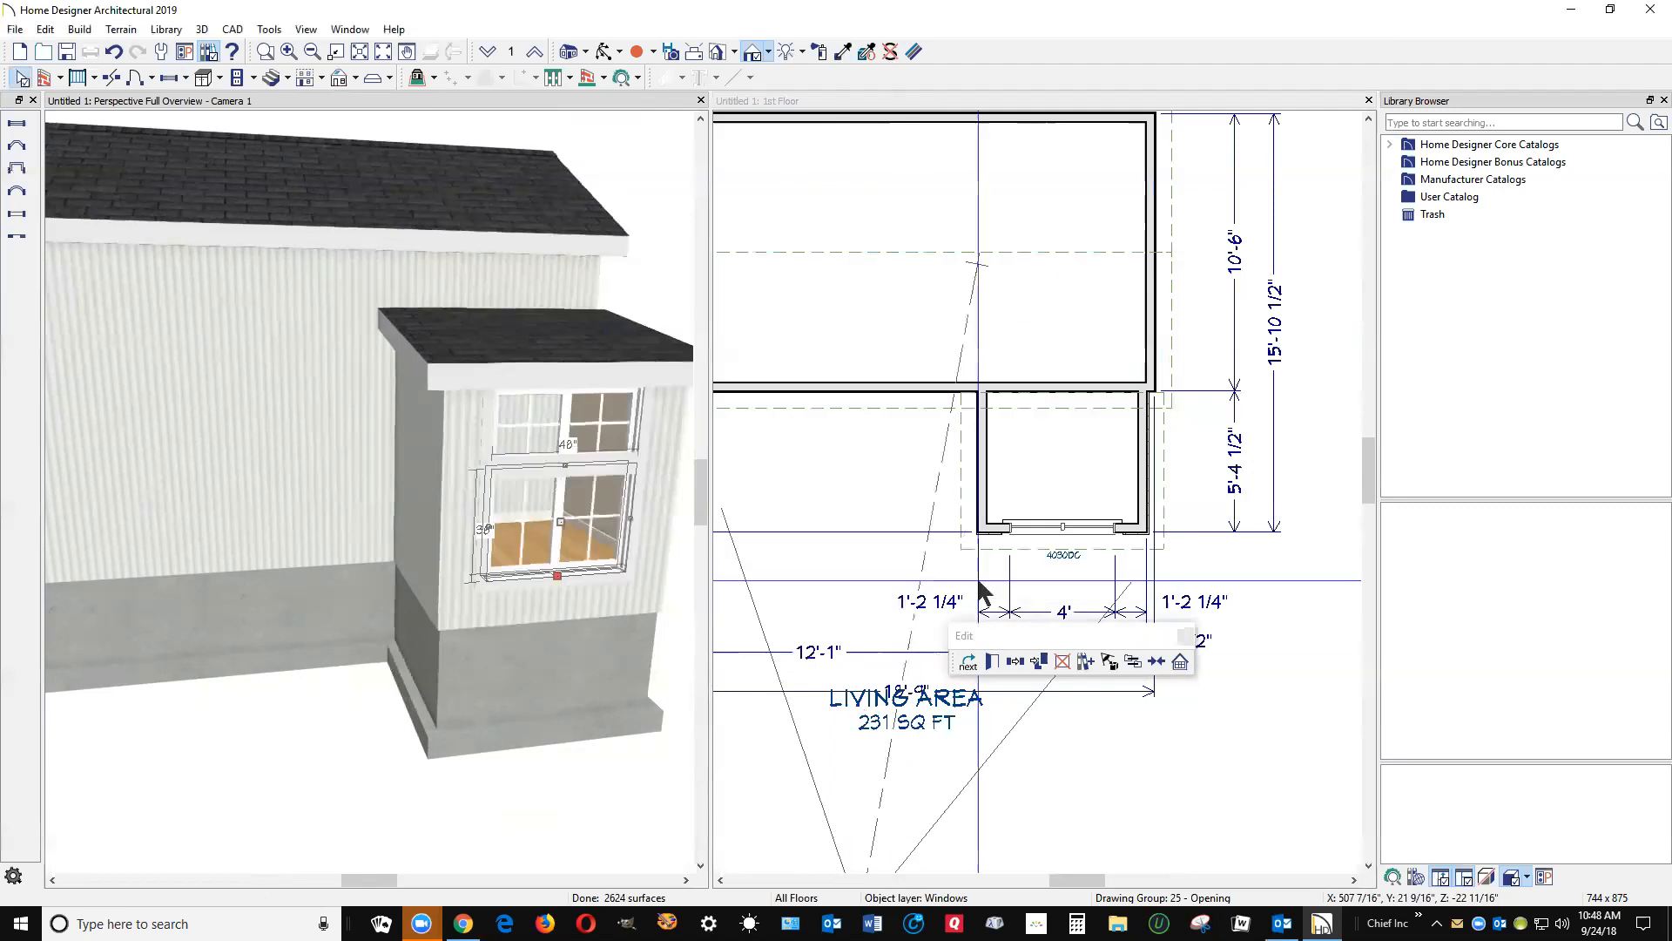
- Copy the bump-out's lower 48" by 36" window onto the main house's front wall beside the bump-out
{"action": "scroll", "coordinate": [1174, 566], "scroll_direction": "down", "scroll_amount": 2}
{"action": "scroll", "coordinate": [724, 560], "scroll_direction": "up", "scroll_amount": 1}
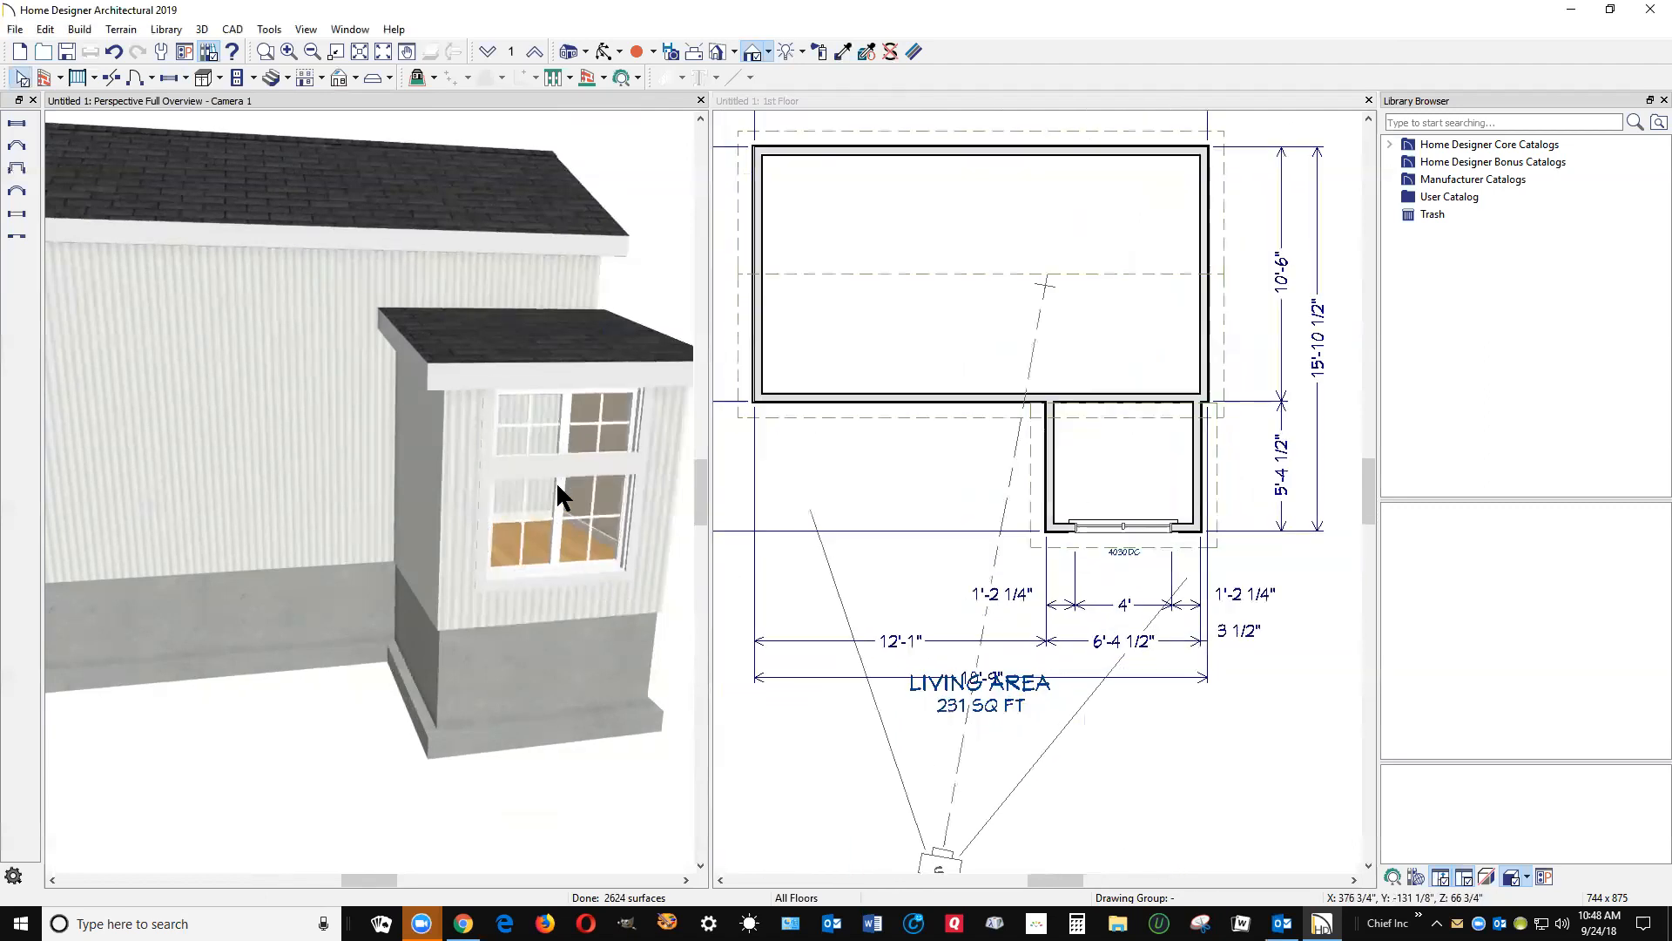
{"action": "scroll", "coordinate": [523, 424], "scroll_direction": "down", "scroll_amount": 3}
{"action": "scroll", "coordinate": [530, 507], "scroll_direction": "up", "scroll_amount": 3}
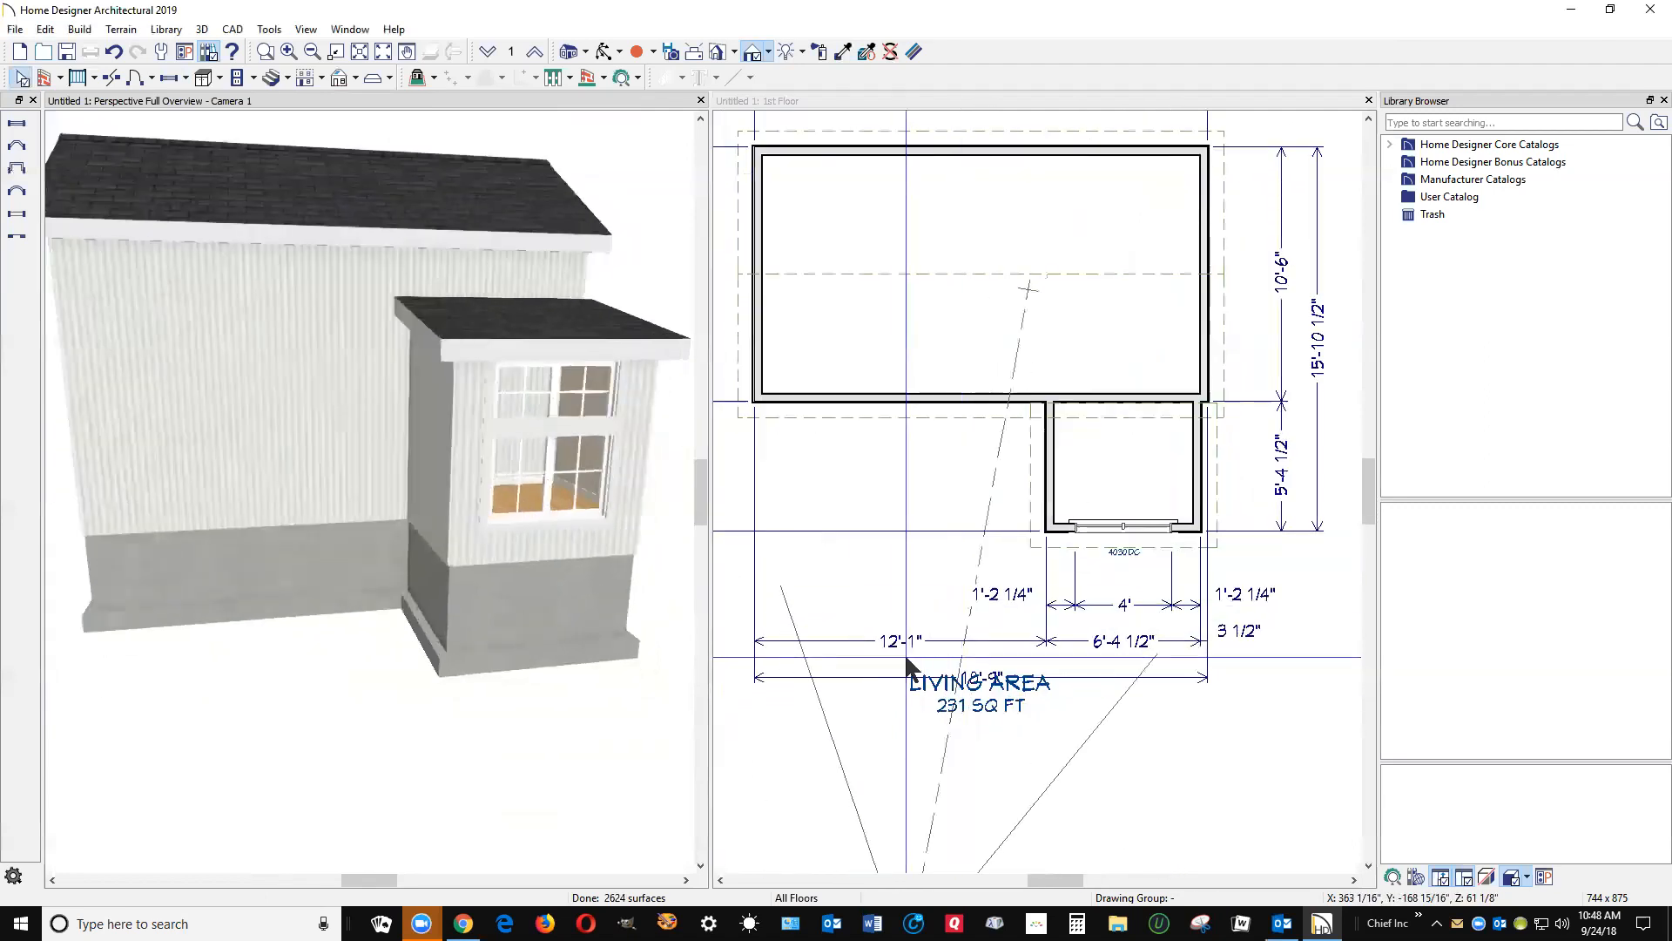
{"action": "left_click", "coordinate": [556, 465]}
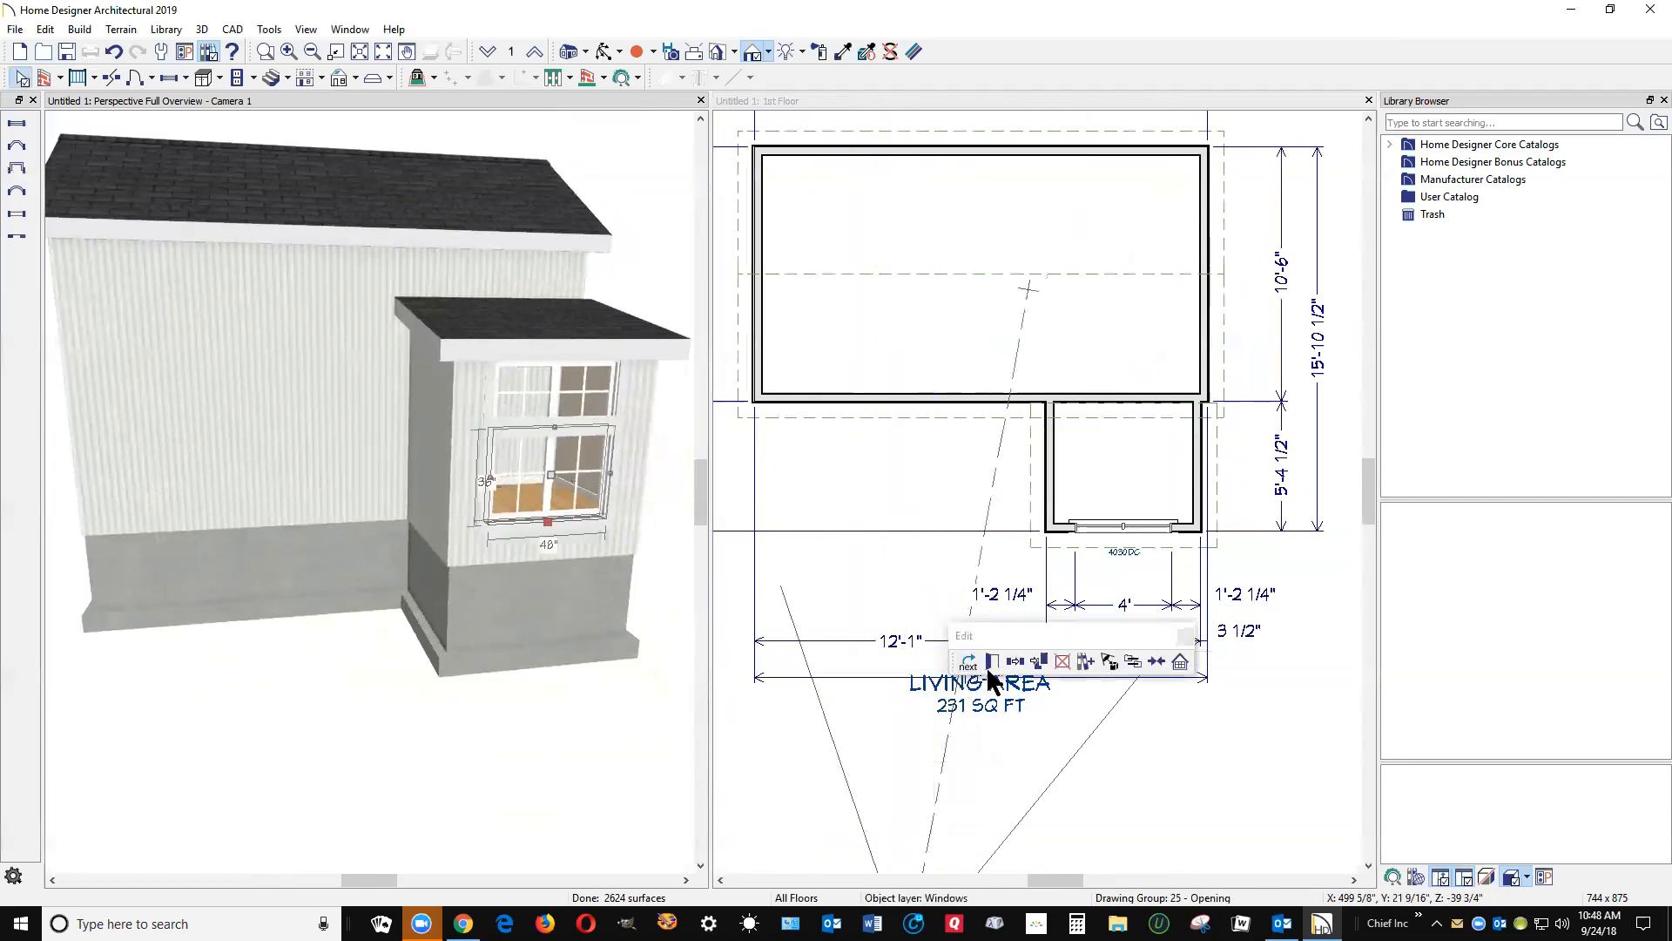
{"action": "left_click", "coordinate": [1017, 656]}
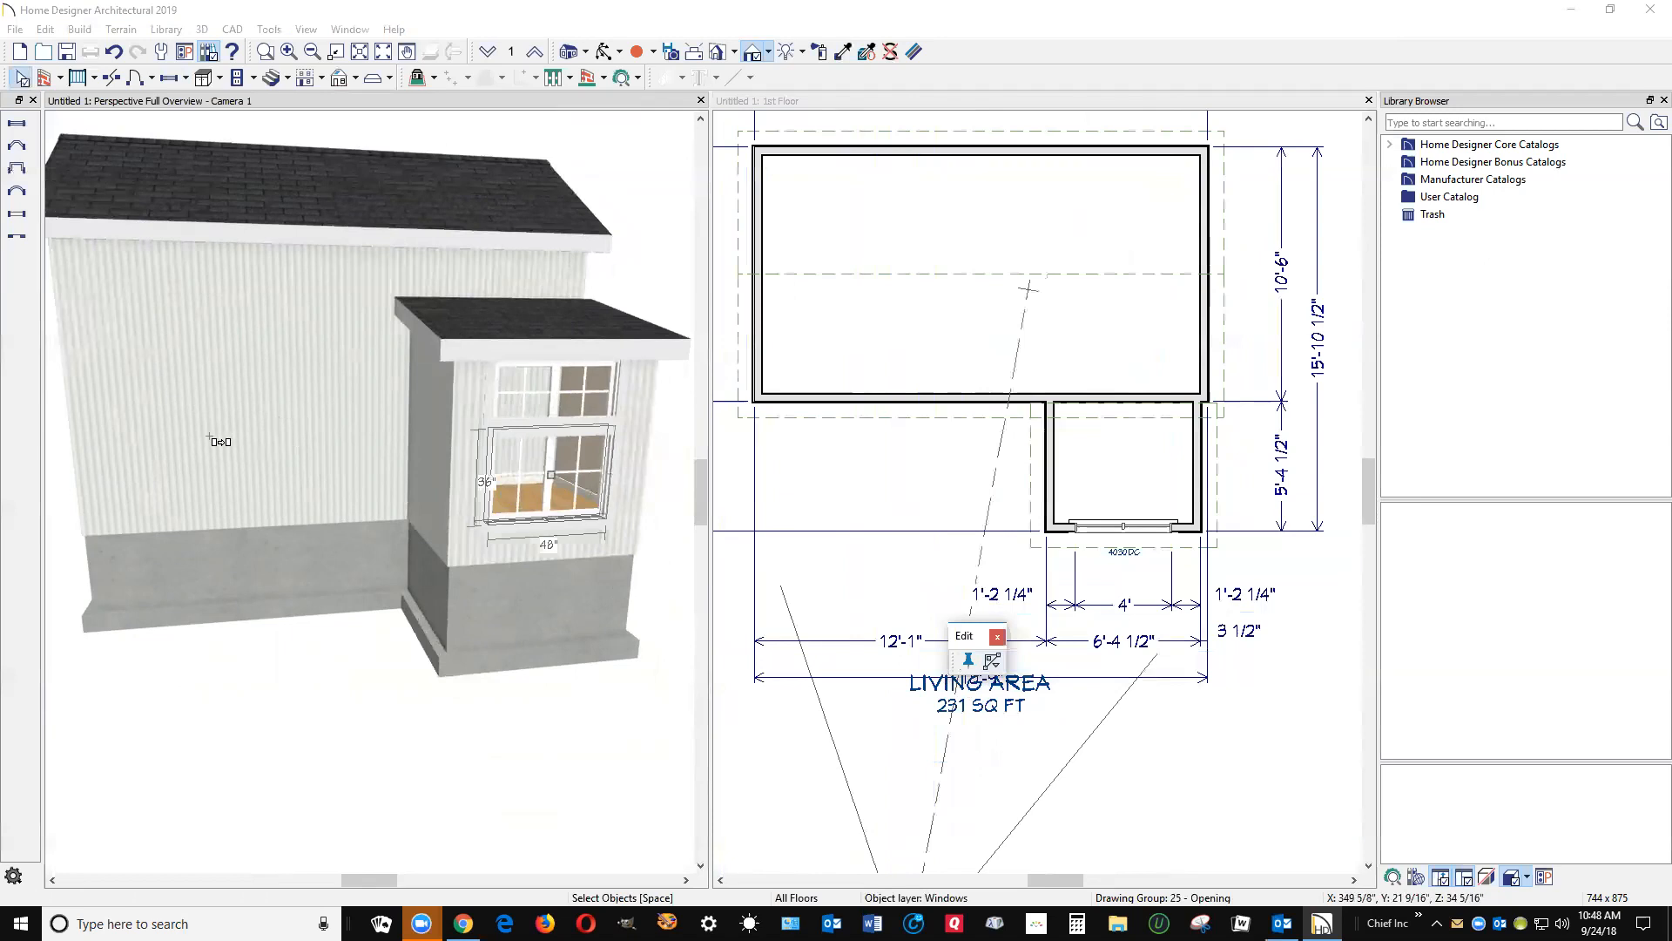
{"action": "left_click", "coordinate": [234, 446]}
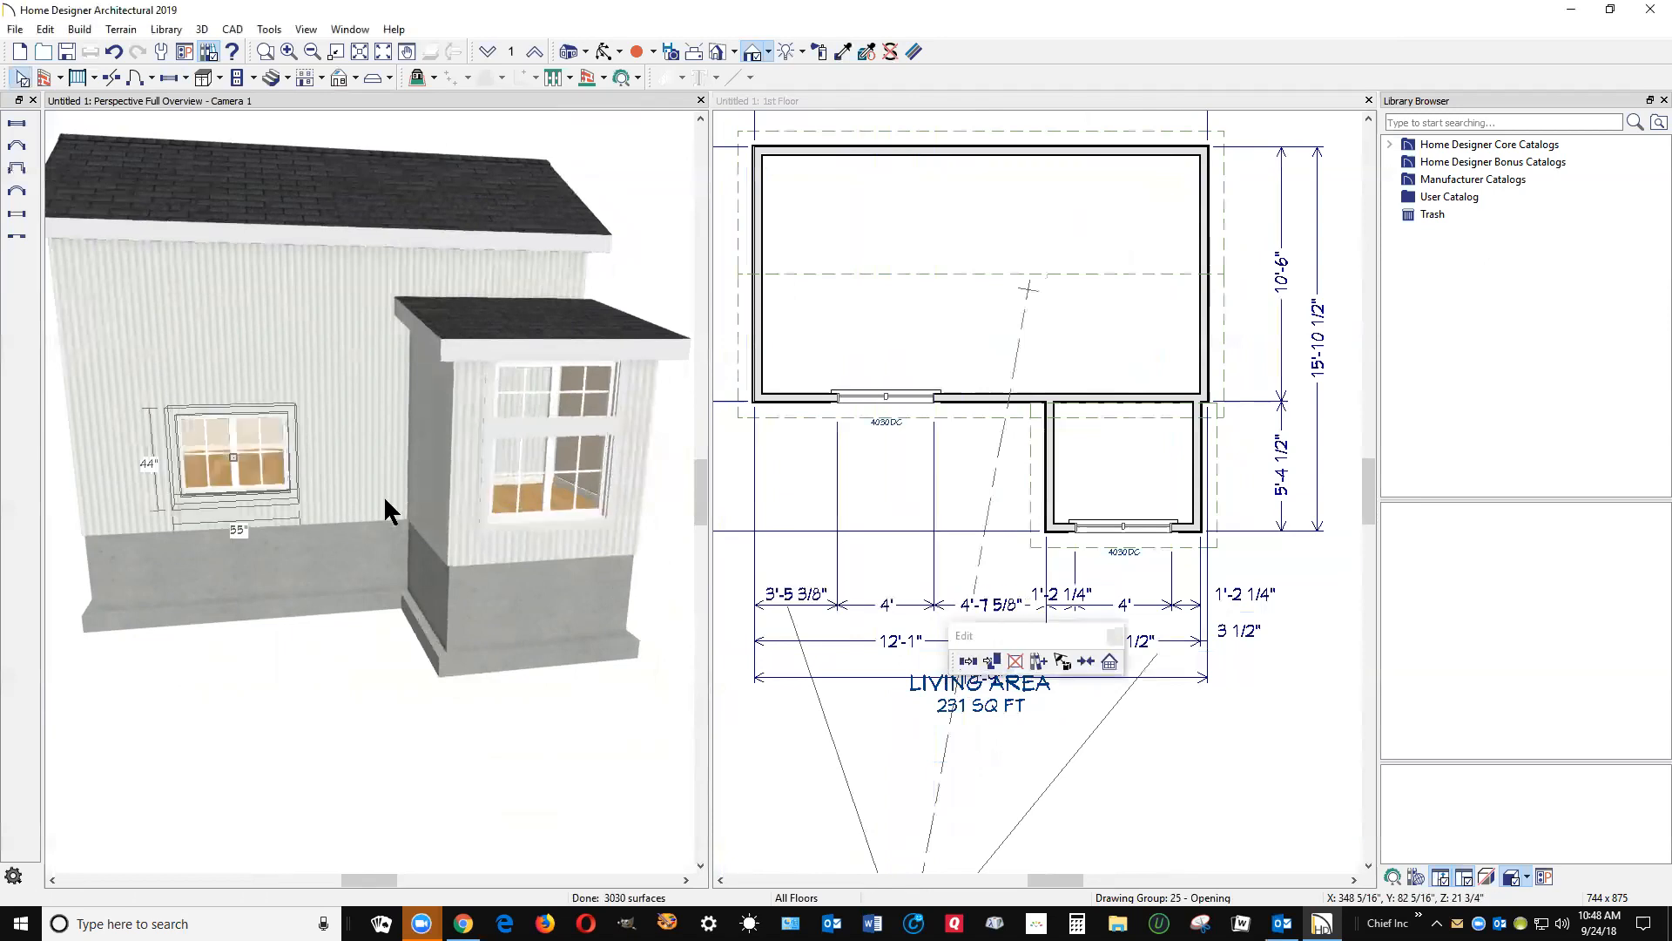
- Copy the bump-out's upper 24" high window onto the main front wall, directly above the window already there
{"action": "left_click", "coordinate": [520, 394]}
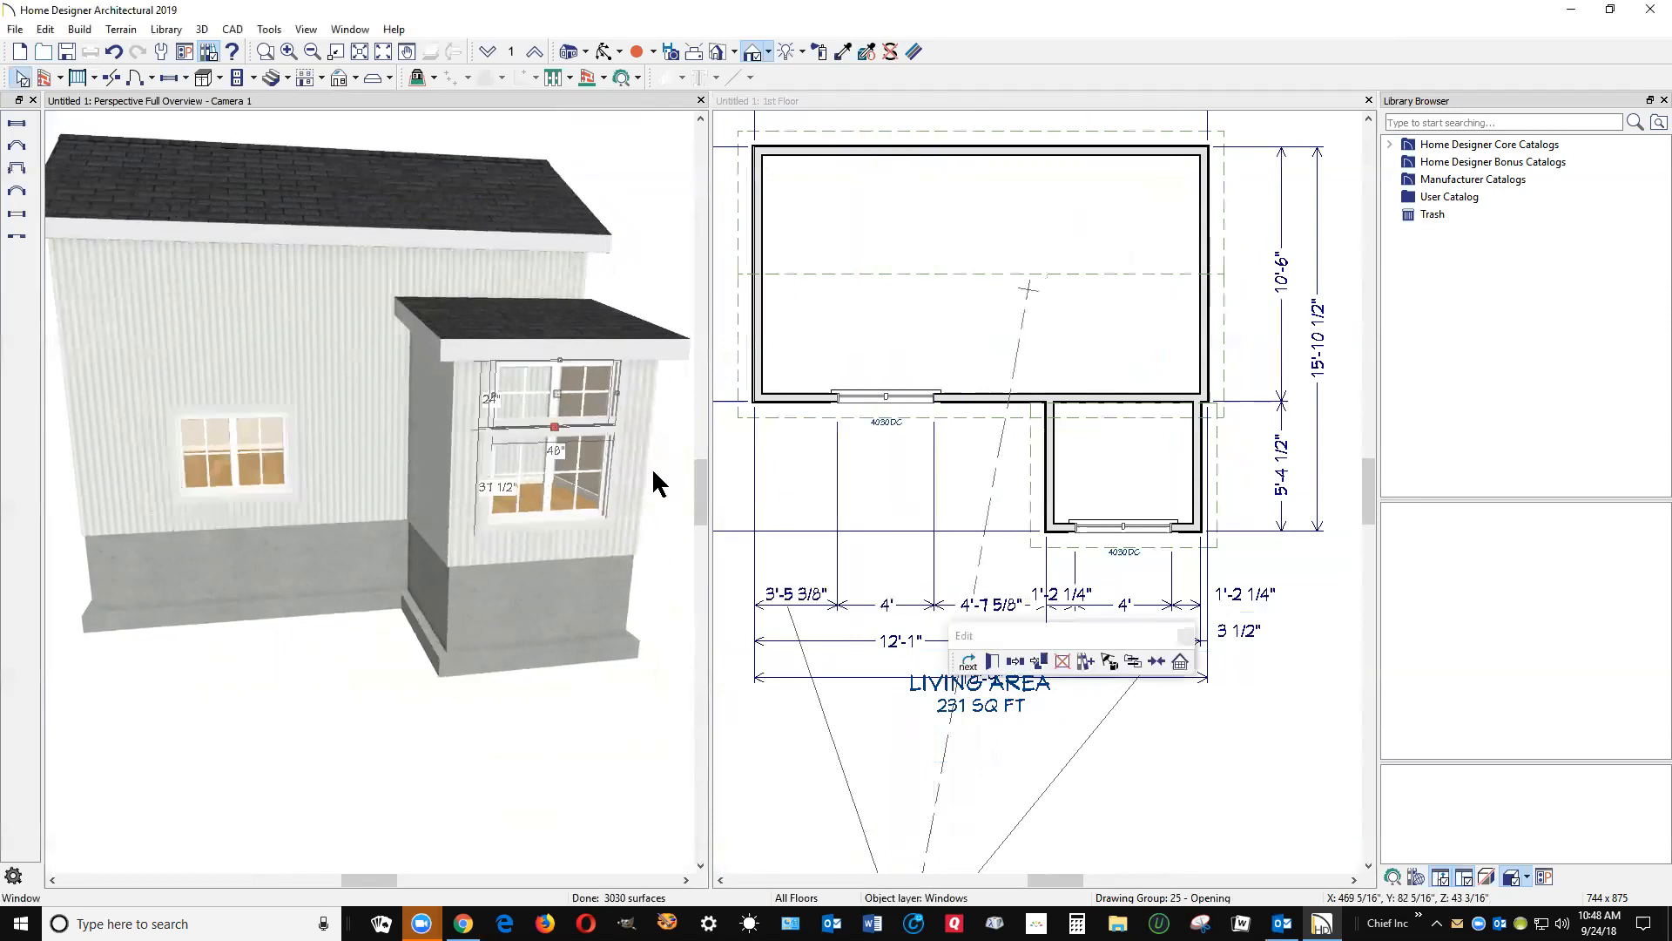
{"action": "left_click", "coordinate": [1015, 660]}
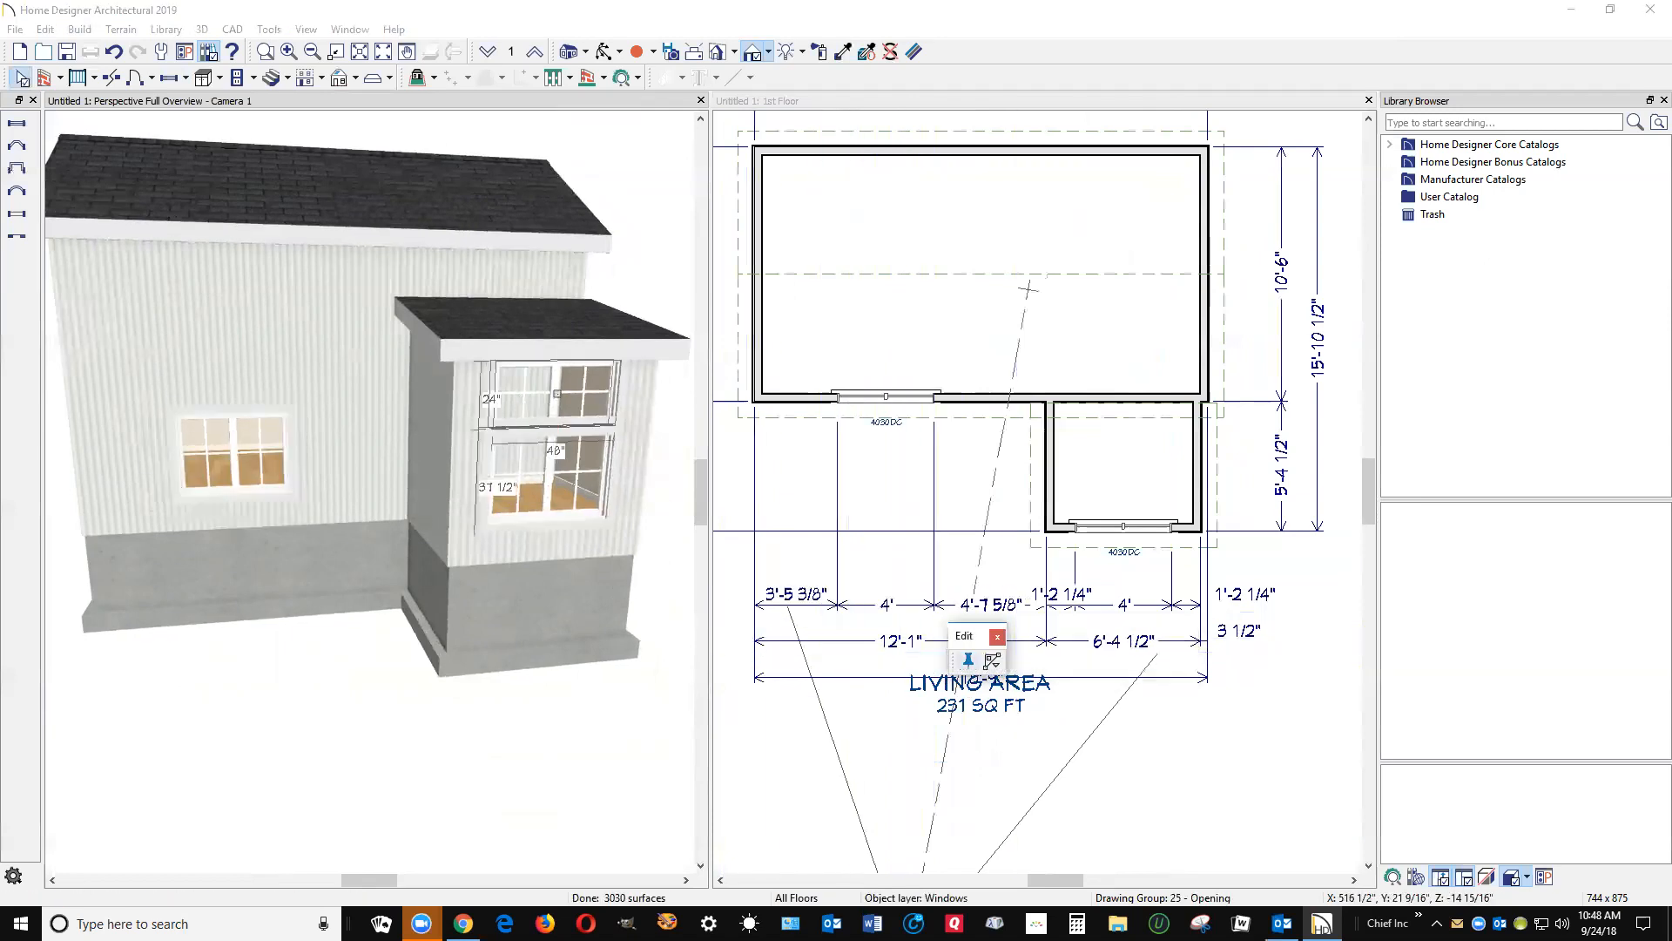
{"action": "left_click", "coordinate": [224, 407]}
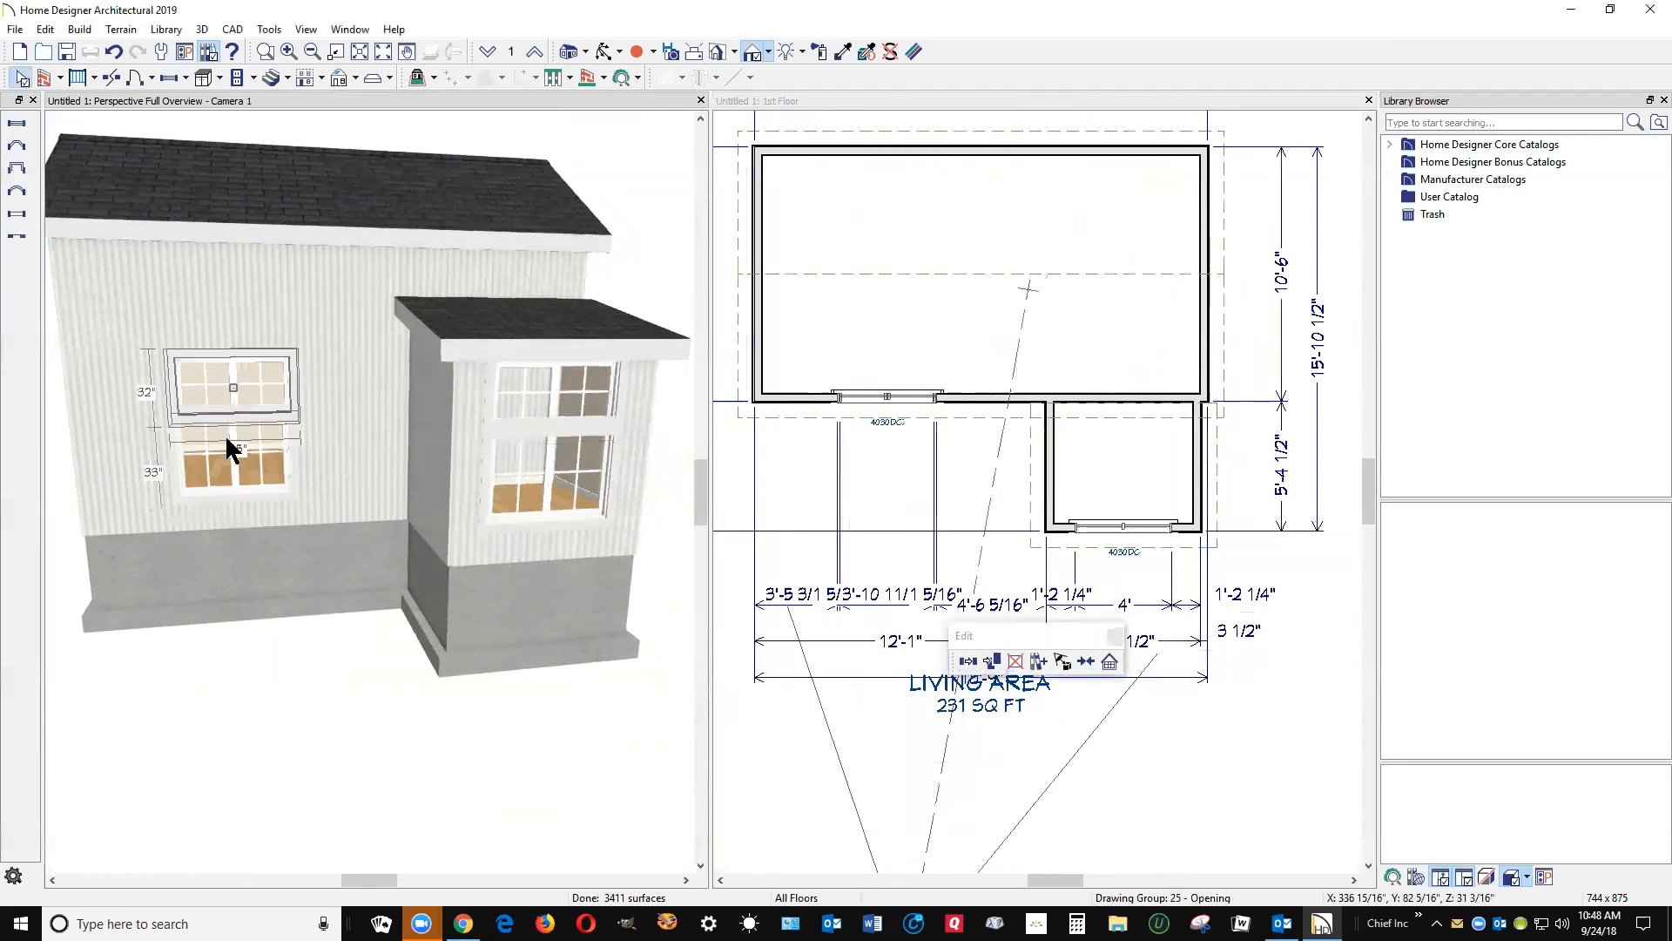
- Center the upper window on the main front wall over the window below it
{"action": "left_click", "coordinate": [233, 388]}
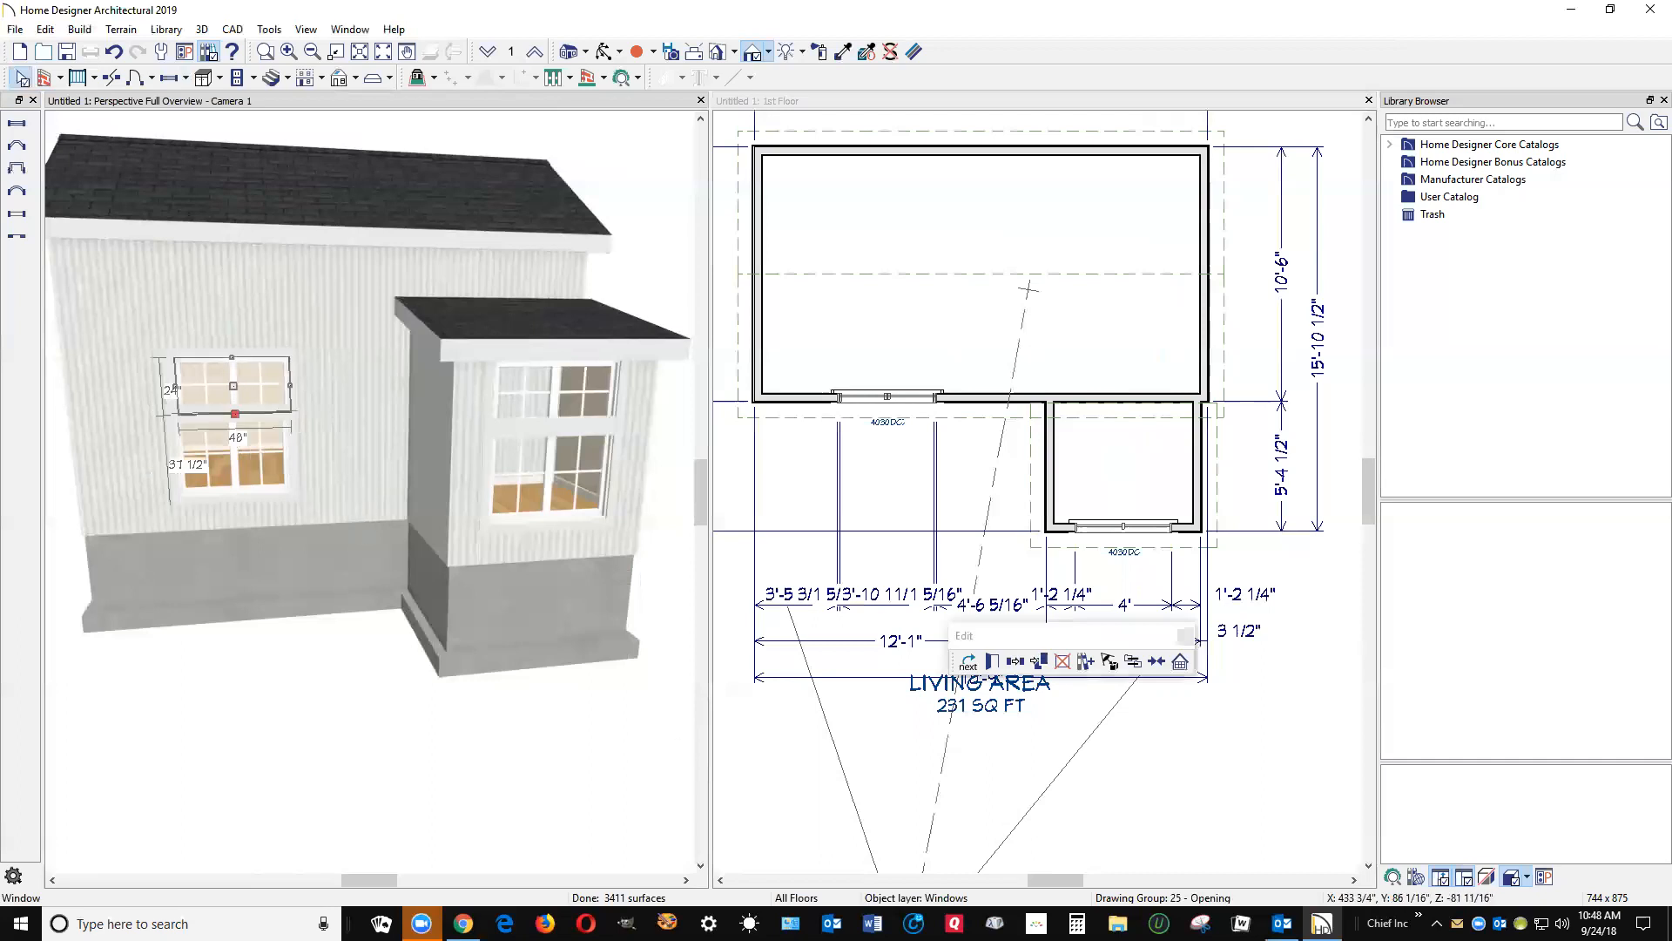
{"action": "left_click", "coordinate": [1153, 661]}
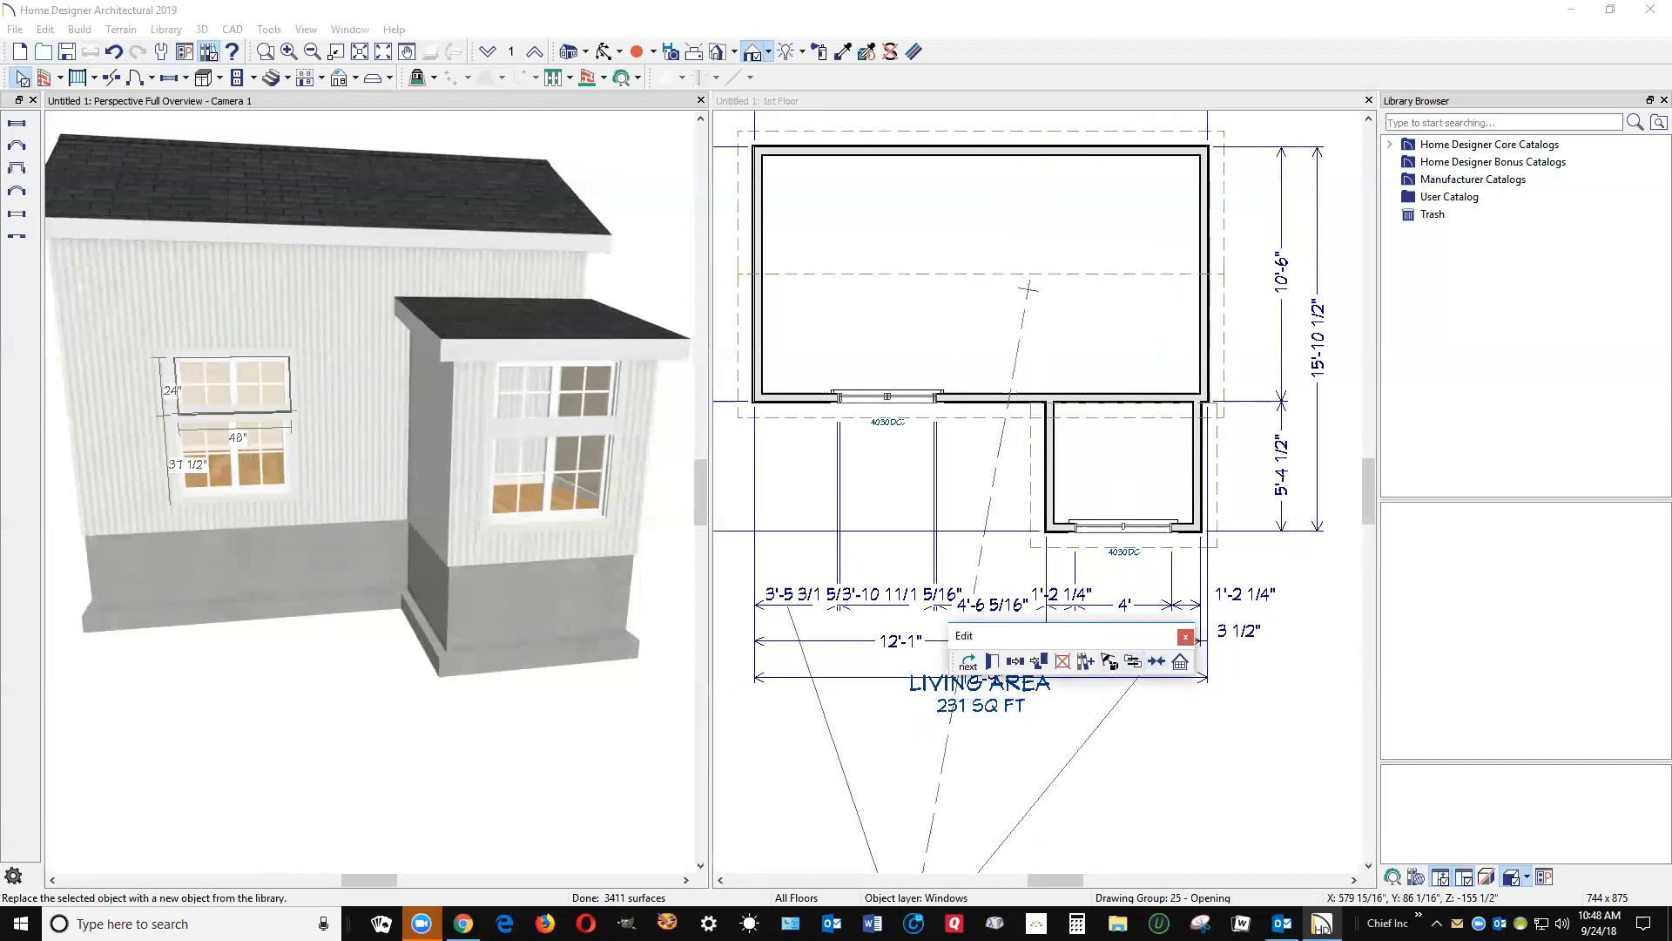
{"action": "left_click", "coordinate": [244, 440]}
{"action": "key", "text": "Escape"}
- Add a sill to the exterior casing of the lower window on the main house's front wall
{"action": "scroll", "coordinate": [169, 429], "scroll_direction": "up", "scroll_amount": 4}
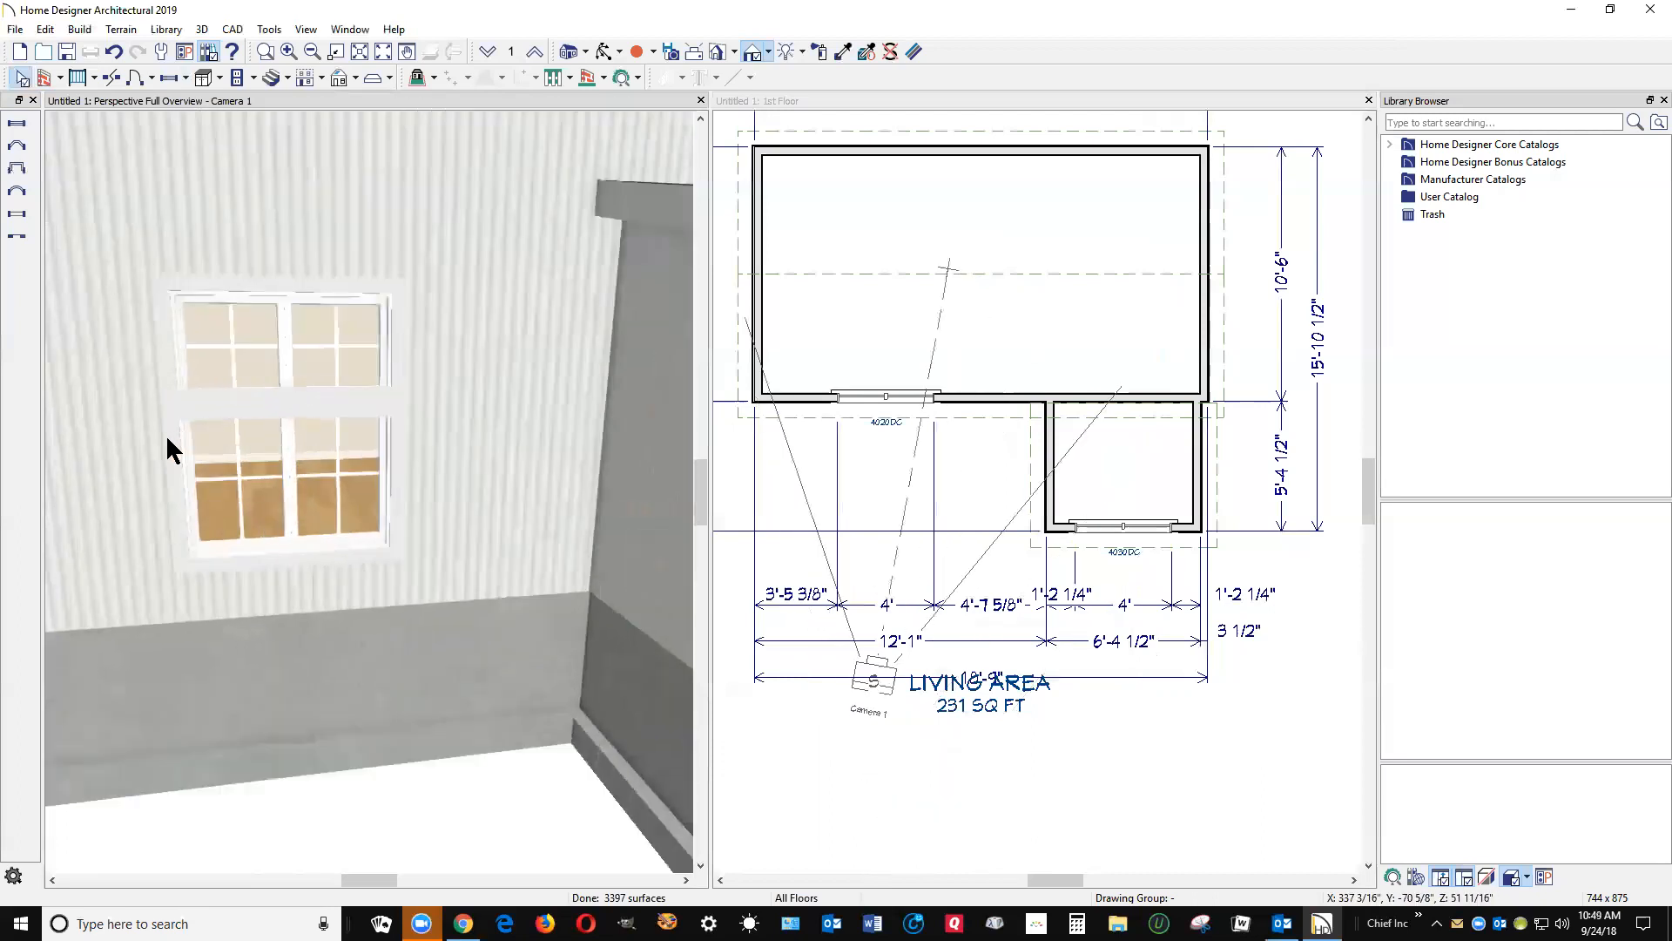
{"action": "left_click", "coordinate": [282, 549]}
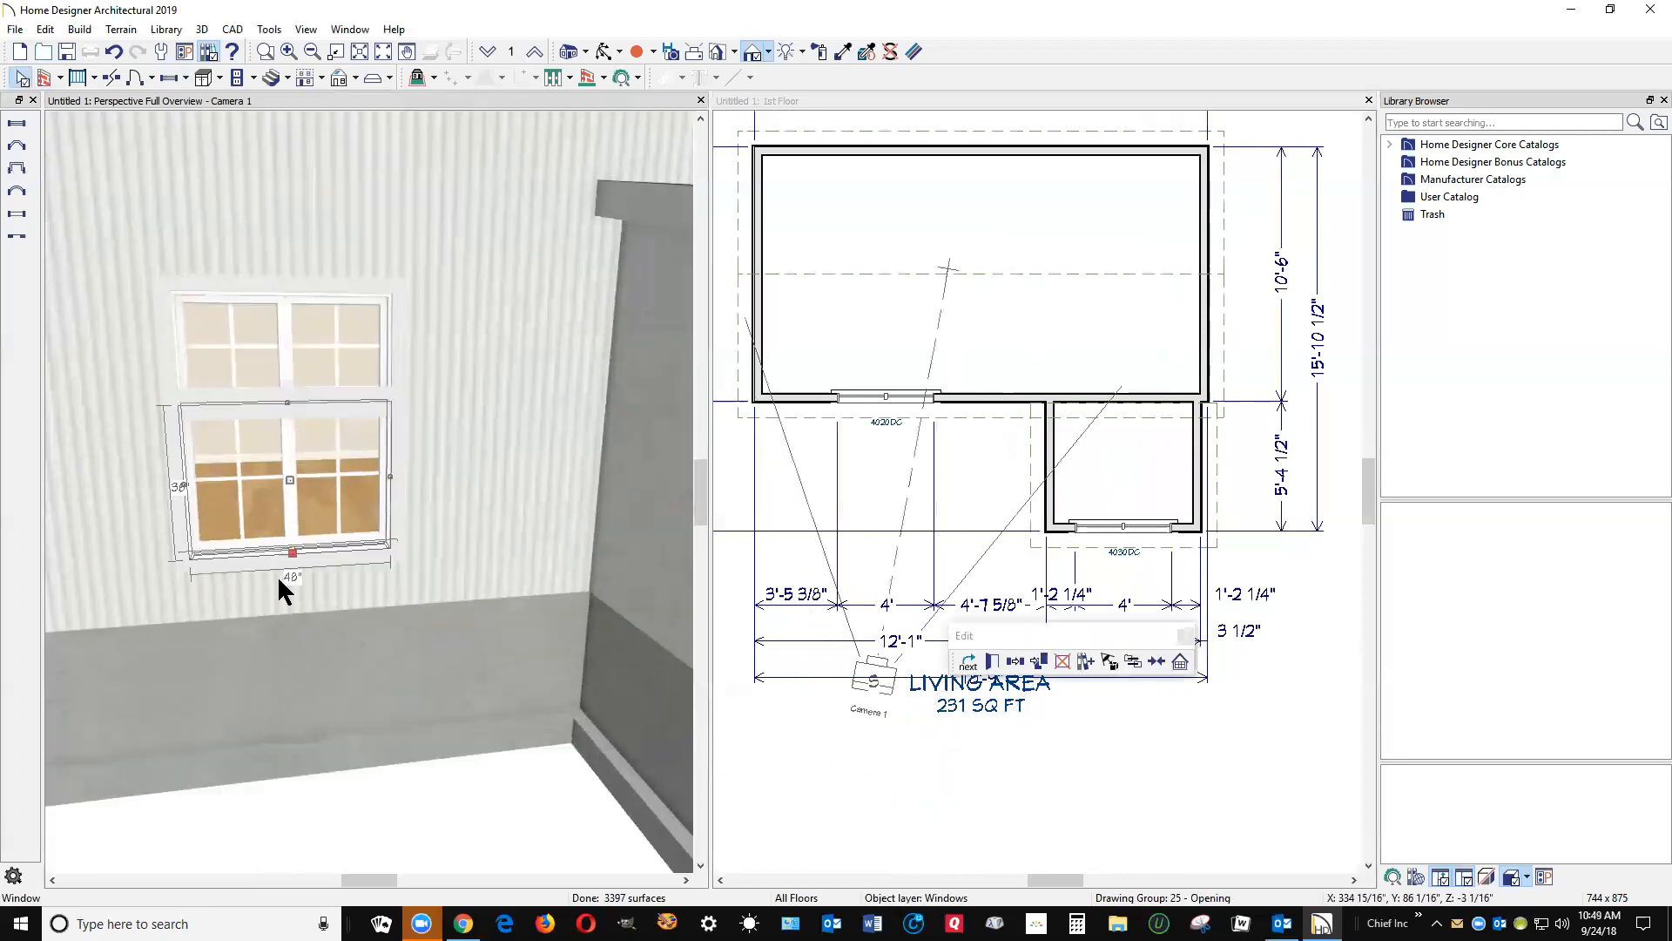
{"action": "left_click", "coordinate": [993, 661]}
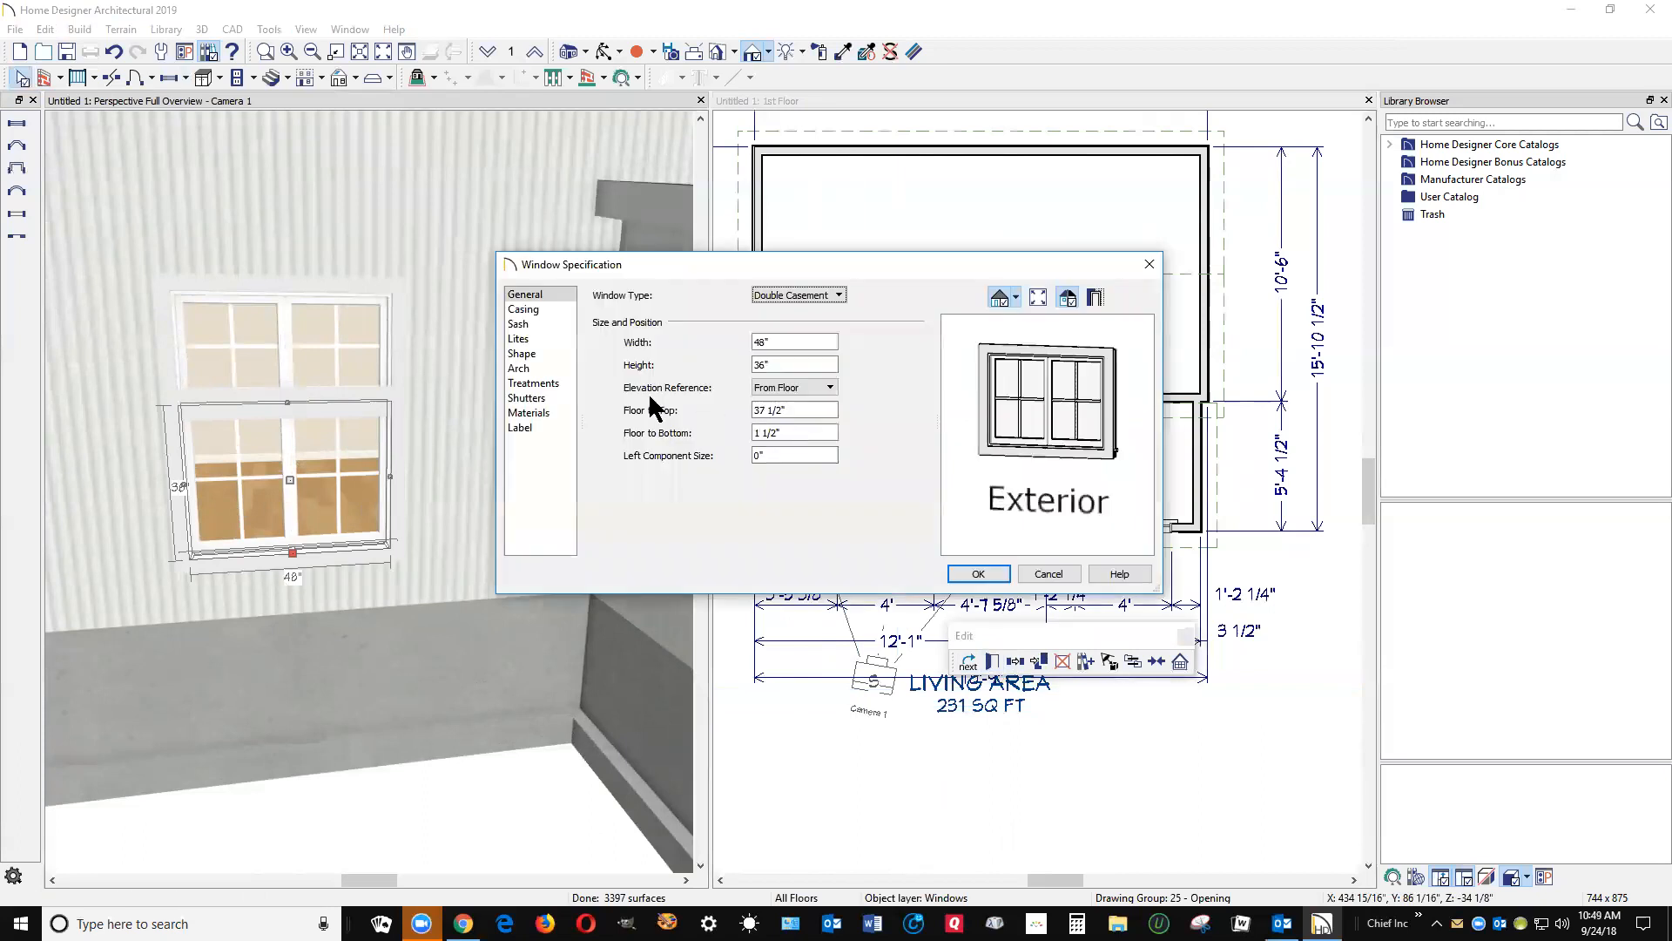
{"action": "left_click", "coordinate": [524, 310]}
{"action": "left_click", "coordinate": [665, 438]}
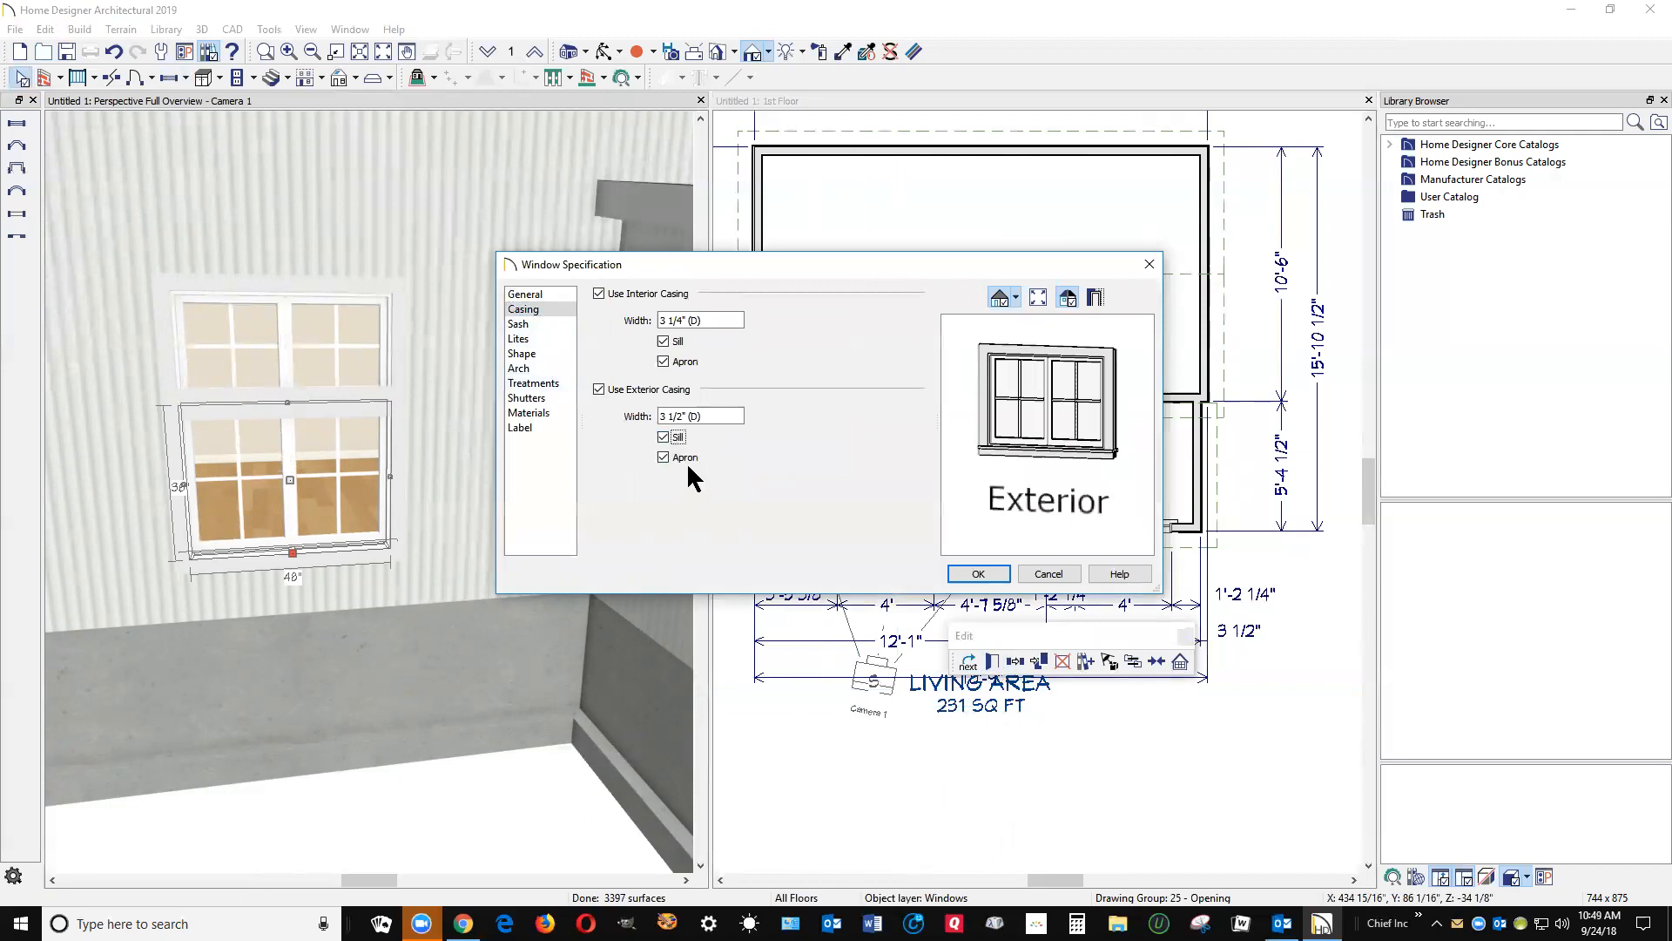
- Try an 8" exterior casing width on the lower window and settle on 3 1/4"
{"action": "left_click_drag", "start_coordinate": [731, 415], "coordinate": [542, 418]}
{"action": "key", "text": "Tab"}
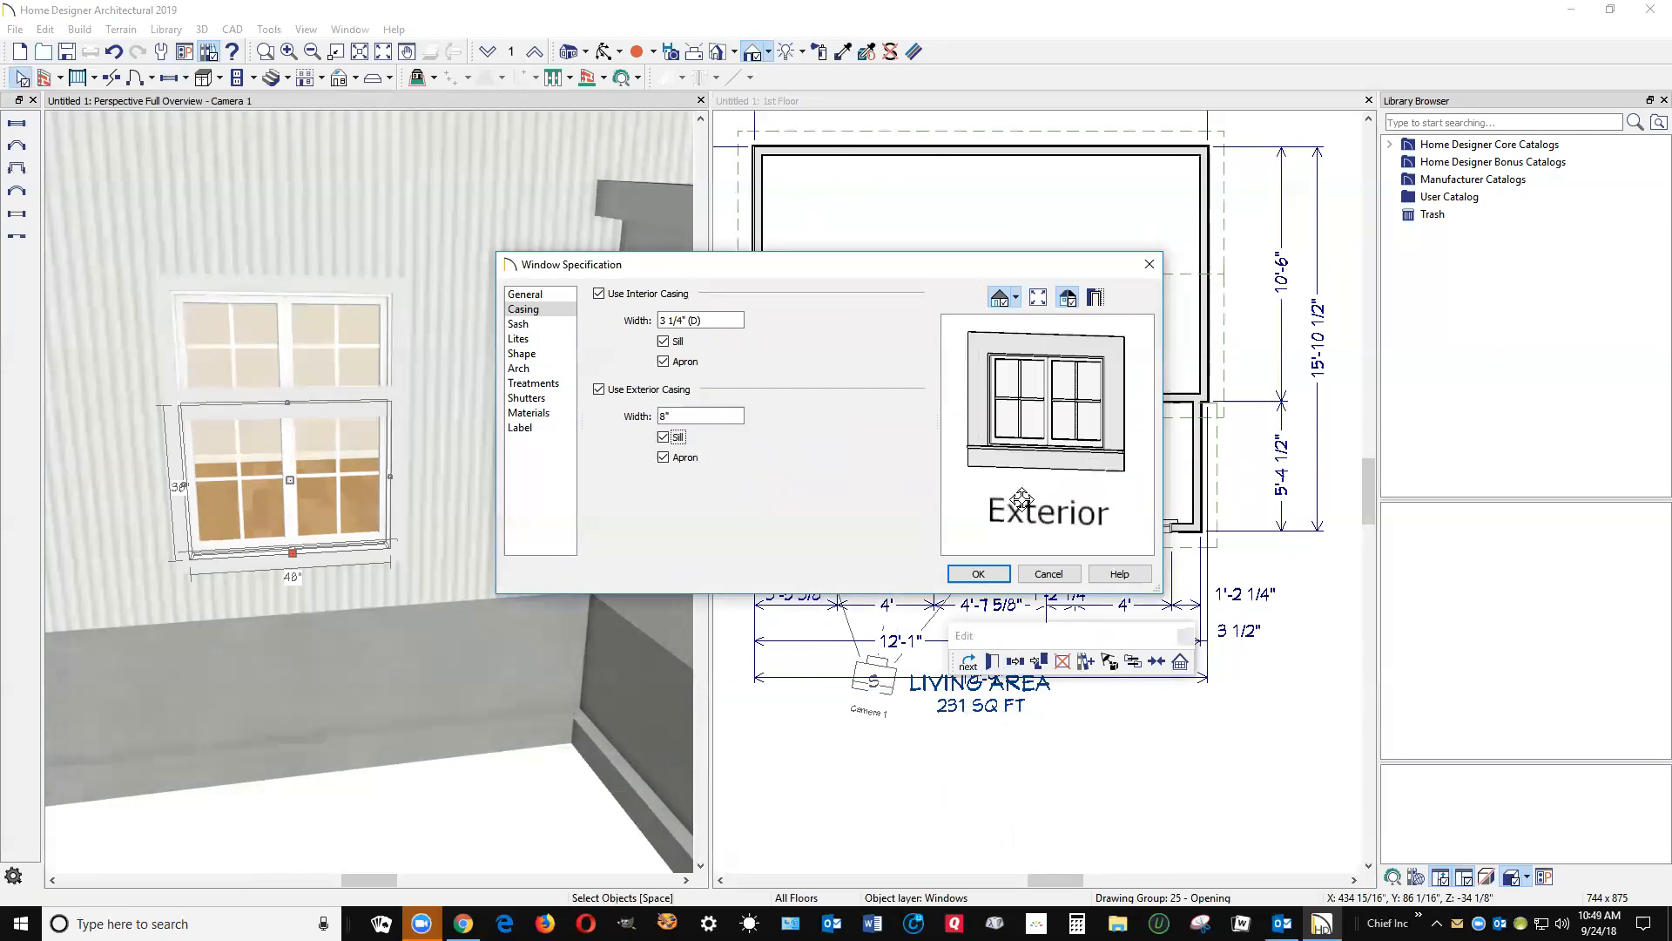
{"action": "double_click", "coordinate": [679, 416]}
{"action": "type", "text": "3.25"}
{"action": "key", "text": "Tab"}
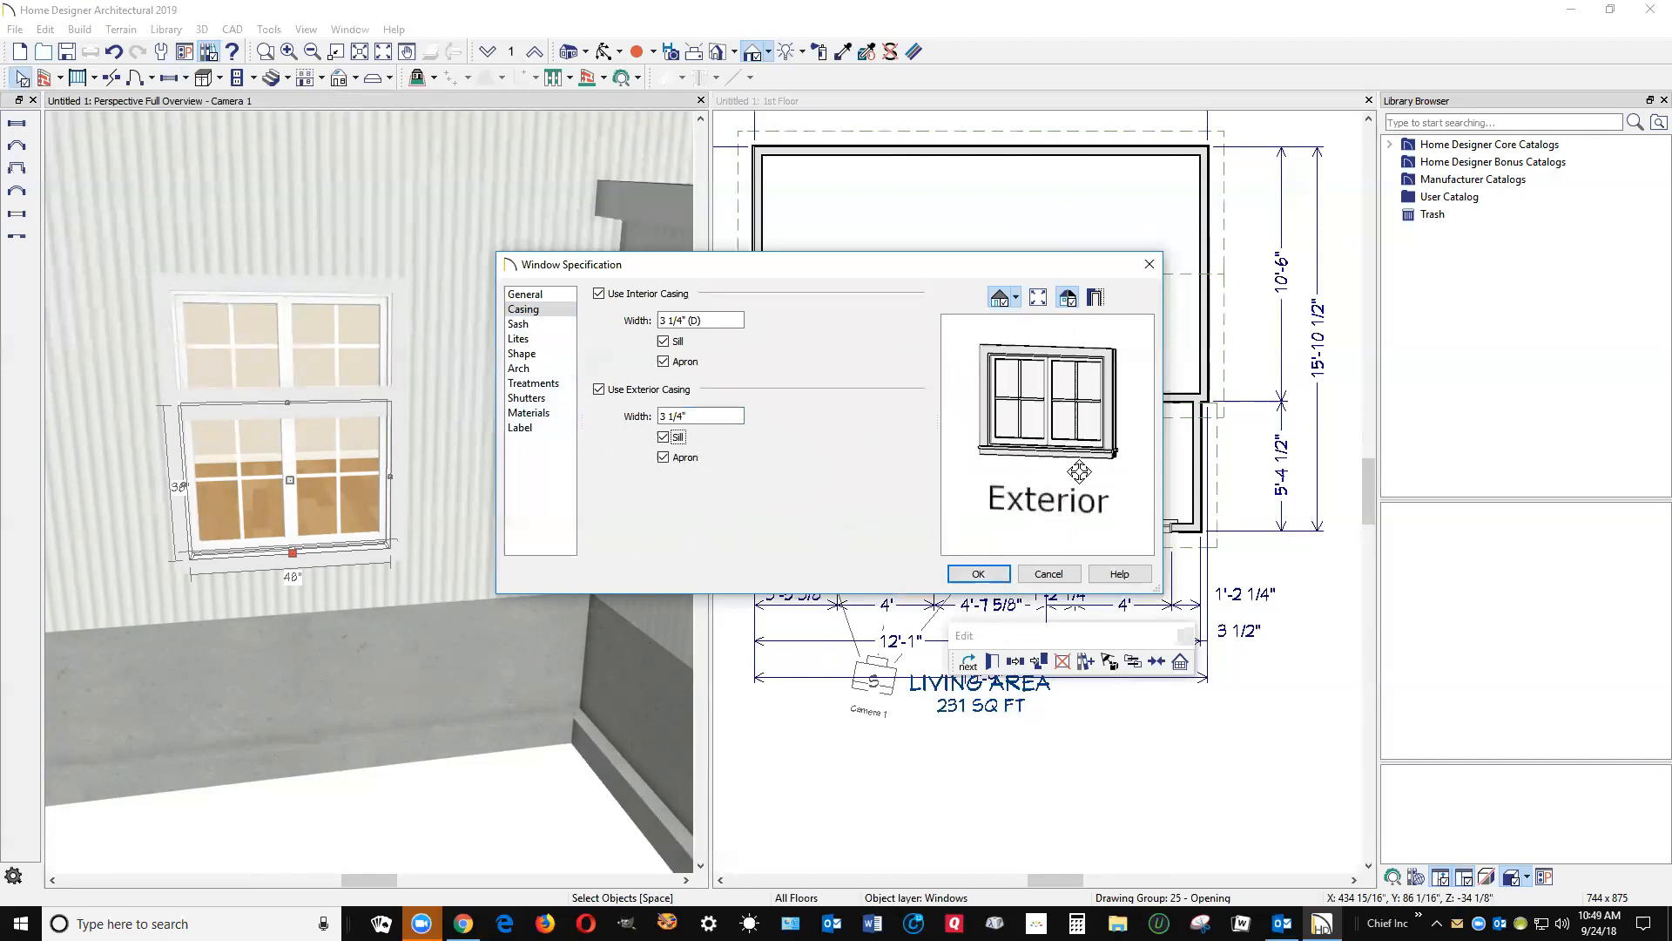
{"action": "left_click", "coordinate": [978, 573]}
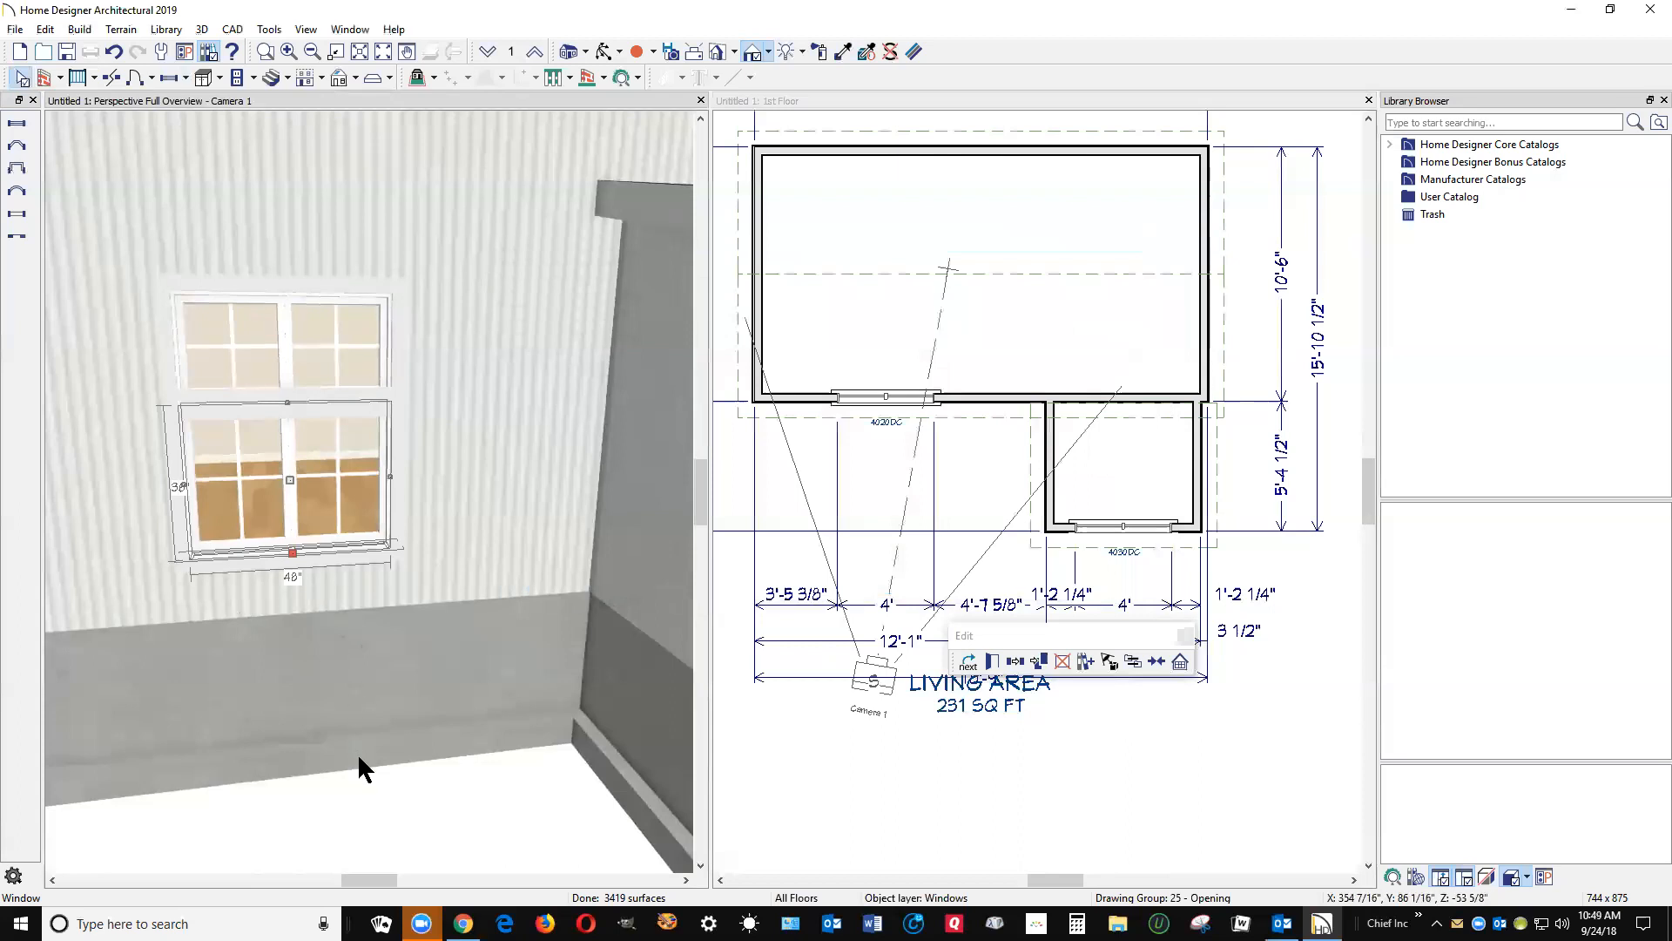
{"action": "key", "text": "Escape"}
- Place a soffit in the floor plan against the outside of the main front wall, in front of its window
{"action": "scroll", "coordinate": [874, 421], "scroll_direction": "up", "scroll_amount": 2}
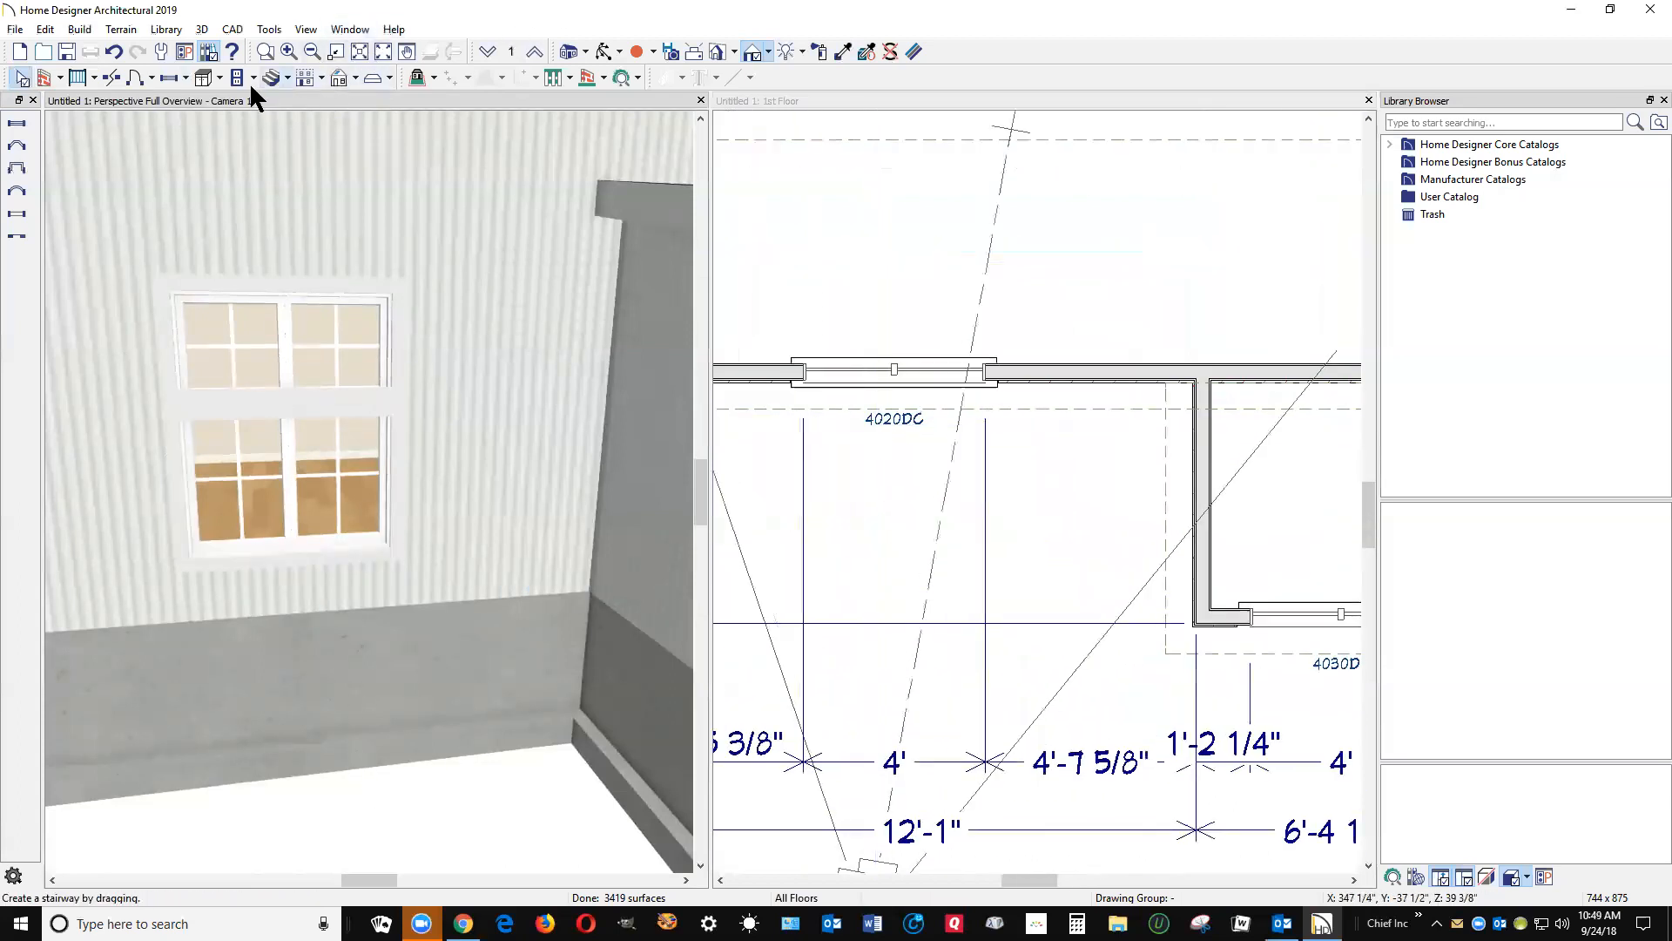
{"action": "left_click", "coordinate": [220, 76]}
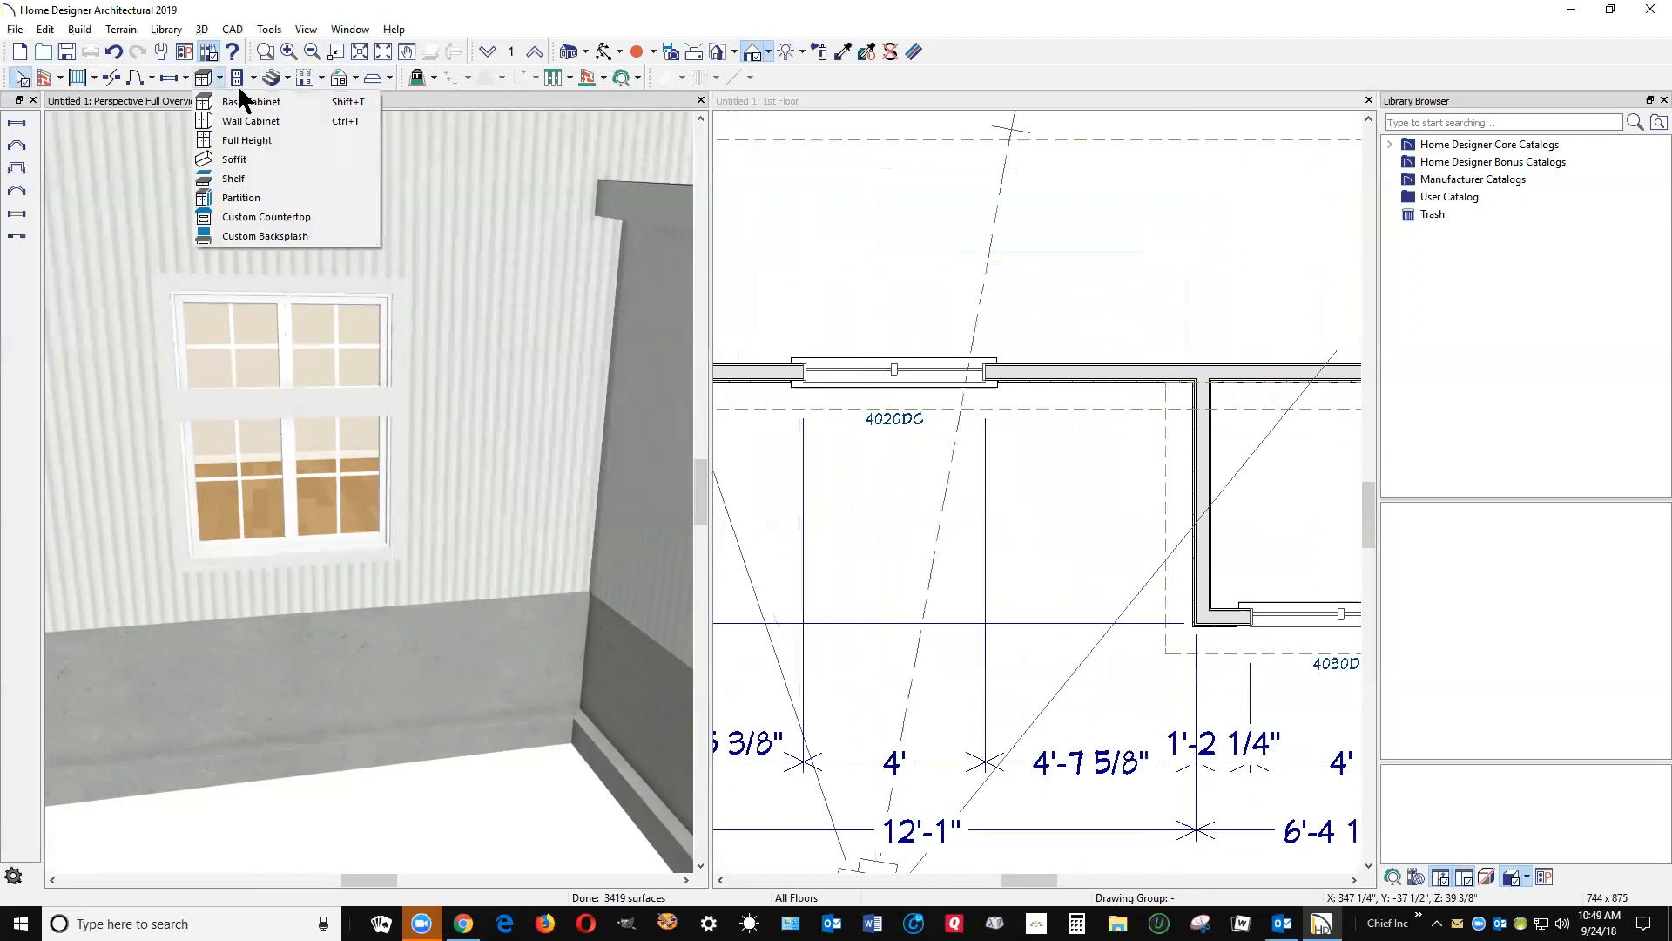
{"action": "left_click", "coordinate": [244, 160]}
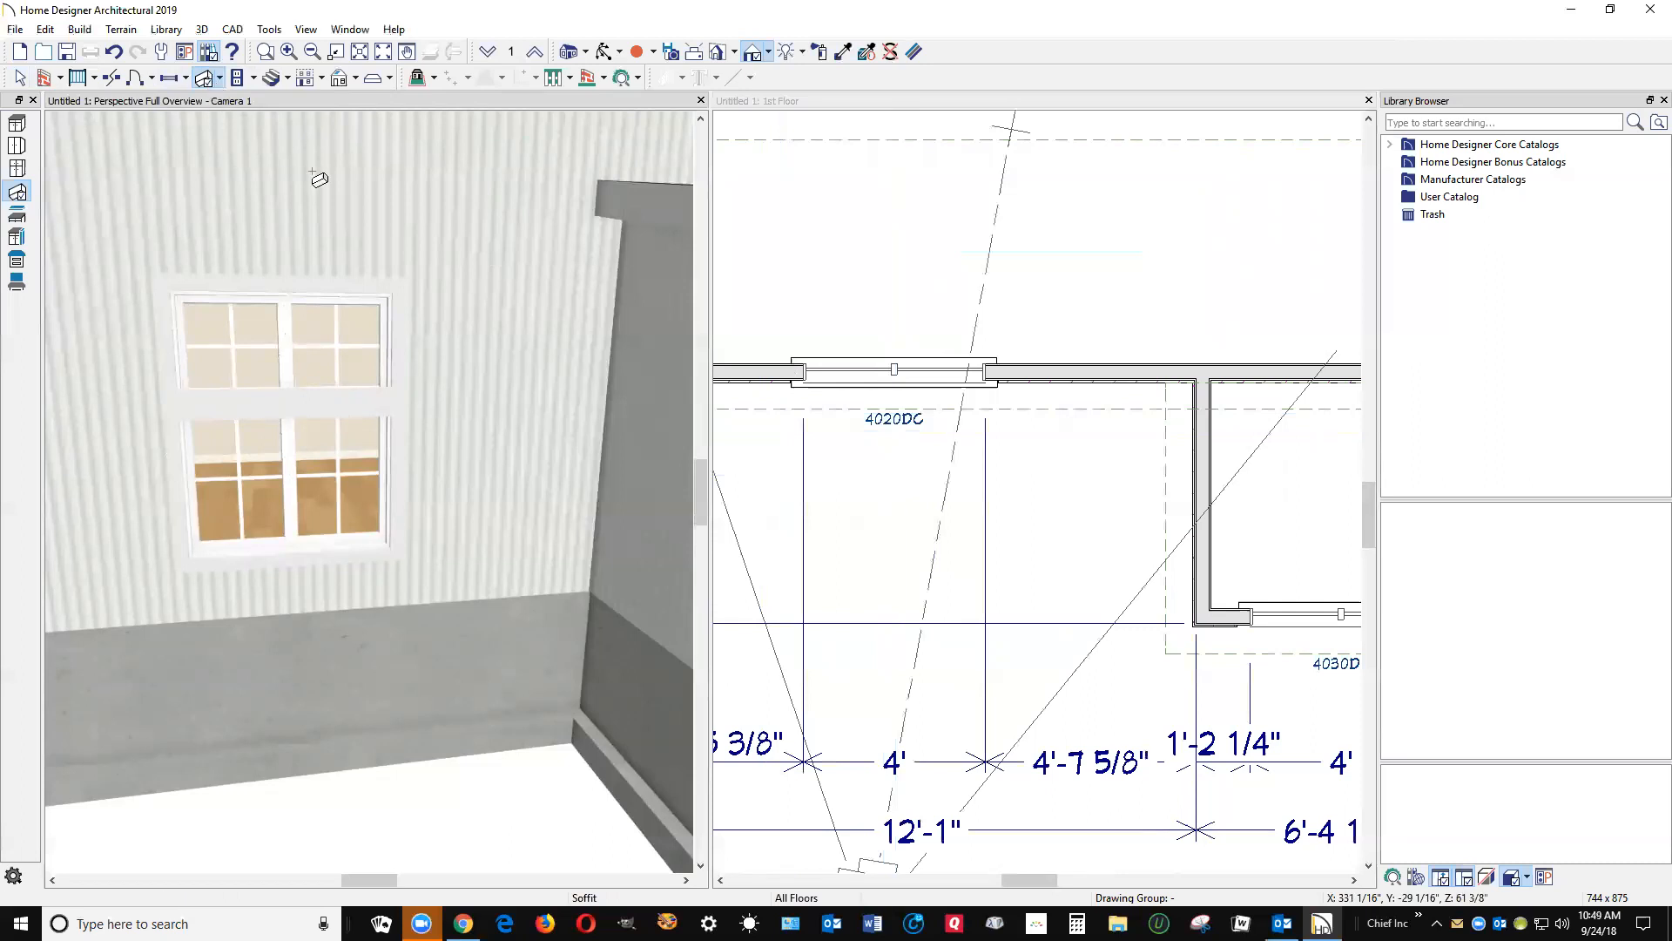
{"action": "left_click", "coordinate": [890, 436]}
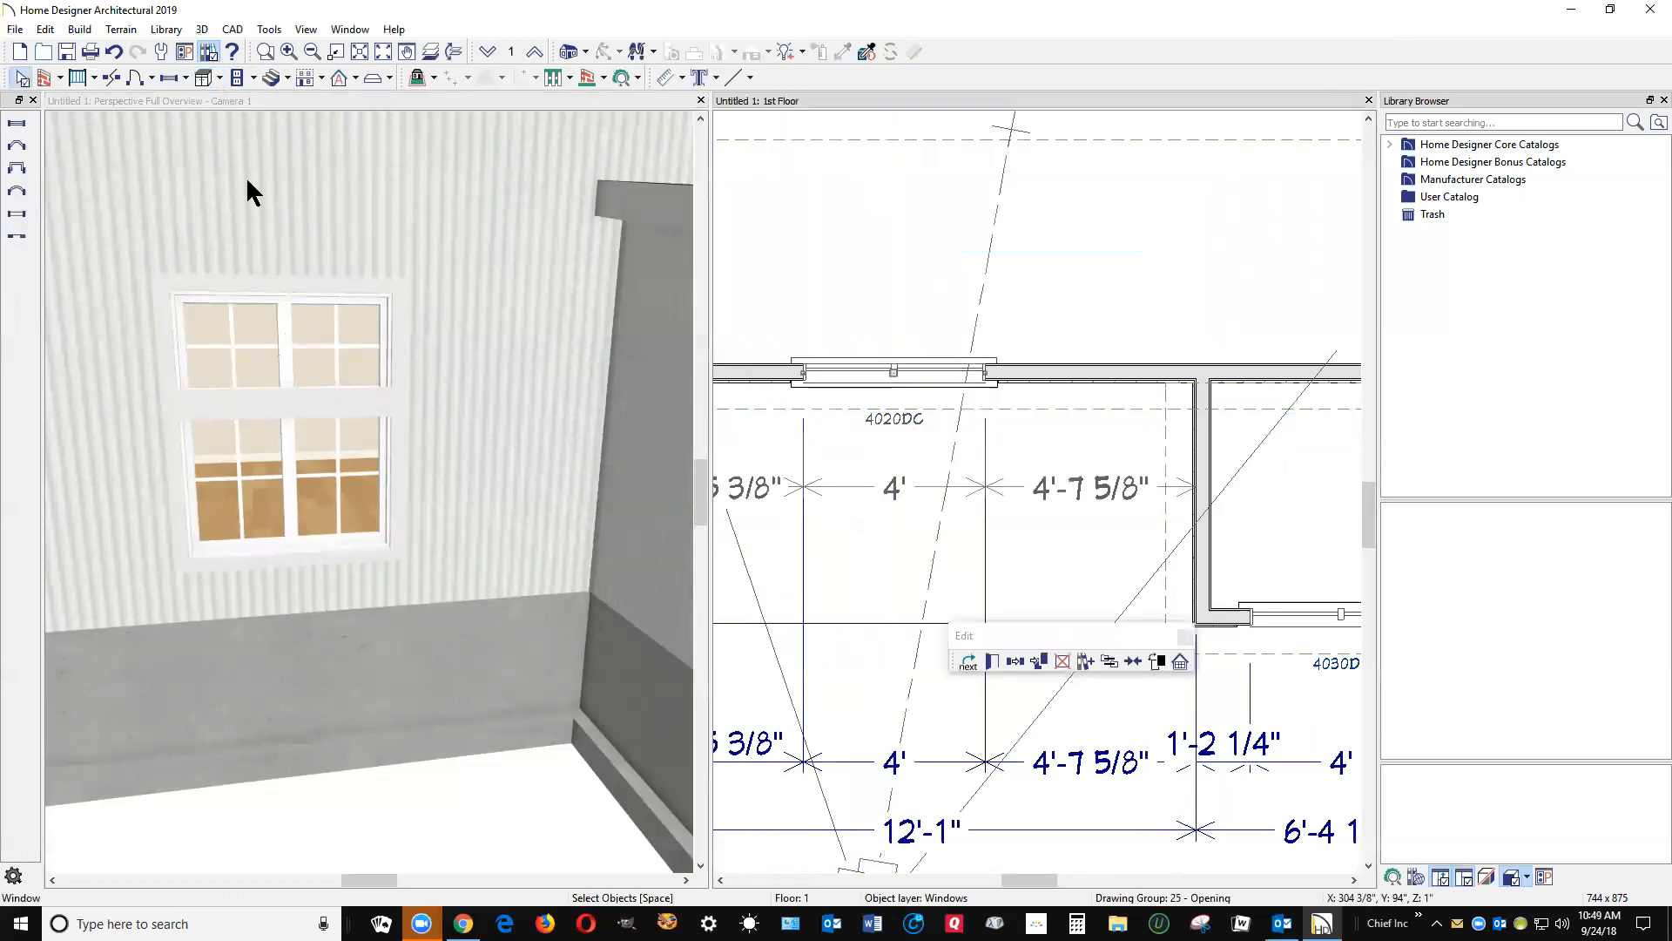
{"action": "left_click", "coordinate": [218, 77]}
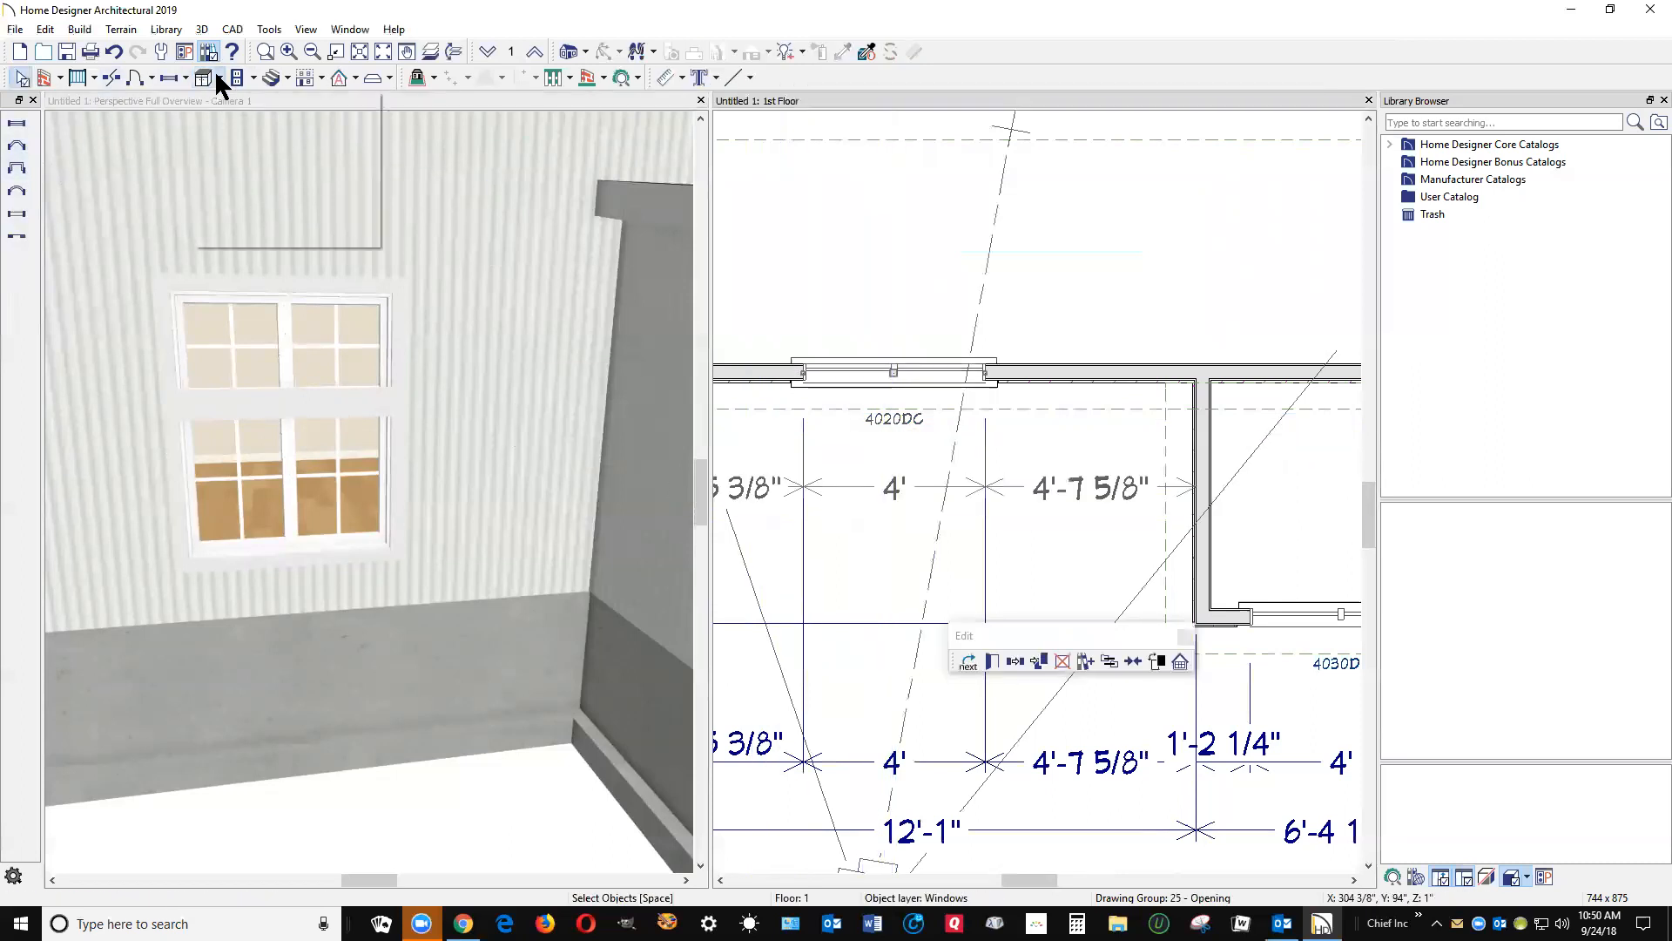
{"action": "left_click", "coordinate": [247, 167]}
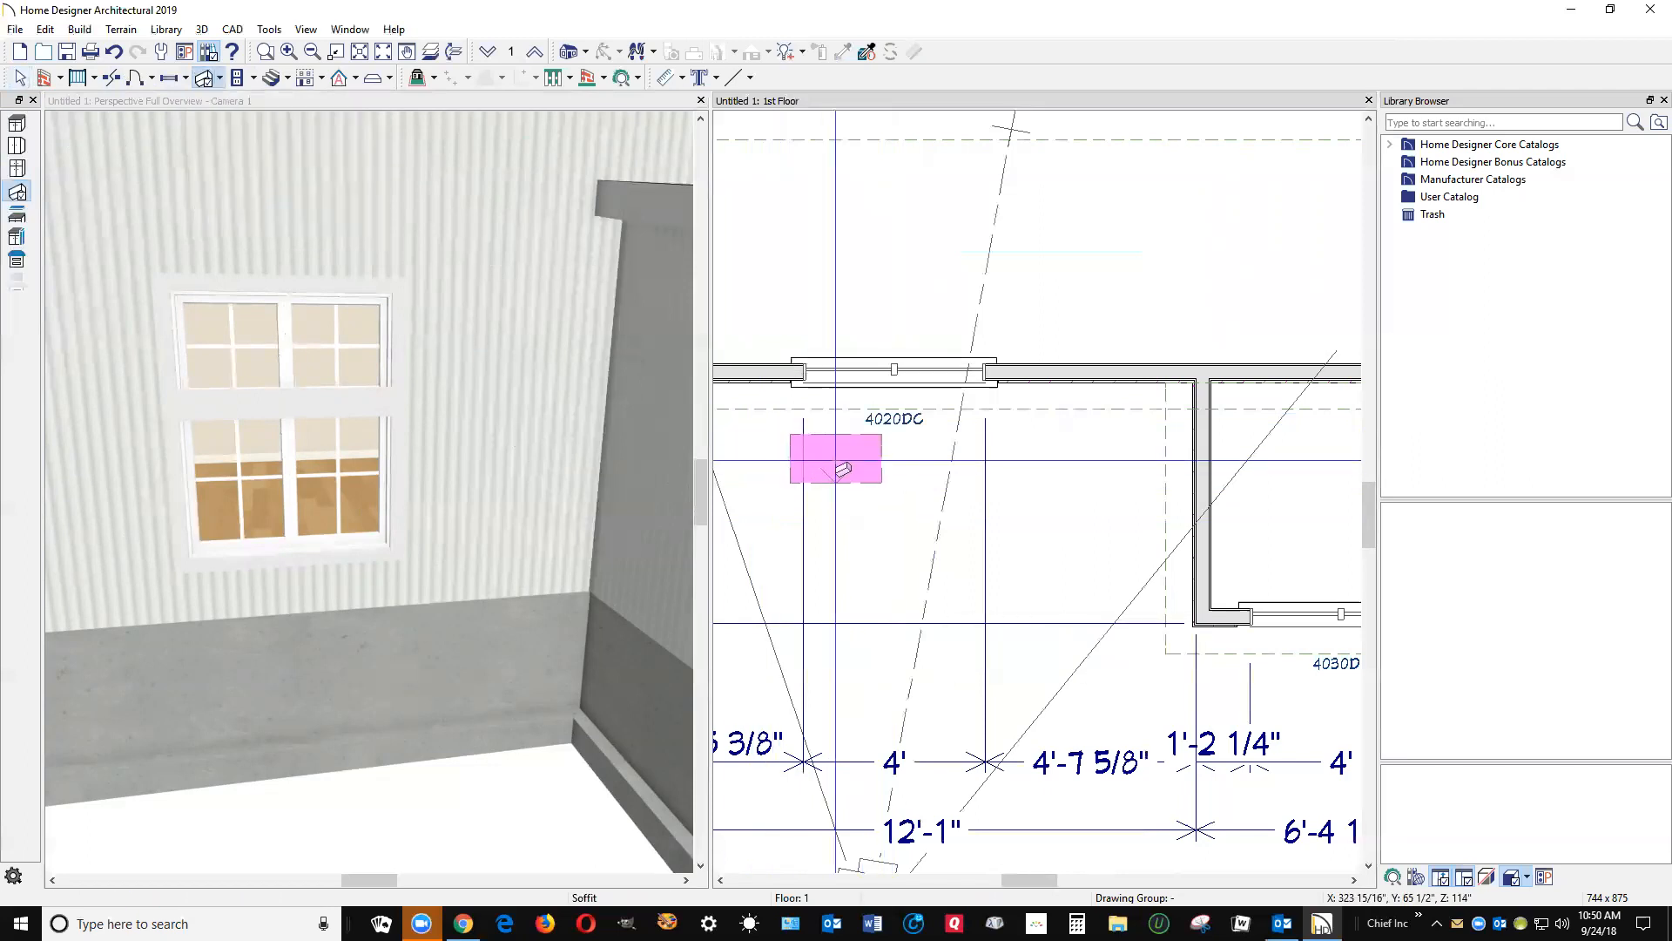
{"action": "left_click", "coordinate": [902, 400]}
{"action": "key", "text": "Escape"}
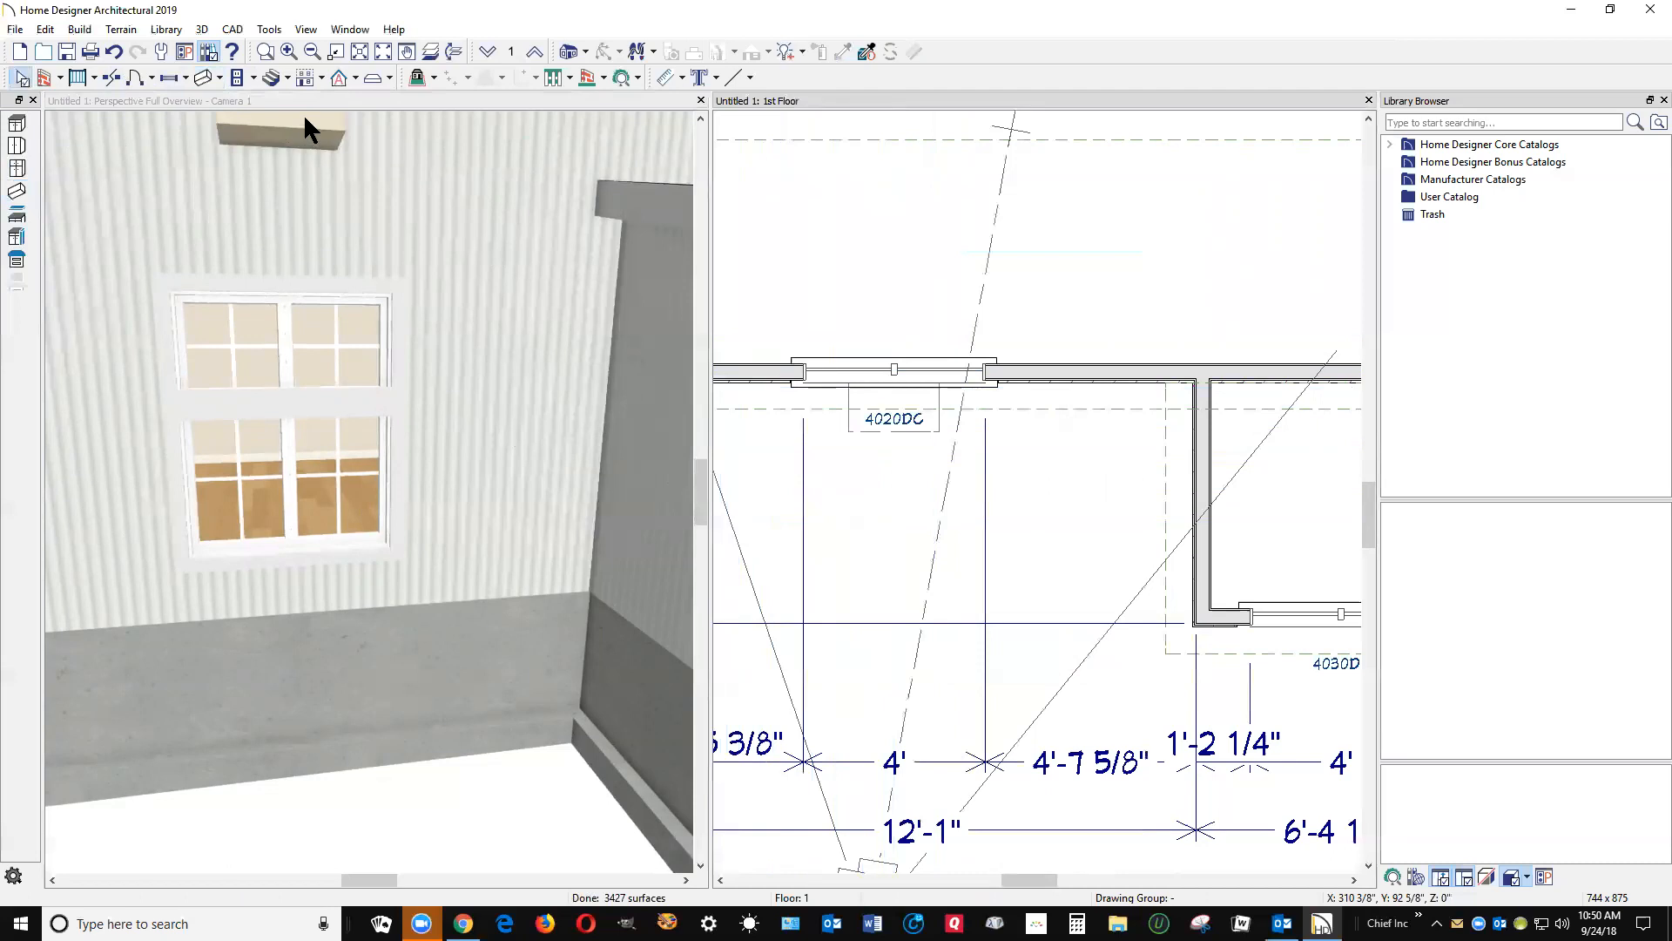
- Move the soffit down directly beneath the main wall's lower window and reduce its height to about 4 1/8"
{"action": "left_click", "coordinate": [303, 113]}
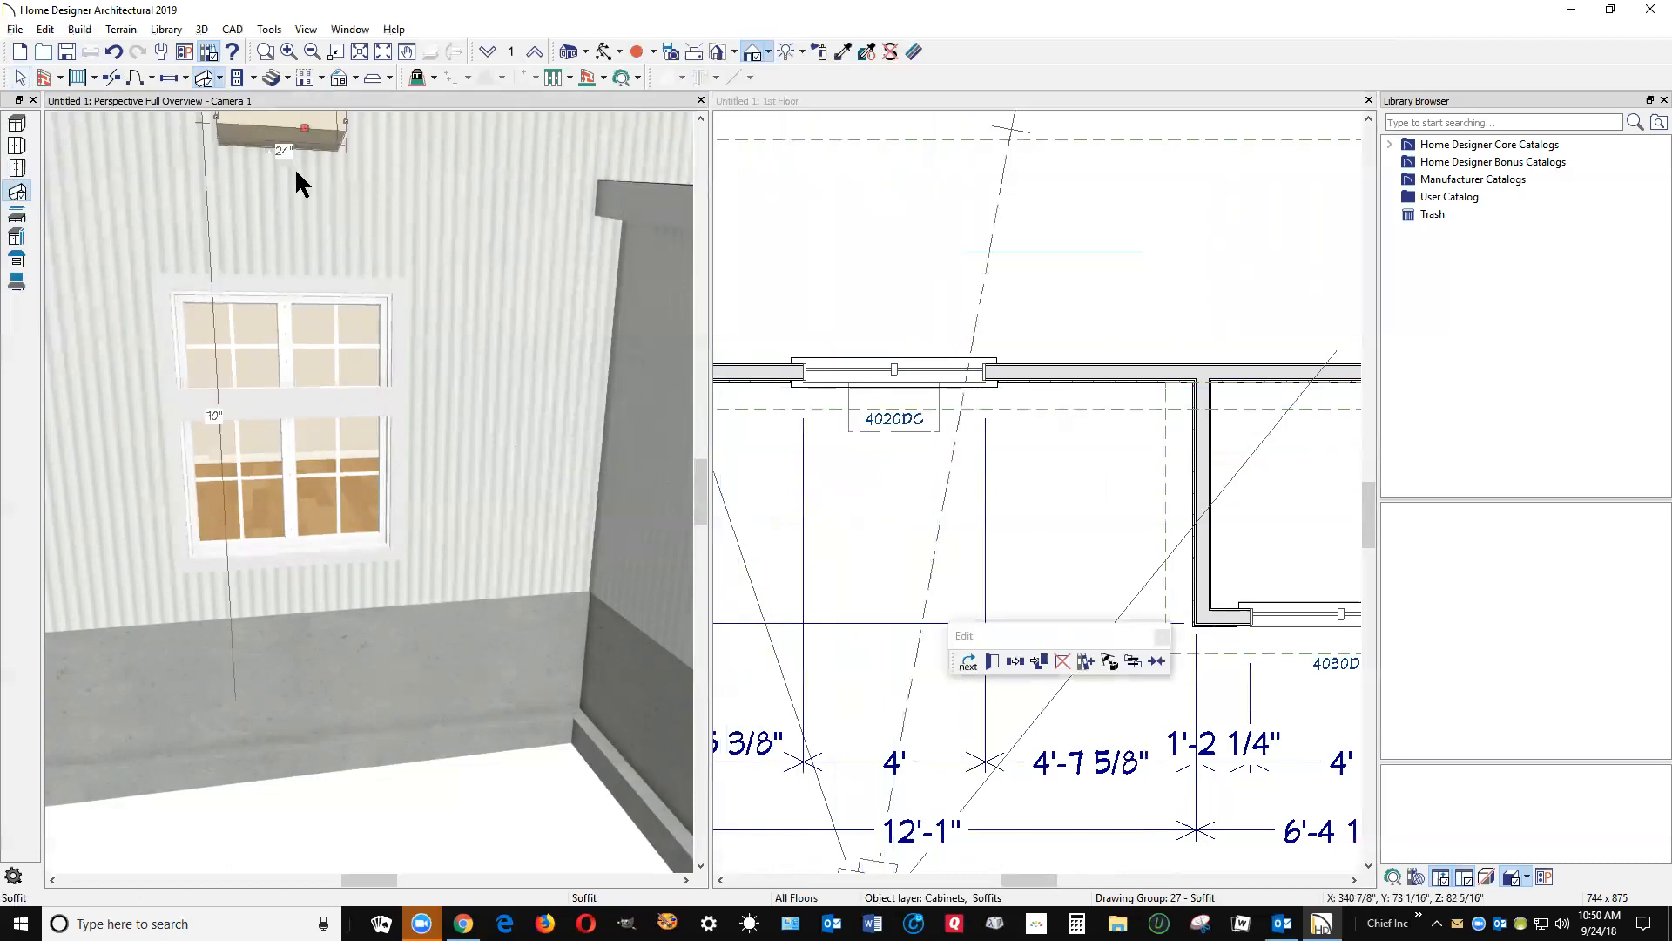
{"action": "scroll", "coordinate": [294, 167], "scroll_direction": "down", "scroll_amount": 2}
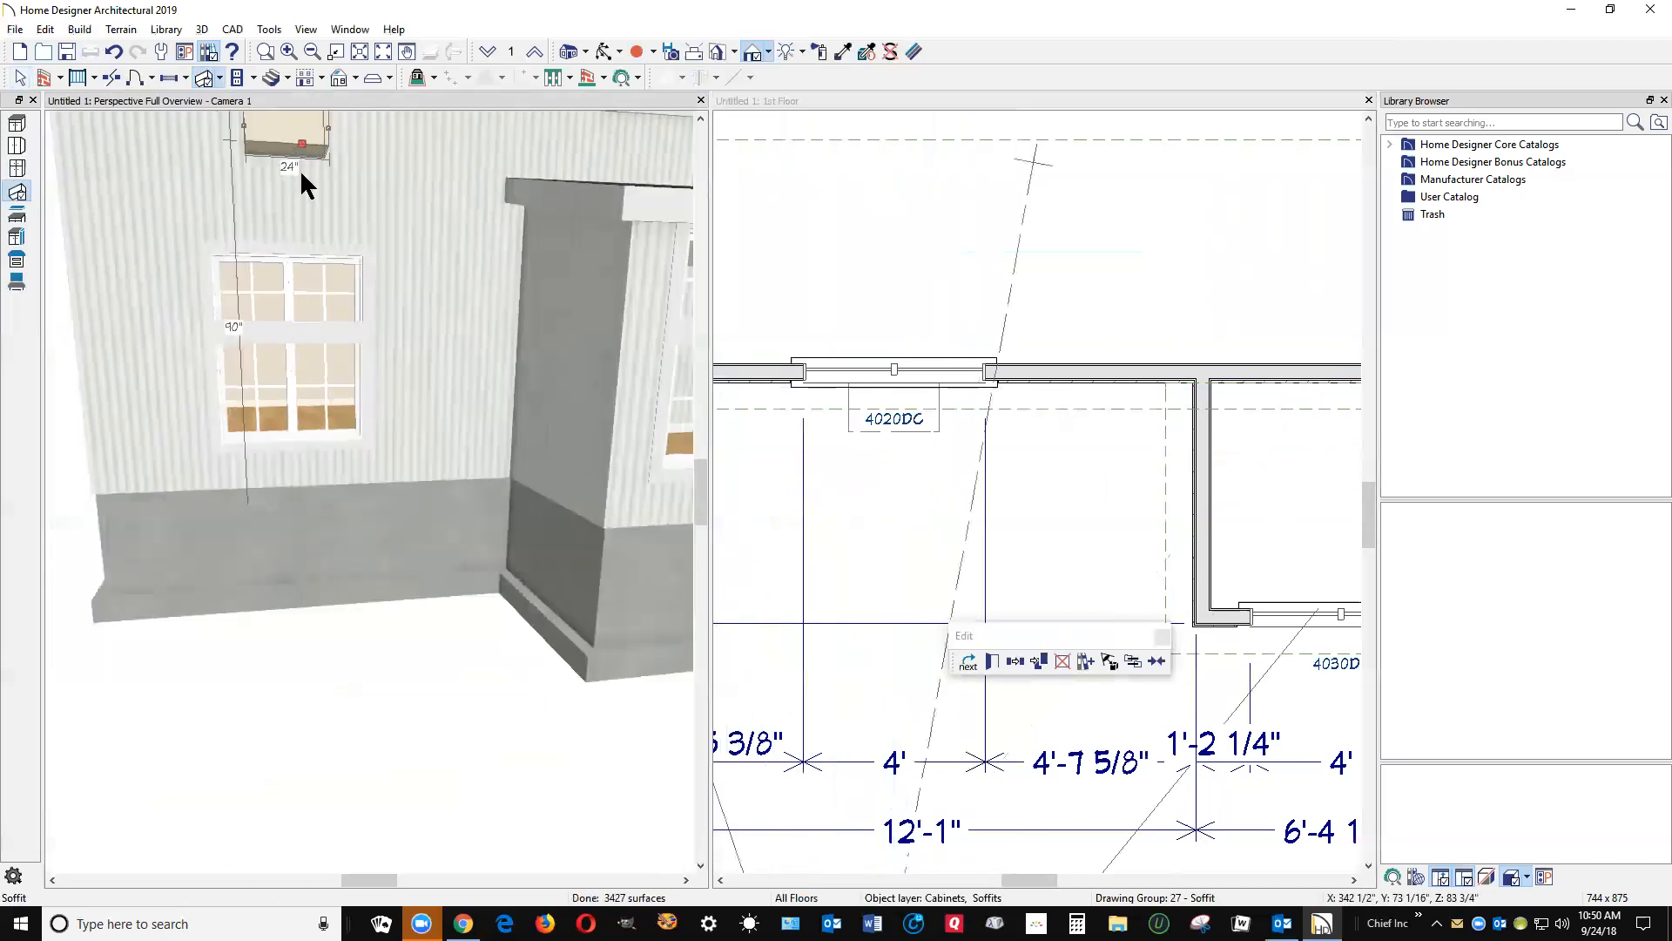
{"action": "scroll", "coordinate": [300, 169], "scroll_direction": "down", "scroll_amount": 2}
{"action": "scroll", "coordinate": [280, 121], "scroll_direction": "up", "scroll_amount": 2}
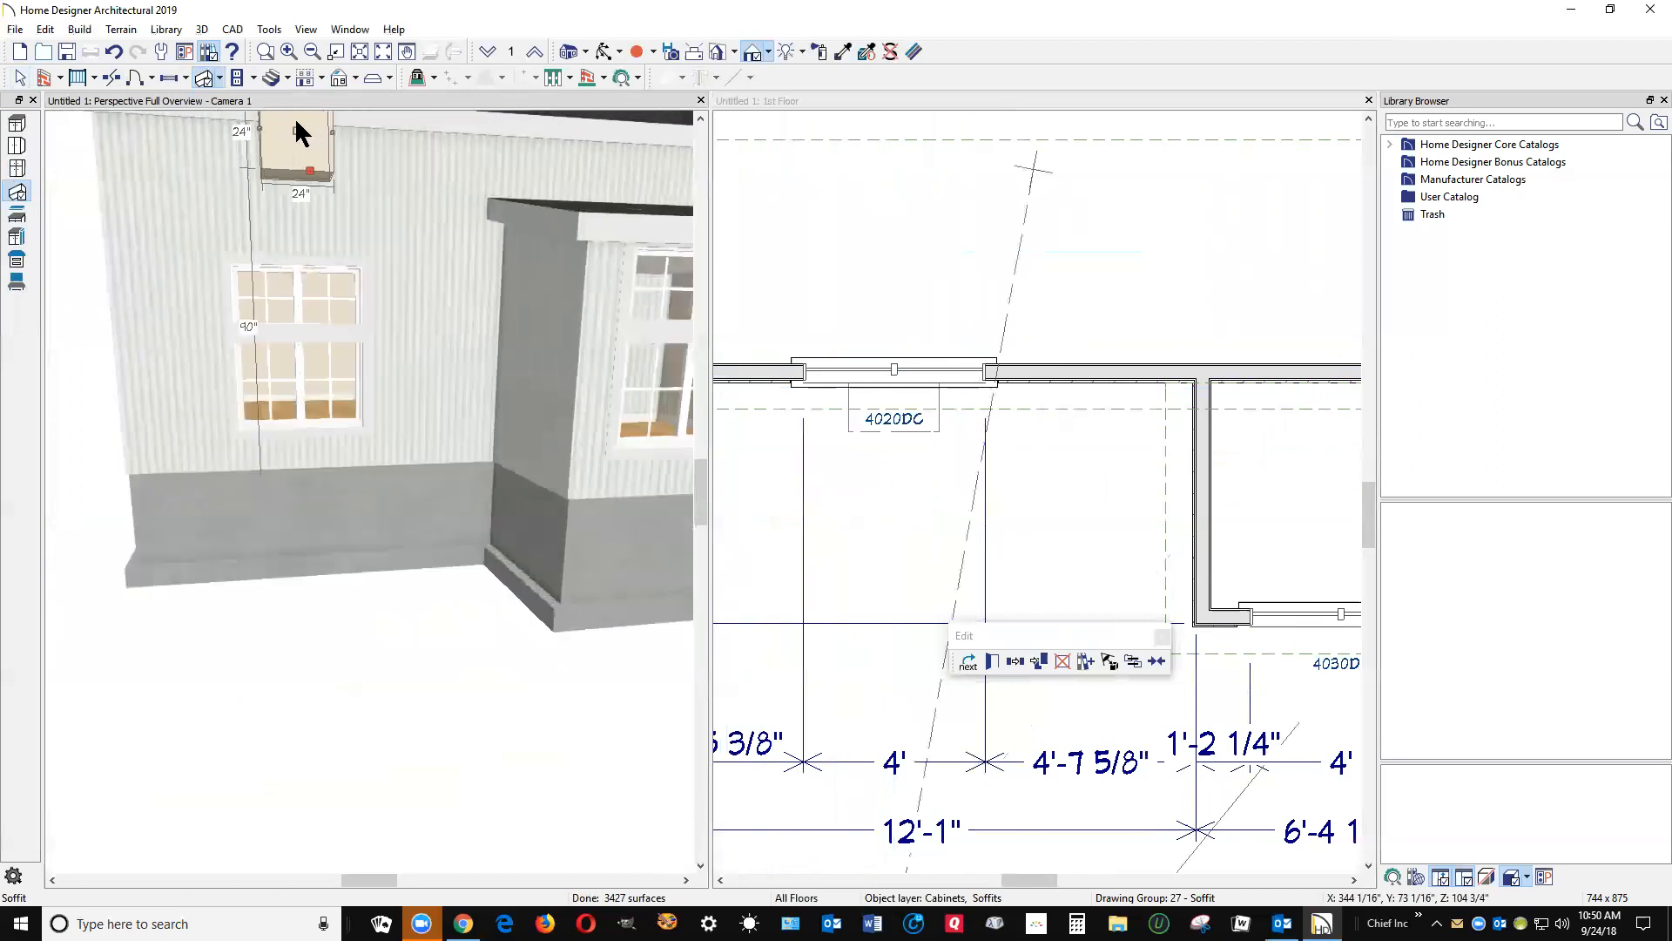
{"action": "left_click_drag", "start_coordinate": [293, 132], "coordinate": [282, 471]}
{"action": "scroll", "coordinate": [293, 484], "scroll_direction": "up", "scroll_amount": 3}
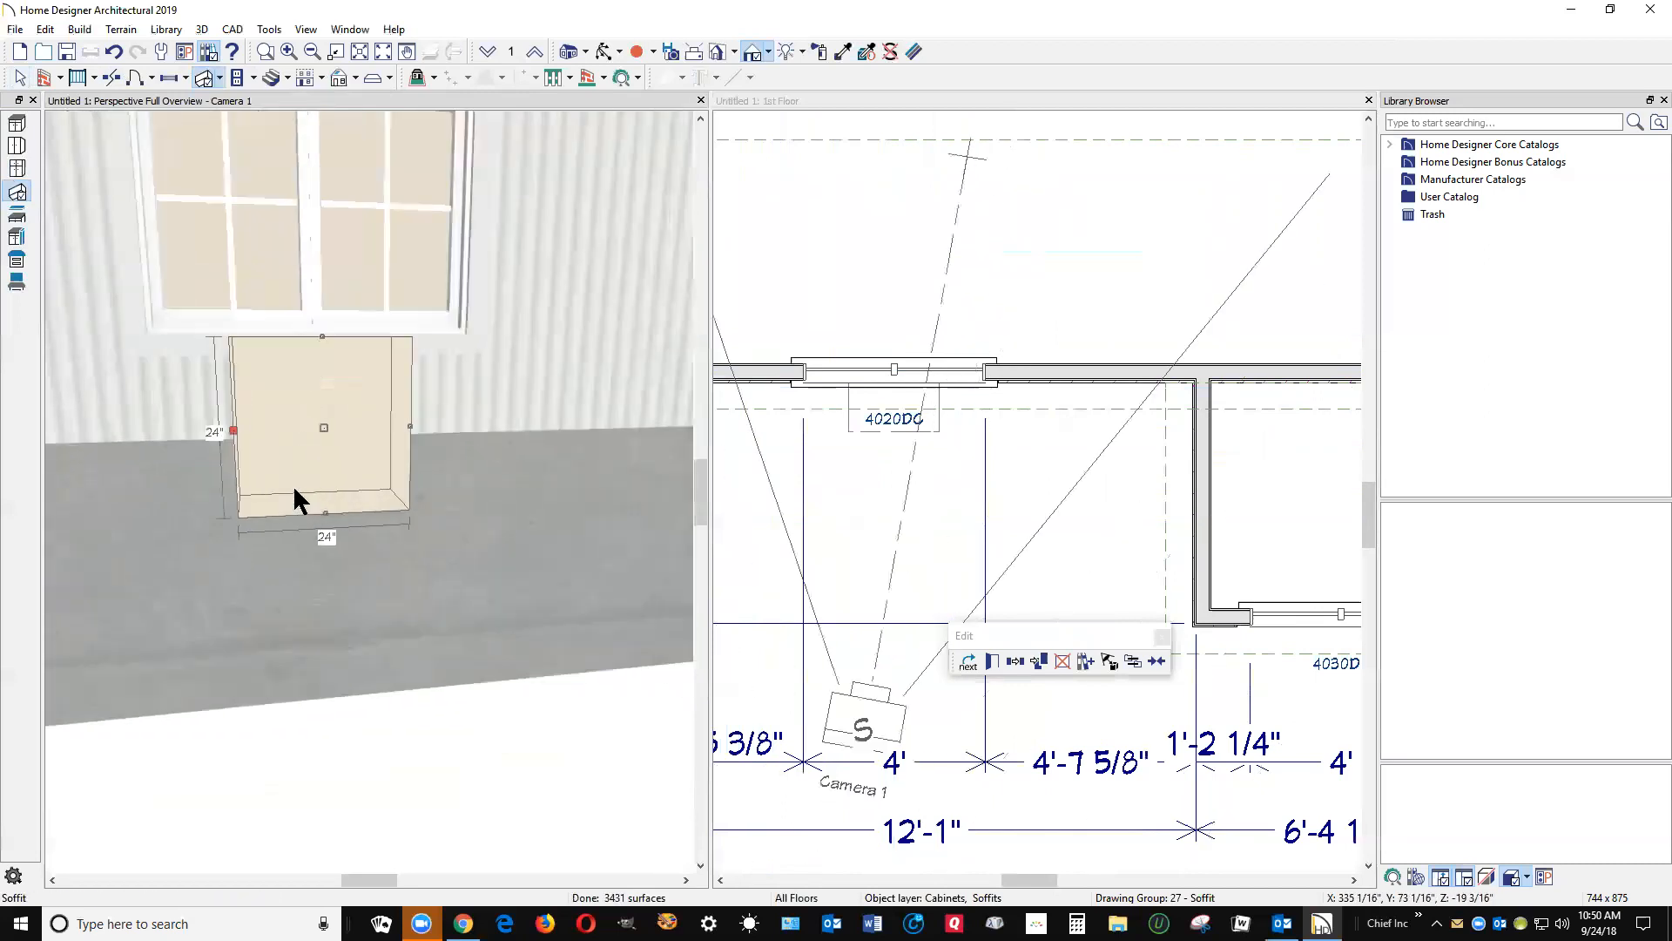
{"action": "left_click_drag", "start_coordinate": [325, 512], "coordinate": [305, 370]}
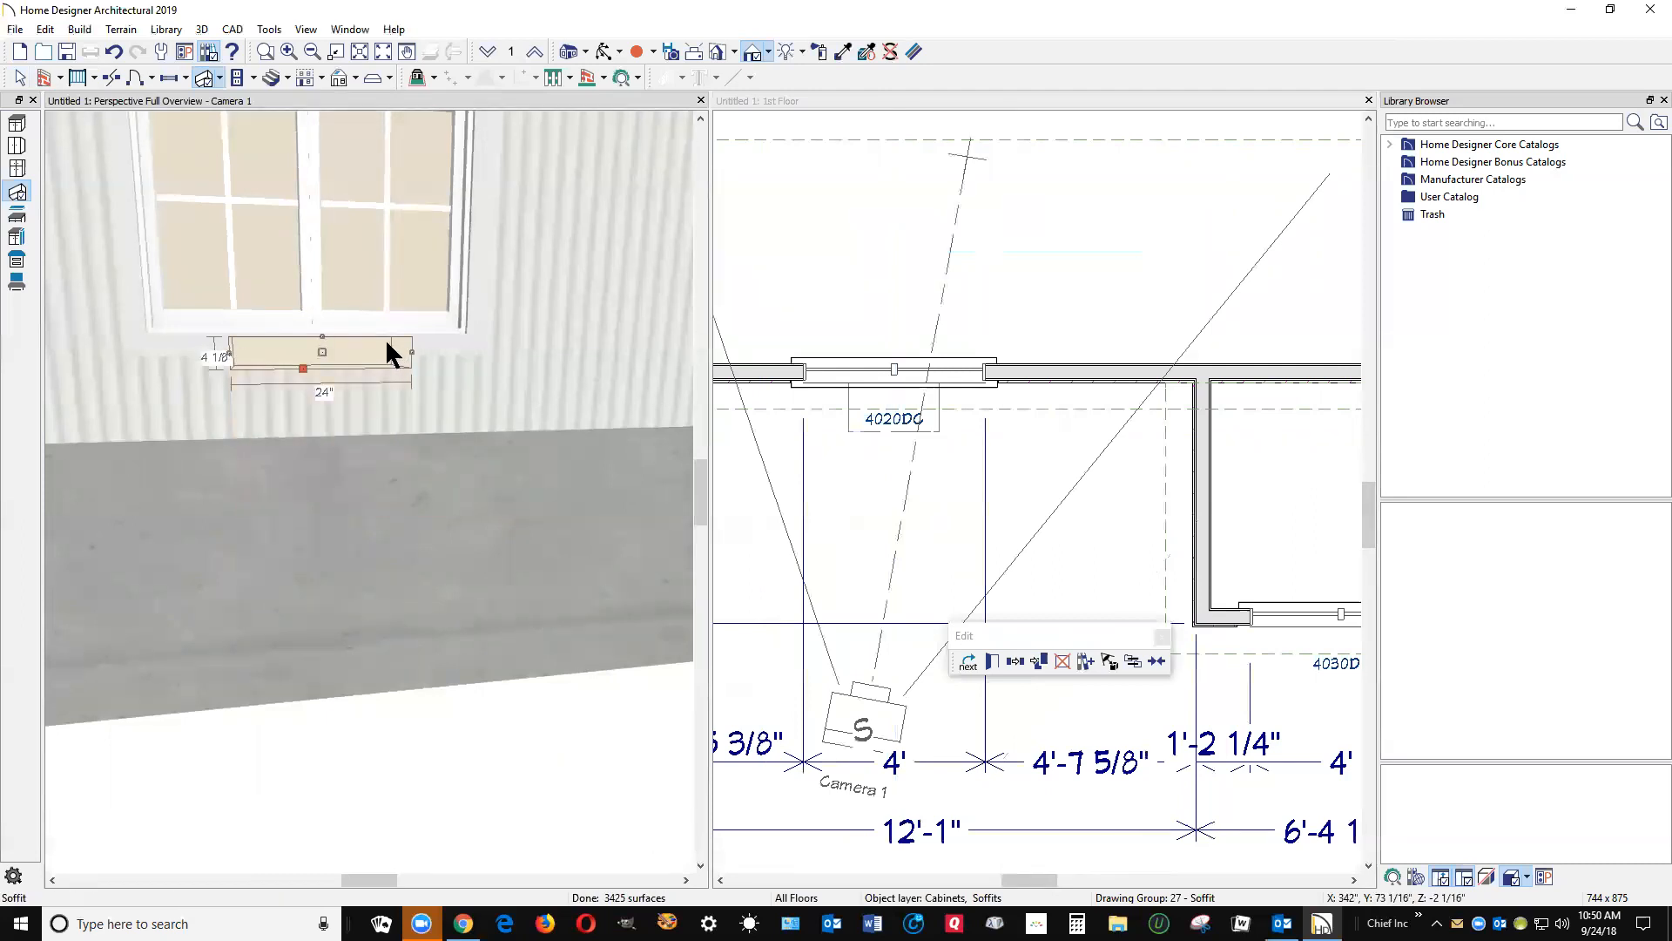
{"action": "key", "text": "Escape"}
- Copy the window casing's Color - Brite material onto the soffit beneath it
{"action": "left_click", "coordinate": [843, 52]}
{"action": "left_click", "coordinate": [481, 276]}
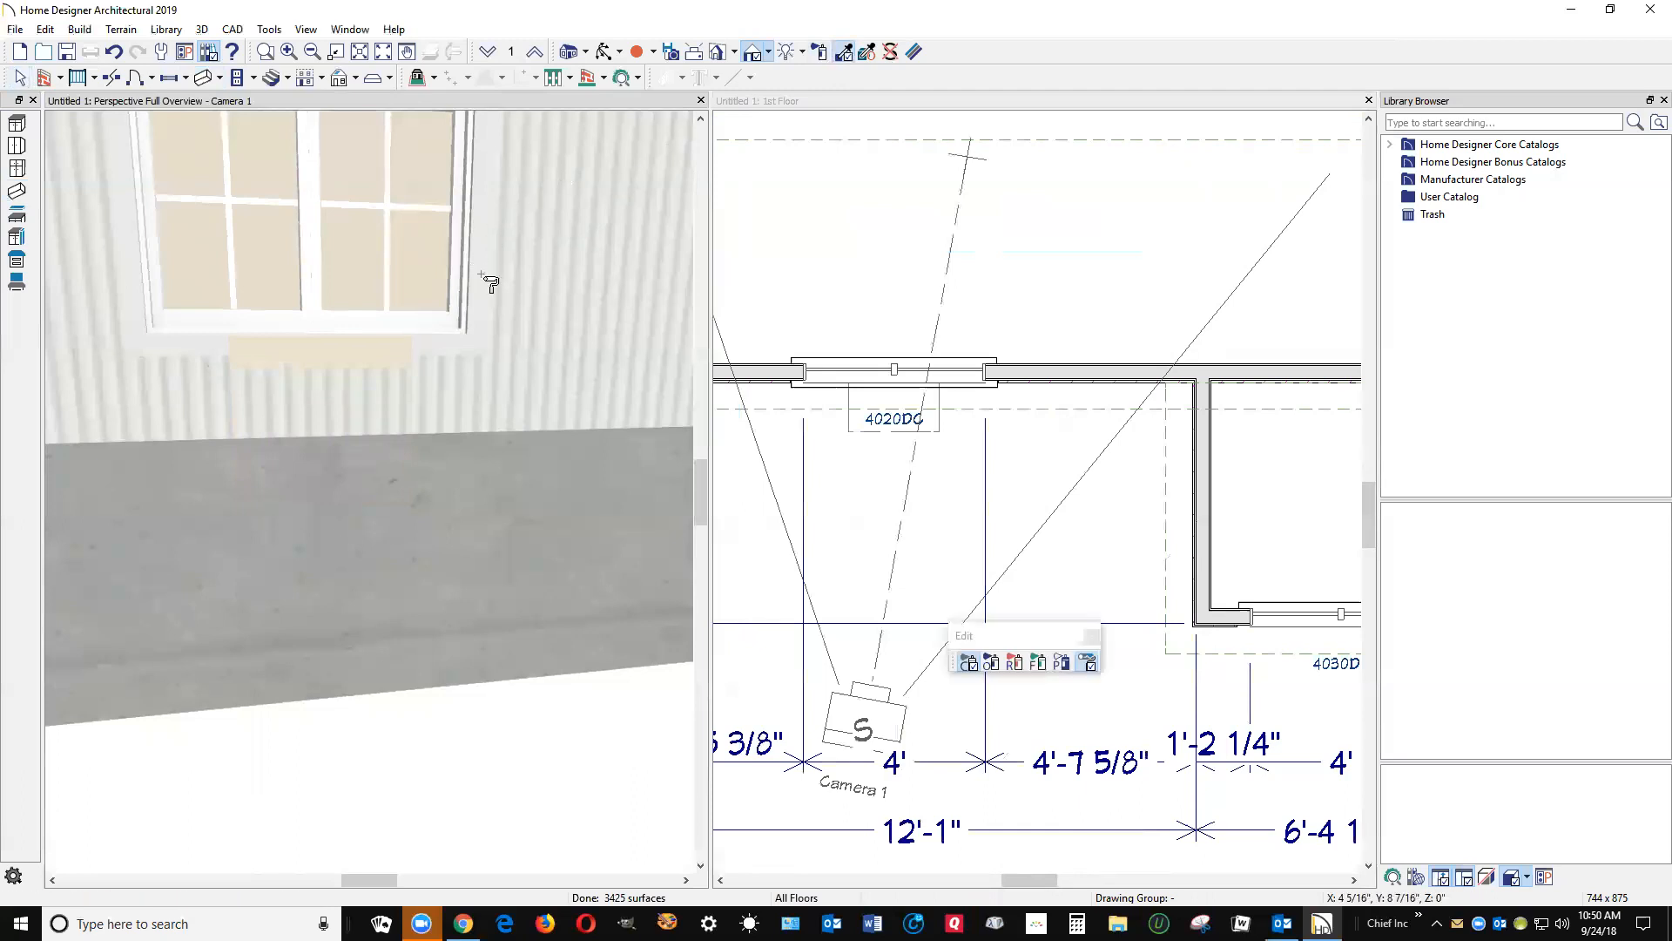
{"action": "left_click", "coordinate": [1084, 662]}
{"action": "left_click", "coordinate": [969, 663]}
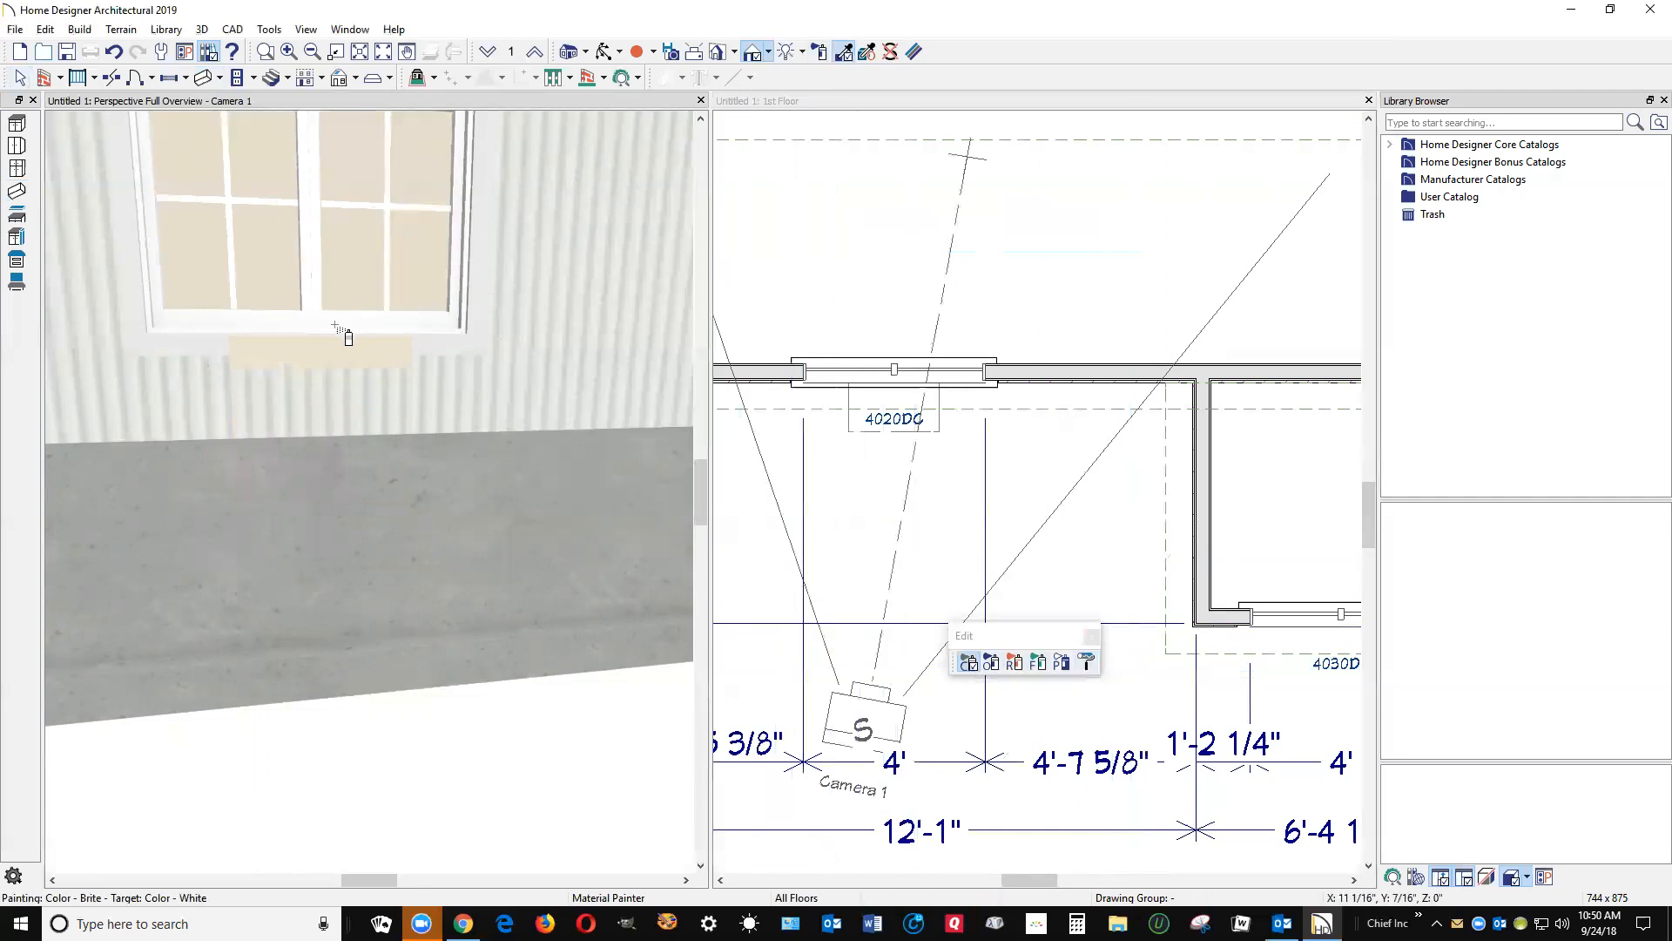
{"action": "key", "text": "Escape"}
- Widen the soffit in both directions to span the full width of the window's exterior casing
{"action": "left_click", "coordinate": [351, 351]}
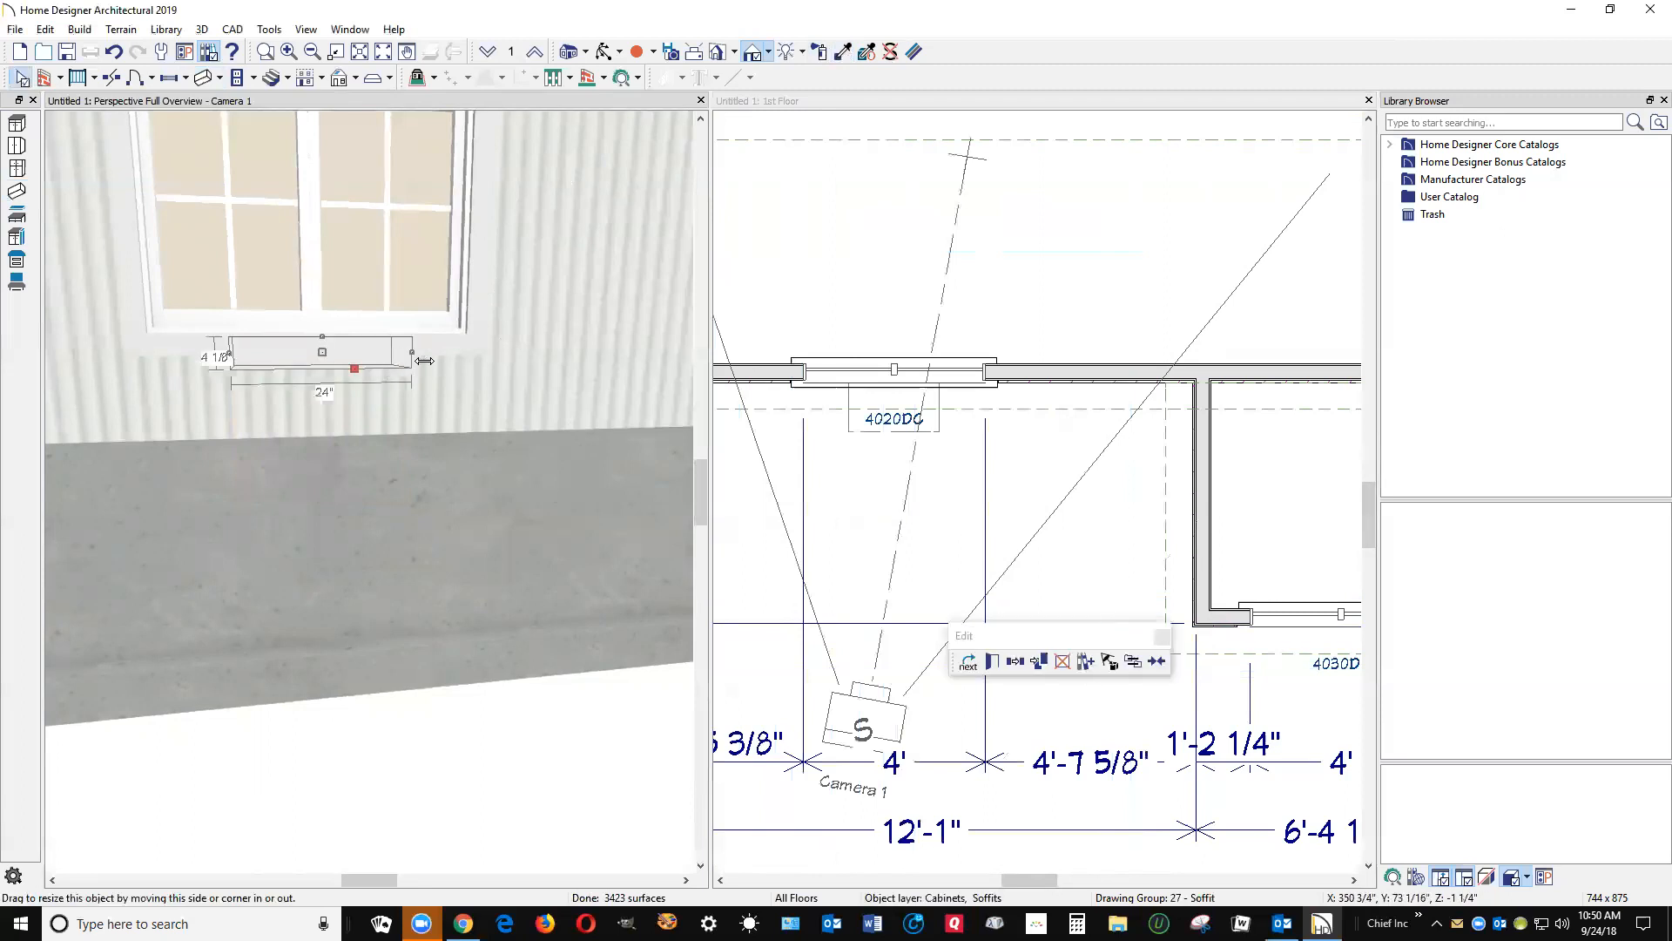
{"action": "left_click_drag", "start_coordinate": [469, 371], "coordinate": [493, 373]}
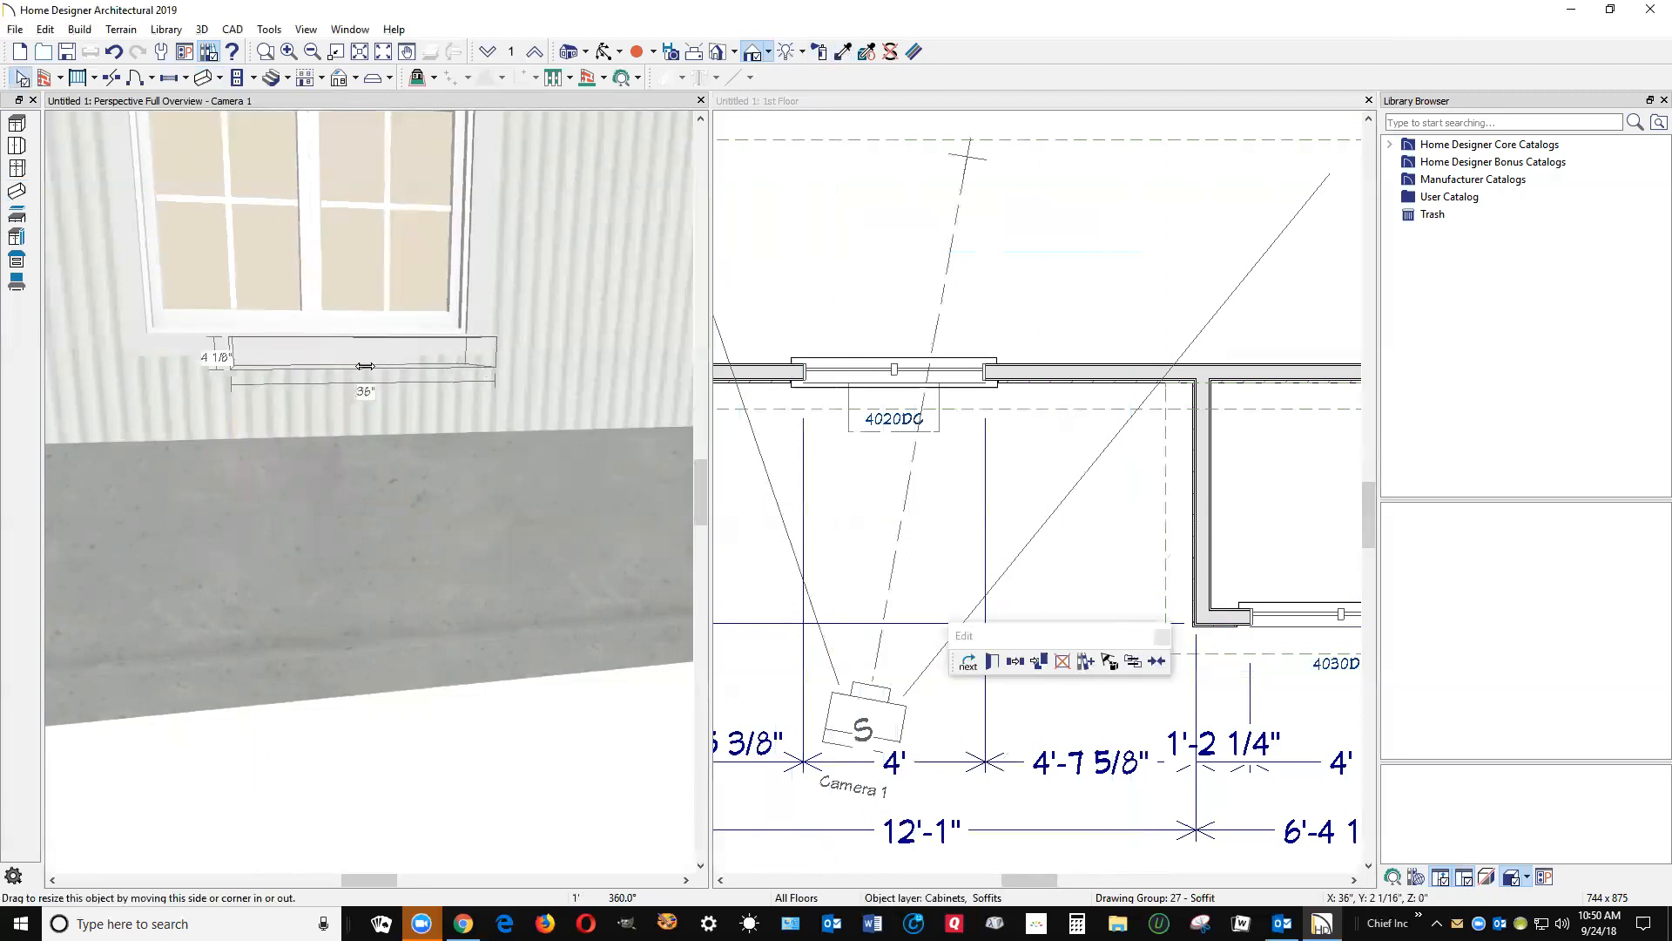
{"action": "left_click_drag", "start_coordinate": [232, 362], "coordinate": [119, 357]}
{"action": "key", "text": "Escape"}
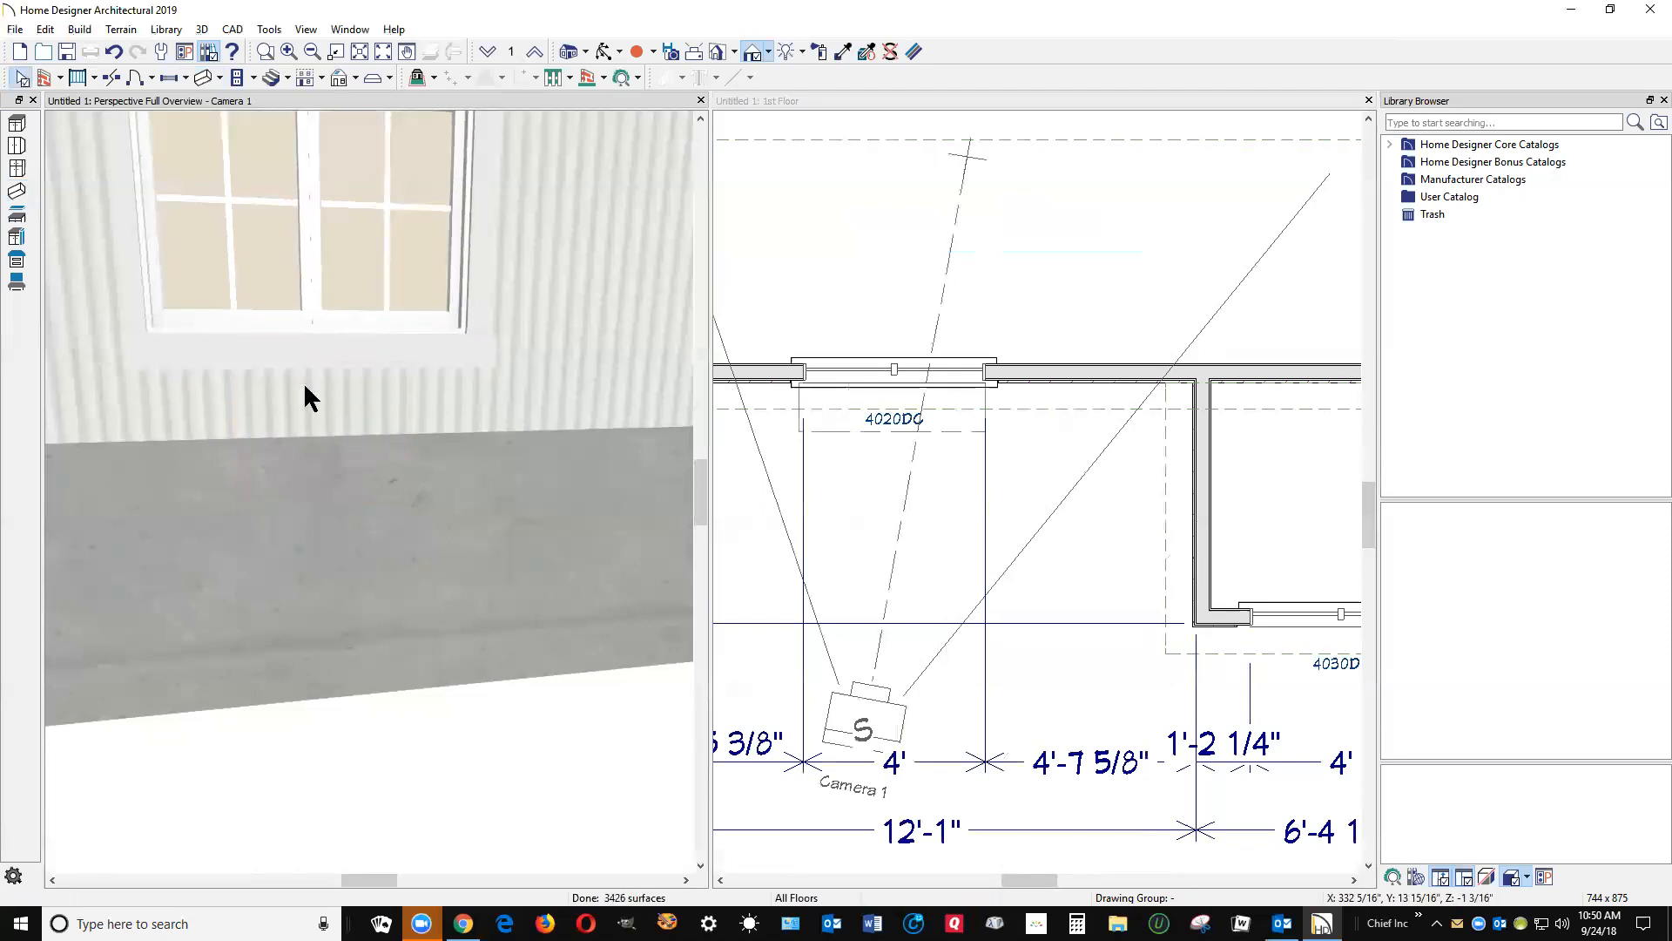
- Reduce the soffit's depth in the floor plan so it forms a shallow projection from the front wall
{"action": "left_click", "coordinate": [844, 433]}
{"action": "left_click_drag", "start_coordinate": [843, 432], "coordinate": [840, 401]}
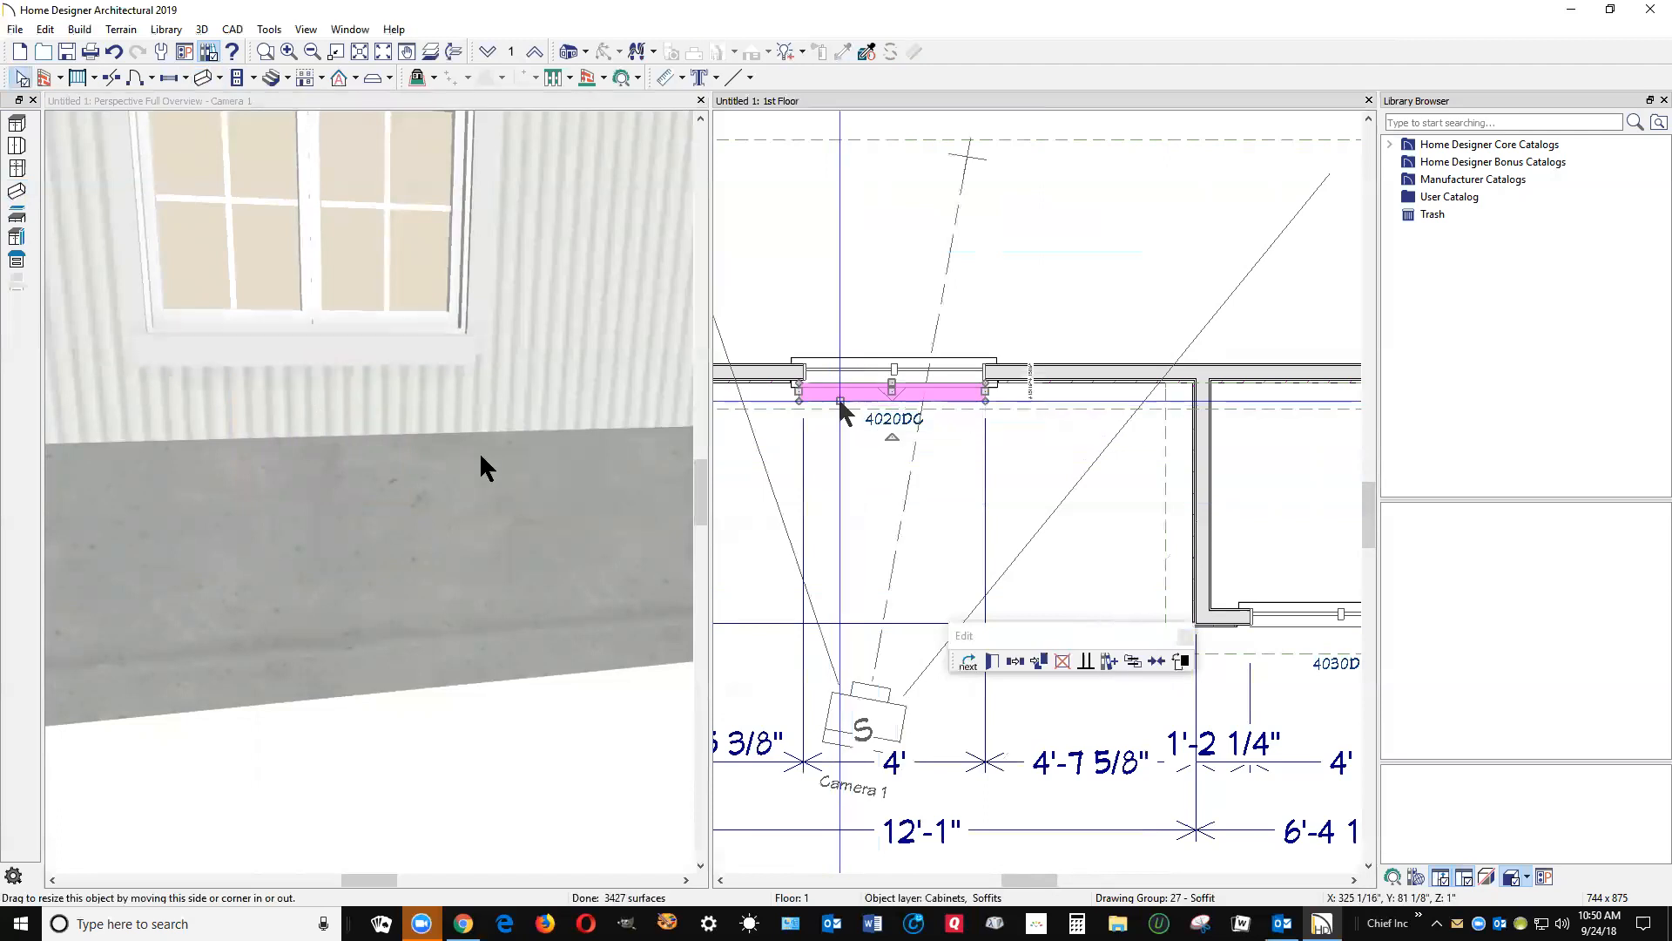
{"action": "key", "text": "Escape"}
- Examine the house's front windows and bump-out, and compare them with the forum photo in the browser
{"action": "scroll", "coordinate": [475, 444], "scroll_direction": "down", "scroll_amount": 3}
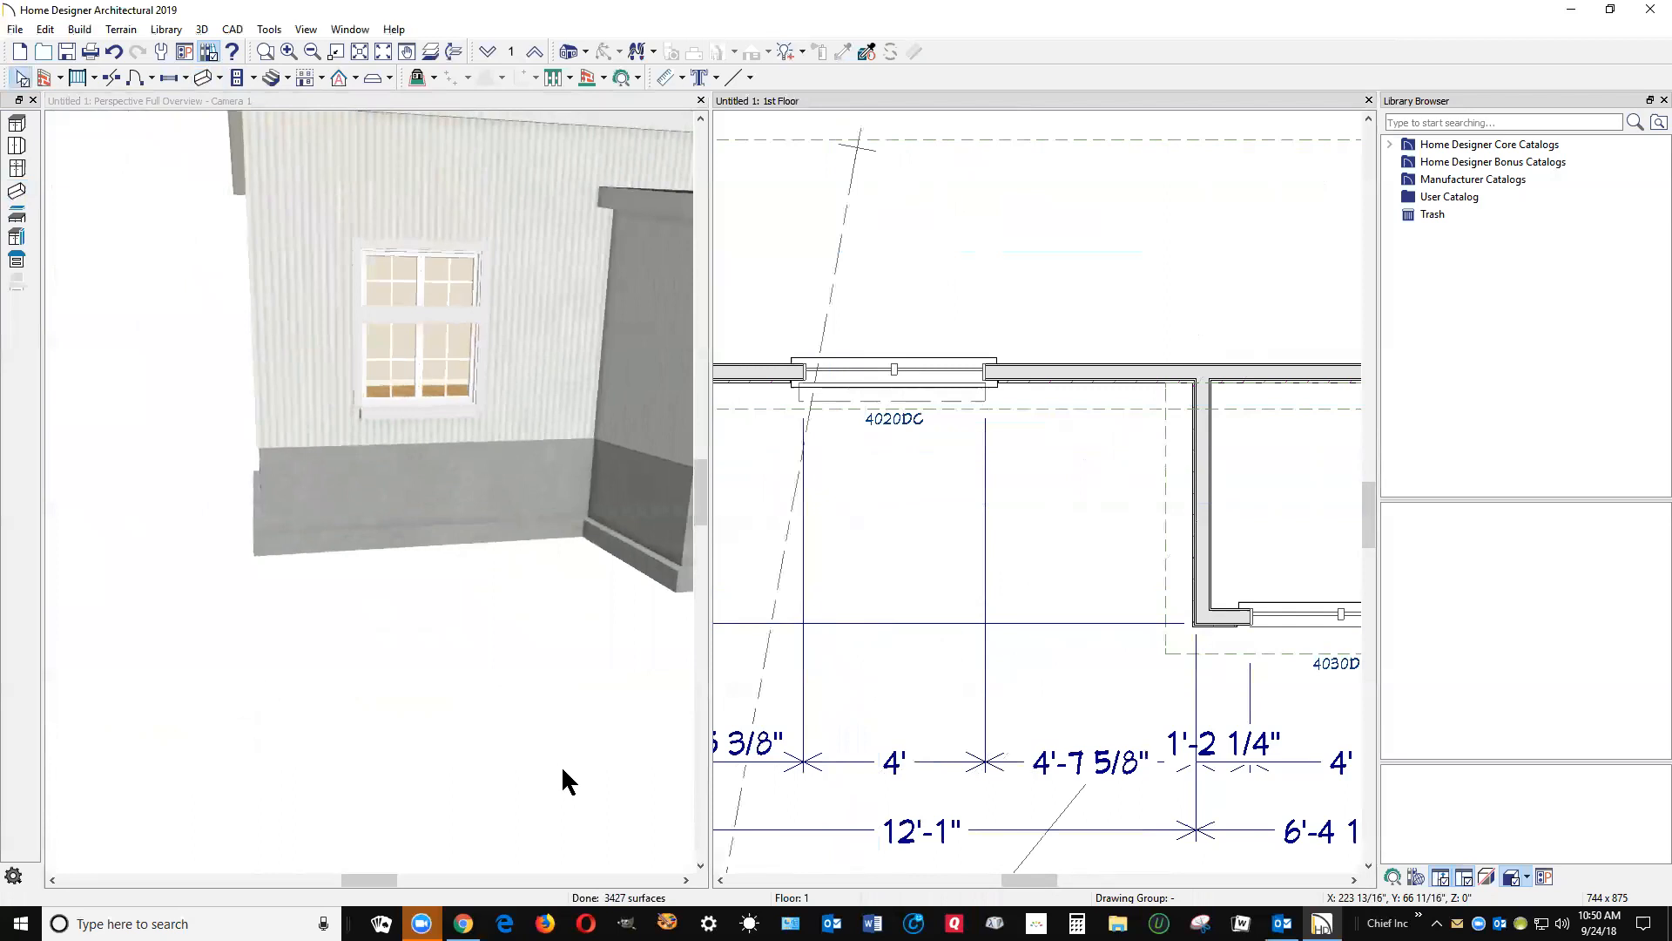
{"action": "left_click", "coordinate": [686, 879]}
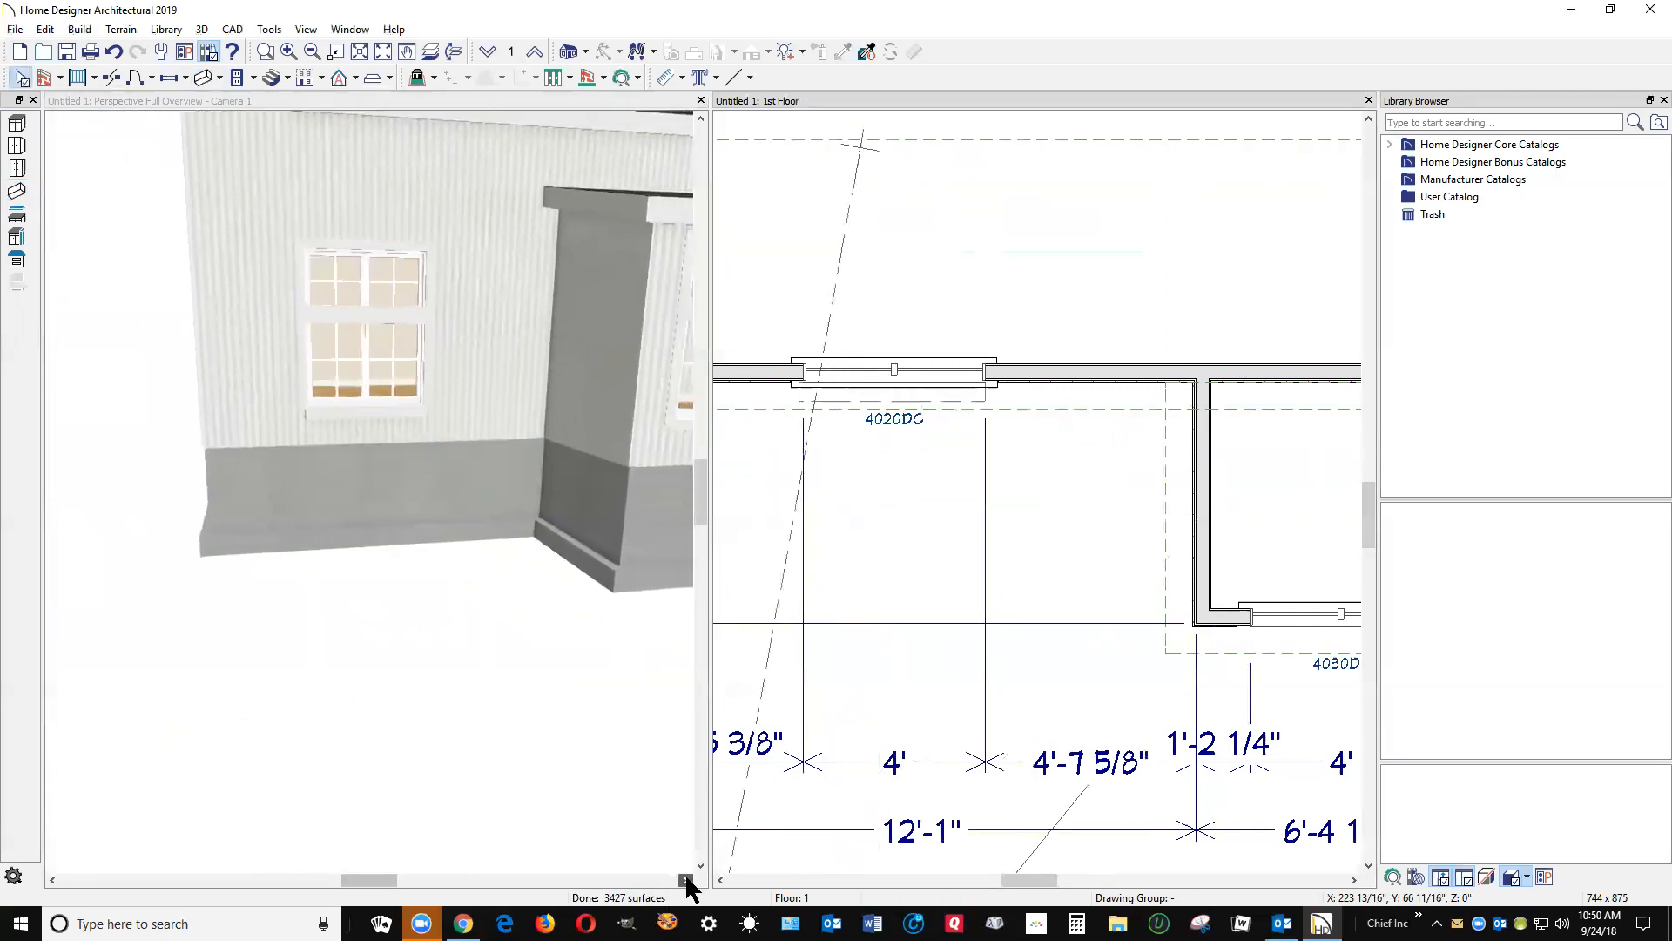
{"action": "scroll", "coordinate": [481, 454], "scroll_direction": "down", "scroll_amount": 3}
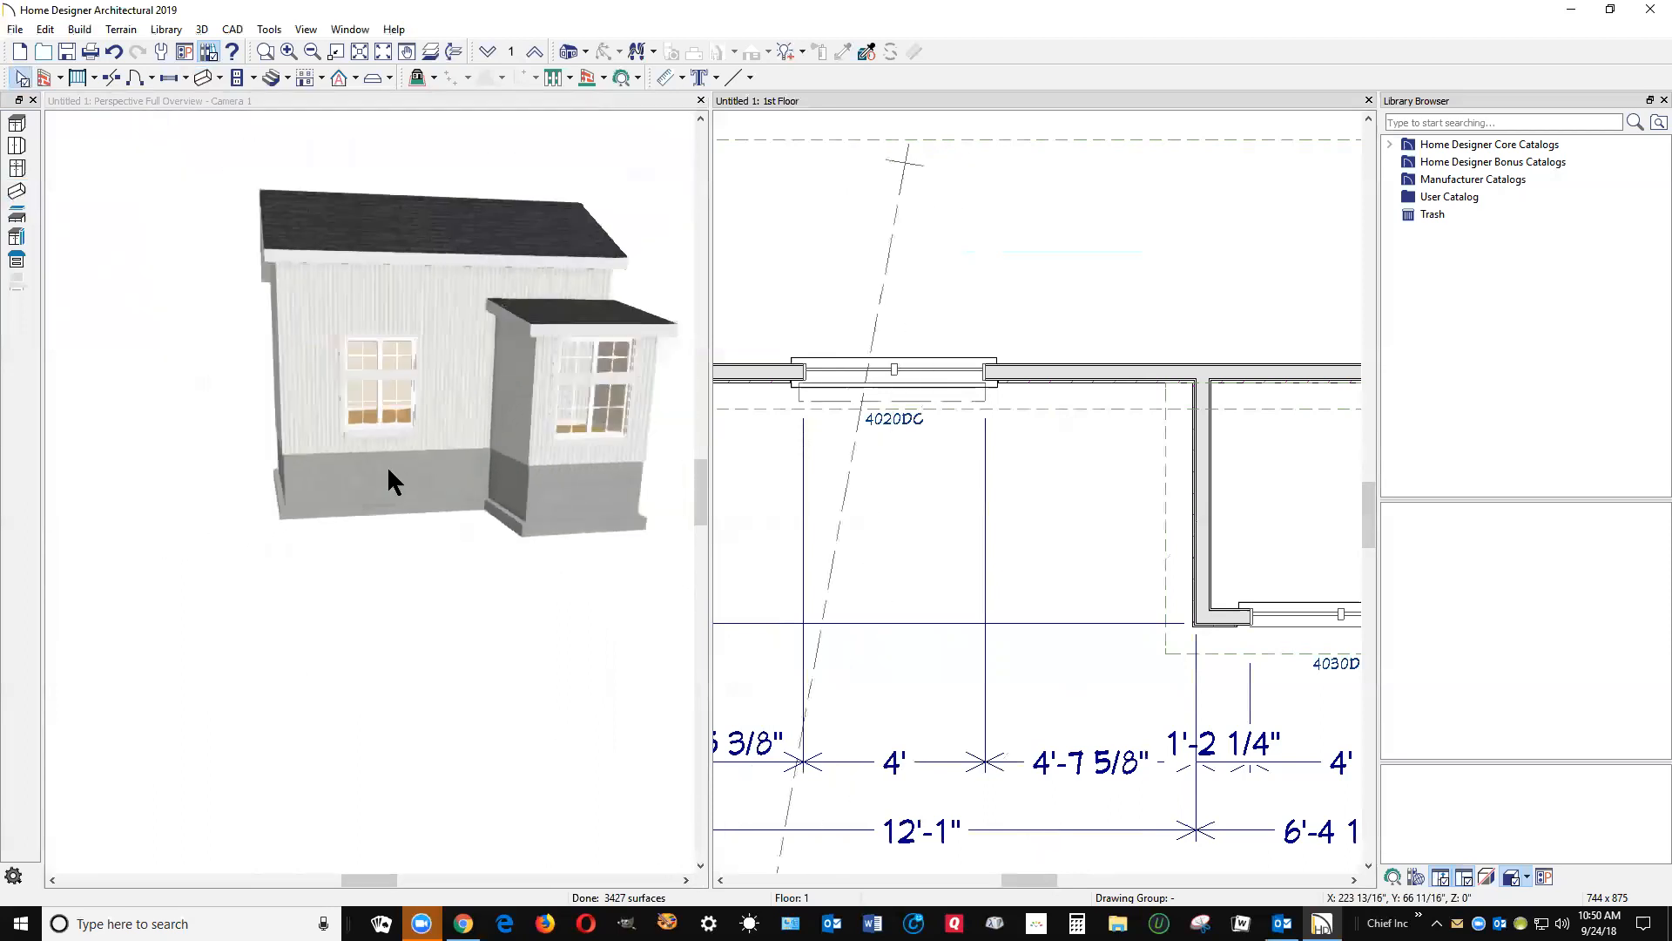
{"action": "scroll", "coordinate": [542, 423], "scroll_direction": "up", "scroll_amount": 3}
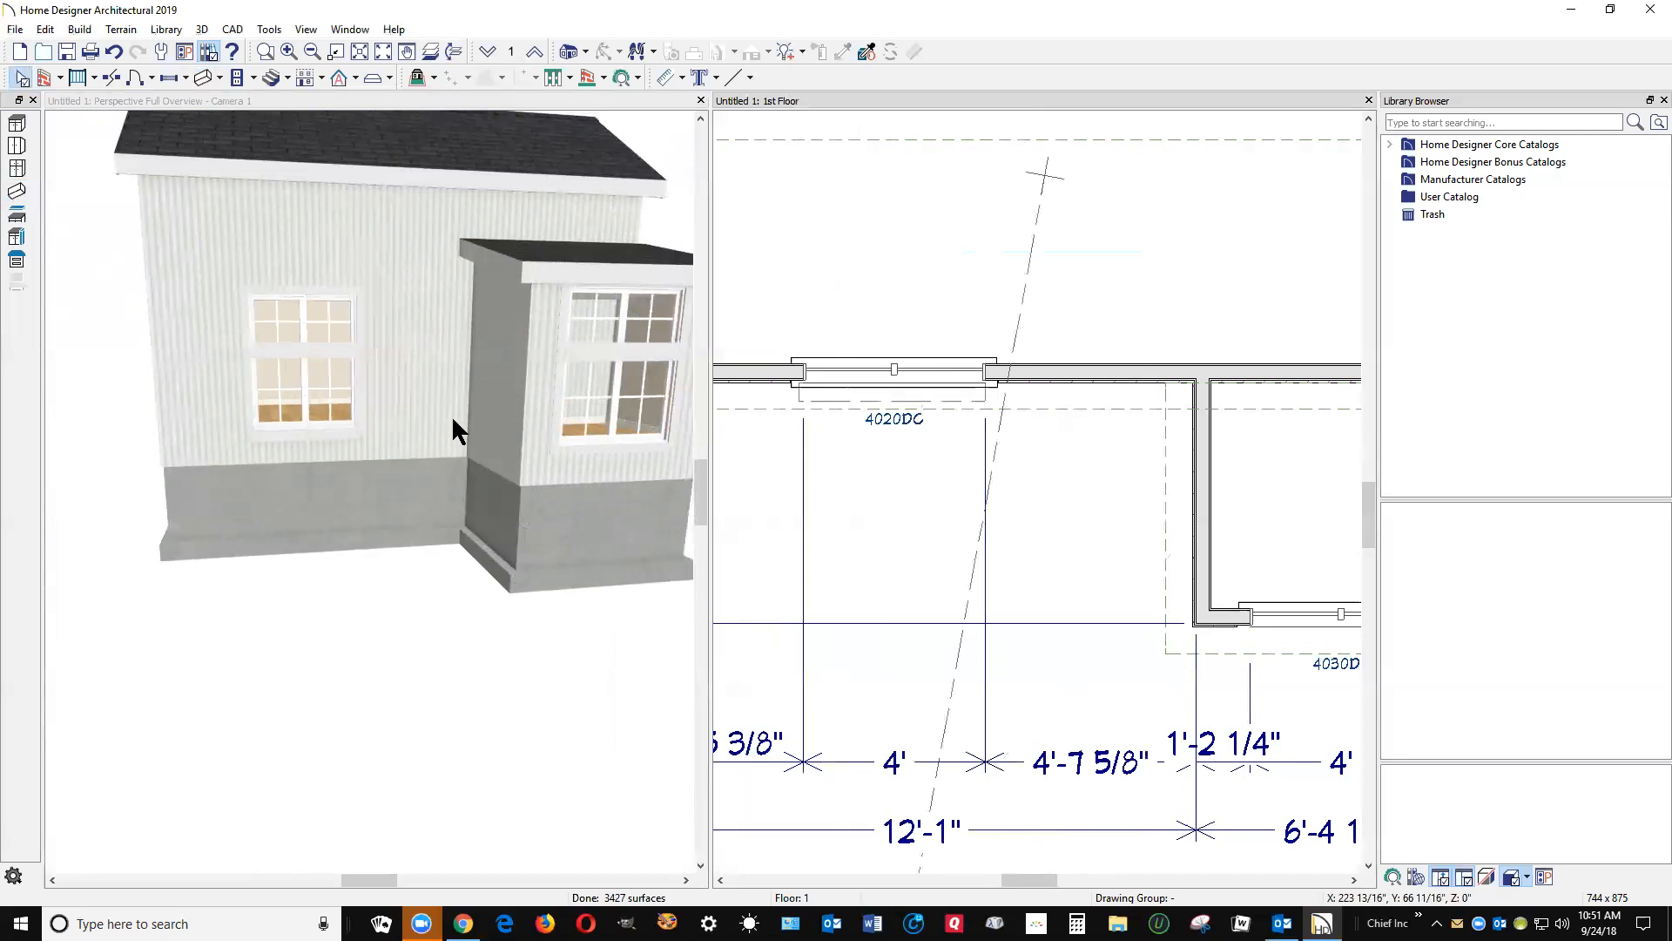
{"action": "left_click", "coordinate": [463, 923]}
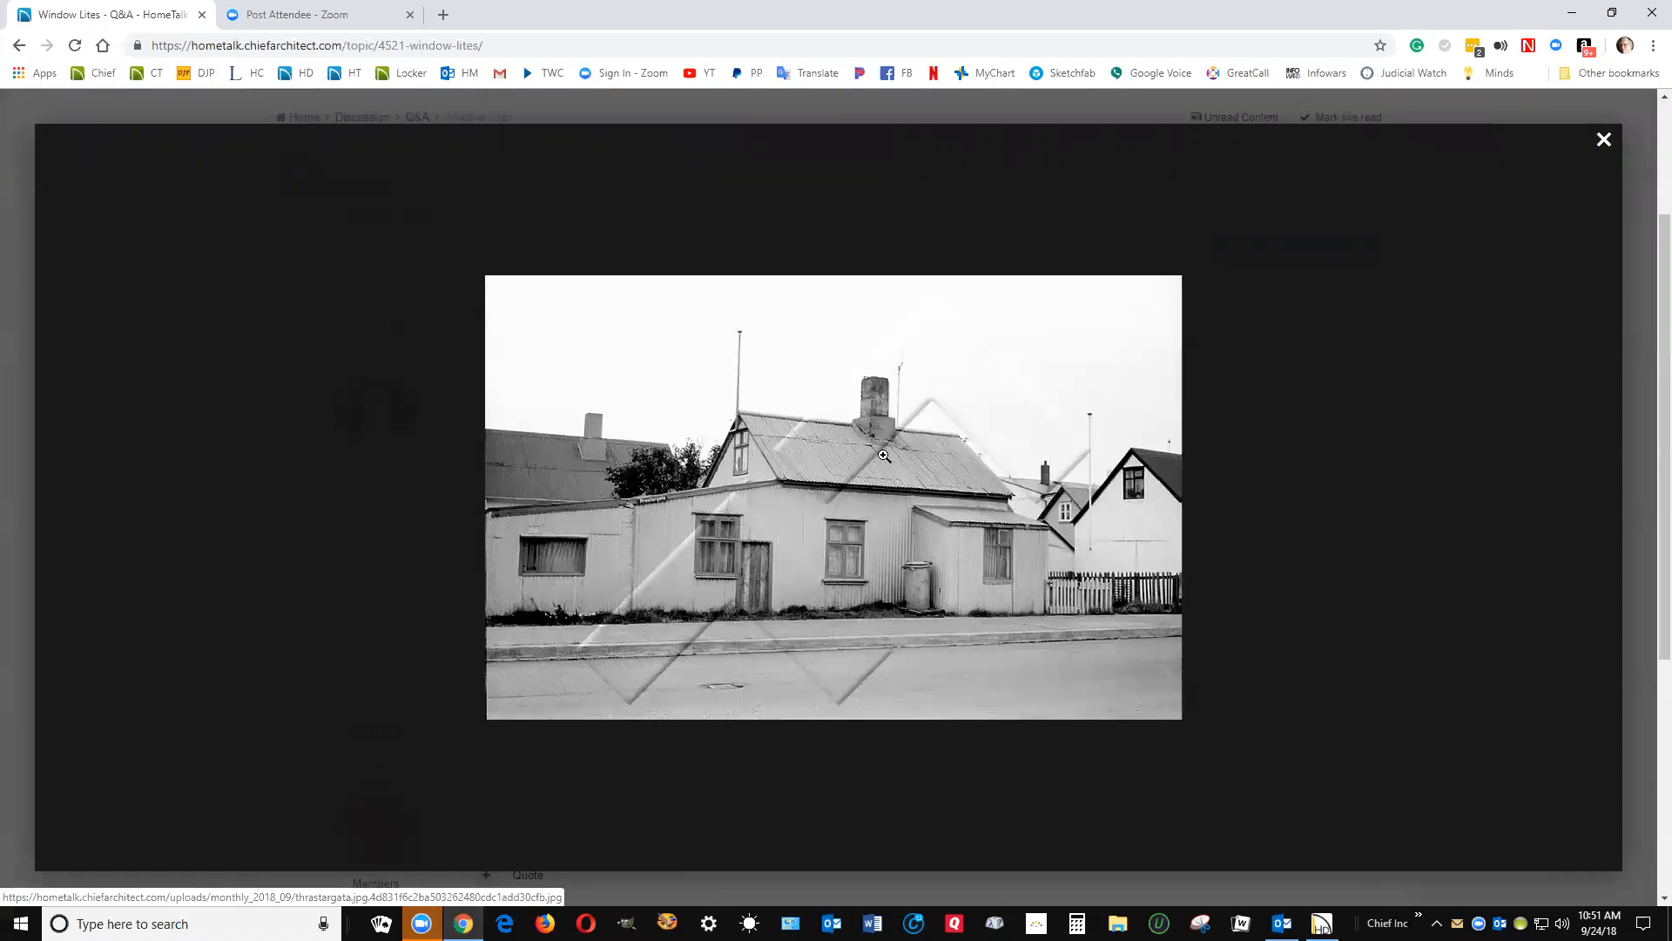
{"action": "left_click", "coordinate": [1572, 13]}
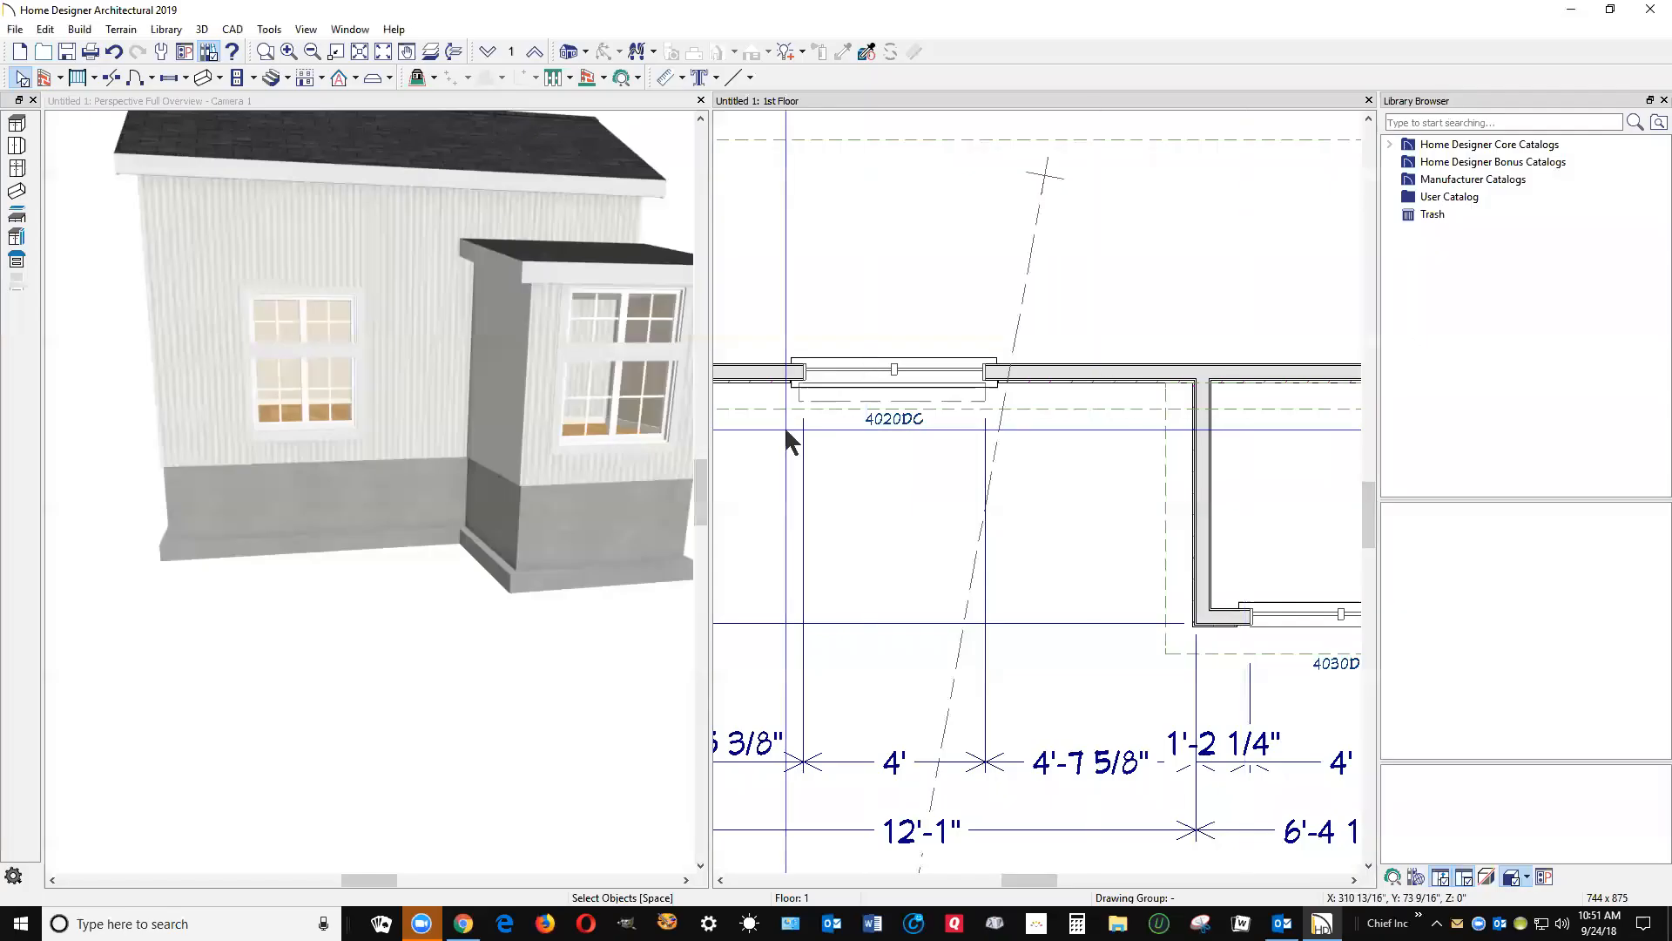
{"action": "scroll", "coordinate": [879, 471], "scroll_direction": "down", "scroll_amount": 1}
{"action": "scroll", "coordinate": [538, 462], "scroll_direction": "down", "scroll_amount": 2}
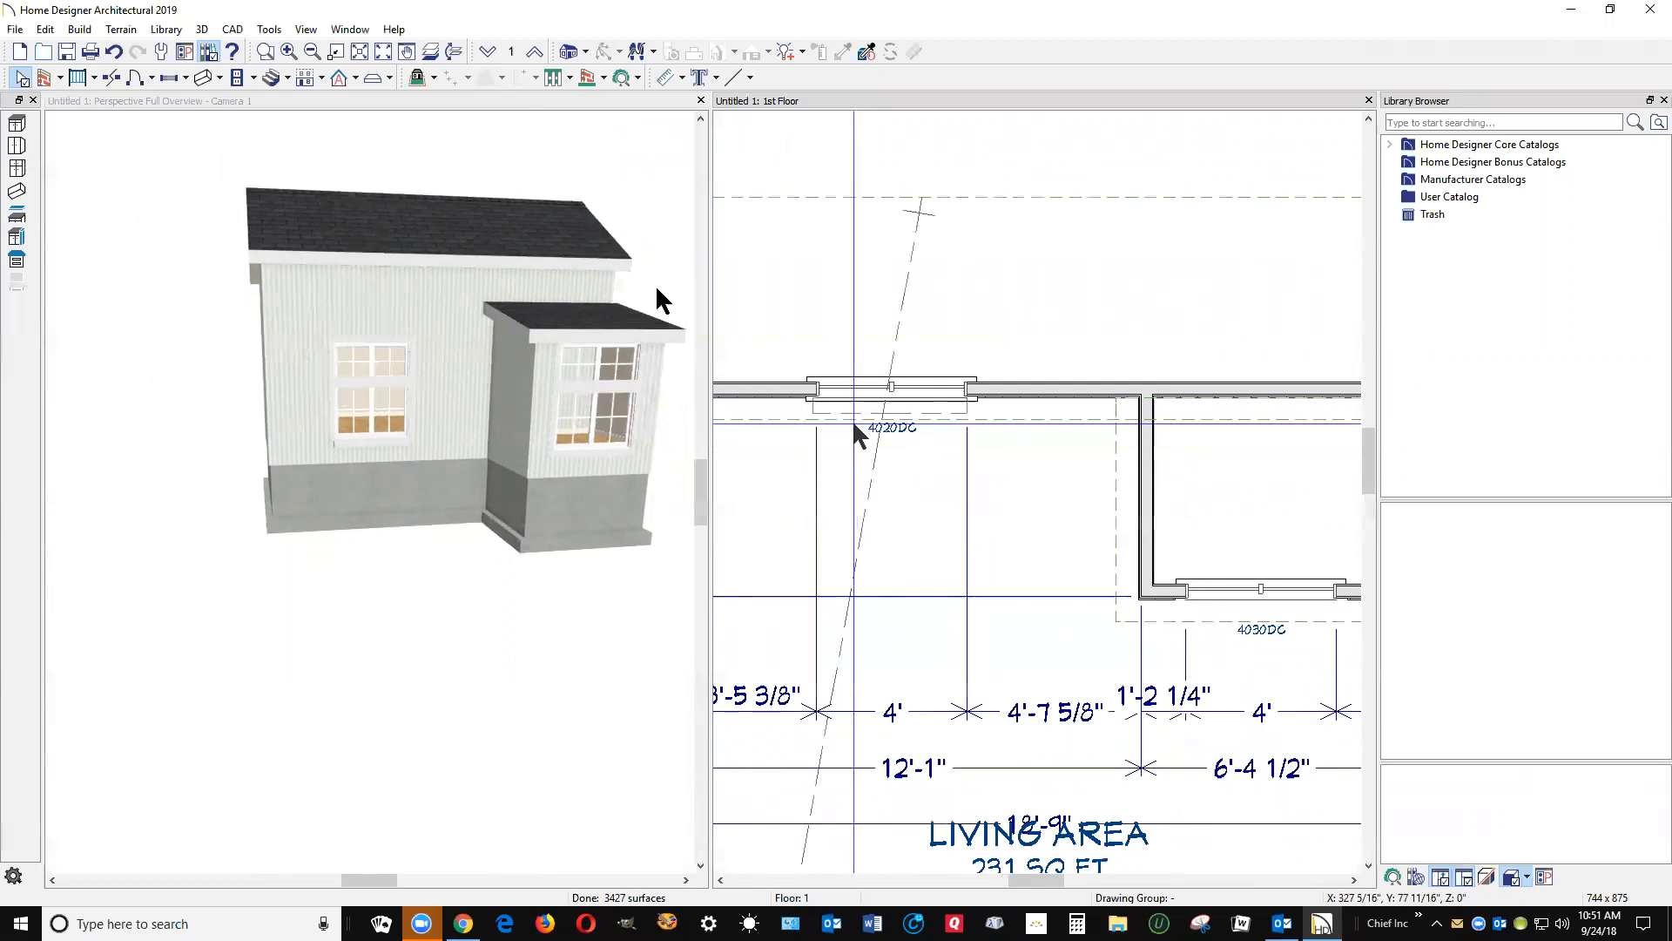
{"action": "left_click", "coordinate": [45, 29]}
{"action": "mouse_move", "coordinate": [79, 29]}
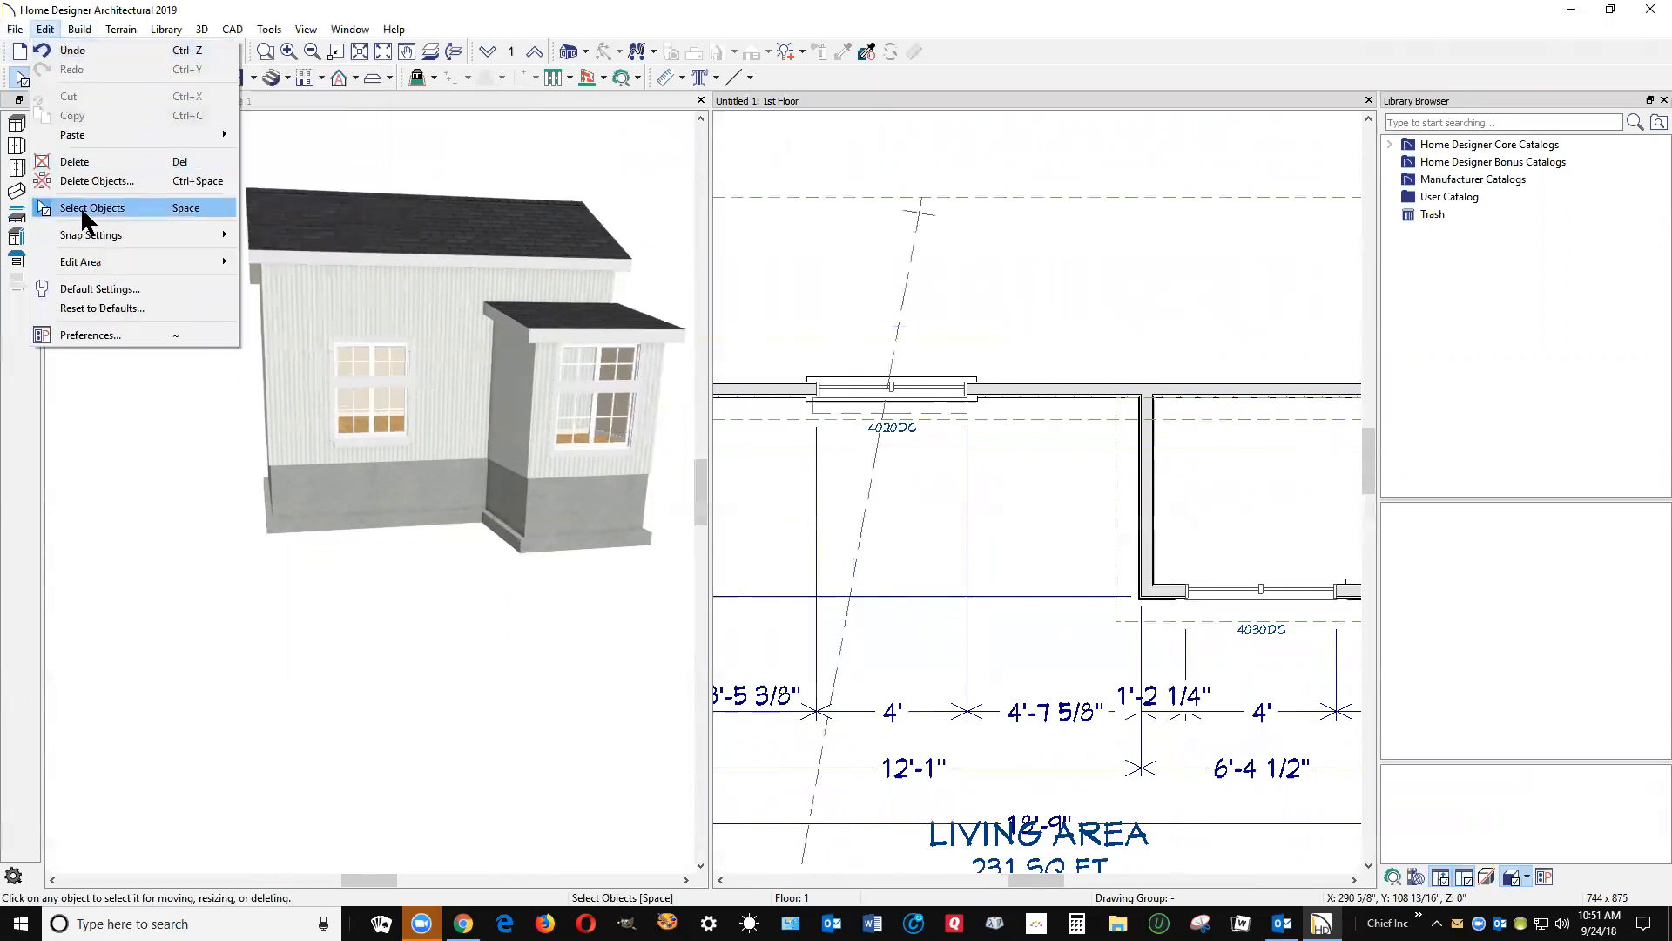
{"action": "left_click", "coordinate": [125, 291]}
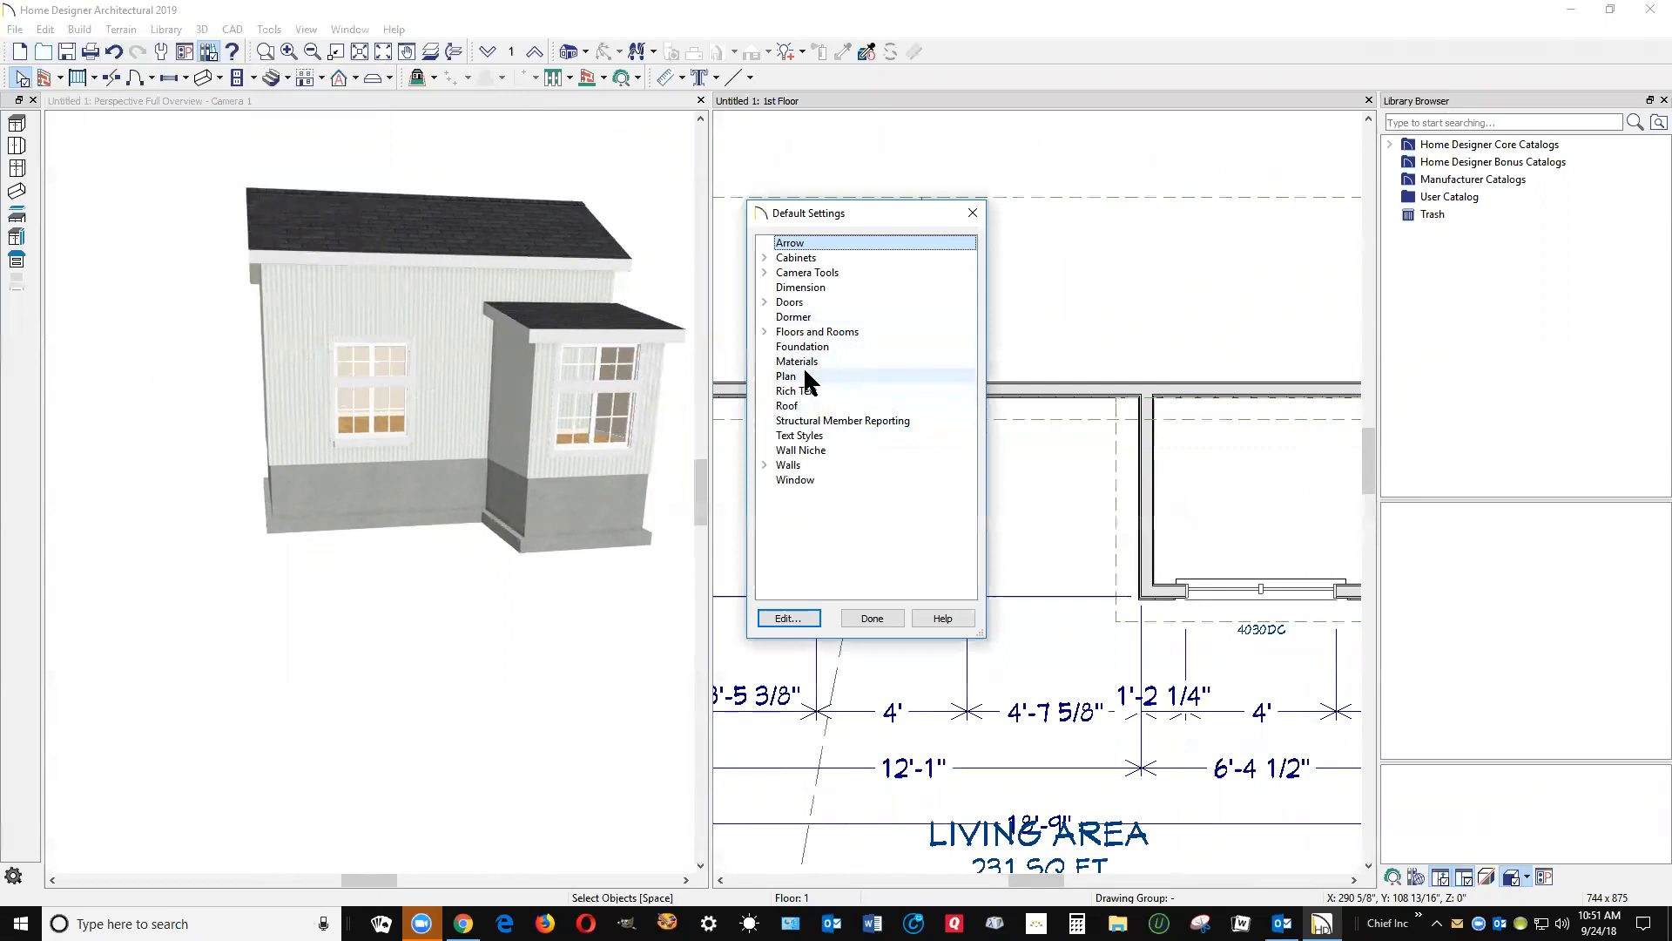
{"action": "left_click", "coordinate": [872, 617]}
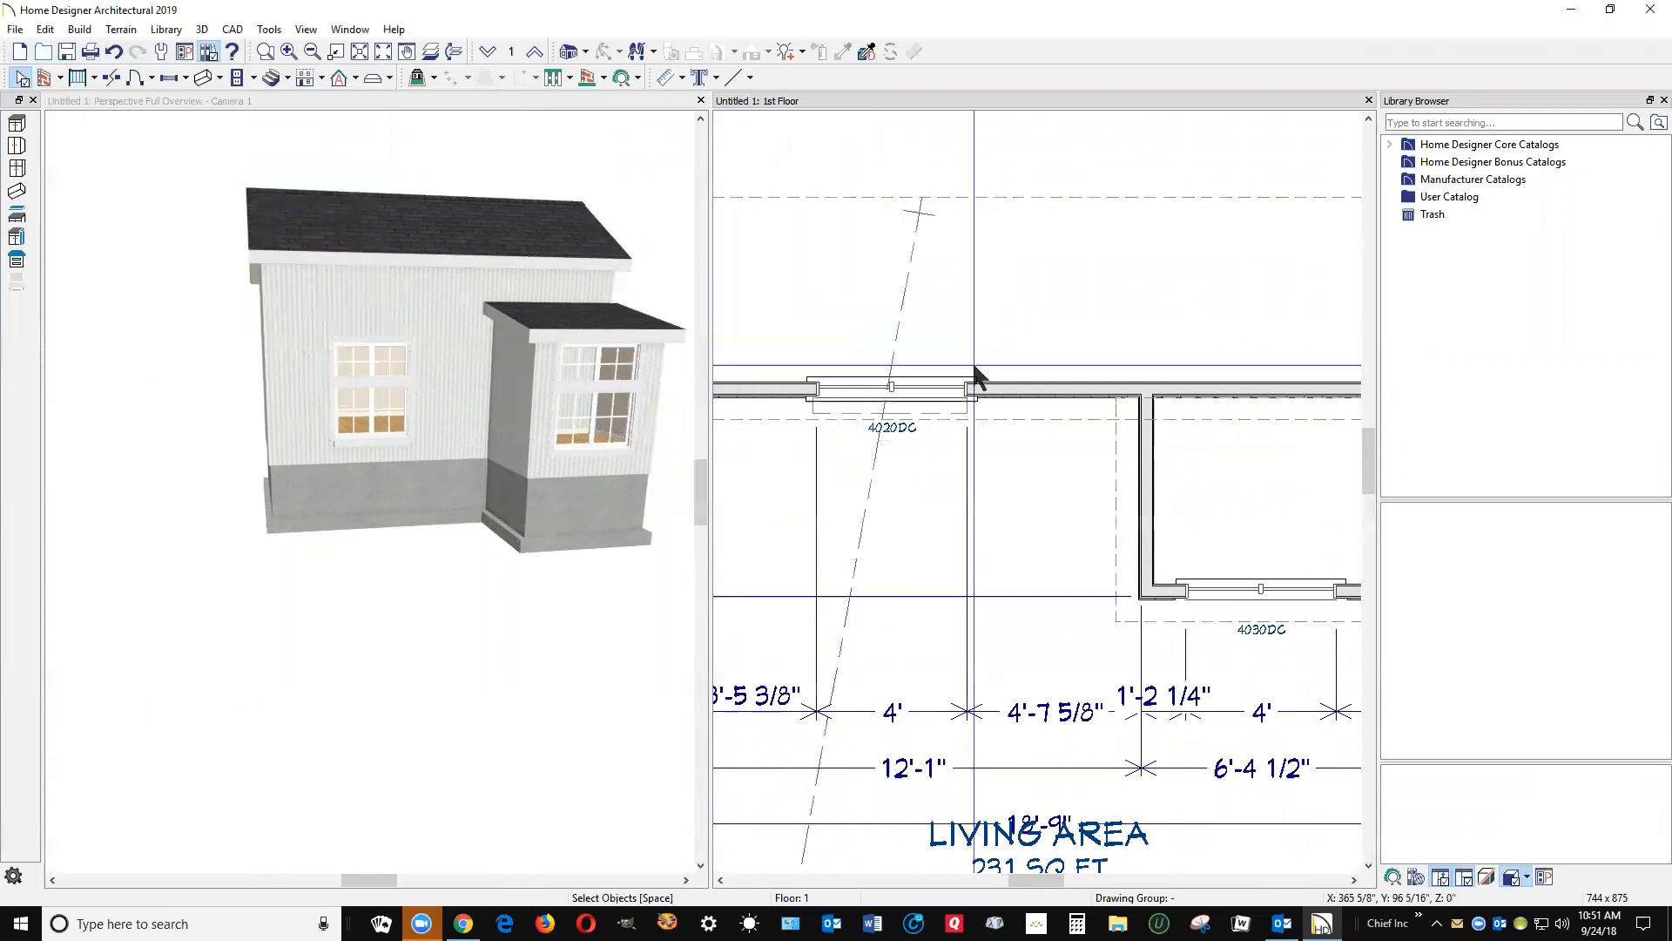
- Check the main room's ceiling, floor and stem wall heights in its structure specification
{"action": "double_click", "coordinate": [1013, 290]}
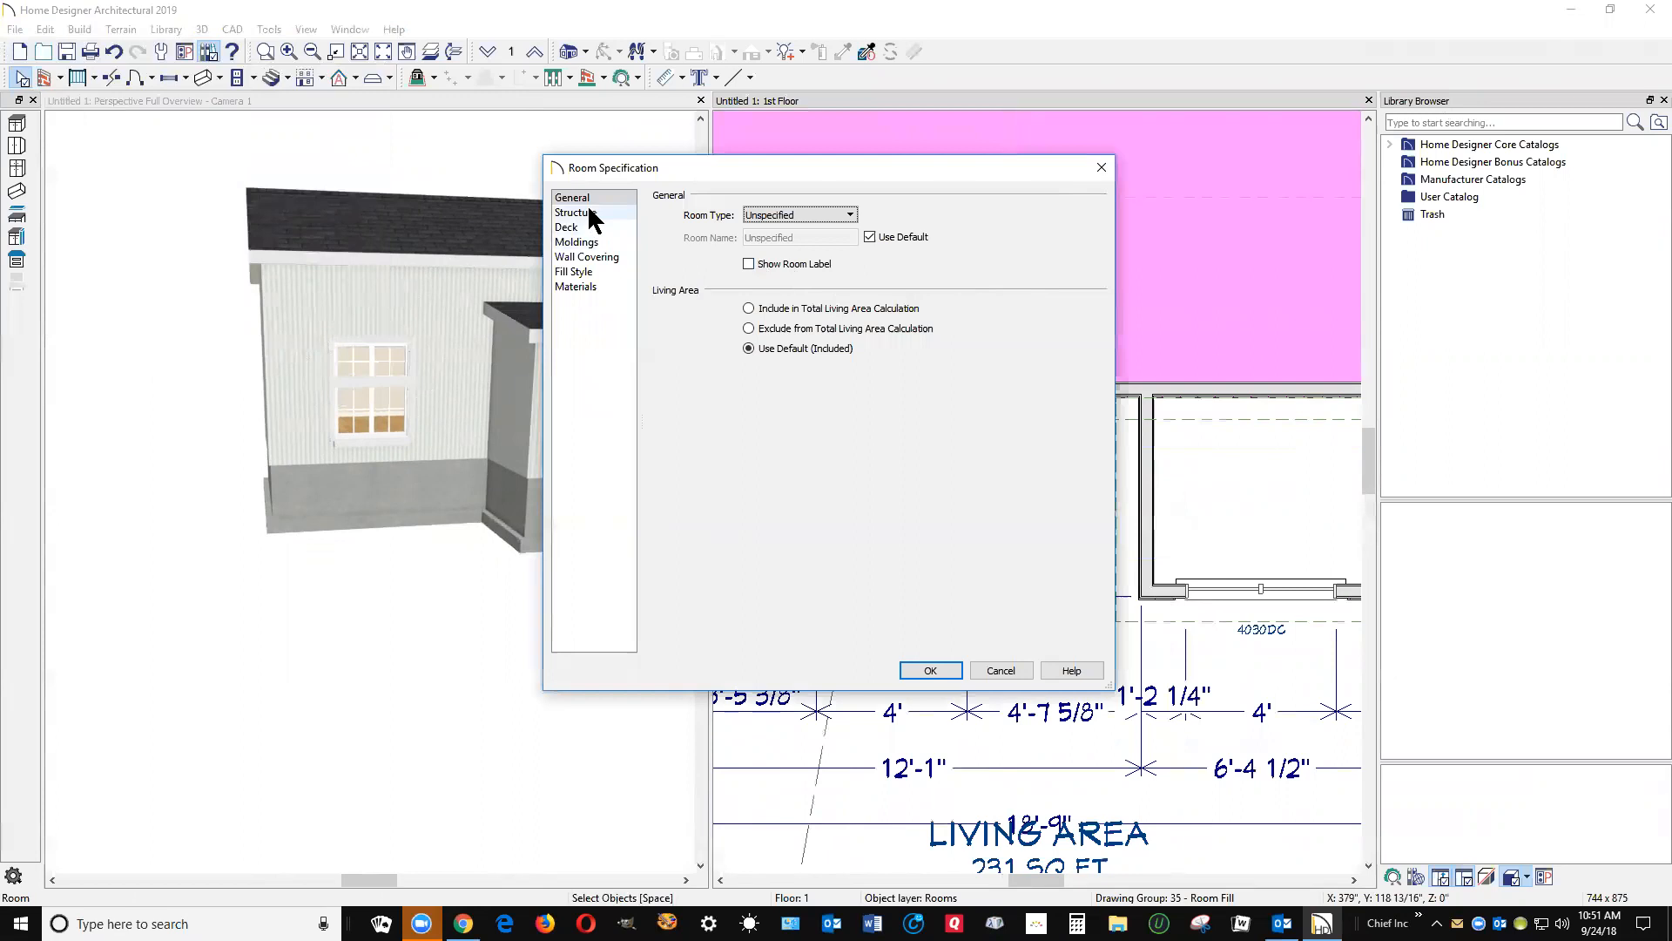
{"action": "left_click", "coordinate": [590, 213]}
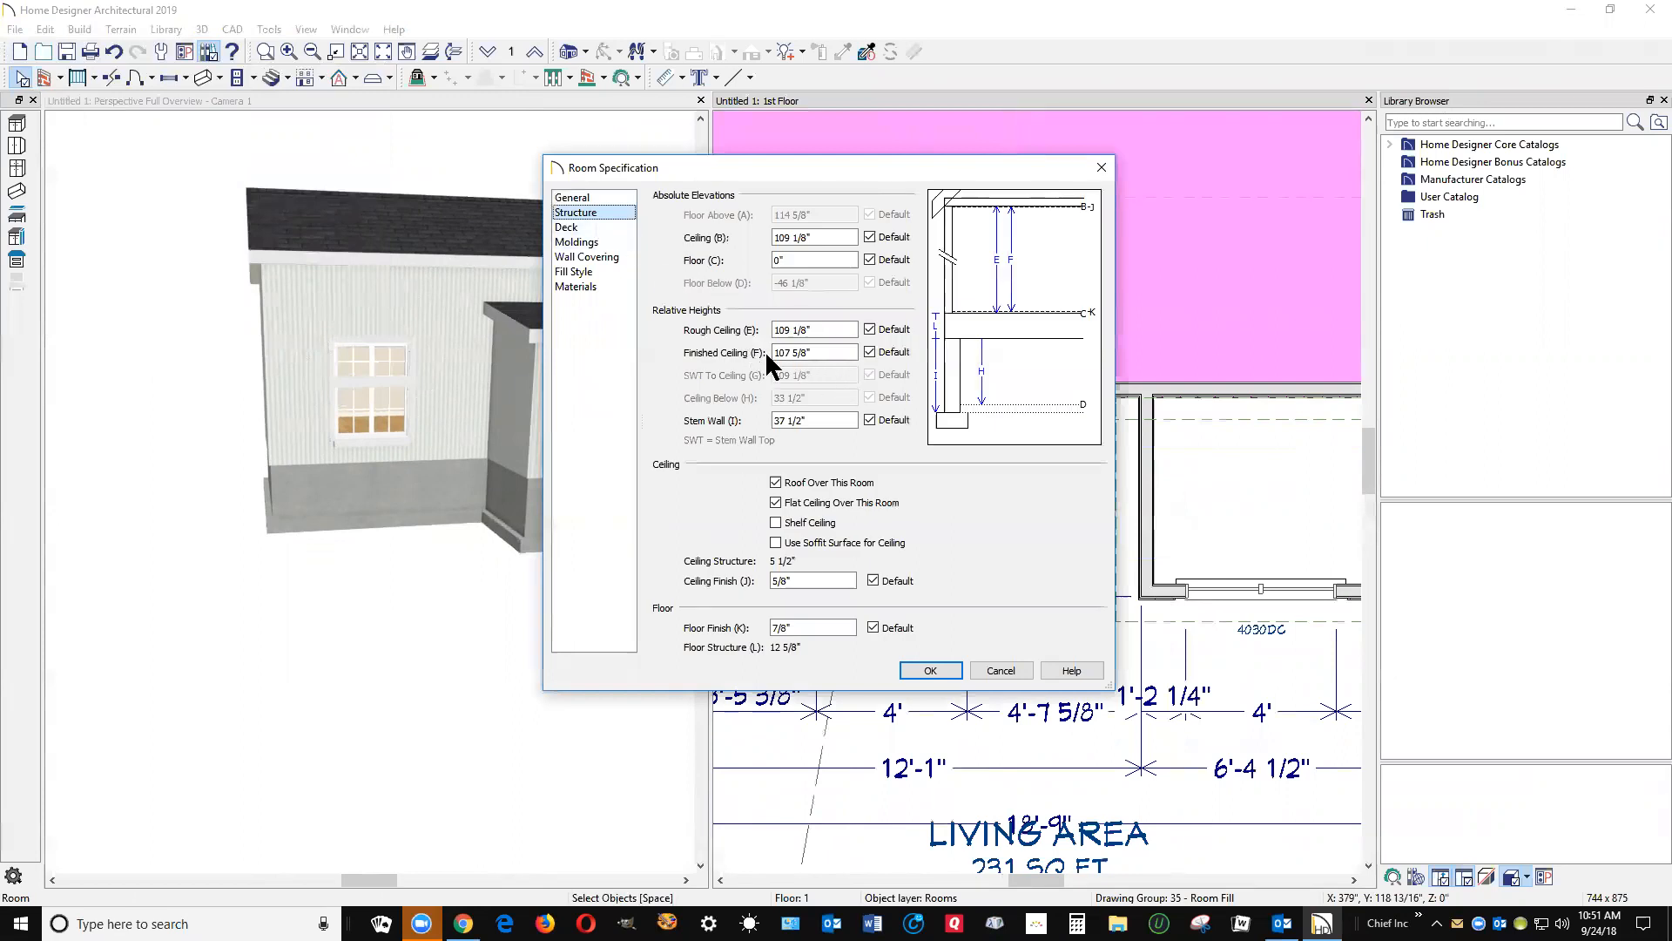
{"action": "left_click", "coordinate": [998, 666]}
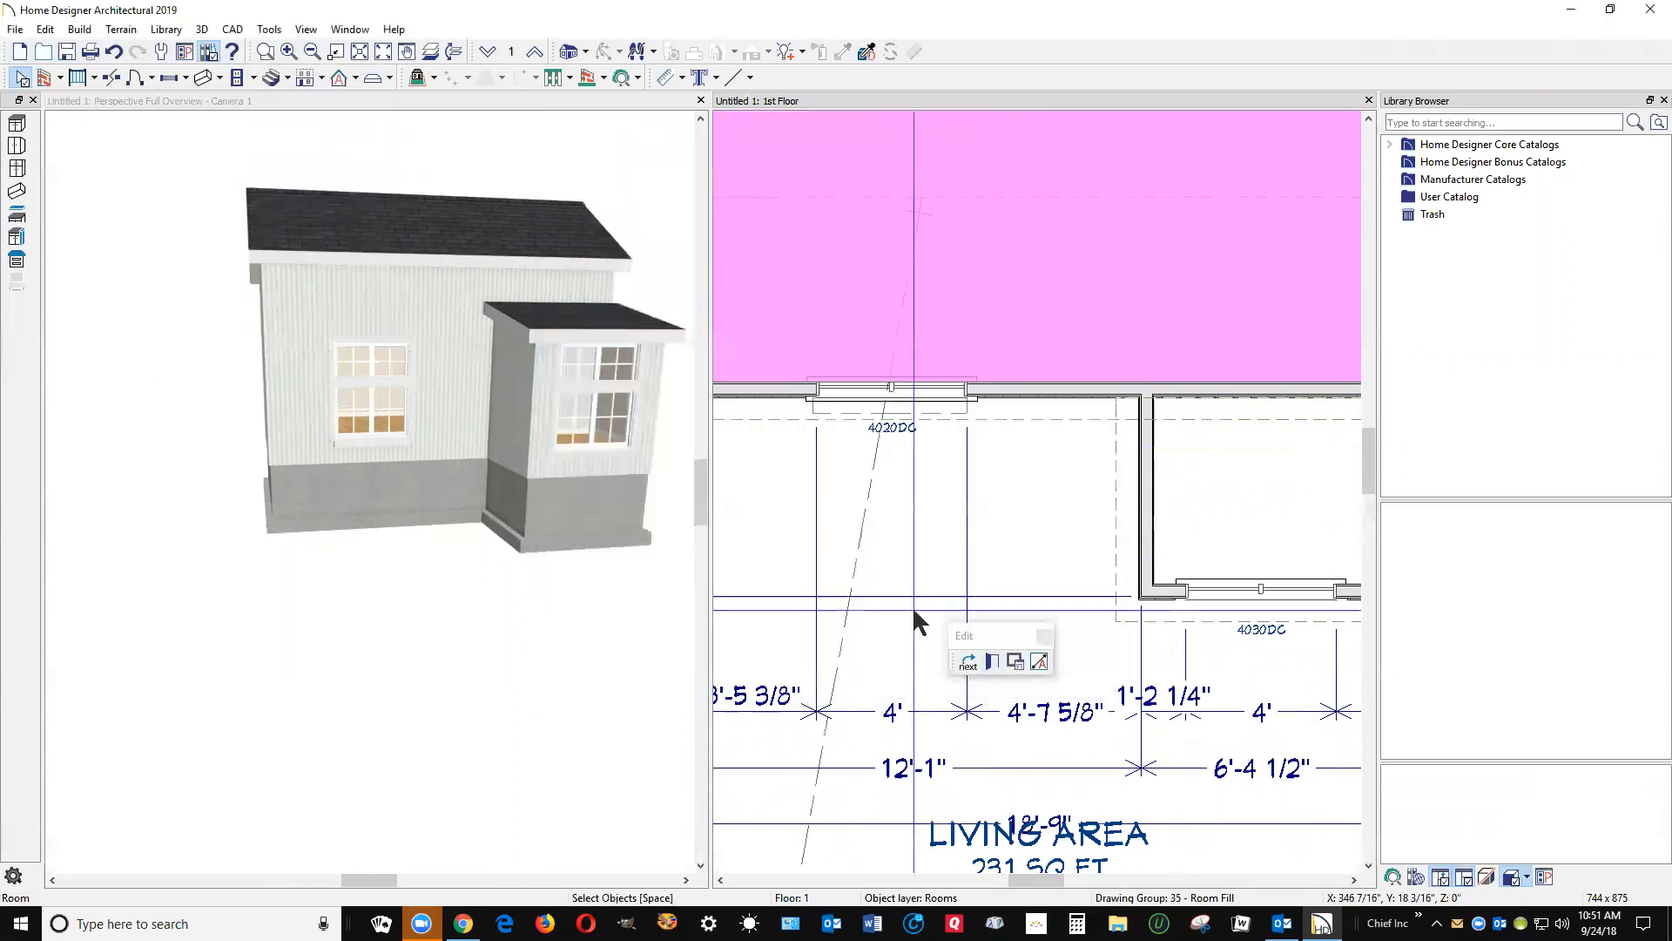
{"action": "scroll", "coordinate": [778, 538], "scroll_direction": "down", "scroll_amount": 2}
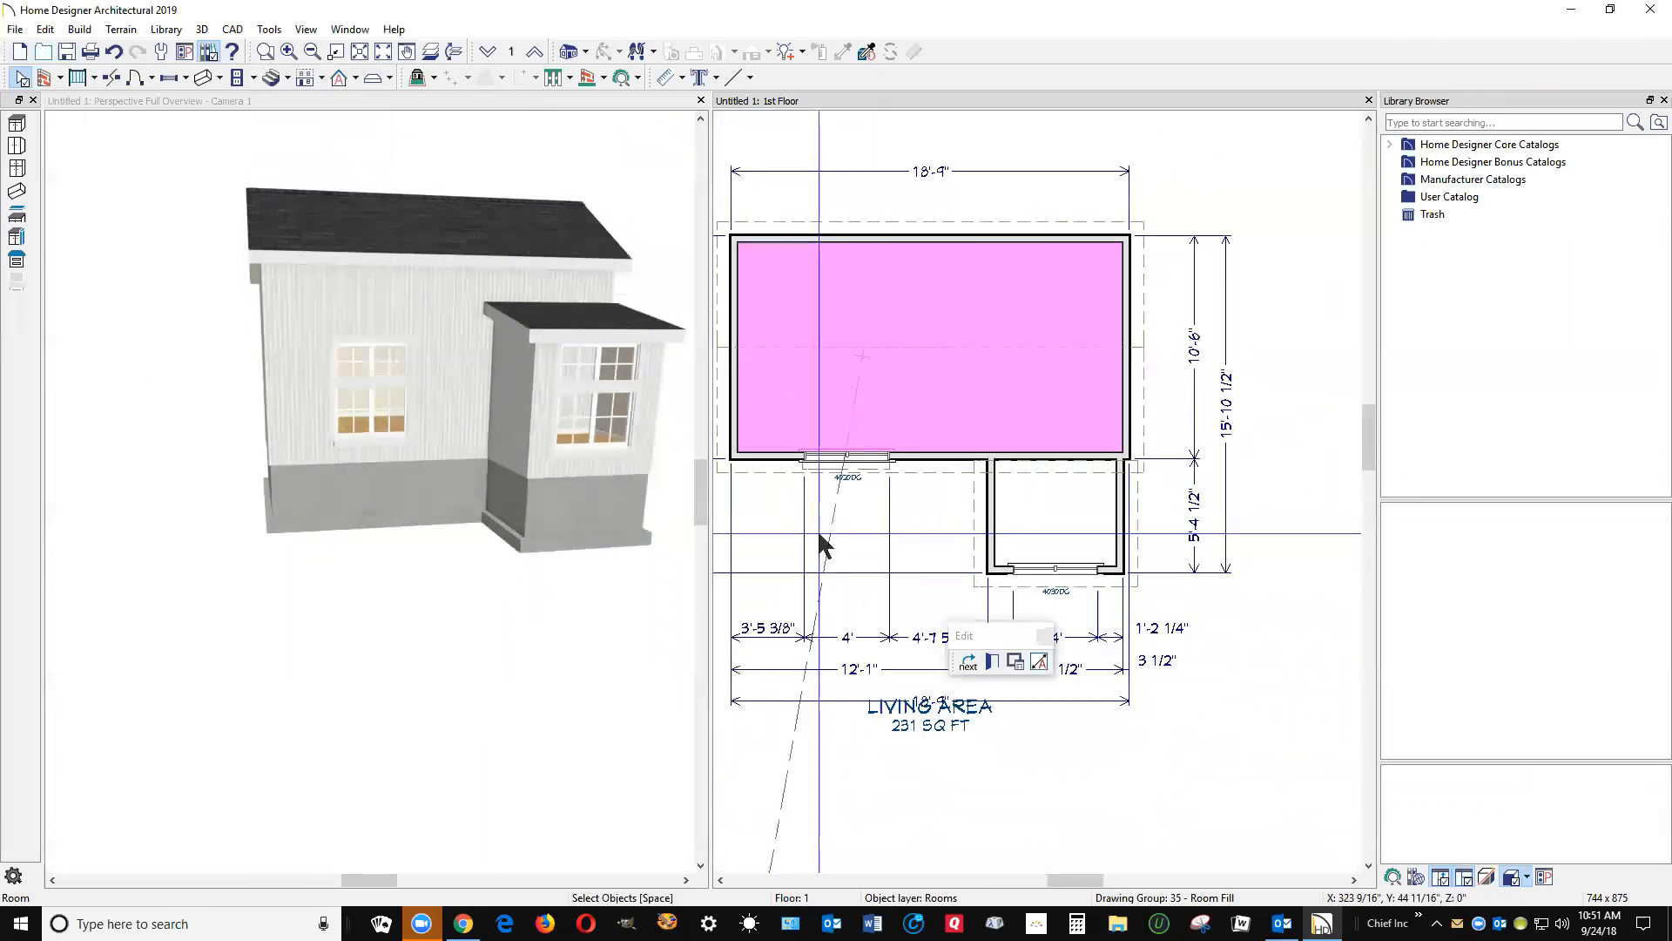
{"action": "scroll", "coordinate": [823, 544], "scroll_direction": "down", "scroll_amount": 1}
{"action": "left_click", "coordinate": [817, 538]}
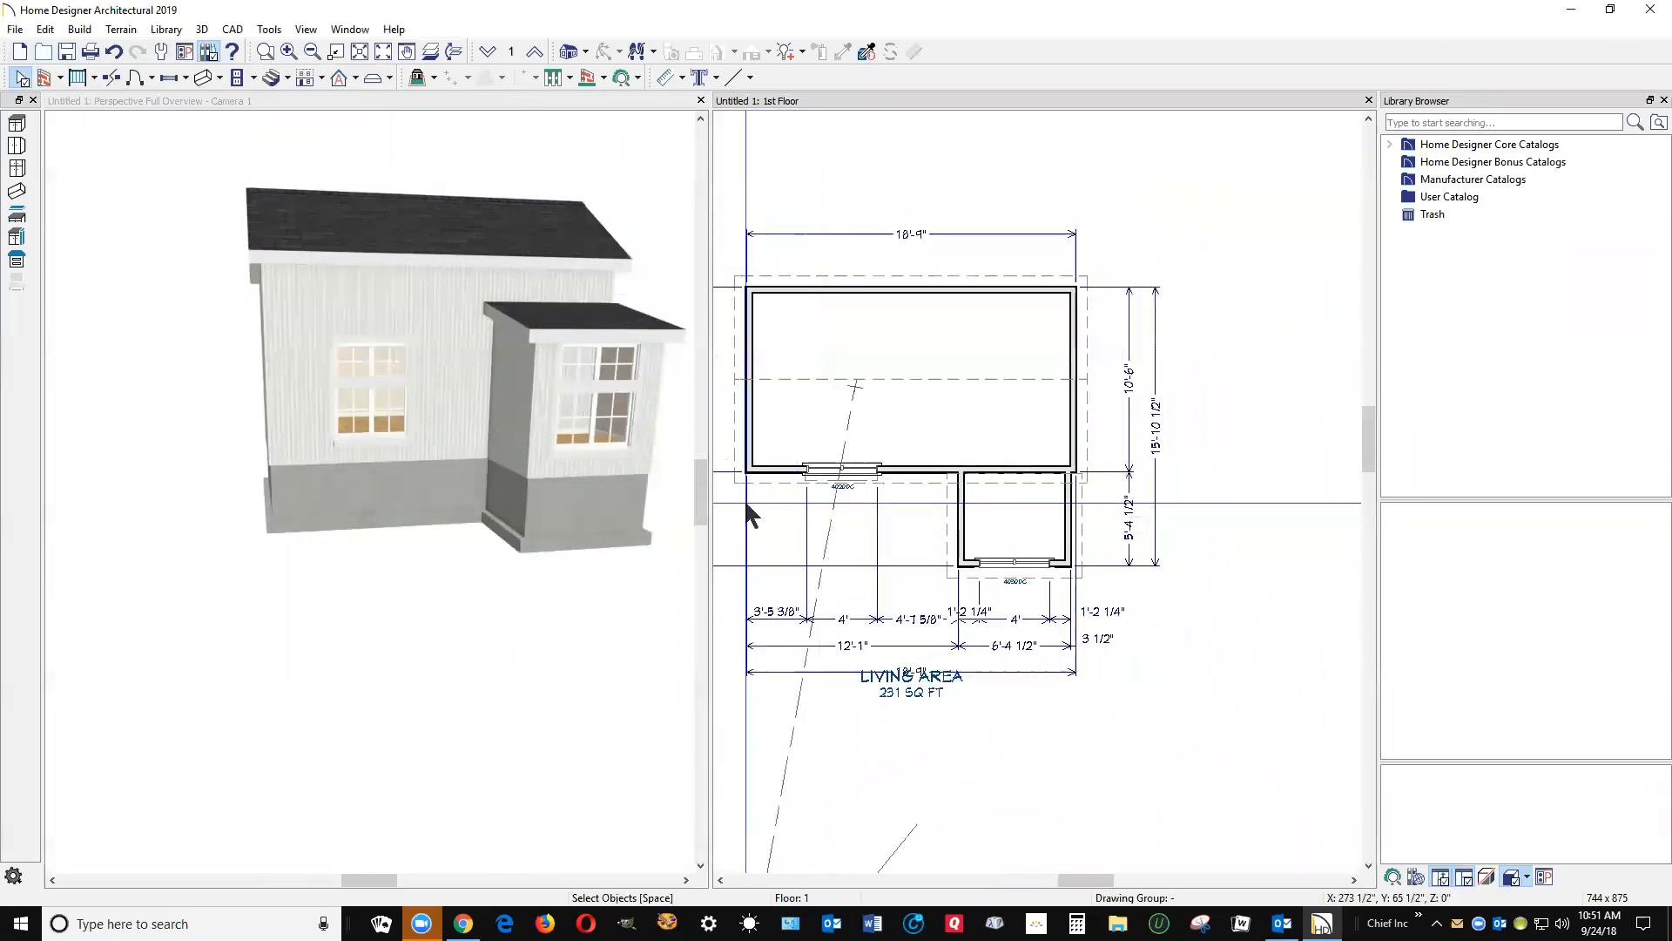